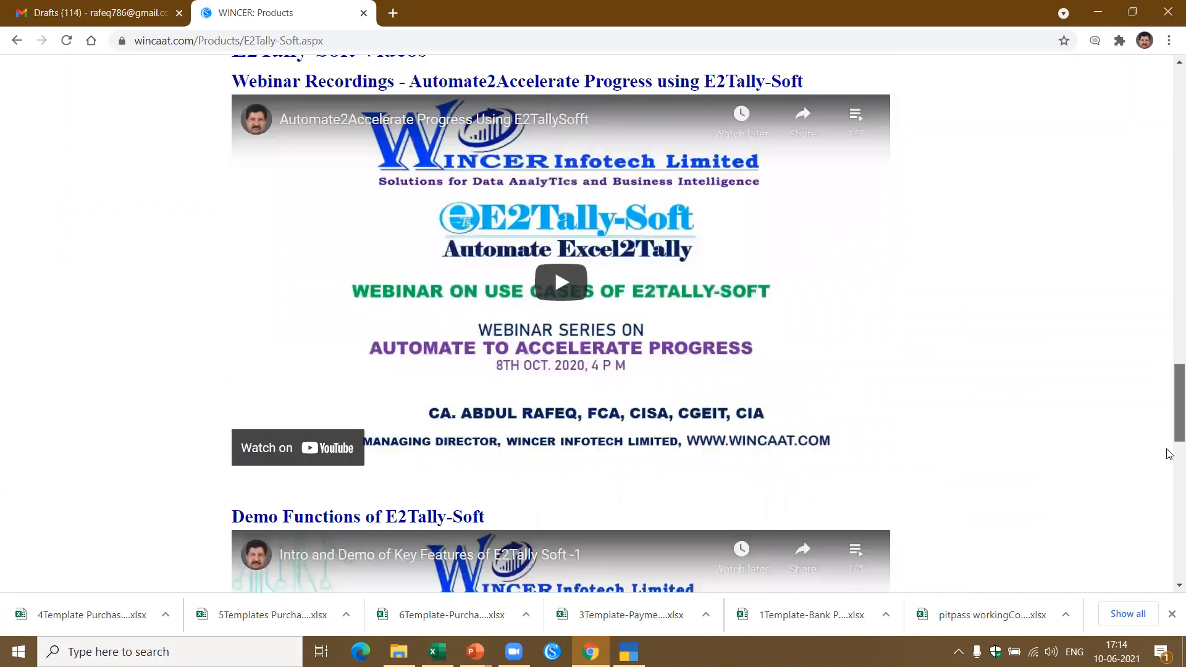
Look through the webinar, demo and user presentation videos on the E2Tally-Soft product page.
scroll(1170, 532, "down", 10)
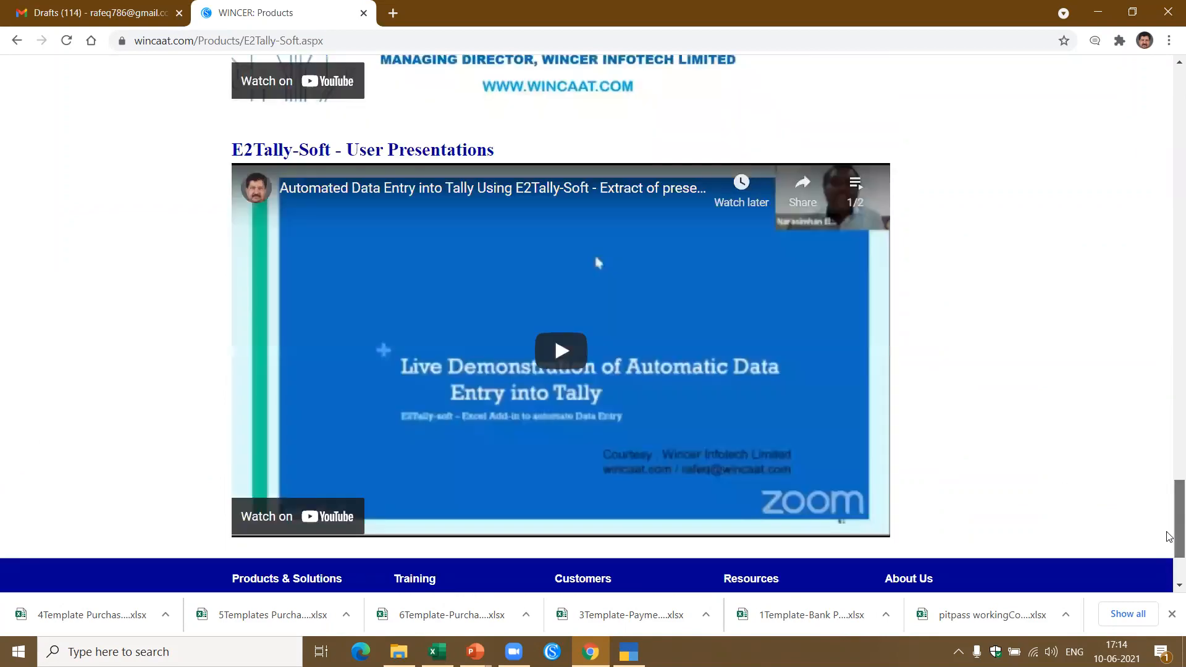
scroll(1170, 525, "up", 1)
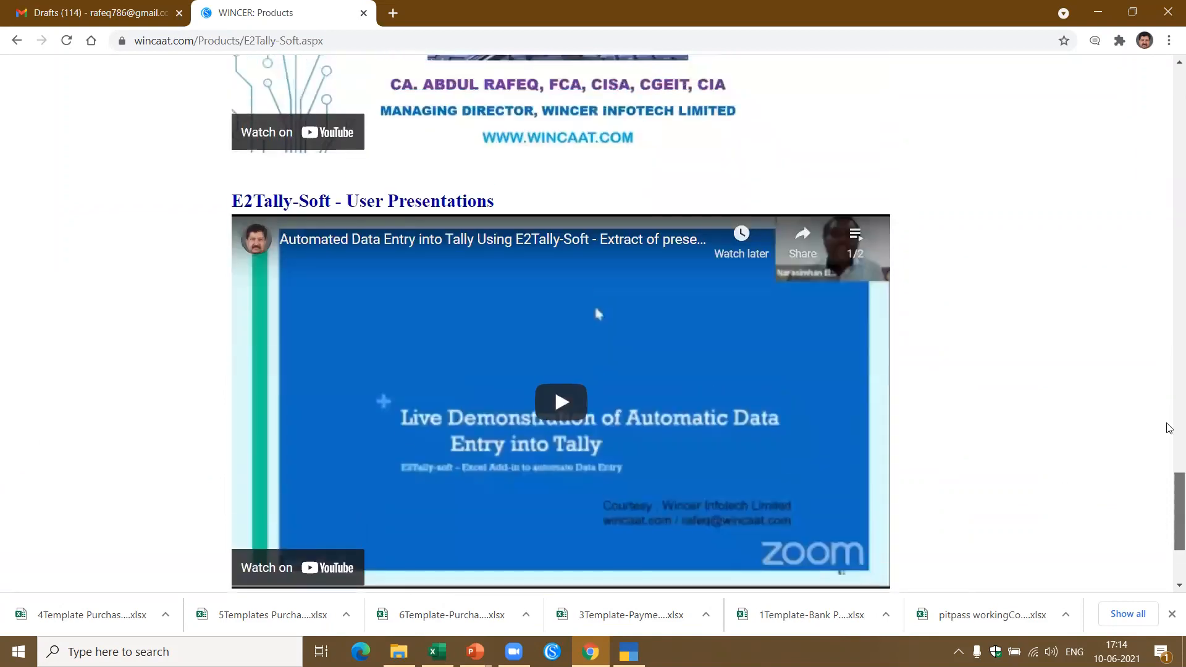
scroll(1170, 508, "up", 1)
left_click_drag(1170, 508, 1169, 127)
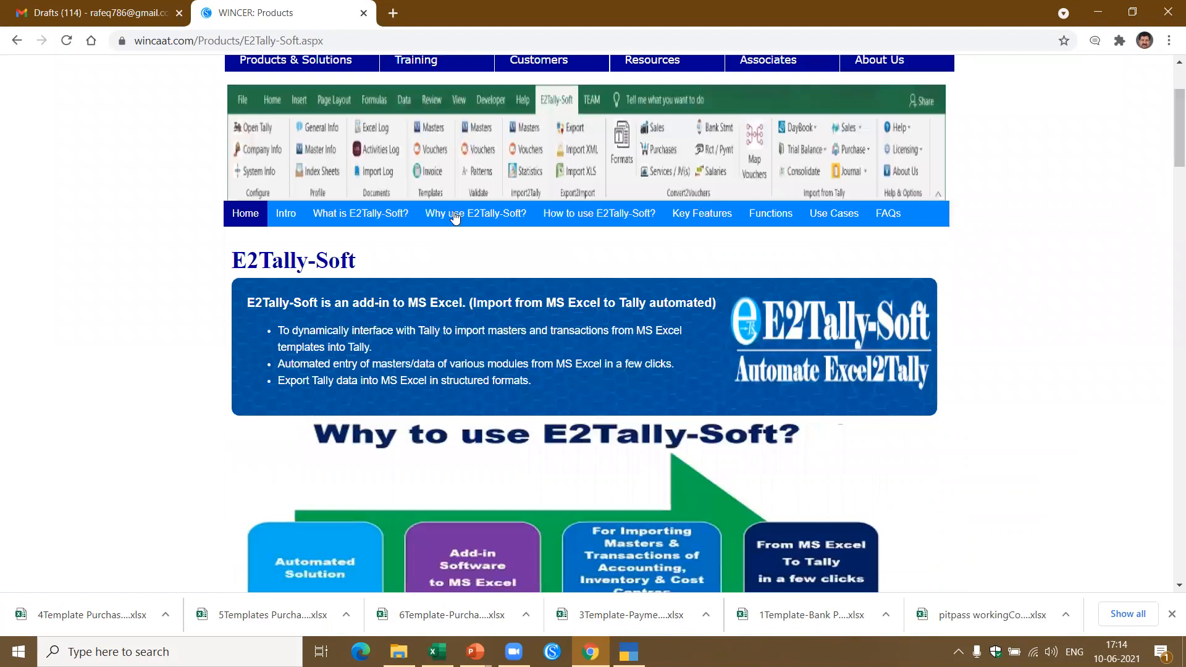
Open the E2Tally-Soft Intro and Functions pages, and read through the list of functions with brief descriptions.
left_click(297, 217)
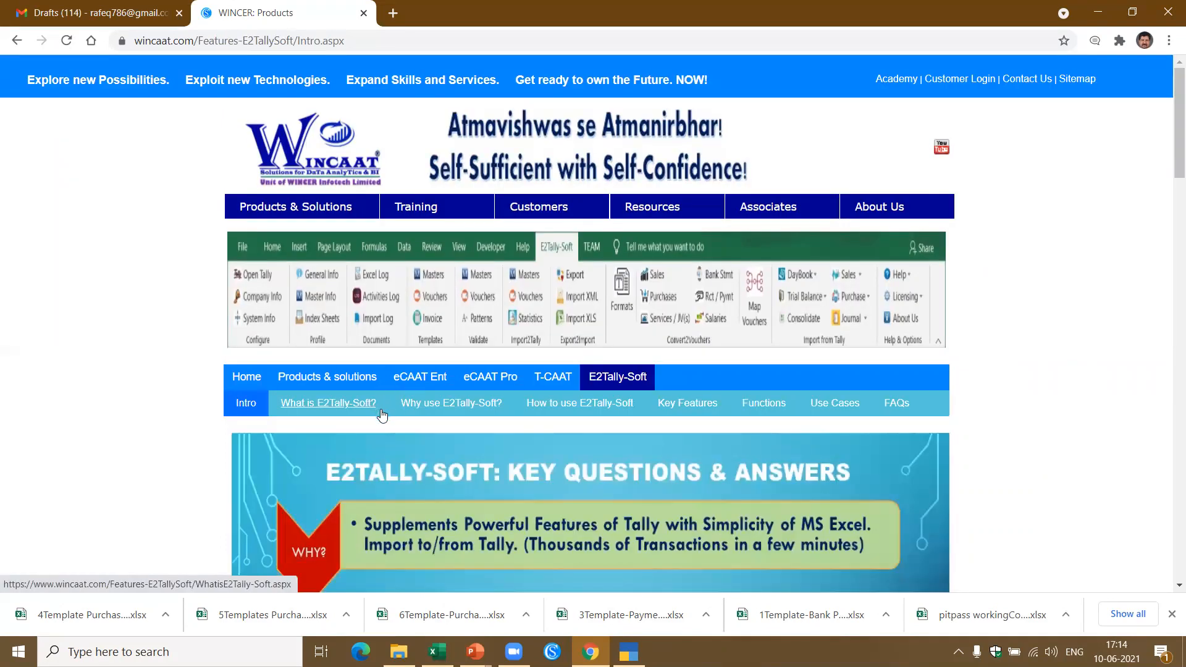
left_click(763, 404)
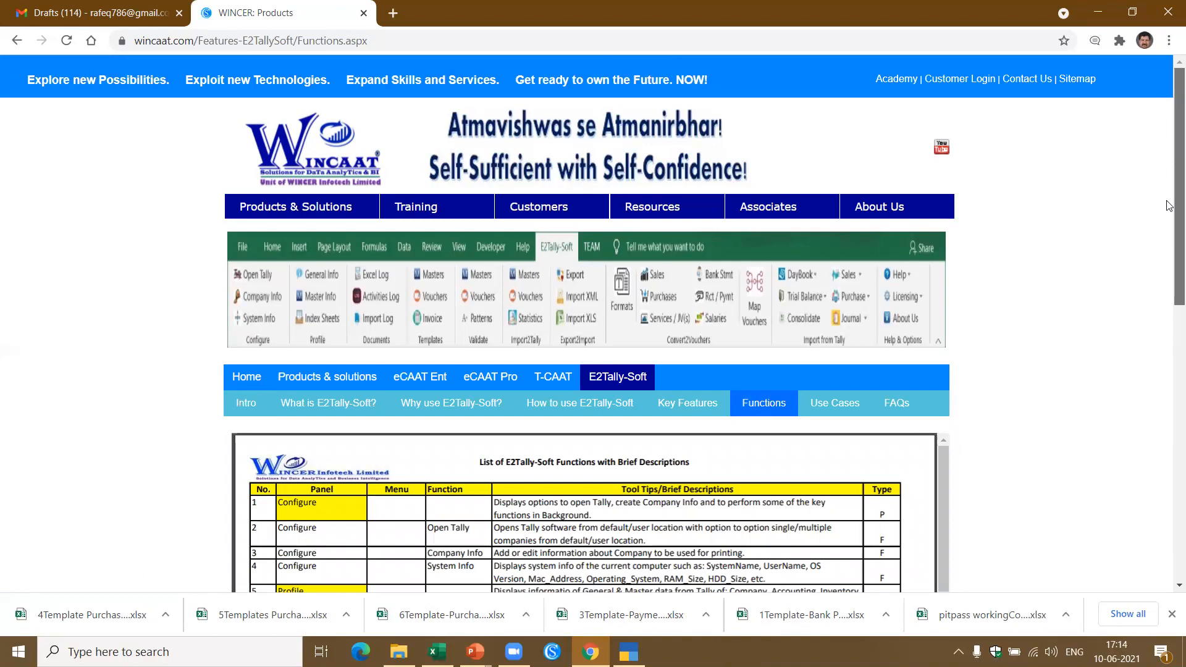
scroll(1170, 204, "down", 3)
scroll(1170, 282, "down", 3)
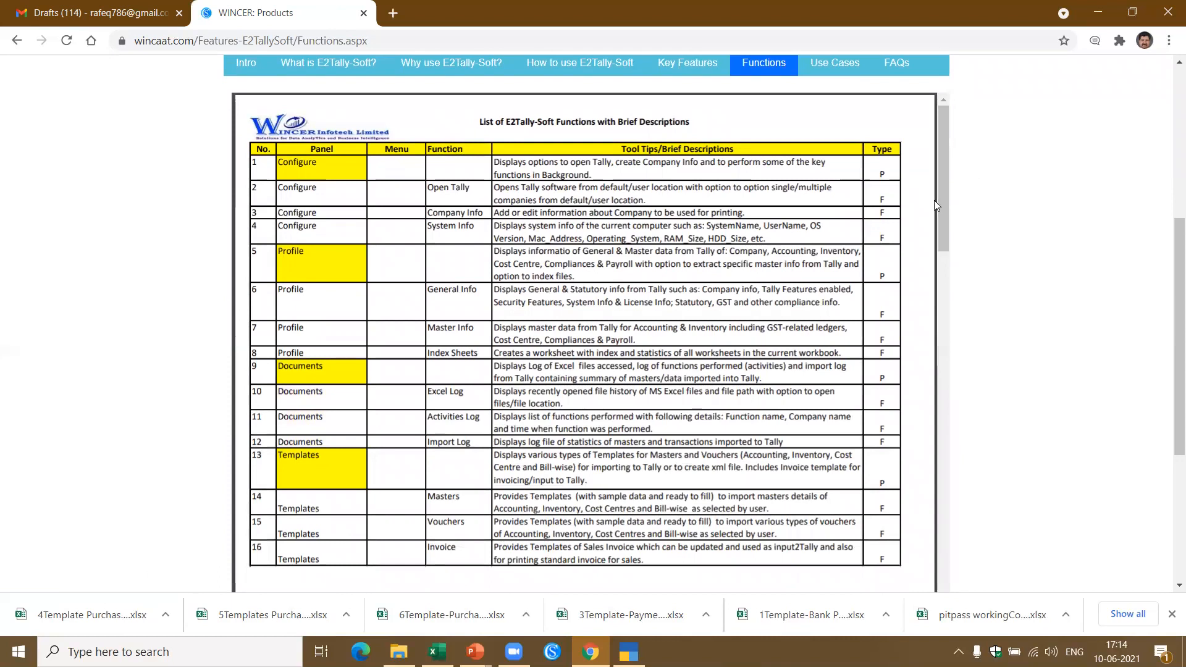
left_click_drag(939, 207, 926, 581)
scroll(925, 581, "down", 5)
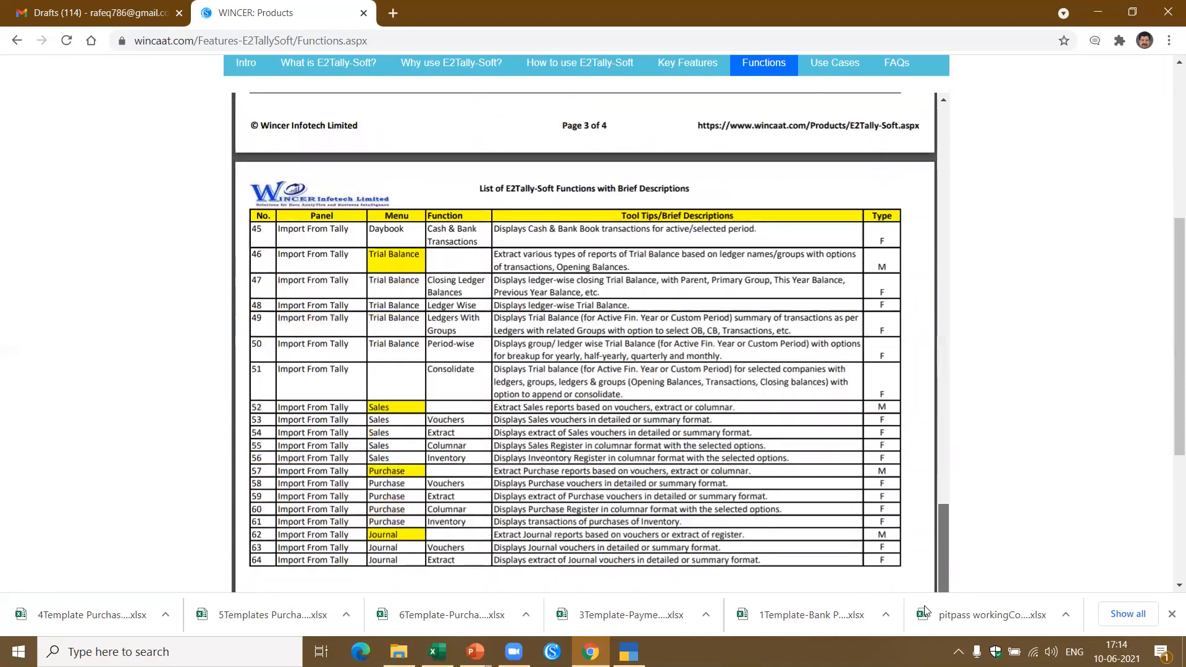
scroll(913, 458, "up", 20)
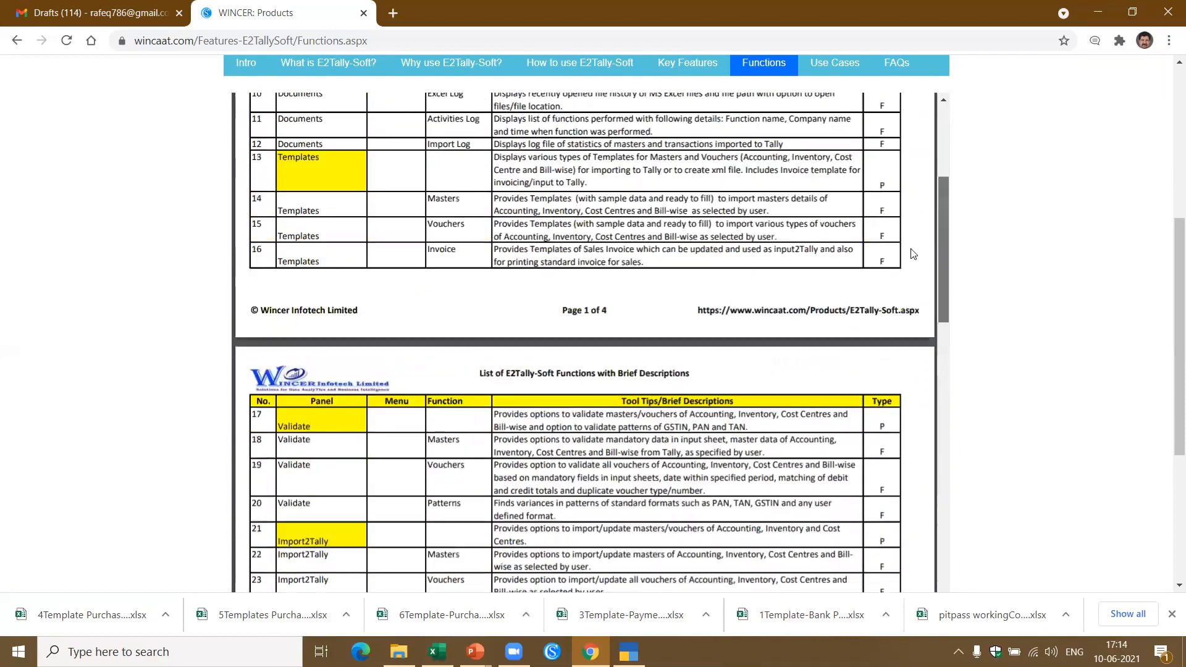
Open the site's request form for the 7-day free trial.
left_click_drag(1170, 301, 1169, 142)
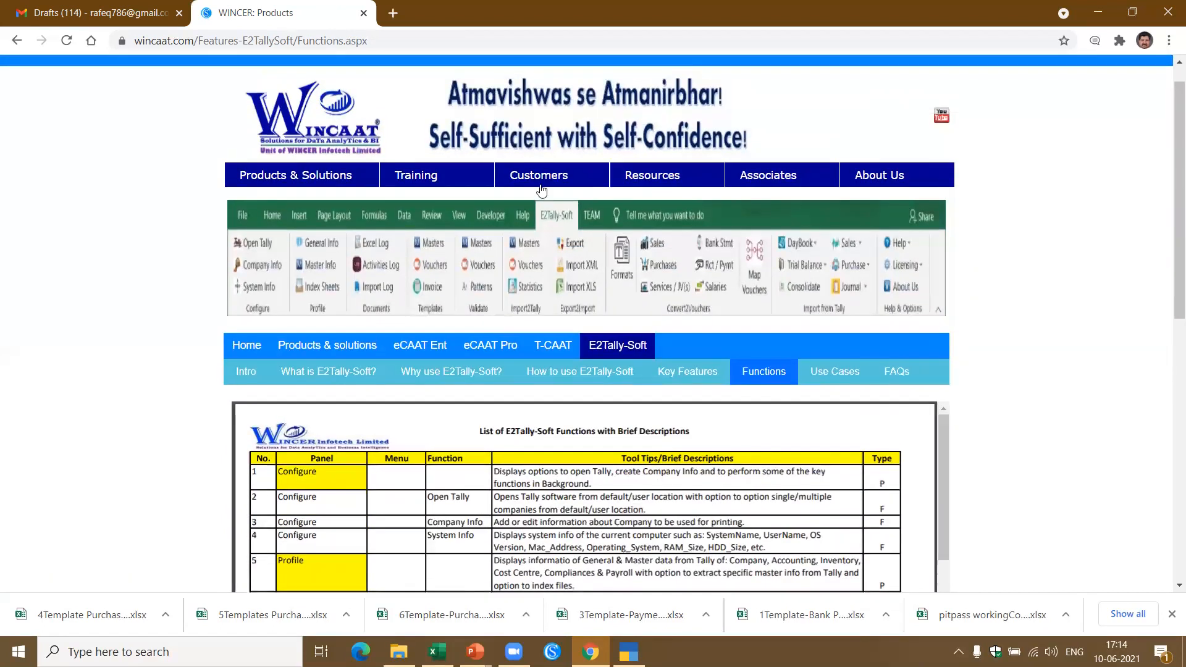
mouse_move(539, 183)
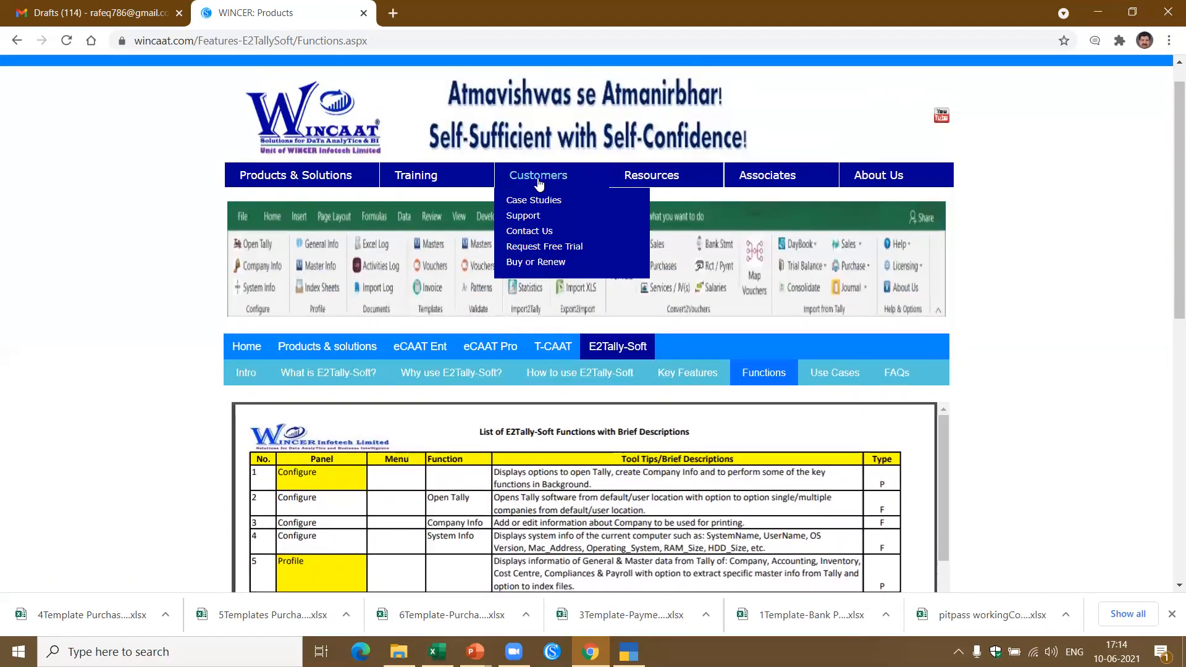
left_click(542, 249)
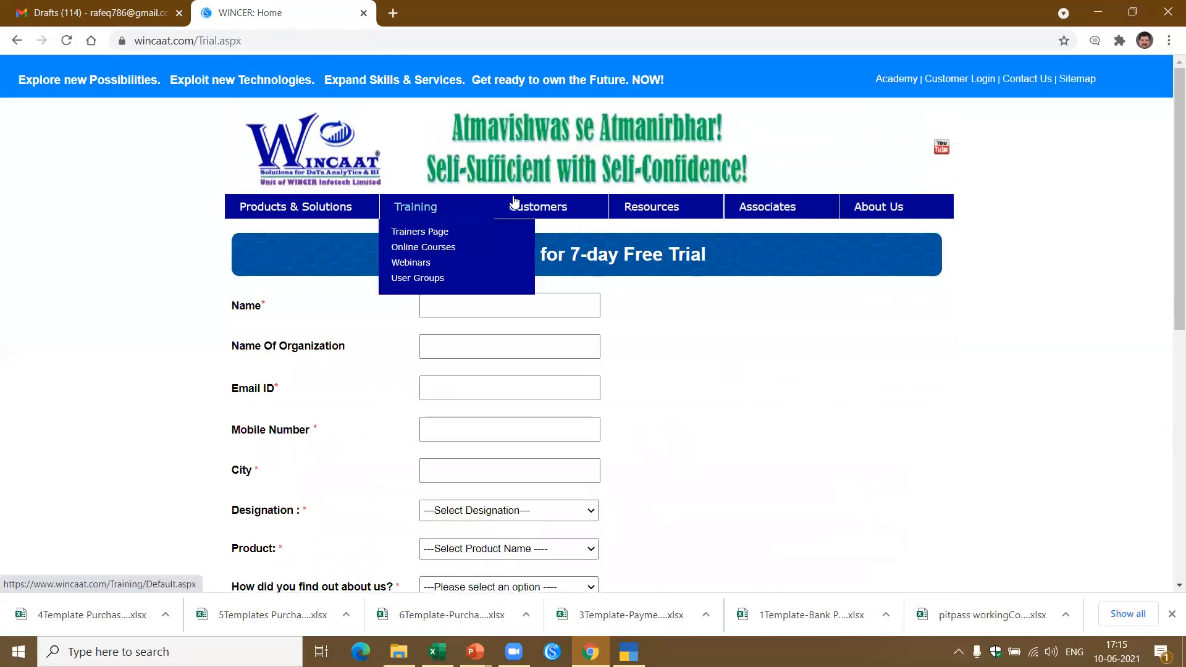
Open the site's Buy or Renew page and review the new license prices.
mouse_move(511, 204)
left_click(528, 292)
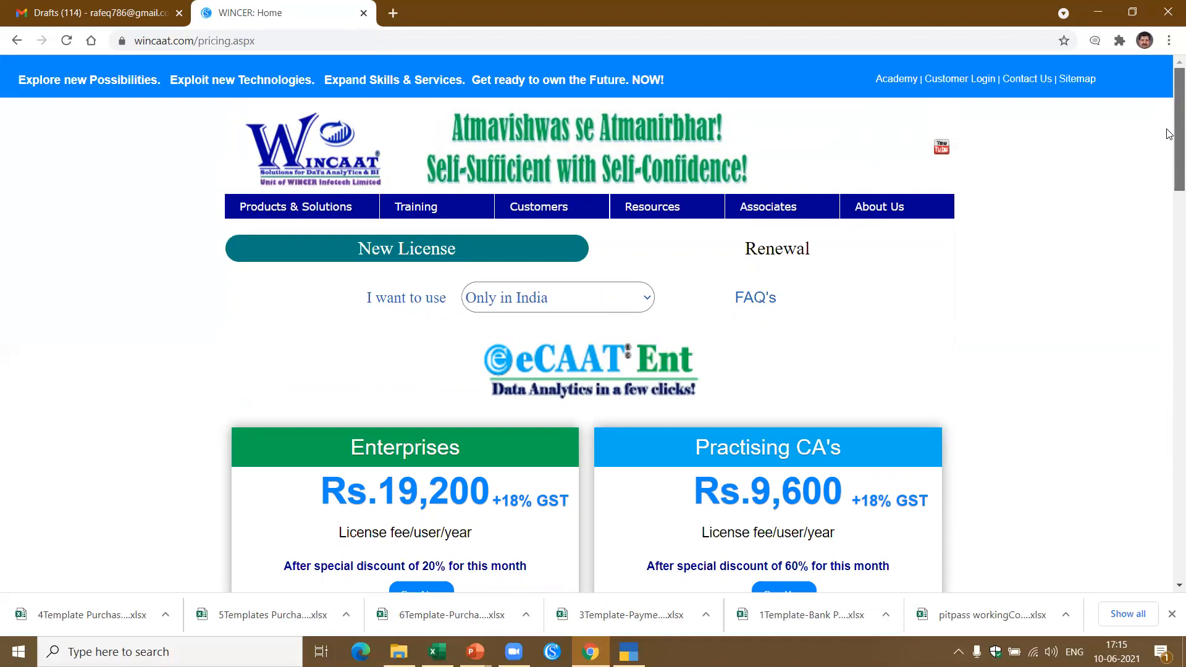
scroll(1170, 134, "down", 1)
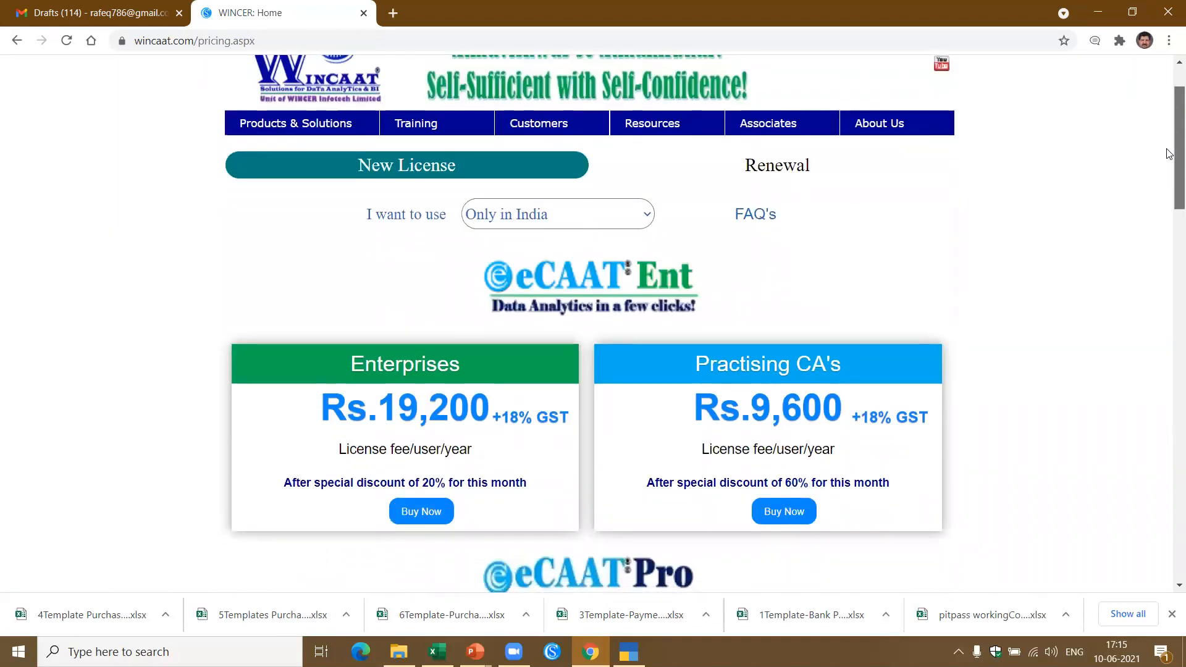
scroll(1170, 154, "down", 3)
left_click_drag(1170, 213, 1166, 140)
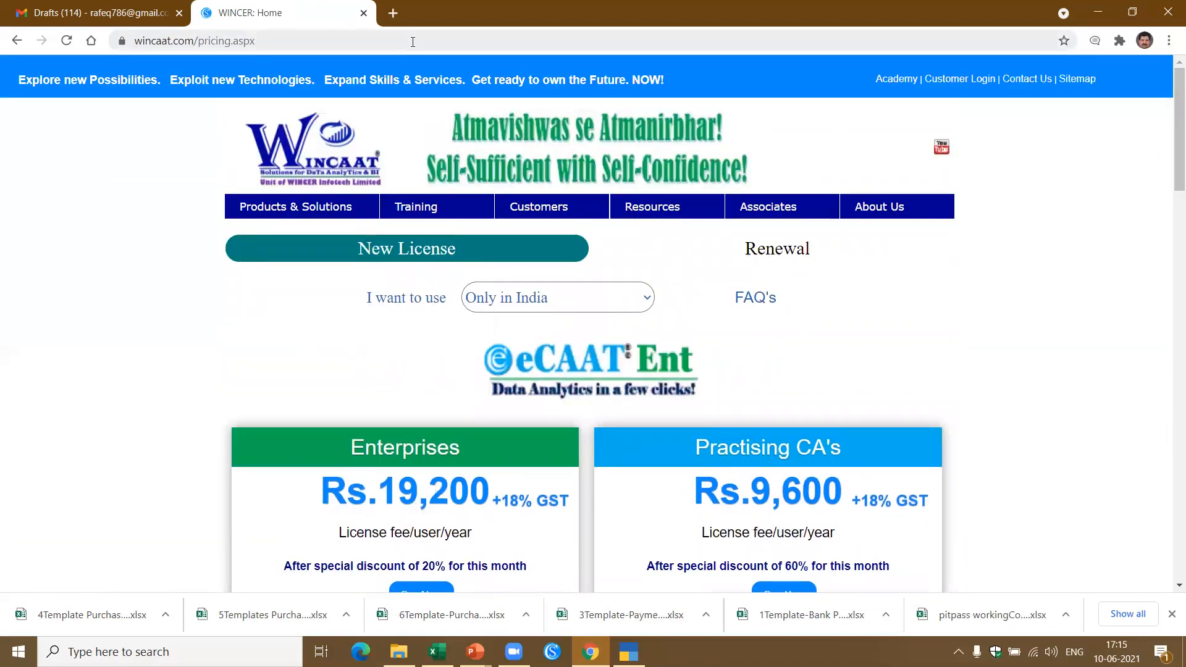
Close the website page and the browser, and advance the presentation from the Learning Objectives slide.
left_click(364, 13)
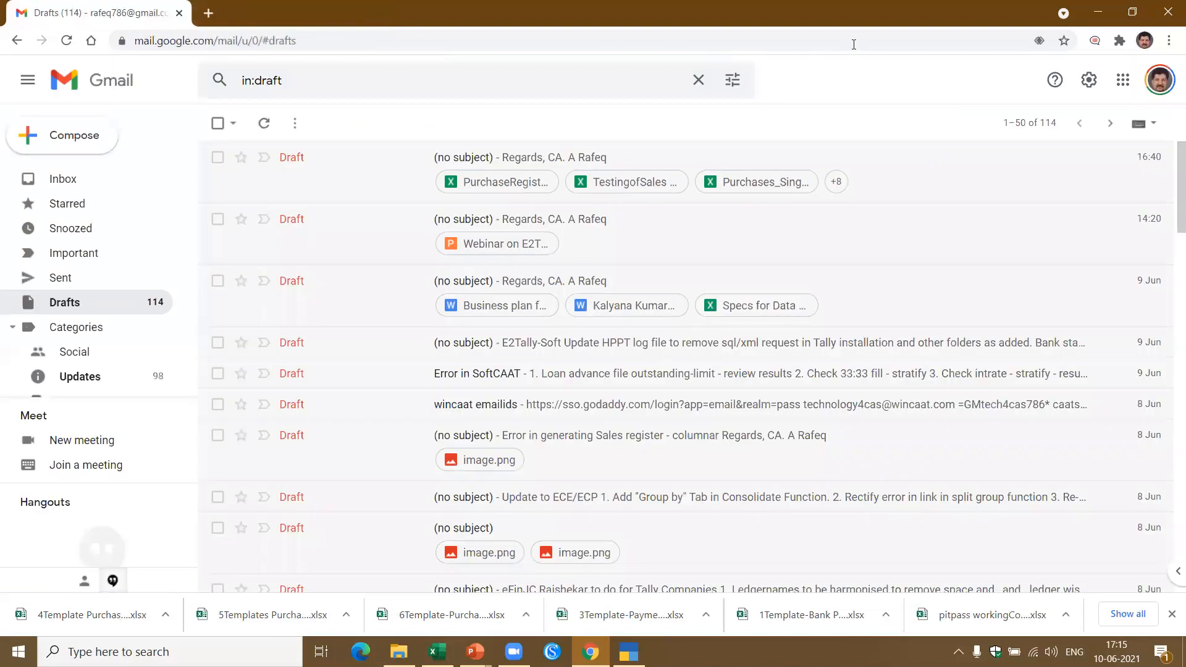
left_click(1168, 11)
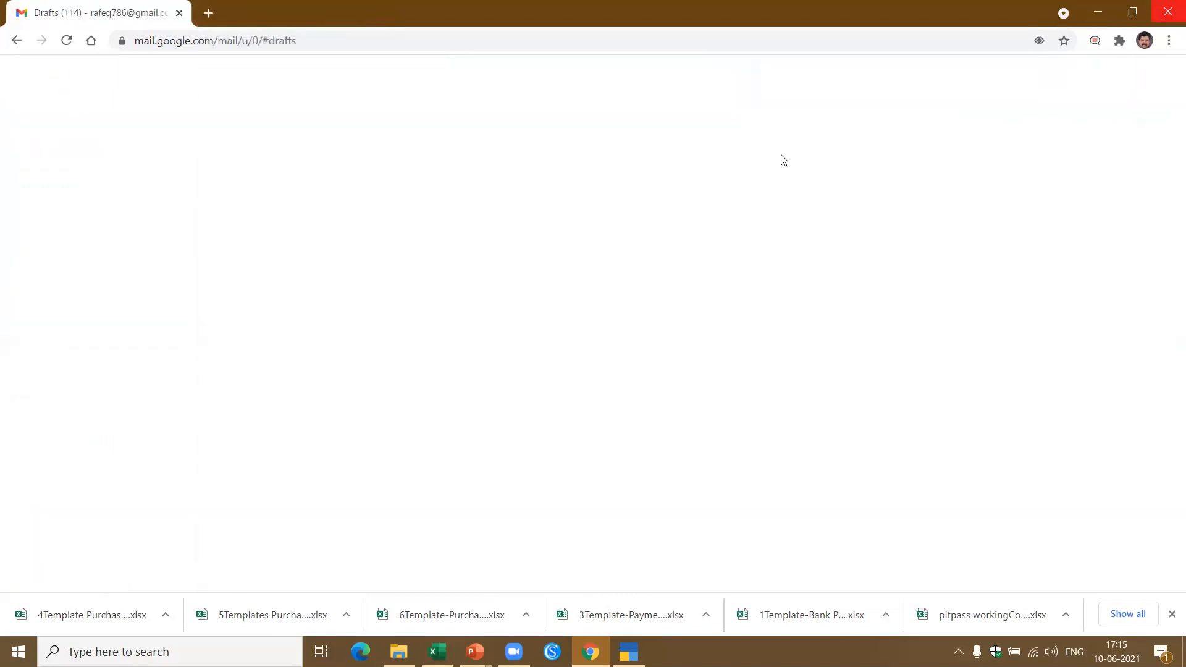
left_click(899, 185)
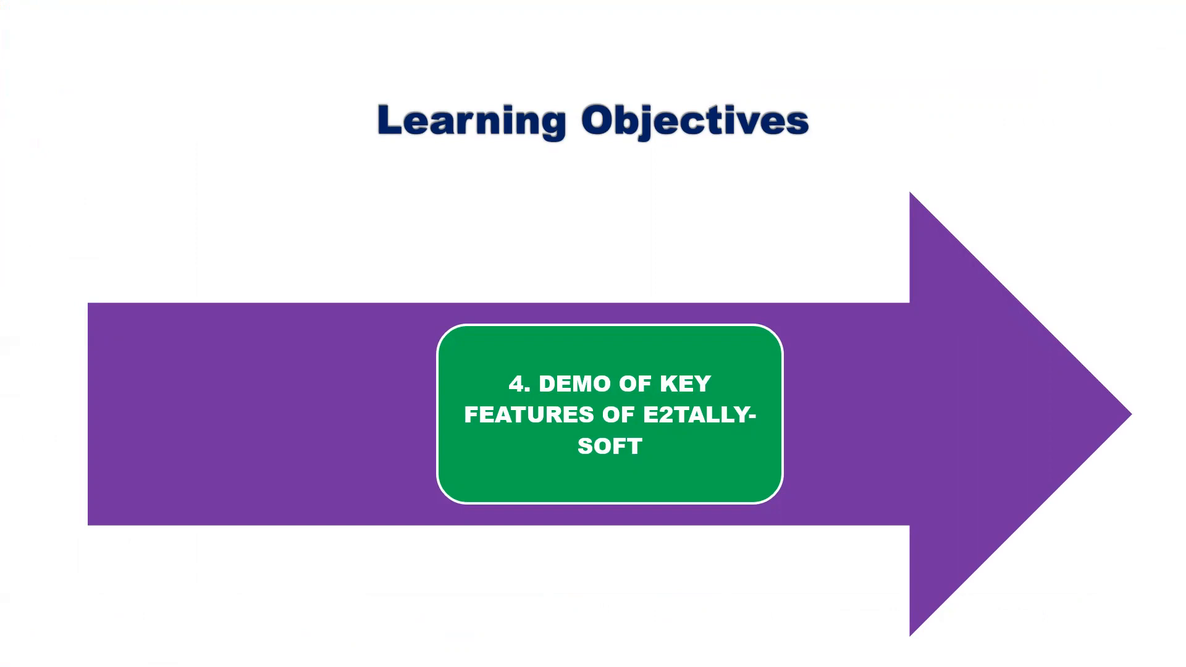
key("Right")
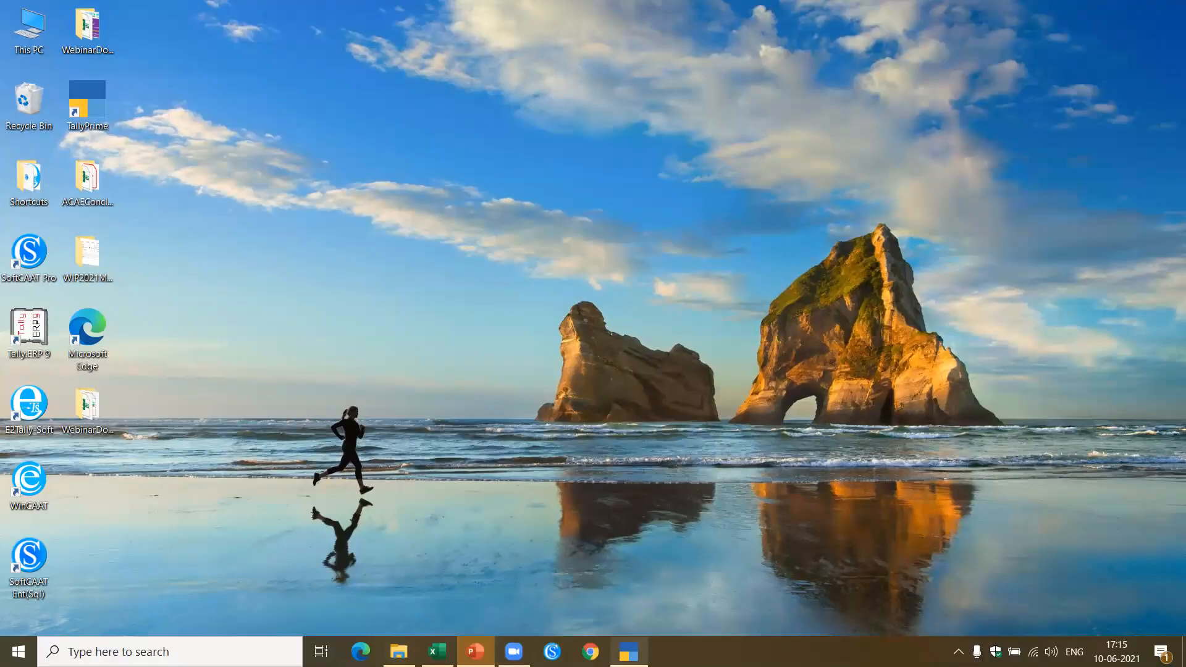
View the Gateway of Tally for Krishna Traders in TallyPrime, and switch to the PurchaseRegister.xlsx workbook in Excel.
left_click(628, 652)
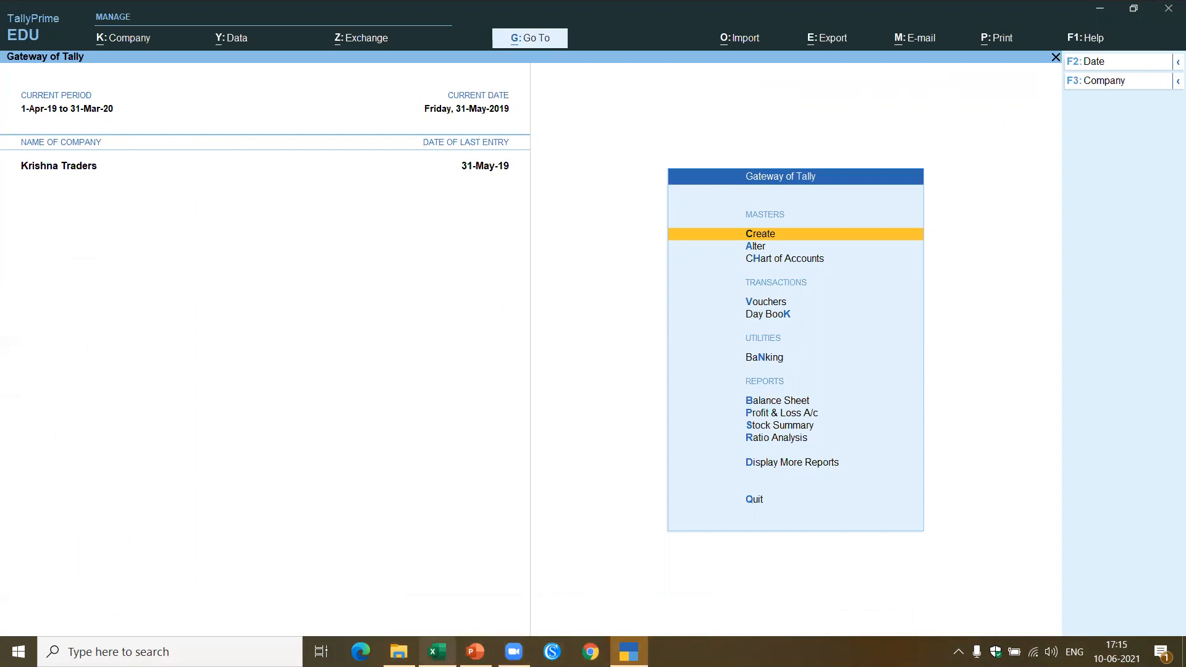
mouse_move(437, 652)
left_click(422, 629)
left_click(548, 327)
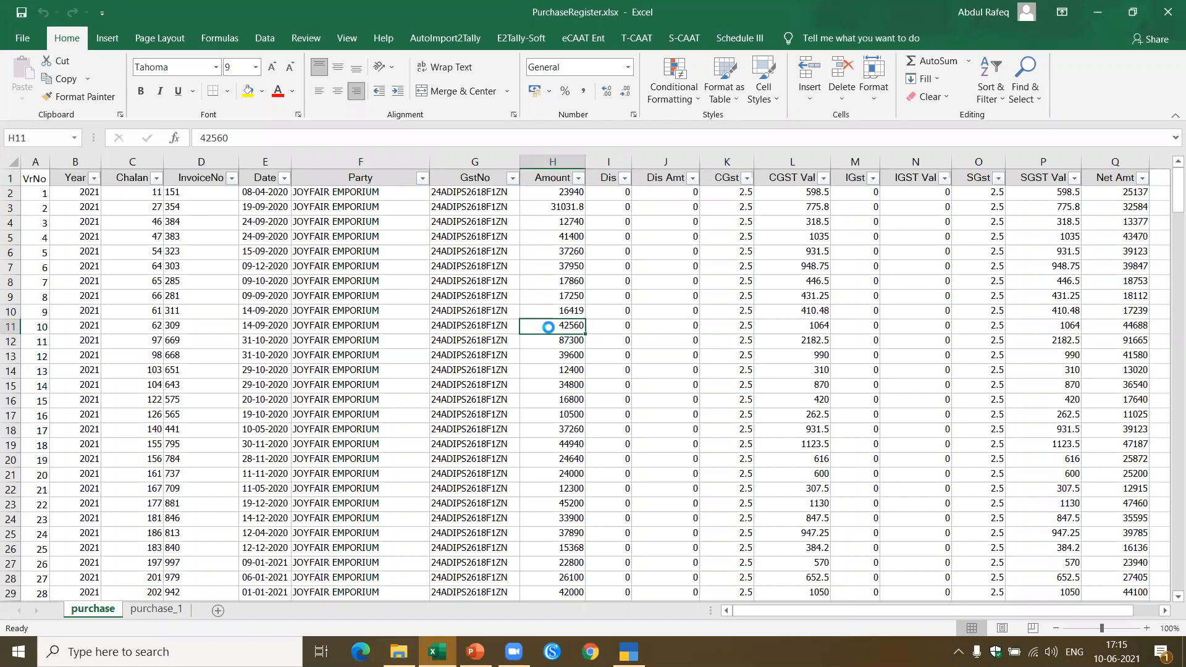
Create a blank workbook and display the E2Tally-Soft add-in's commands.
key("ctrl+n")
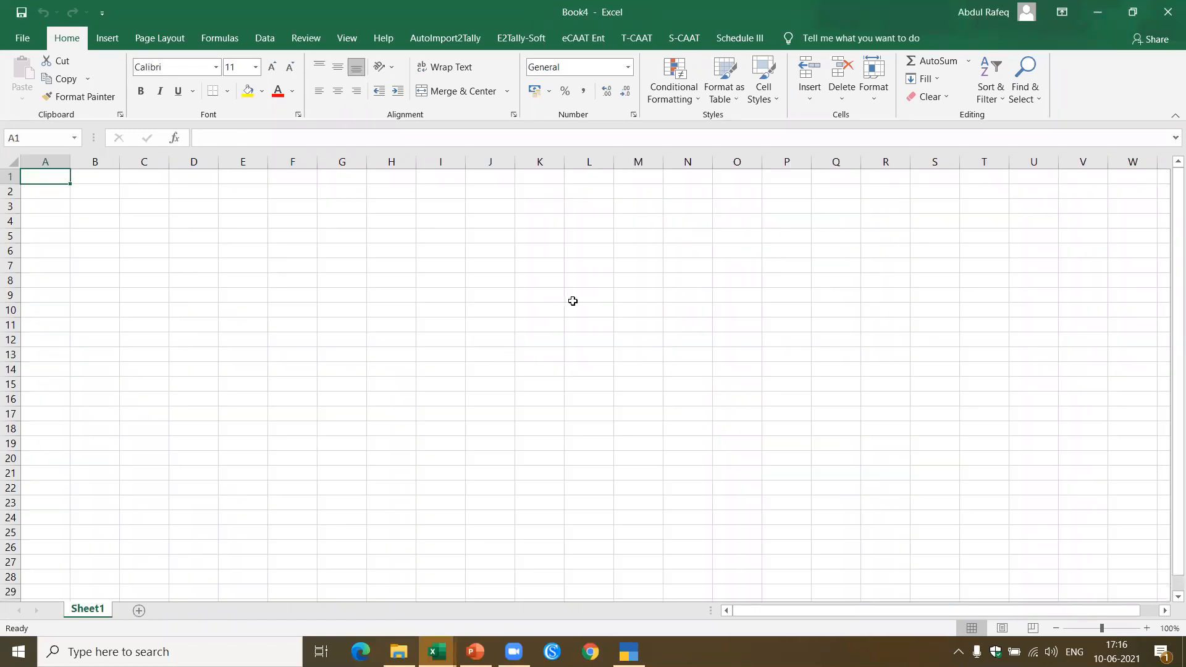
left_click(535, 40)
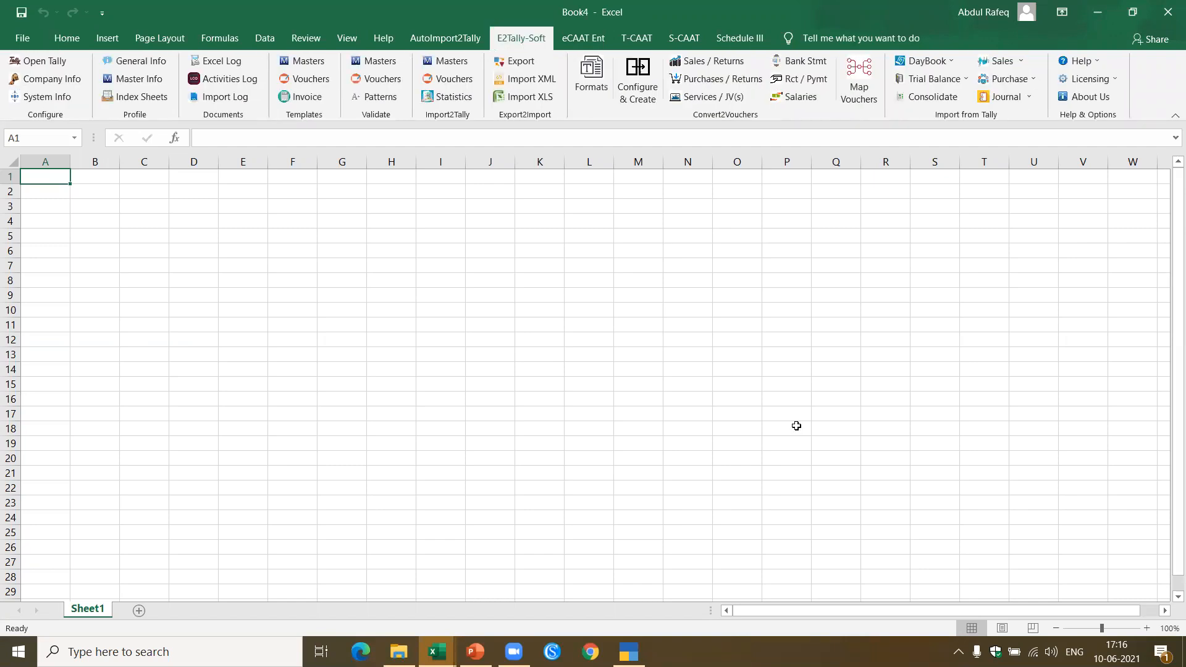
Find and launch the Magnifier app, and enlarge the screen to make the add-in's commands easier to read.
key("super+s")
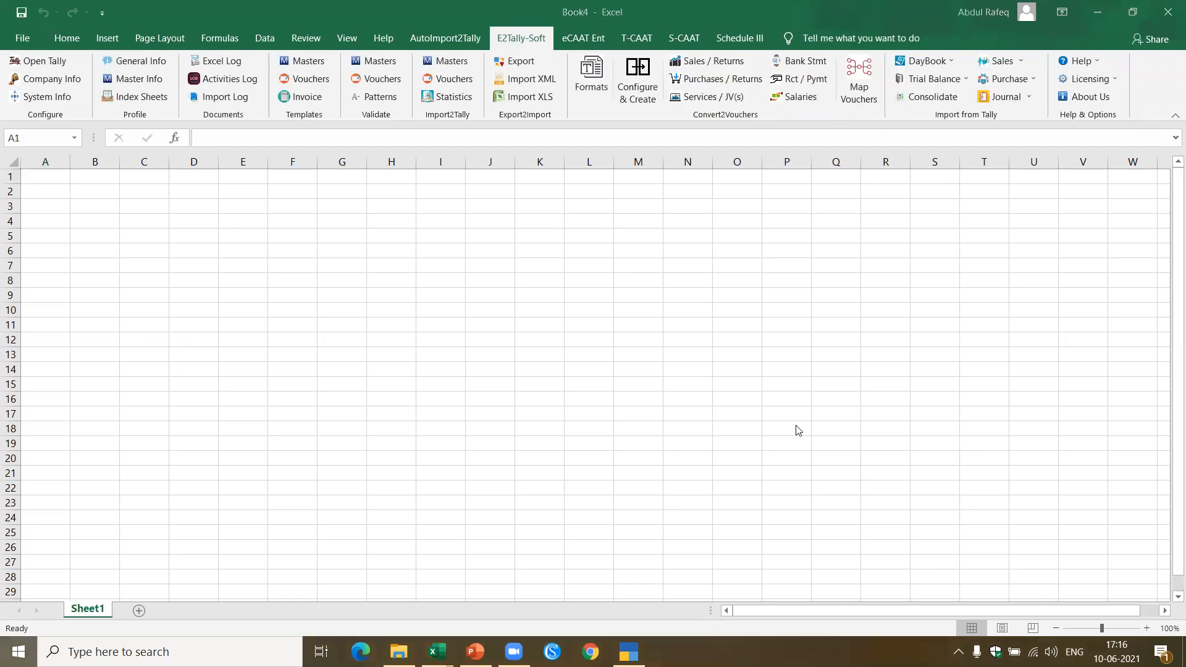
type("mag")
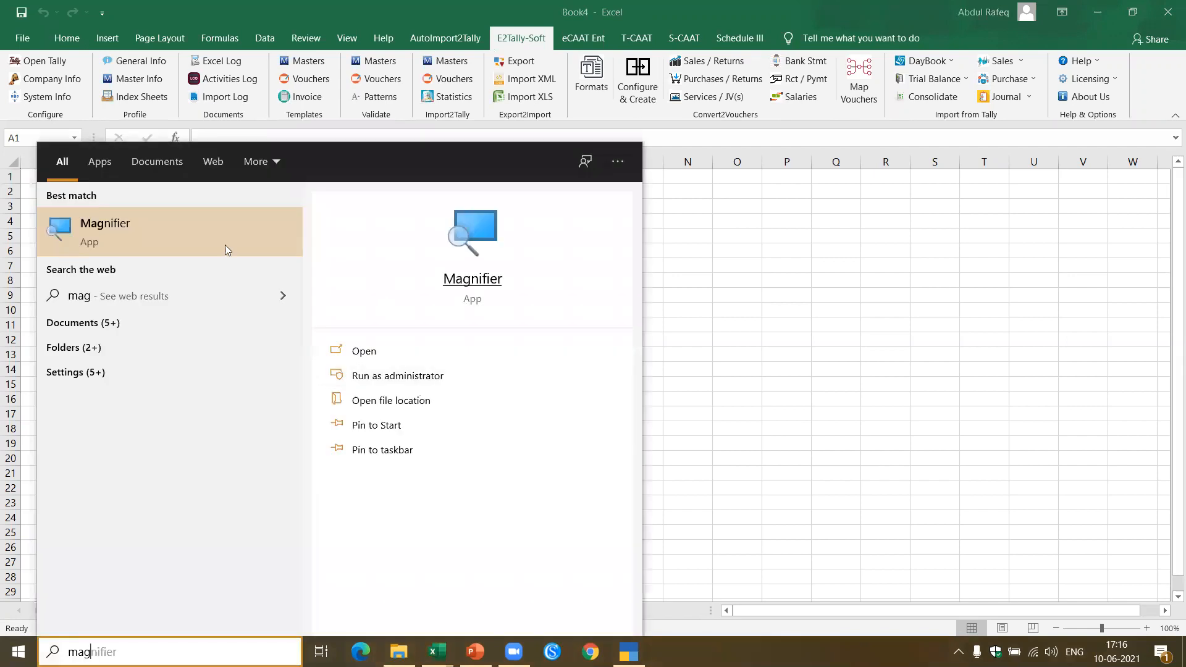
left_click(149, 240)
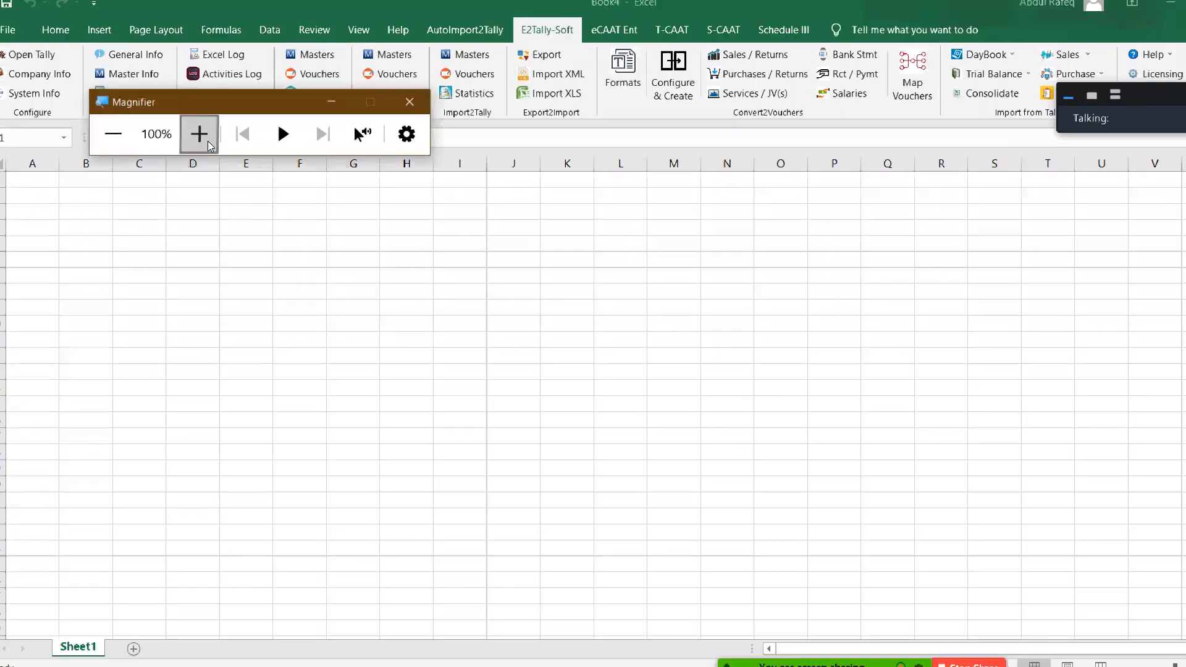
left_click(208, 141)
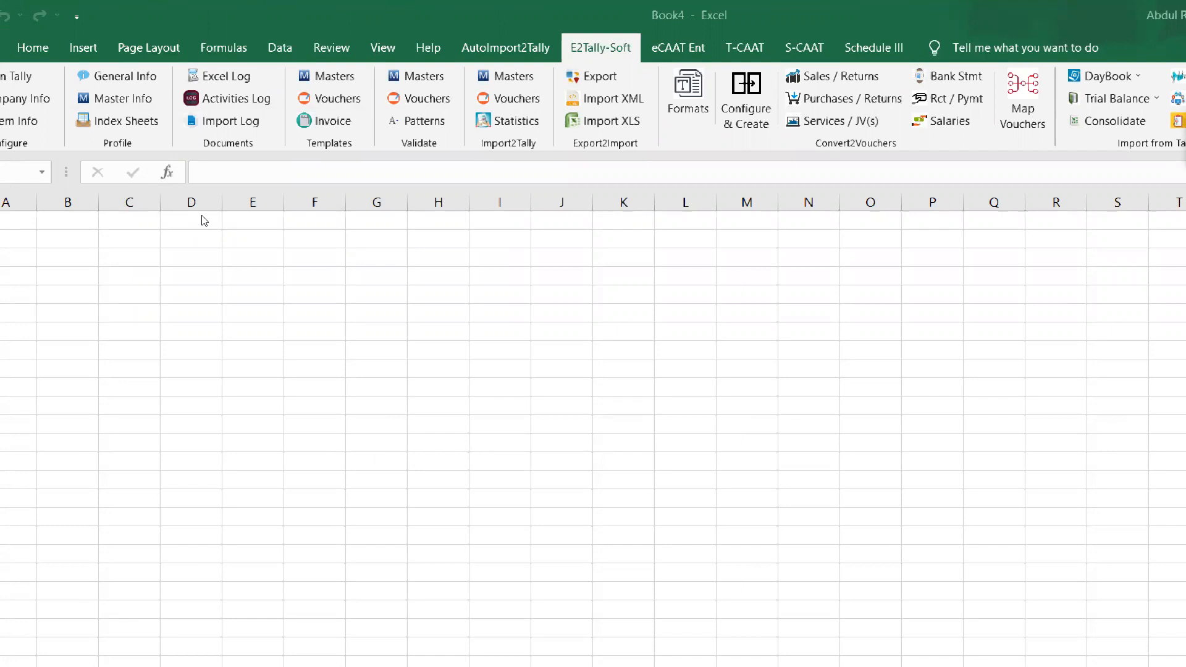
Try to reduce the magnification of the screen.
left_click(223, 230)
key("ctrl+minus")
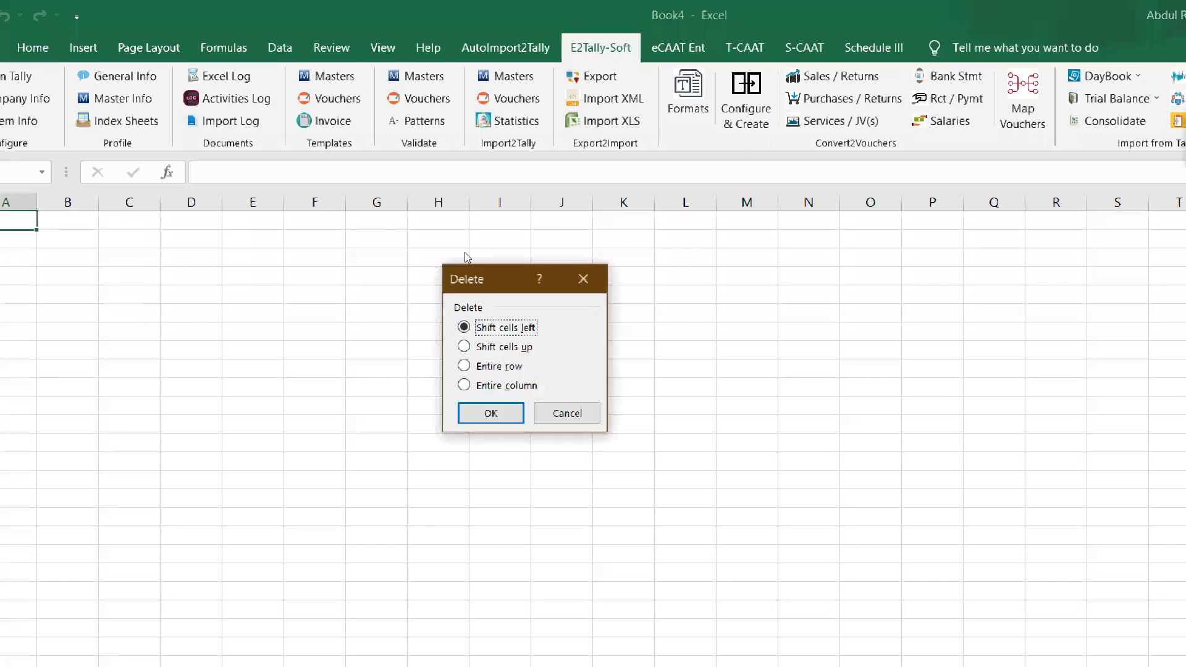
key("Escape")
left_click(170, 285)
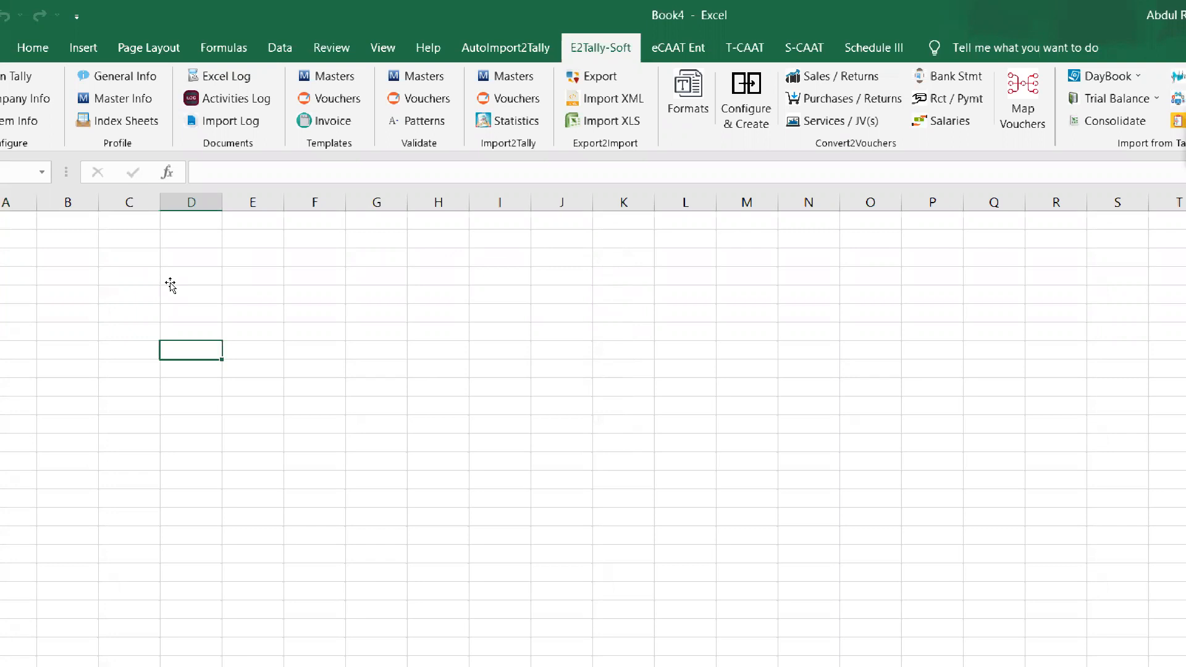
type("-")
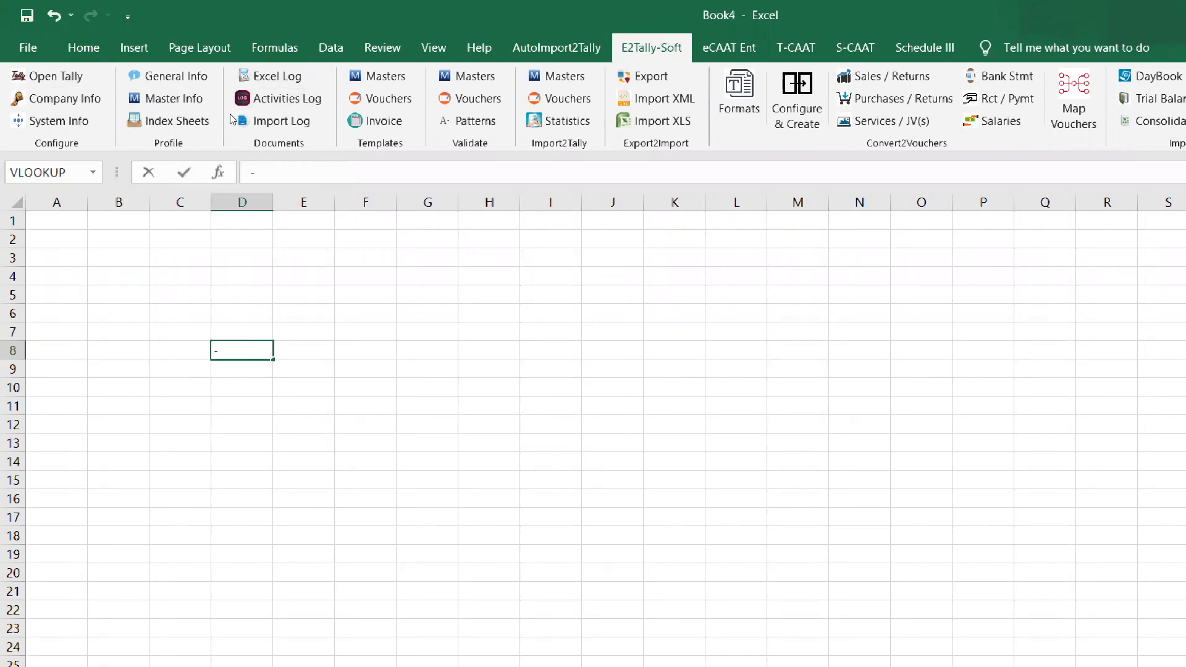
Open the add-in's Activities Log and try to view its records in Excel.
left_click(244, 93)
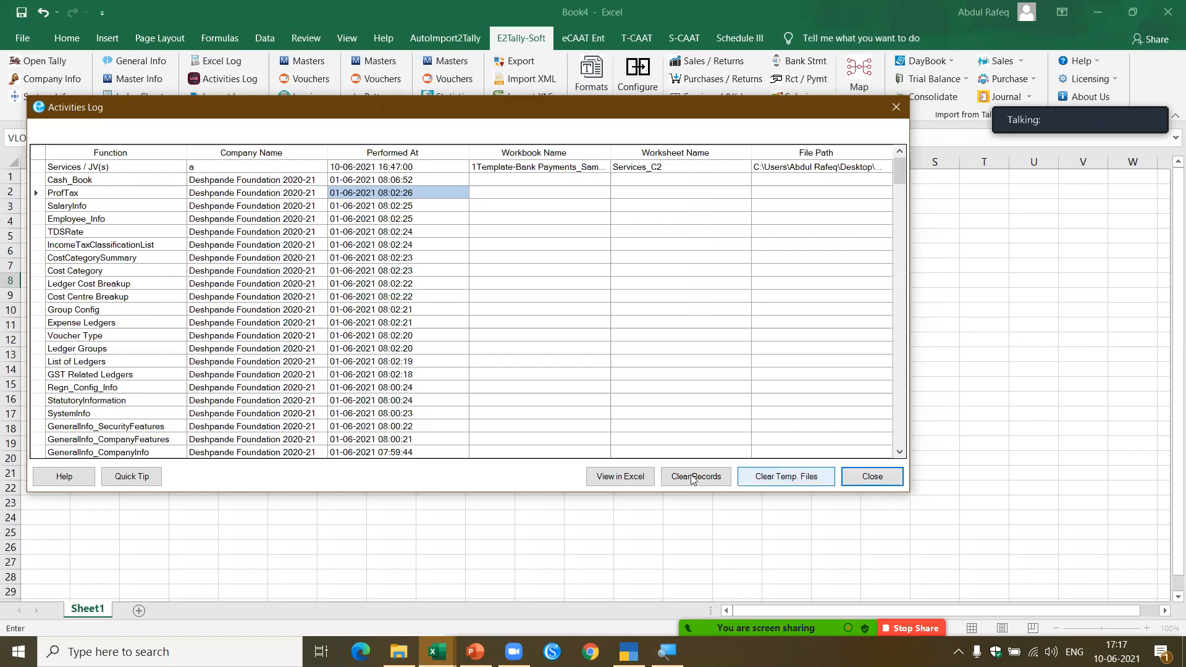
left_click(606, 480)
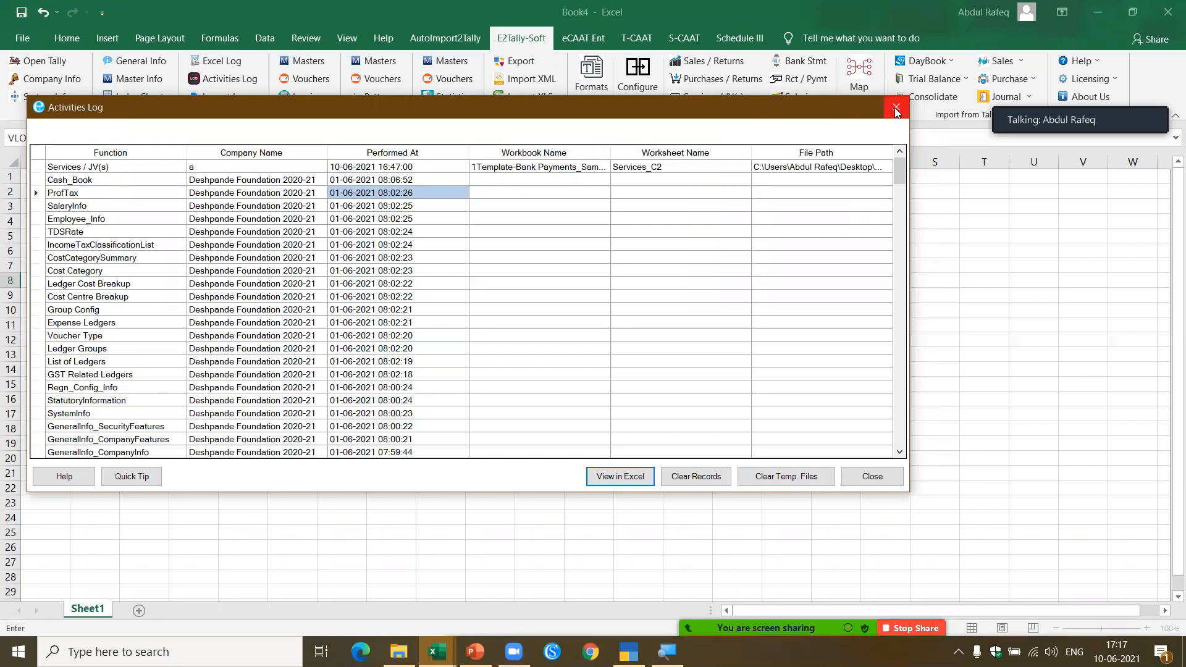
Force-close the Activities Log and Microsoft Excel through Task Manager, and close Task Manager.
key("alt+Tab")
left_click(419, 310)
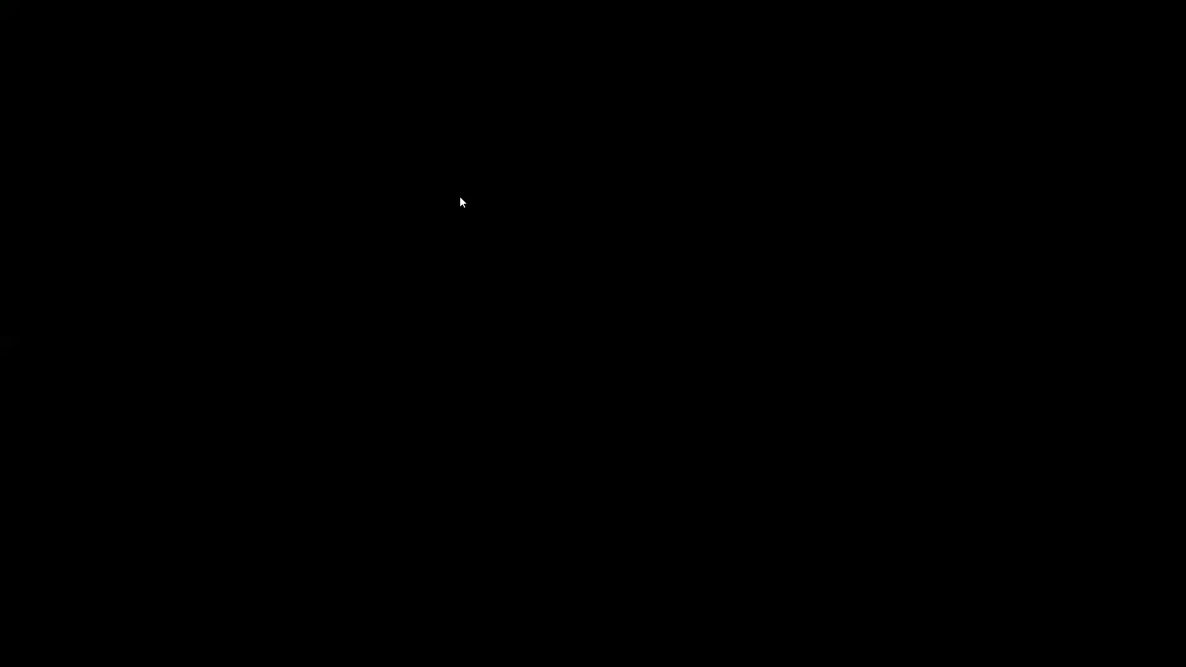
left_click(589, 344)
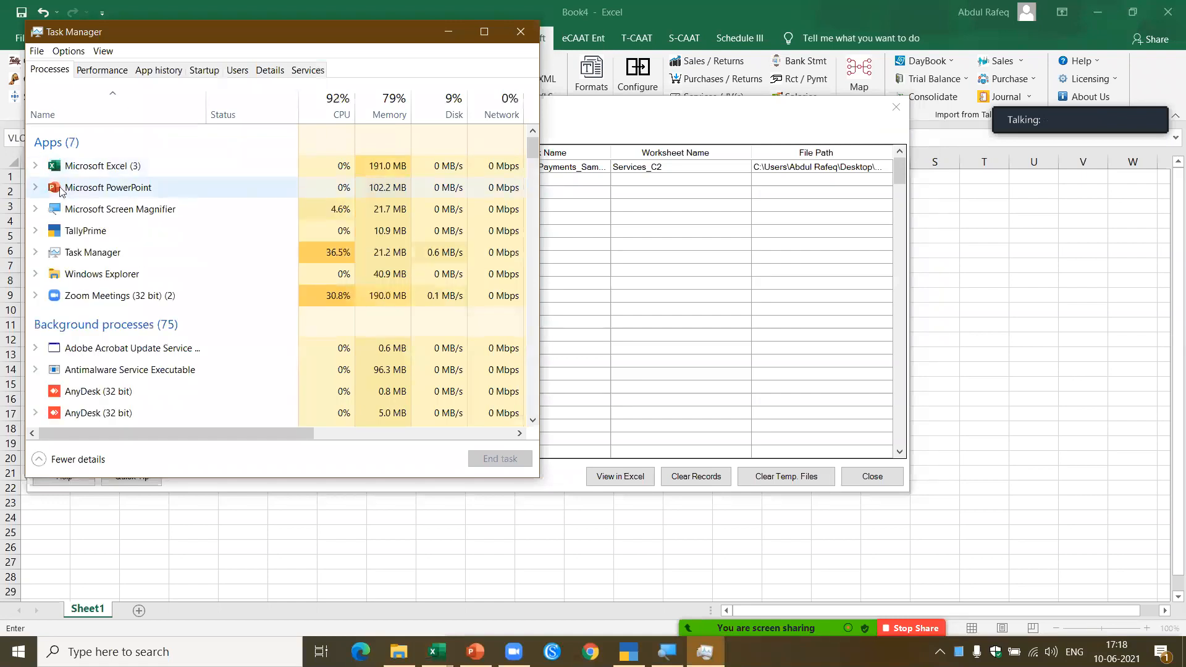
left_click(37, 168)
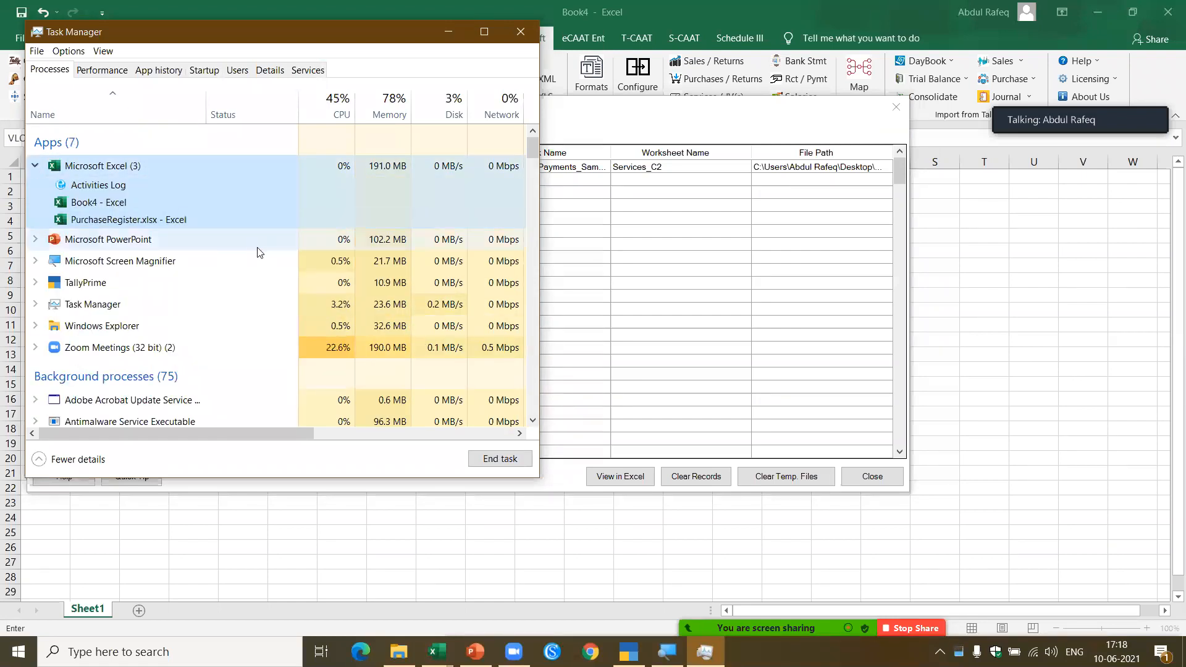
mouse_move(535, 162)
left_mouse_down()
mouse_move(535, 404)
mouse_move(530, 213)
mouse_move(515, 152)
left_mouse_up()
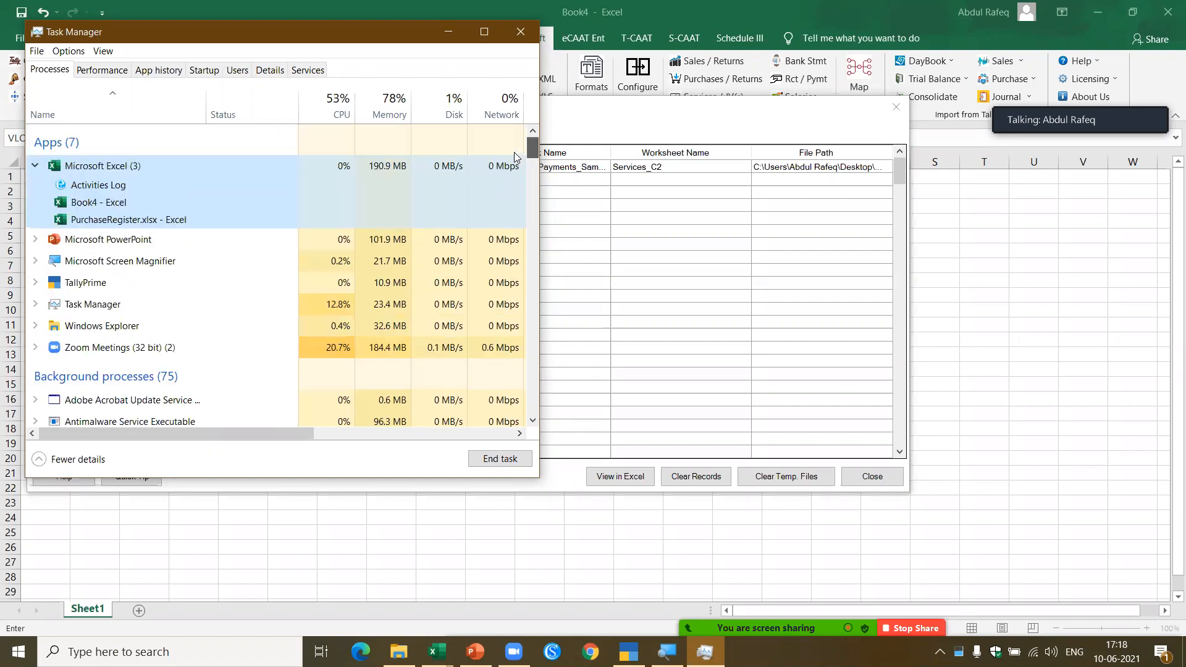
left_click(99, 186)
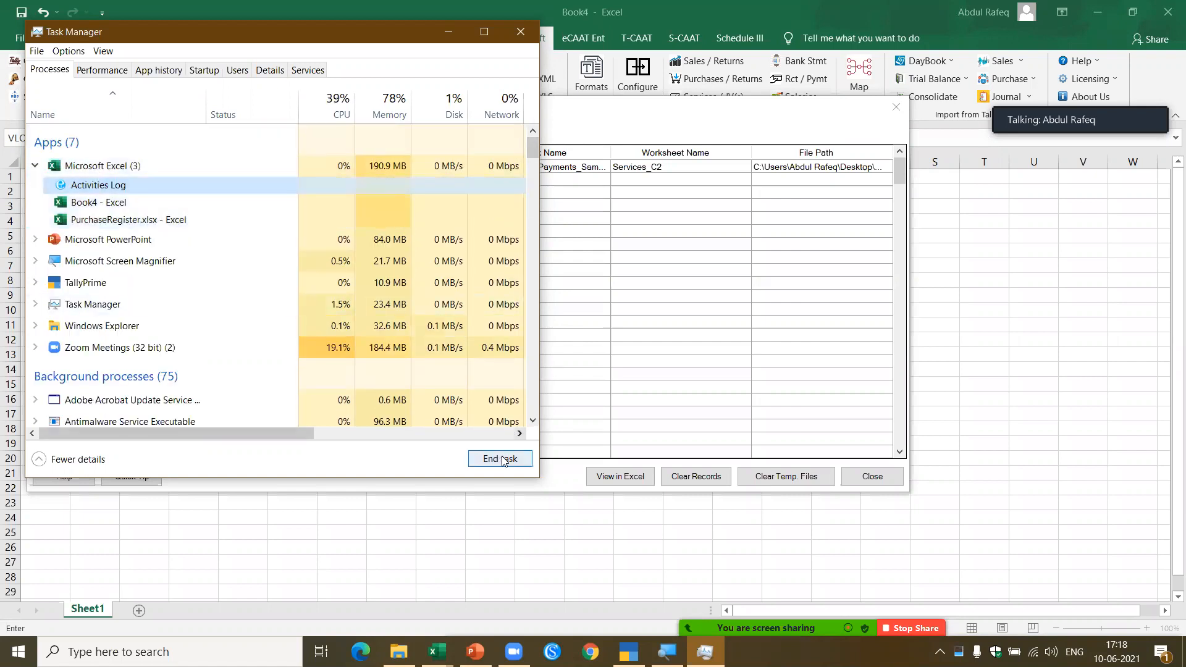
left_click(503, 461)
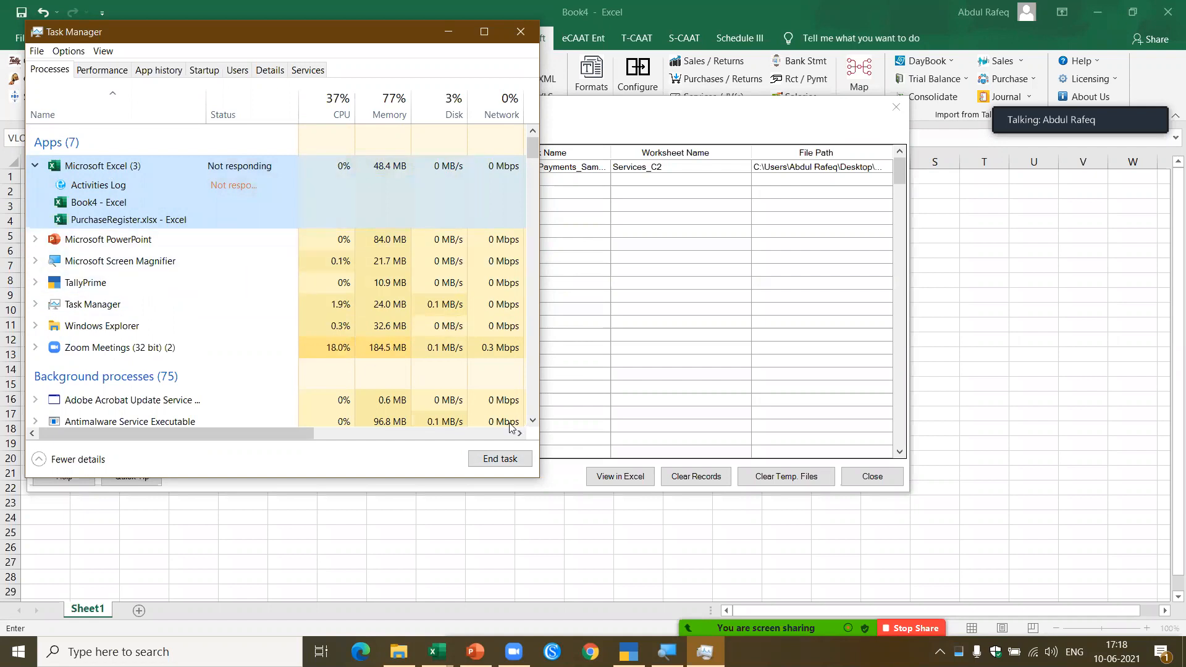
left_click(489, 462)
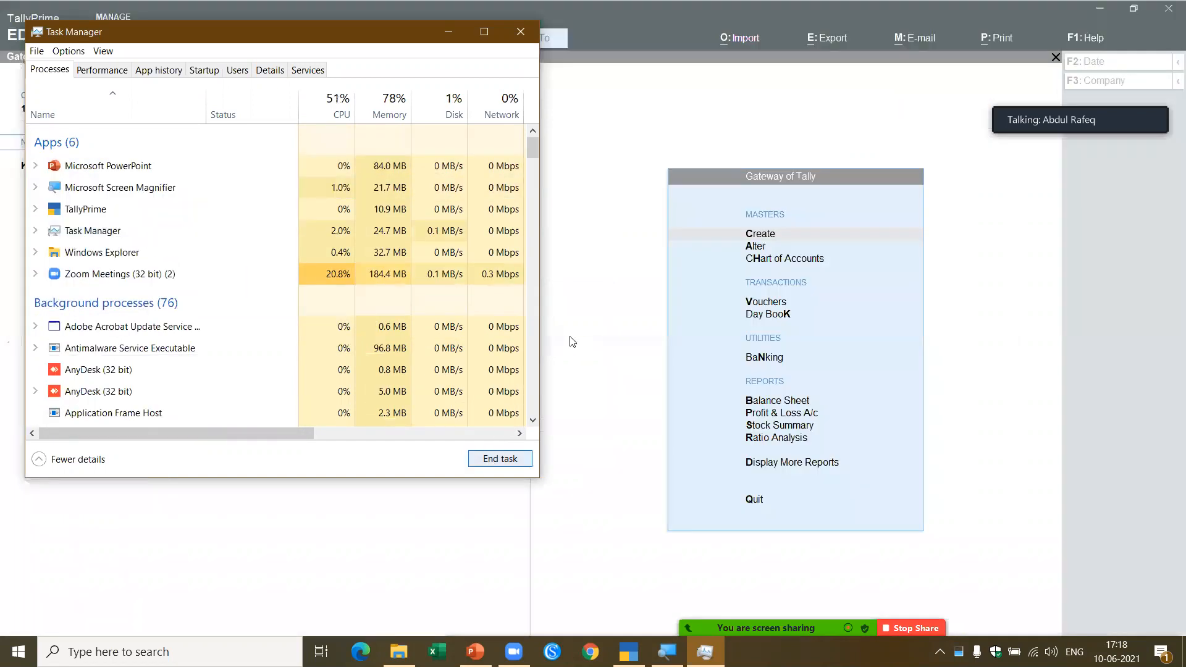
left_click(520, 32)
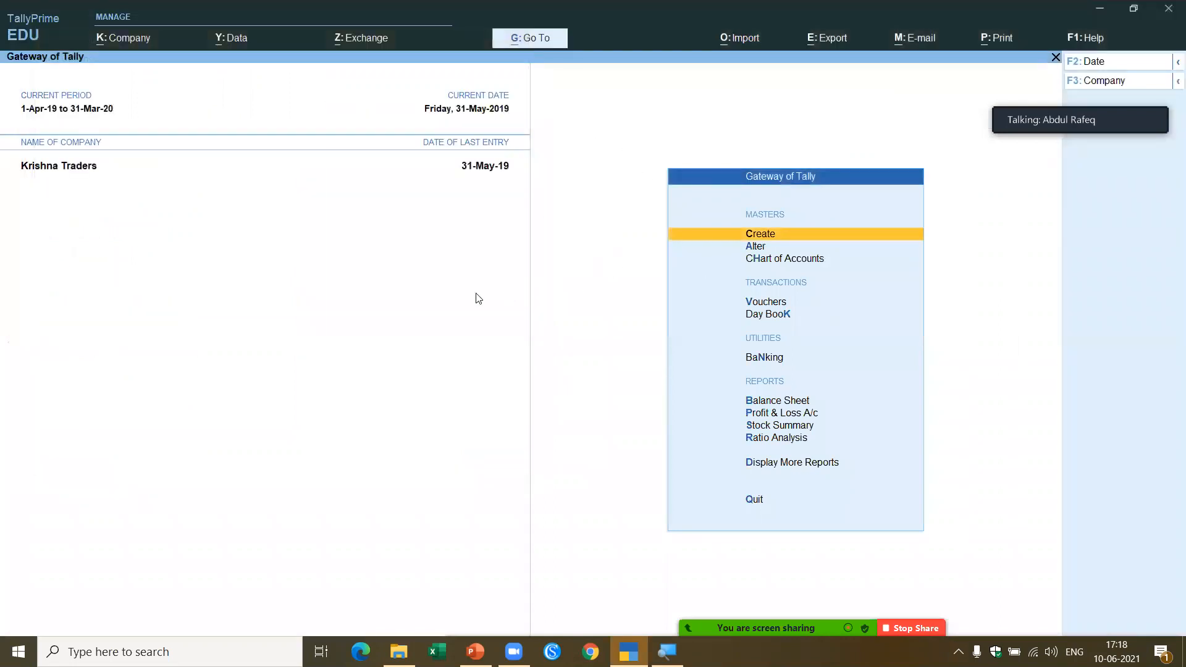
Relaunch Excel with a blank workbook in a maximized window and open the recovered PurchaseRegister.xlsx.
left_click(437, 650)
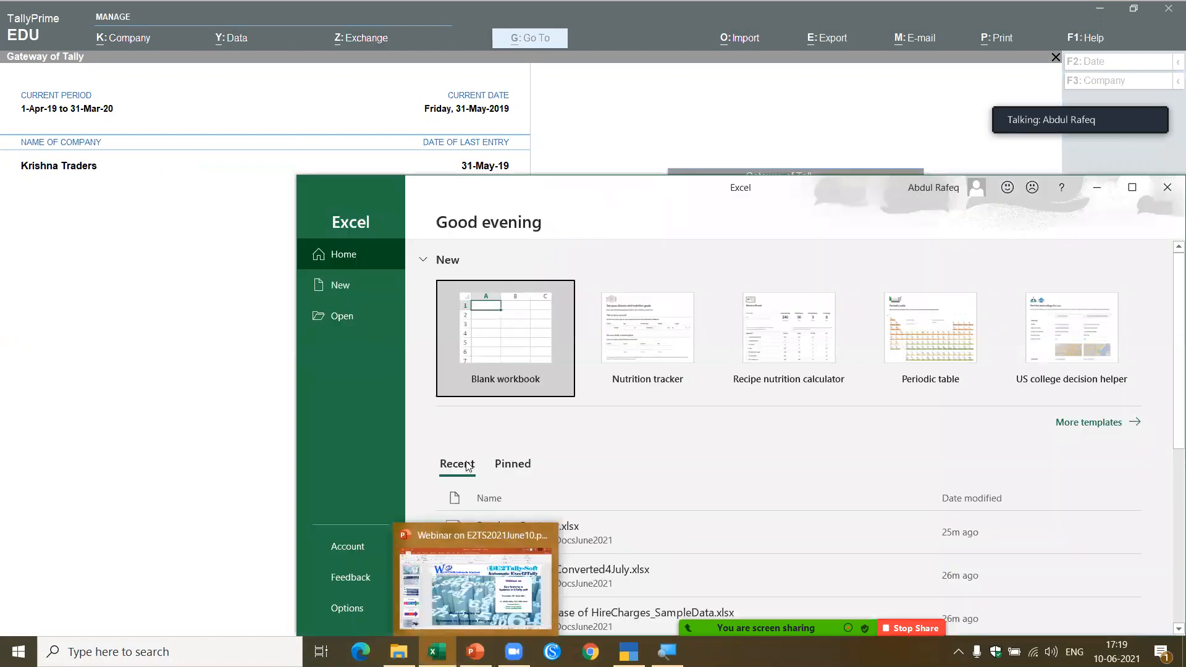
left_click(480, 376)
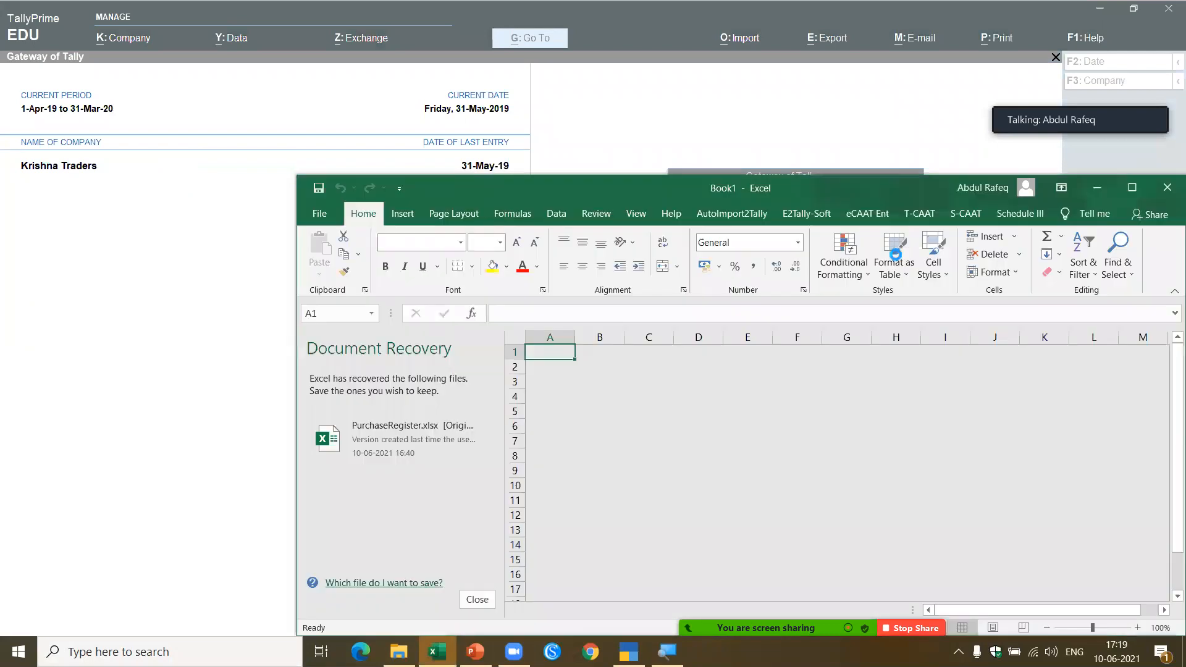
left_click(1142, 196)
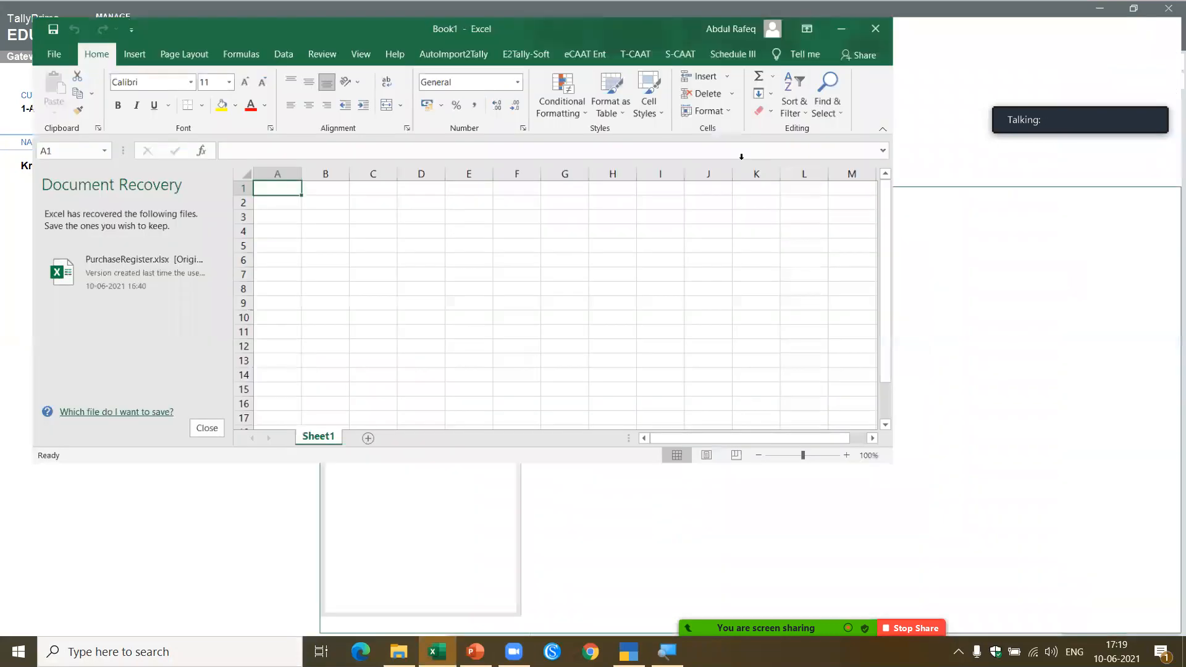
left_click(127, 253)
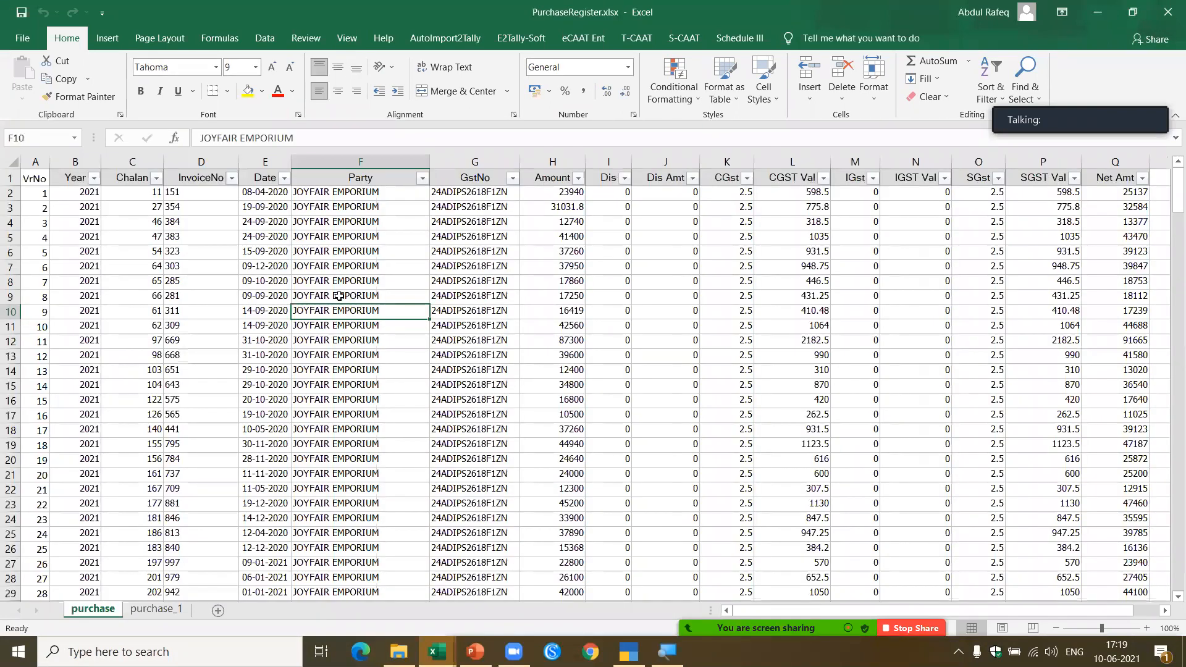
Display the E2Tally-Soft commands in a new blank workbook and return the screen to normal magnification.
left_click(338, 297)
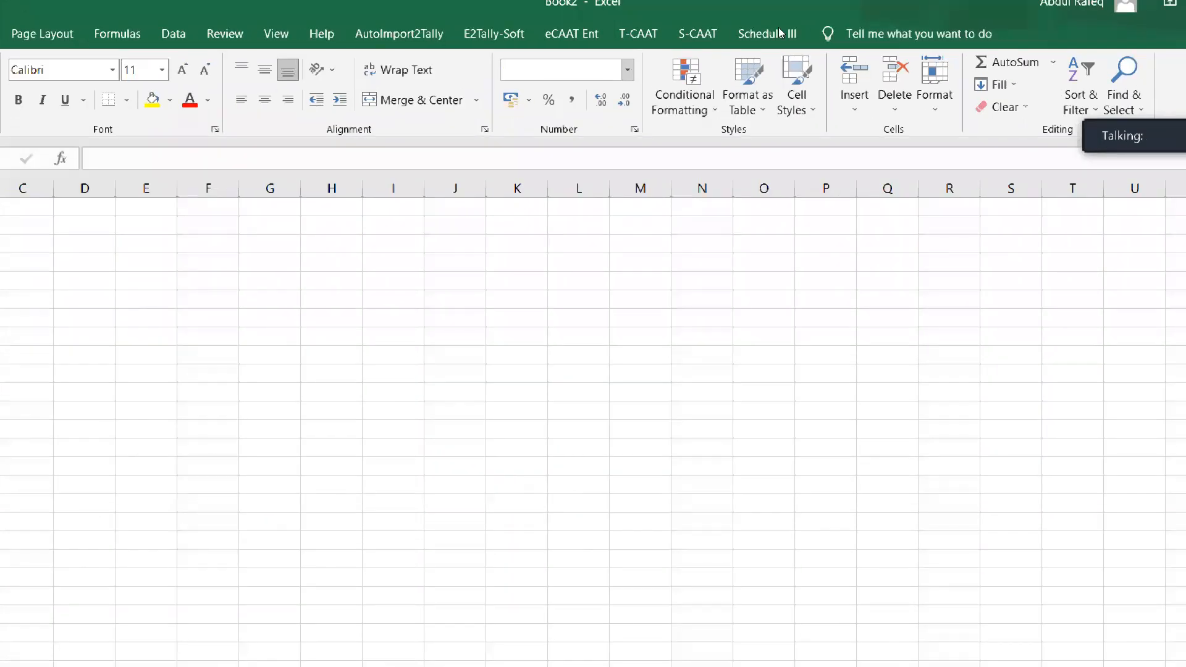
left_click(502, 38)
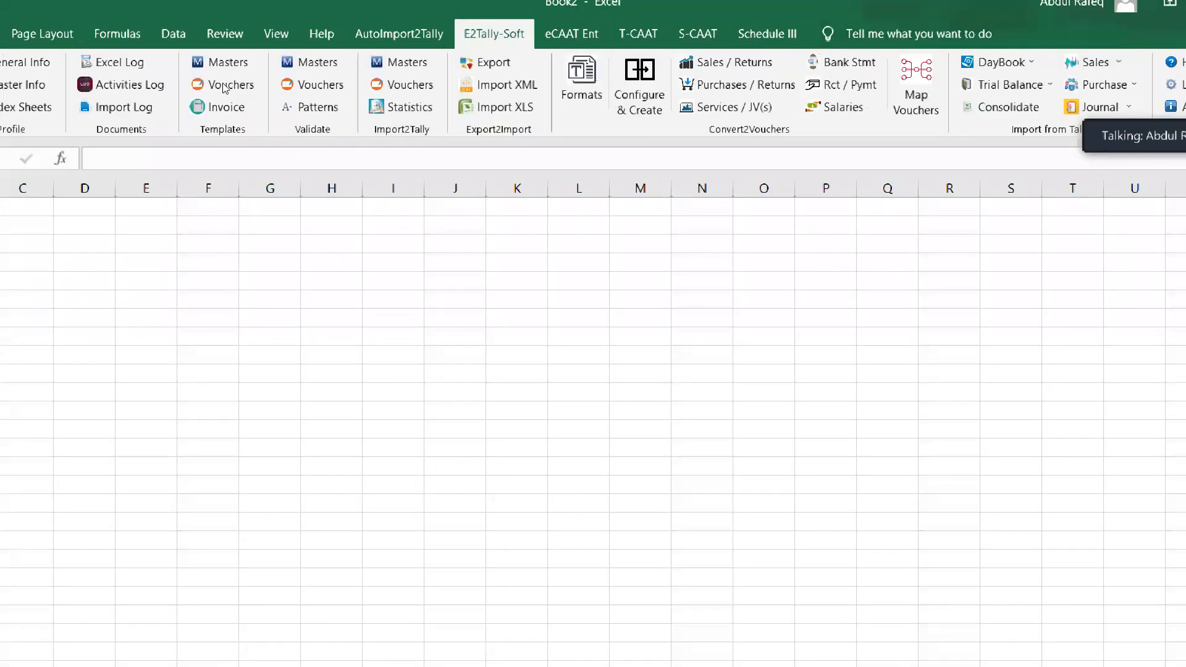
key("super")
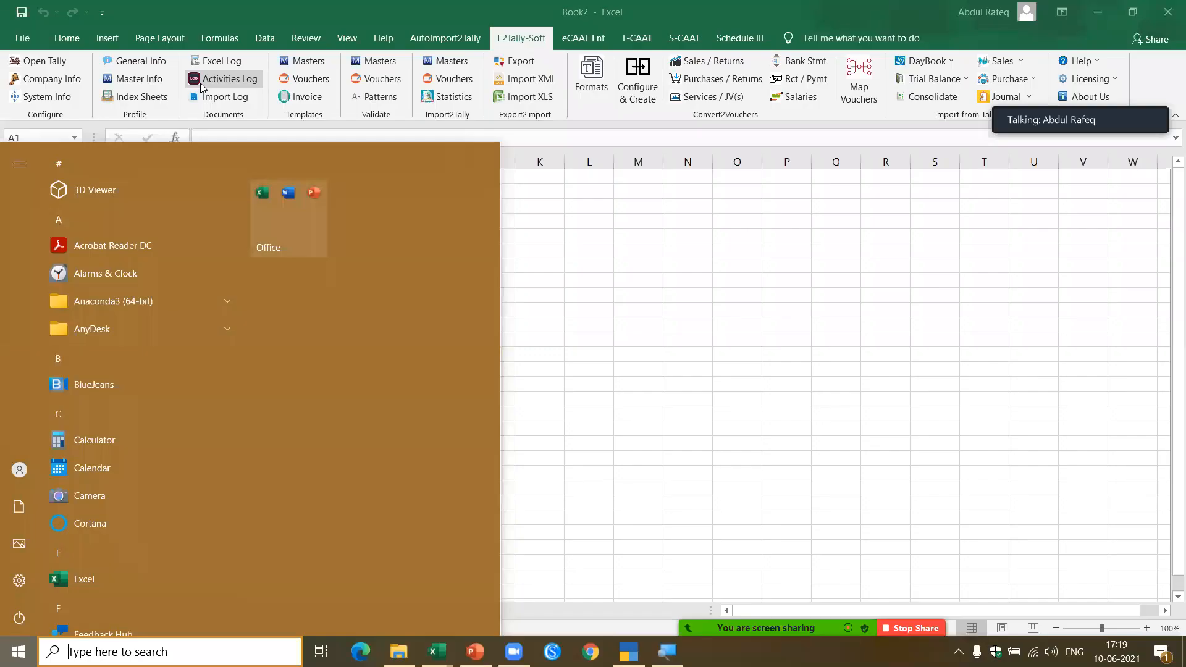
key("super")
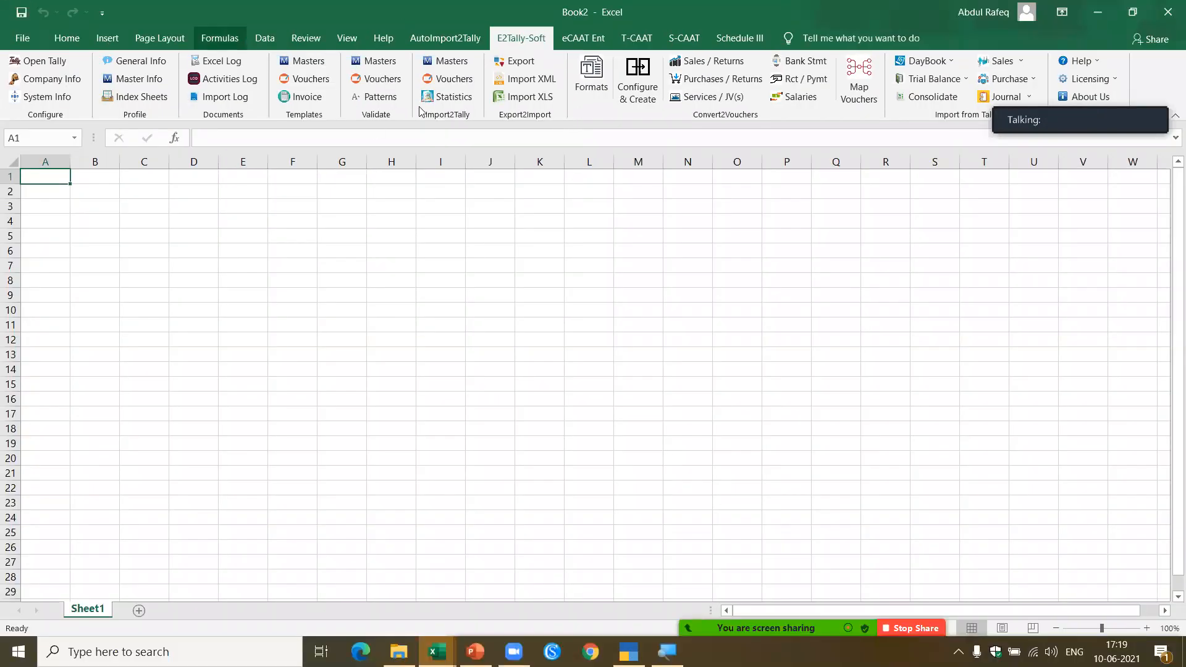
key("super")
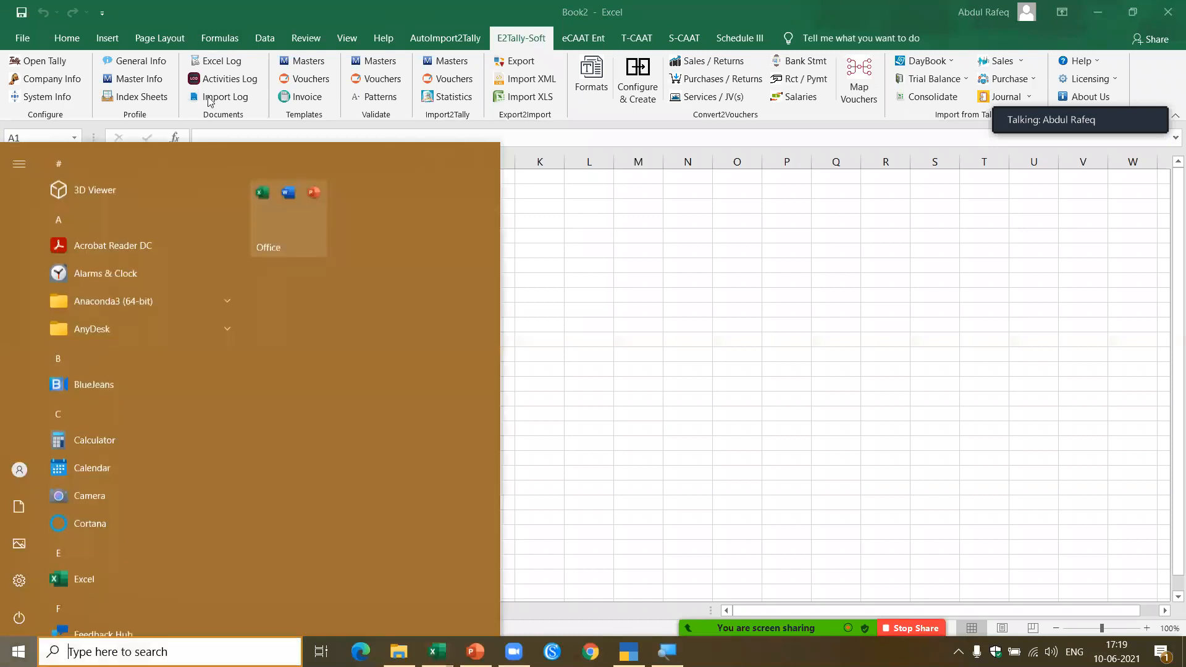
key("super")
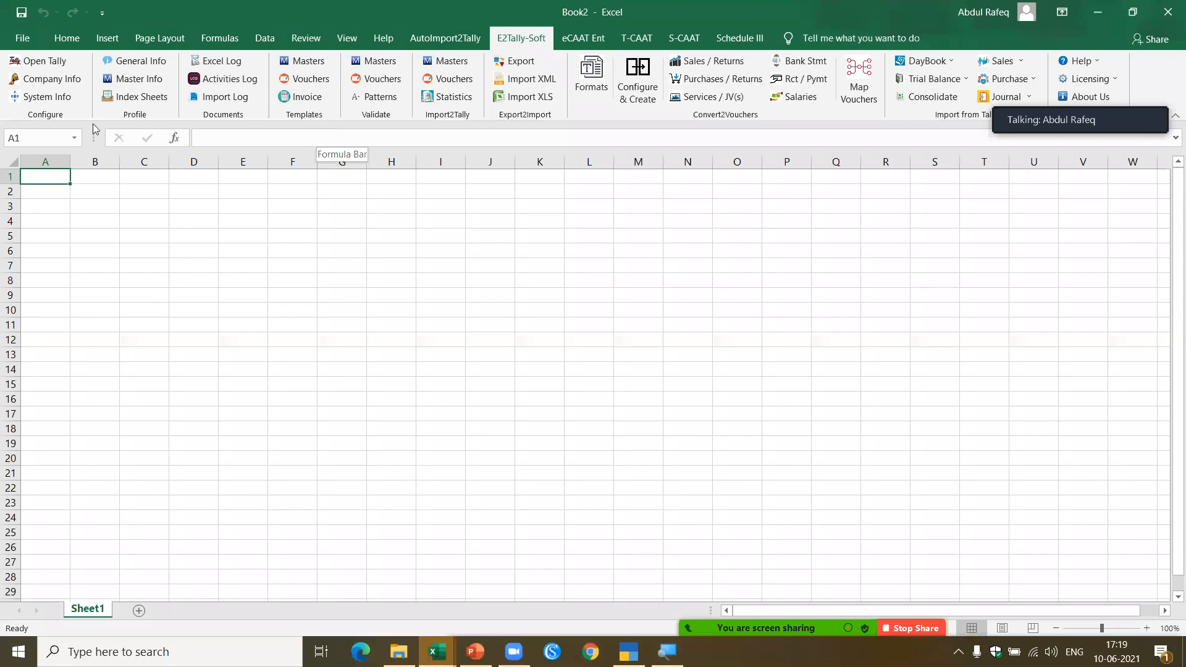
Open the add-in's Masters import template for Accounting with fresh sample data.
left_click(308, 61)
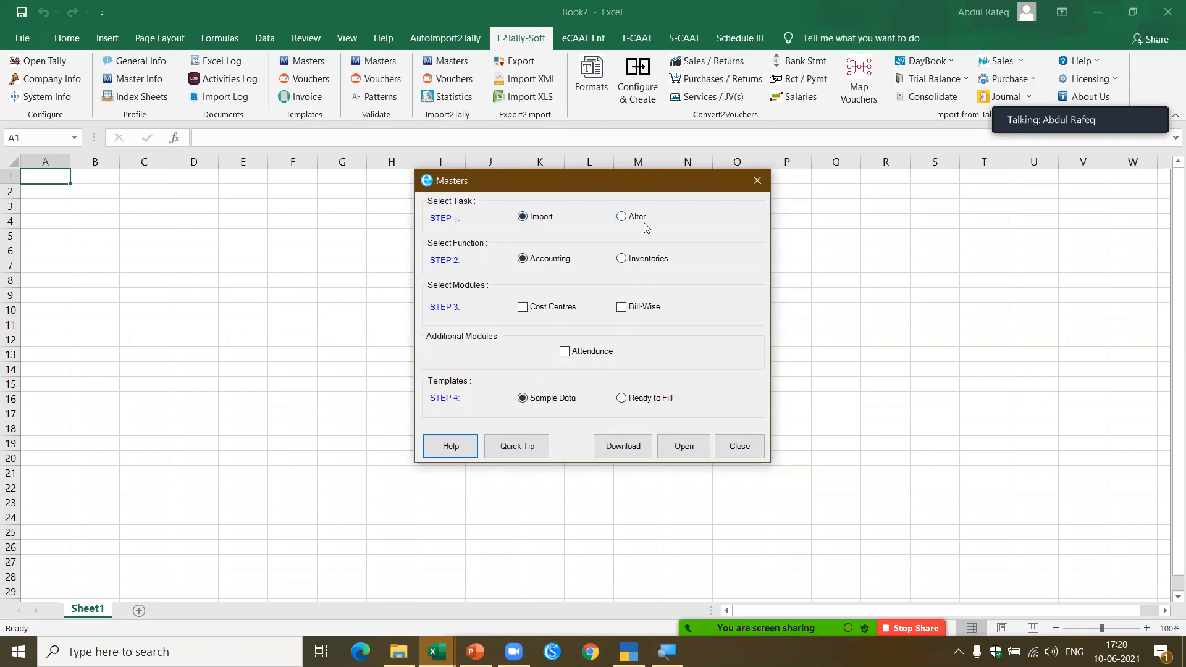
left_click(682, 447)
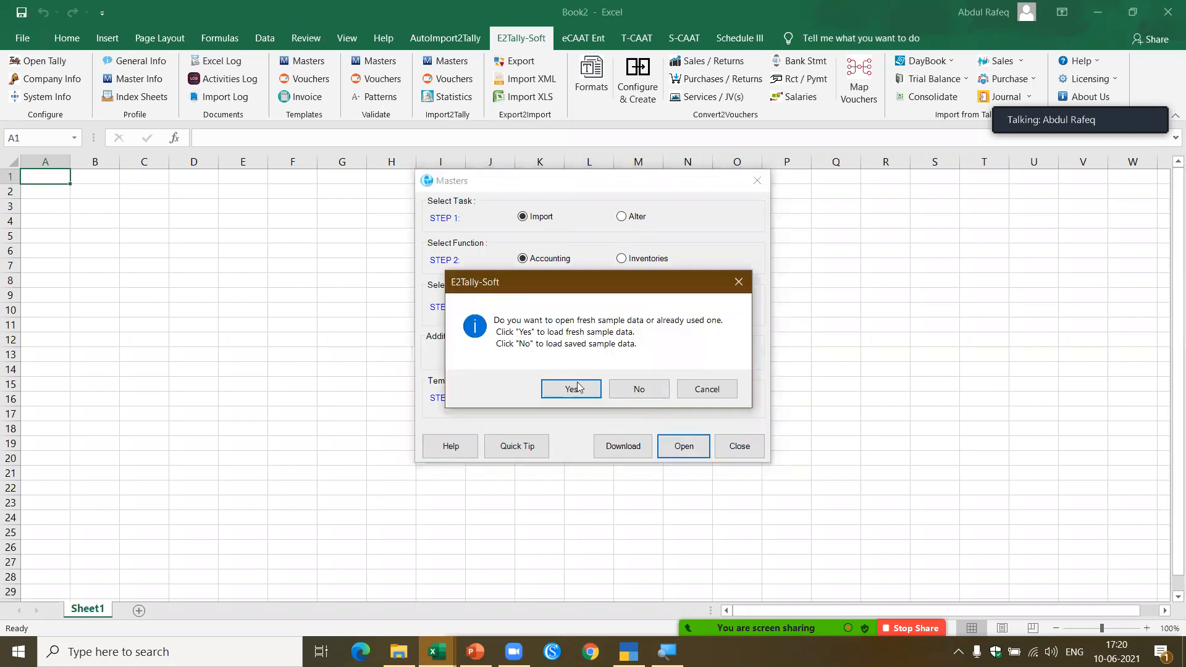
left_click(572, 391)
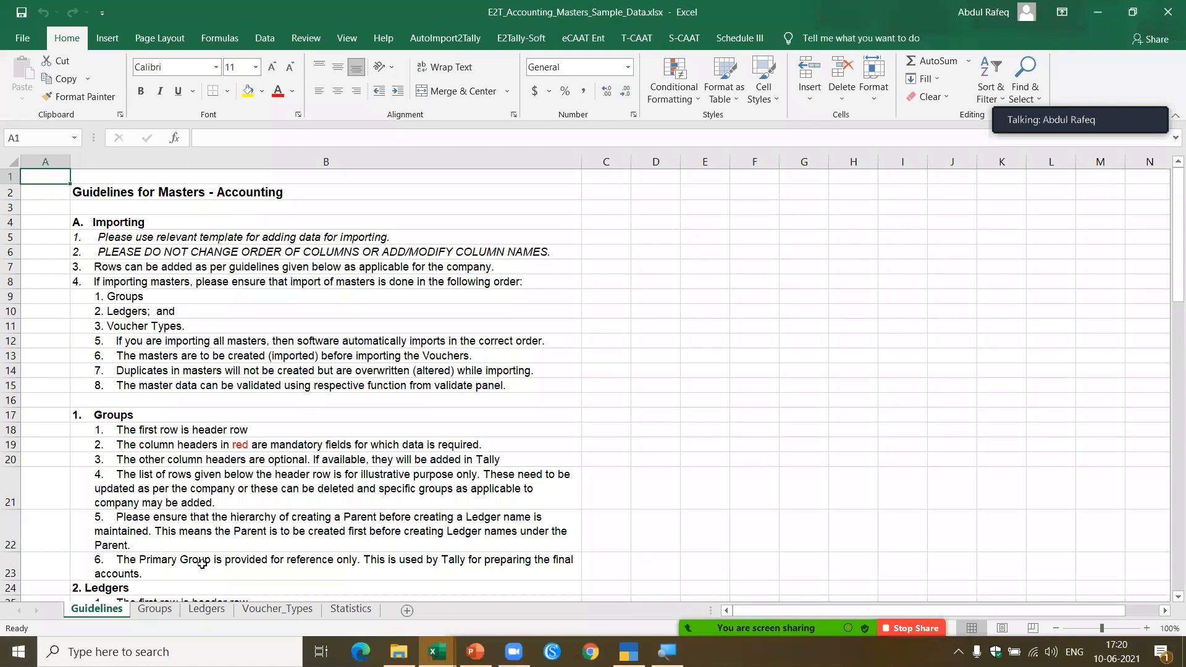
Review the Groups, Ledgers, Voucher_Types and Statistics sheets of the accounting masters template.
left_click(164, 611)
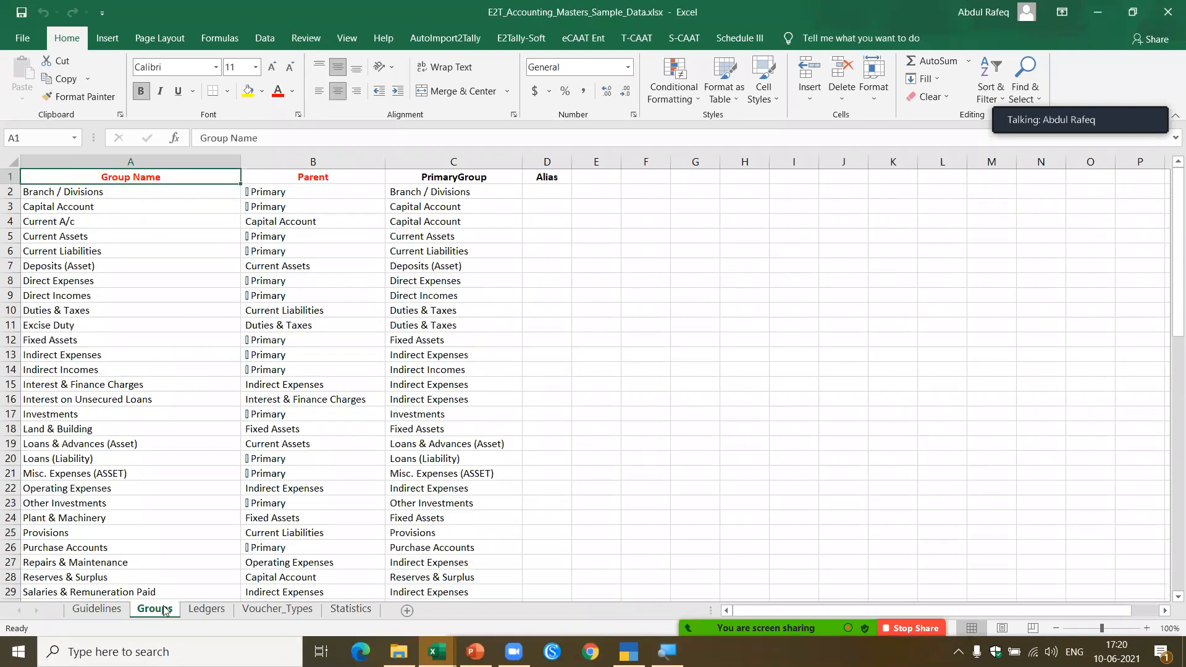
left_click(214, 613)
left_click(258, 613)
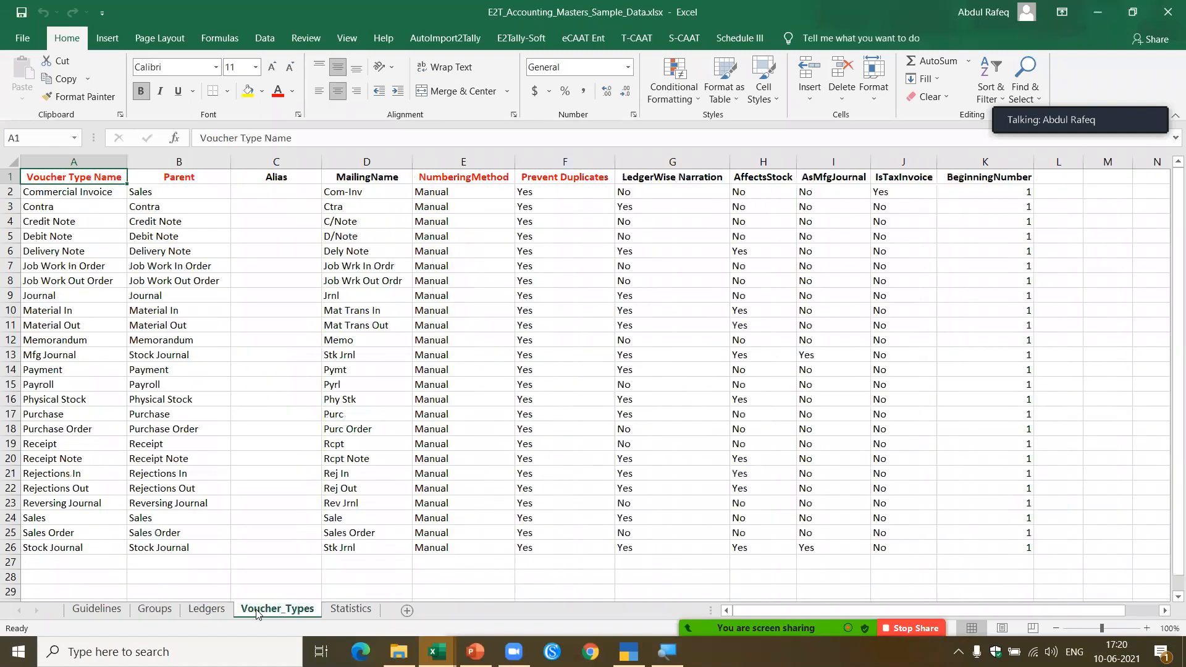
left_click(349, 610)
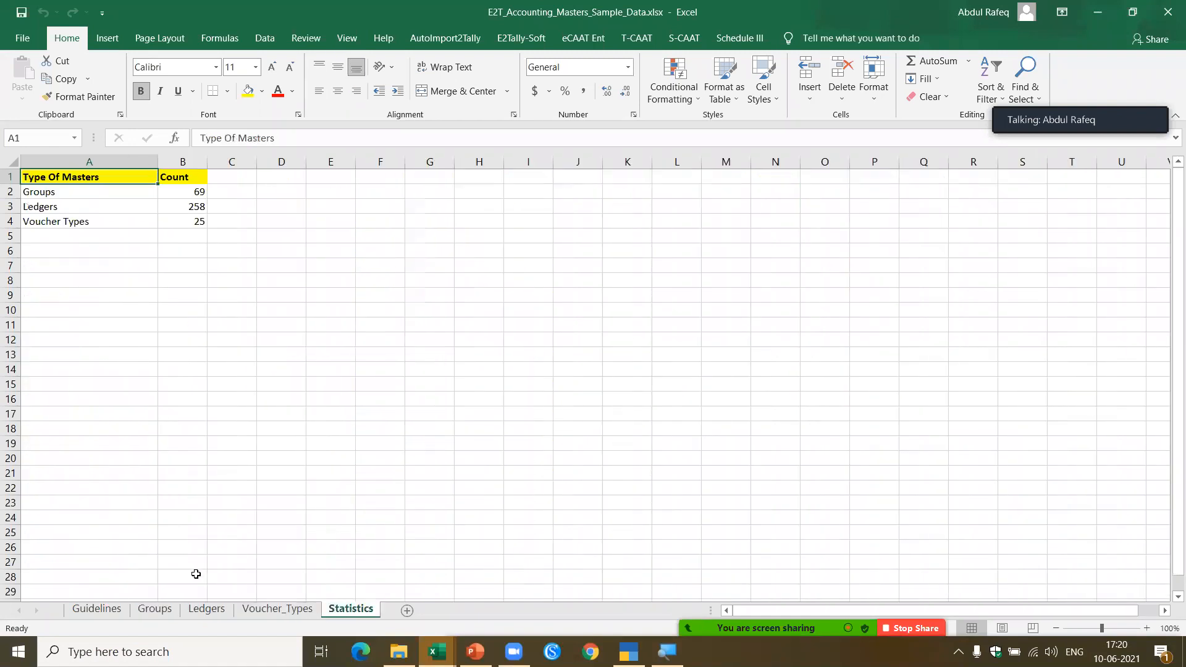
left_click(157, 610)
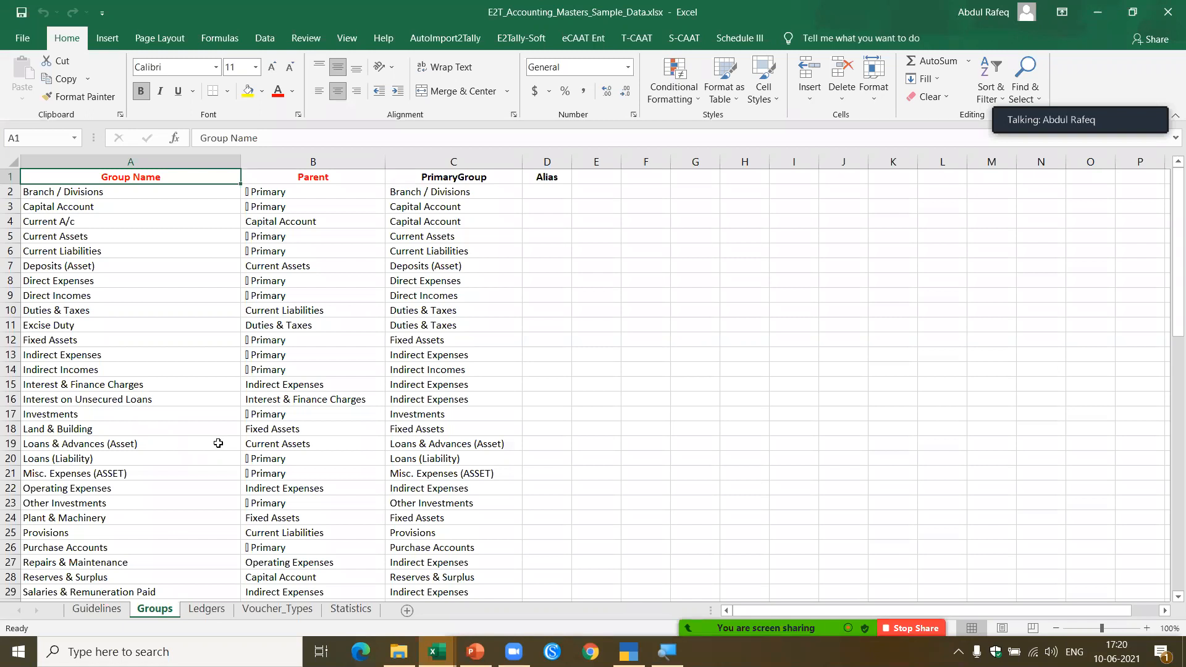
left_click(204, 610)
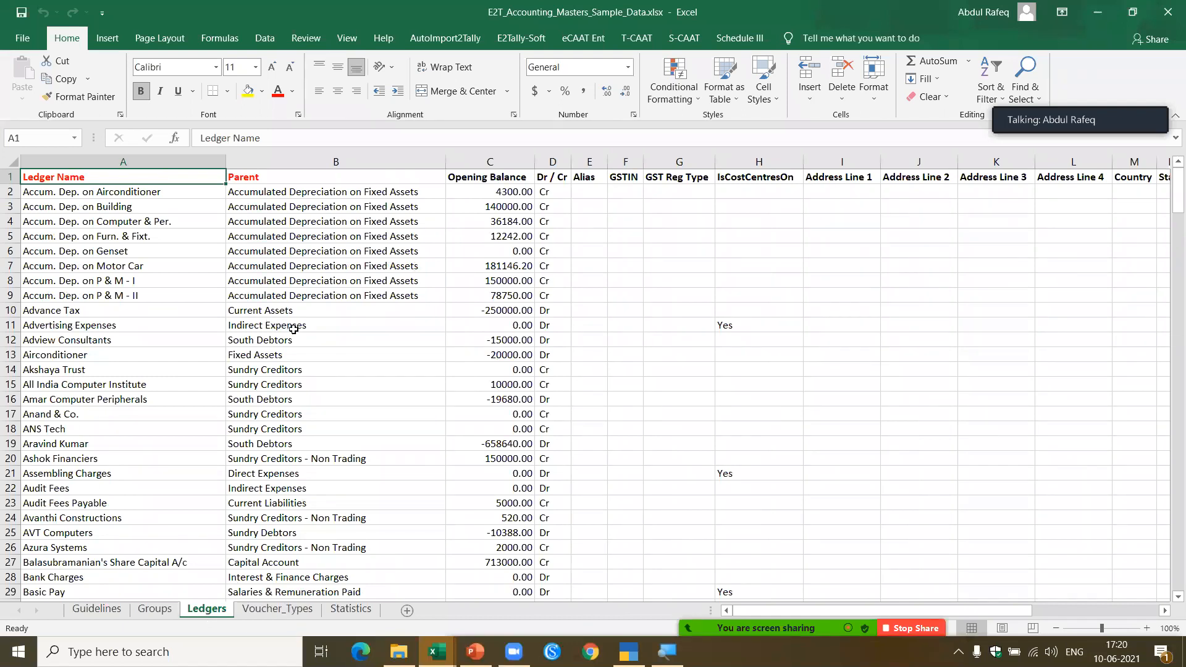
Open the add-in's Masters import template for Inventories with fresh sample data.
left_click(523, 40)
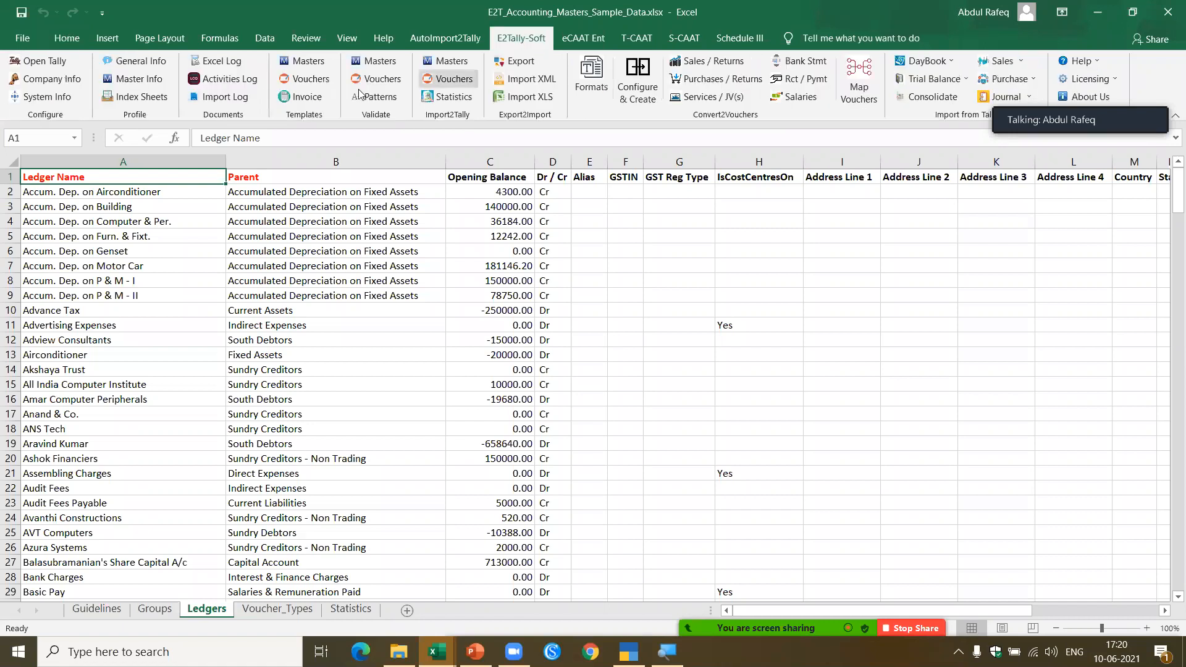
left_click(320, 64)
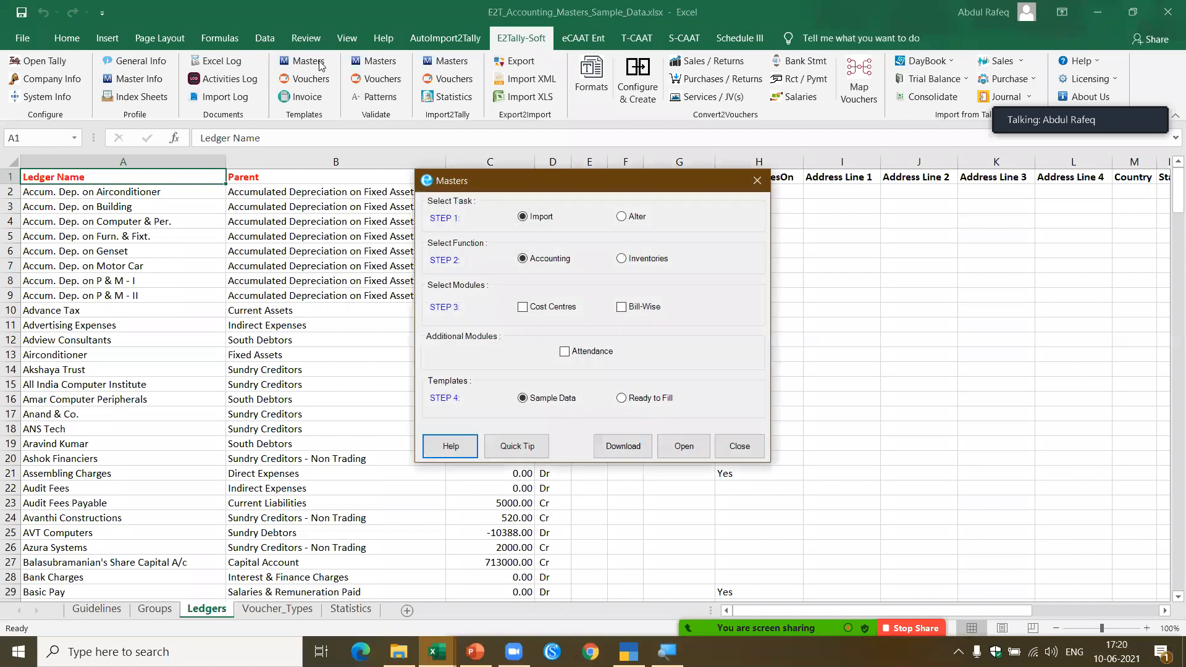
left_click(623, 259)
left_click(680, 444)
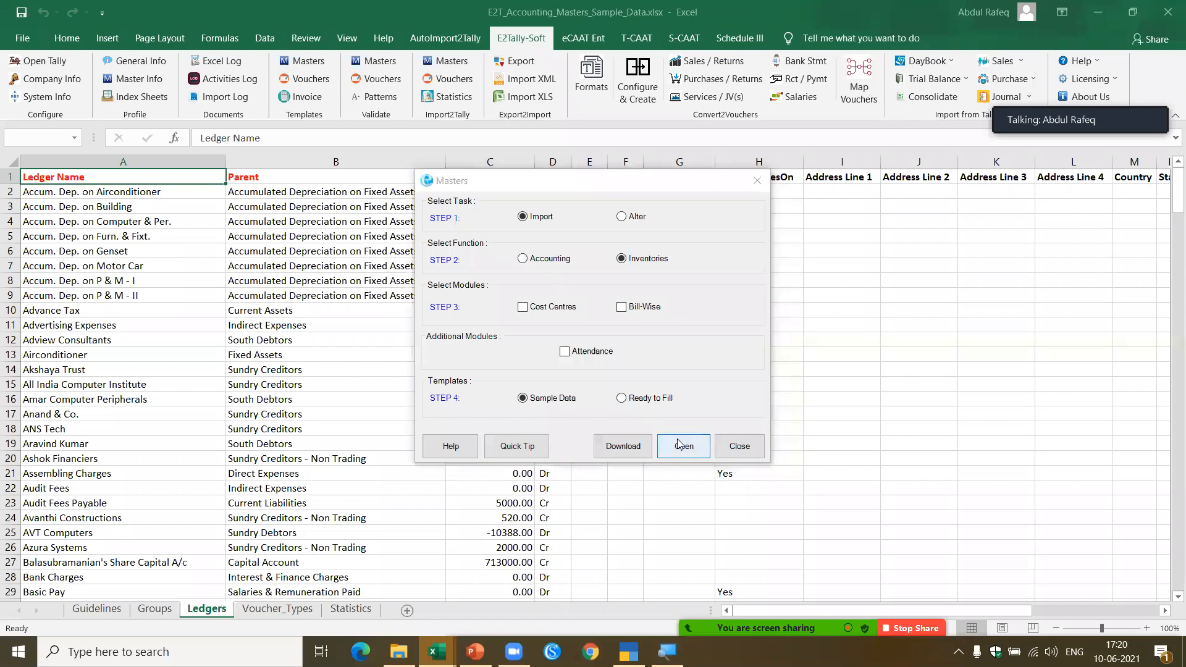
left_click(584, 388)
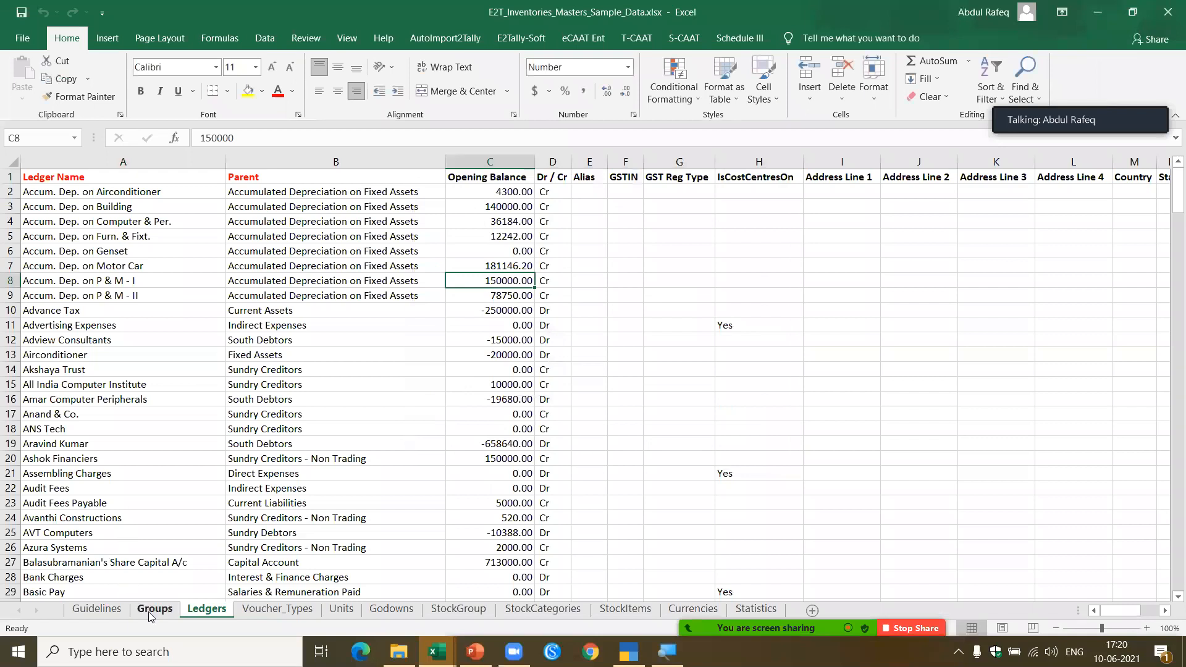
Read through the Guidelines sheet of the inventories masters template, from the import order to the Stock Categories rules.
left_click(152, 610)
left_click(102, 608)
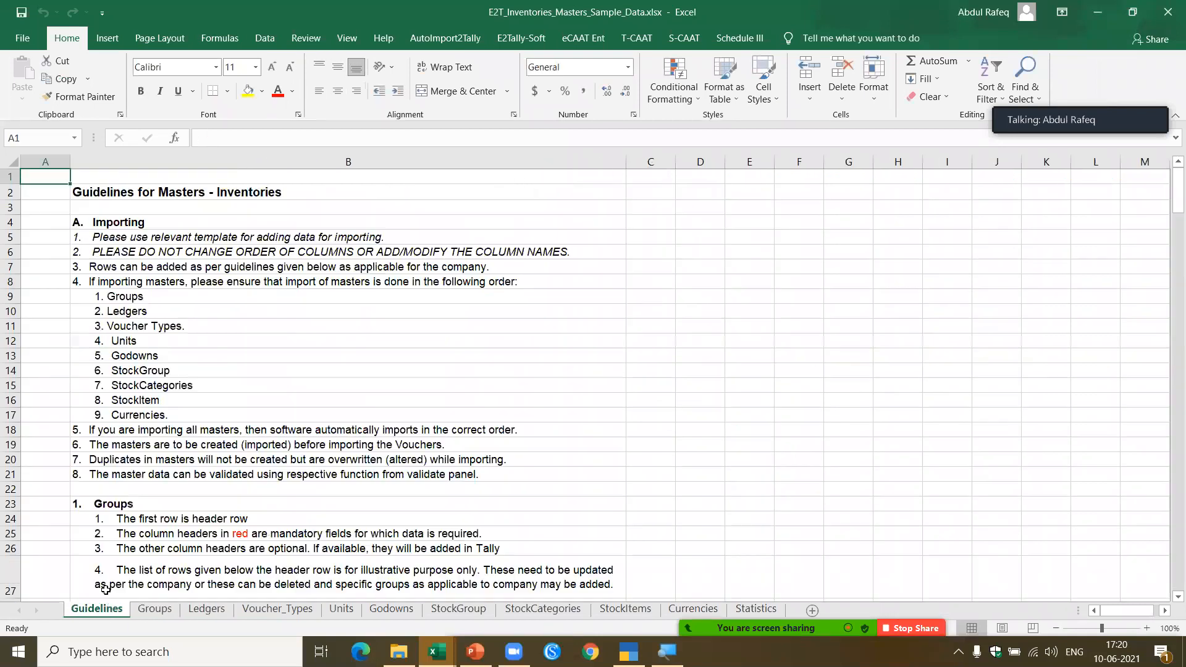
left_click(214, 384)
key("Down")
key("Down")
key("Down")
key("Down")
key("Down")
key("Down")
key("Down")
key("Down")
key("Down")
key("Down")
key("Down")
key("Down")
key("Down")
key("Down")
key("Down")
key("Down")
key("Down")
key("Down")
key("Down")
key("Down")
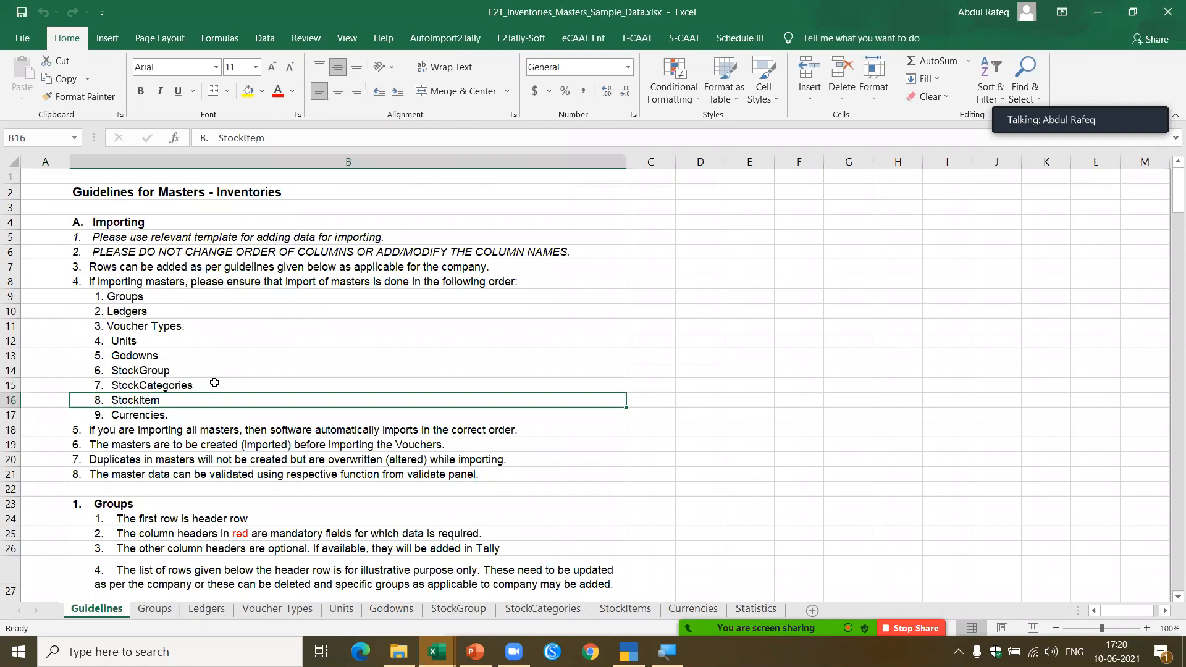
key("Down")
key("Down")
key("Down")
key("Down")
key("Down")
key("Down")
key("Down")
key("Down")
key("Down")
key("Down")
key("Down")
key("Down")
key("Down")
key("Down")
key("Down")
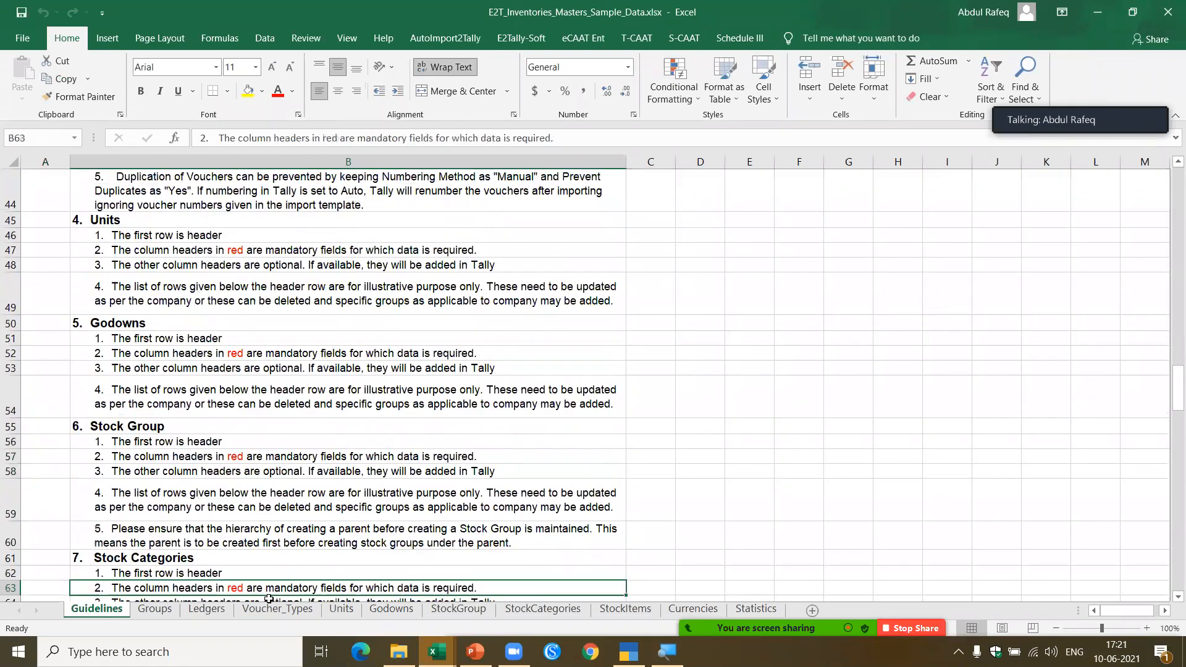
Review the Units, Godowns, StockGroup, StockCategories and StockItems sheets of the inventories masters template.
left_click(338, 610)
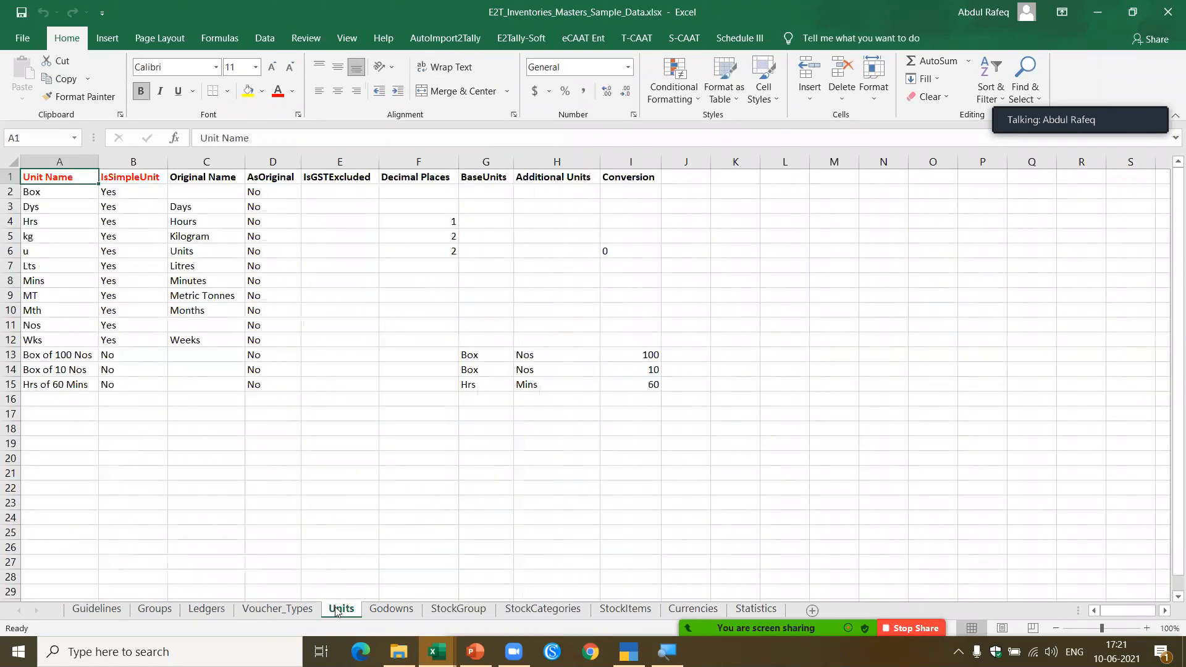
left_click(388, 612)
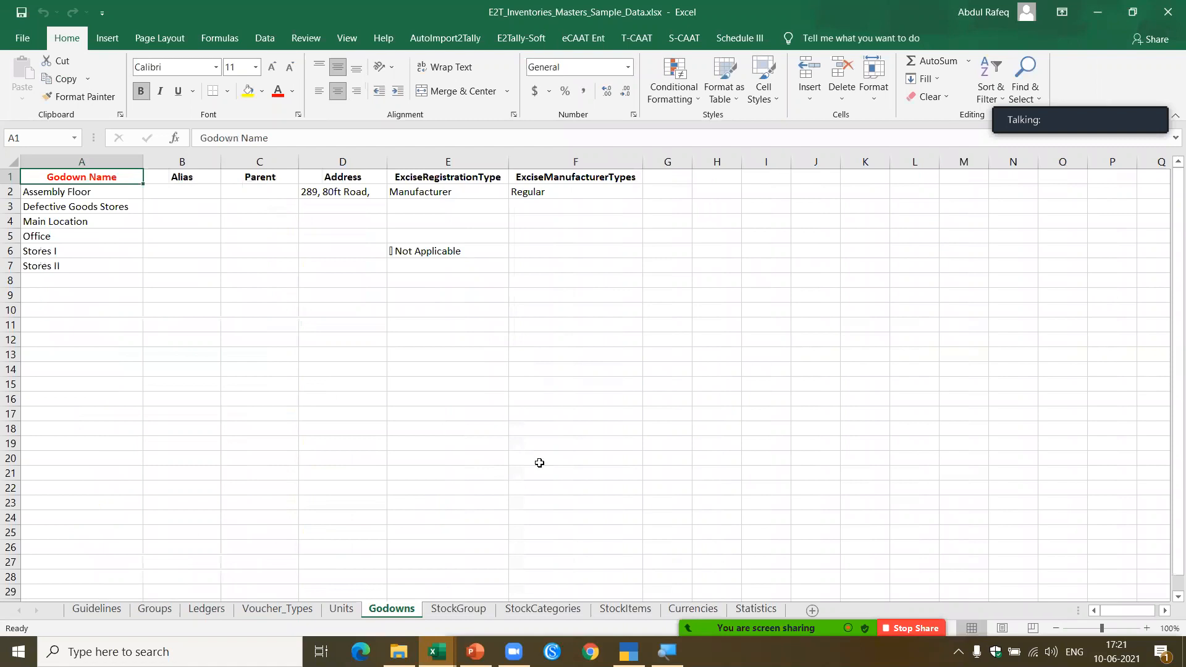
left_click(458, 609)
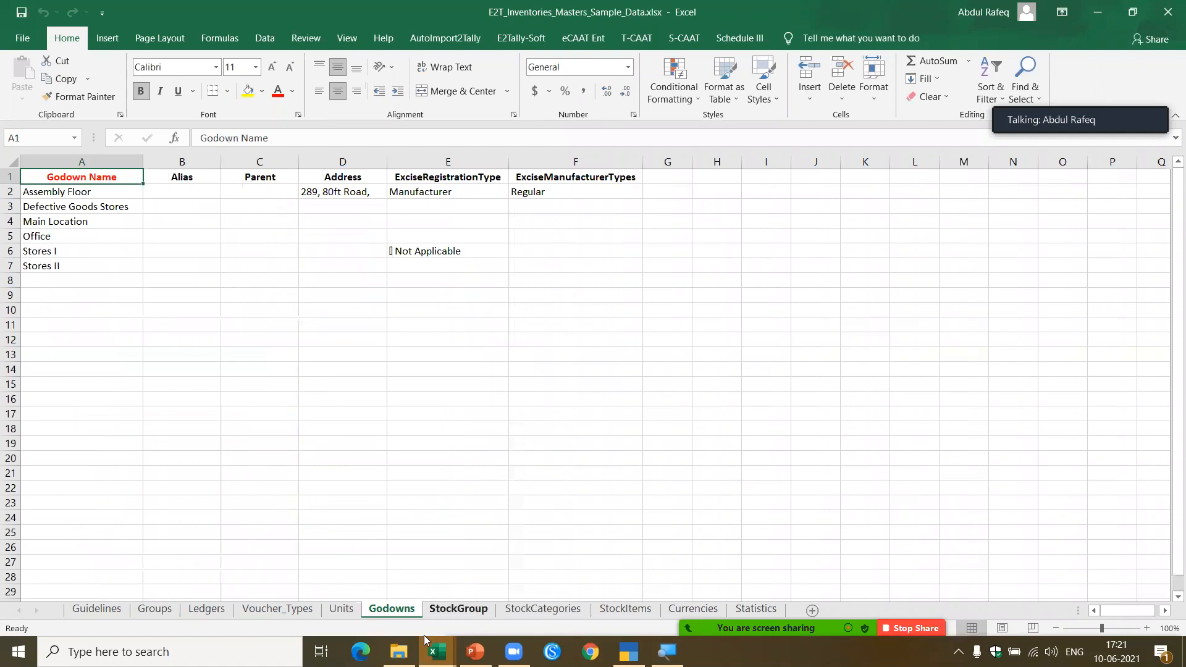
left_click(537, 611)
left_click(623, 610)
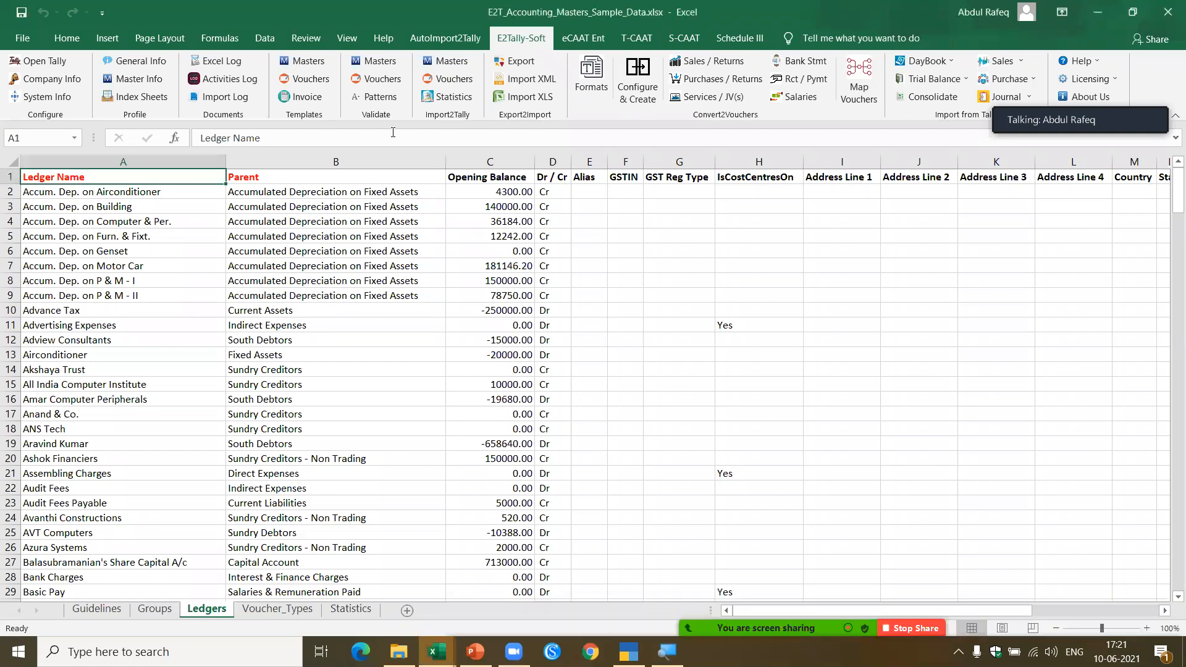
Open the add-in's Masters import template for Accounting with the Cost Centres and Bill-Wise modules, choosing to load fresh data.
left_click(311, 67)
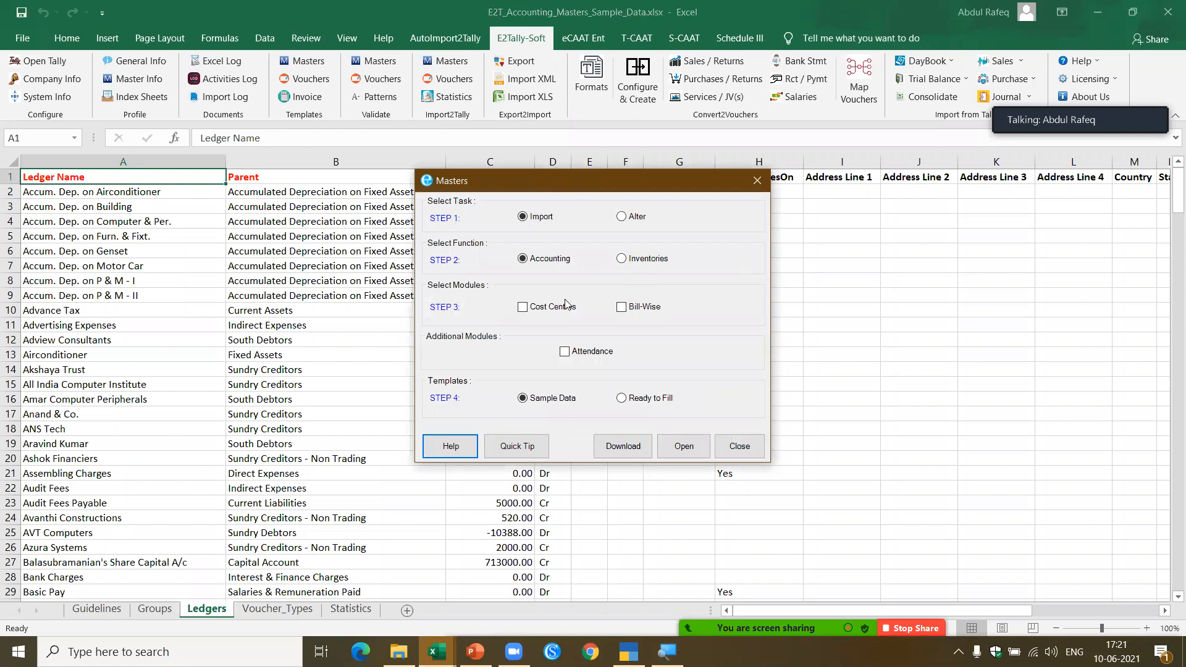
left_click(530, 312)
left_click(684, 456)
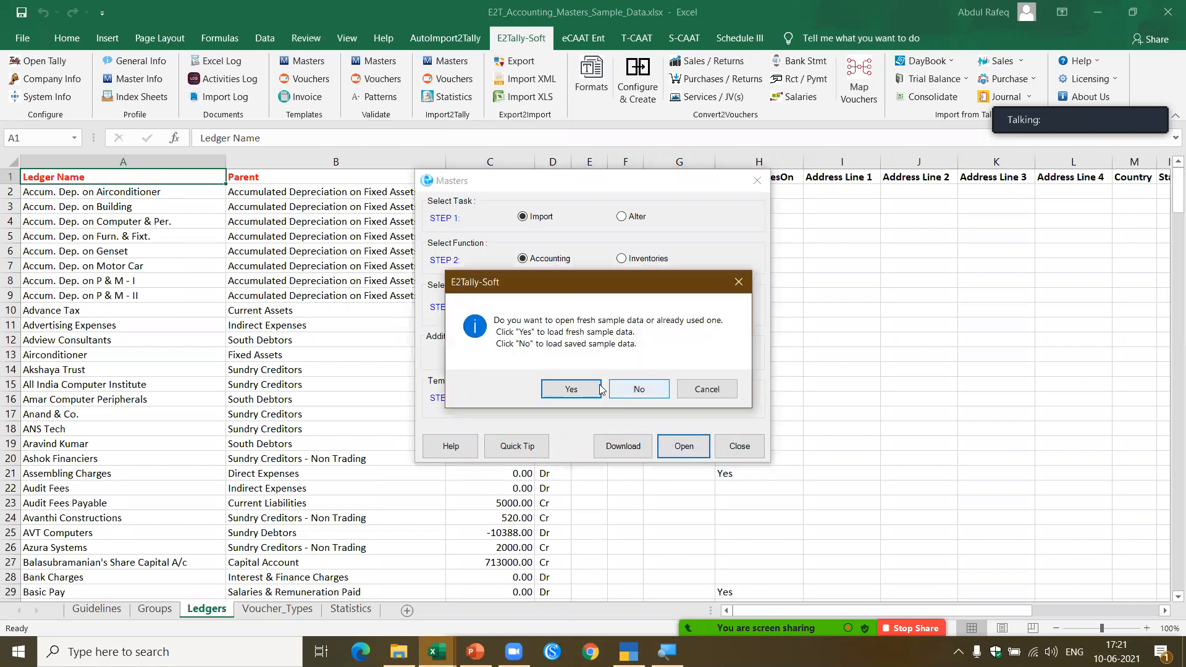
left_click(595, 388)
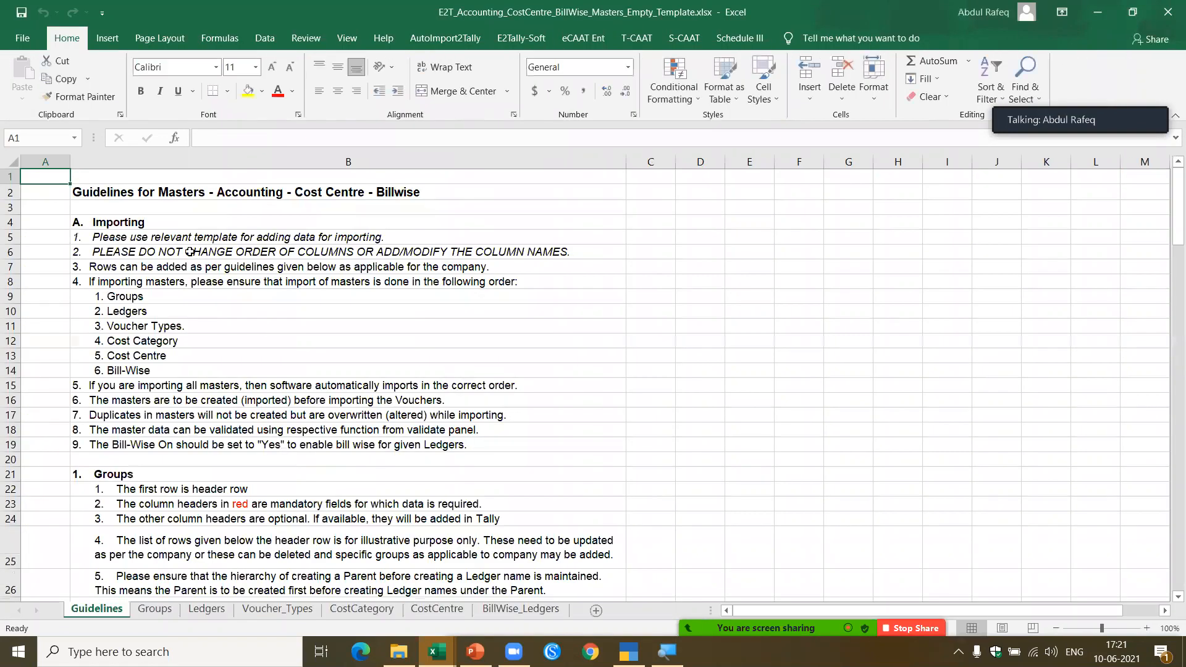
Review the Groups, Voucher_Types, CostCategory, CostCentre and BillWise_Ledgers sheets of the cost centre and bill-wise template, and close the workbook.
left_click(160, 610)
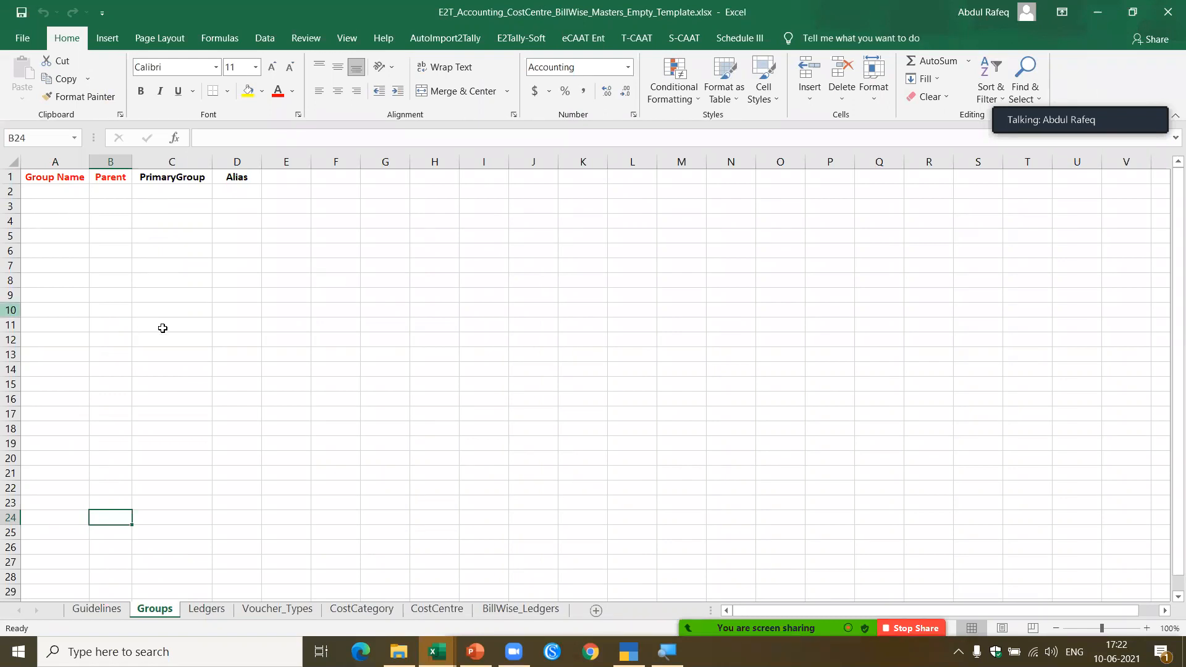
left_click(267, 613)
left_click(364, 611)
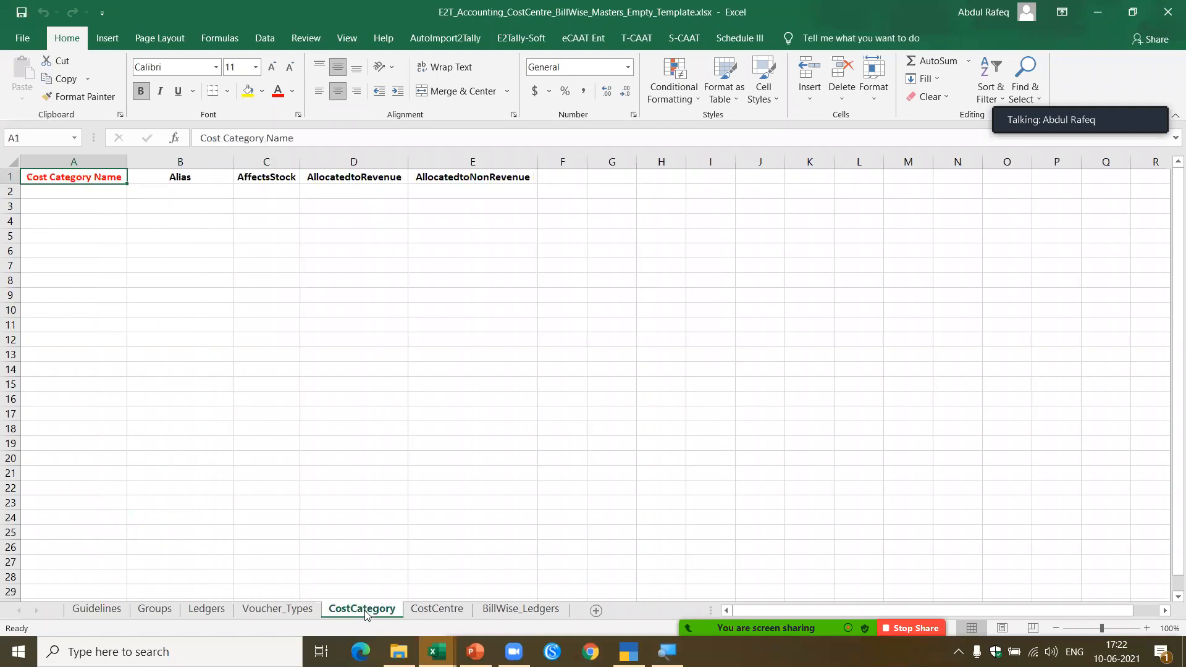
left_click(431, 612)
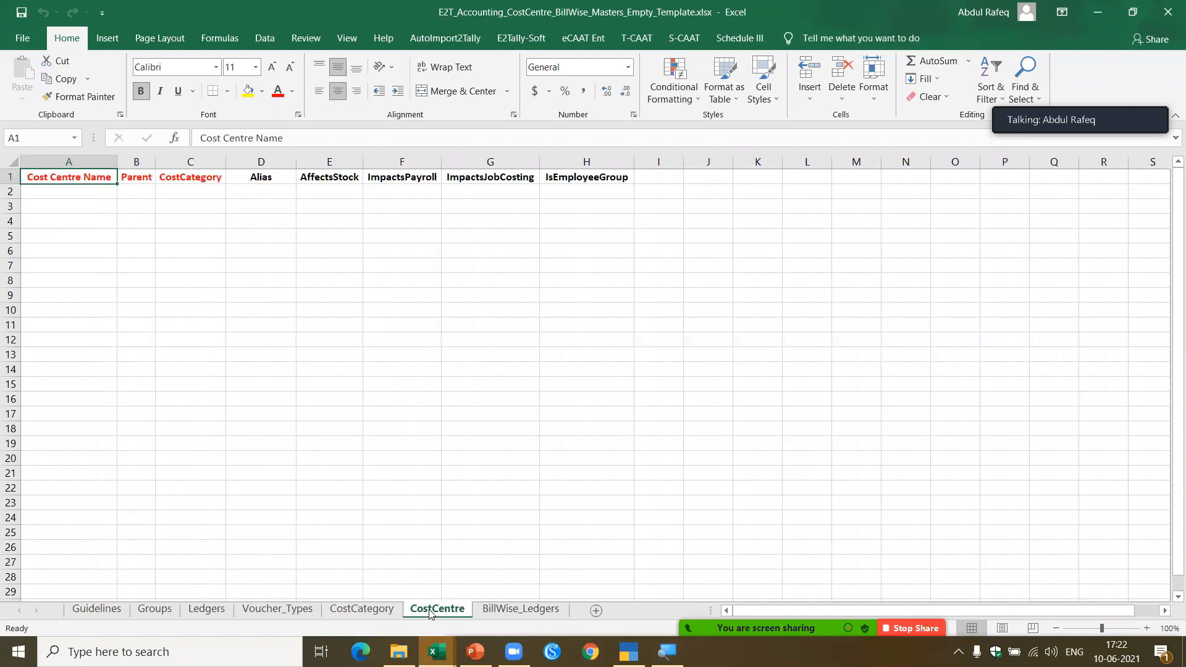
left_click(518, 611)
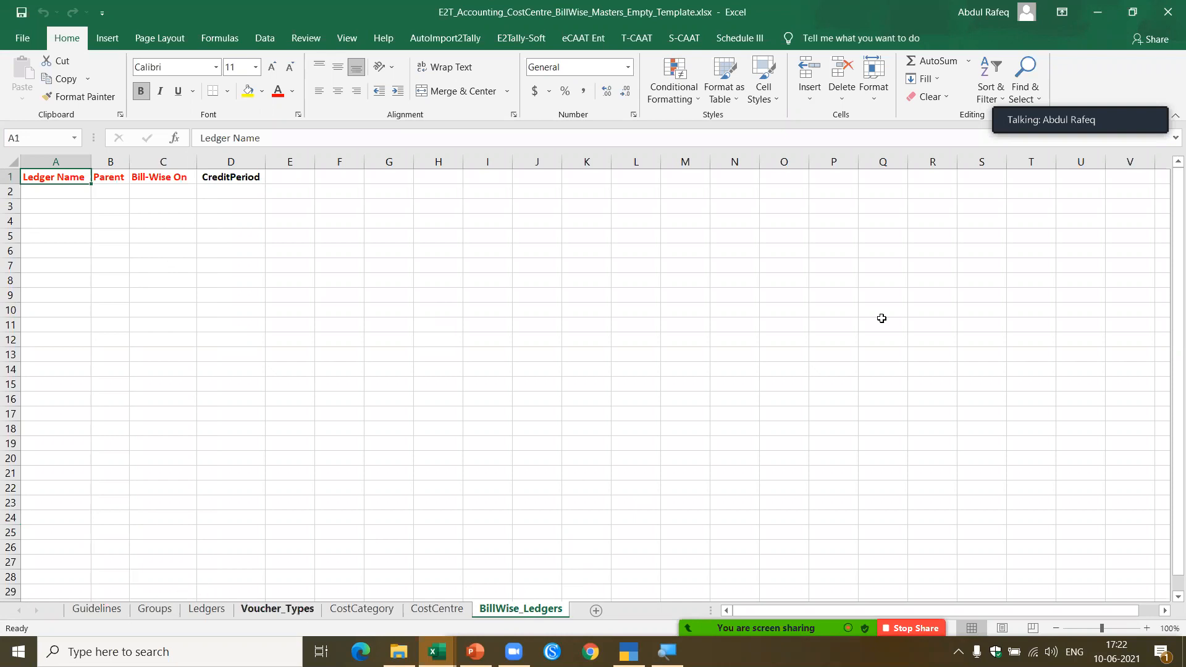
left_click(1168, 11)
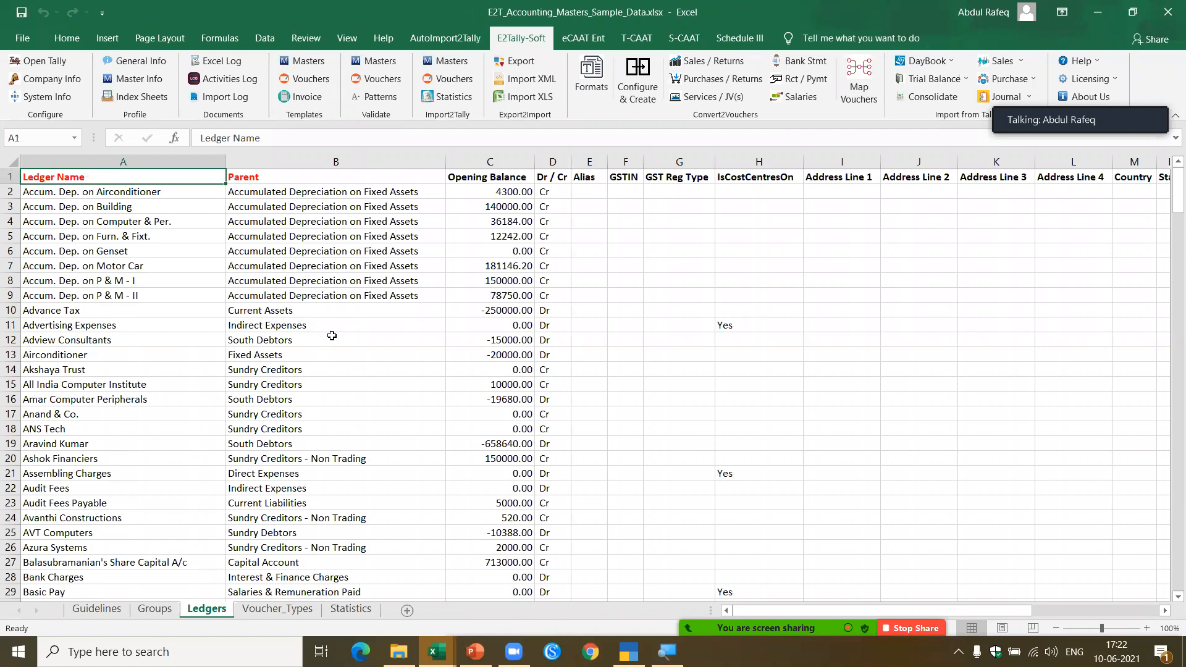
Look over the Parent column on the Ledgers and Groups sheets of the accounting masters sample workbook.
left_click(317, 337)
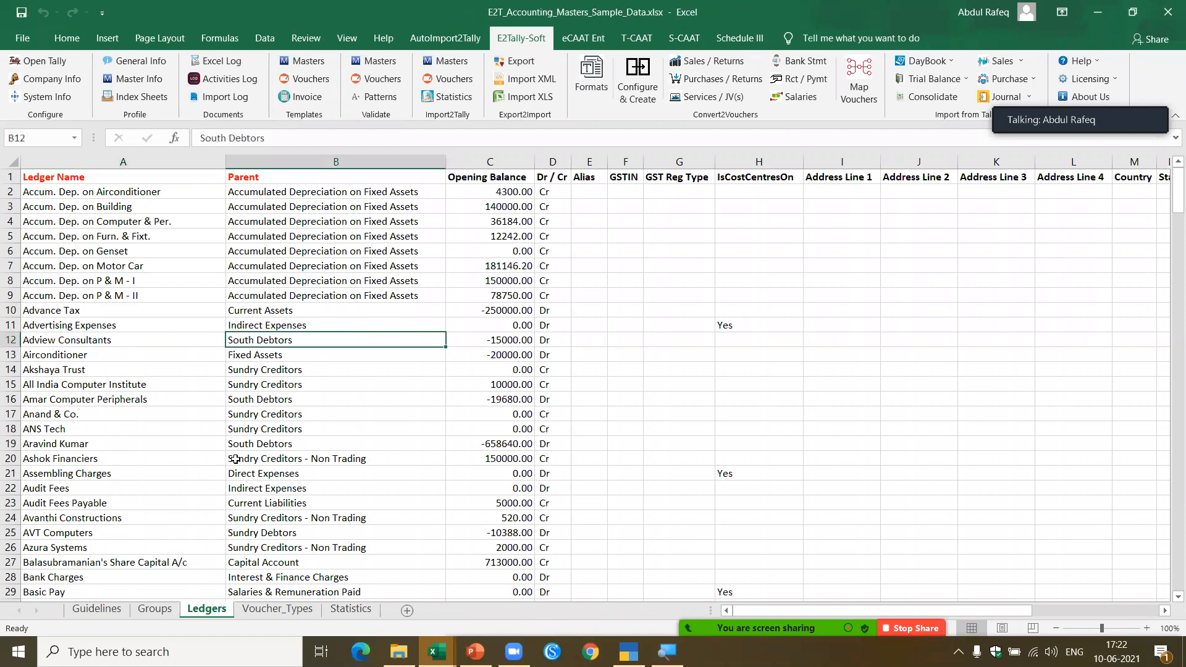
left_click(154, 609)
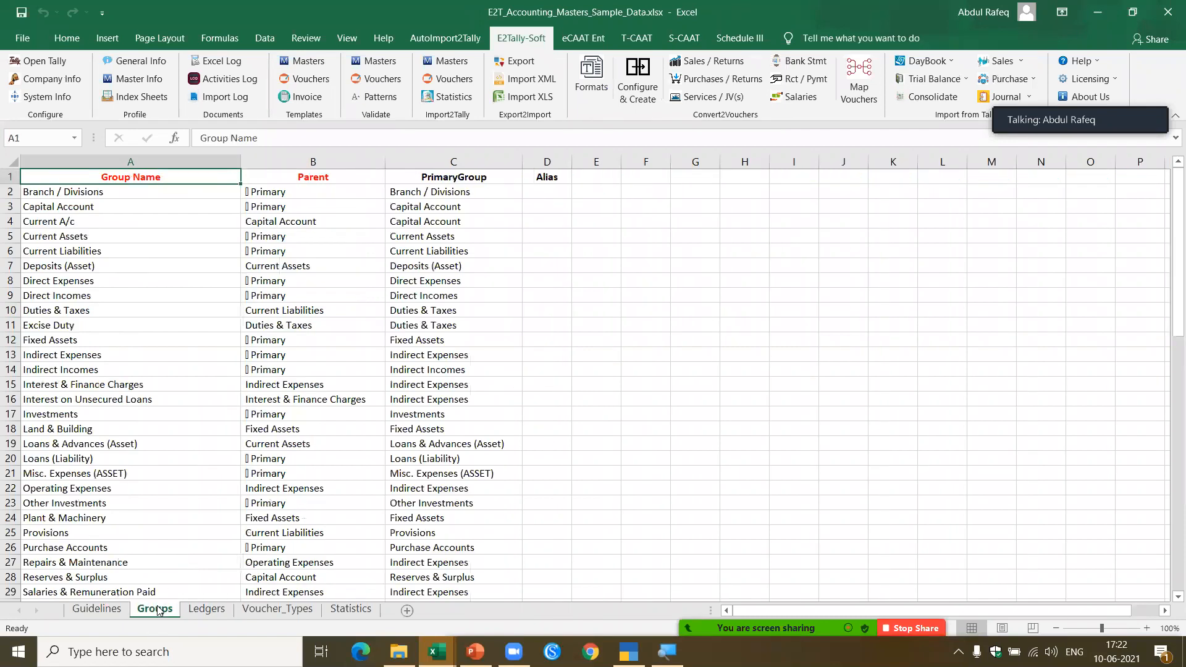
left_click(326, 457)
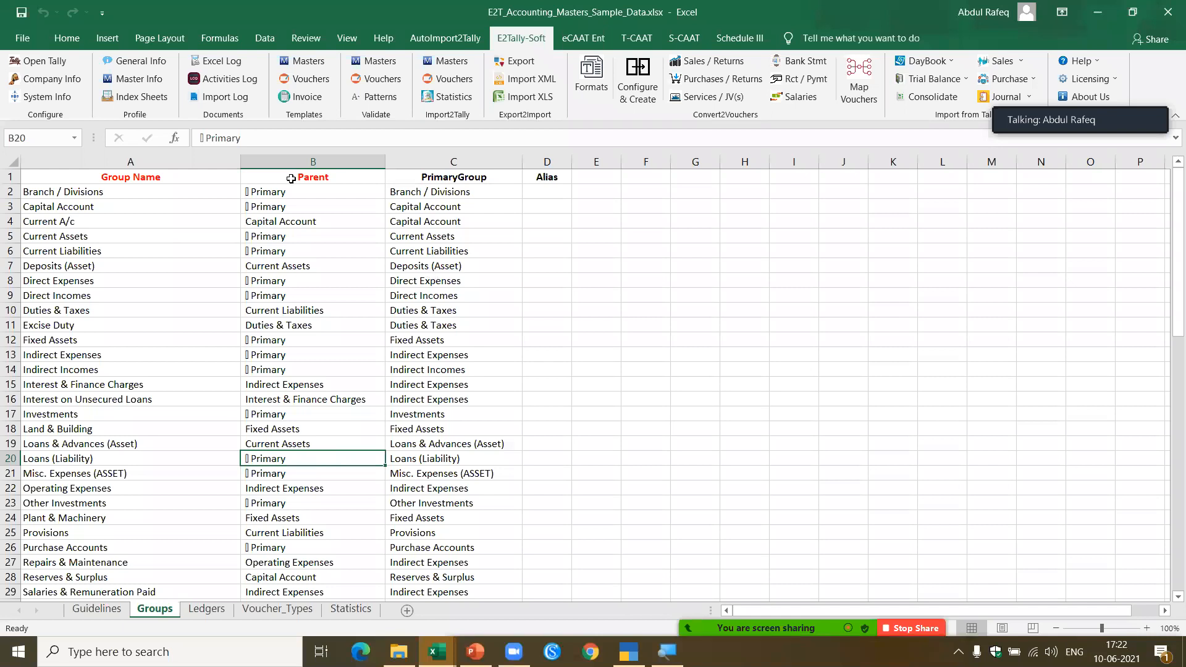
Open the add-in's Specific Vouchers template for Accounting with fresh sample data.
left_click(323, 80)
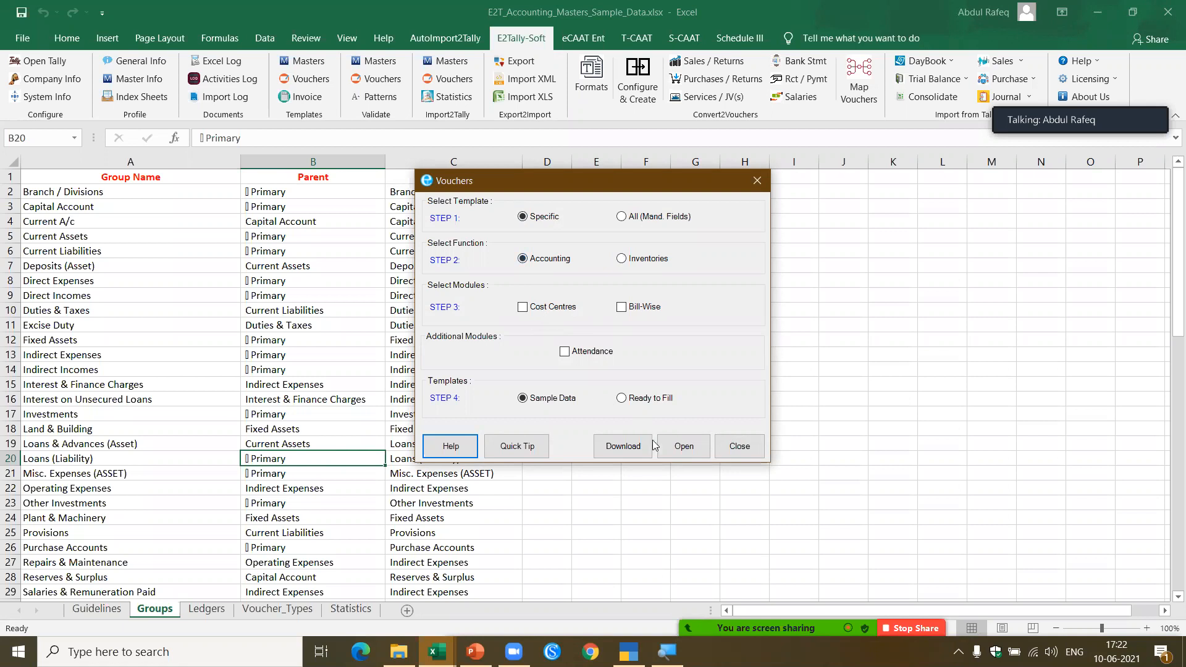
left_click(684, 446)
left_click(573, 390)
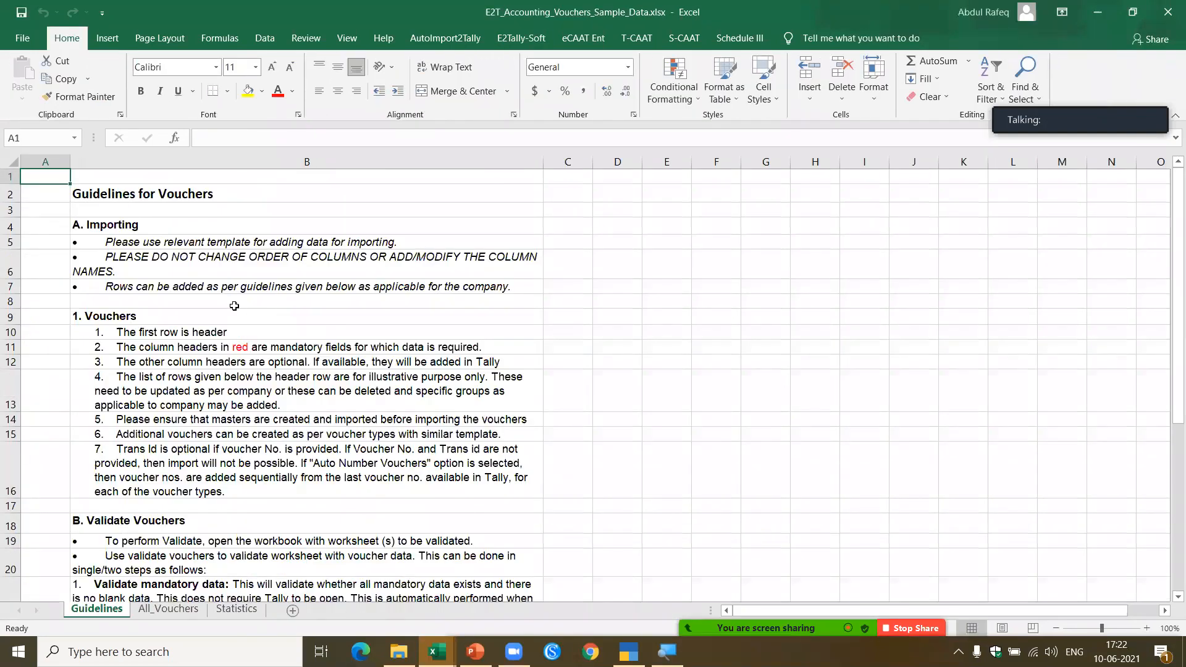
Review the vouchers template's Guidelines sheet and the first sales entries on the All_Vouchers sheet.
left_click(217, 288)
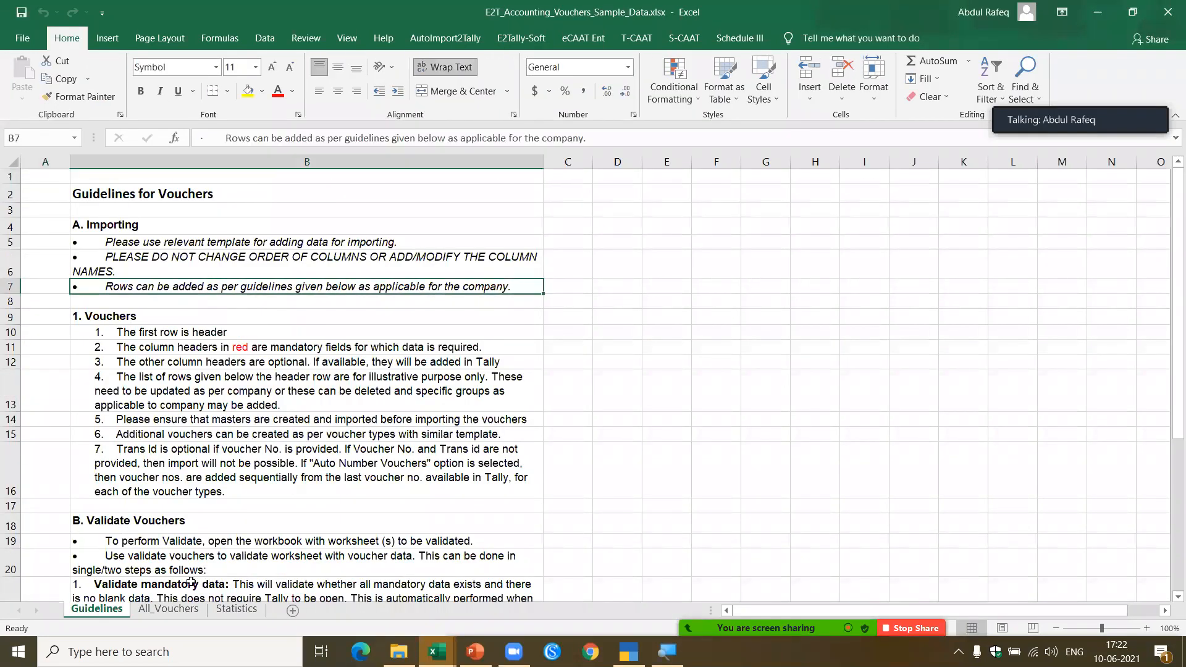
left_click(168, 609)
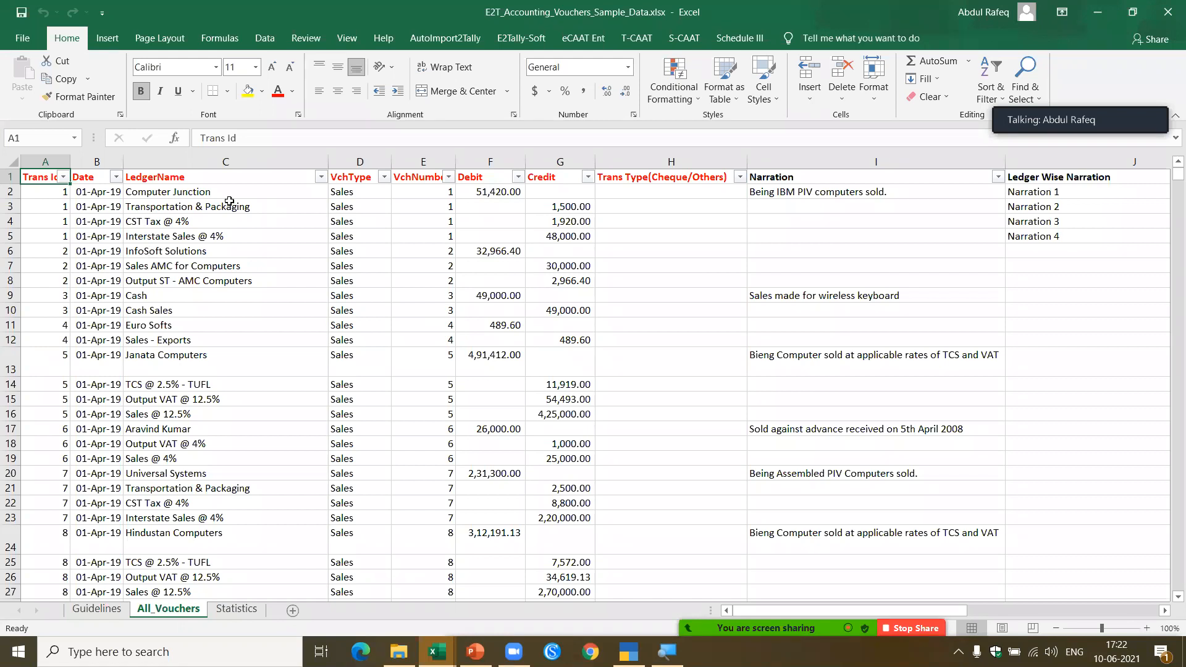
left_click(209, 194)
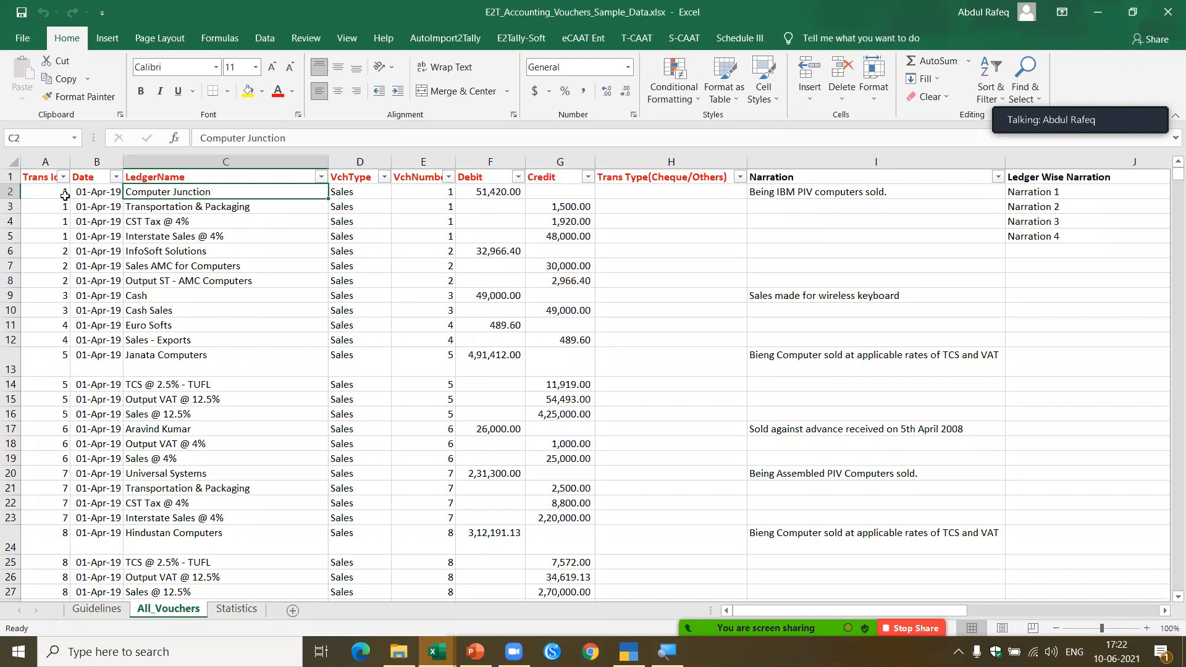
left_click_drag(63, 195, 581, 222)
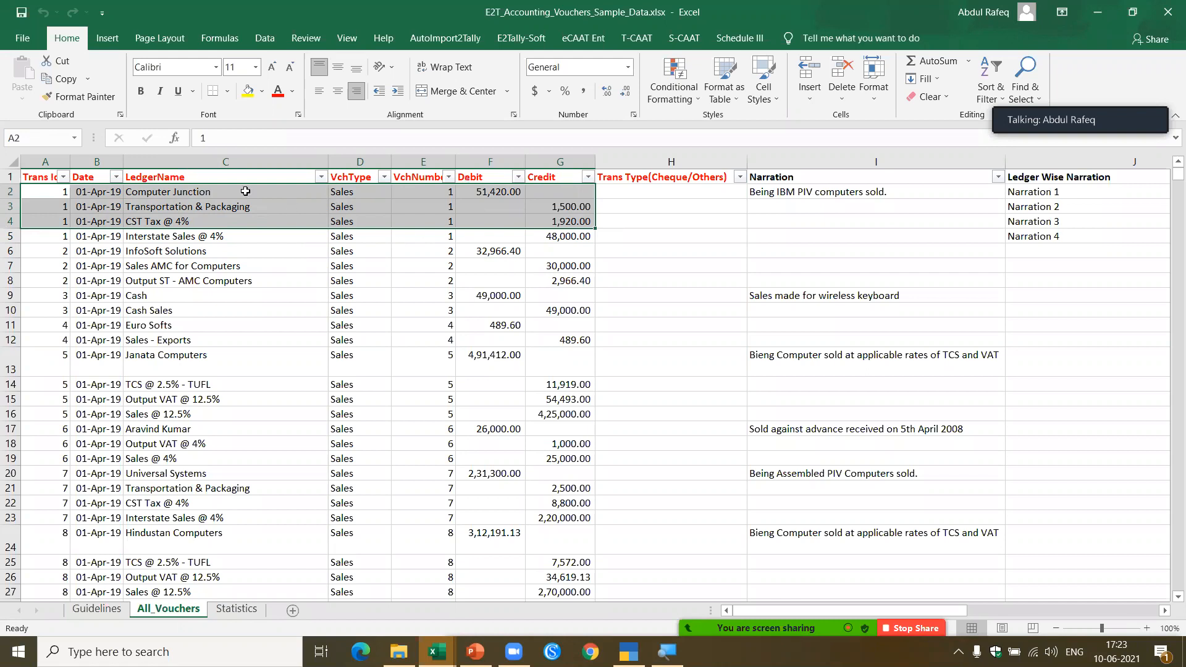
left_click(209, 249)
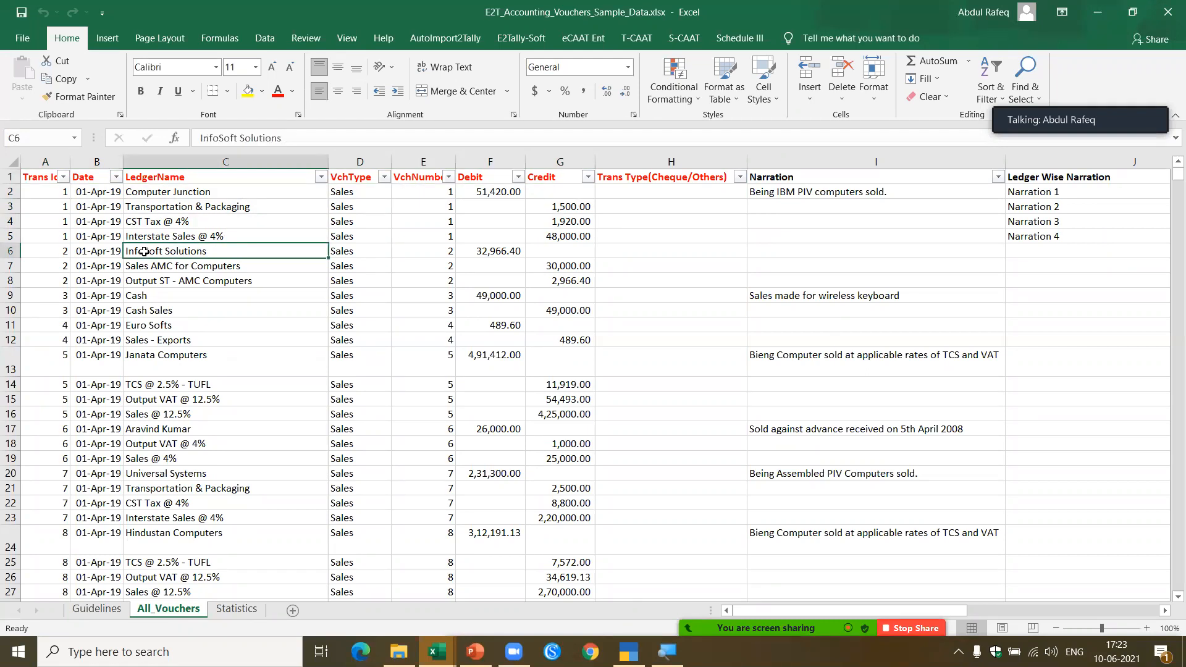
Check the last voucher entries on the All_Vouchers sheet and return to its first cell.
key("ctrl+Down")
key("Down")
key("Up")
key("Up")
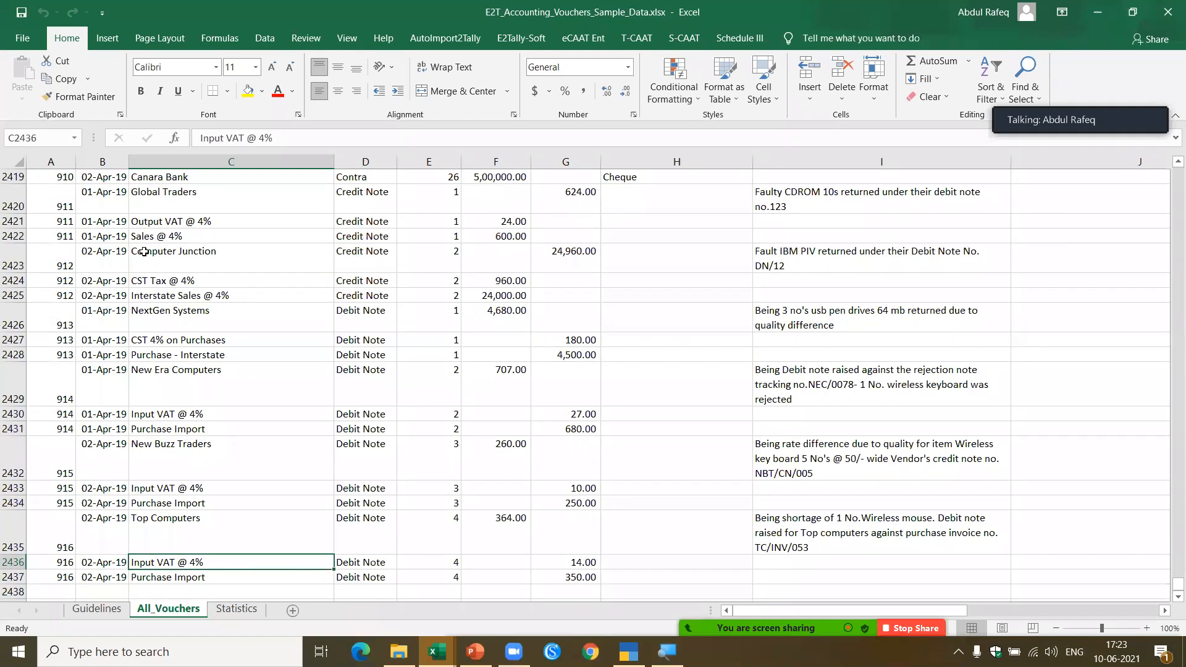
key("ctrl+Home")
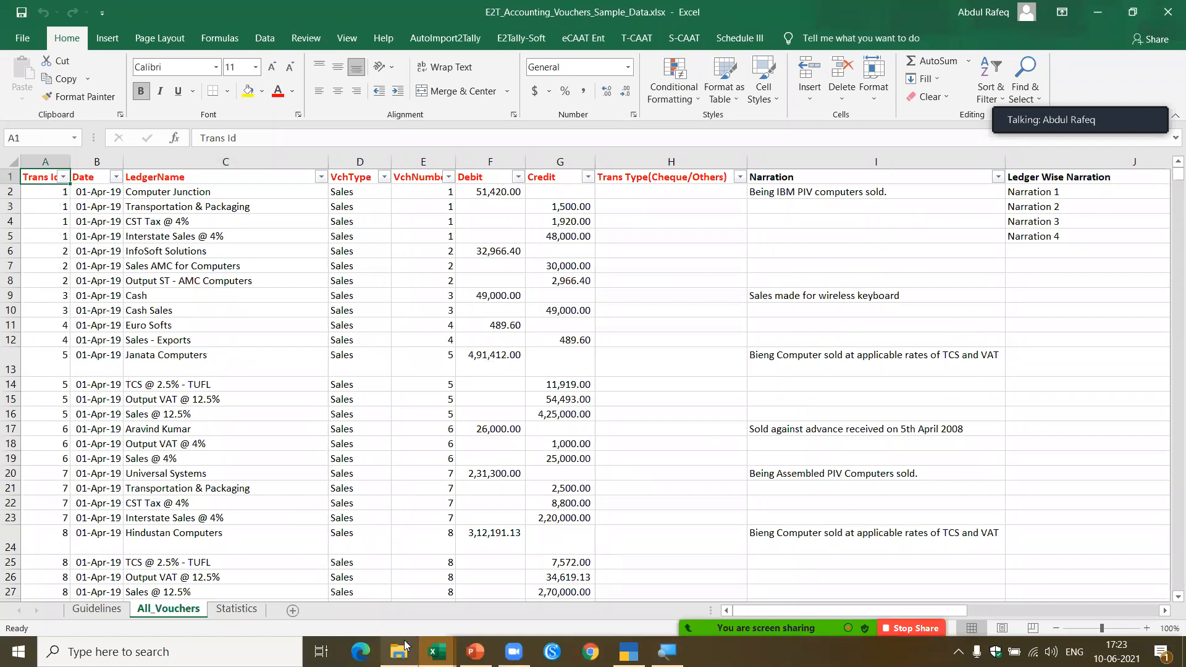
Close the blank Book1 and Book2 workbooks.
mouse_move(437, 652)
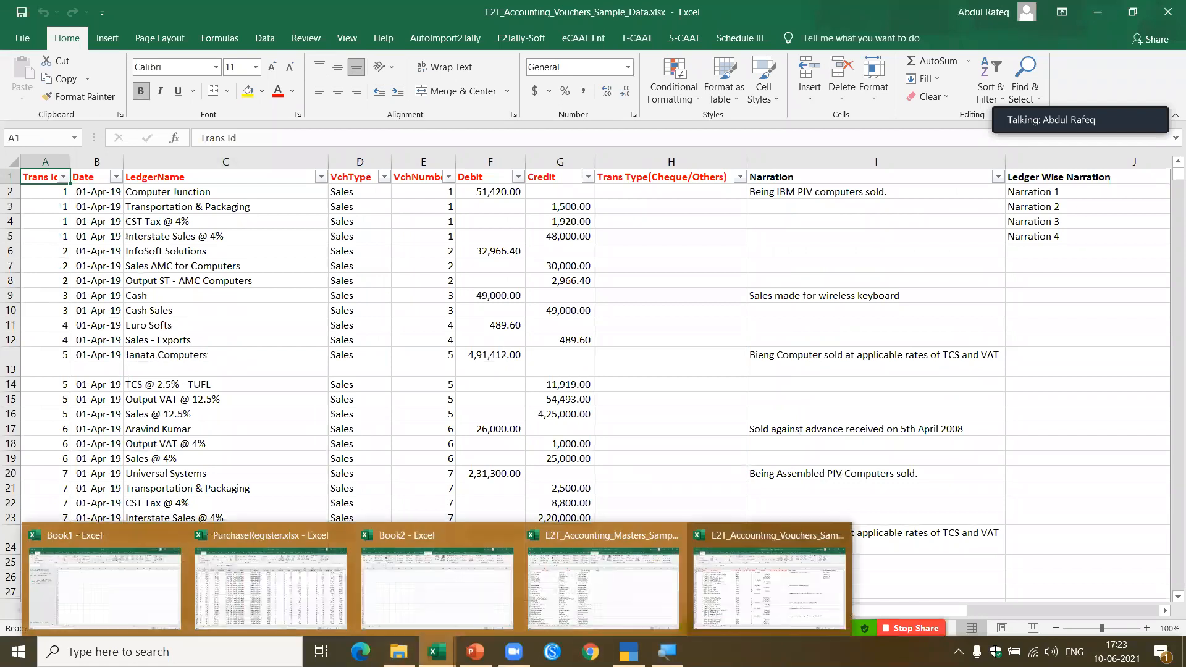
left_click(582, 589)
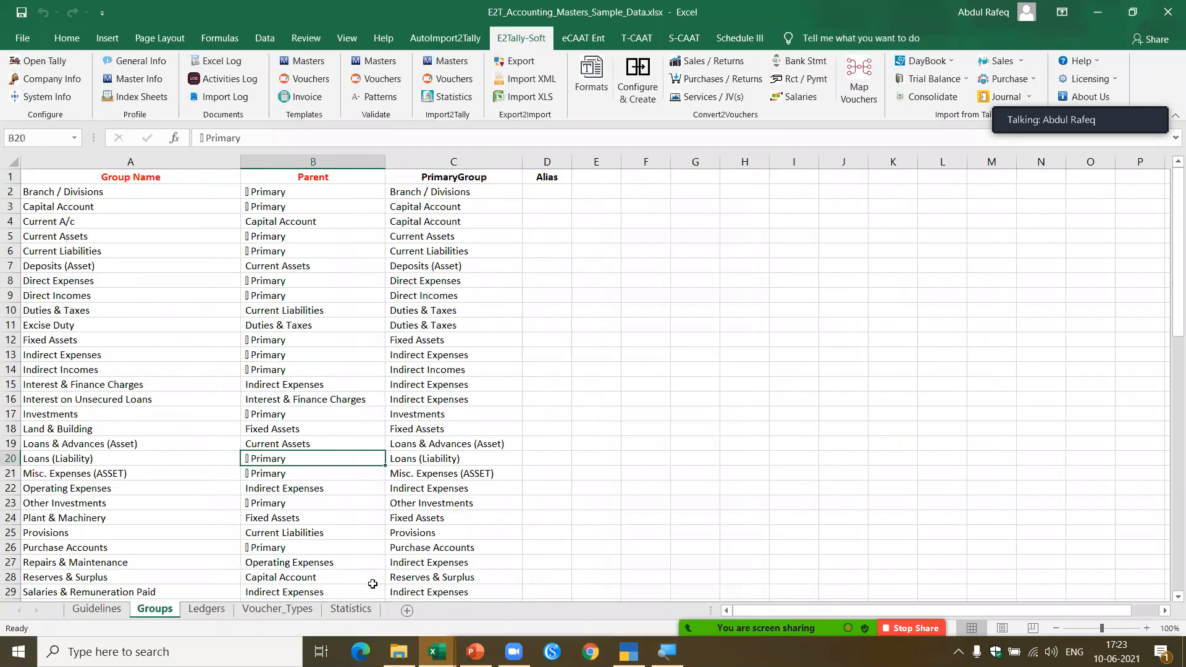
mouse_move(437, 652)
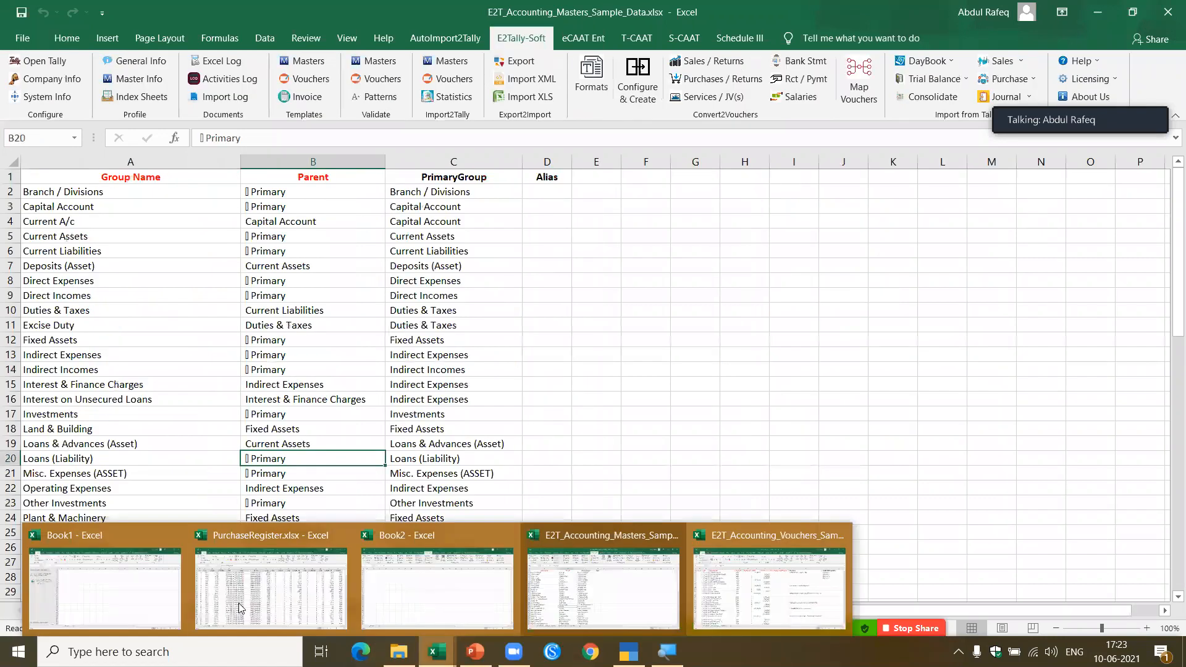
left_click(99, 594)
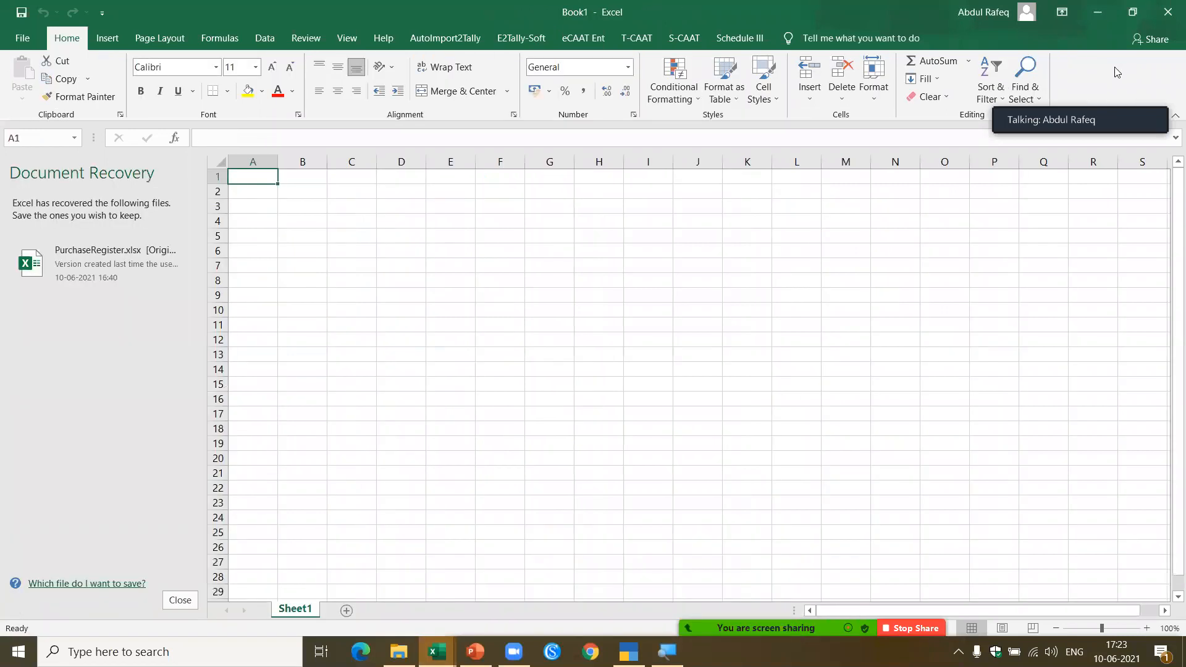
left_click(1168, 15)
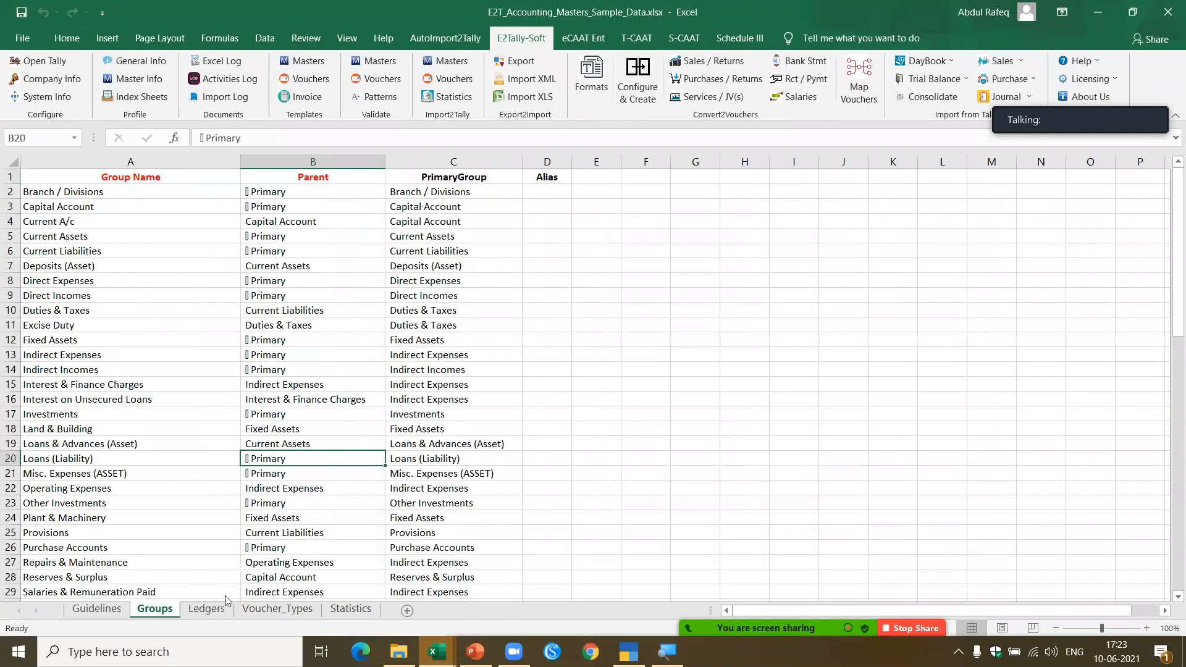
mouse_move(437, 652)
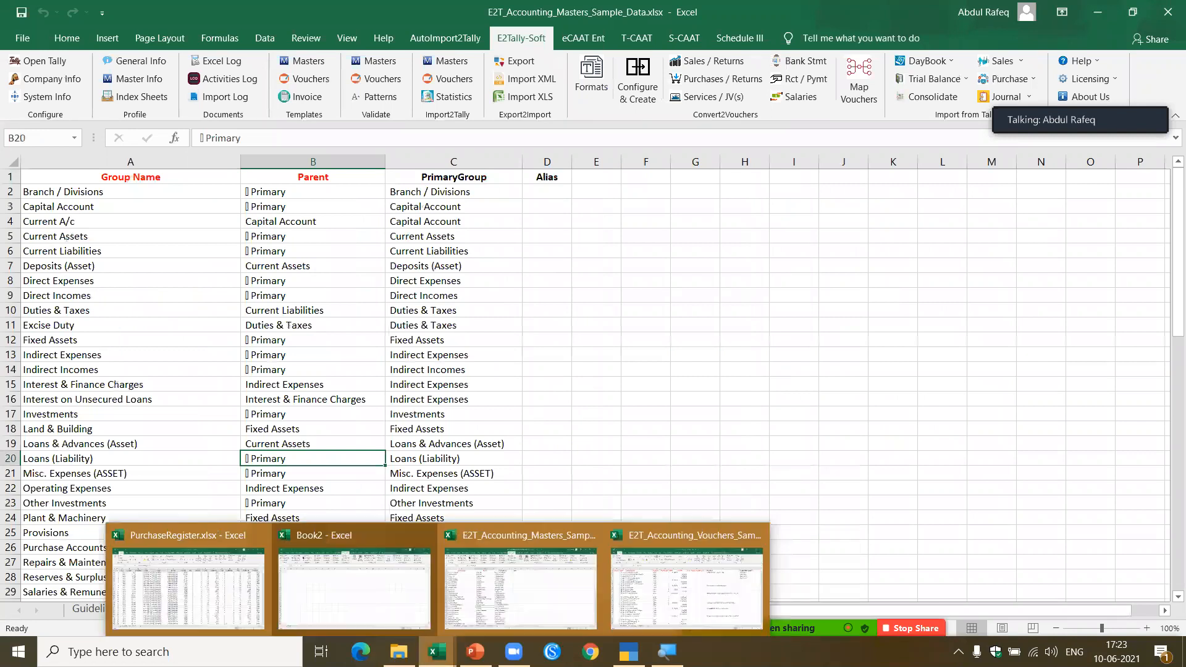
left_click(344, 558)
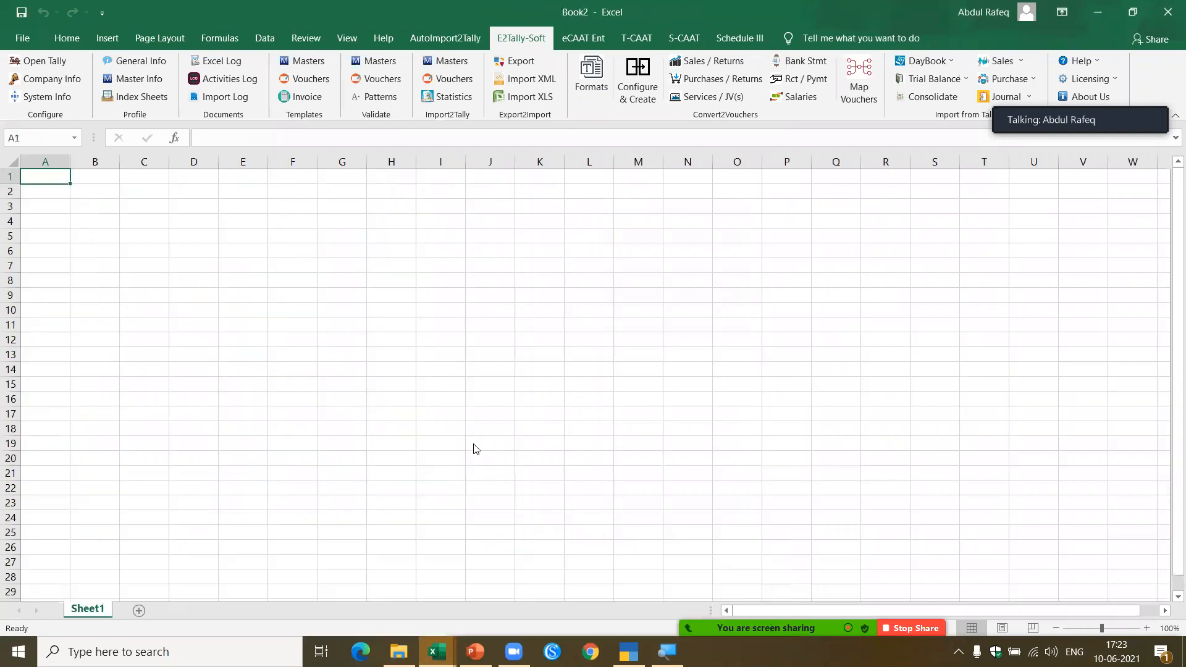
left_click(1168, 12)
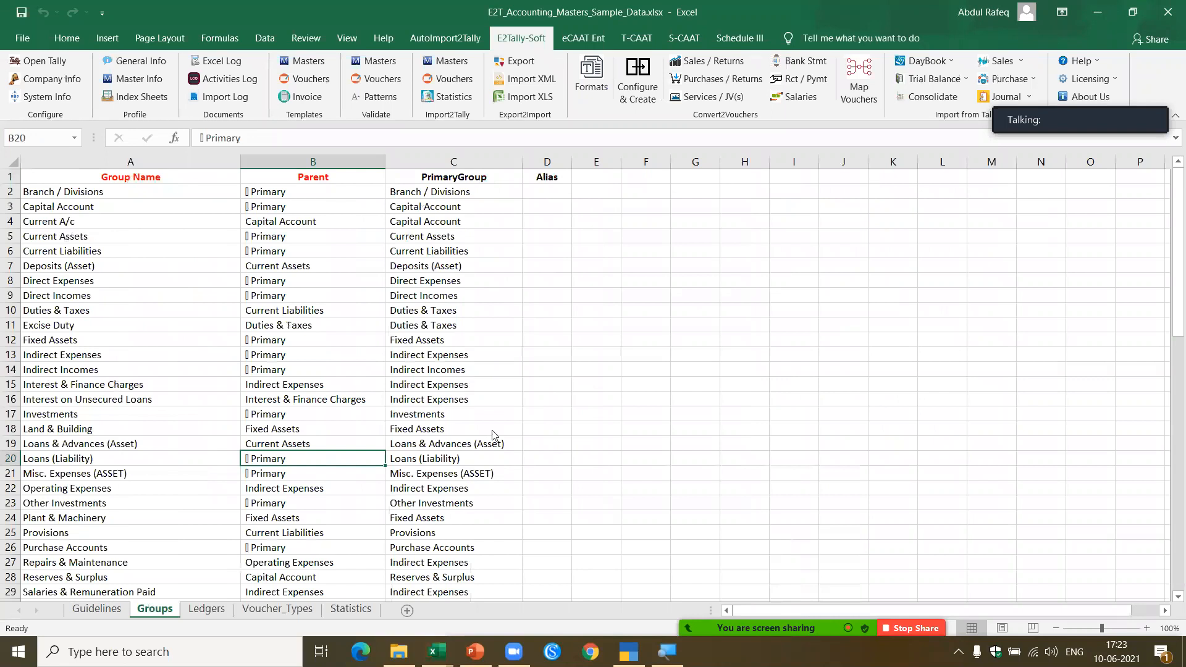
Bring up the PurchaseRegister workbook and switch to the Gateway of Tally in TallyPrime.
mouse_move(437, 652)
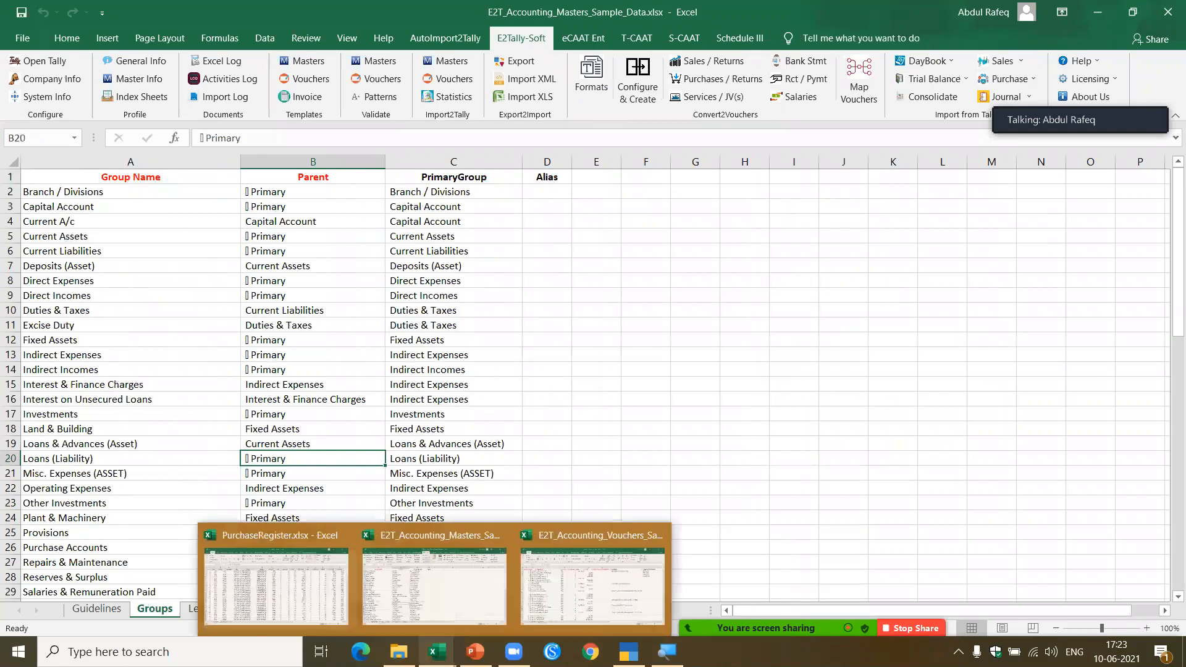
left_click(250, 591)
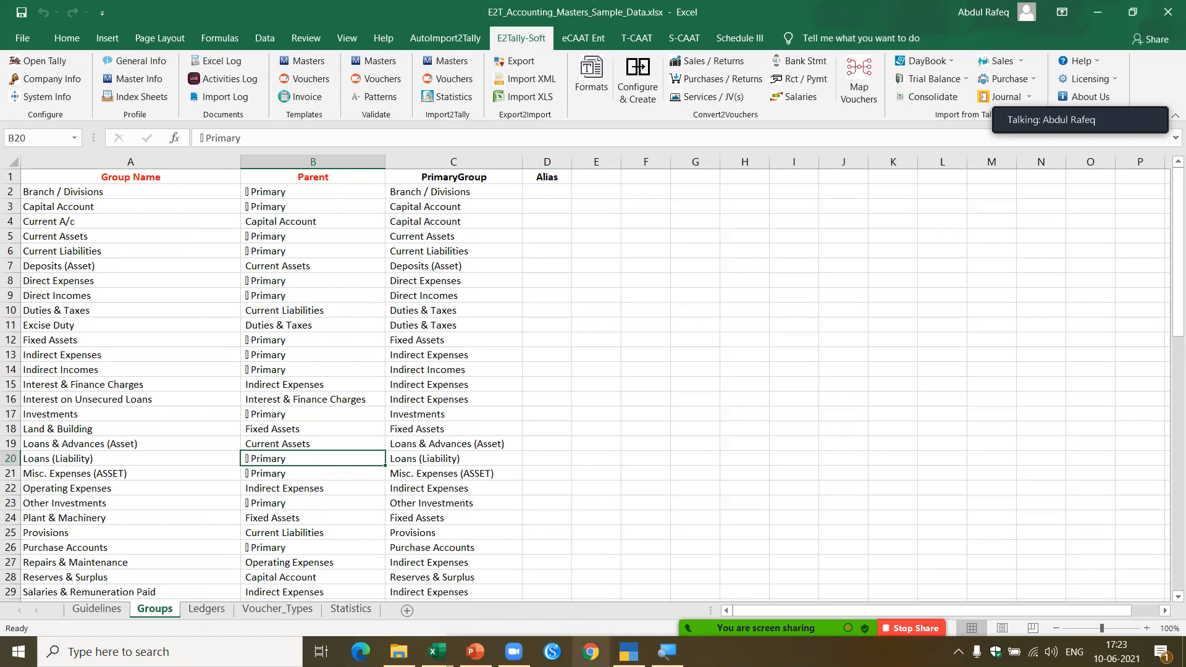
left_click(628, 652)
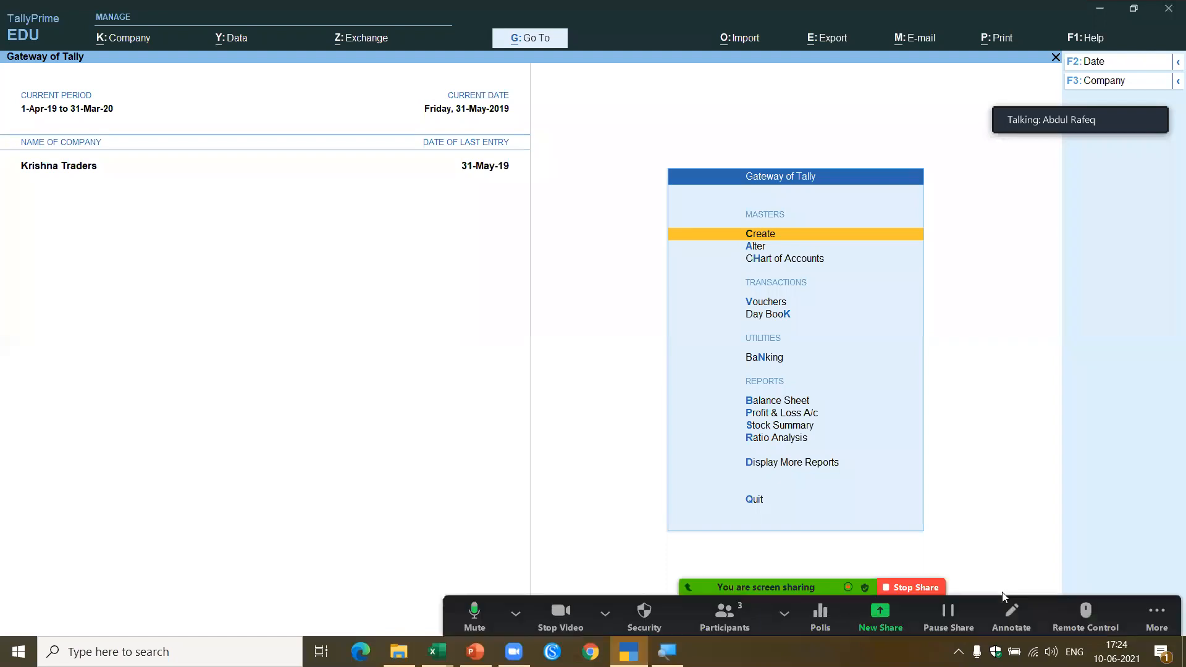
Start creating a new company in TallyPrime named Demo4WebinarJune.
key("Return")
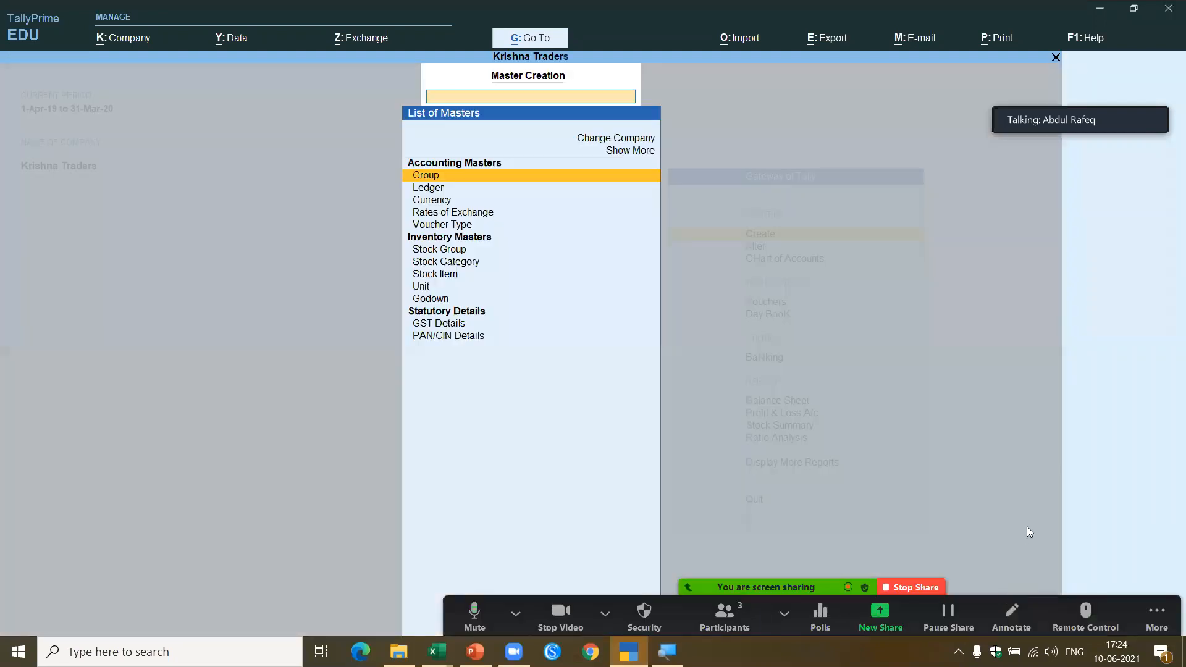
key("Escape")
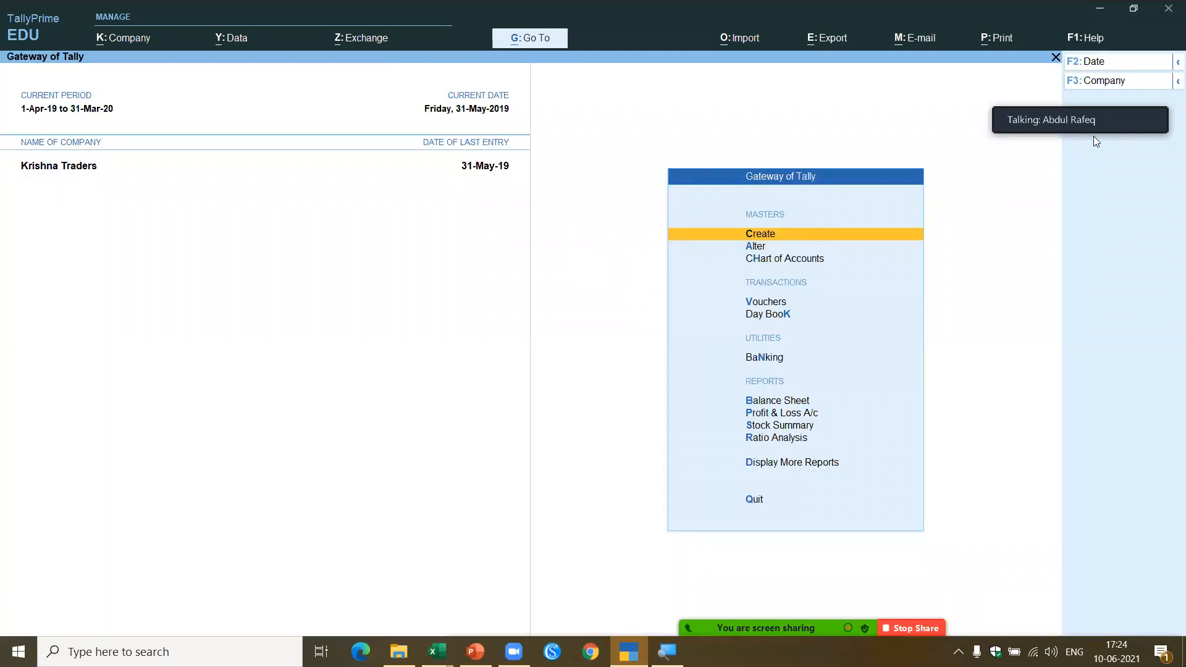
left_click(1096, 79)
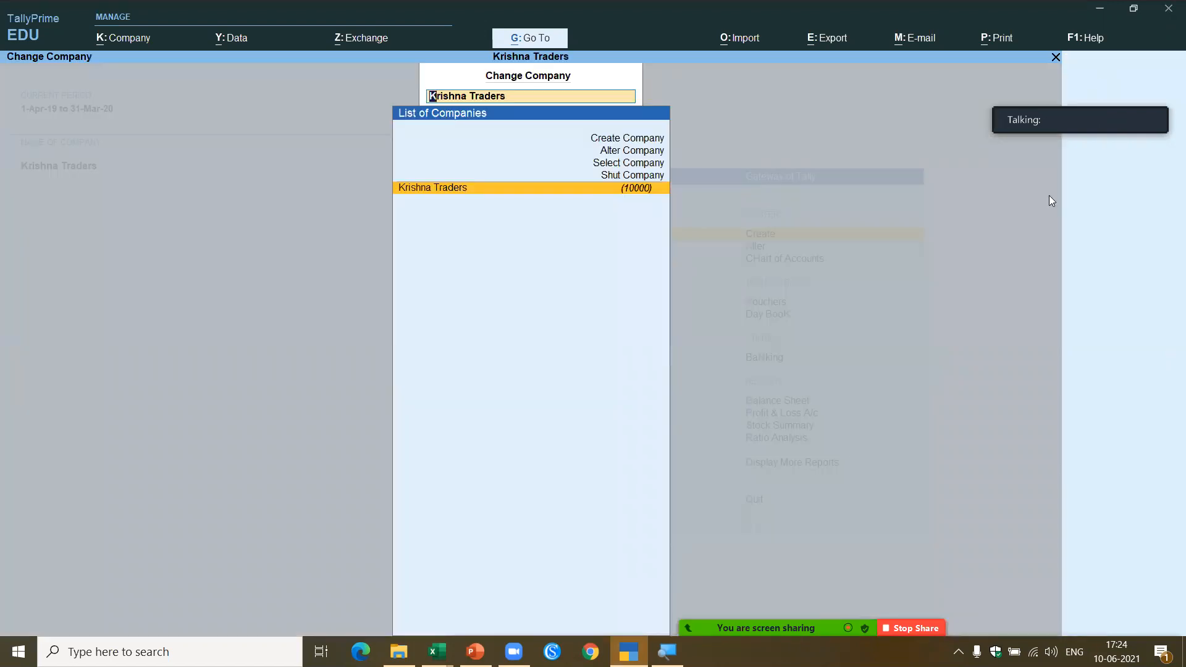
key("Up")
key("Up")
key("Up")
key("Up")
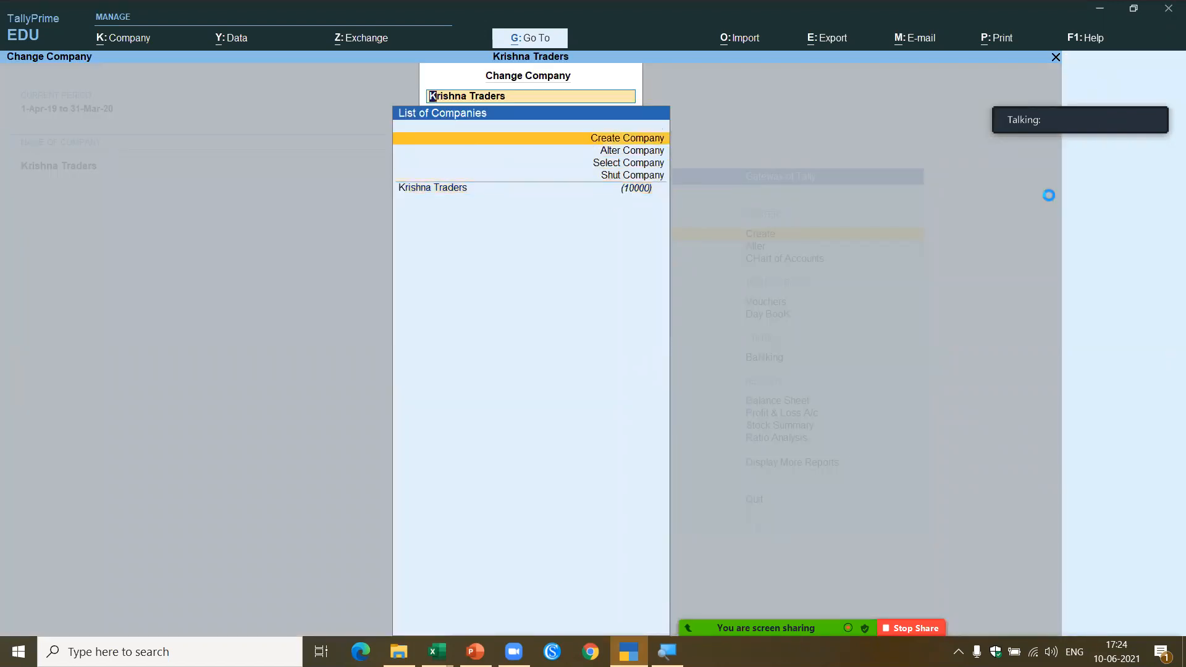
key("Return")
type("D")
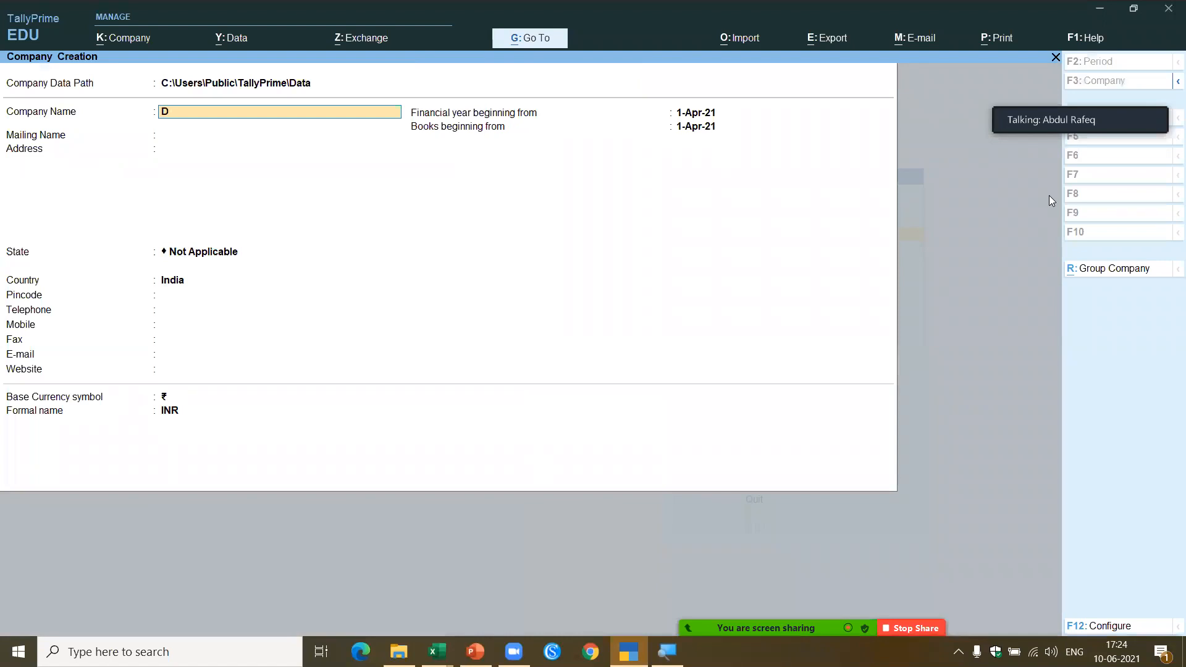
type("emo4WebinarJune")
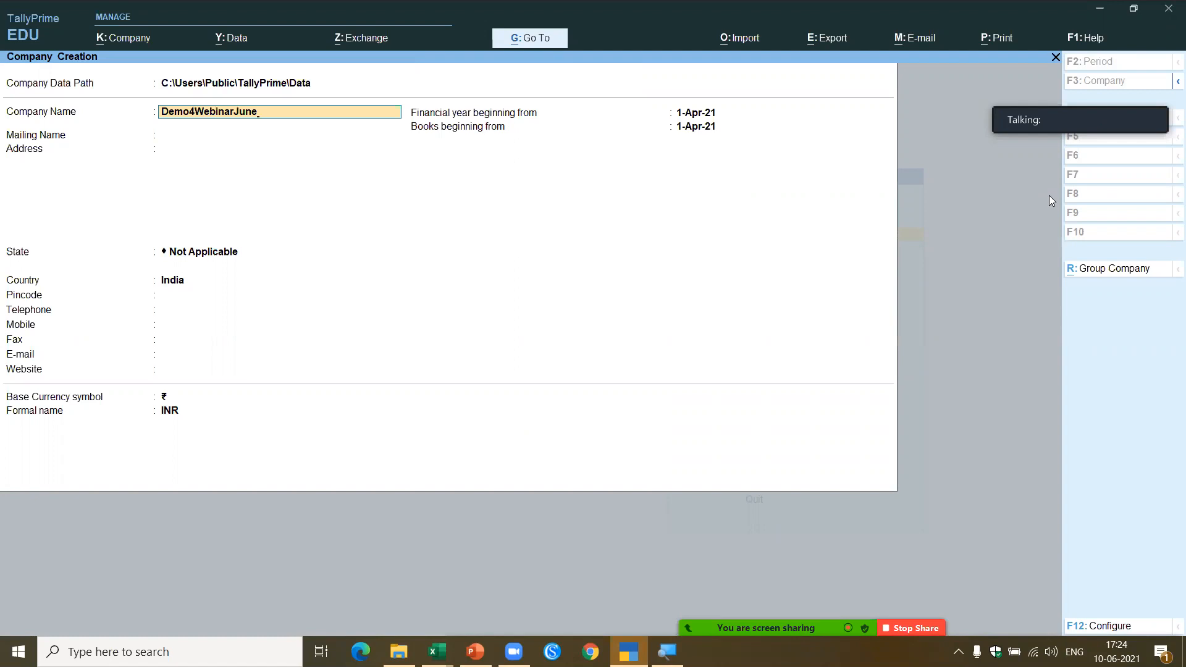
Accept the company name as the mailing name, leave the address blank and set the state to Karnataka.
key("Return")
key("Return")
key("Return")
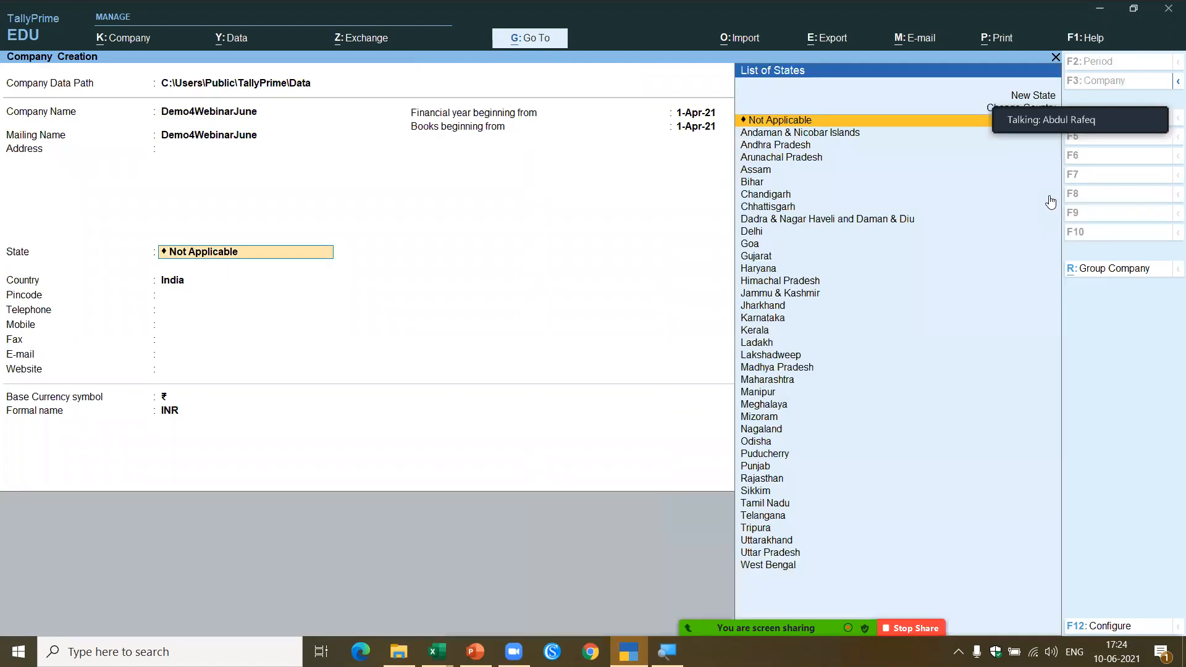
type("Kar")
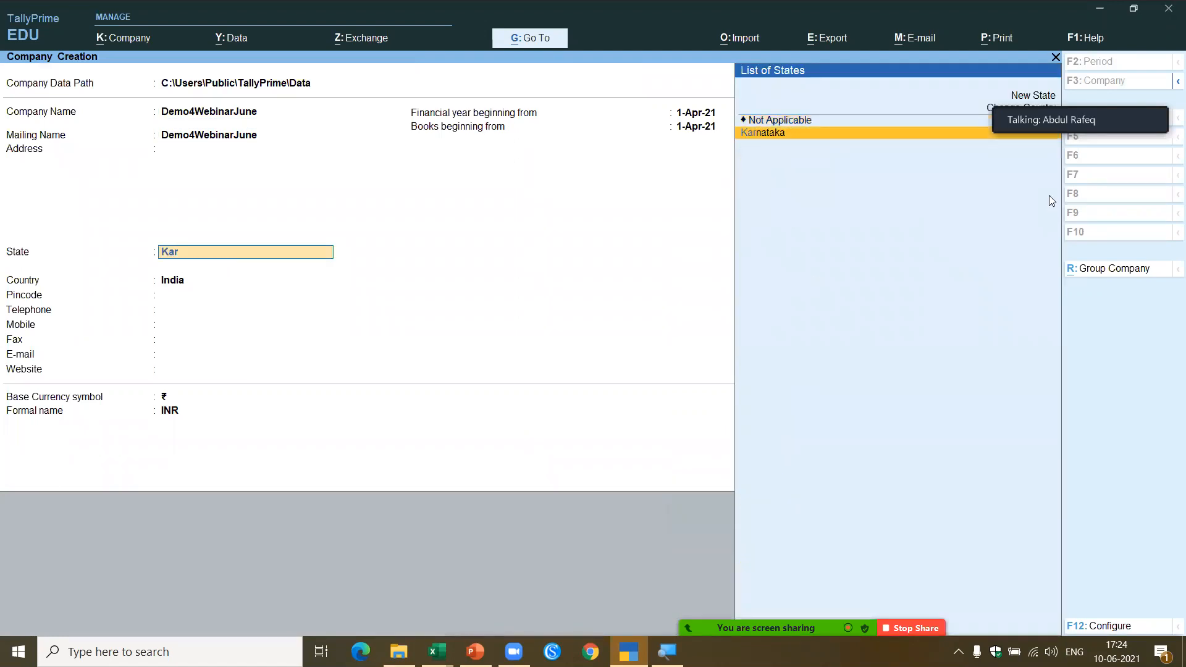
key("Return")
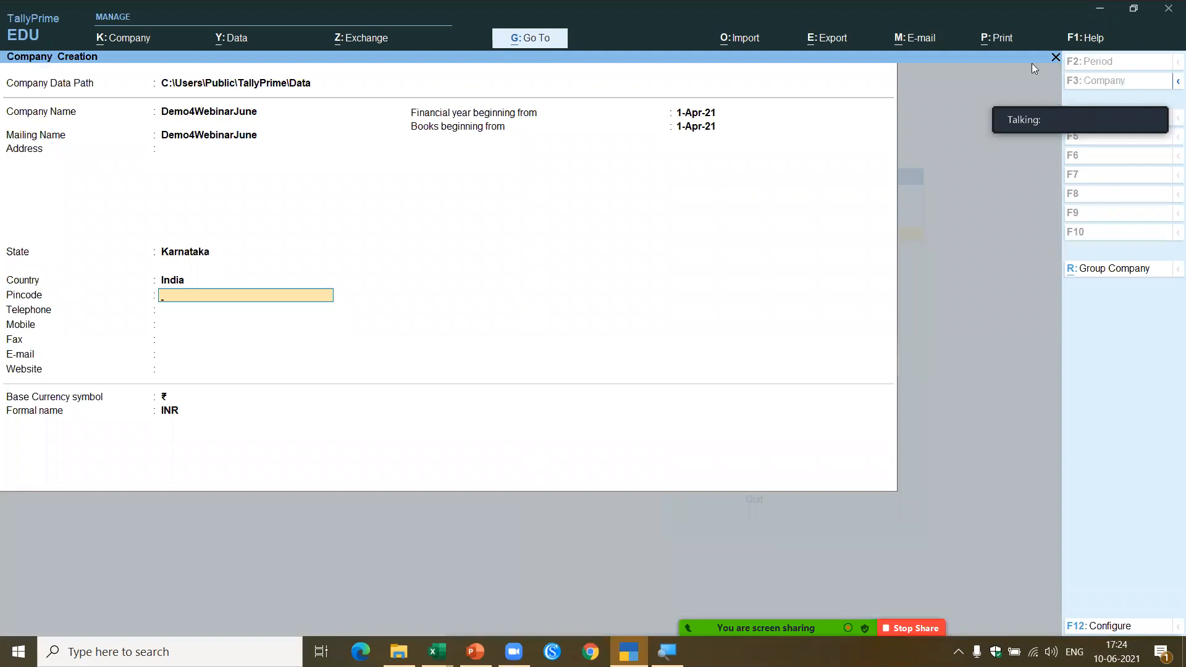
Set the financial year and books beginning dates to 1-Apr-19 and save the new company.
left_click(703, 114)
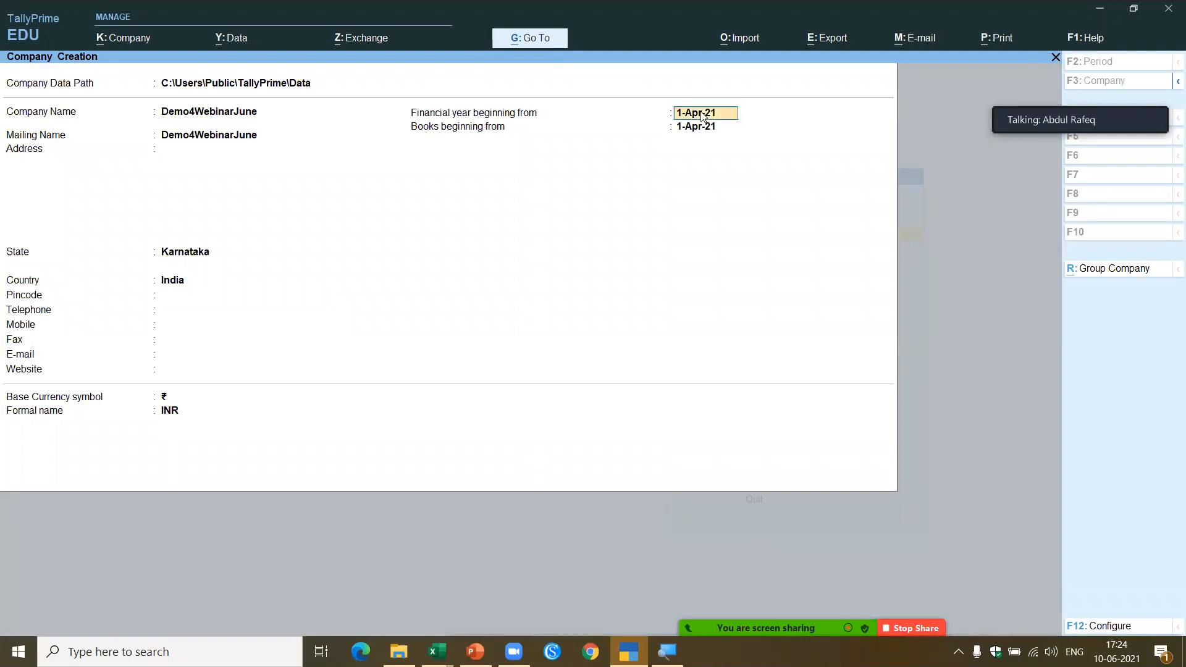
type("1ap")
key("Return")
key("Return")
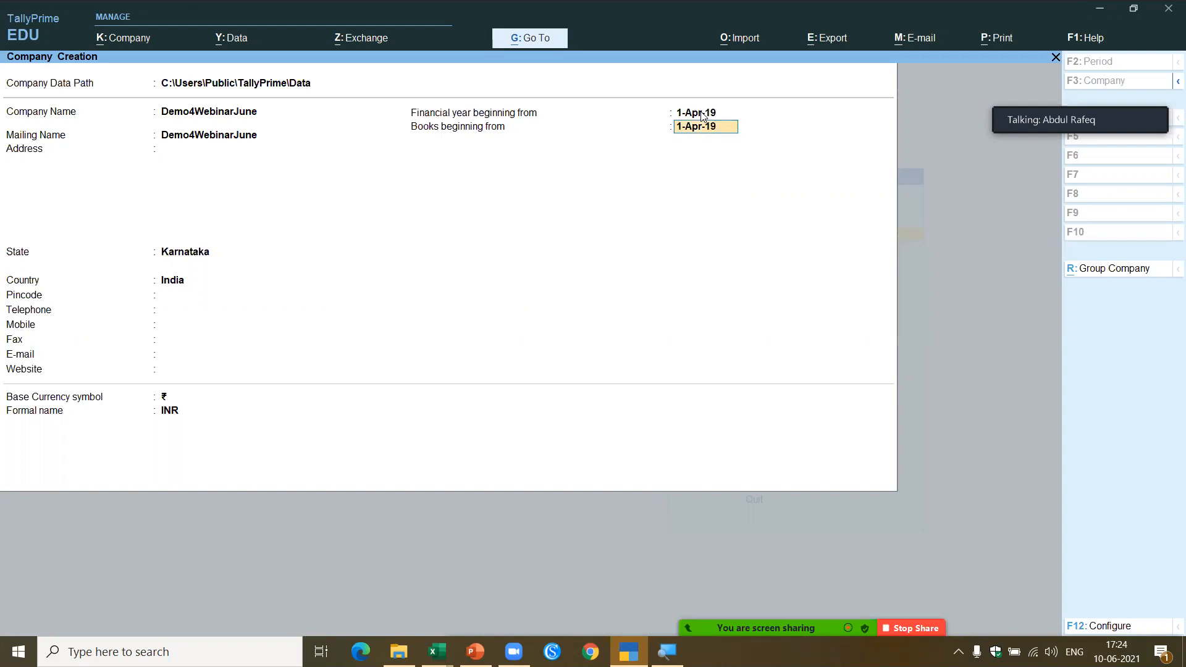
key("Return")
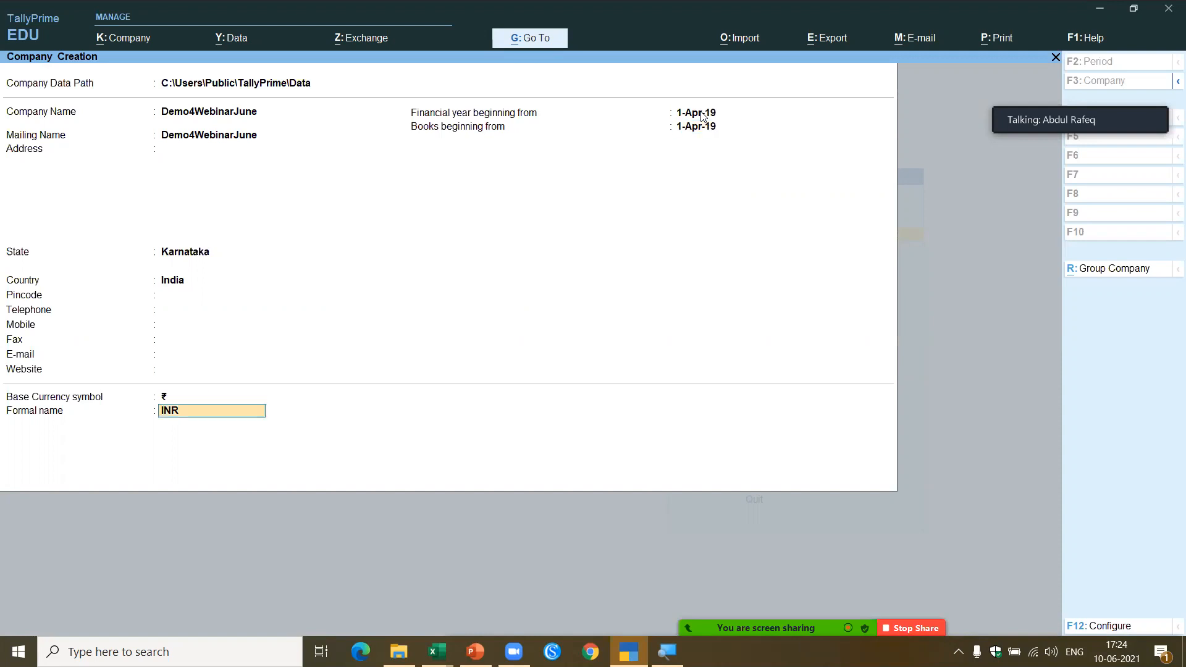
key("Return")
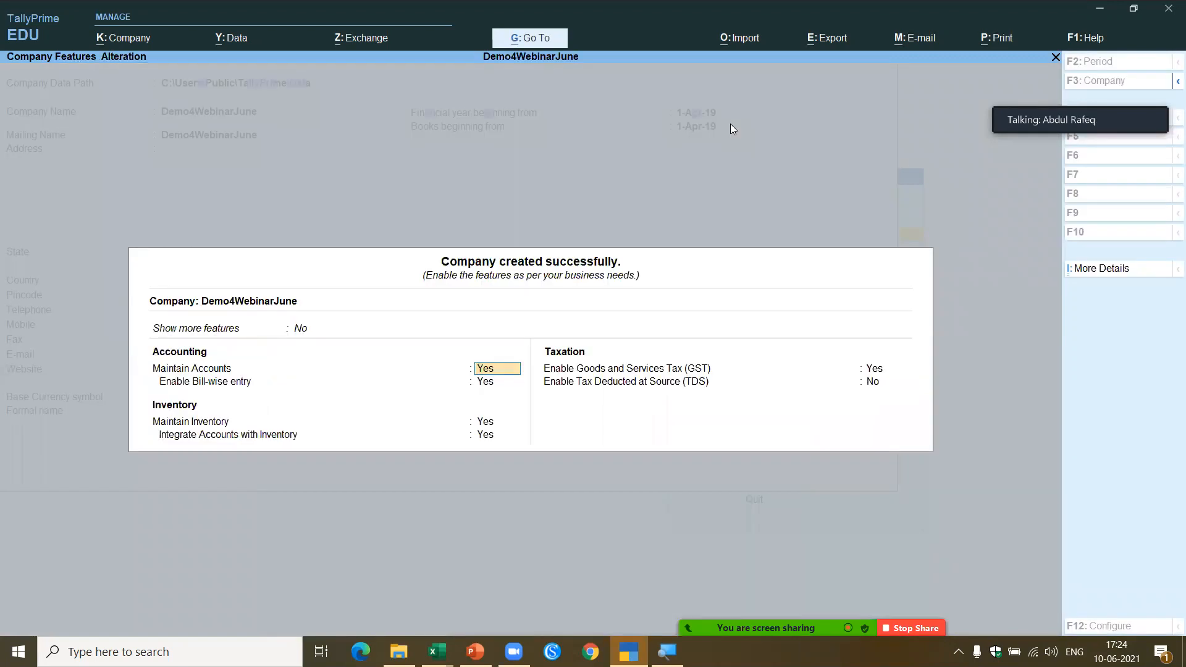
Keep the default accounting and inventory features for the company with Goods and Services Tax enabled, and go into its GST details.
key("Return")
key("Return")
key("Return")
key("Return")
key("Return")
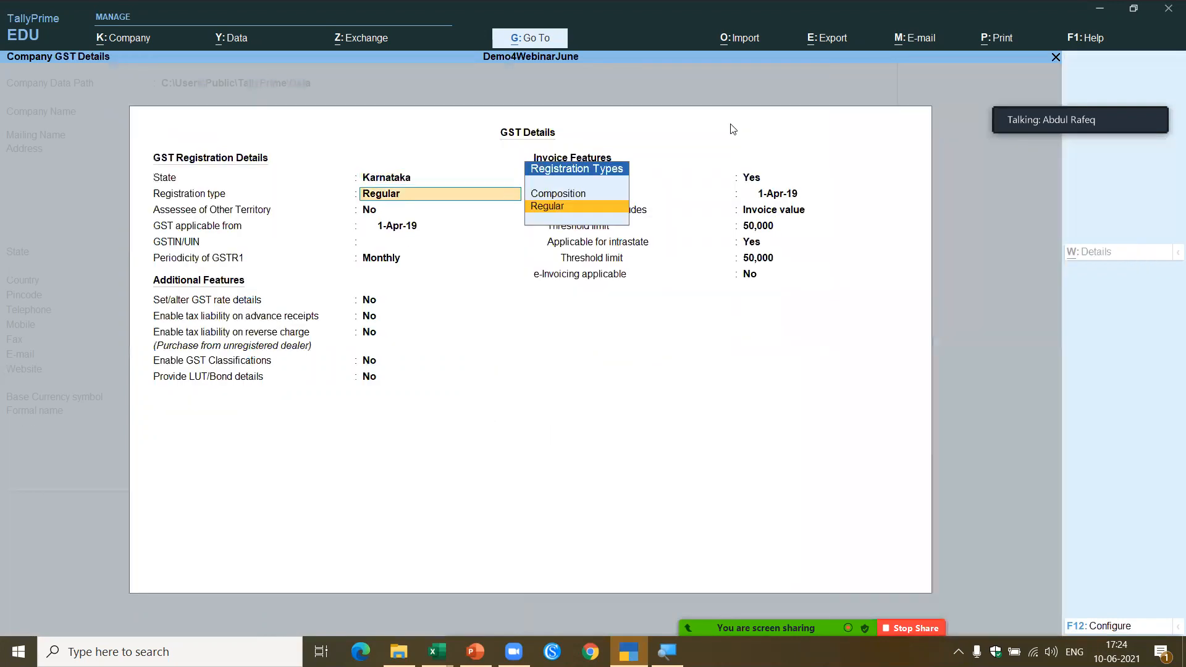
Accept the GST details with Regular registration and Monthly GSTR1, then save the company features with TDS set to No.
key("Return")
key("Return")
key("Return")
key("Return")
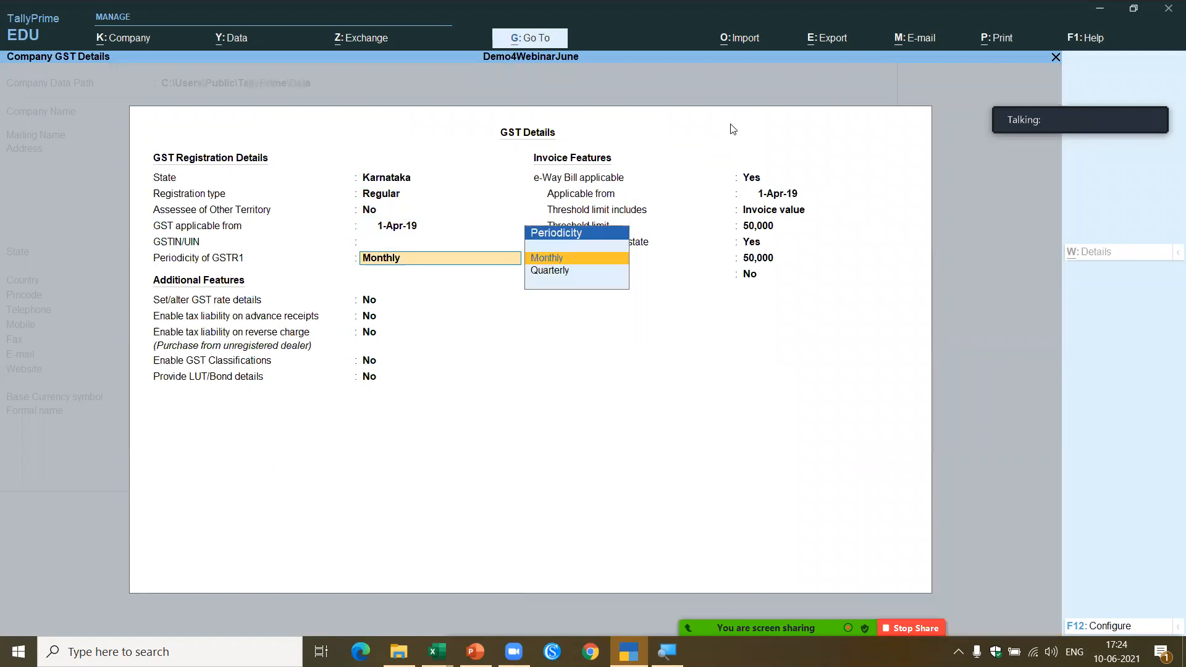
key("Return")
key("Return")
key("Return")
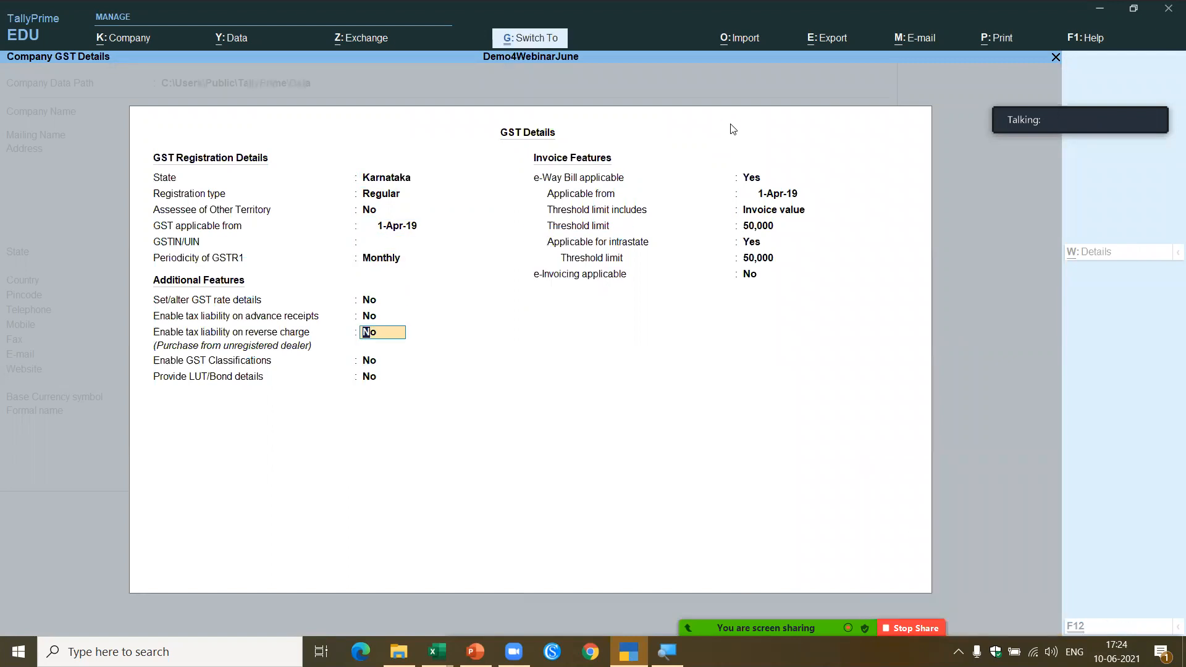
key("Return")
key("Return")
key("Return")
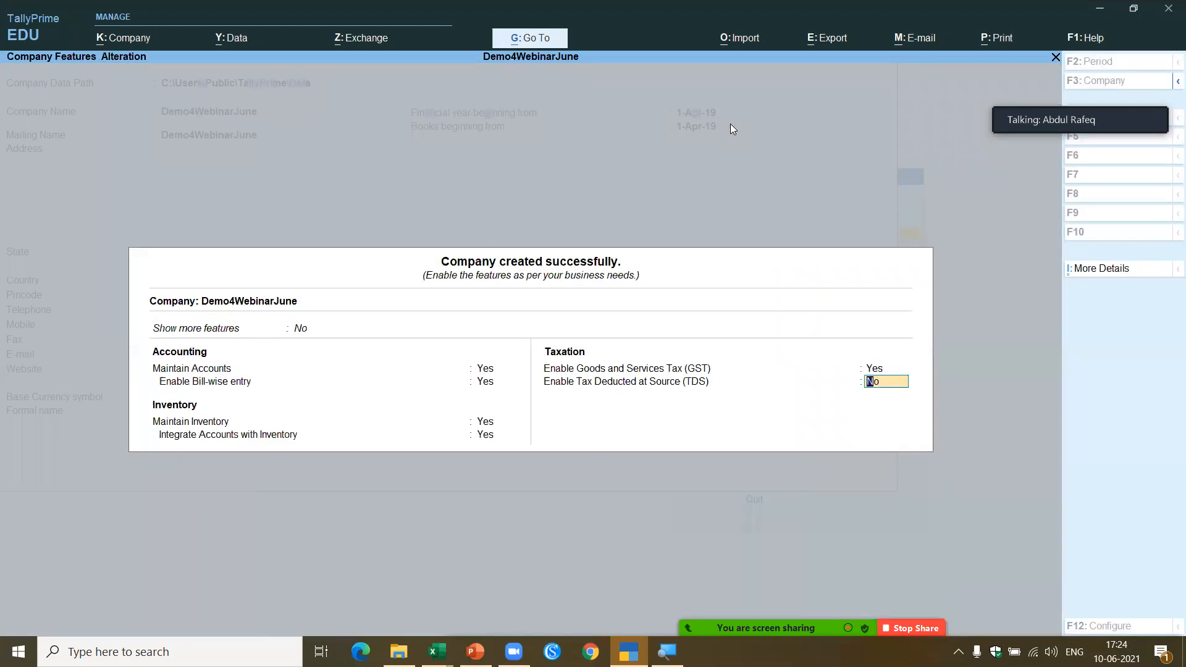
key("Return")
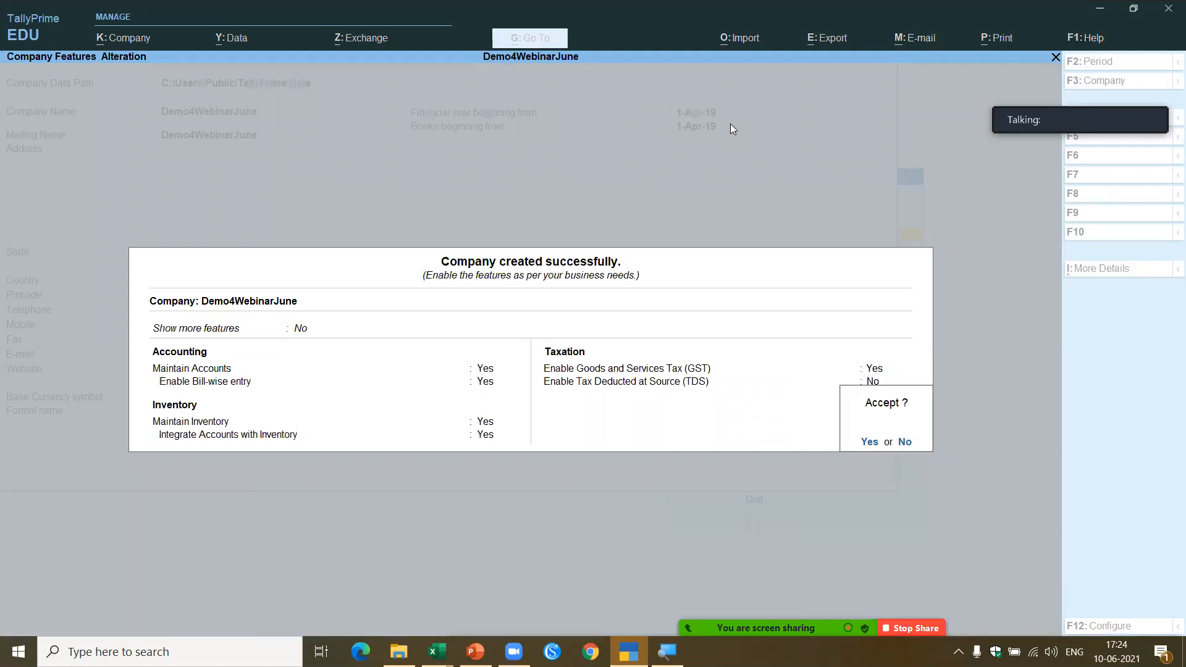
key("Return")
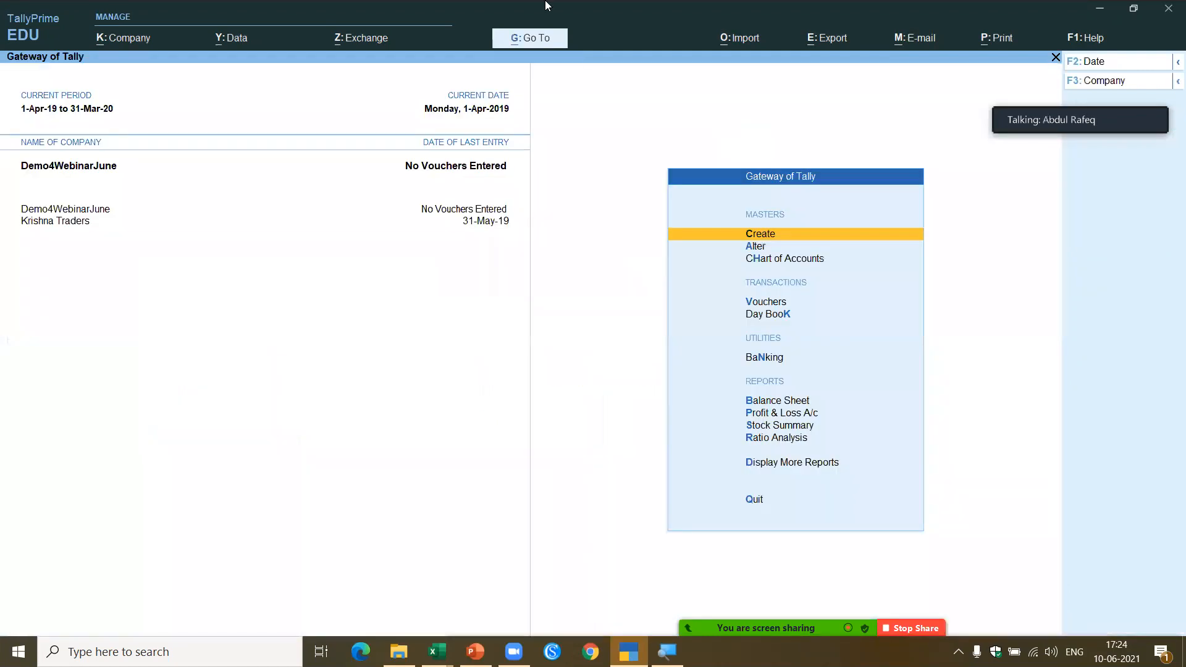
Shut the Krishna Traders company so that only Demo4WebinarJune stays loaded.
left_click(1082, 82)
key("Down")
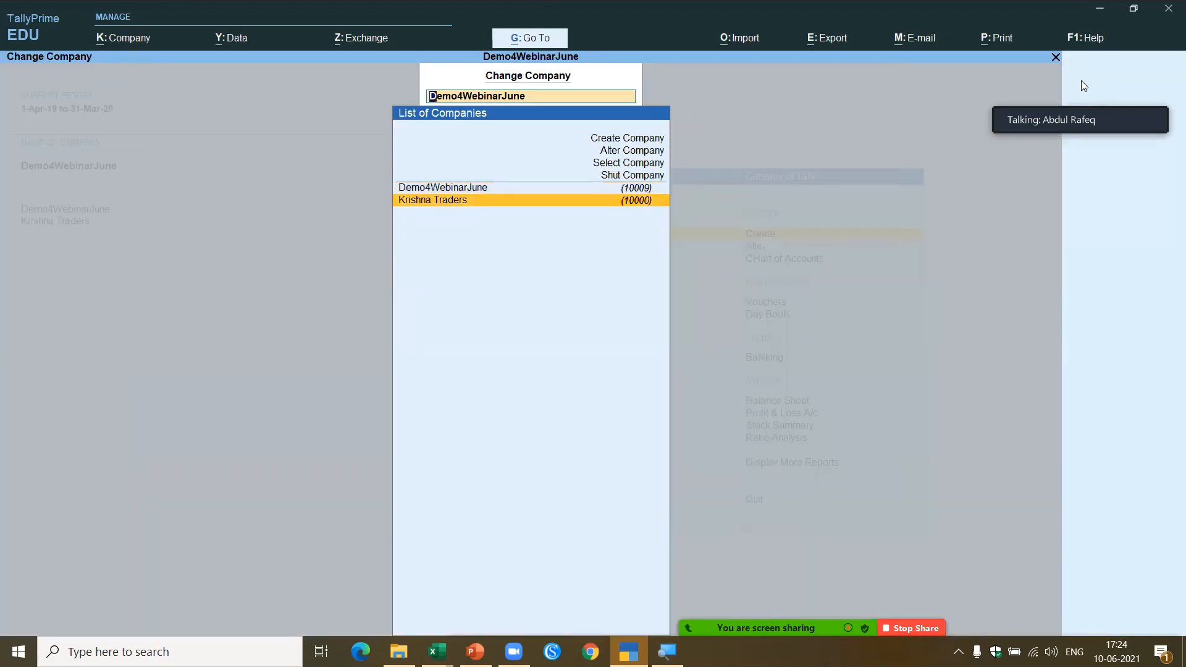
key("Up")
key("Up")
key("Return")
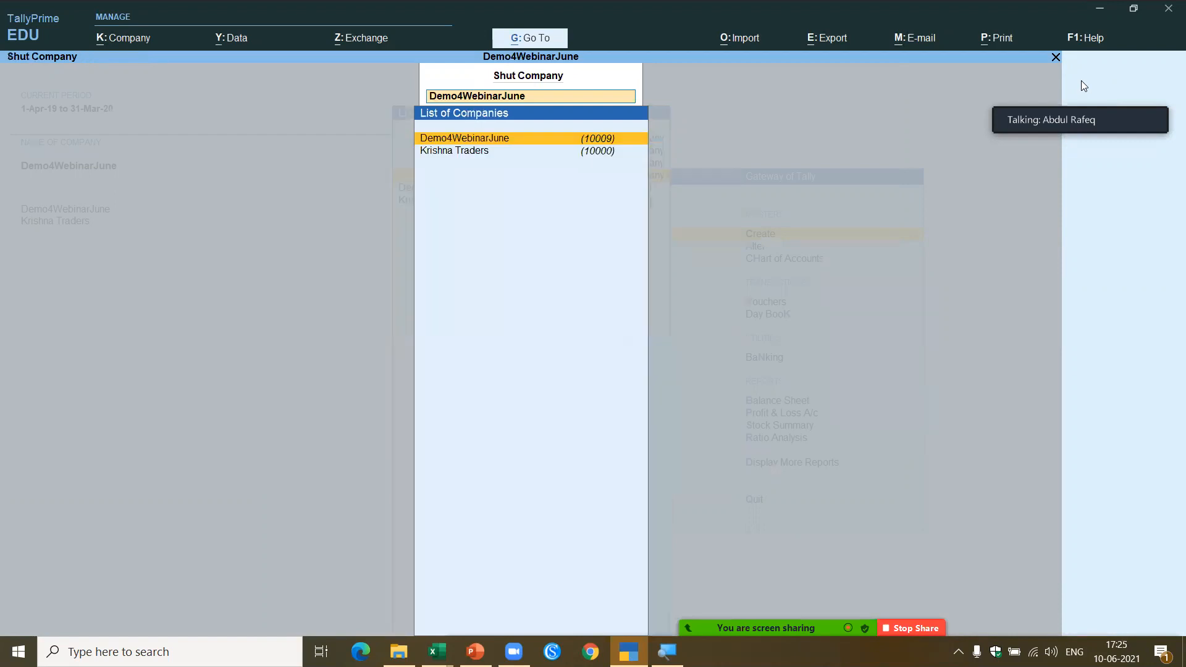
key("Down")
key("Return")
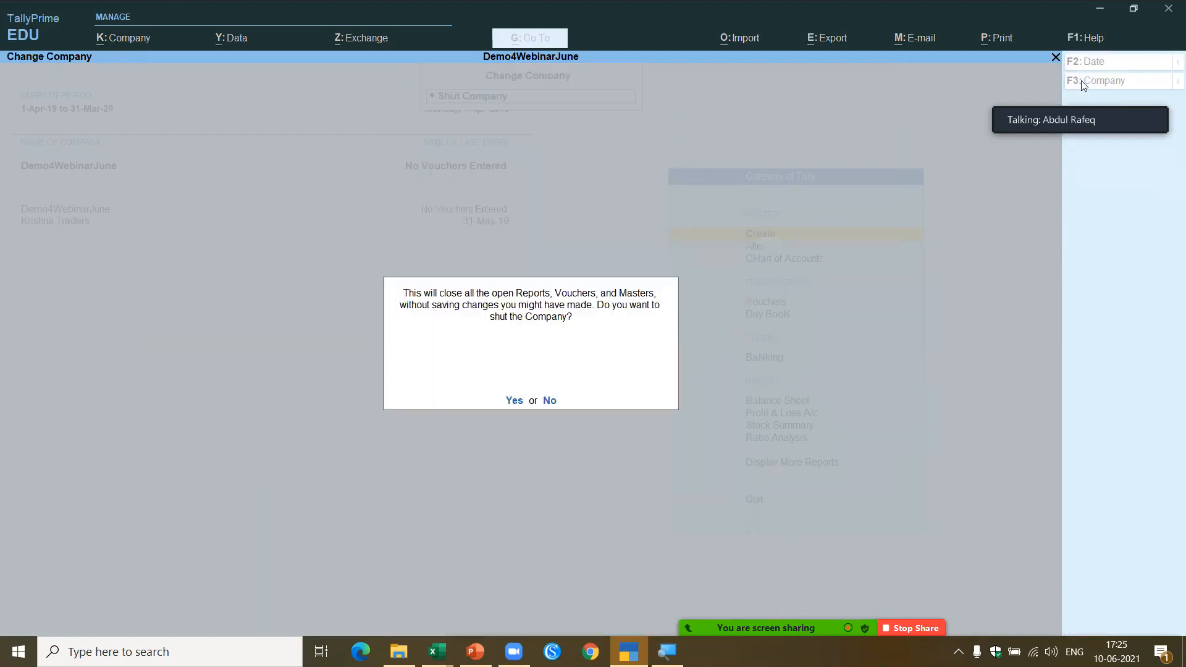
key("Return")
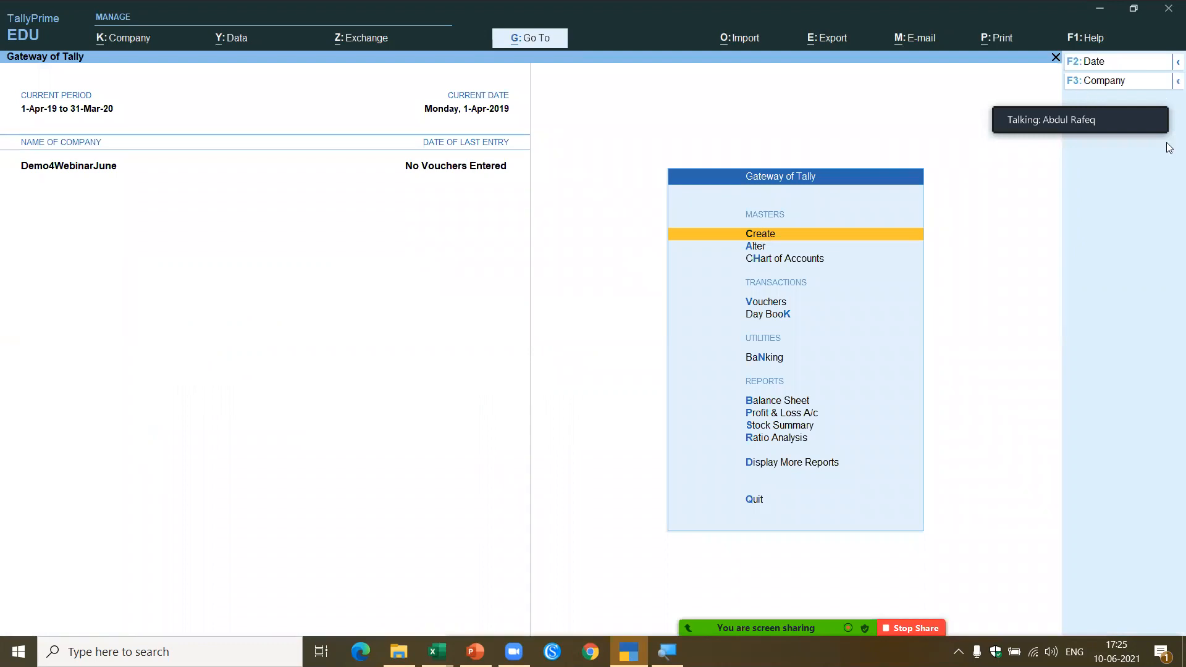
Check the voucher and account counts in the Statistics report of Demo4WebinarJune and return to the Gateway of Tally.
key("d")
key("s")
key("s")
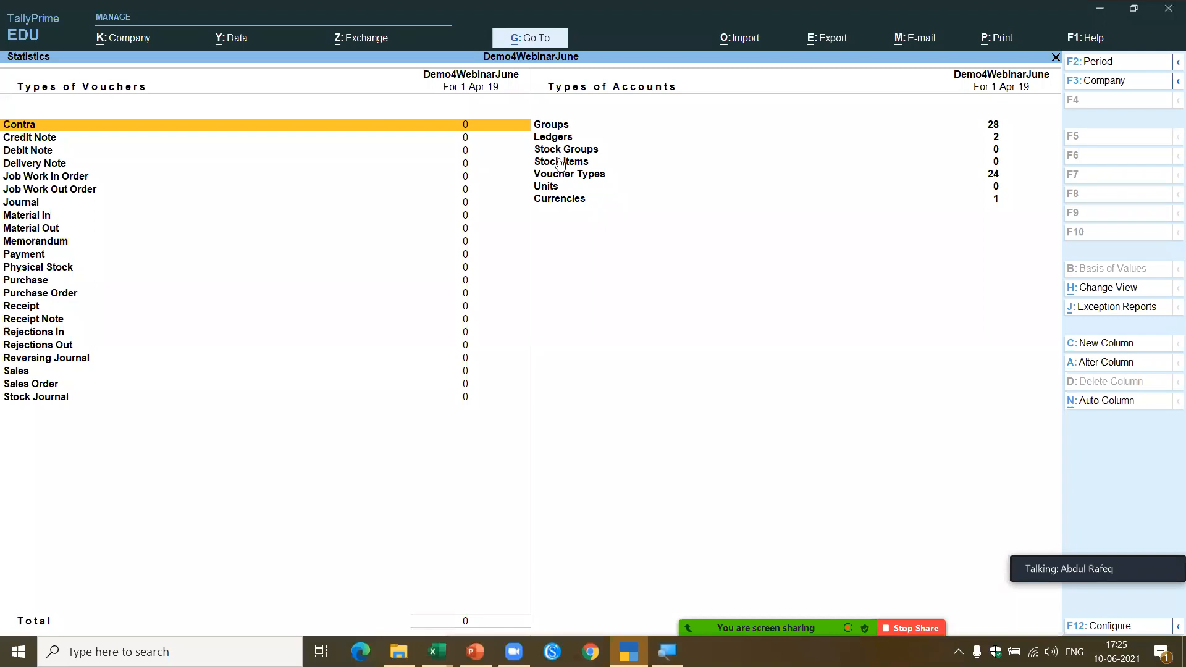
key("Escape")
key("Escape")
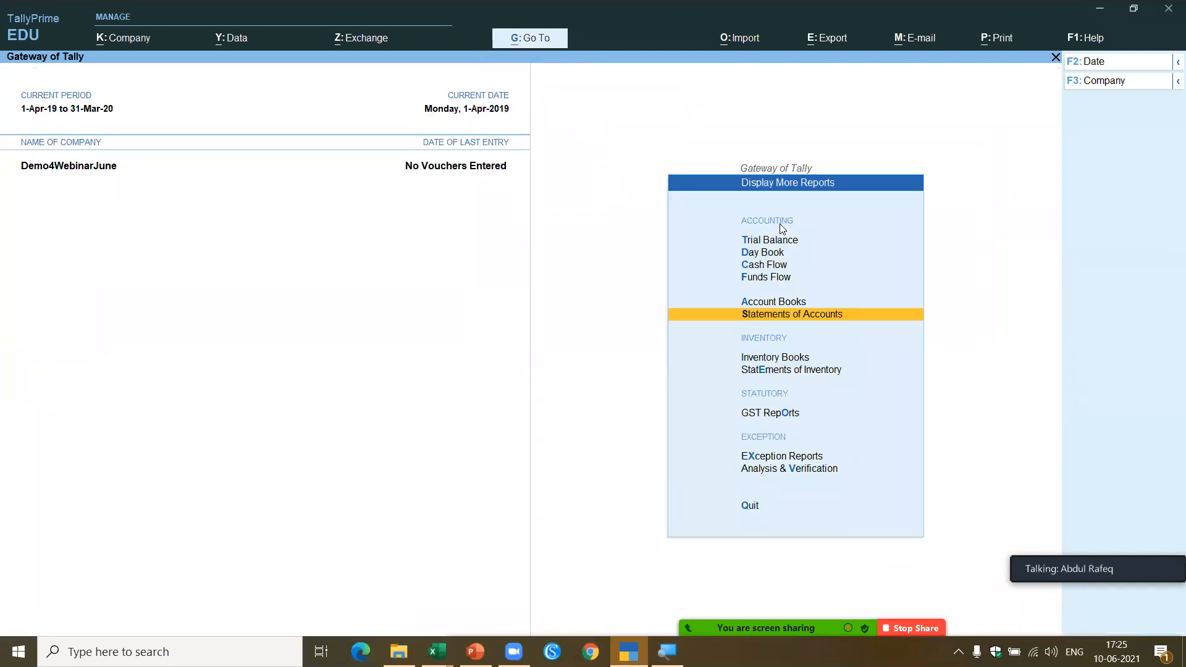
key("Escape")
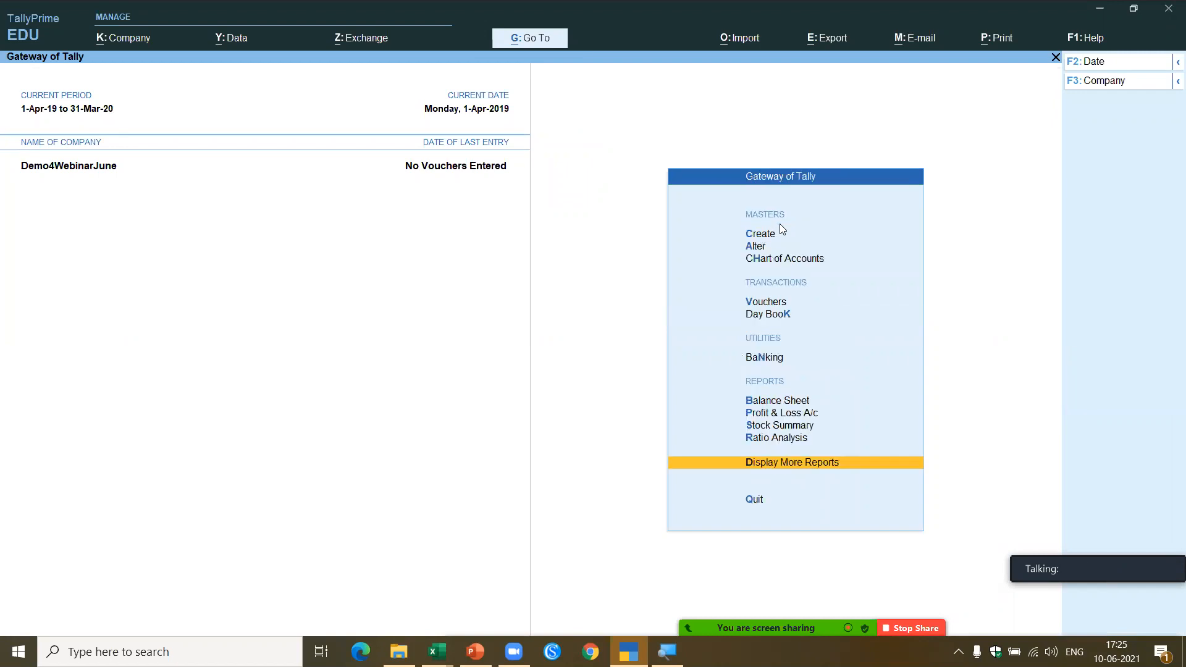
Check the Balance Sheet and the Profit & Loss A/c of Demo4WebinarJune and return to the Gateway of Tally.
key("b")
key("Escape")
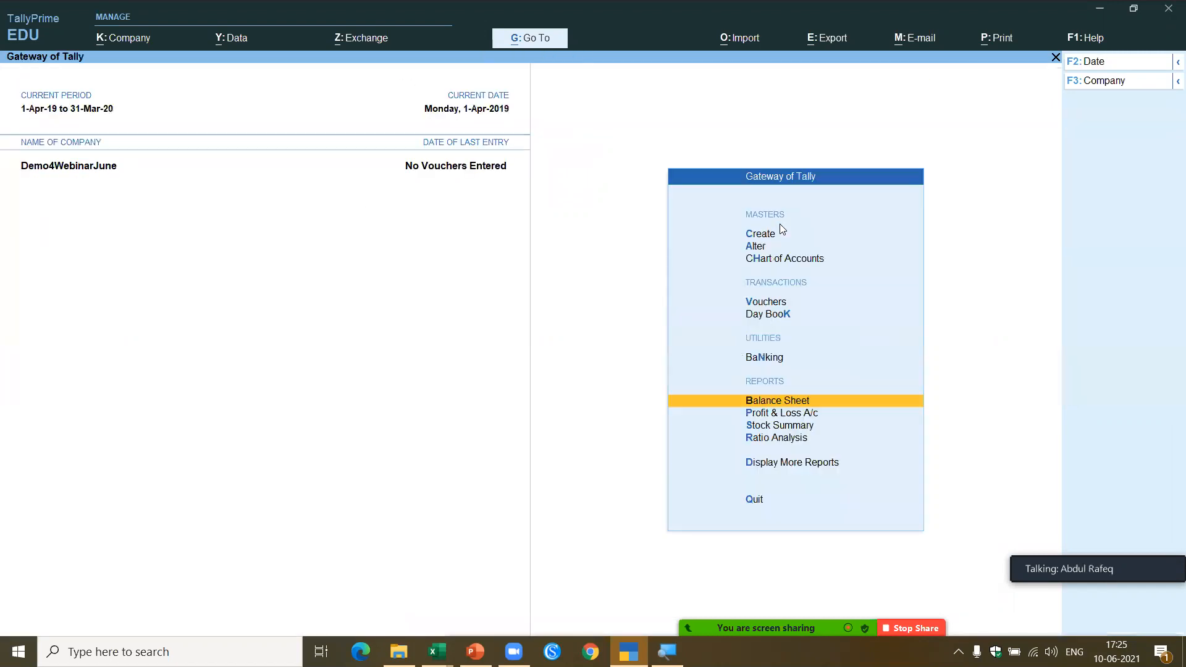
key("Down")
key("Return")
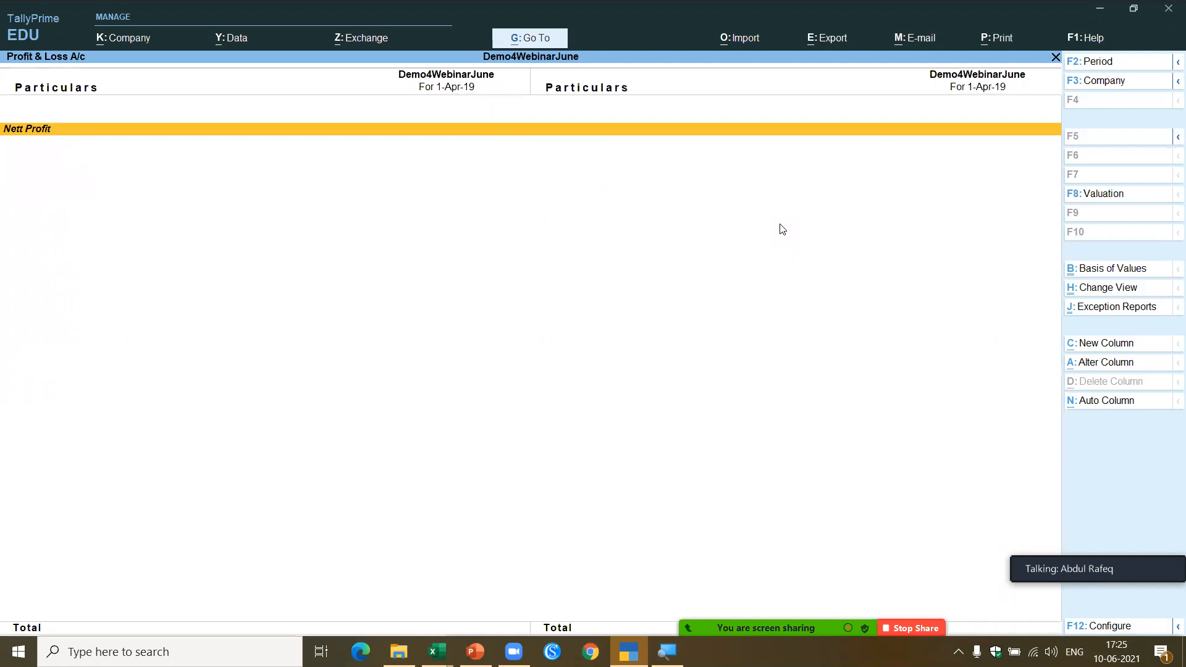
key("Escape")
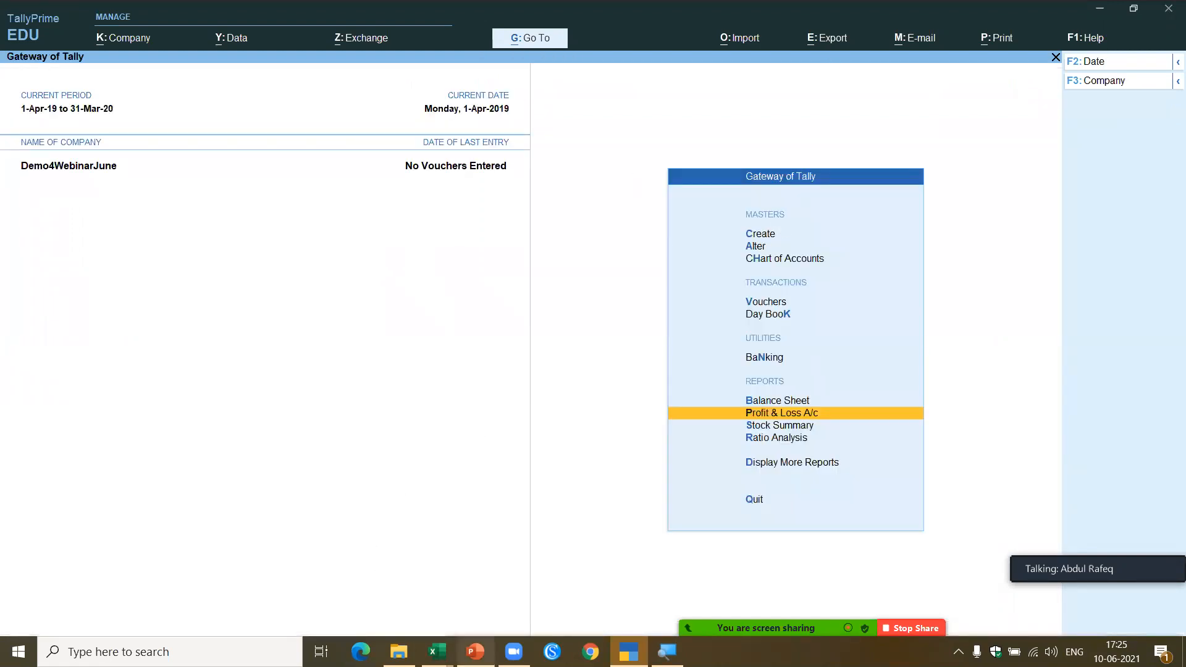
Import the Groups, Ledgers and Voucher_Types masters from E2T_Accounting_Masters_Sample_Data.xlsx in Excel into Demo4WebinarJune, saving the import statistics to the workbook.
mouse_move(437, 652)
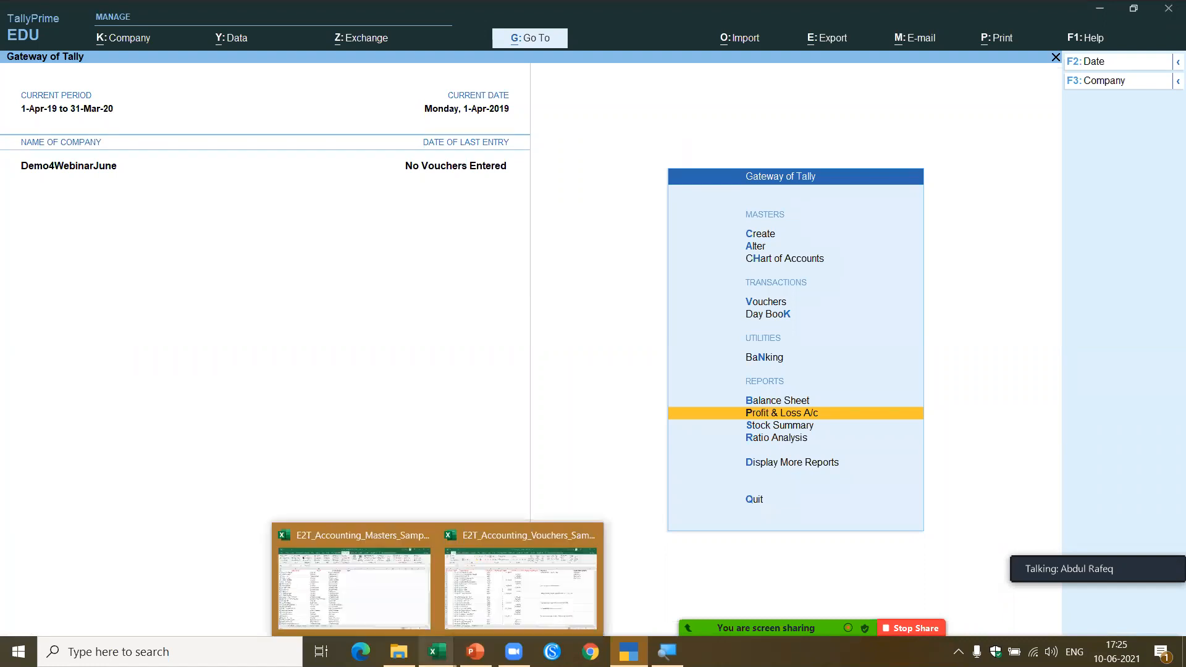
left_click(366, 603)
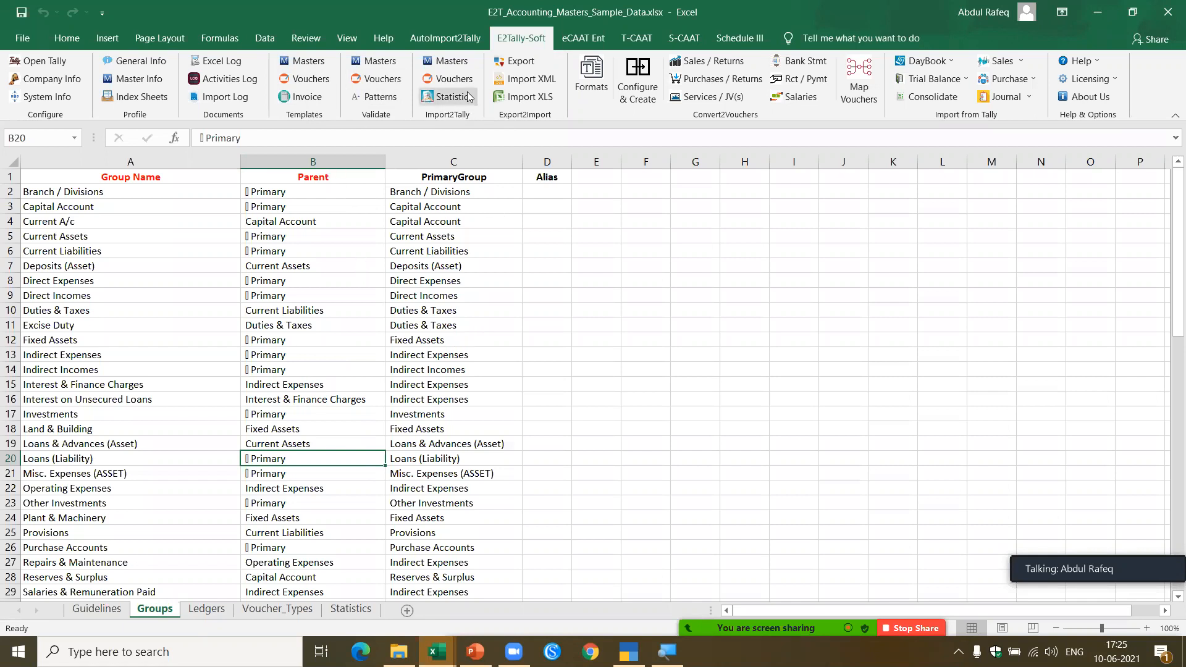
left_click(454, 62)
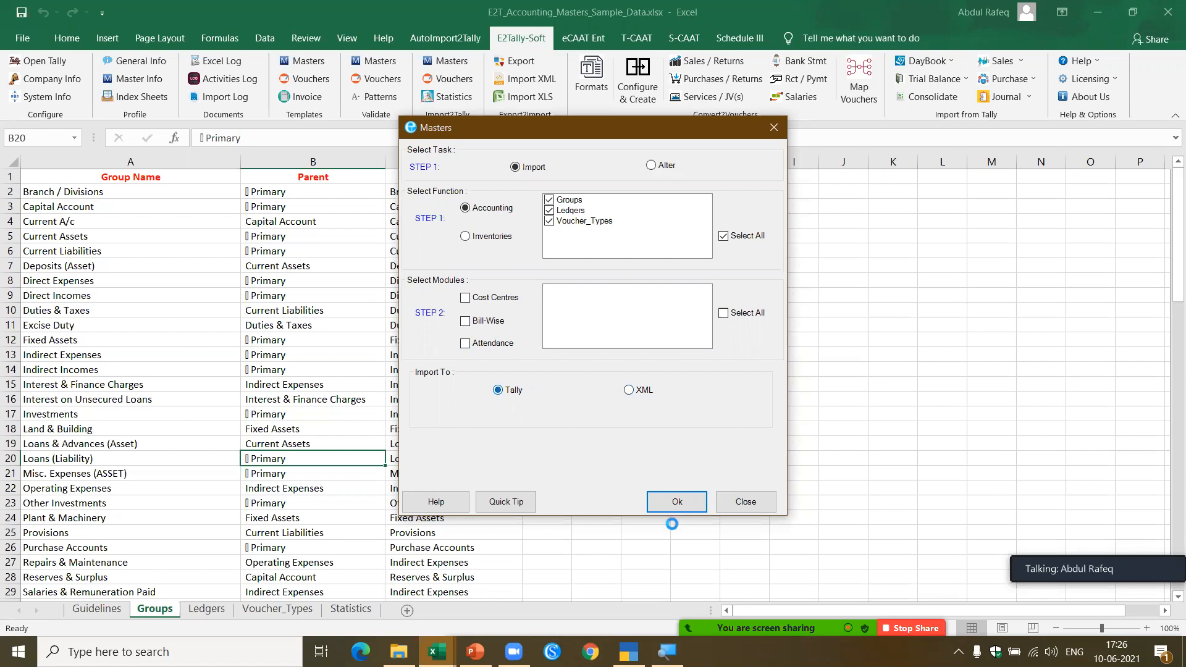
left_click(677, 504)
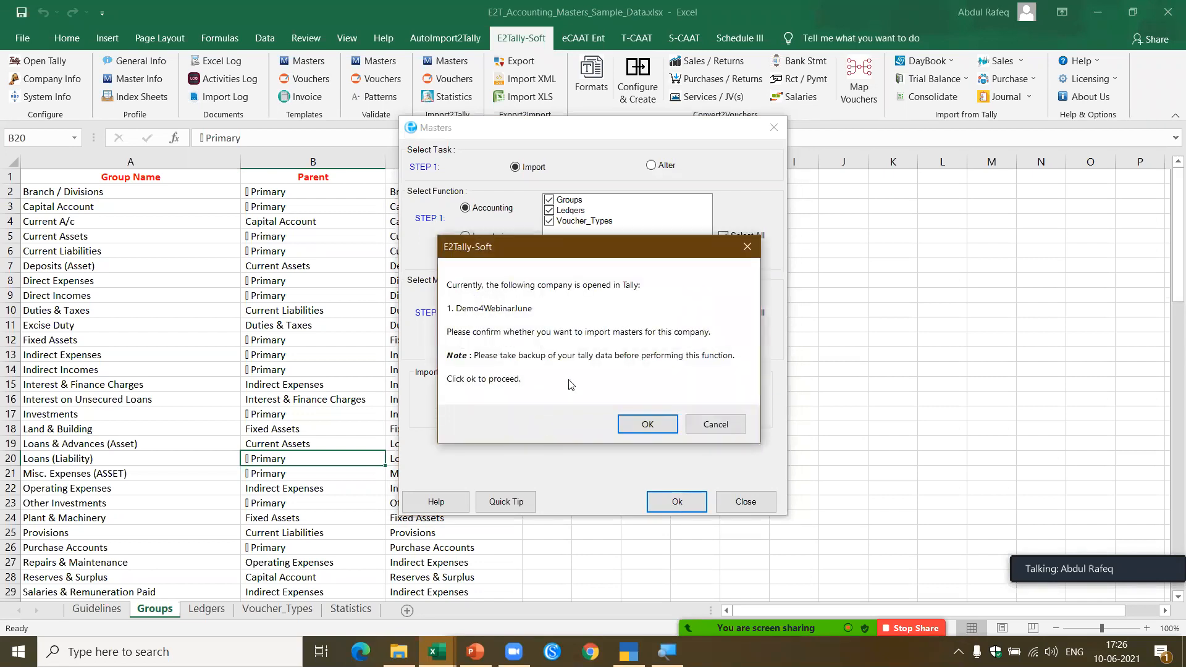
left_click(647, 425)
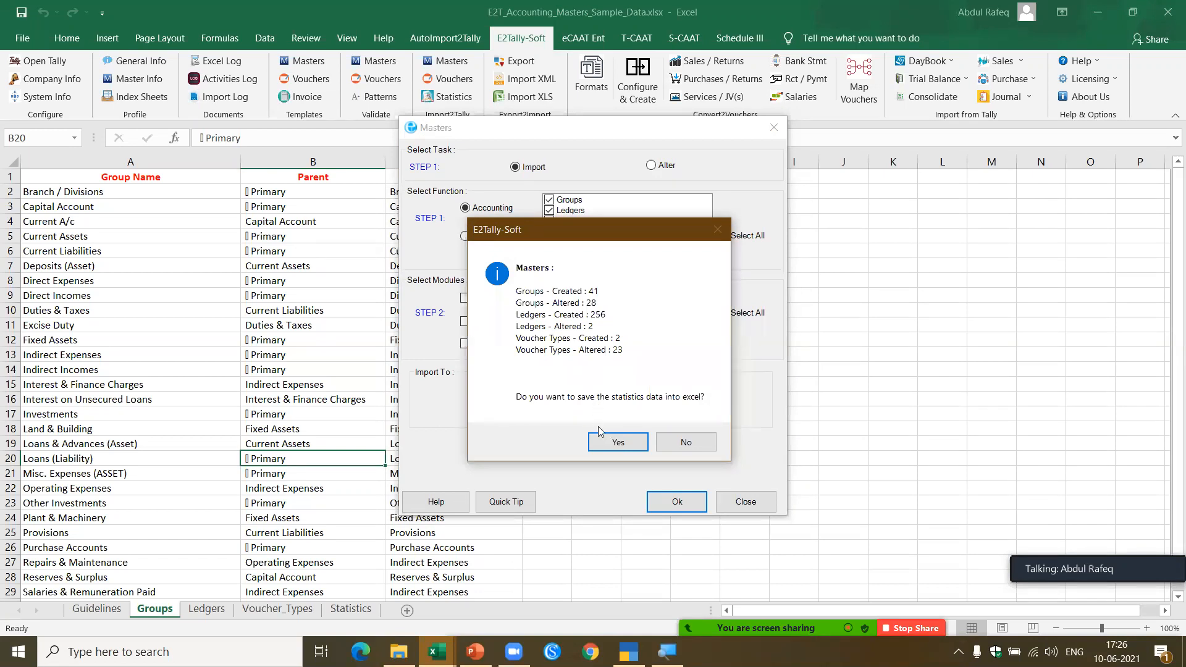
left_click(615, 444)
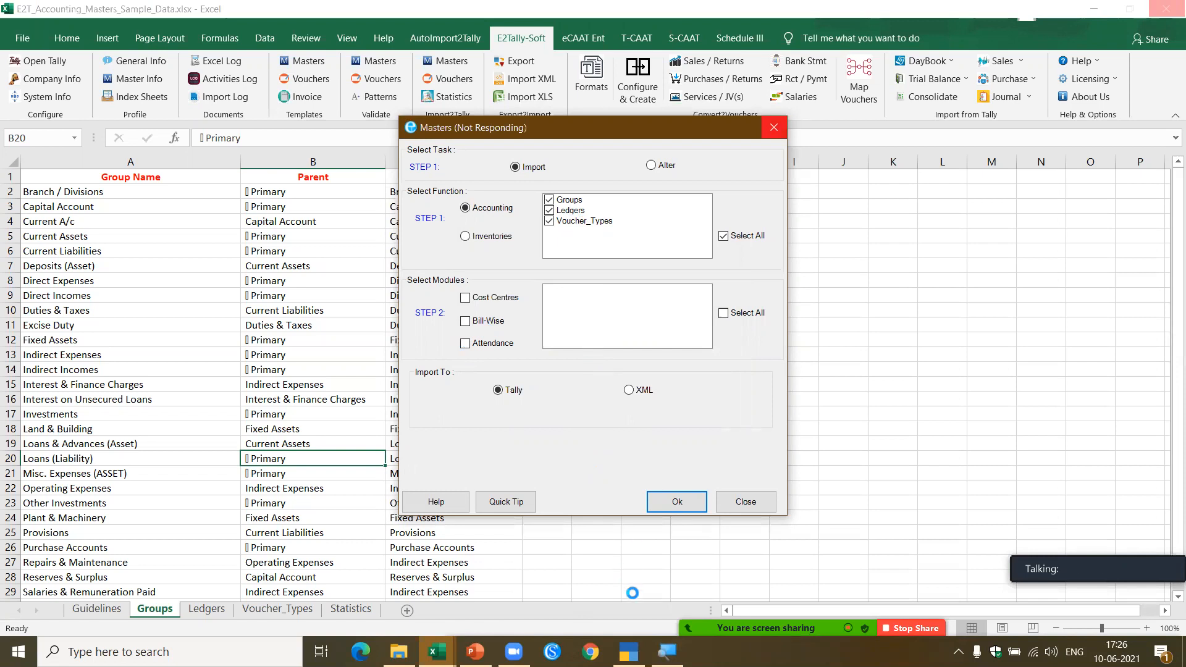
Switch to TallyPrime, open the Statistics report of Demo4WebinarJune and look into its Groups list.
left_click(628, 652)
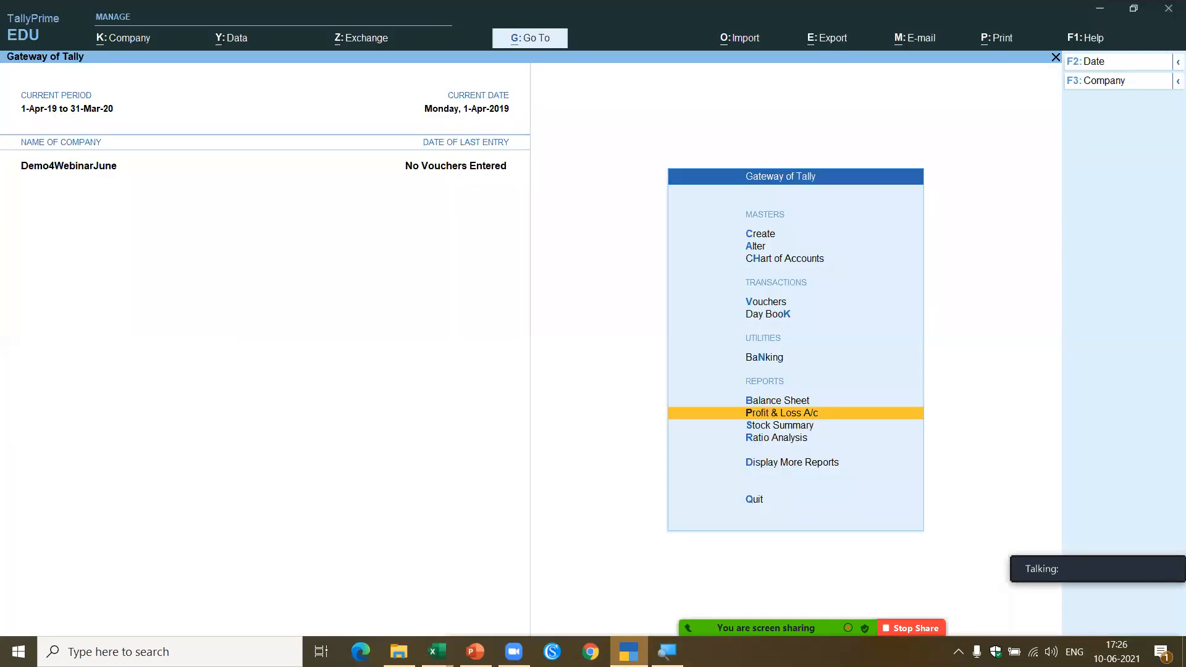
key("d")
key("s")
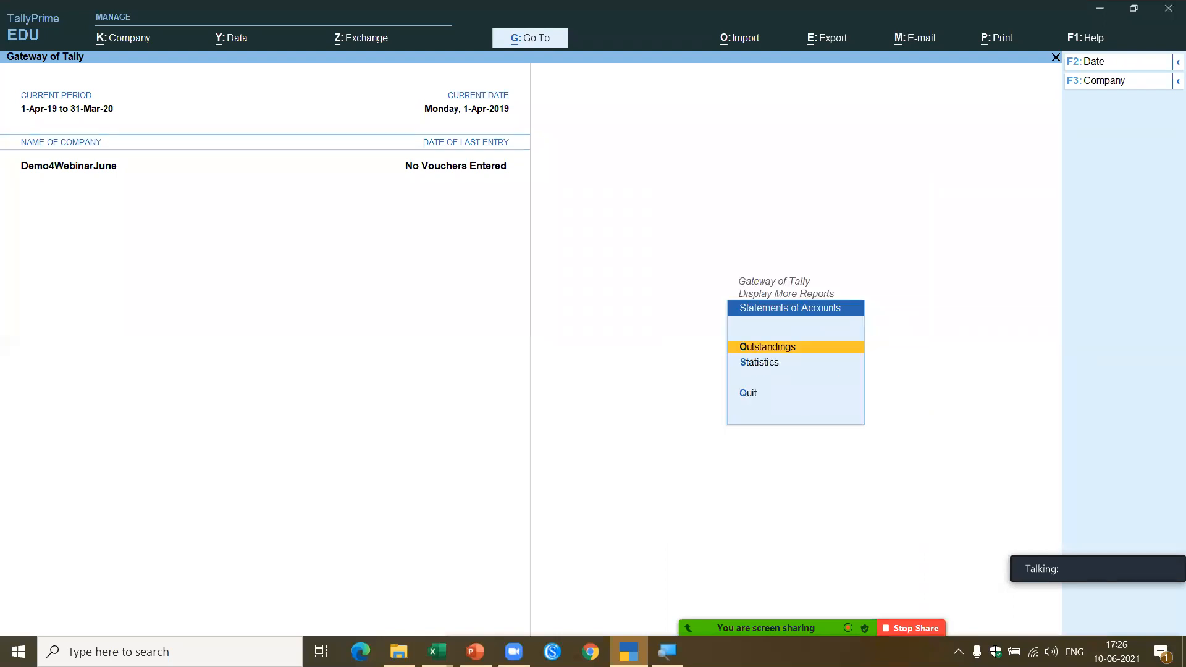
key("s")
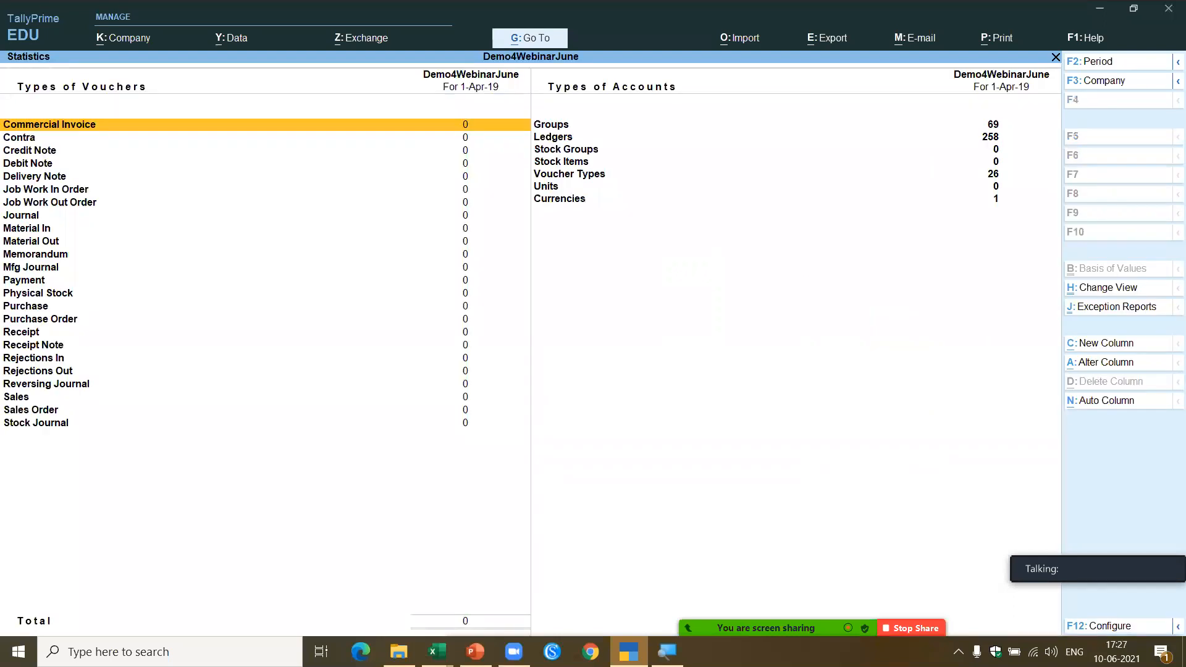
key("Right")
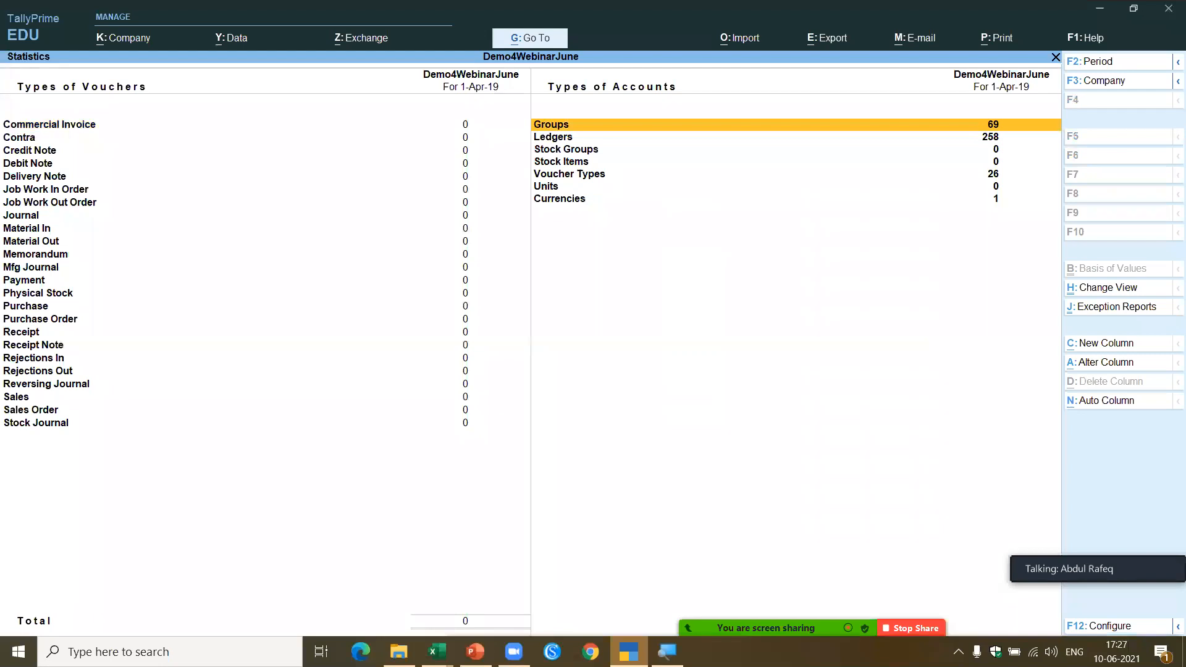
key("Return")
key("Escape")
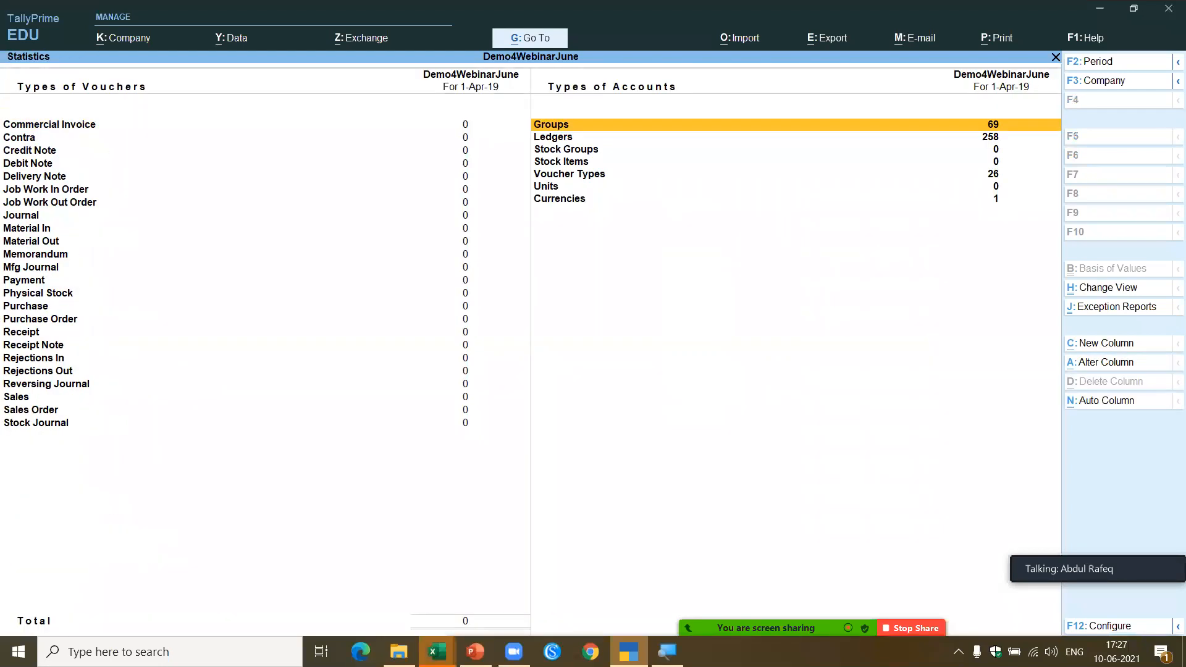
Look through the List of Ledgers from the Statistics report to examine the imported ledgers under their groups.
key("Down")
key("Return")
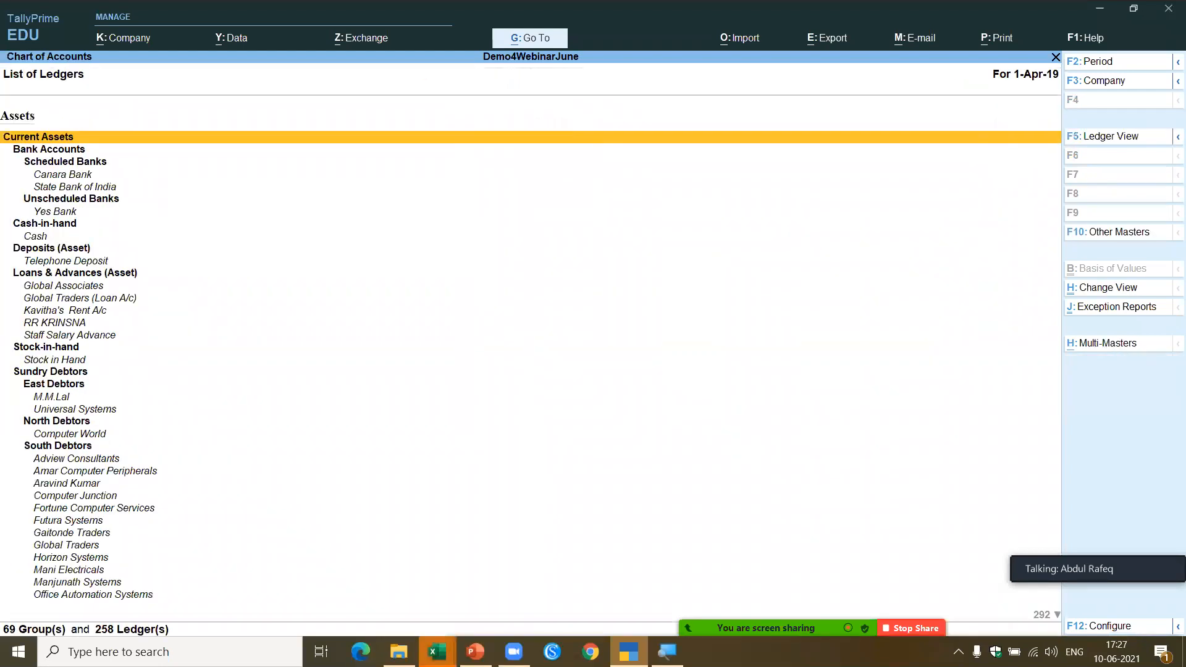
key("Down")
key("Down")
key("Down")
key("Down")
key("Down")
key("Down")
key("Down")
key("Down")
key("Down")
key("Down")
key("Down")
key("Down")
key("Down")
key("Down")
key("Down")
key("Down")
key("Down")
key("Down")
key("Down")
key("Down")
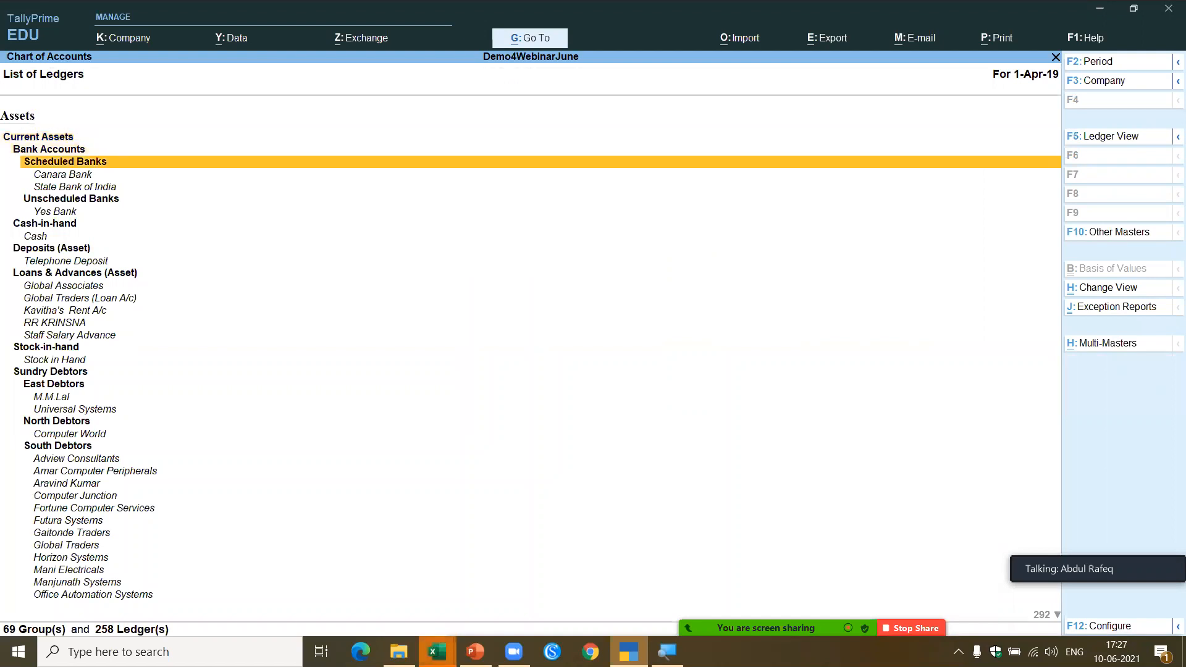
key("Down")
key("Down")
key("Down")
key("Down")
key("Down")
key("Down")
key("Down")
key("Down")
key("Down")
key("Down")
key("Down")
key("Down")
key("Down")
key("Down")
key("Down")
key("Escape")
View the List of Voucher Types from the Statistics report, then return to the Gateway of Tally.
key("Down")
key("Down")
key("Down")
key("Return")
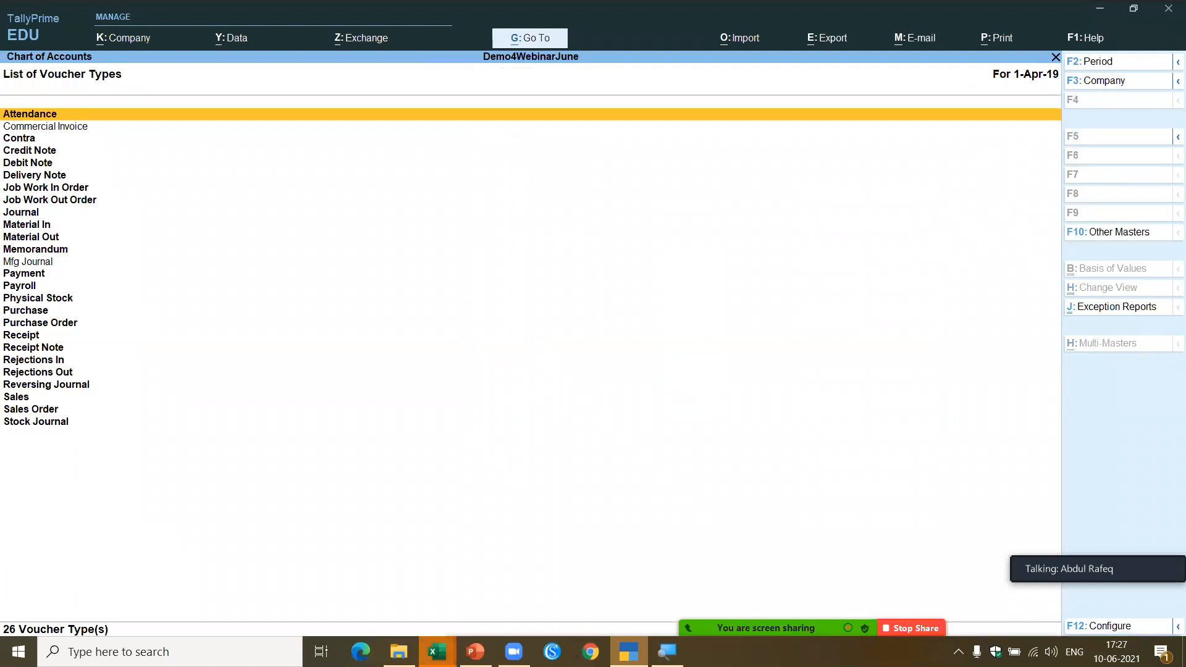
key("Escape")
key("Down")
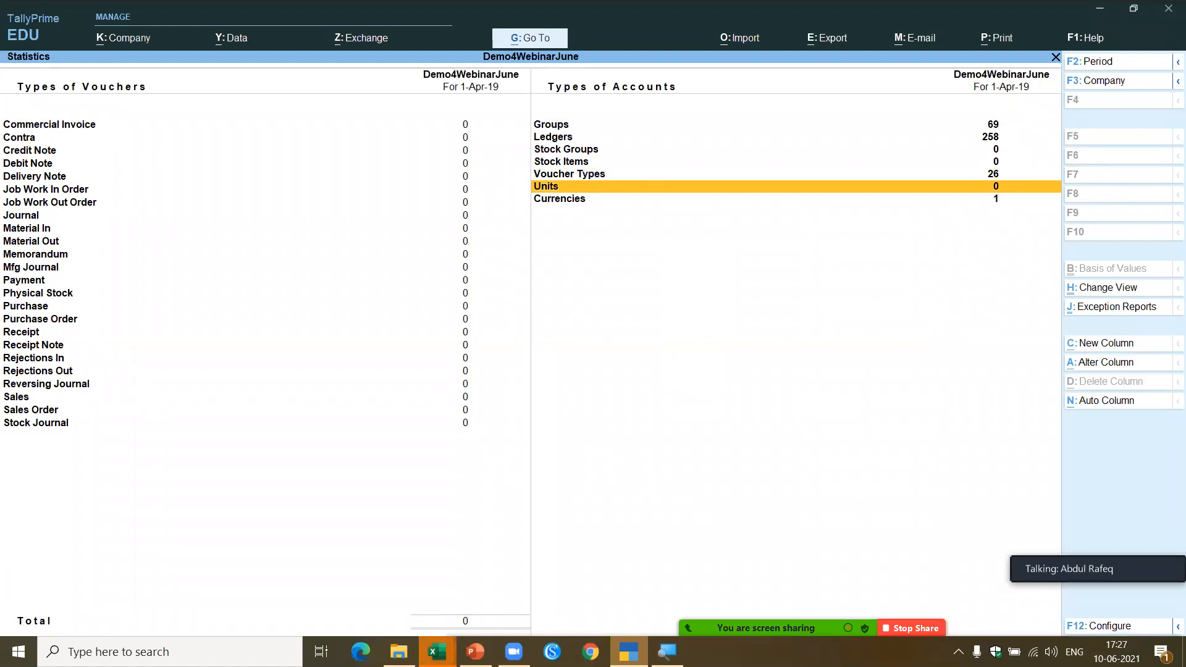
key("Escape")
key("Escape")
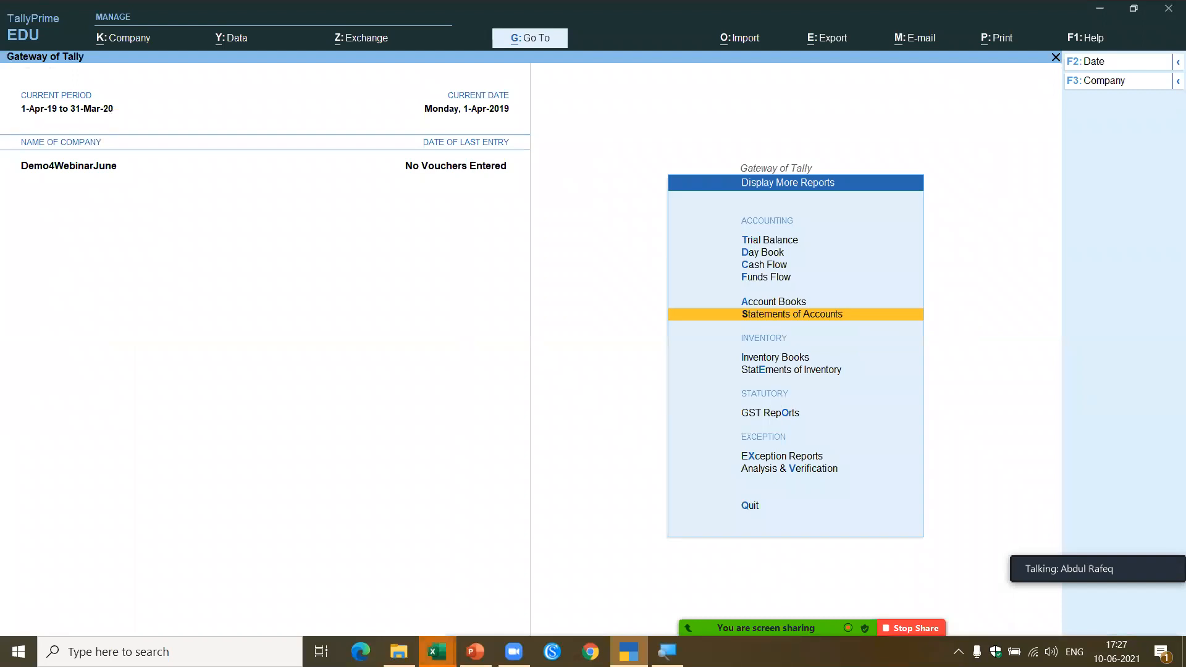
key("Escape")
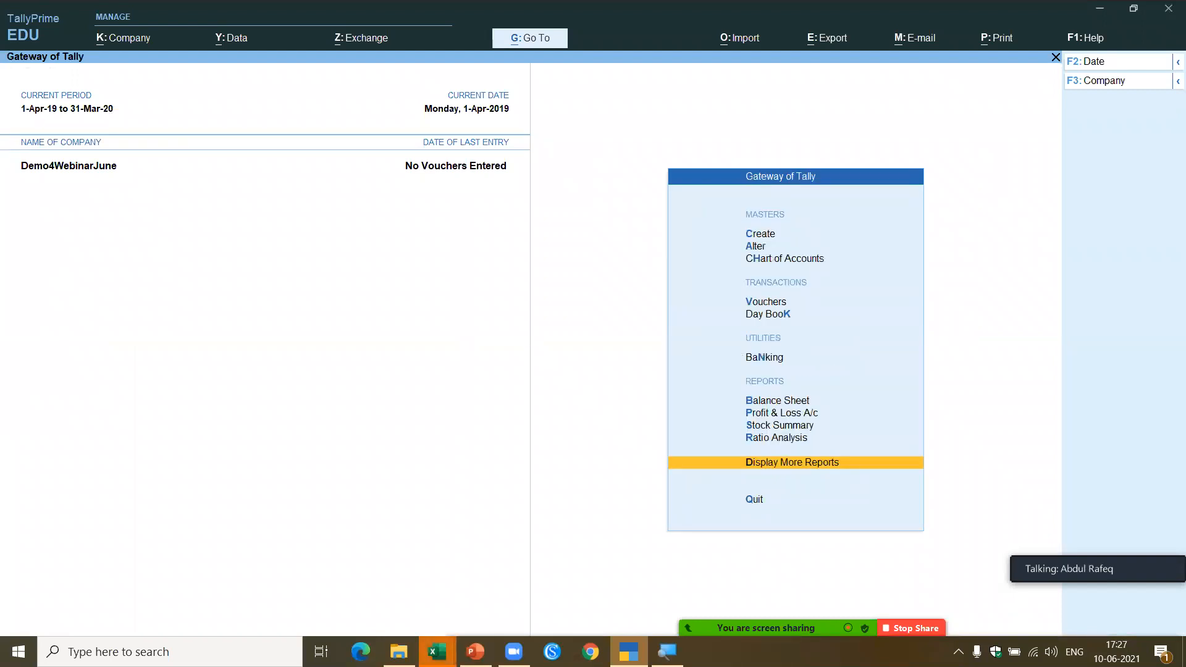
Open the Balance Sheet of Demo4WebinarJune and display it in detailed form to examine the imported opening balances.
key("b")
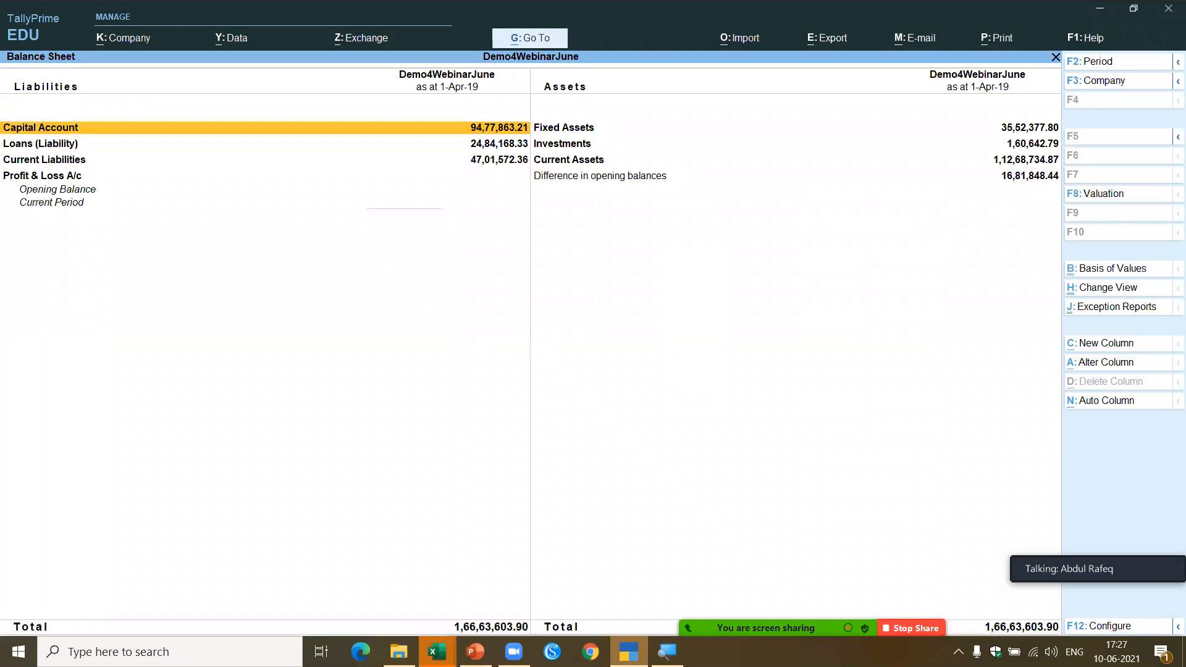
key("alt")
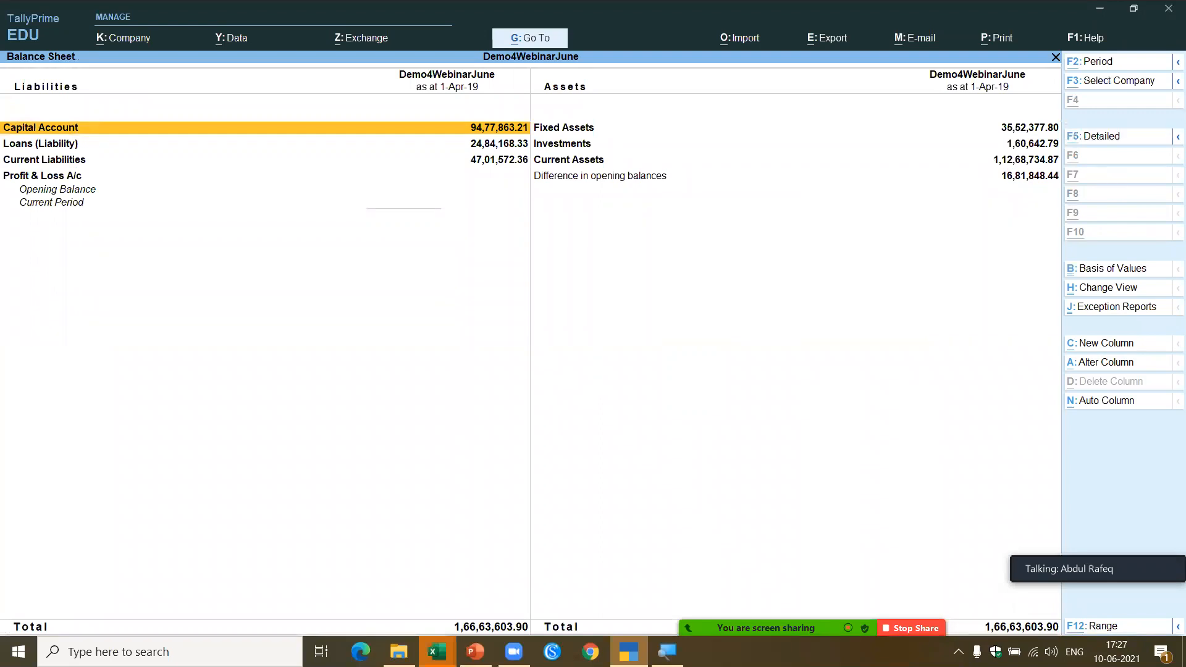
key("alt+F2")
key("Escape")
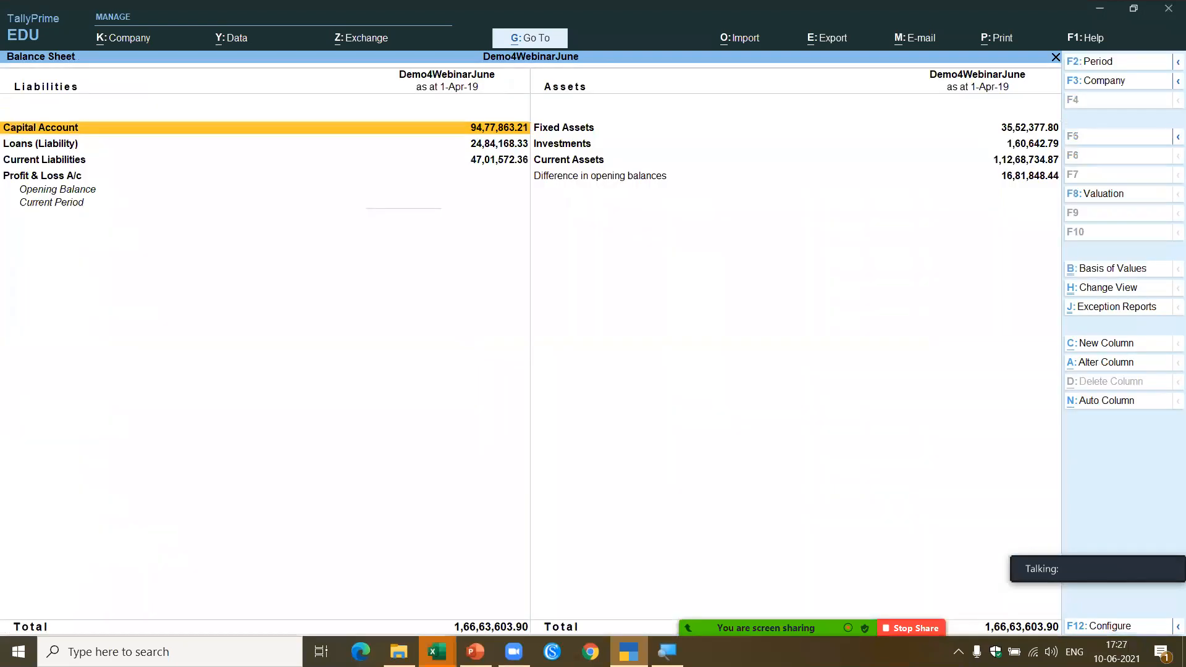
key("alt+F5")
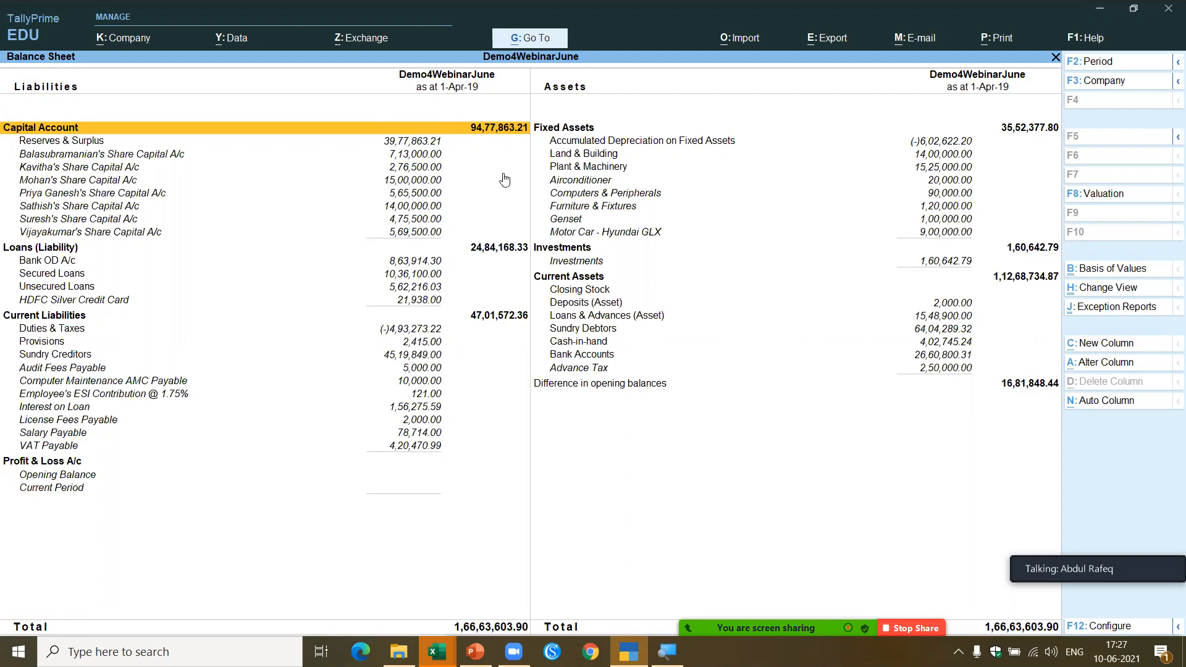
Switch to the masters workbook in Excel and review the Ledgers sheet's opening balances and the Statistics1 sheet.
key("alt+Tab")
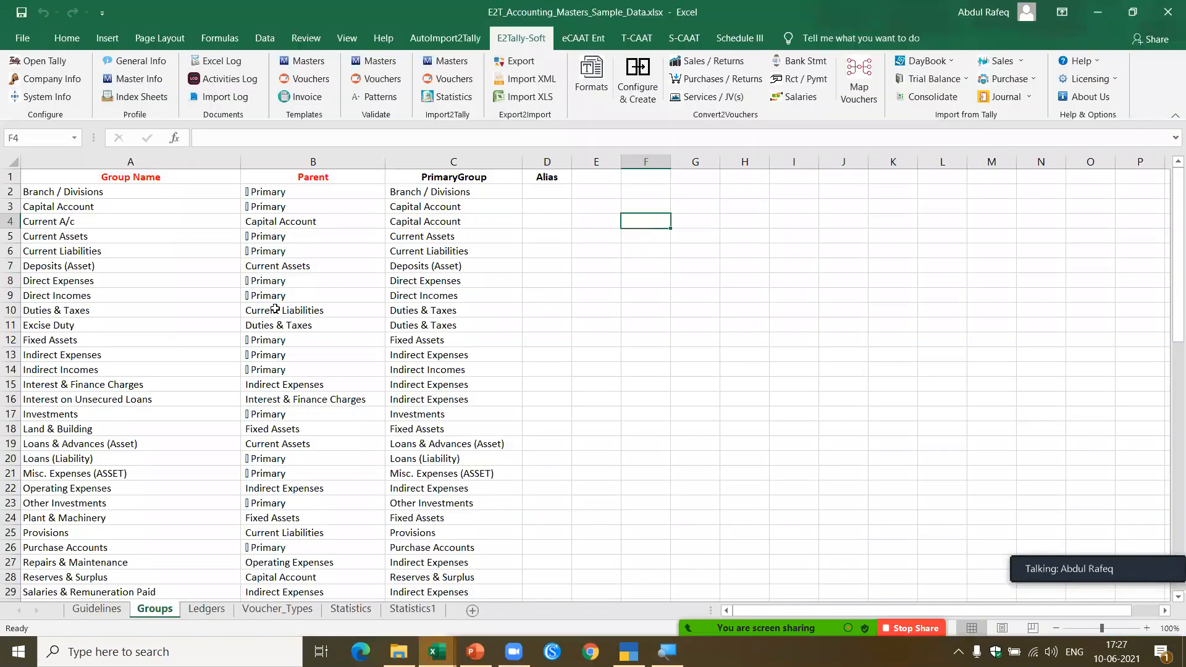
left_click(275, 310)
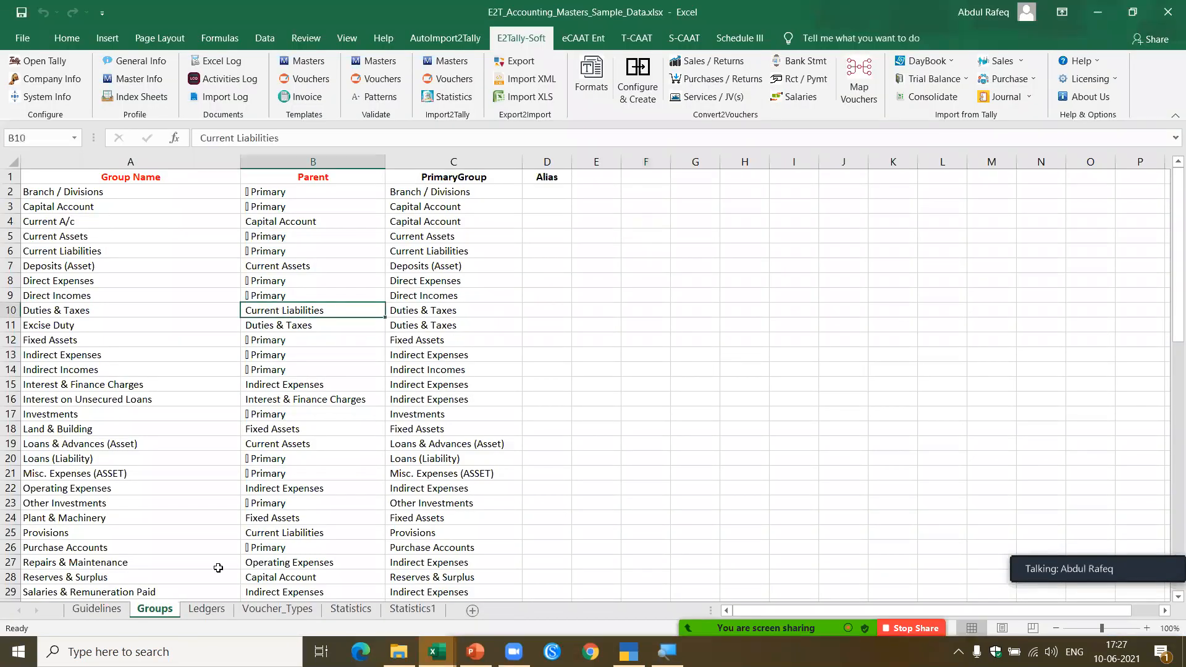
left_click(206, 610)
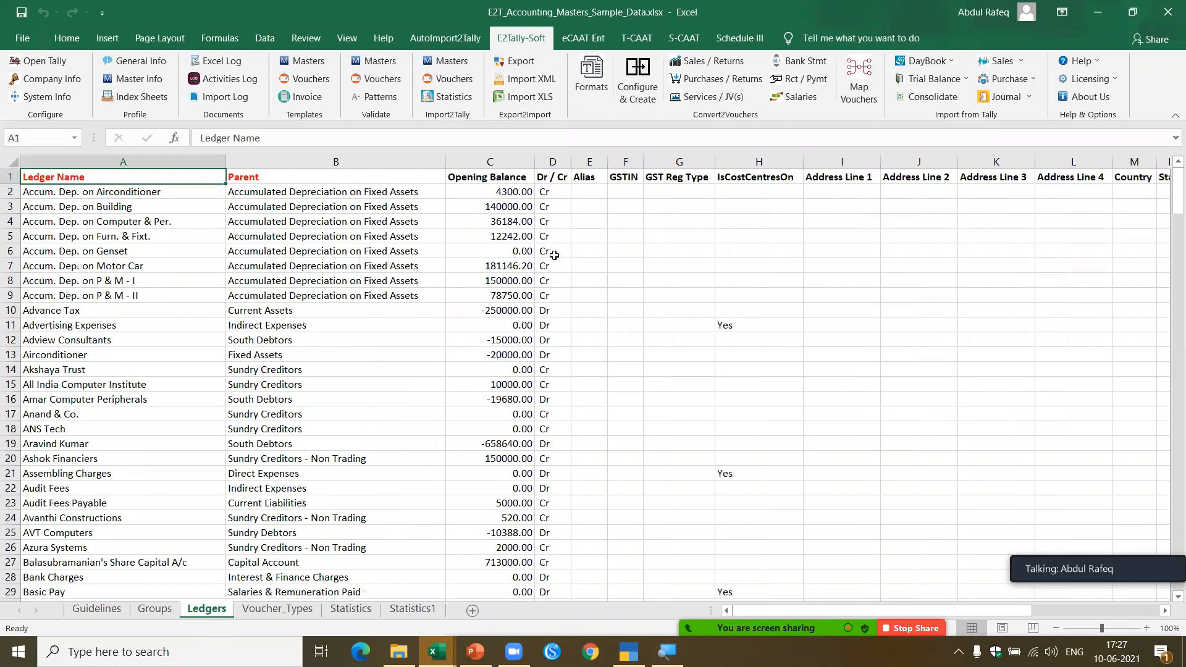
left_click(506, 189)
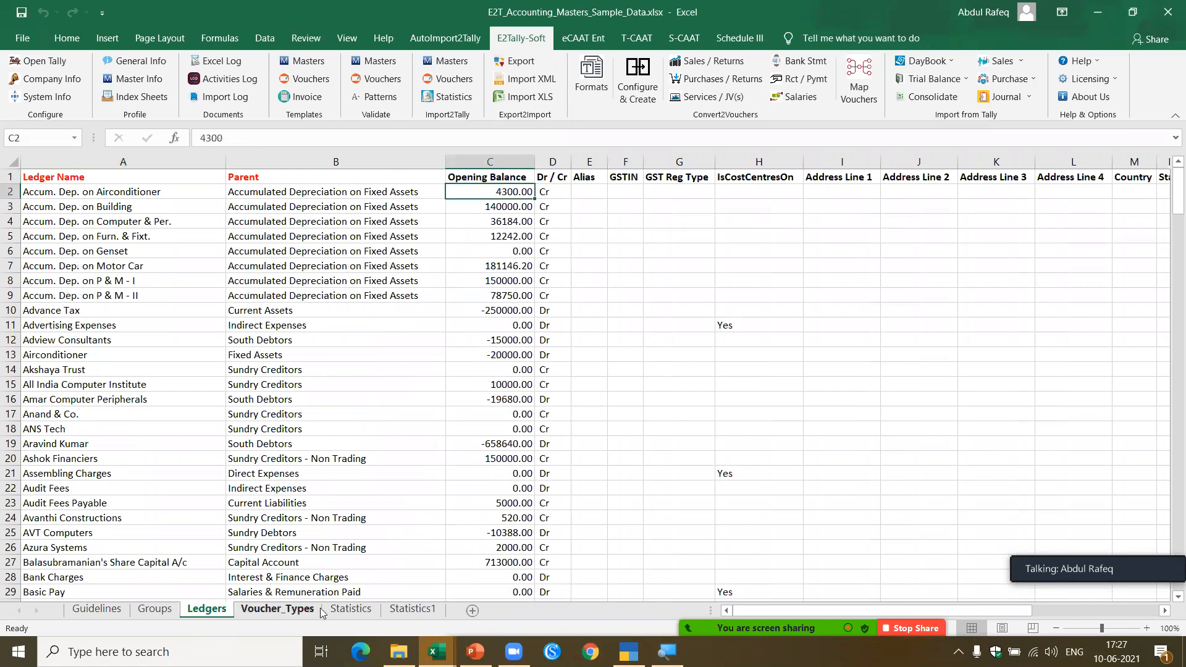
left_click(418, 611)
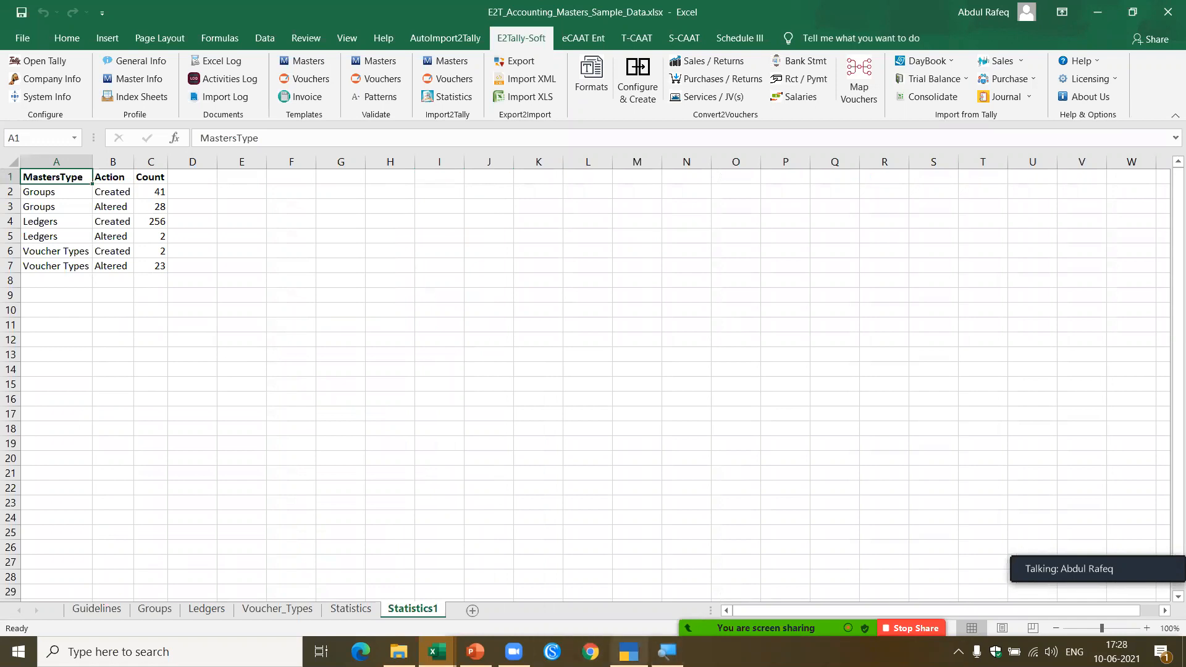
Switch back to TallyPrime, check the Profit & Loss A/c of Demo4WebinarJune and return to the Gateway of Tally.
left_click(628, 651)
key("Escape")
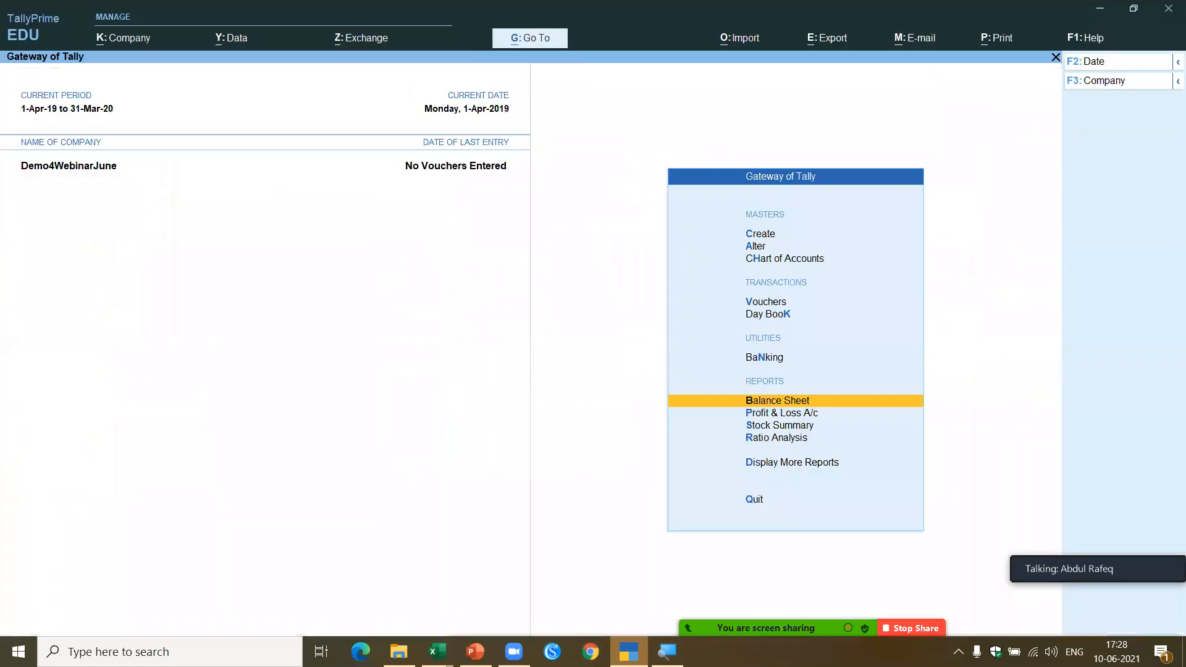
key("Down")
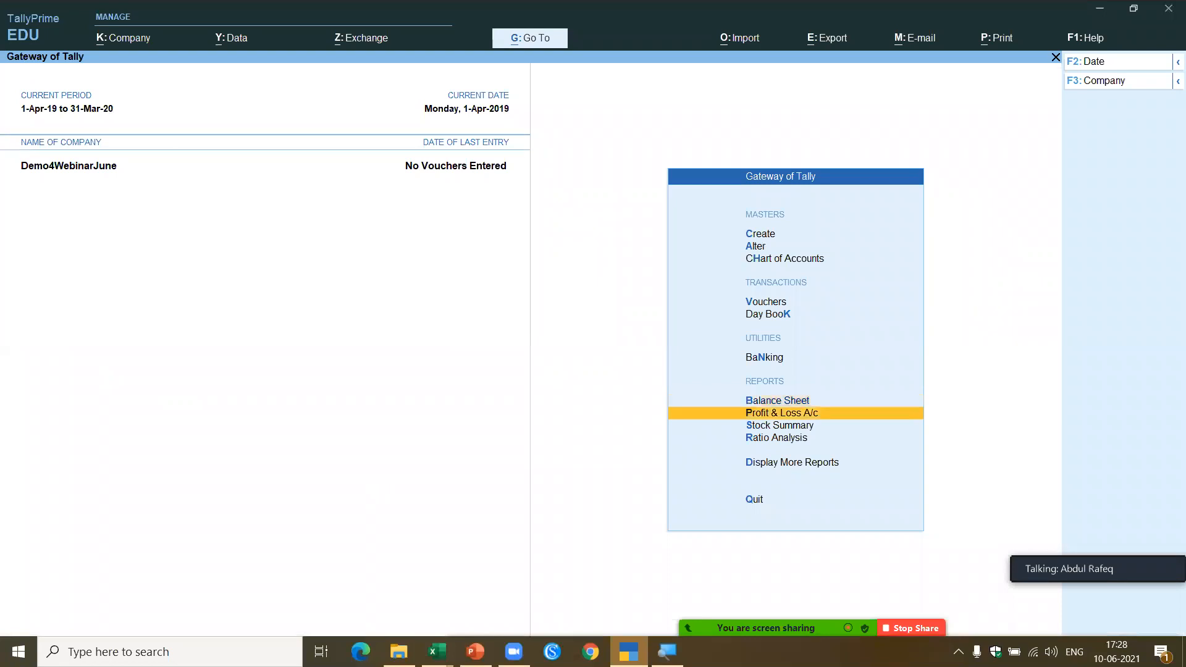
key("Return")
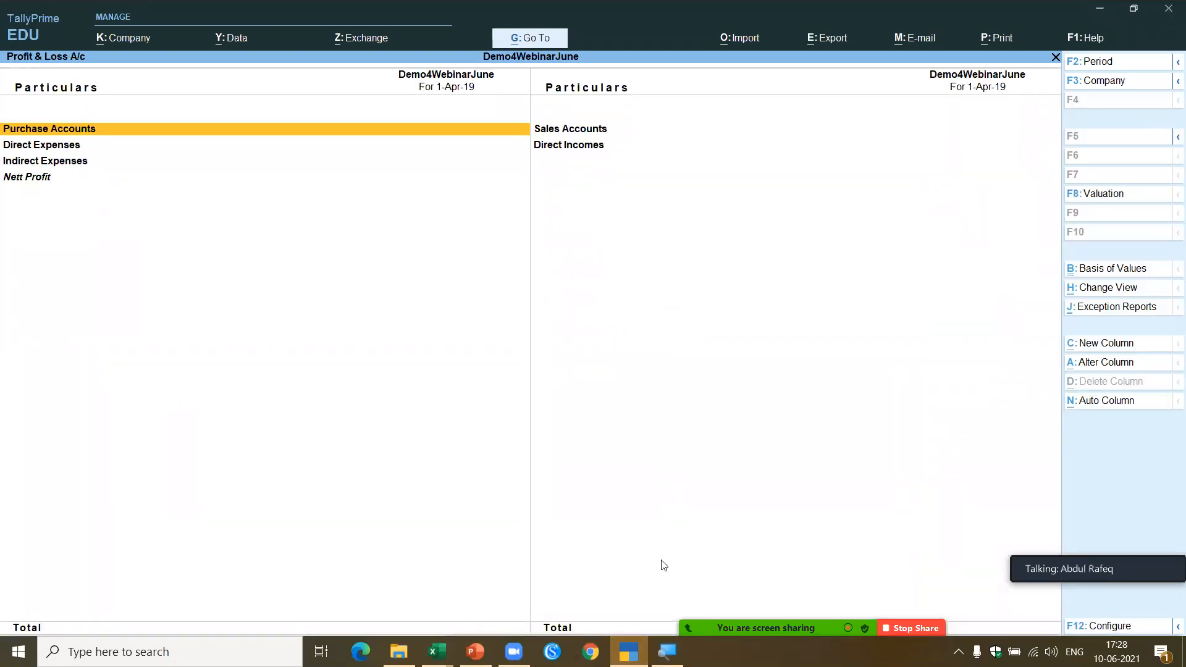
key("Escape")
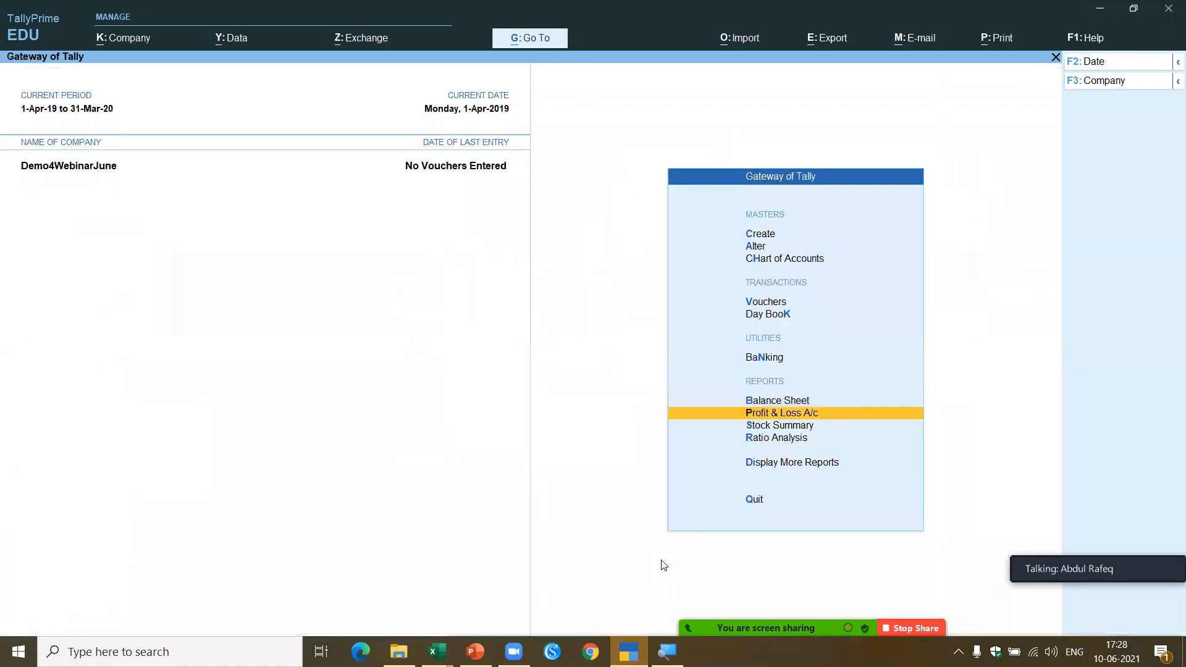
Open the company features of Demo4WebinarJune, review the accounting, inventory and GST settings, and decline acceptance to continue editing.
key("F11")
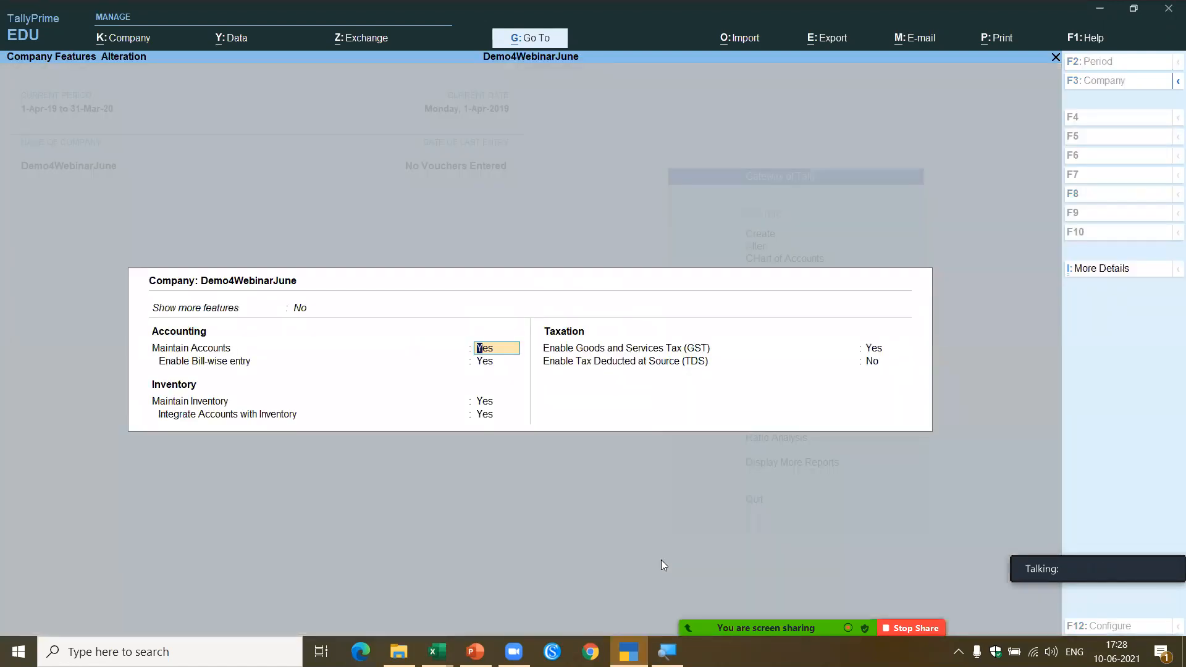
key("Return")
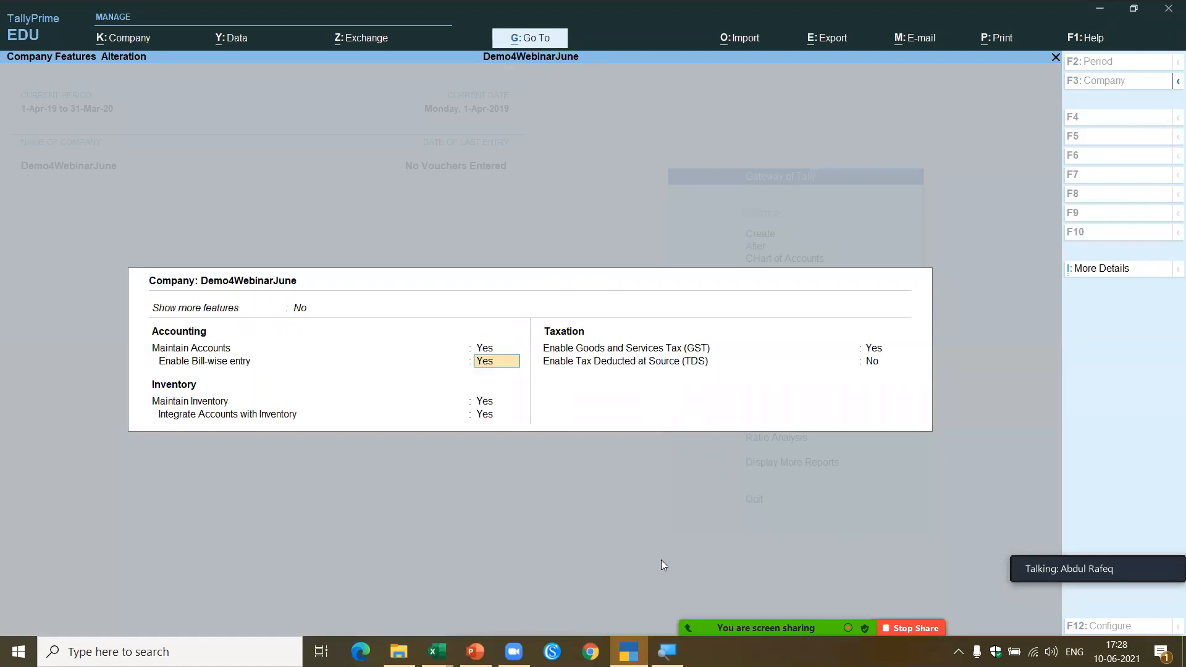
key("Return")
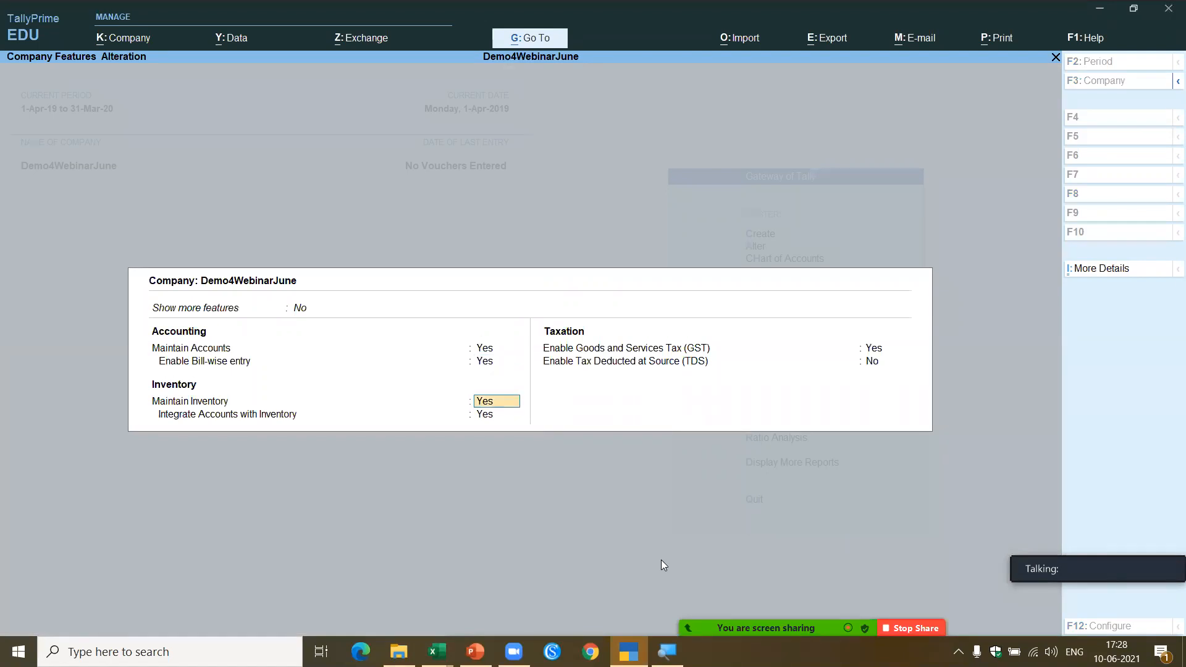
key("Return")
key("Return")
key("Return")
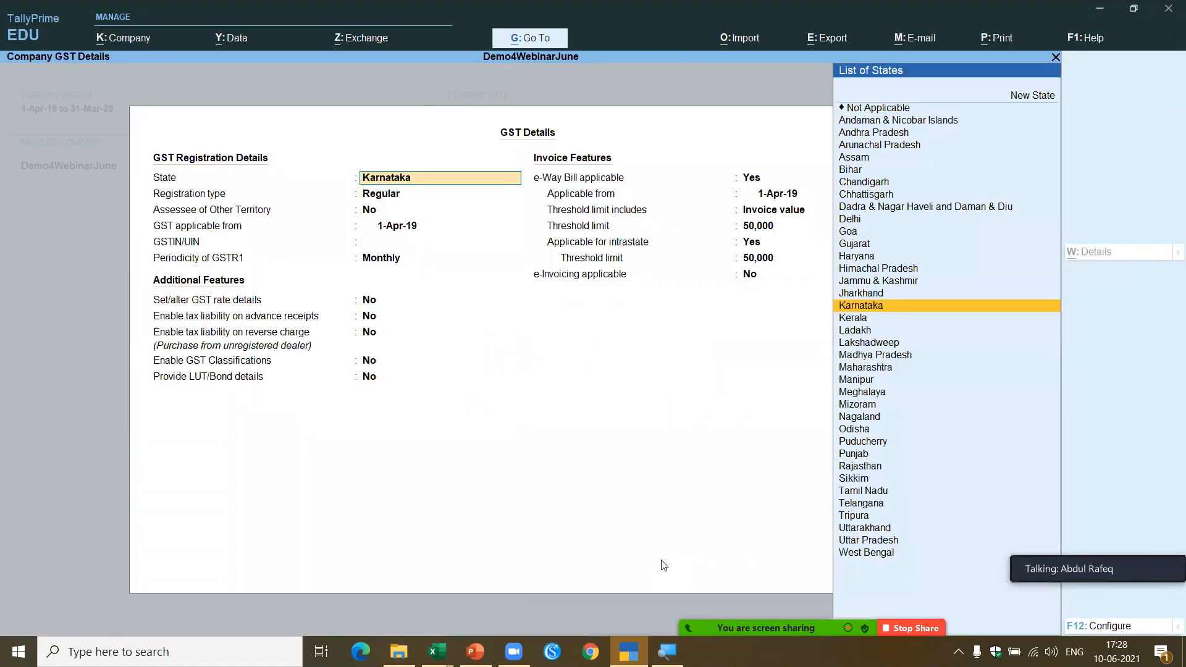
key("ctrl+a")
key("Return")
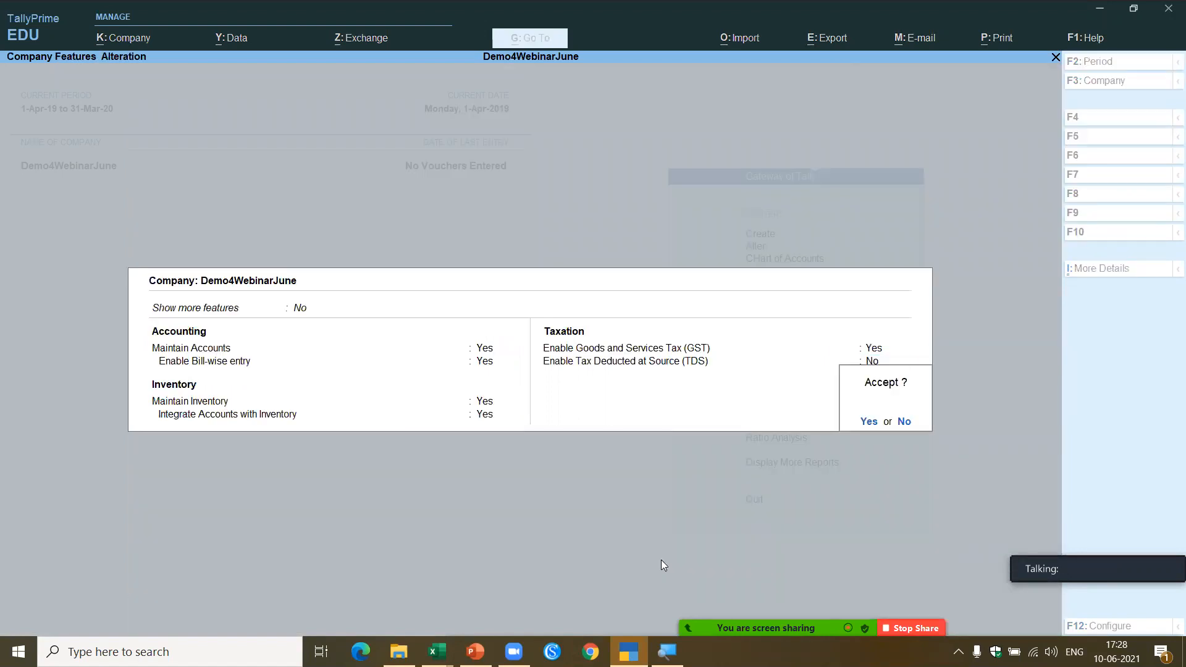
key("n")
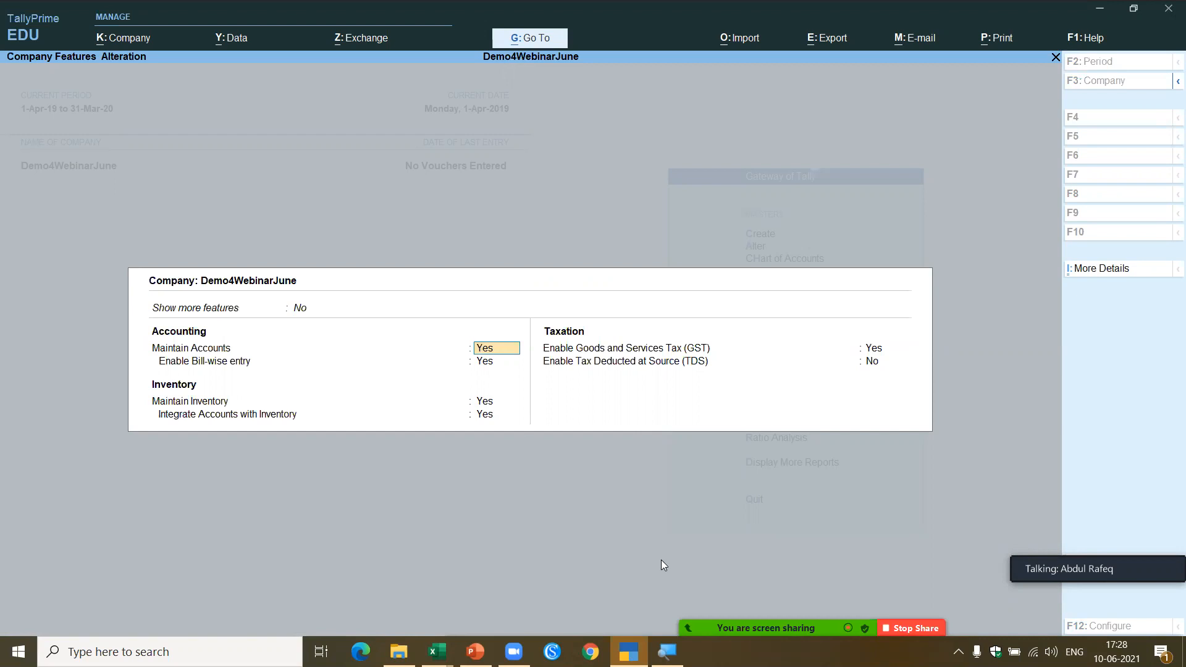
Set Maintain Inventory to No, keep the GST details as they are, and save the company features.
key("Return")
key("Return")
key("n")
key("Return")
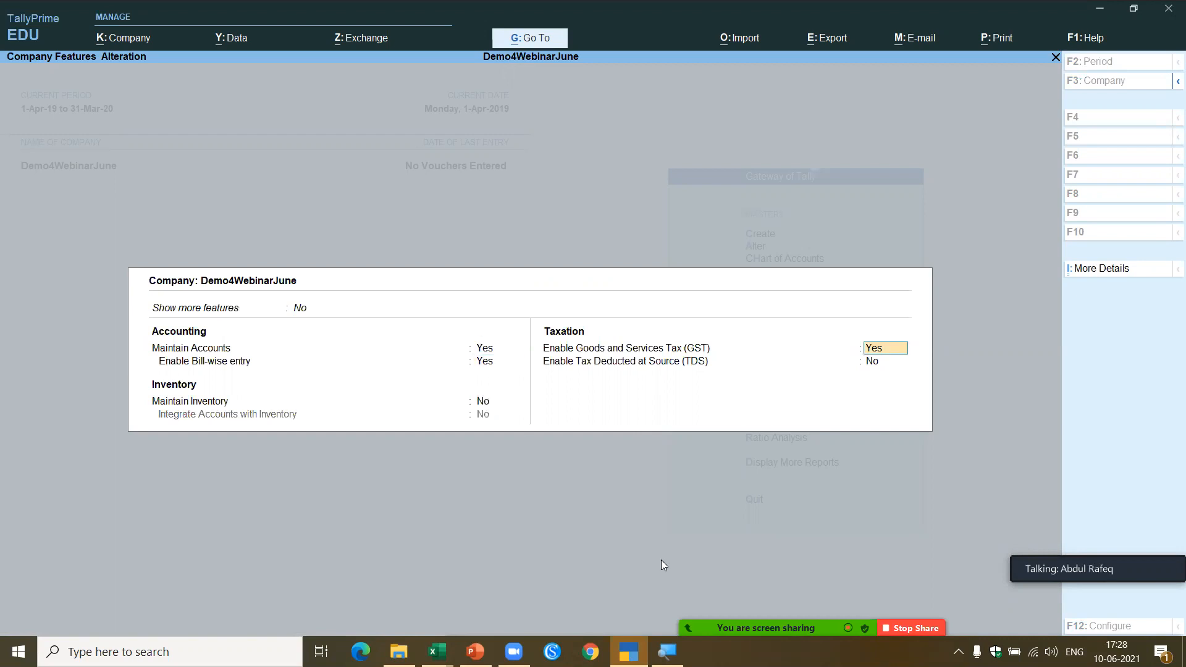
key("Return")
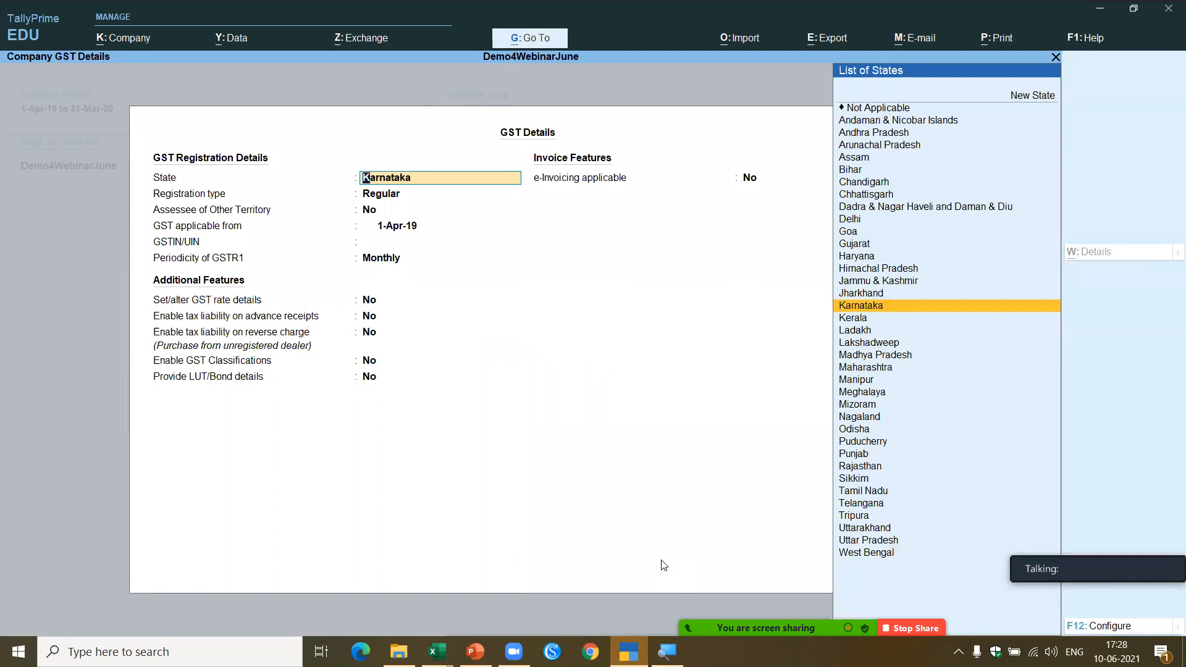
key("ctrl+a")
key("Return")
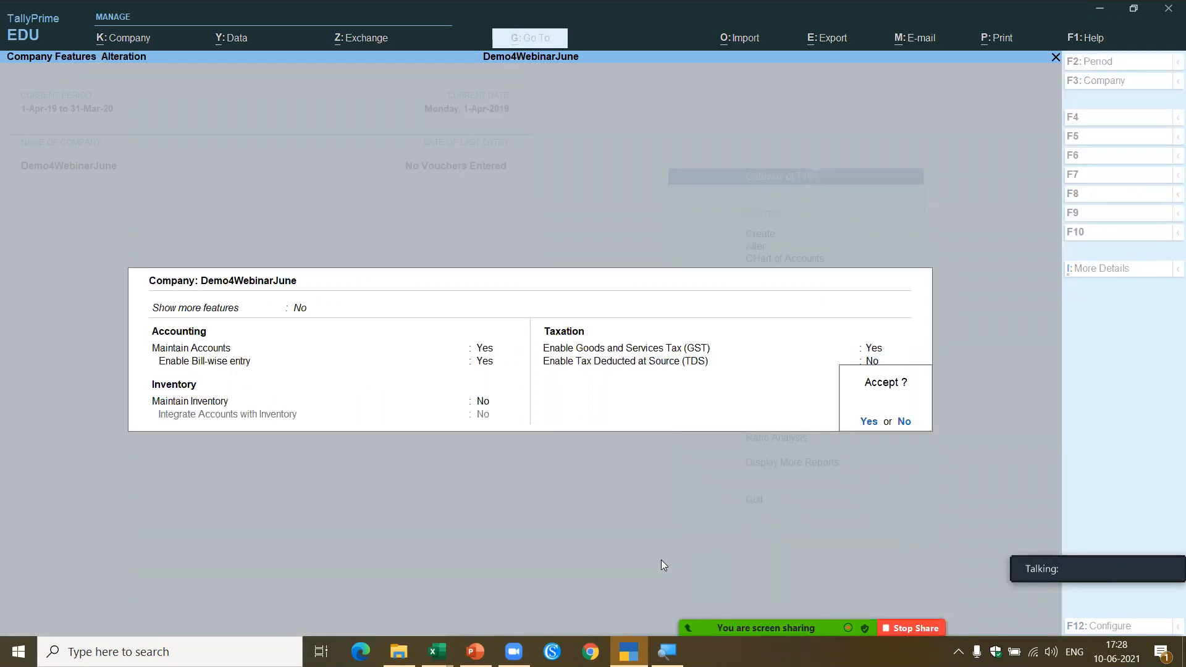
key("Return")
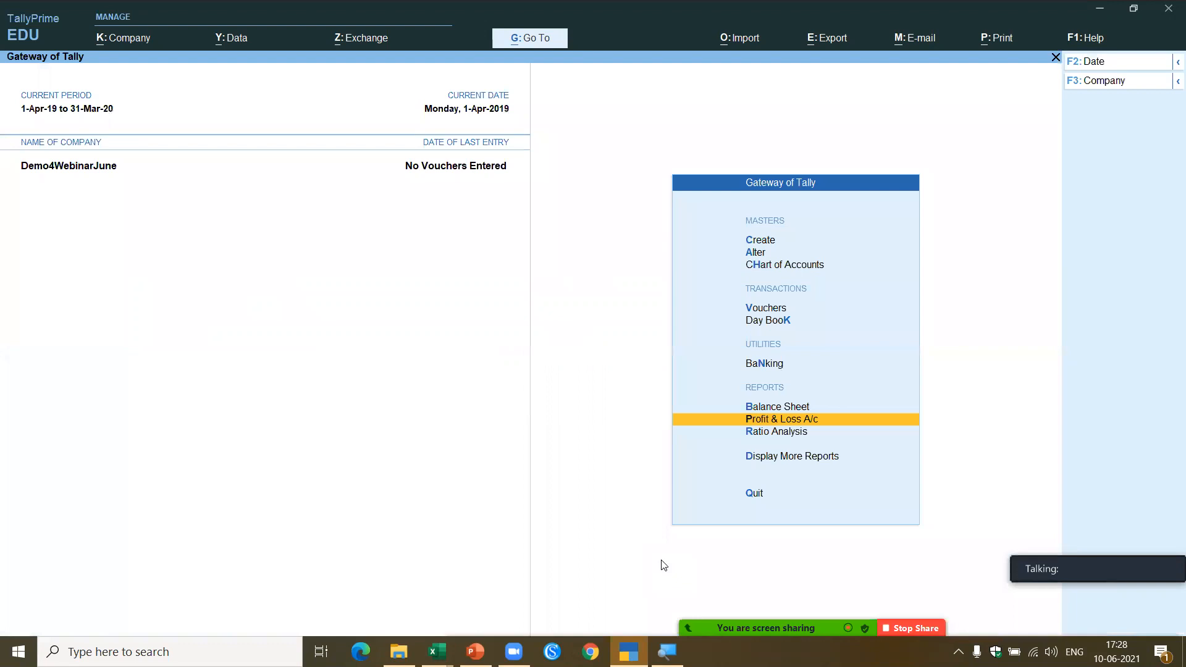
Check the Profit & Loss A/c and the detailed Balance Sheet with inventory switched off, and return to the Gateway of Tally.
key("Return")
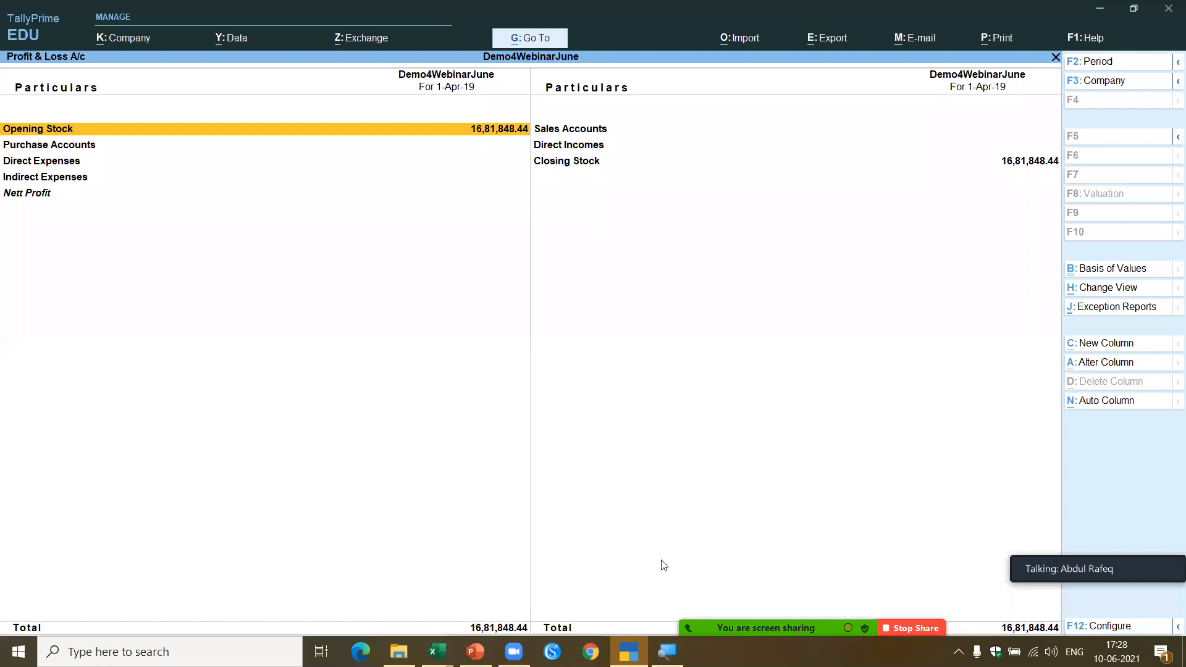
key("Escape")
key("Up")
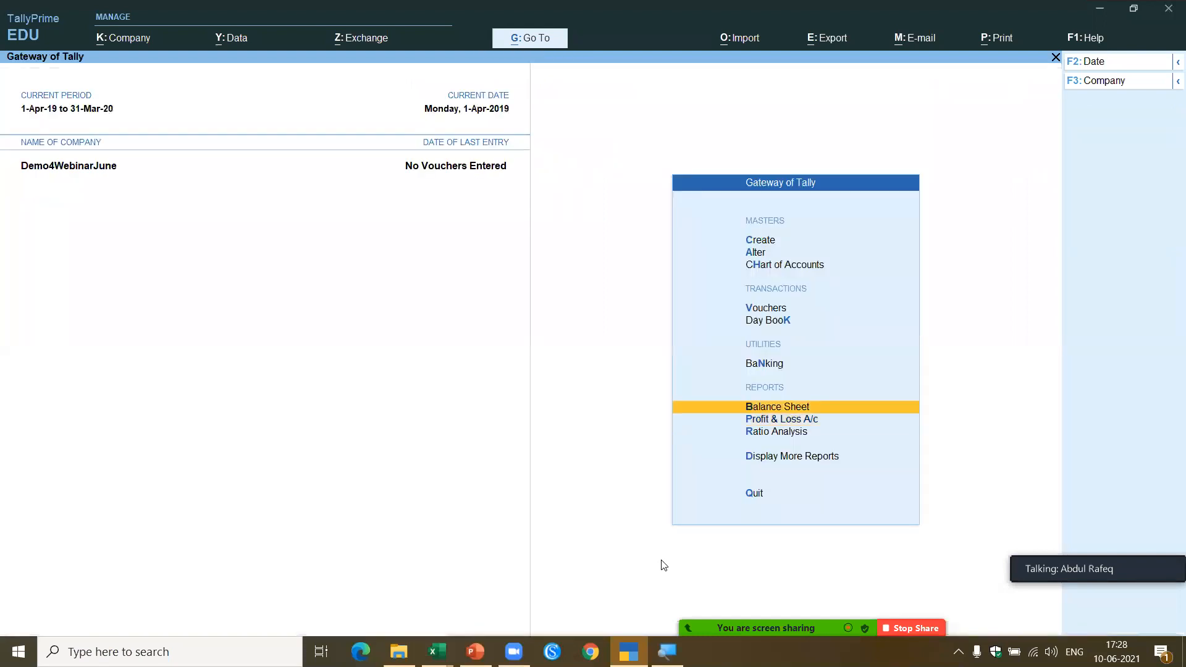
key("Return")
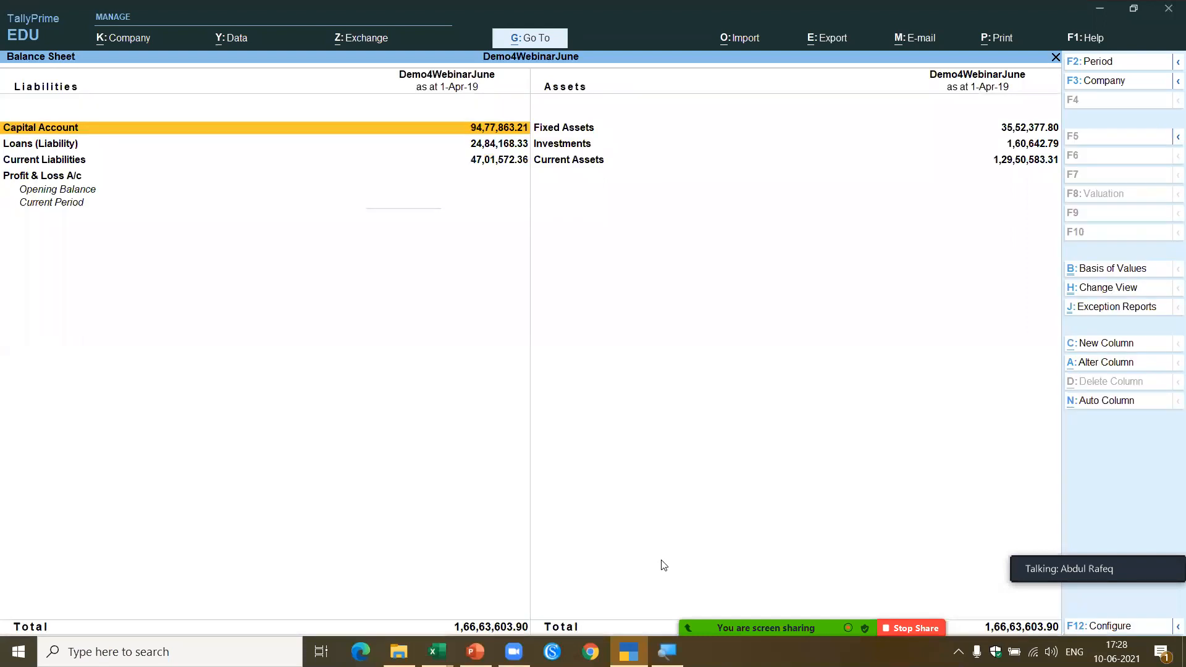
key("alt+F5")
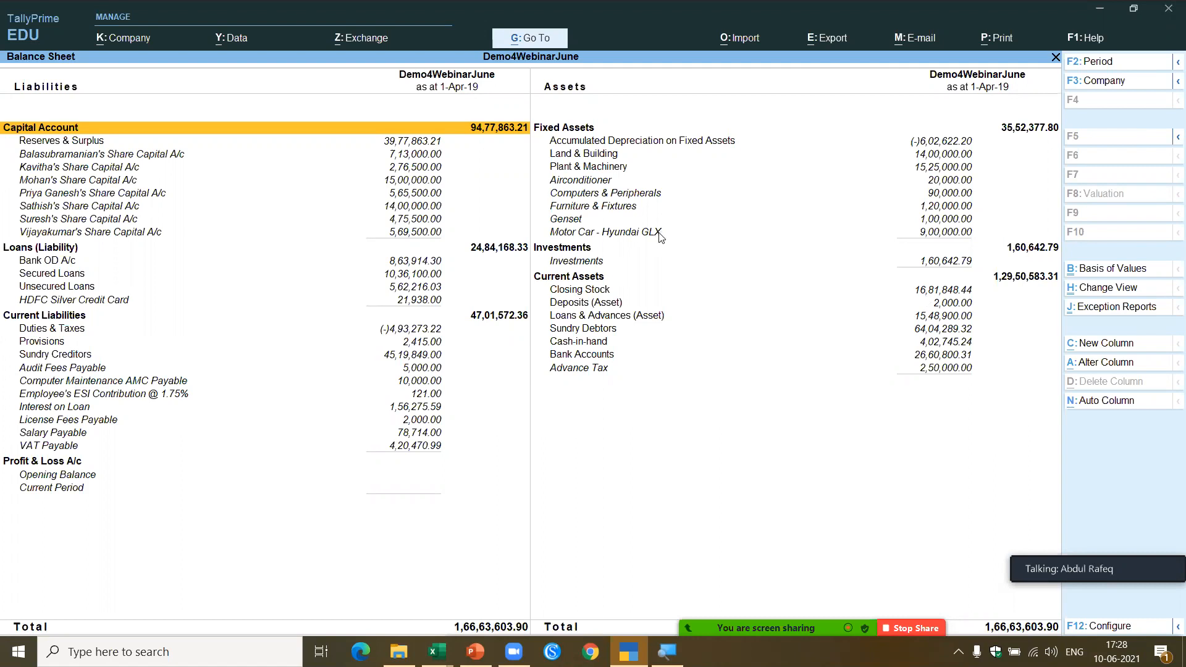
key("Escape")
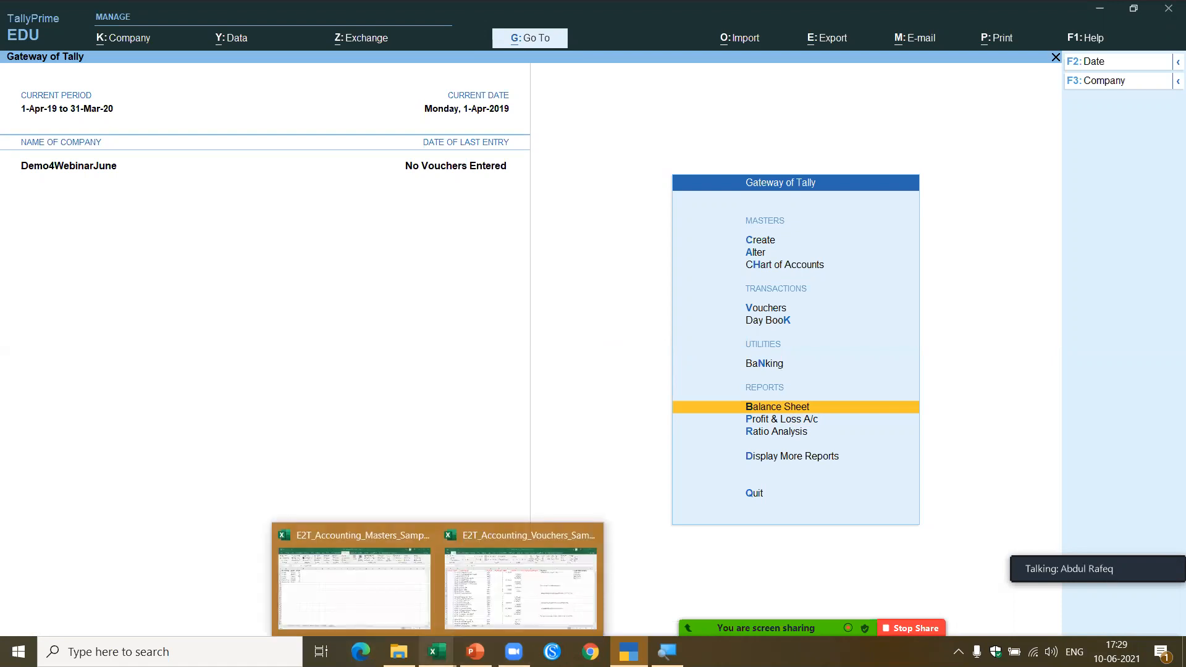
Switch to the E2T_Accounting_Vouchers_Sample_Data workbook in Excel and examine the All_Vouchers sheet from its first to its last record.
right_click(437, 652)
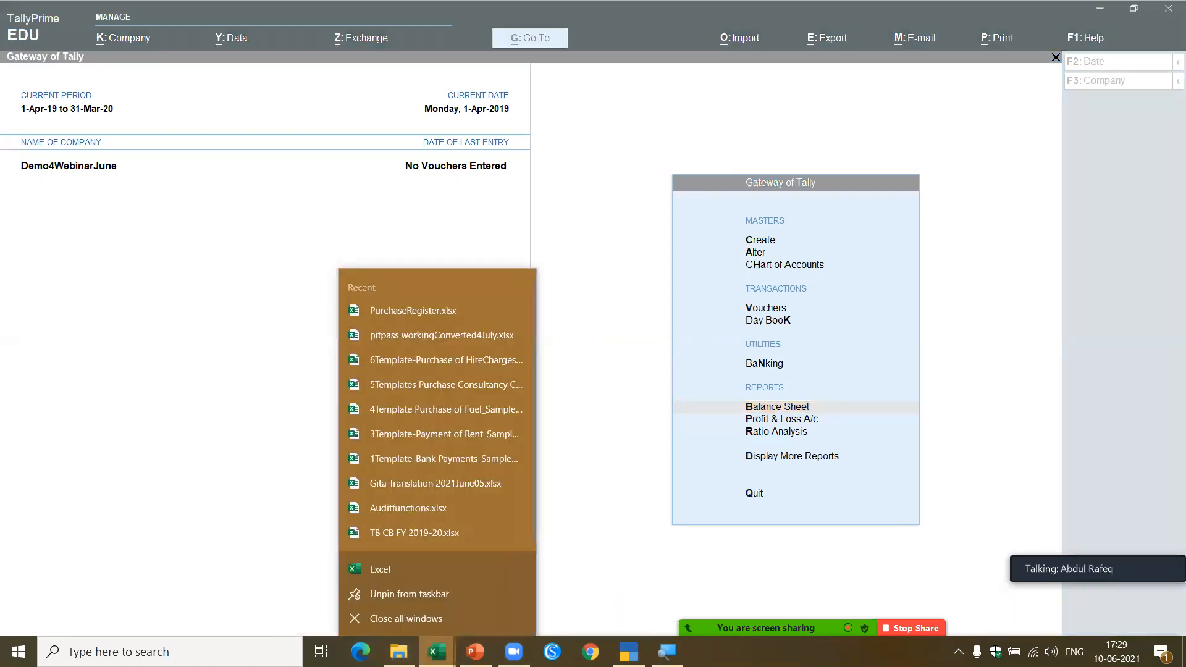
left_click(437, 652)
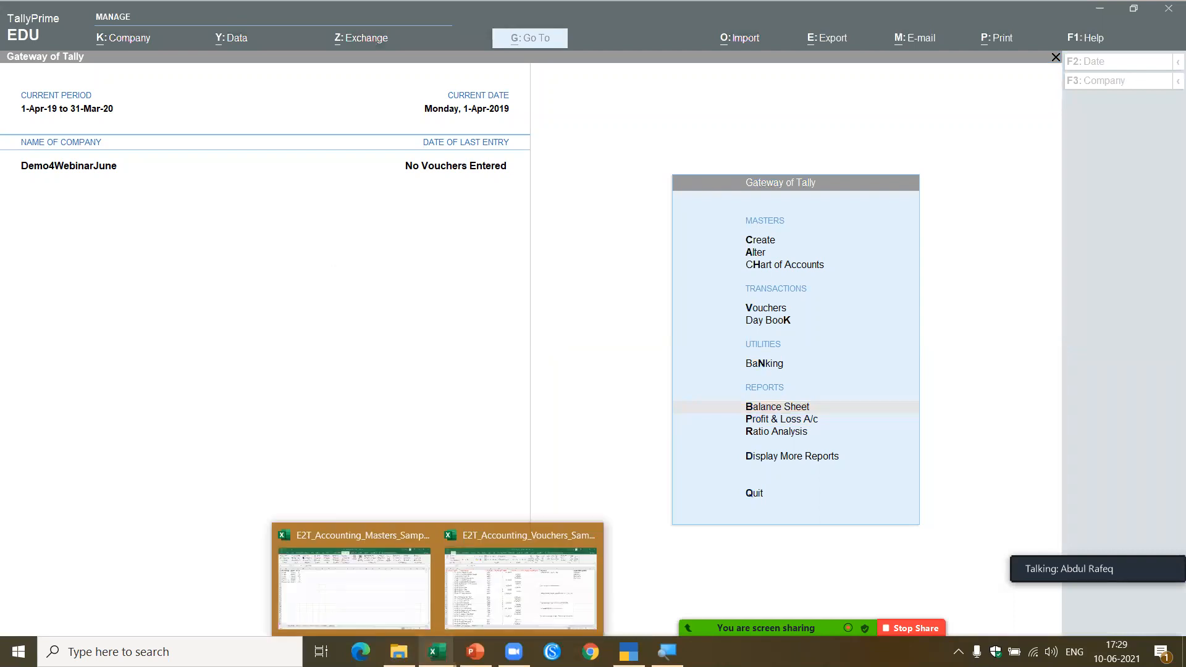
left_click(391, 563)
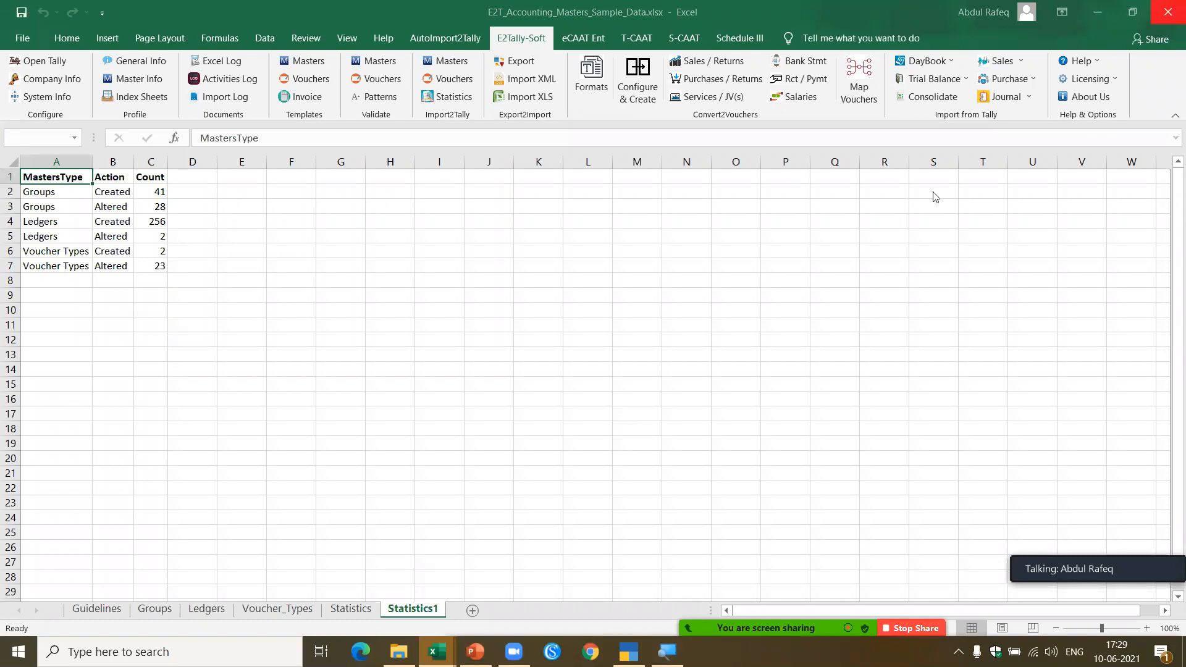
left_click(591, 346)
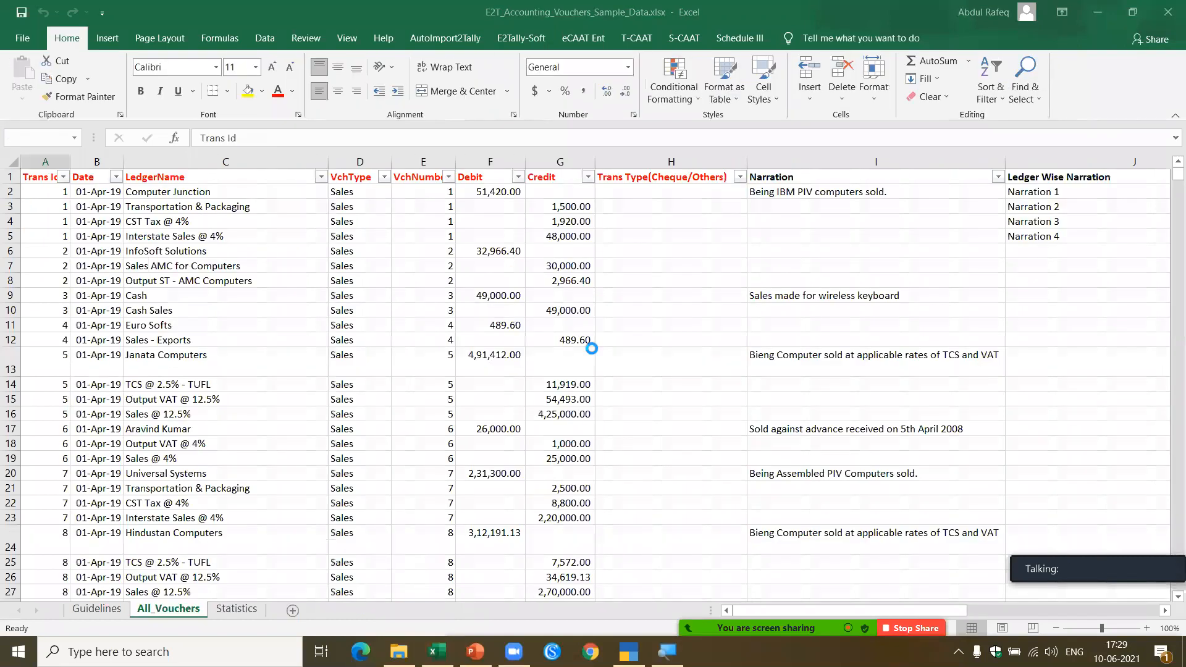
left_click(176, 234)
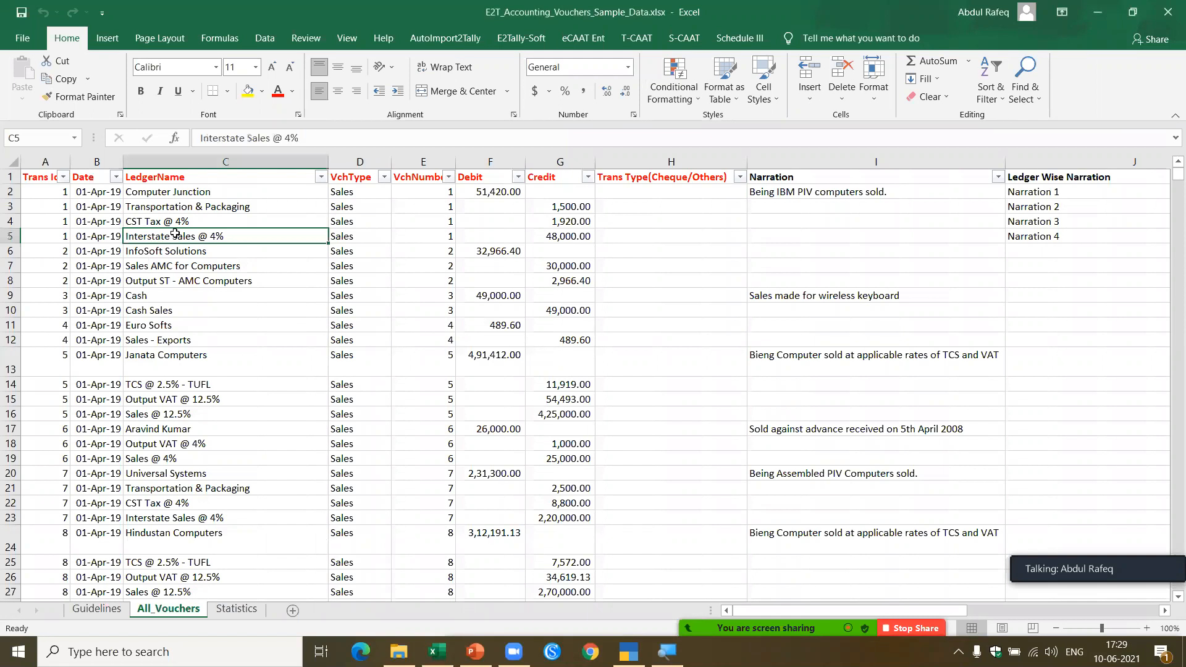
key("ctrl+Down")
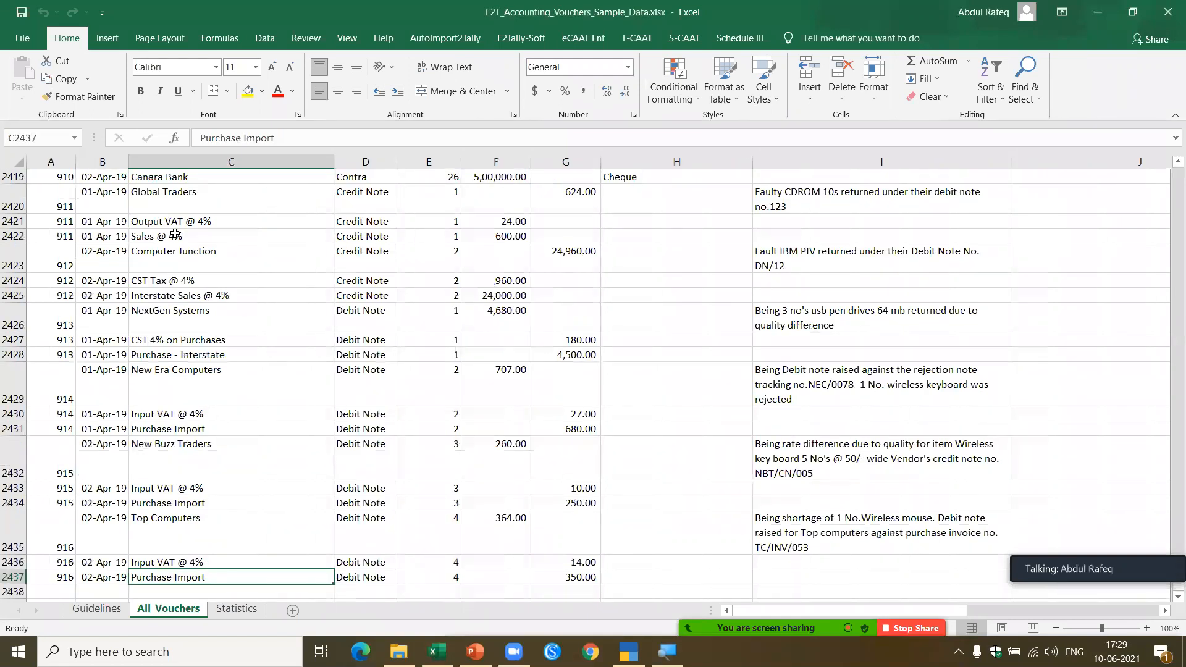
key("ctrl+Home")
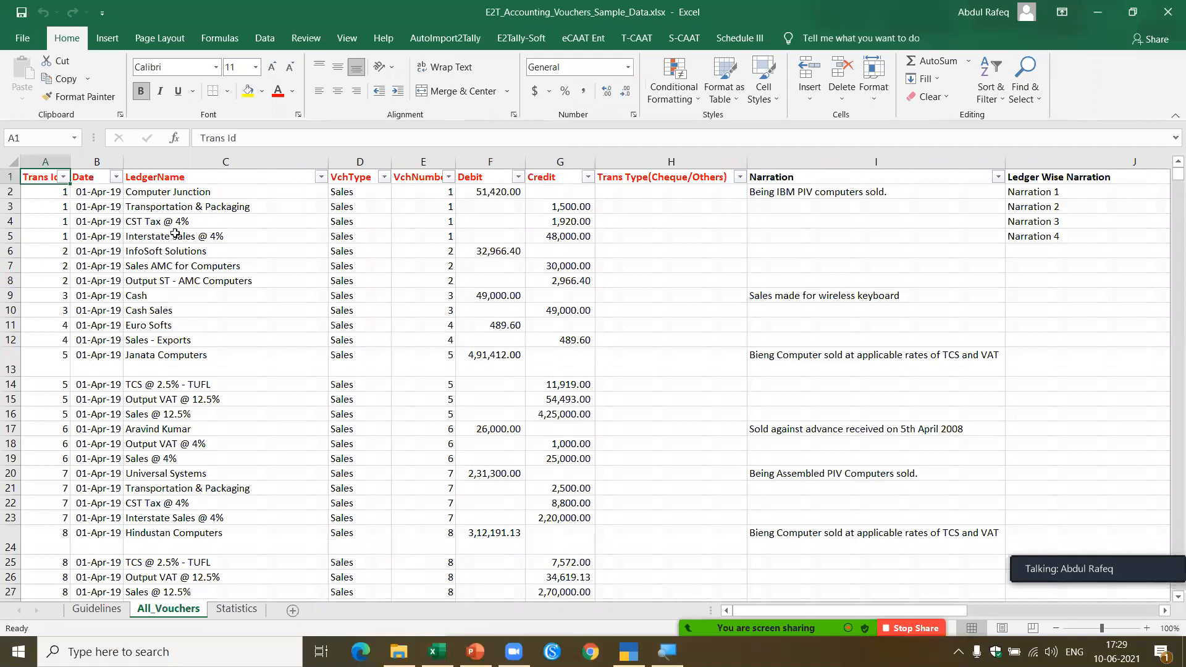
View the voucher types offered by the VchType column's filter and close the list without filtering.
left_click(384, 178)
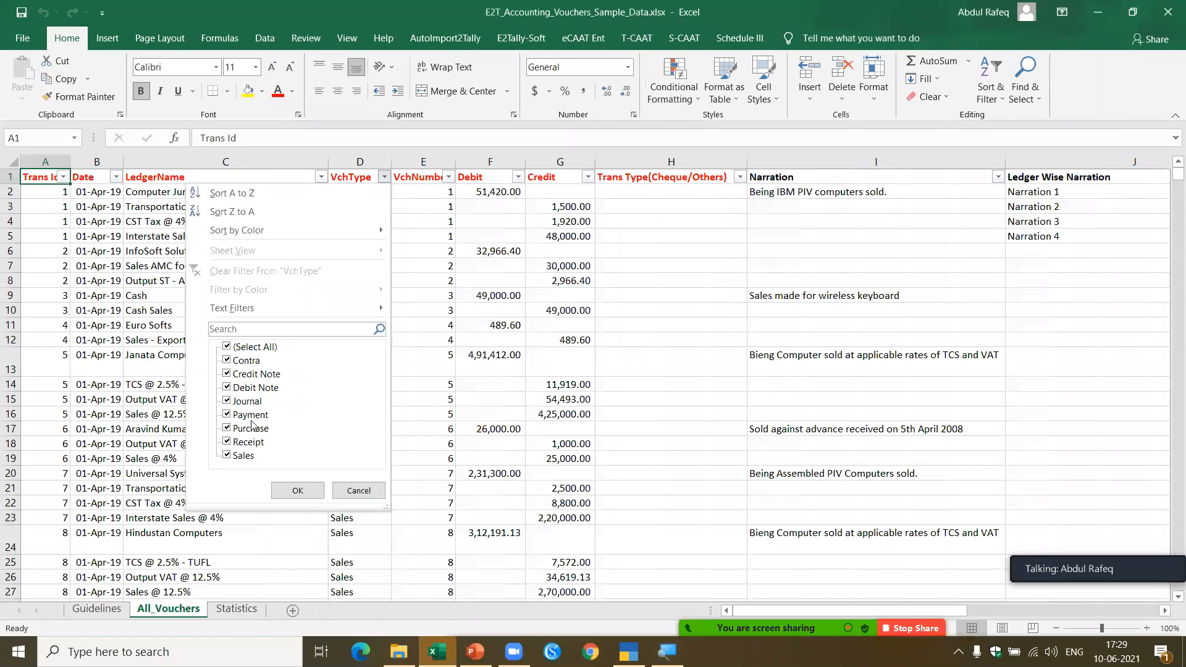
left_click(368, 490)
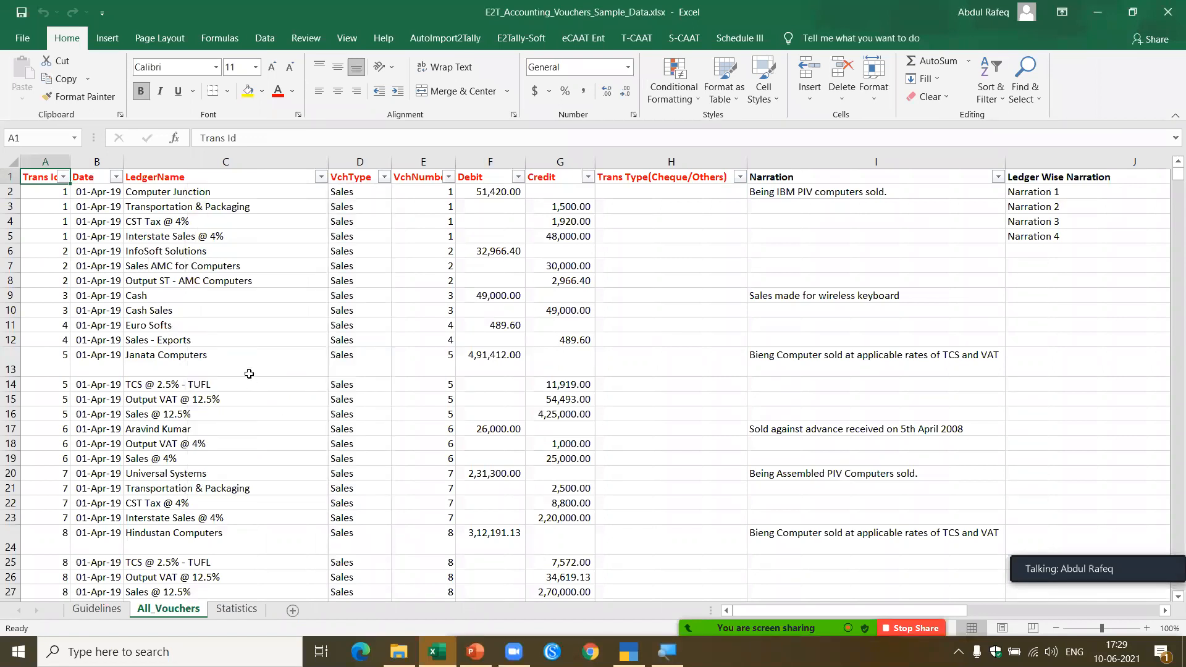
left_click(250, 375)
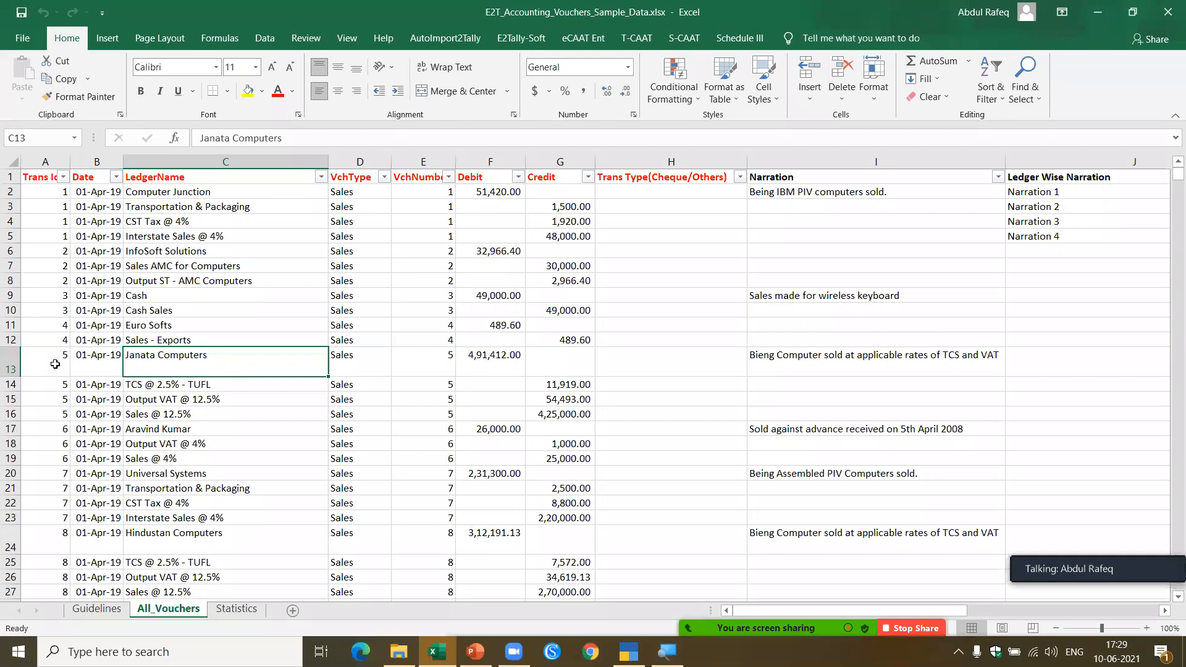
Read the Trans Id guideline on the Guidelines sheet and return to the All_Vouchers sheet.
left_click(94, 610)
left_click(220, 454)
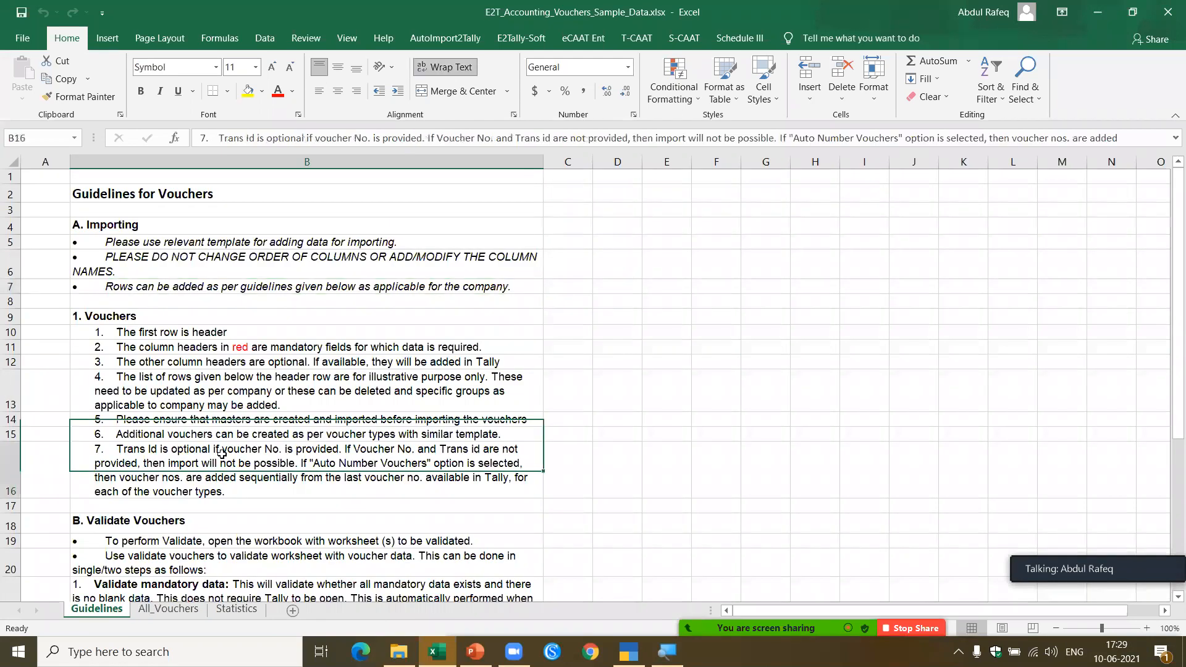
left_click(171, 618)
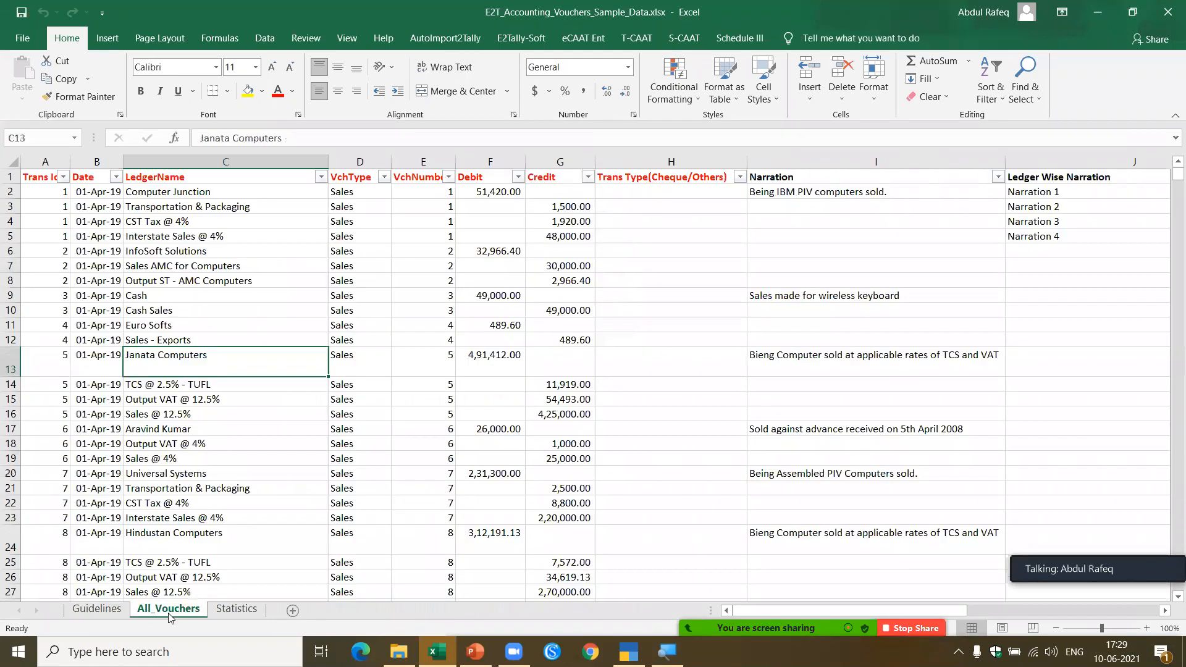
left_click(481, 401)
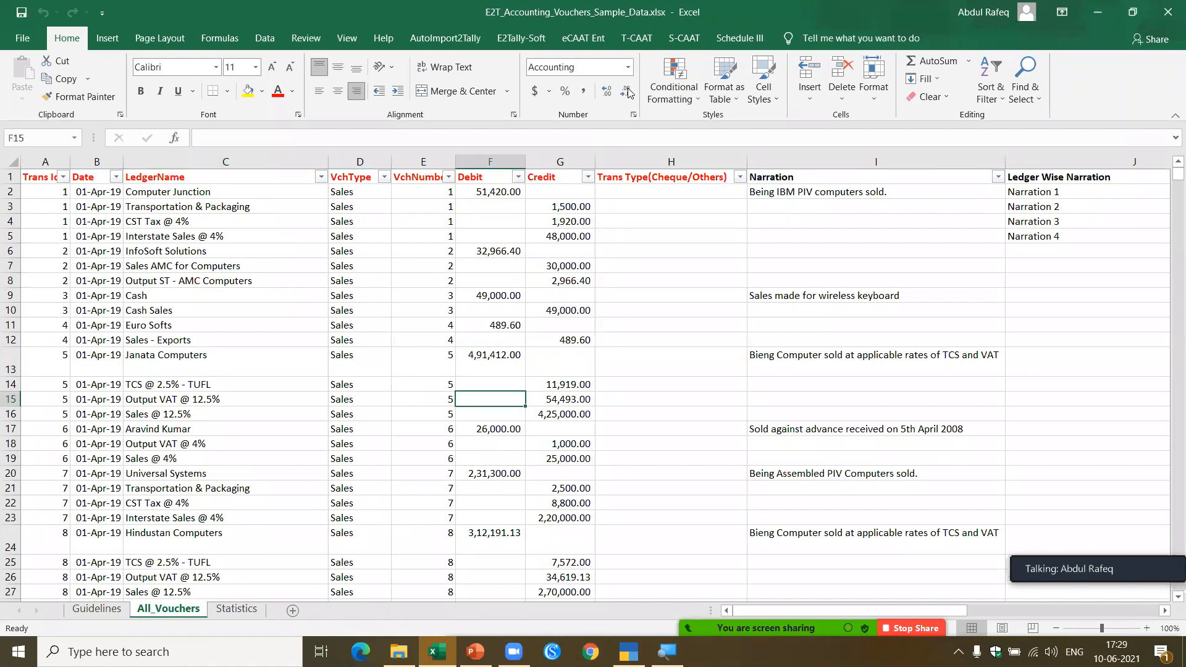
Validate the accounting vouchers with Tally data from Demo4WebinarJune in the current workbook, review the Validation_Summary sheet and return to All_Vouchers.
left_click(511, 40)
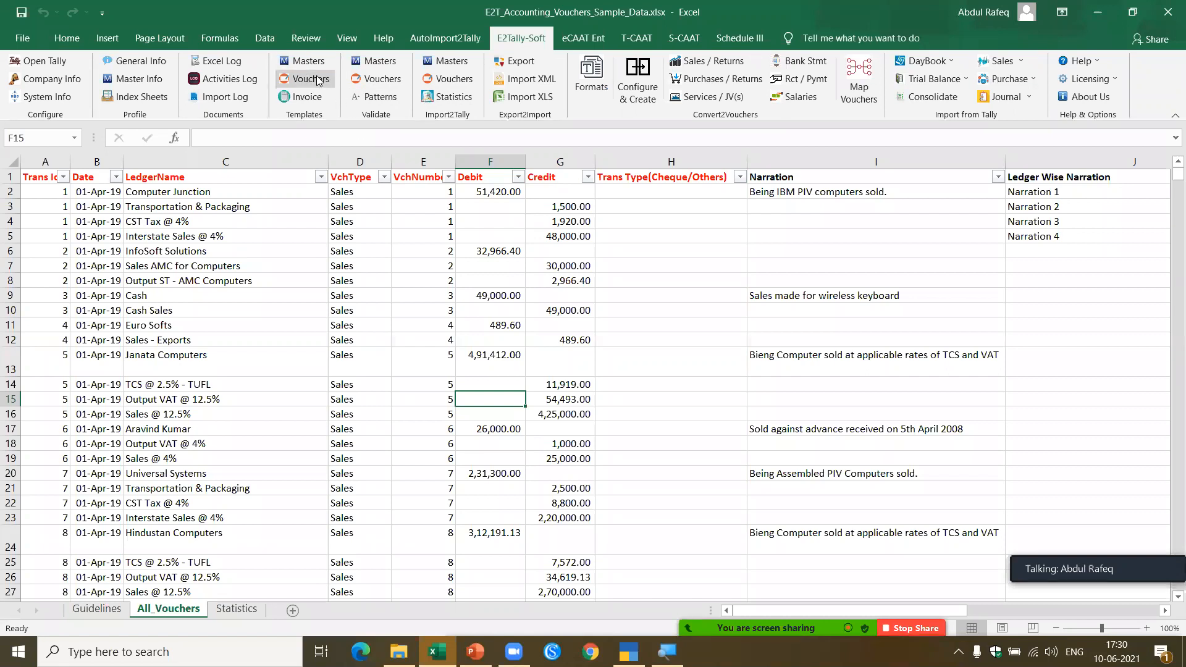
left_click(393, 78)
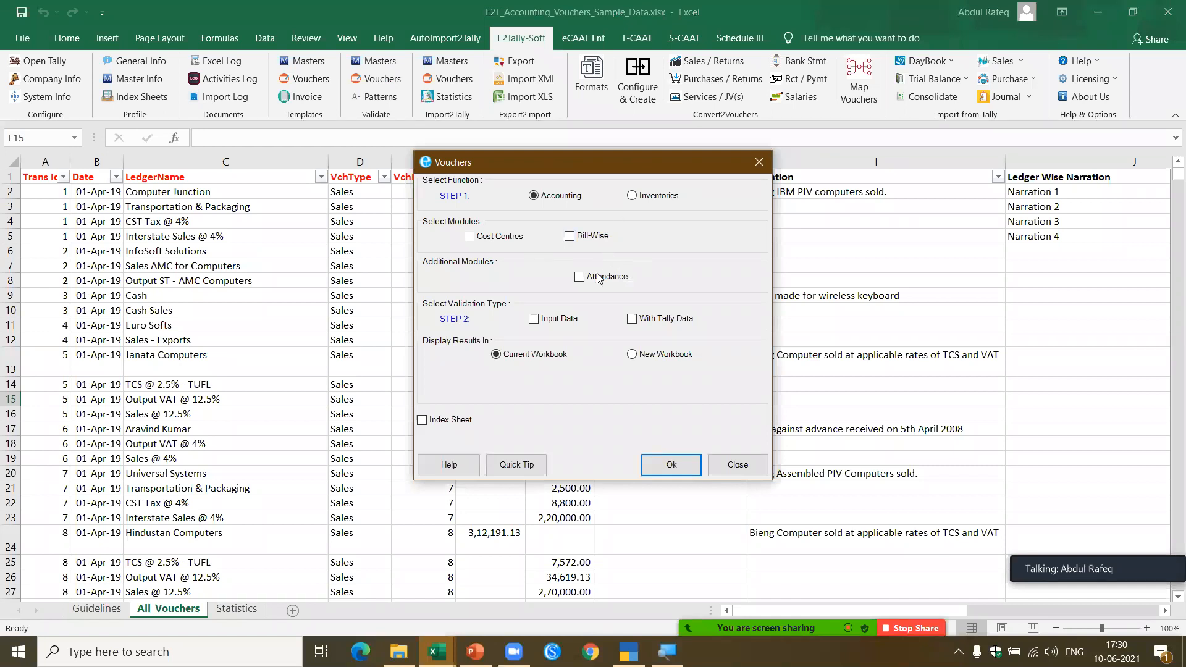
left_click(633, 320)
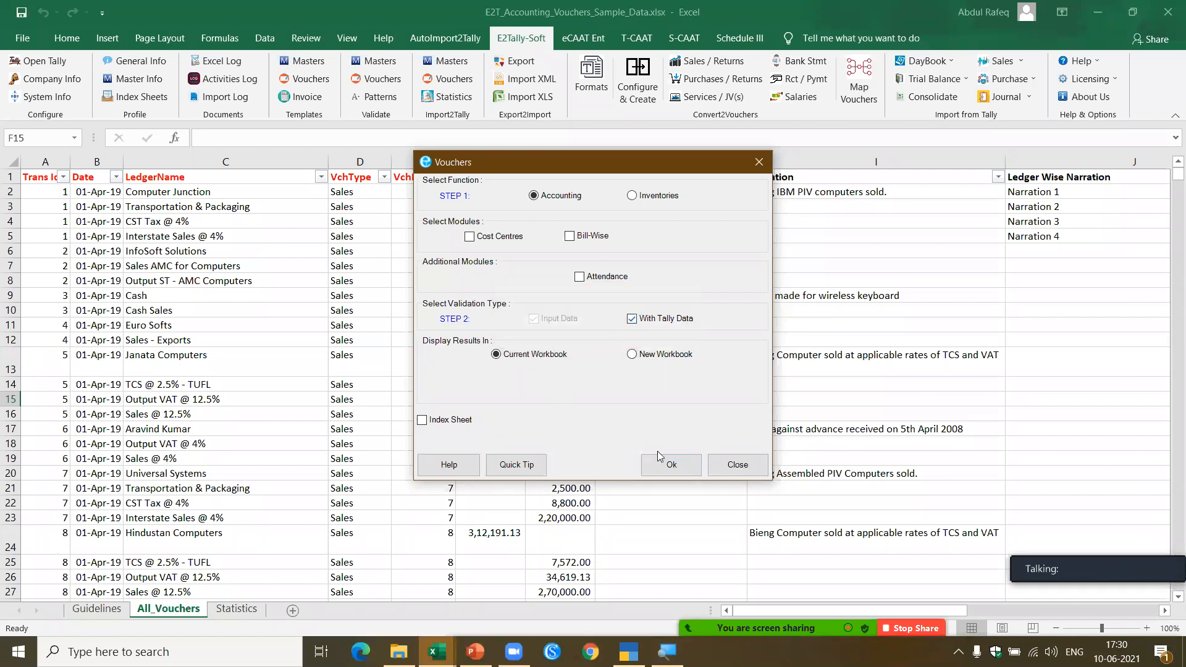
left_click(675, 466)
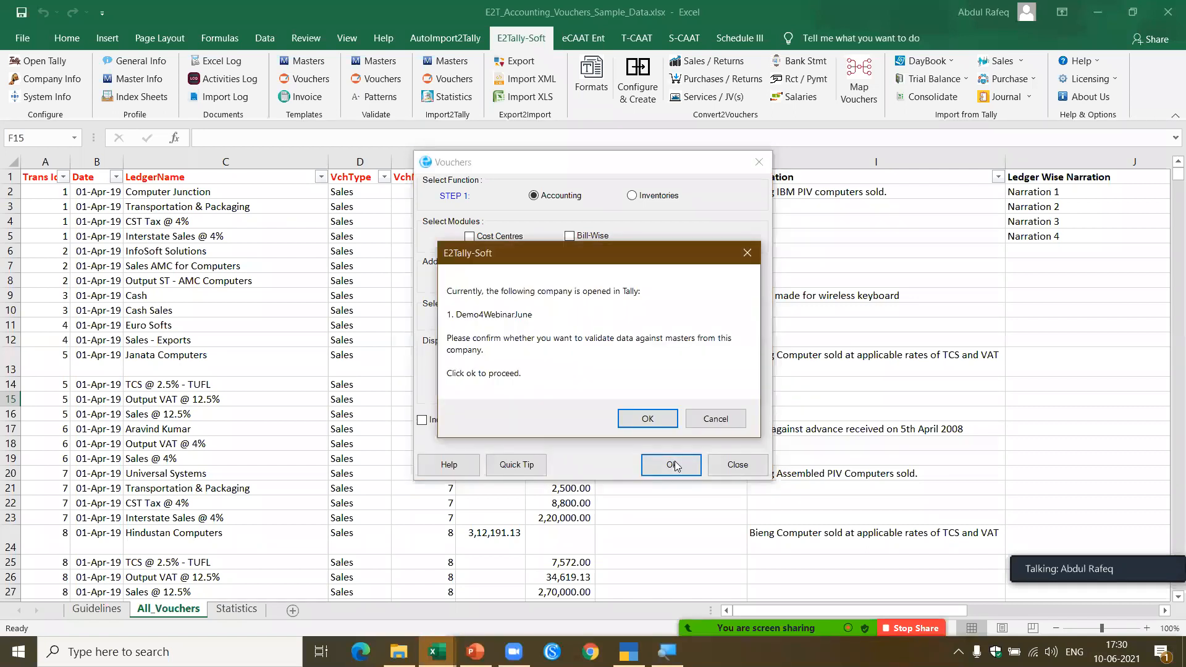
left_click(632, 422)
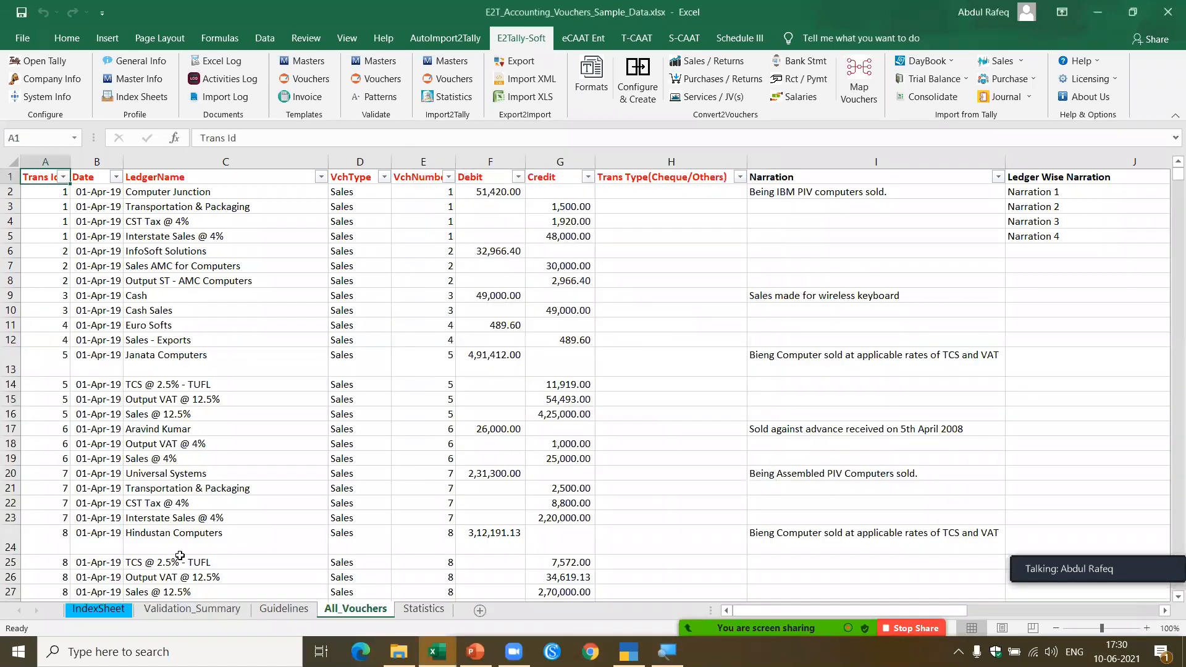
left_click(202, 610)
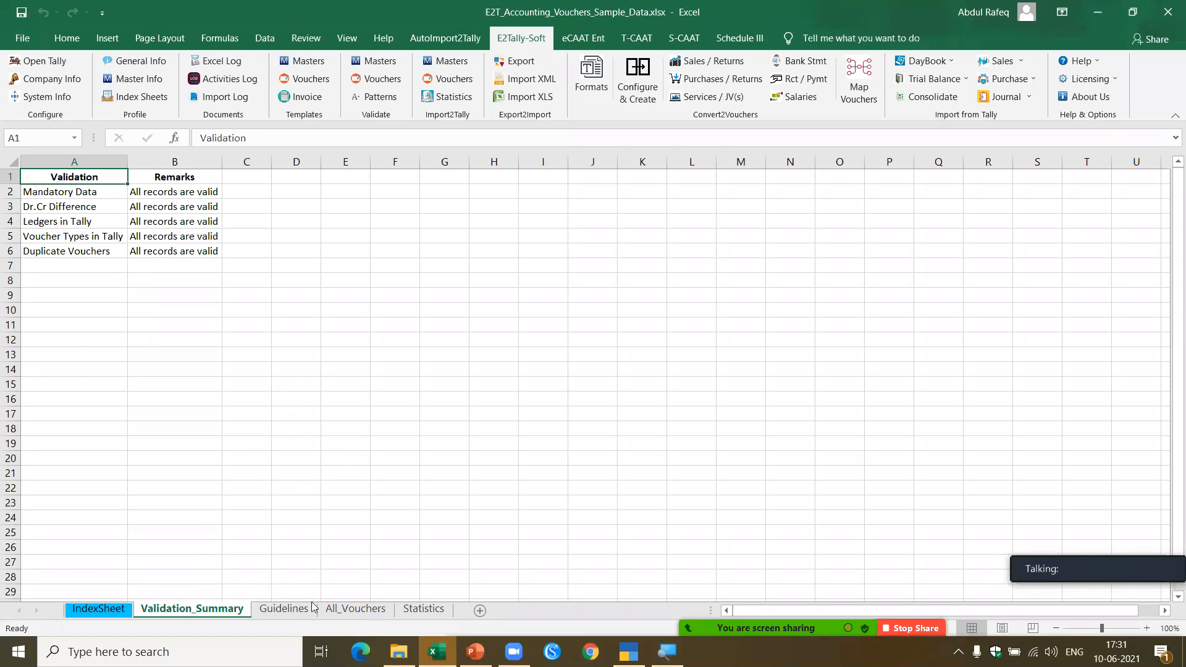
left_click(353, 609)
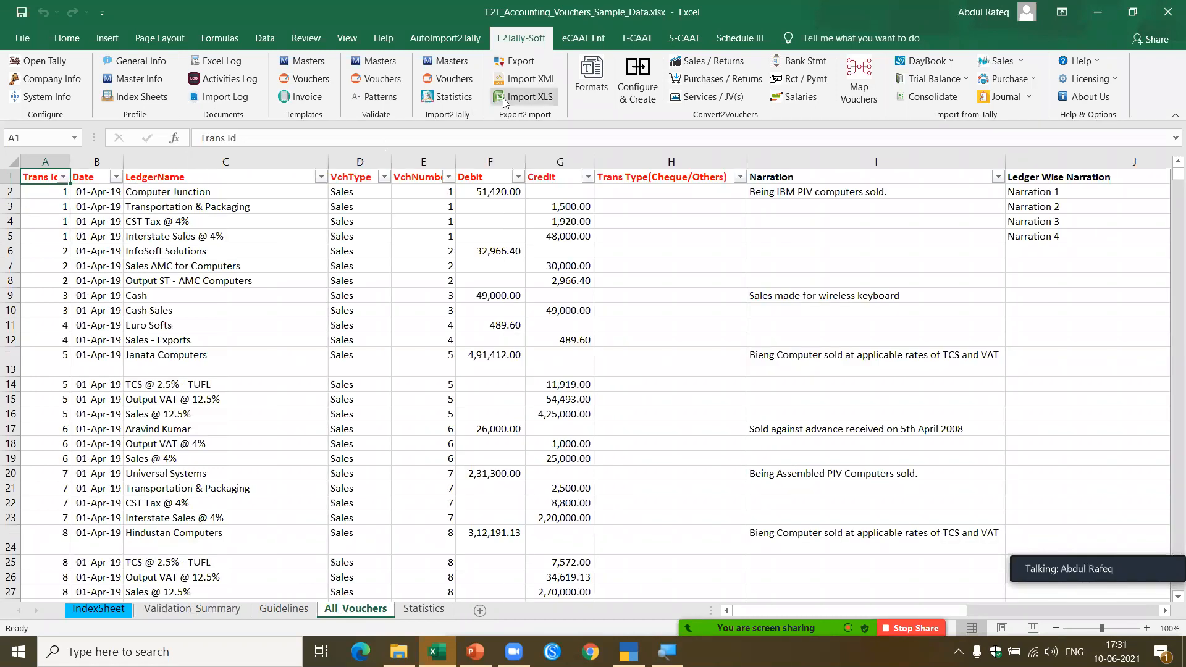
Import the accounting vouchers into the Tally company Demo4WebinarJune without auto-numbering and save the import statistics to Excel.
left_click(457, 78)
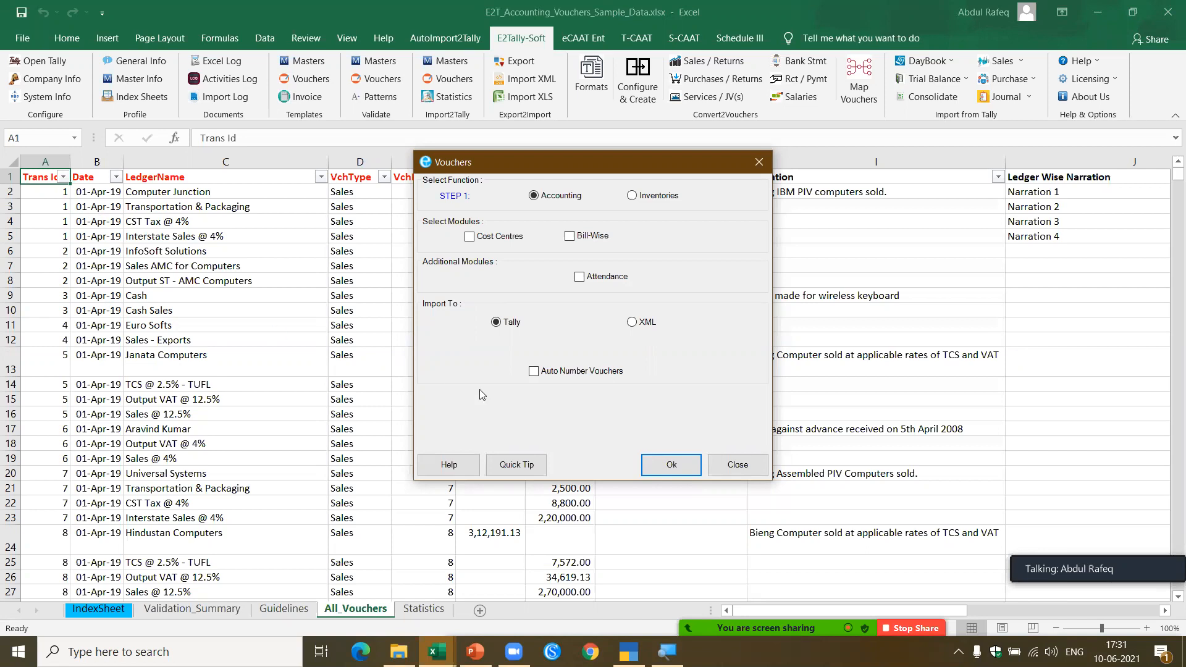
left_click(673, 464)
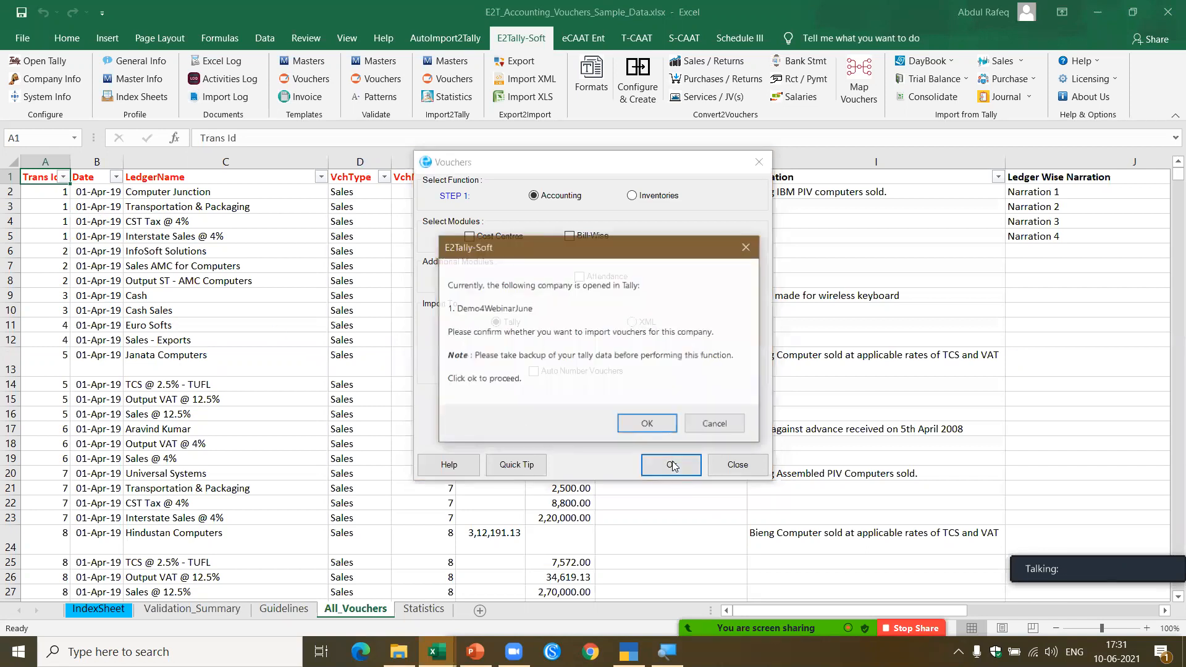
left_click(655, 425)
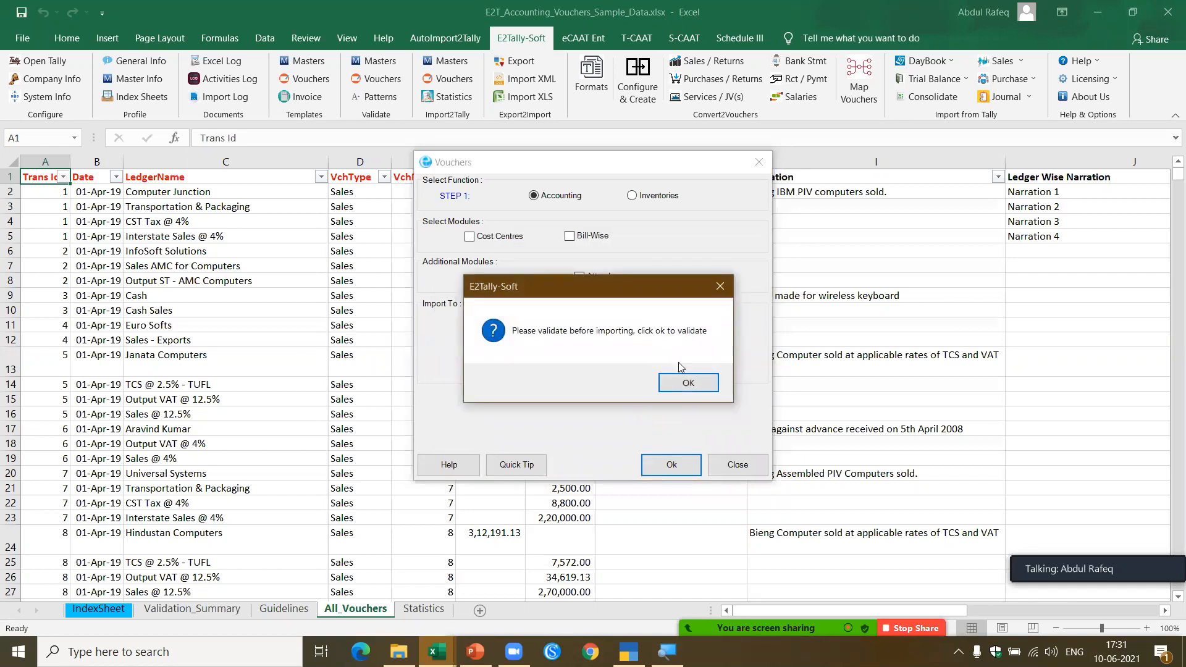
left_click(687, 384)
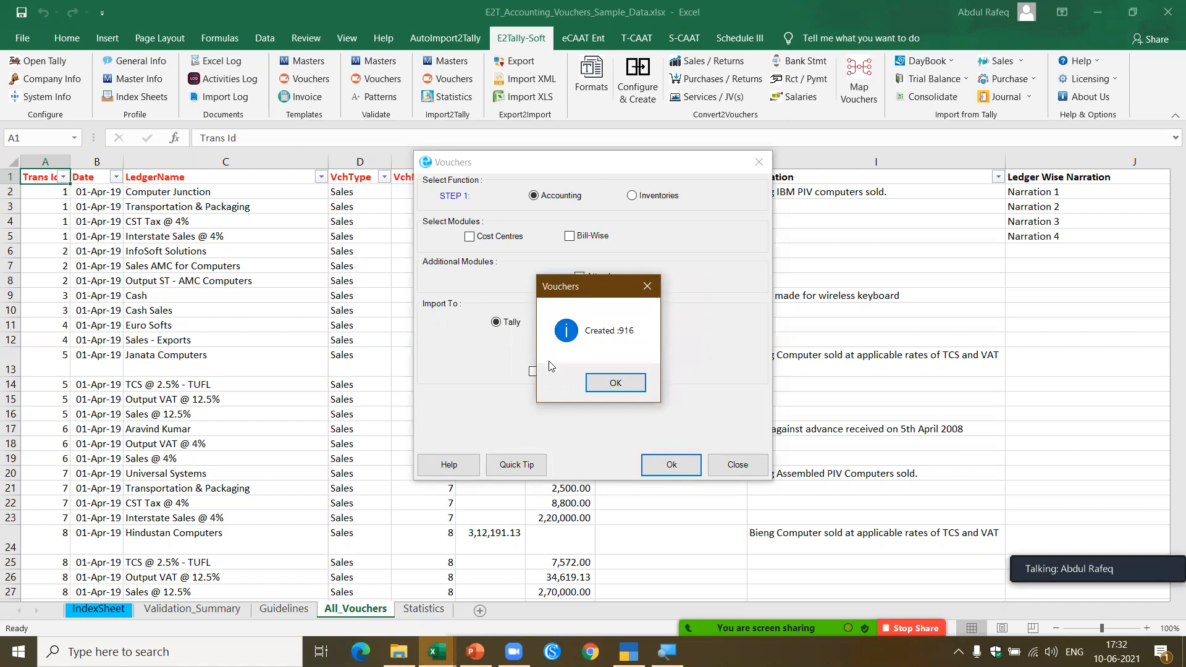
left_click(615, 384)
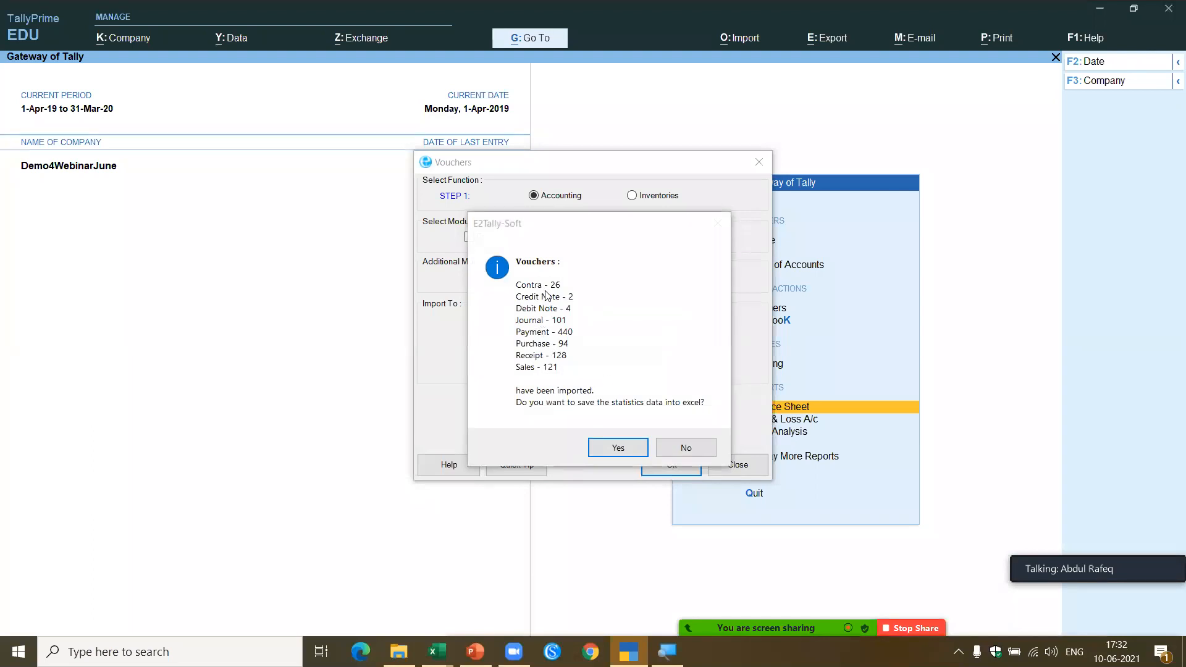
left_click(618, 447)
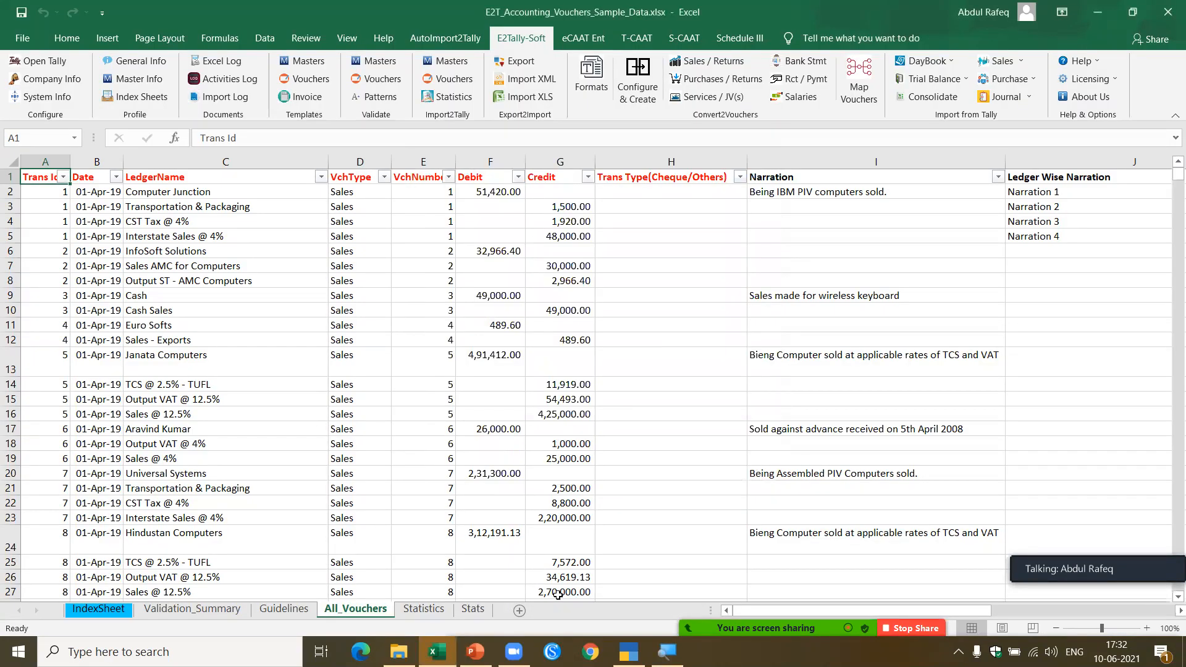
Switch to TallyPrime and open the Statistics report for Demo4WebinarJune.
left_click(628, 652)
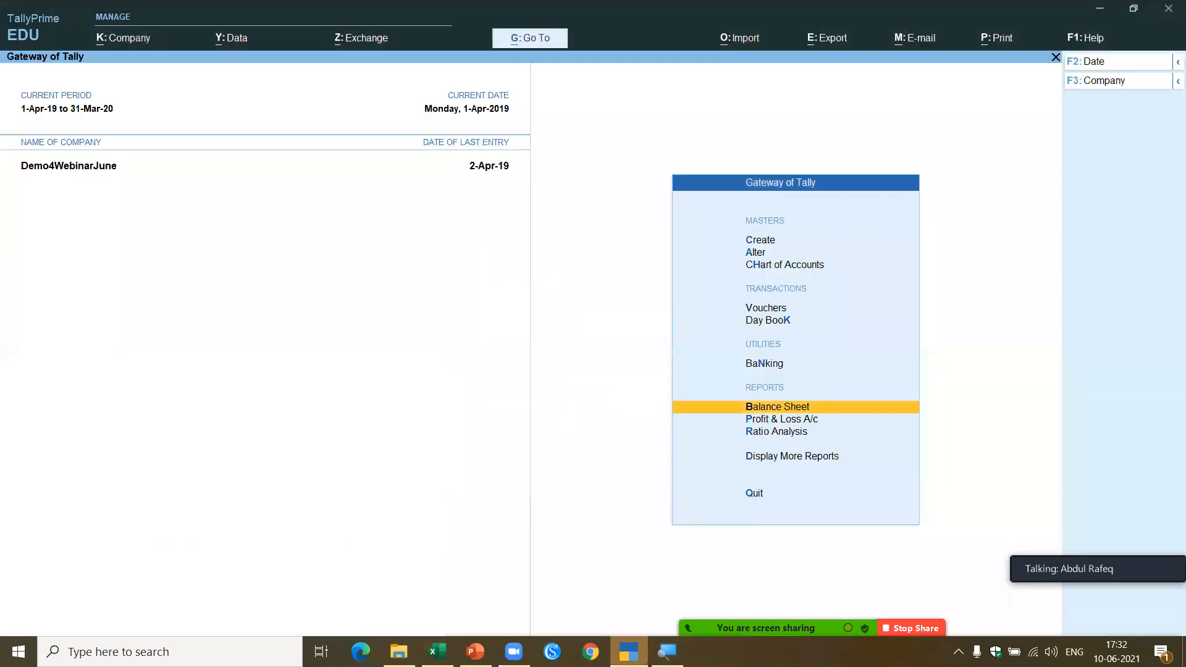
key("d")
key("s")
key("s")
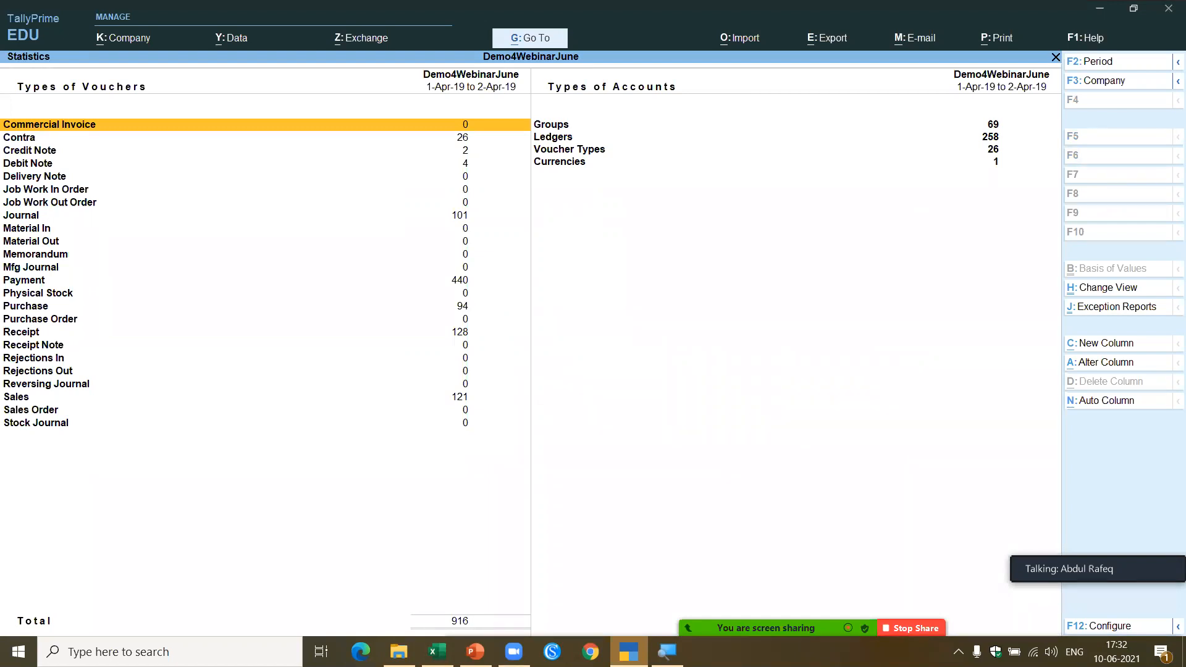
Drill down from the Contra voucher type through the April register to contra voucher 1.
key("Down")
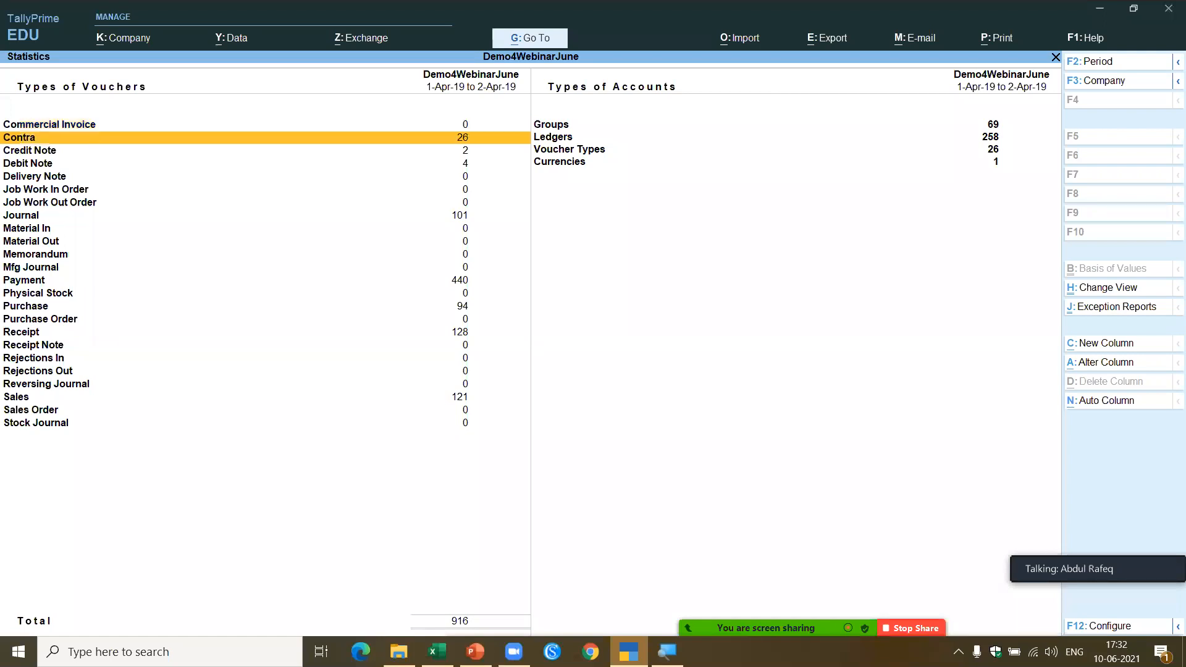
key("Return")
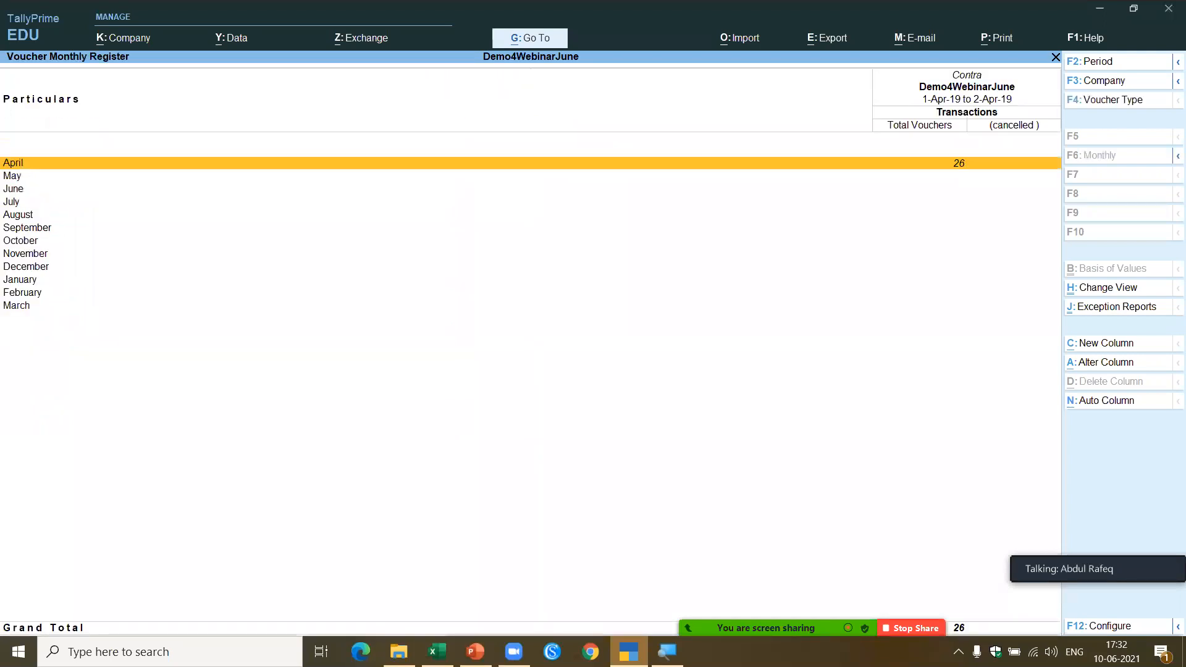
key("Return")
key("Return")
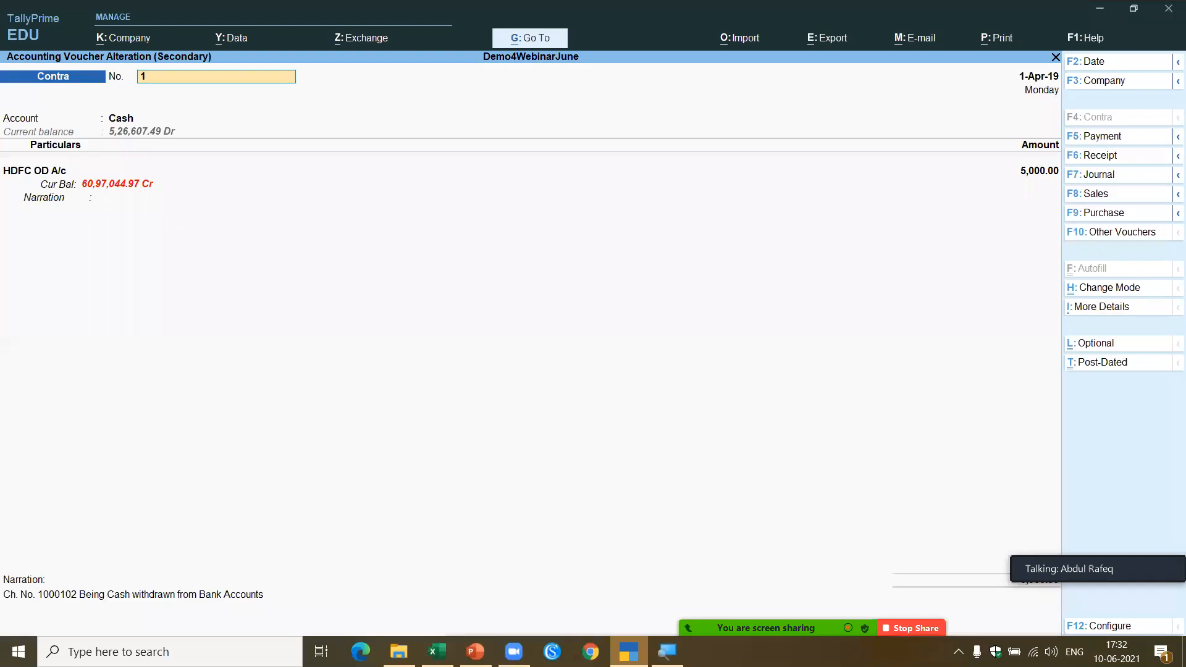
Browse the imported contra vouchers in sequence, checking accounts, amounts and narrations, and return to the Statistics report.
key("Page_Down")
key("Page_Down")
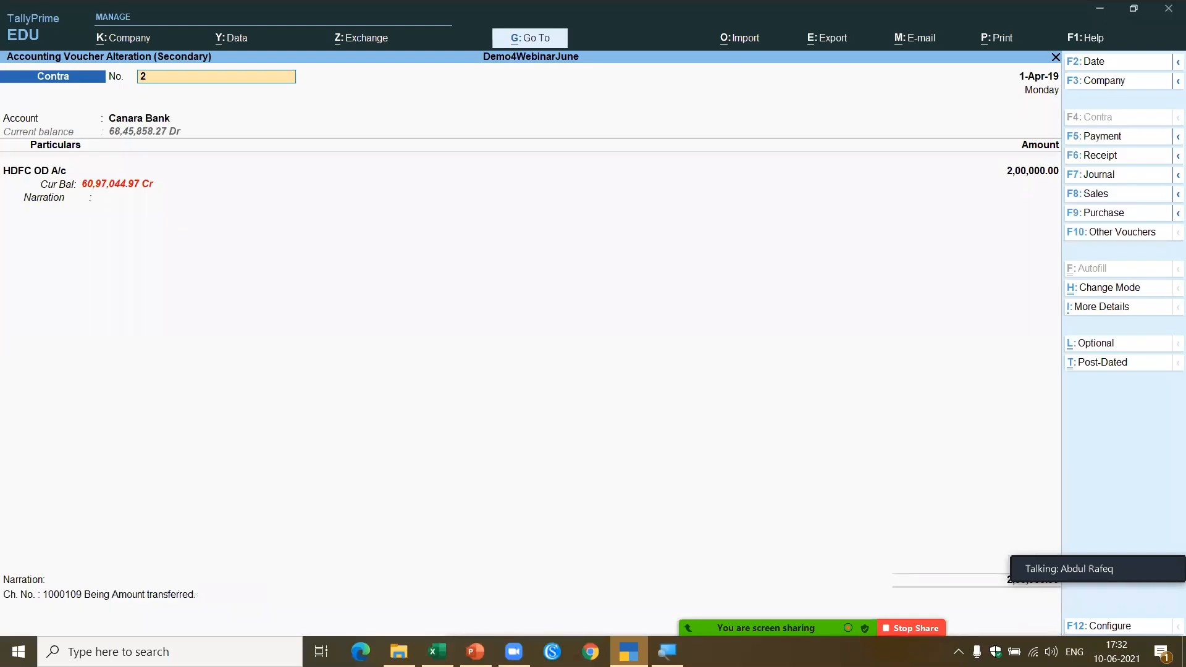
key("Page_Down")
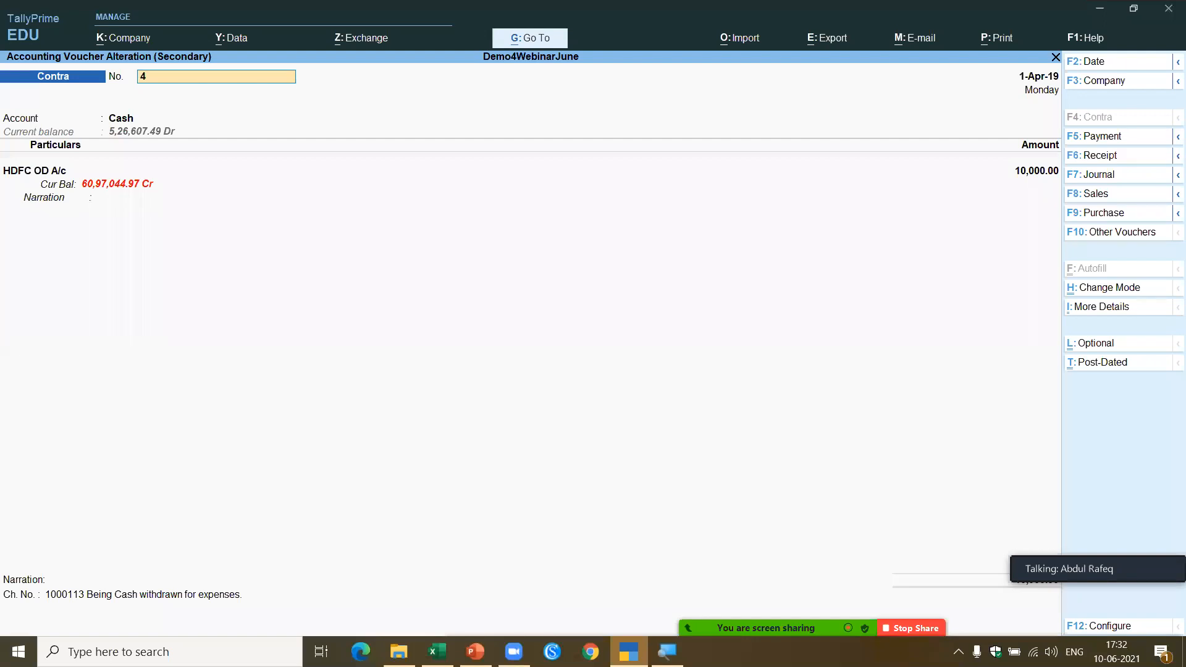
key("Page_Down")
key("Page_Down")
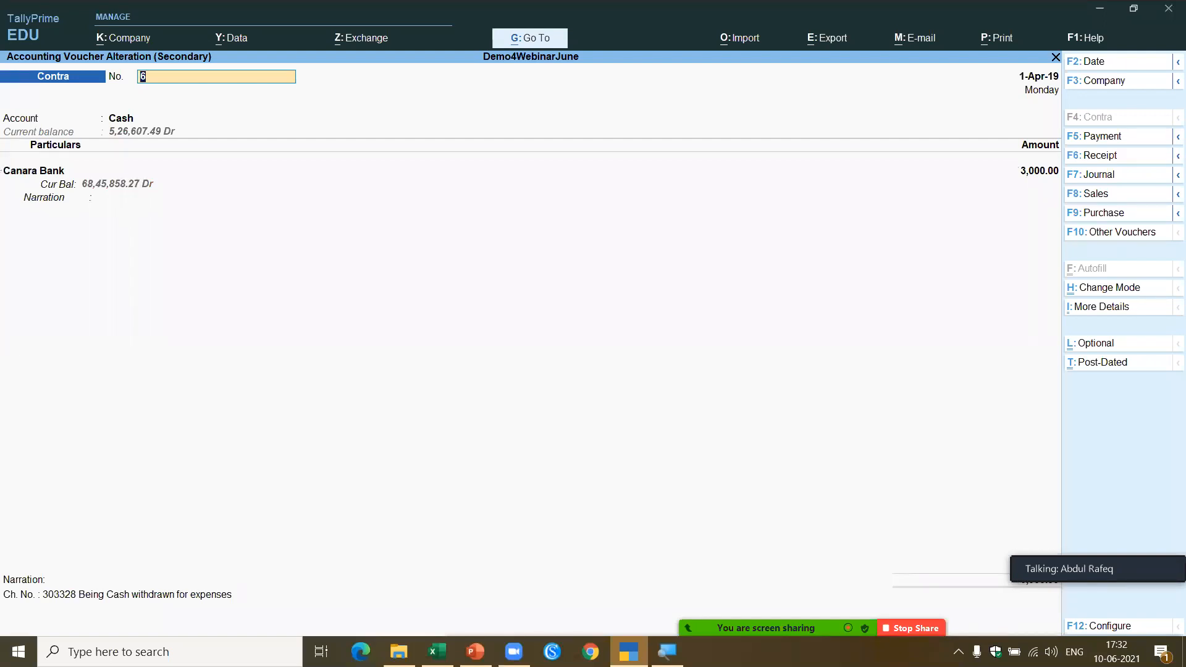
key("Page_Down")
key("Page_Down")
key("Page_Down")
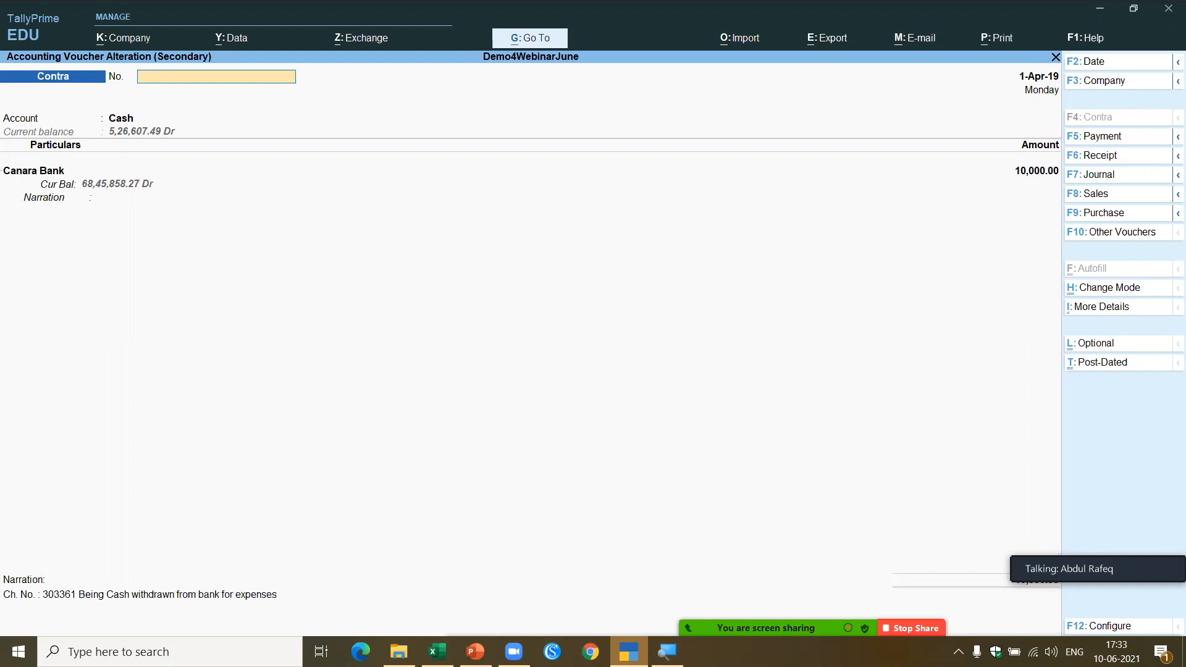
key("Escape")
key("y")
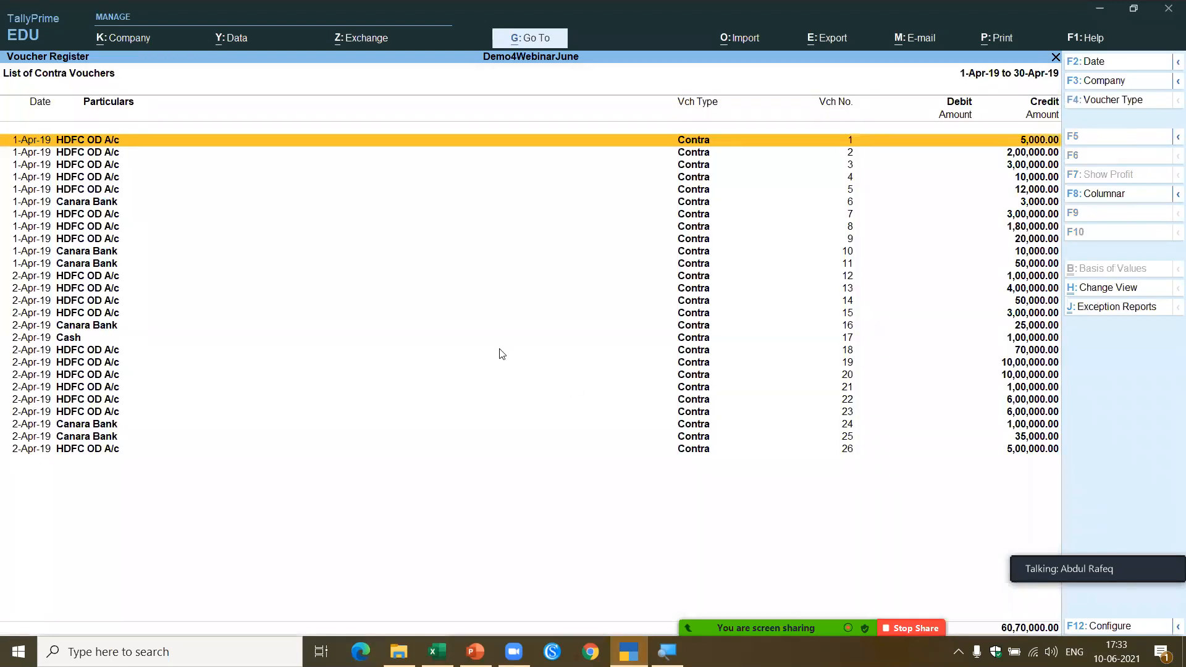
key("Escape")
key("Escape")
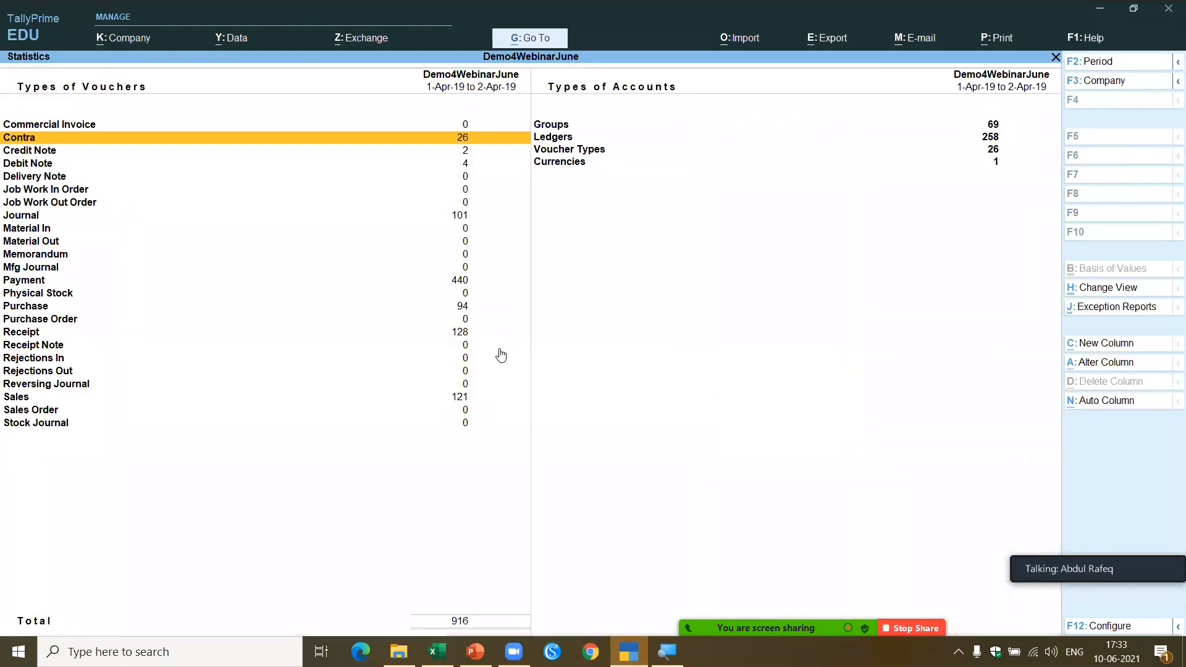
Drill down from the Journal voucher type through the April register to journal voucher 1.
key("Down")
key("Down")
key("Down")
key("Down")
key("Down")
key("Down")
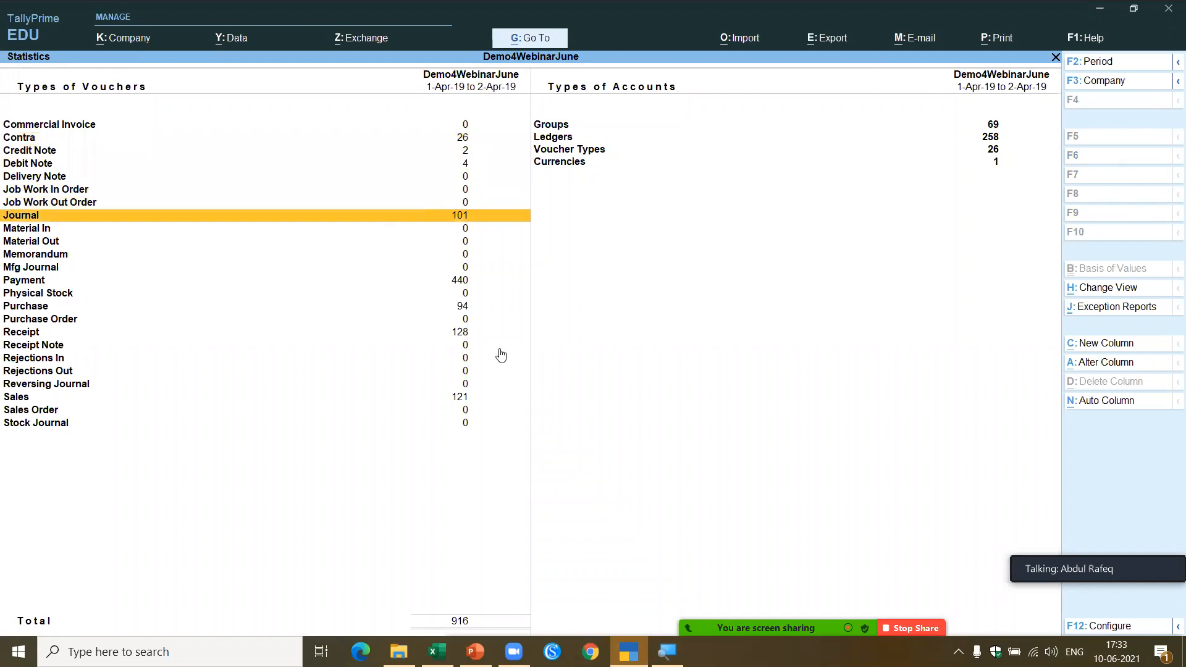
key("Return")
key("Return")
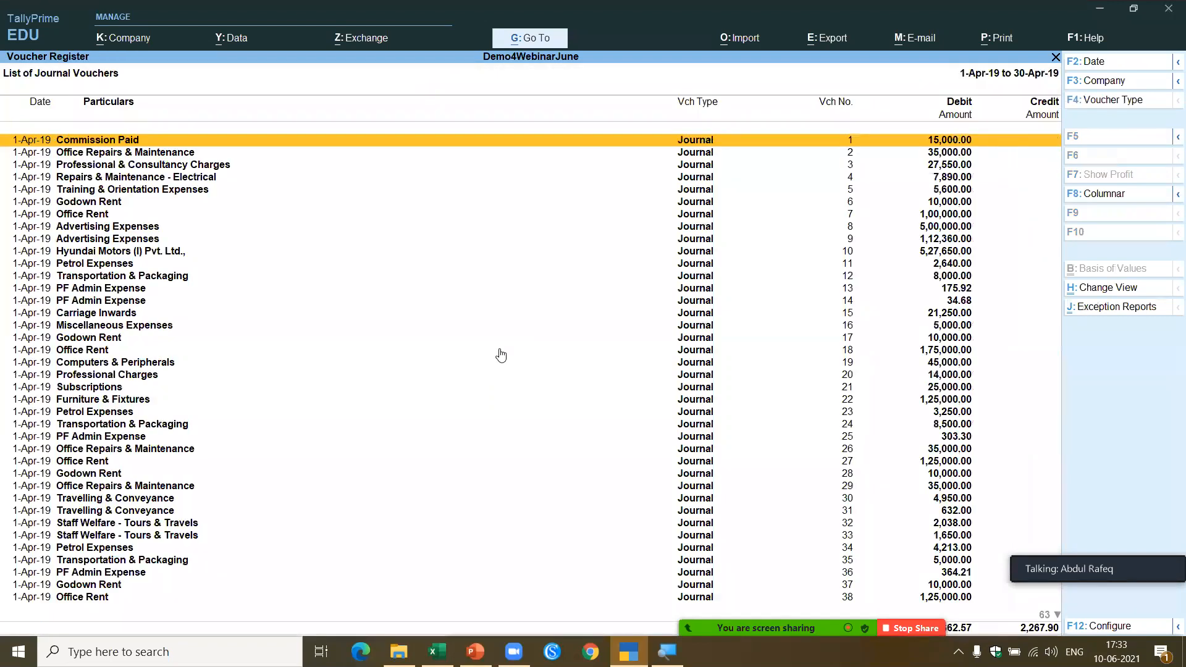
key("Return")
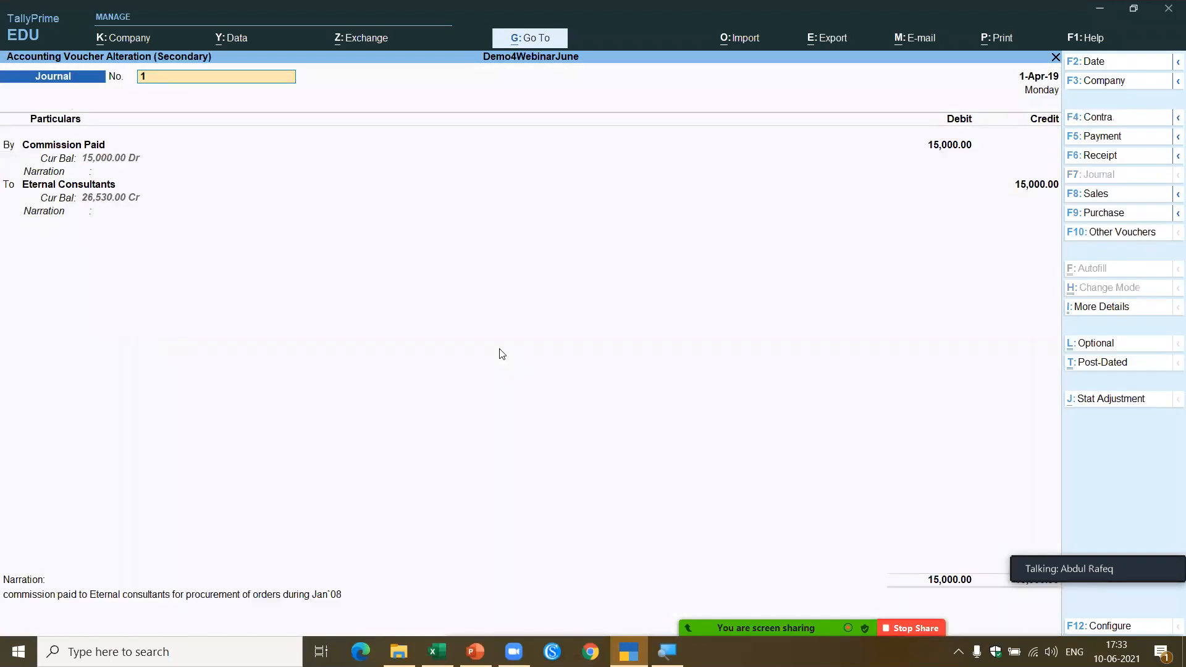
Browse the imported journal vouchers through number 14, checking ledgers and amounts, and go back to Display More Reports.
key("Page_Down")
key("Page_Down")
key("Page_Down")
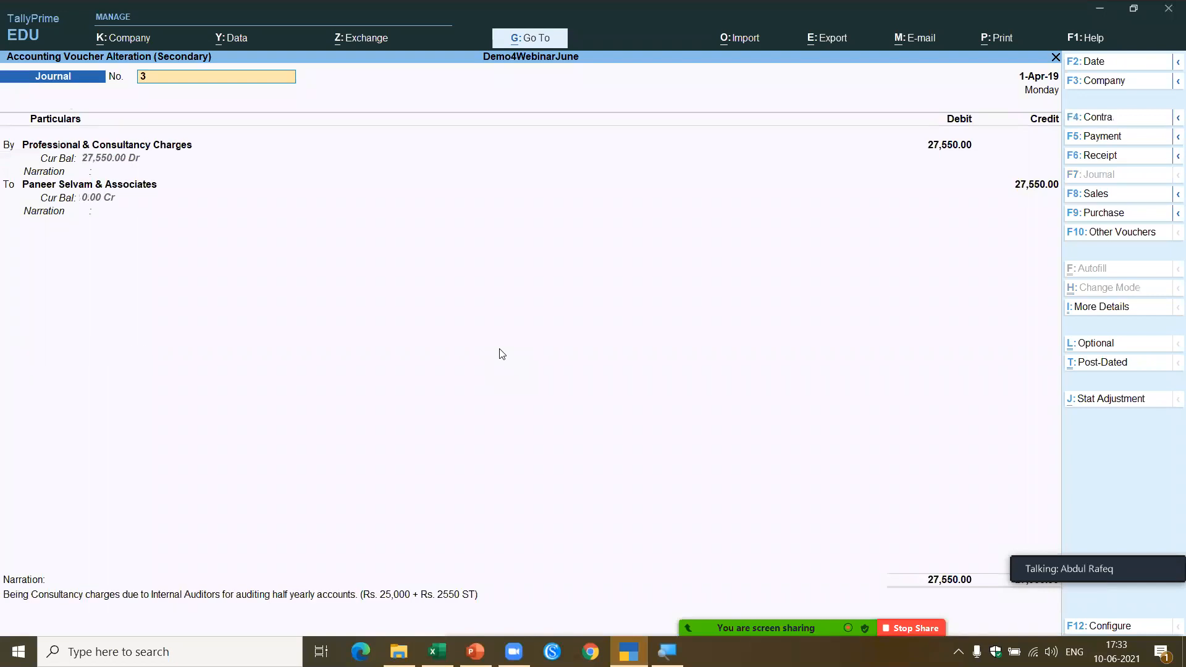
key("Page_Down")
key("Page_Down")
key("Page_Down")
key("Page_Down")
key("Page_Down")
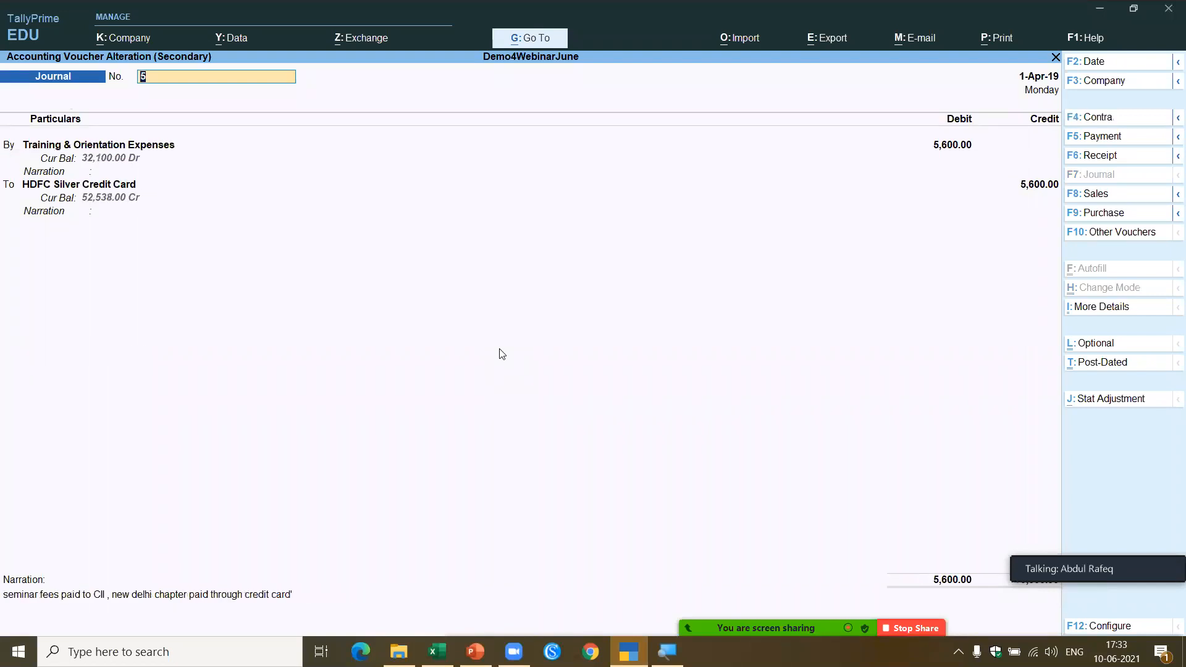
key("Page_Down")
key("Page_Down")
key("Page_Down")
key("Page_Down")
key("Page_Down")
key("Page_Down")
key("Page_Down")
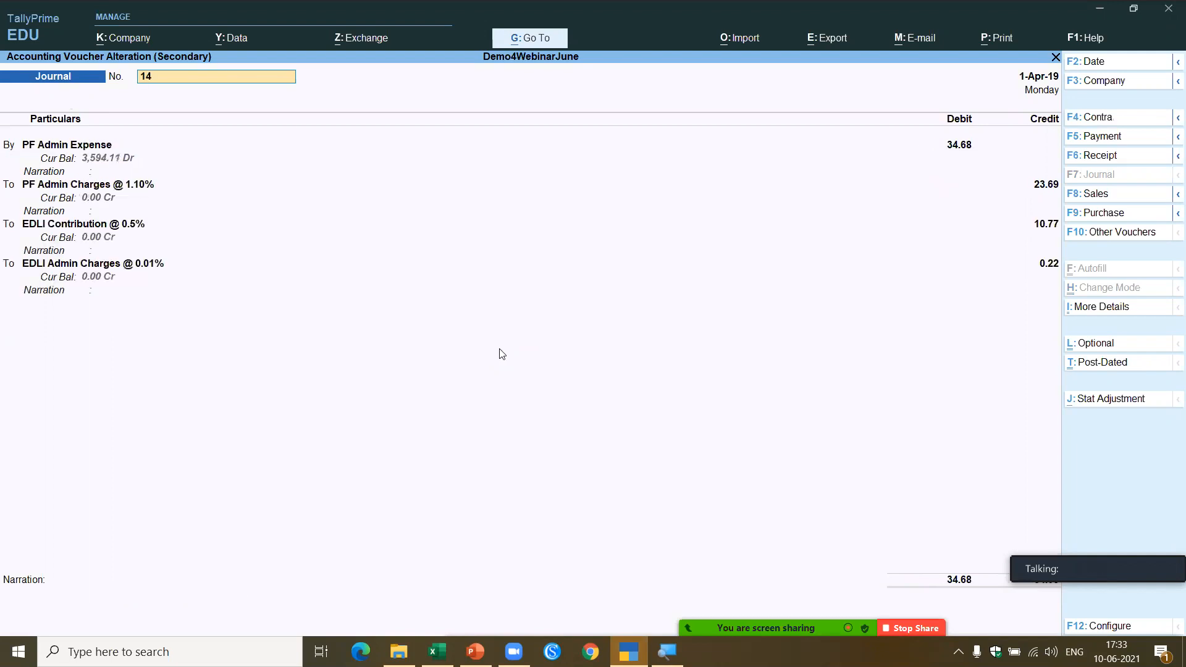
key("Escape")
key("Return")
key("Escape")
key("Escape")
key("Escape")
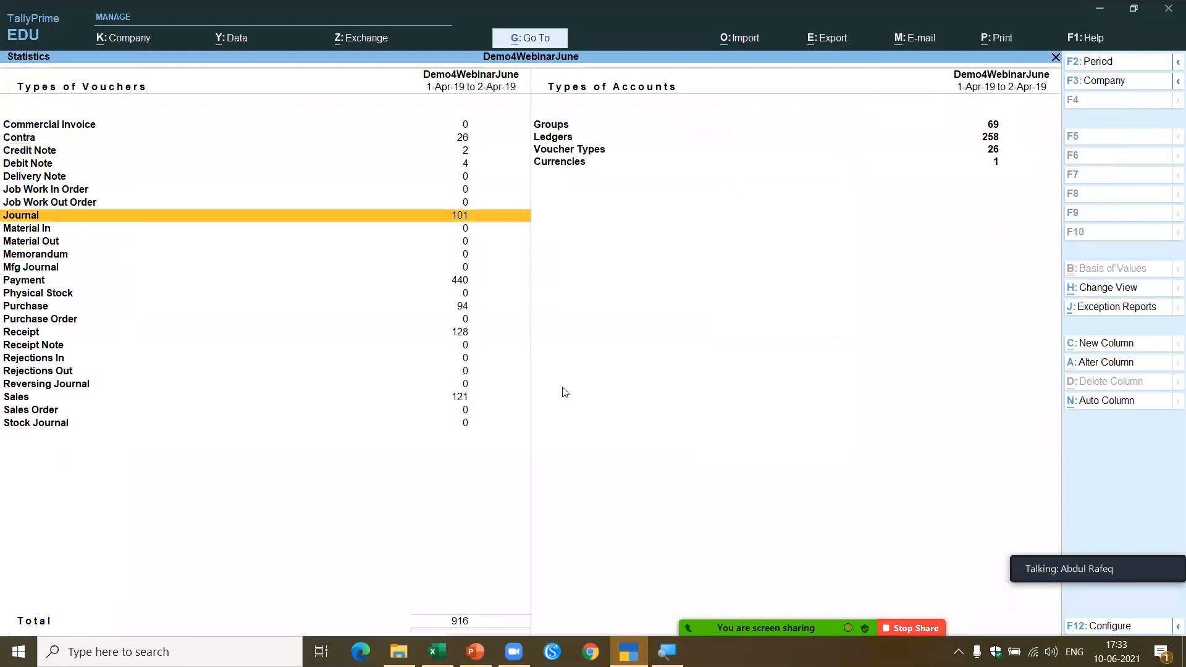
key("Escape")
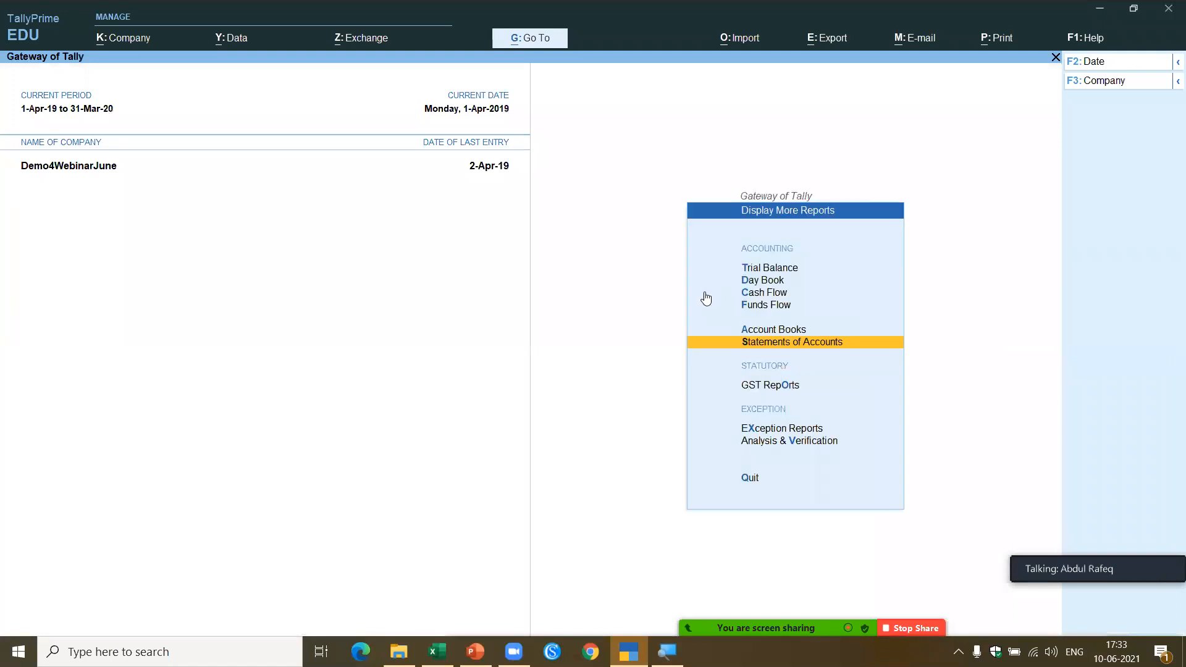
Switch to the Webinar on E2TS2021June10 presentation in PowerPoint, present slide 22 on the seven import steps, and end the slide show.
left_click(1103, 11)
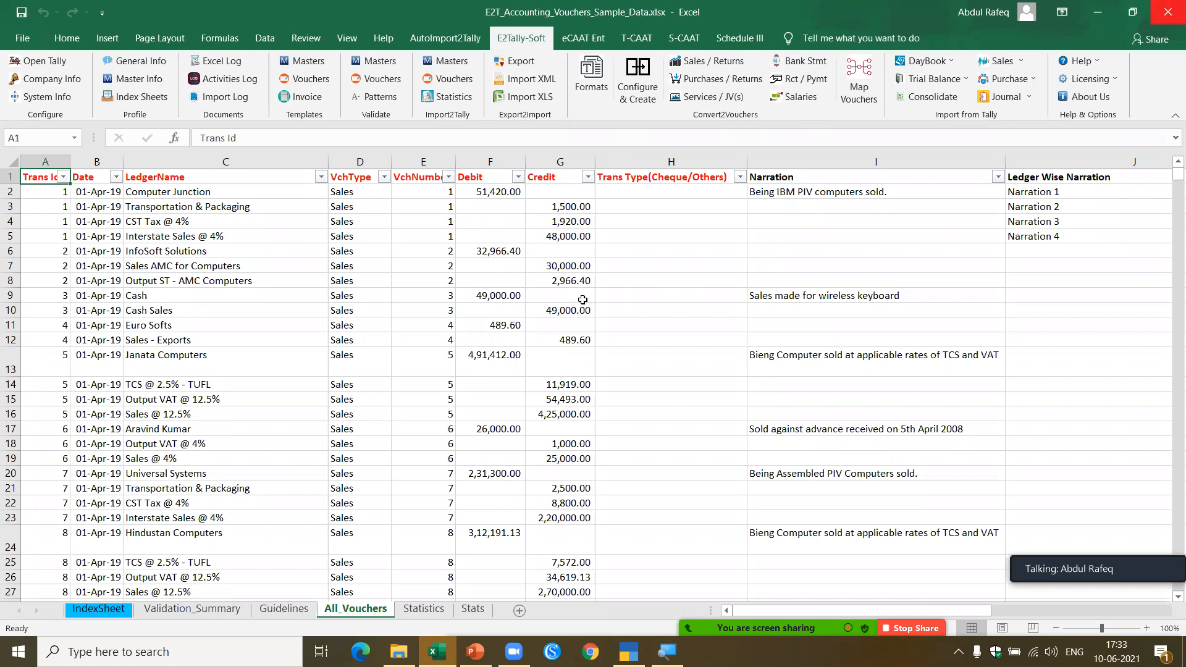
key("super+d")
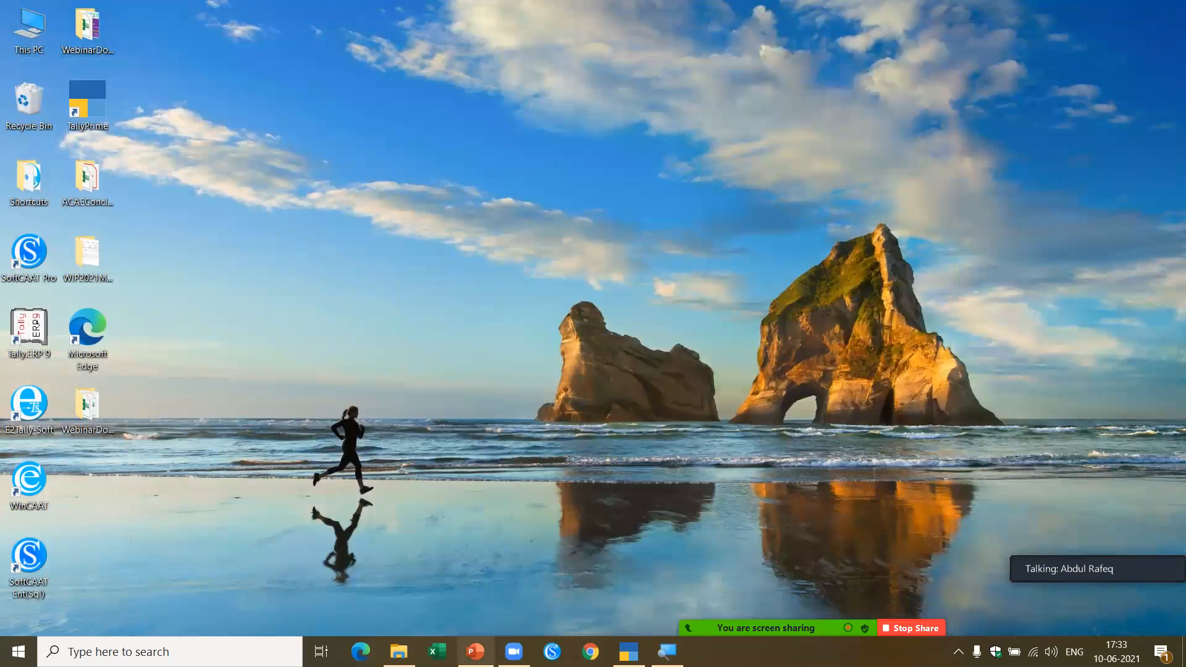
left_click(475, 652)
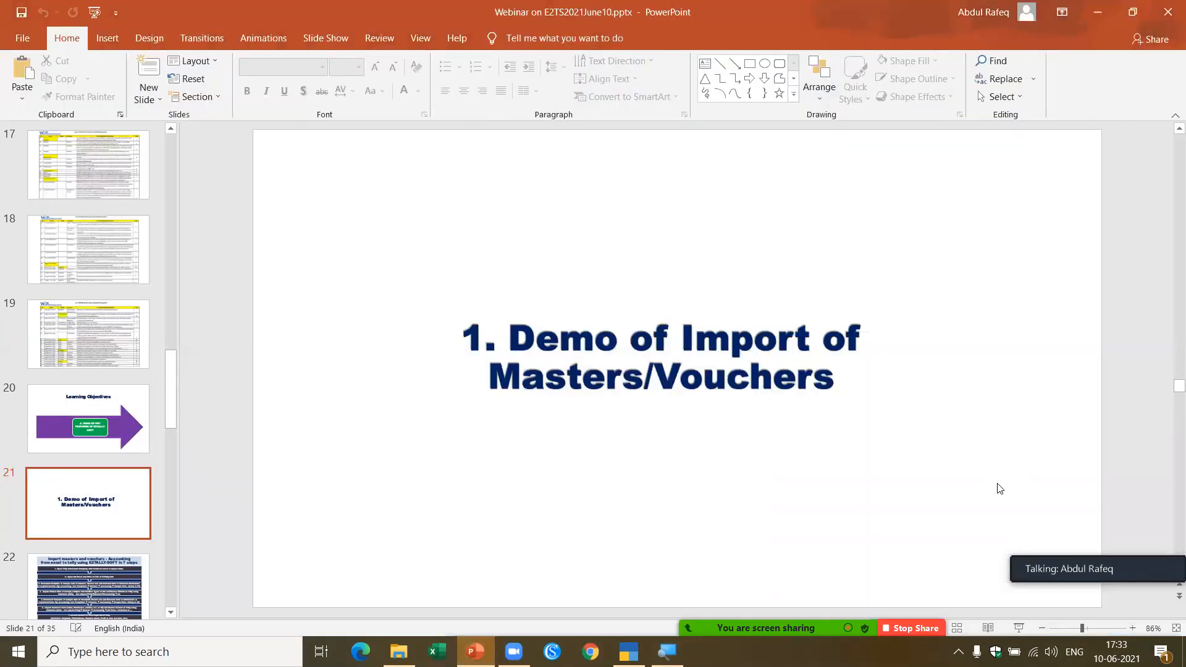
key("alt+Tab")
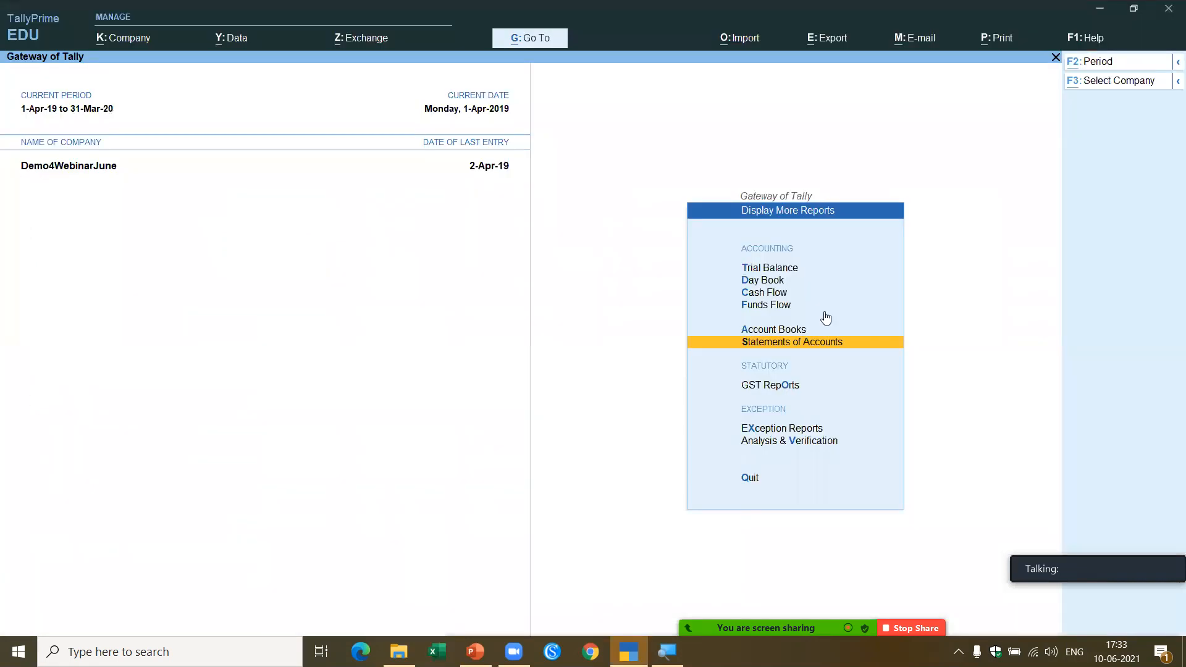
key("alt+Tab")
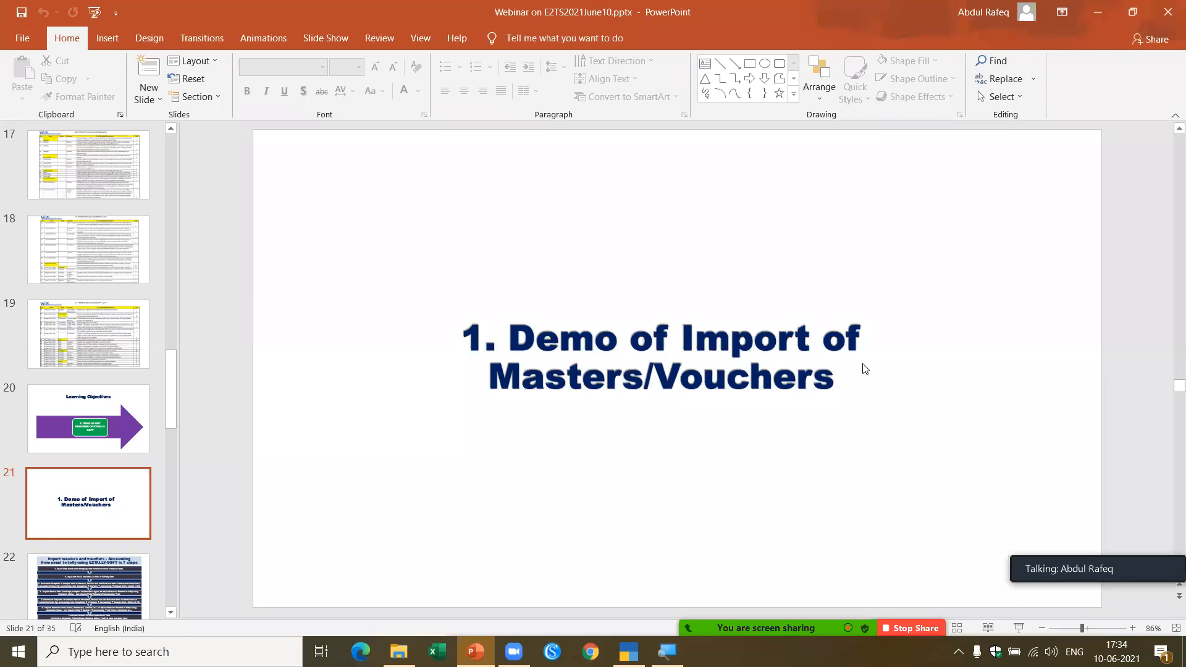
scroll(864, 365, "down", 1)
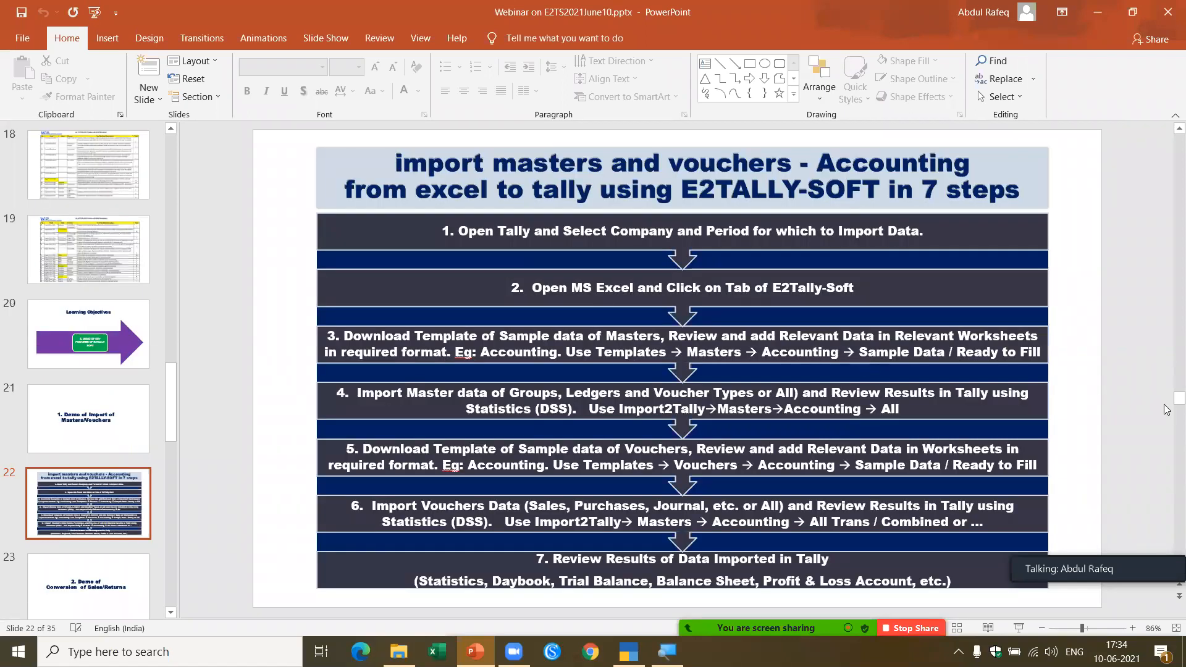
left_click(1019, 628)
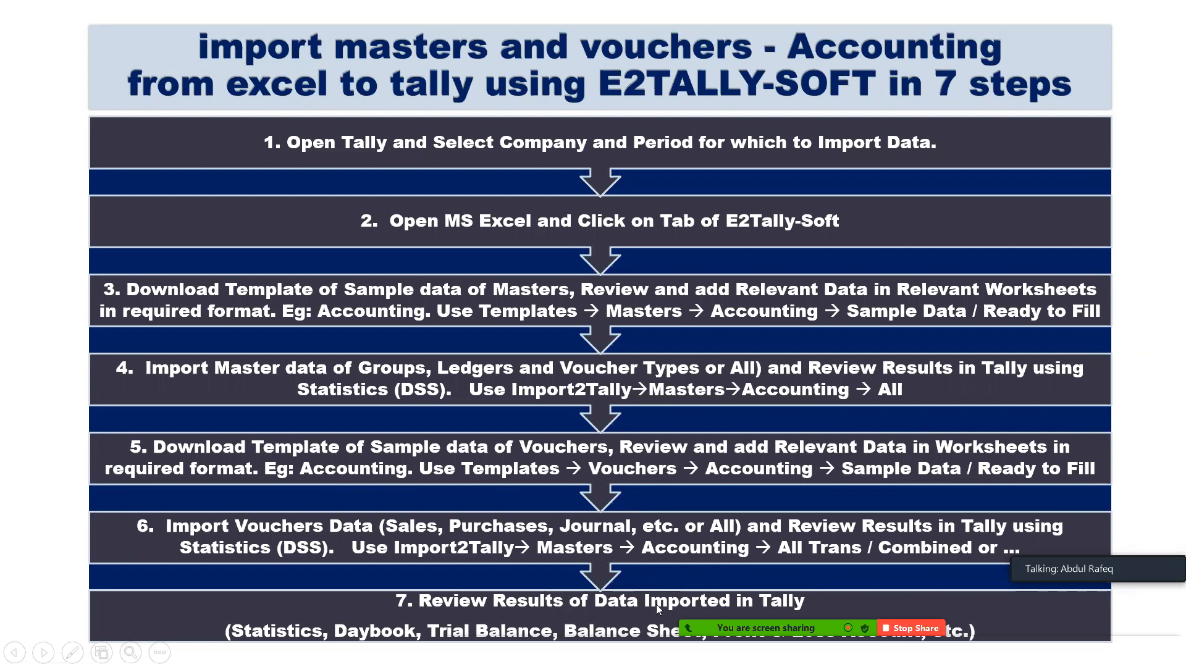
key("Escape")
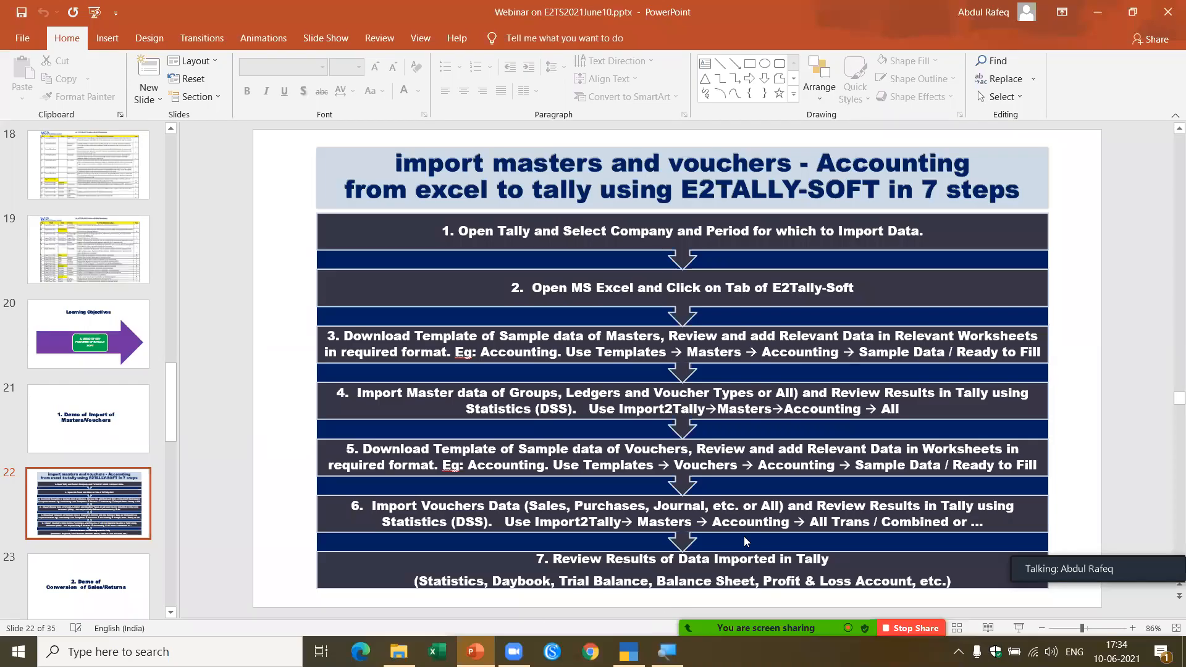
Switch to TallyPrime, view the Statistics report under Statements of Accounts, and return to Gateway of Tally.
key("alt+Tab")
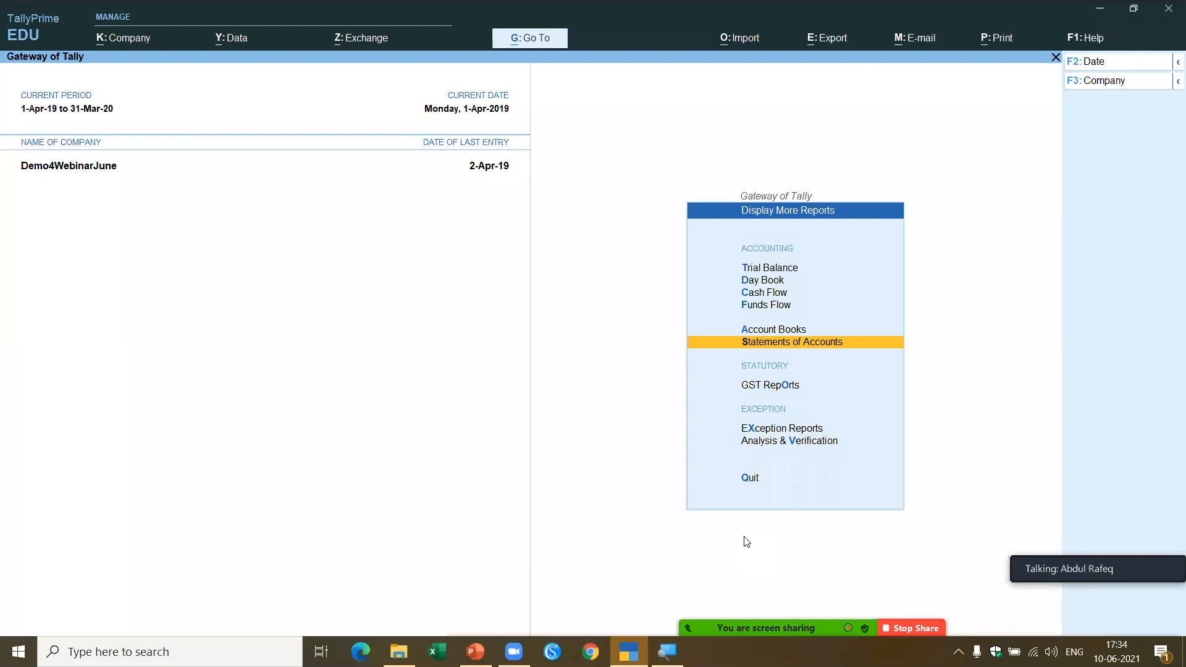
key("Return")
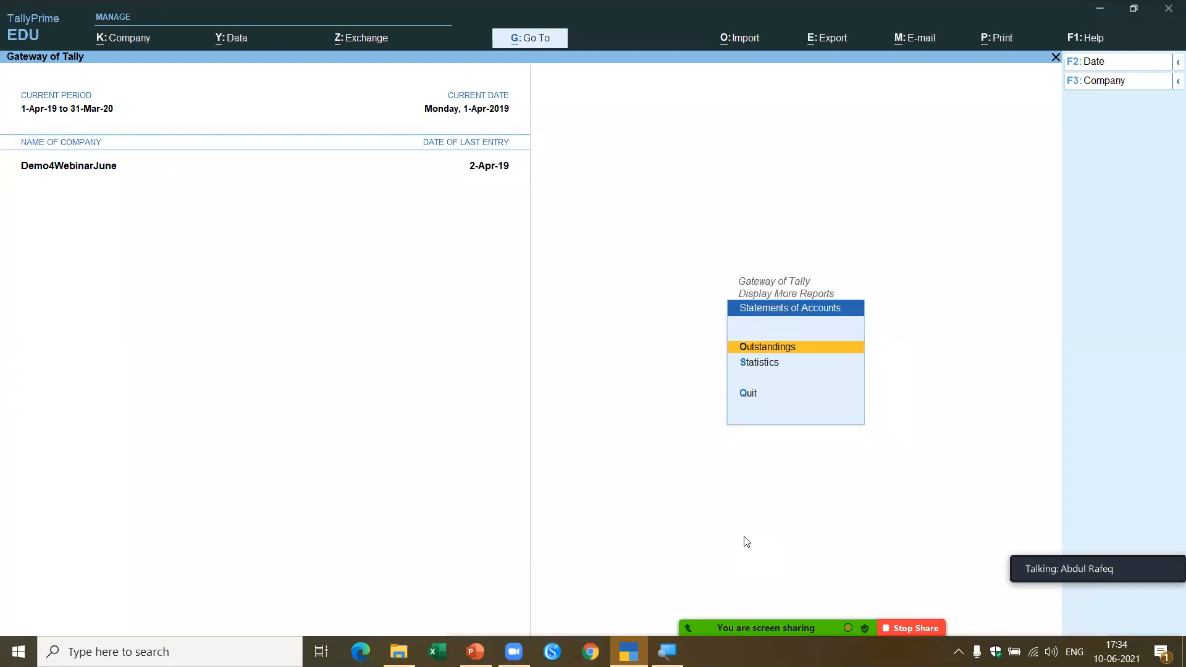
key("s")
key("Escape")
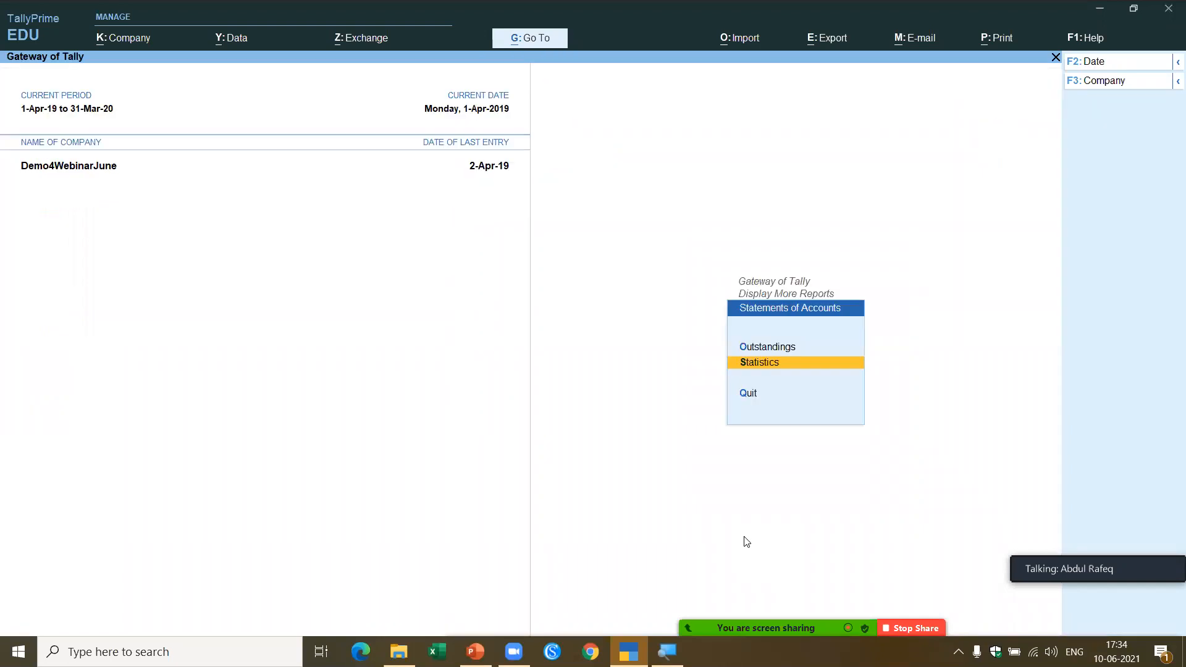
key("Escape")
key("Escape")
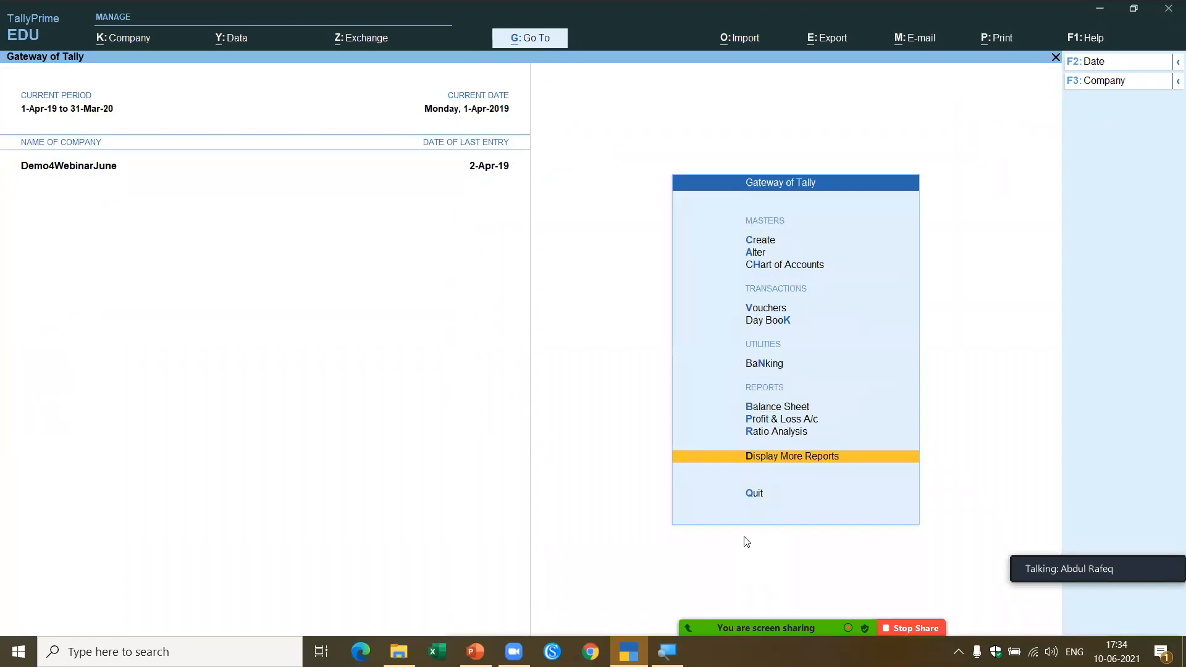
Review the Balance Sheet in detailed format, checking the ledgers under liabilities and assets, and close it.
key("Up")
key("Up")
key("Up")
key("Return")
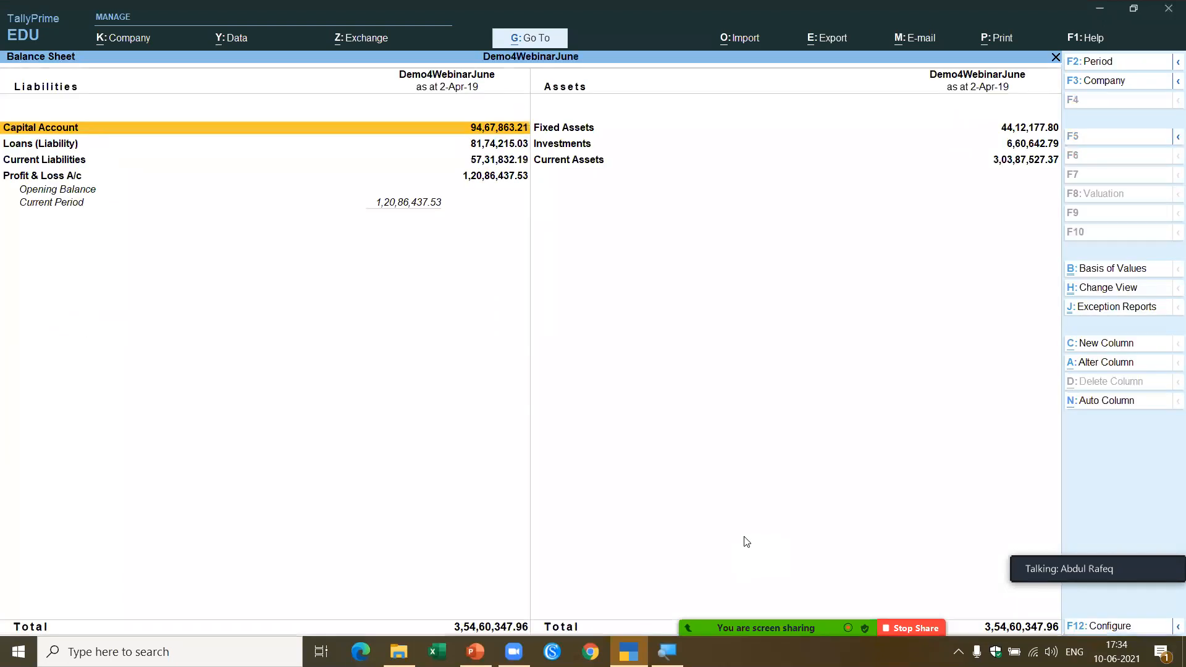
key("alt+F5")
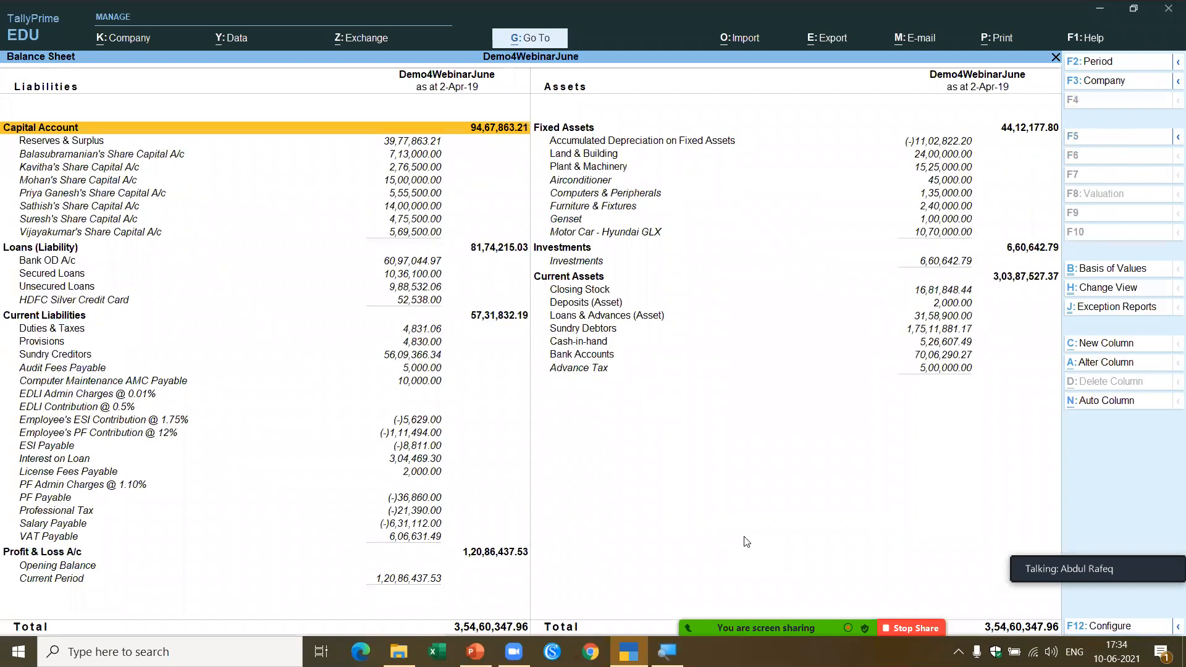
key("Escape")
Review the Profit & Loss A/c in detailed format and go back to Gateway of Tally.
key("Down")
key("Return")
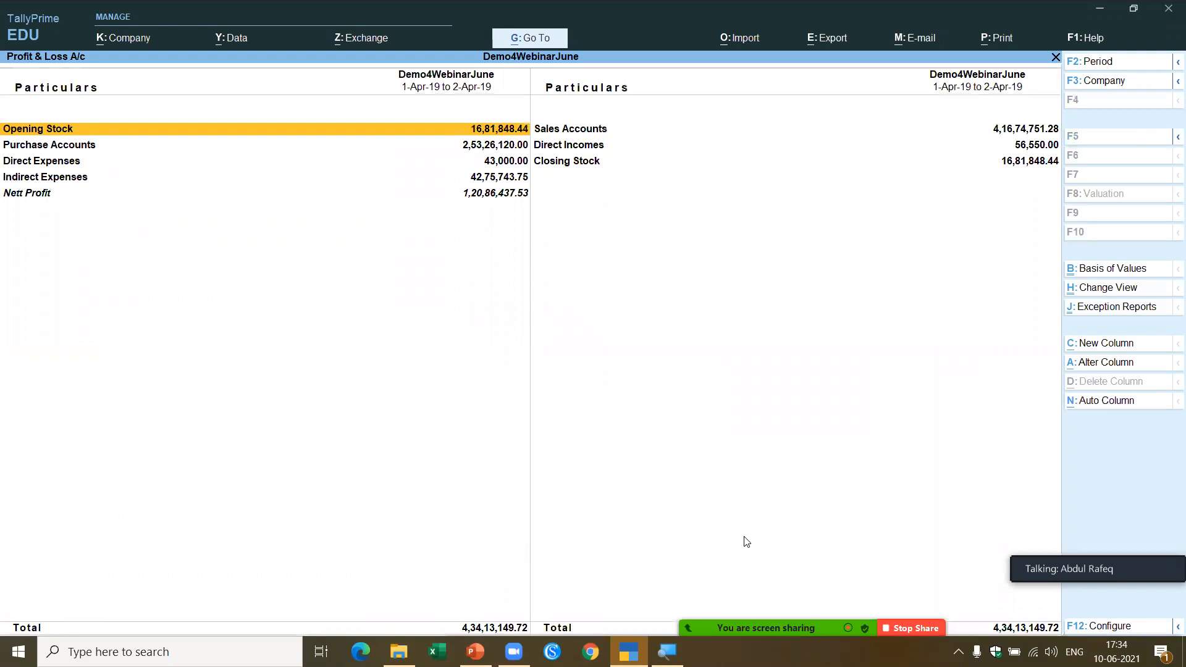
key("alt+F5")
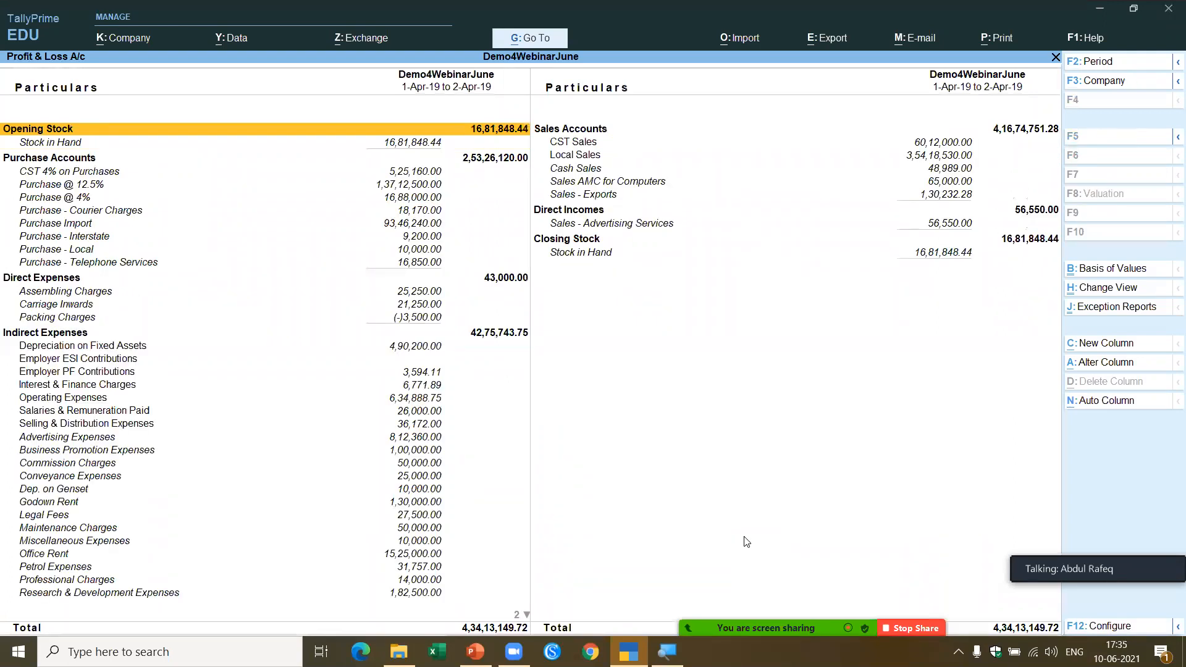
key("Escape")
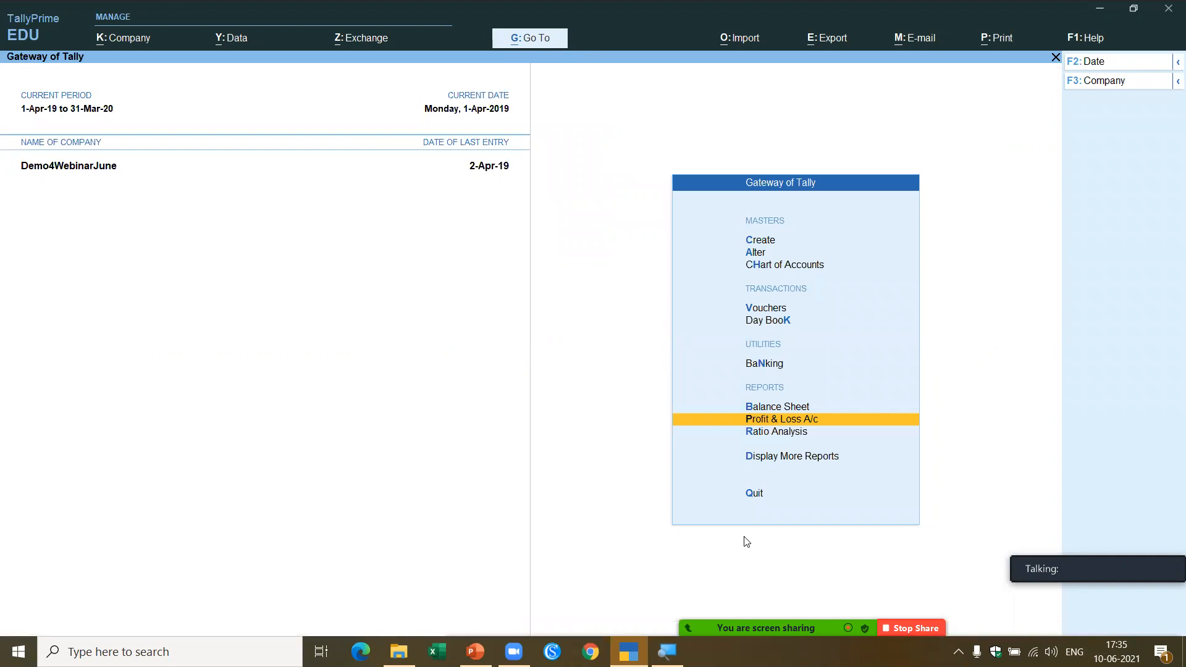
Review the detailed Trial Balance through the last ledgers under Indirect Expenses, and return to Gateway of Tally.
key("d")
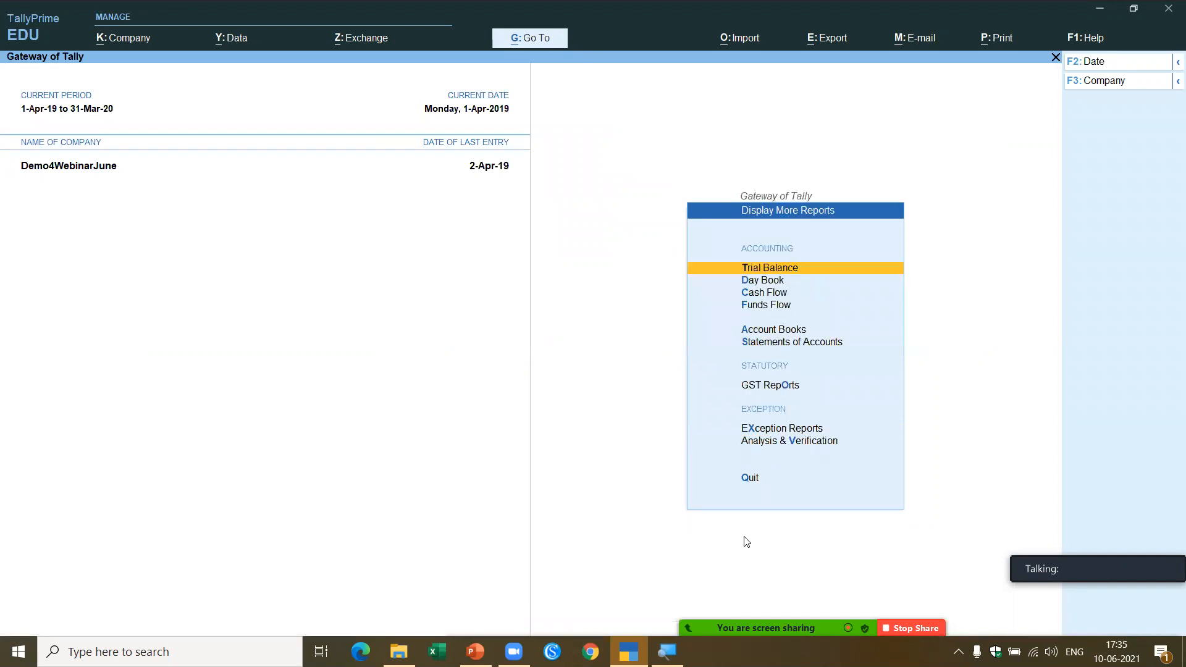
key("t")
key("alt+F5")
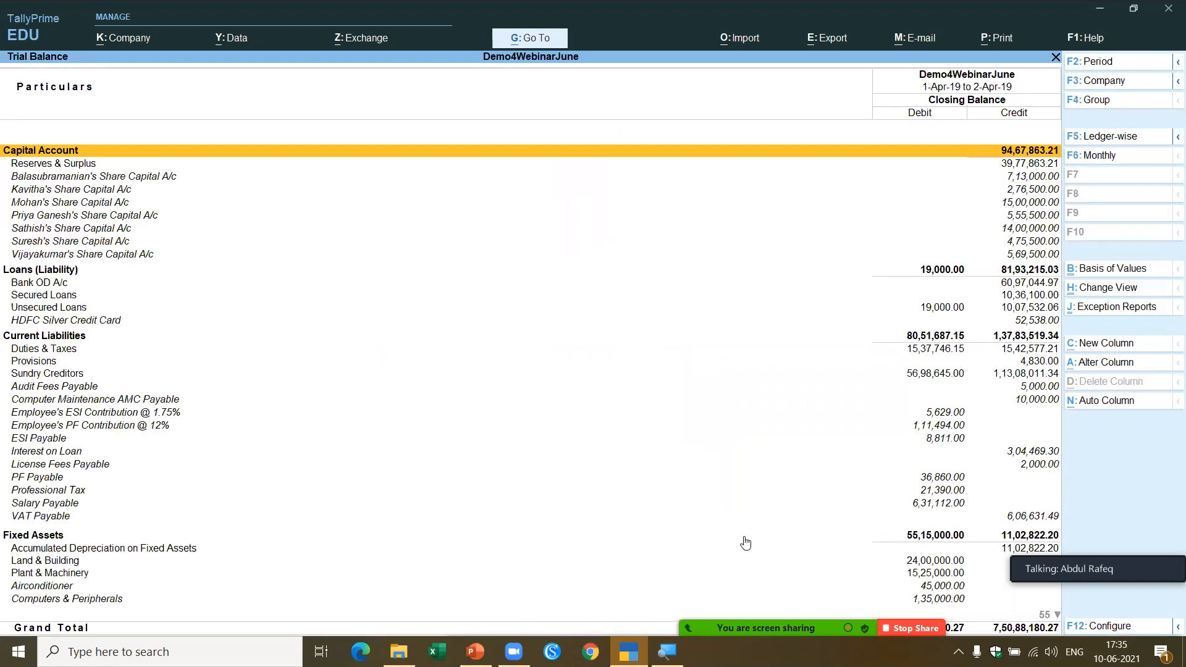
key("Down")
key("Down")
key("Down")
key("Down")
key("Down")
key("Down")
key("Down")
key("Down")
key("Down")
key("Down")
key("Down")
key("Down")
key("Down")
key("Down")
key("Down")
key("Down")
key("Down")
key("Down")
key("Down")
key("Down")
key("Down")
key("Down")
key("Down")
key("Down")
key("Down")
key("Down")
key("Down")
key("Down")
key("Down")
key("Down")
key("Down")
key("Down")
key("Down")
key("Down")
key("Down")
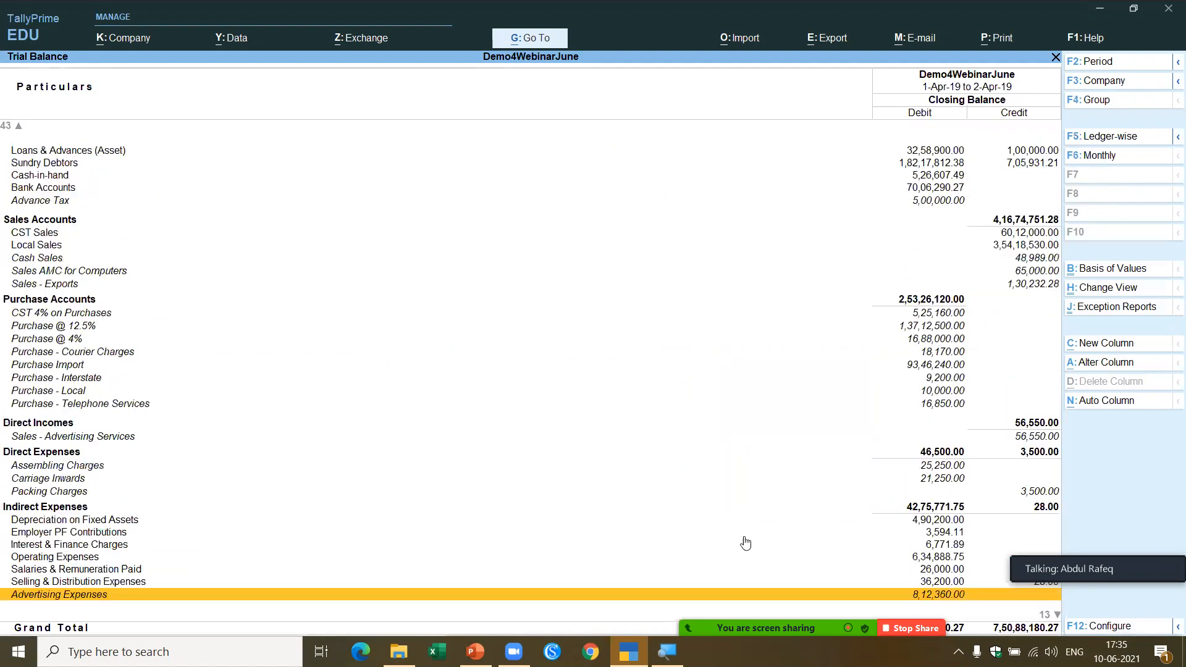
key("Down")
key("Down")
key("Down")
key("Down")
key("Down")
key("Down")
key("Down")
key("Down")
key("Down")
key("Down")
key("Down")
key("Down")
key("Down")
key("Escape")
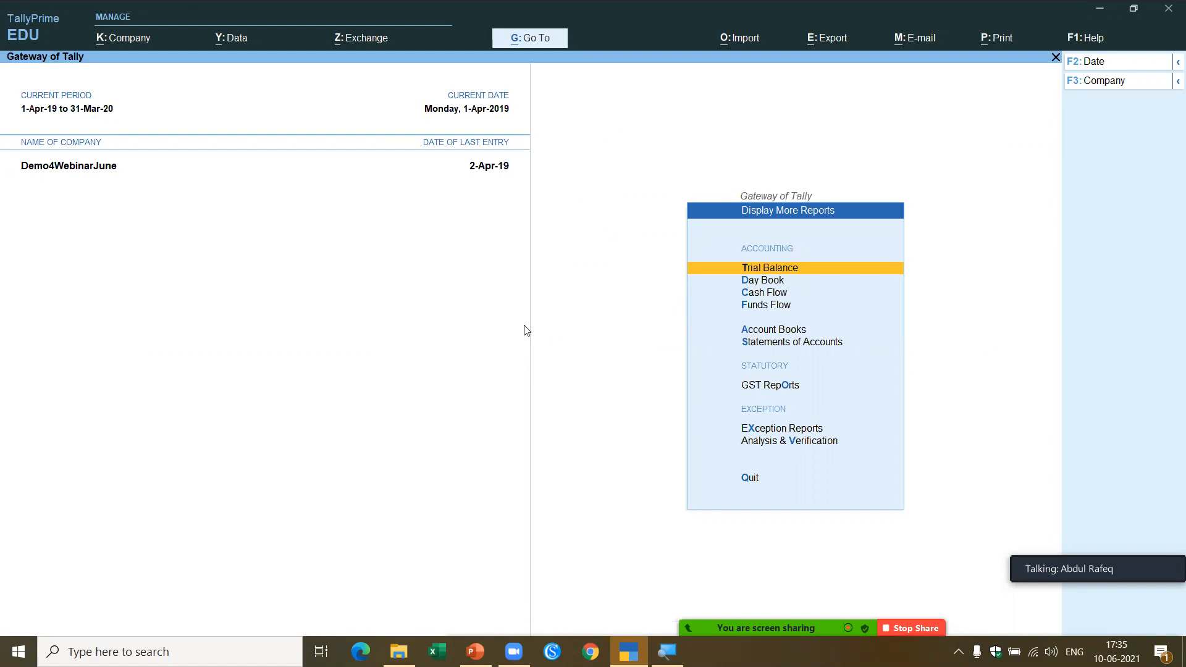
key("Escape")
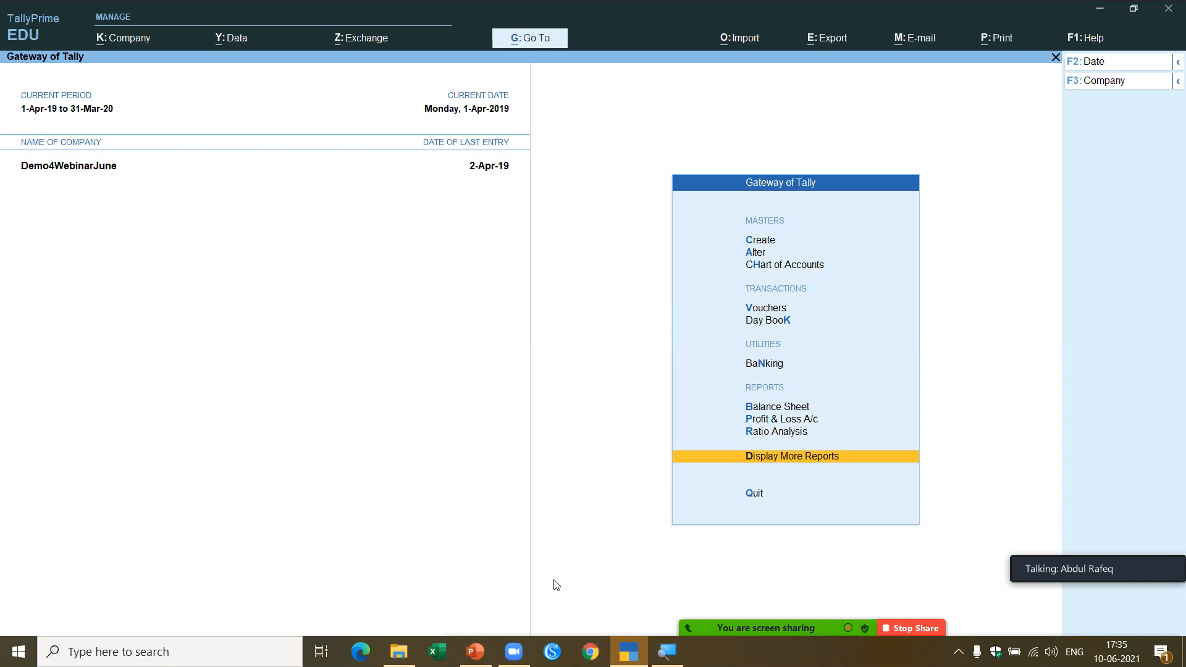
Minimize TallyPrime, present the PowerPoint webinar deck from slide 22, and advance to the Demo of Conversion of Sales/Returns slide.
left_click(1103, 11)
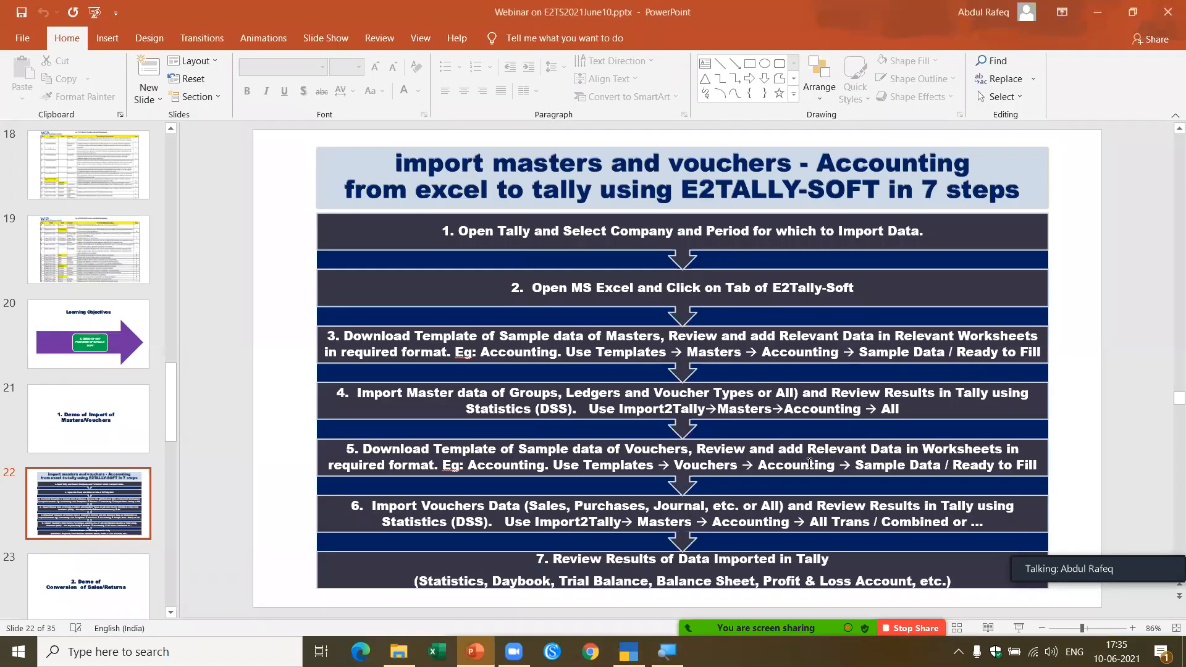
left_click(1019, 628)
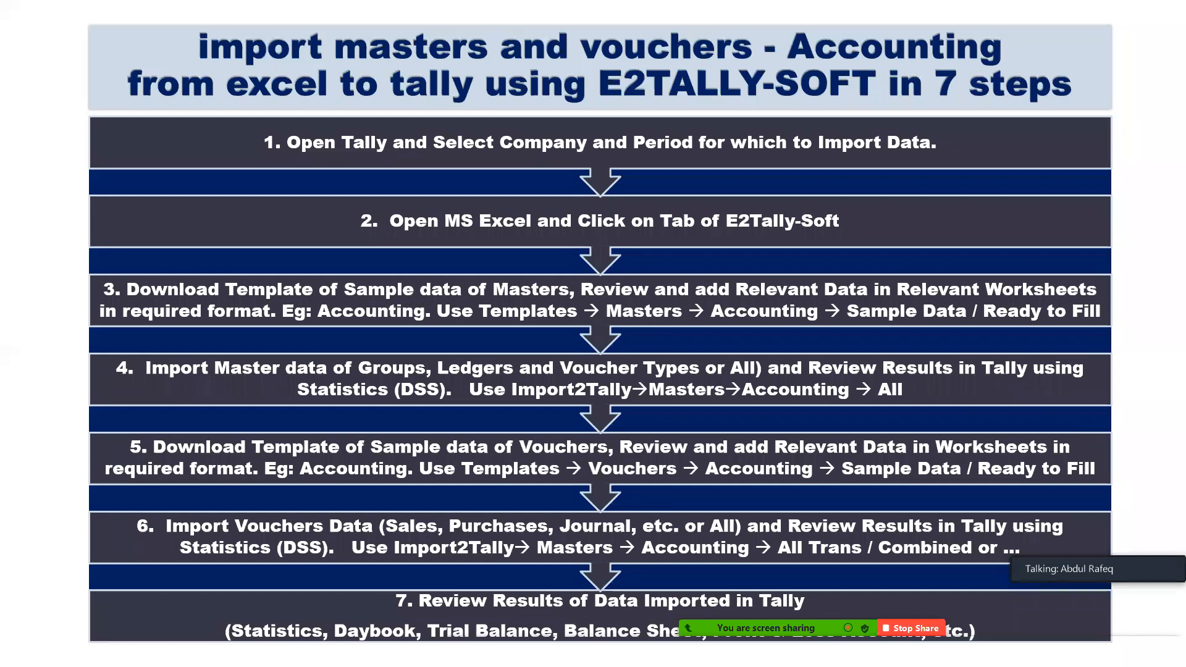
key("Right")
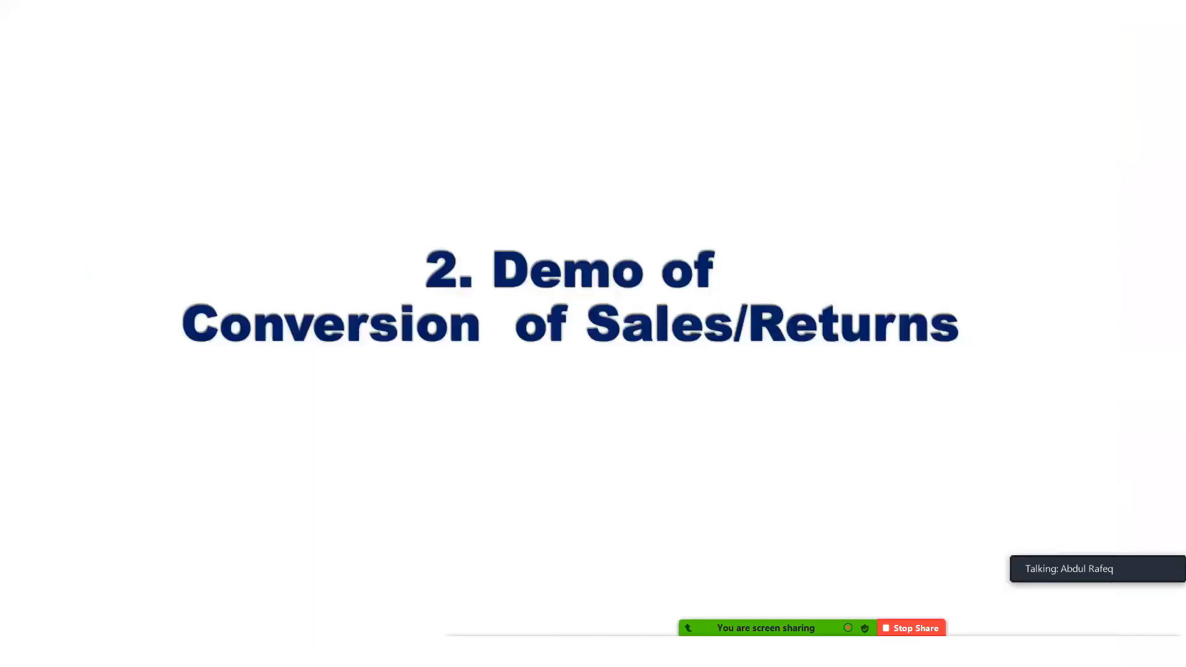
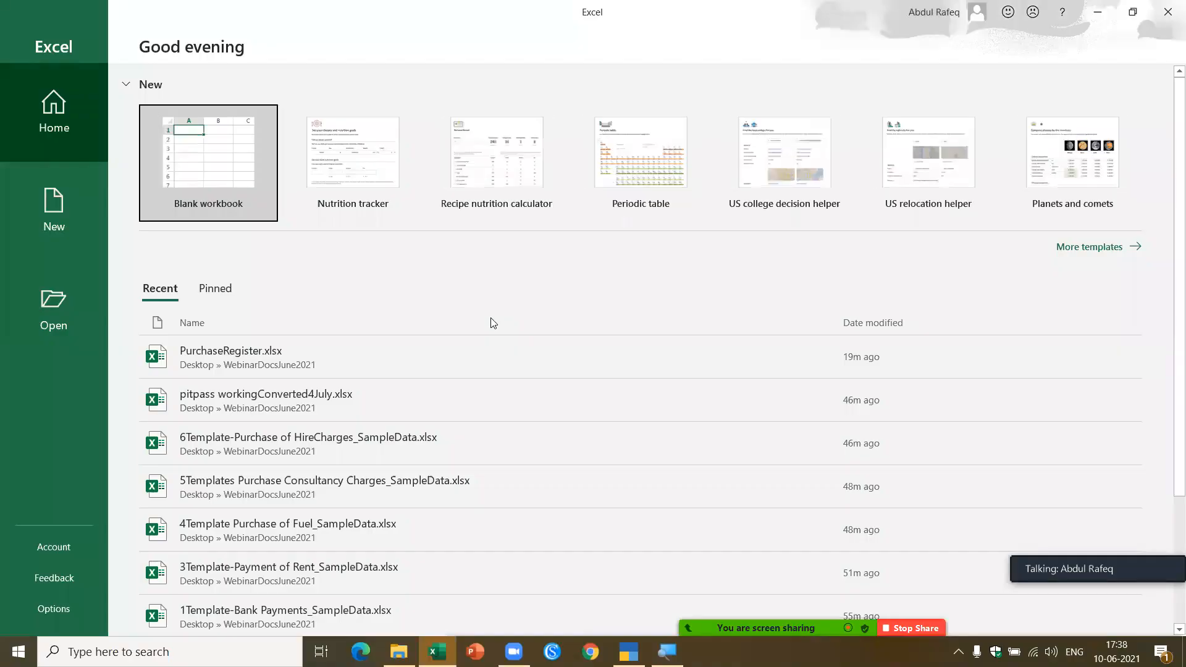
Open the recent workbook PurchaseRegister.xlsx in Excel and select the VrNo header on the purchase sheet.
left_click(226, 358)
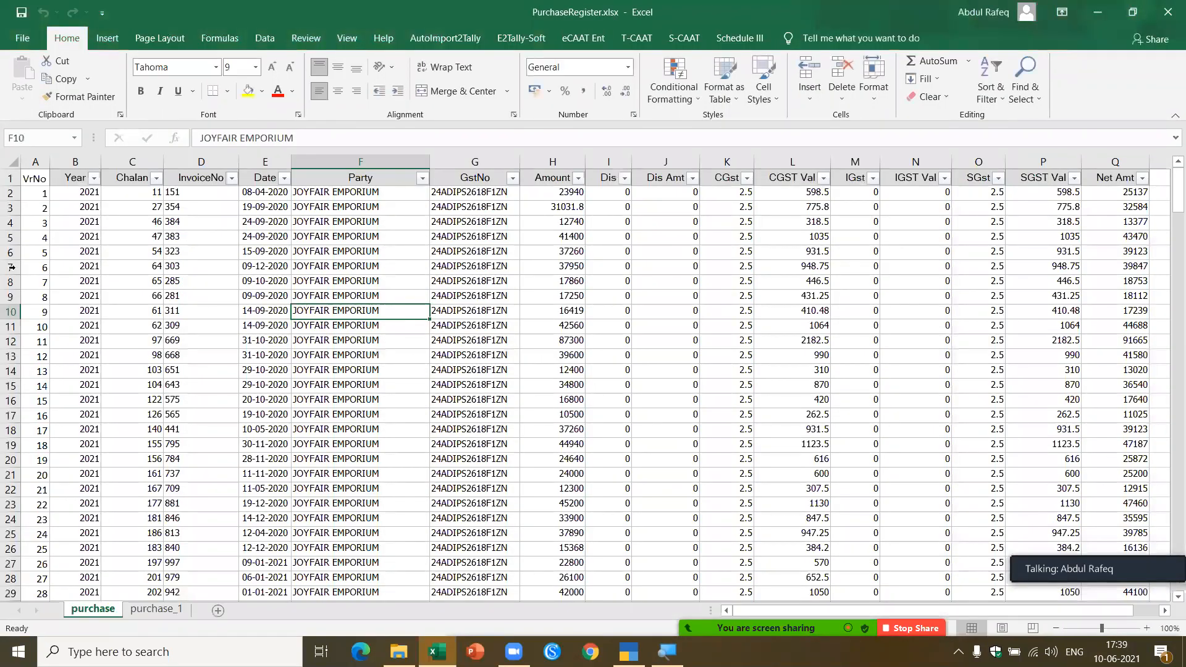
left_click(68, 179)
key("Right")
key("Left")
key("Left")
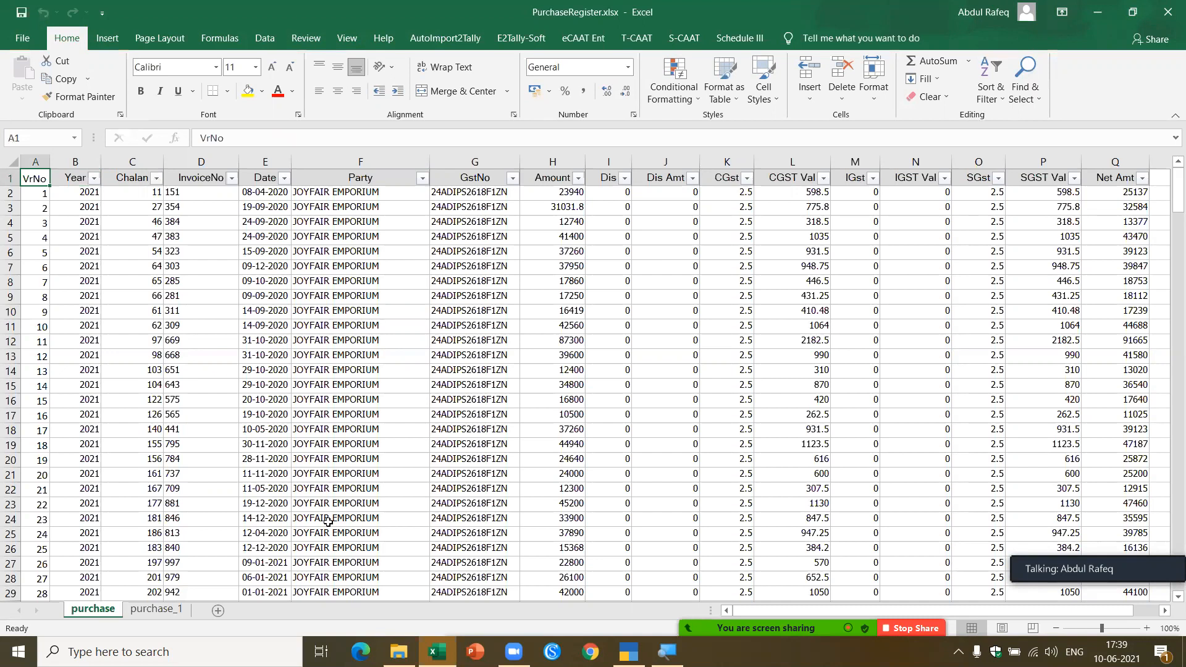
Check the last record of the purchase sheet, and examine the first record's fields from VrNo through Party.
key("ctrl+Down")
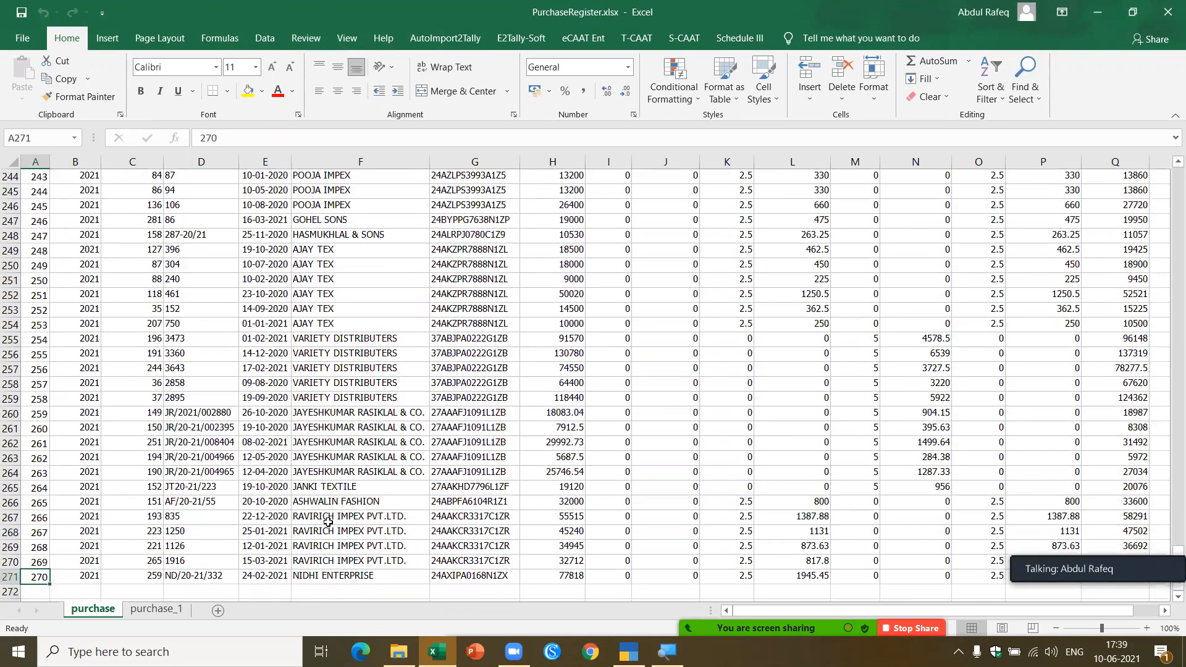
key("ctrl+Up")
key("Down")
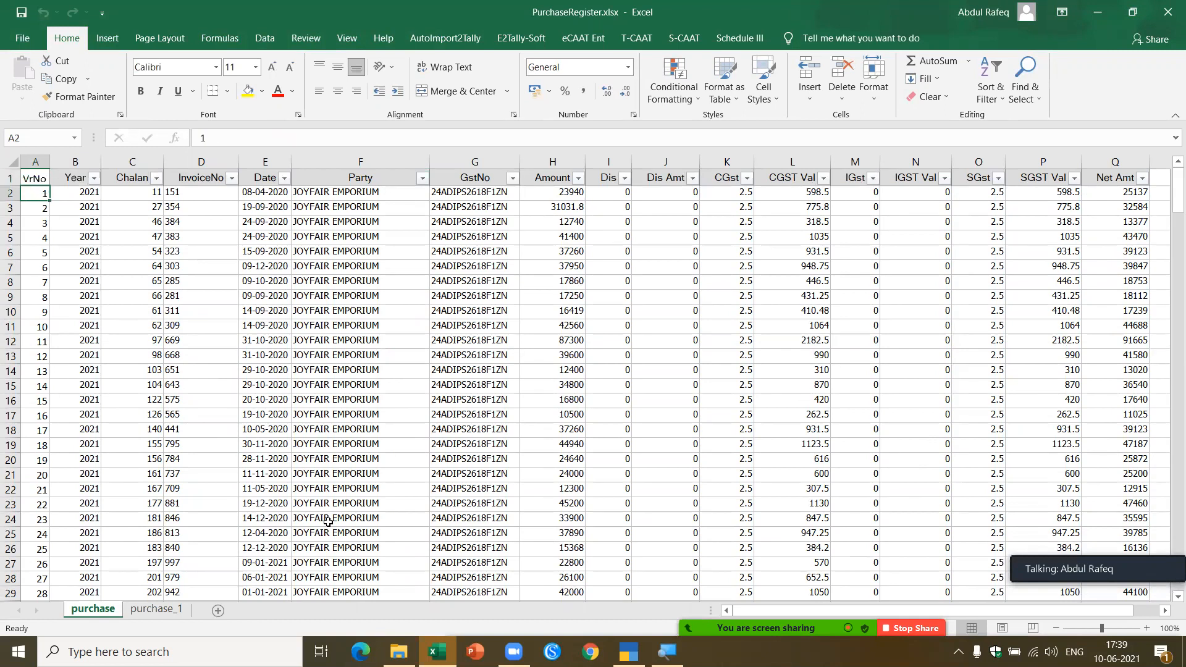
key("Right")
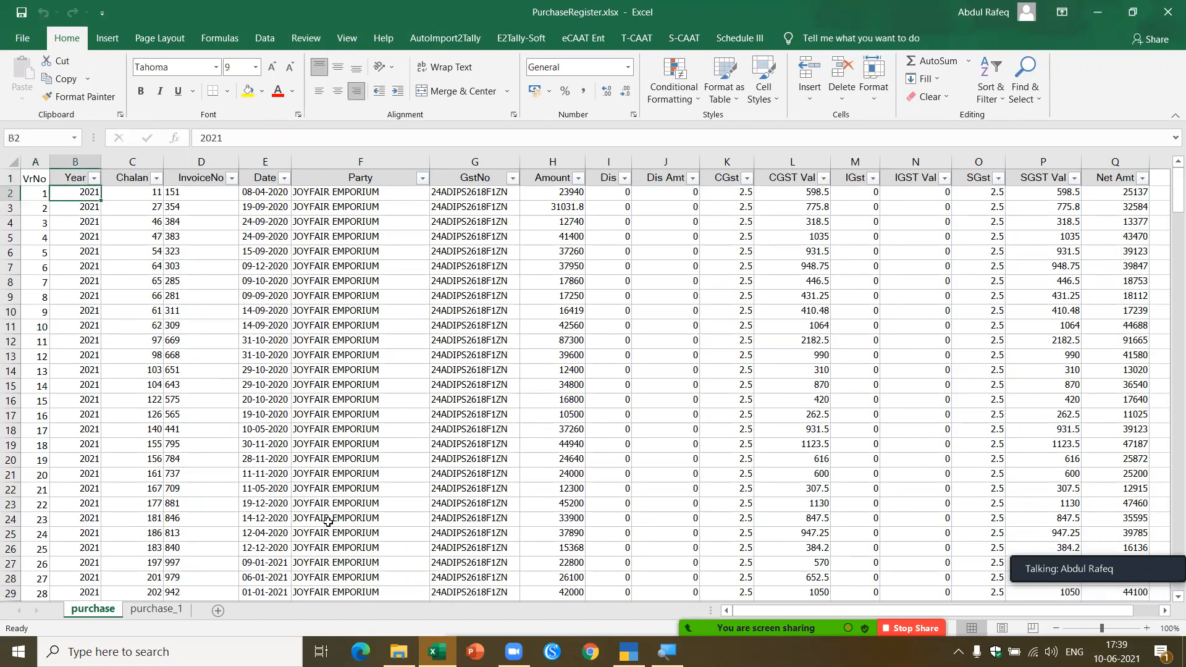
key("Right")
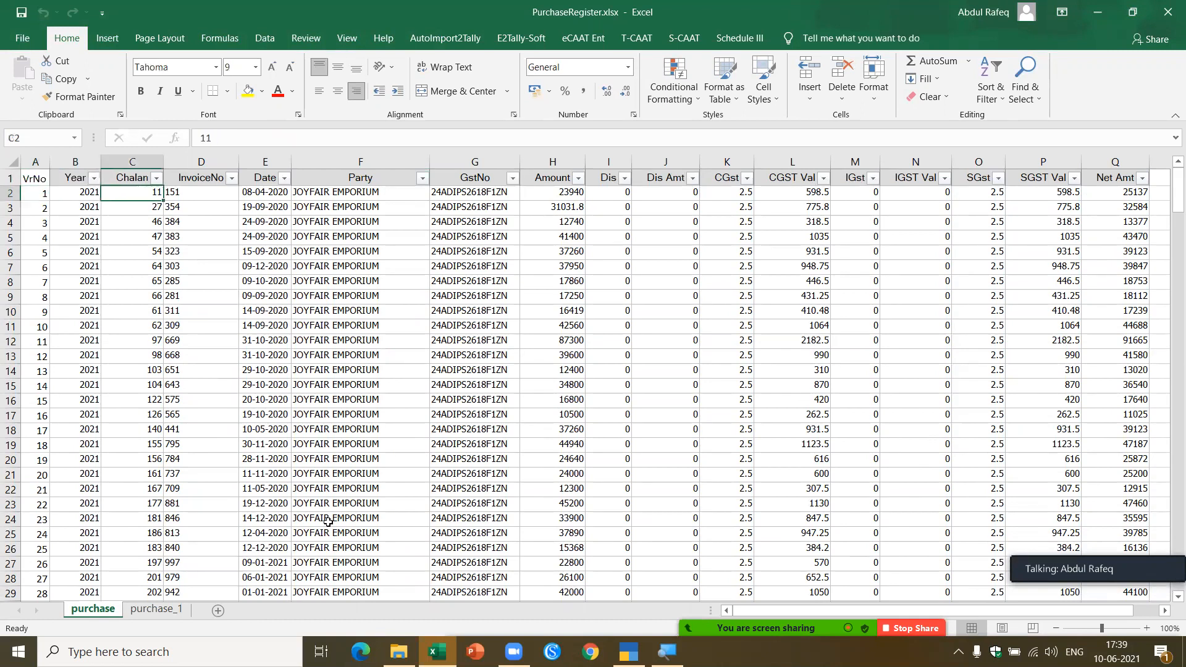
key("Right")
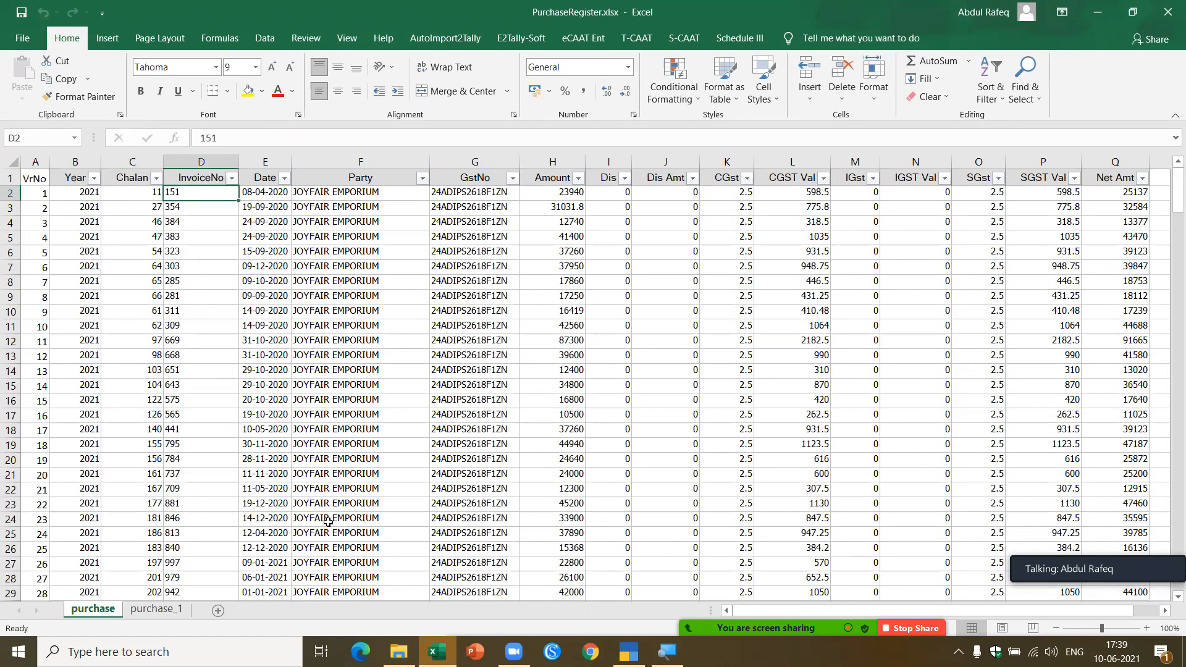
key("Right")
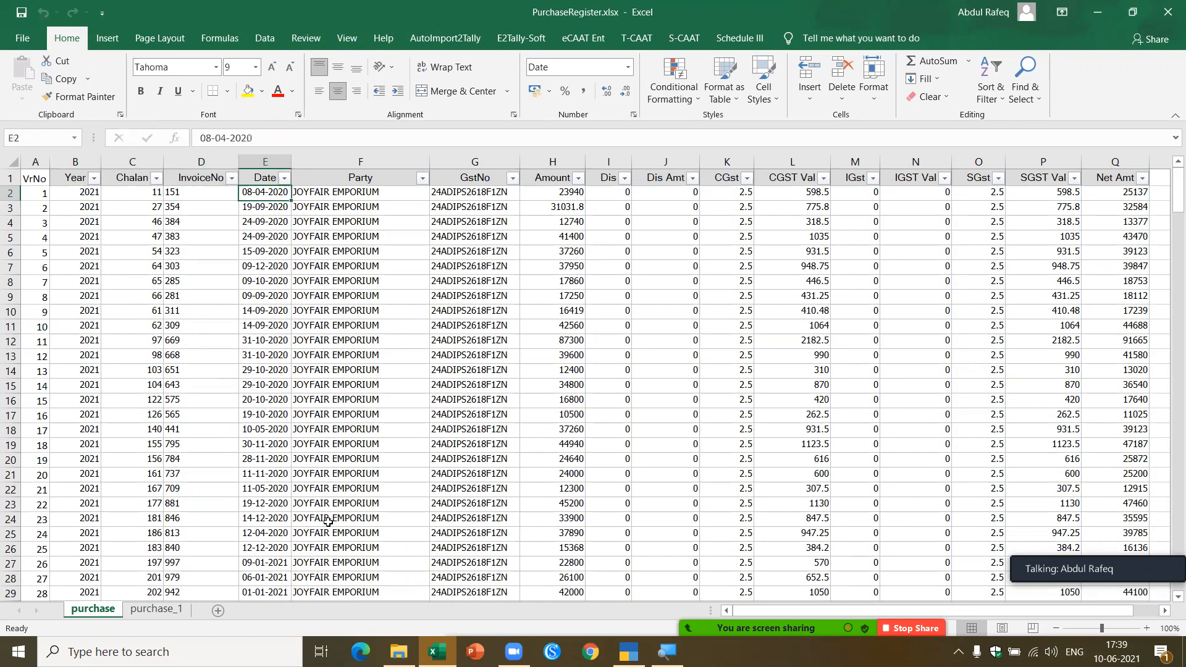
key("Right")
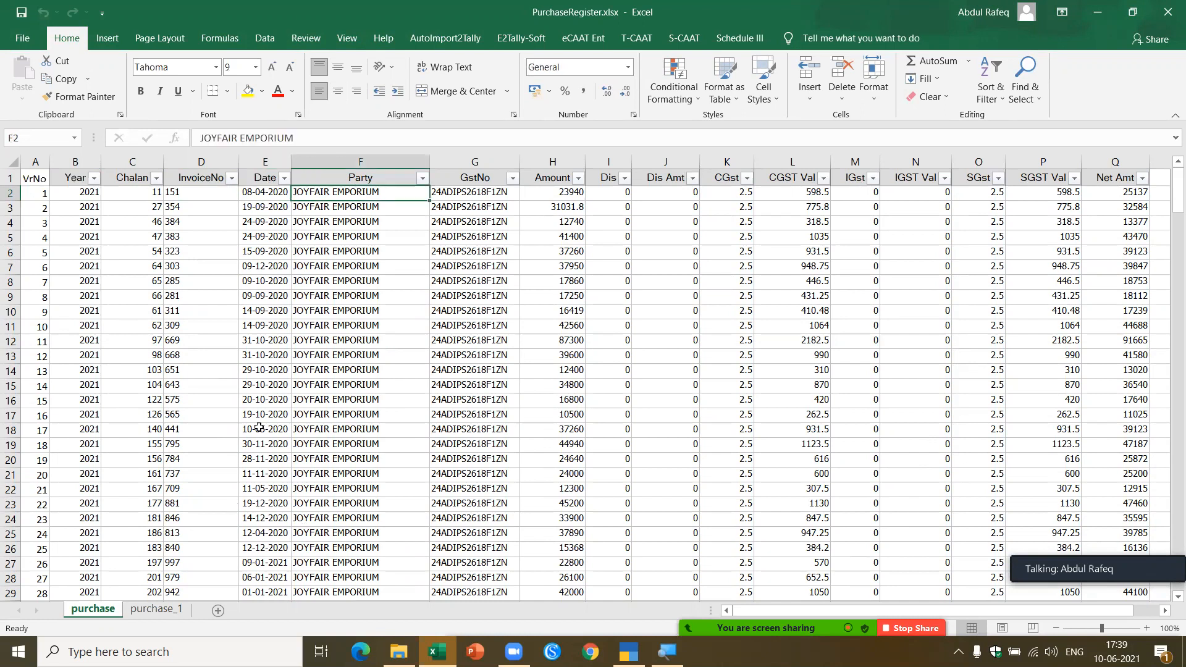
Rename the Party column header in cell F1 to PartyCr.
left_click(363, 176)
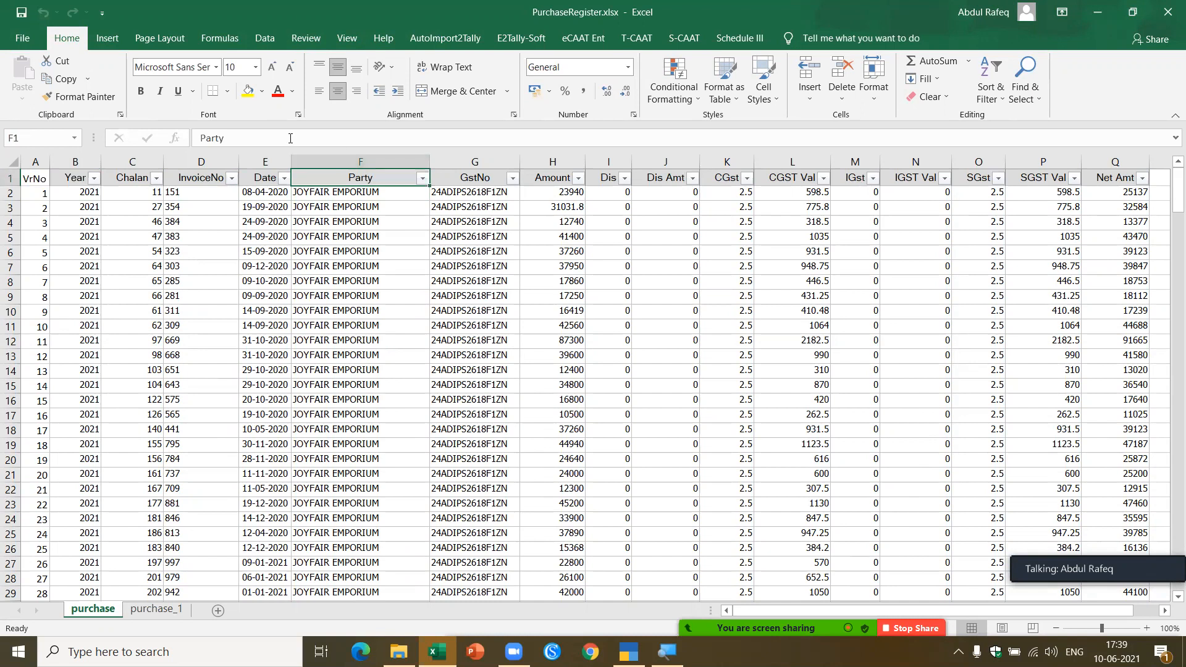
left_click(289, 138)
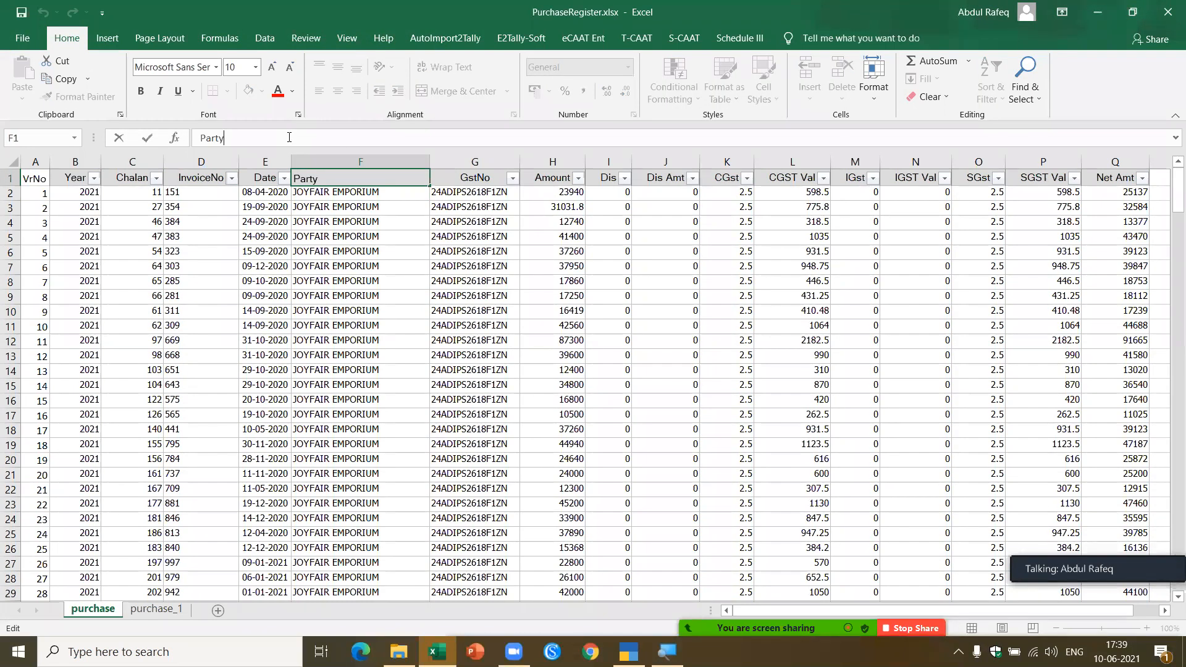
type("Cr")
key("Return")
key("Up")
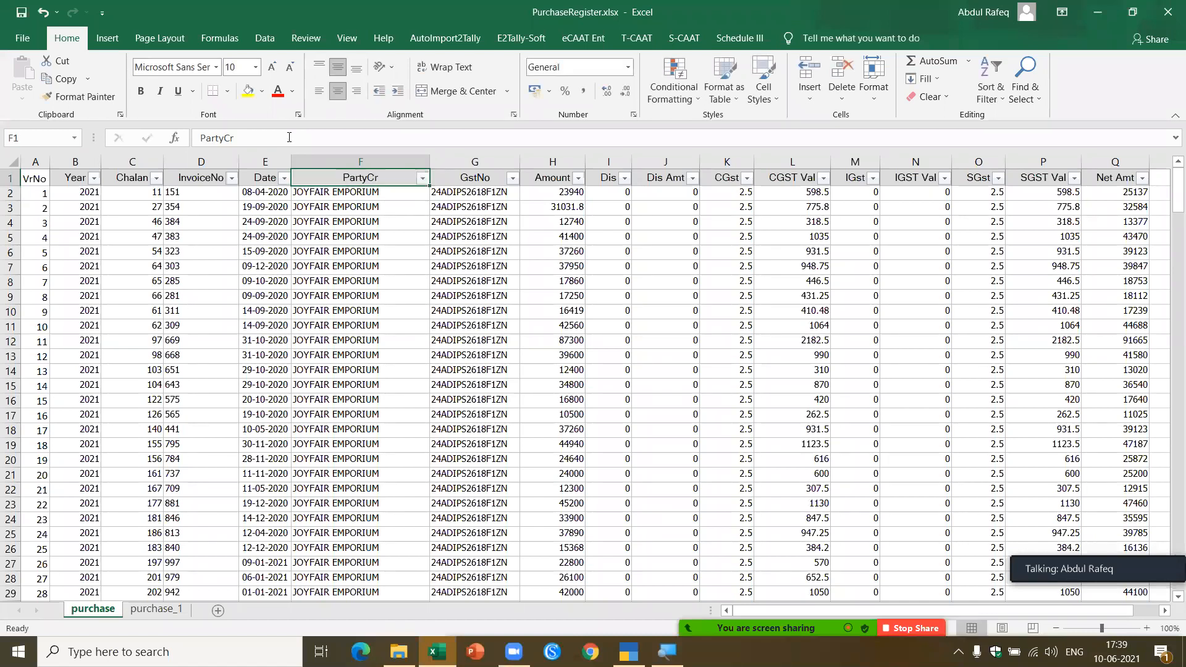
Examine the GstNo and Amount headers and the first record's party, GST number and amount.
key("Right")
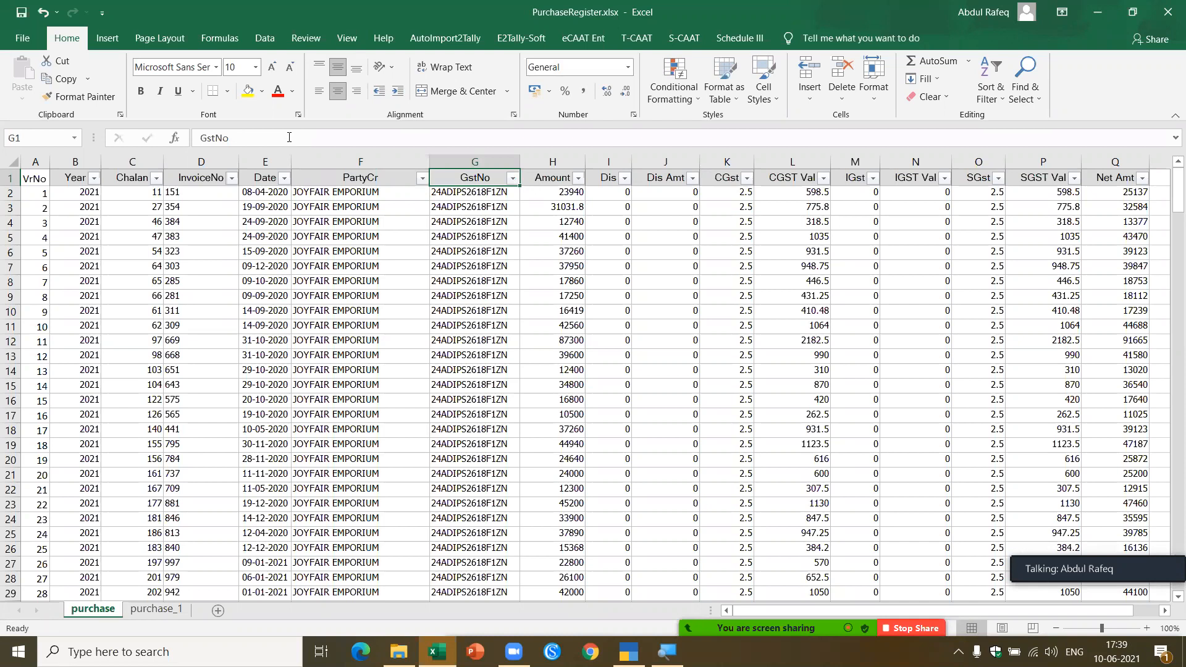
key("Down")
key("Left")
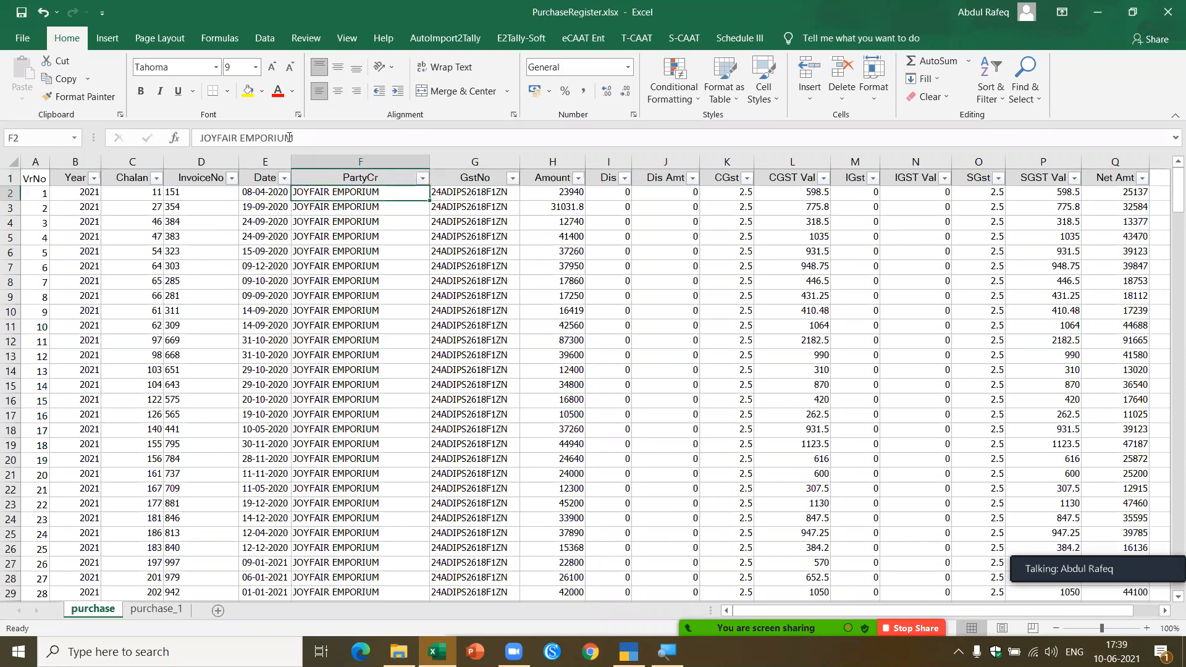
key("Right")
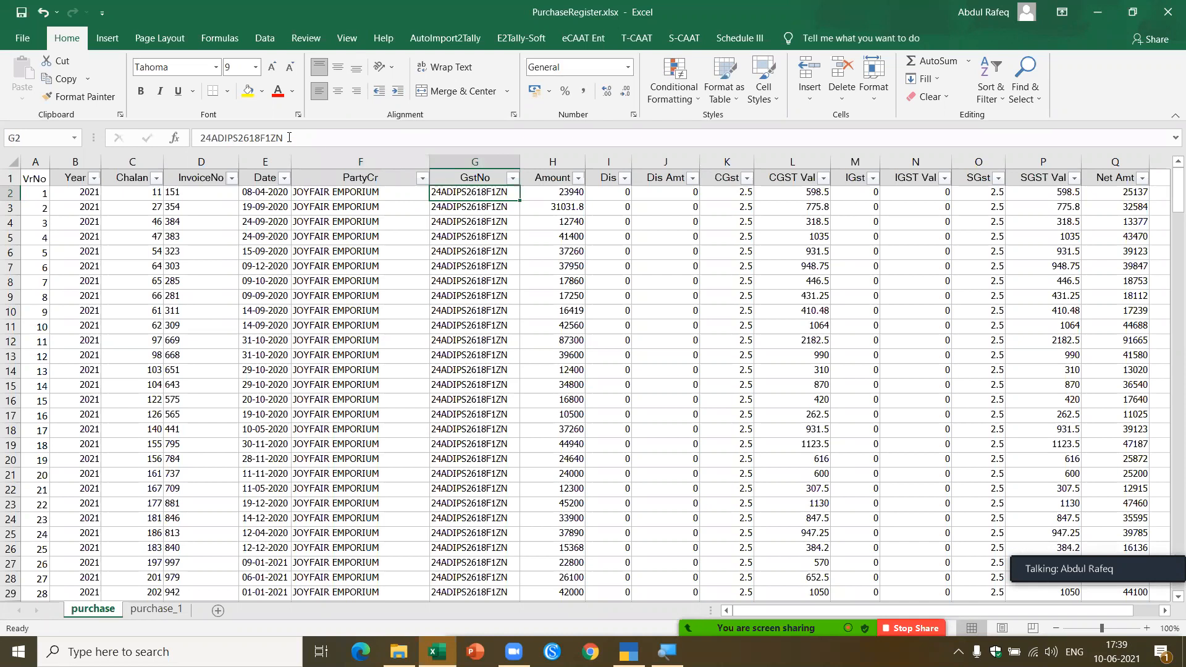
key("Up")
key("Right")
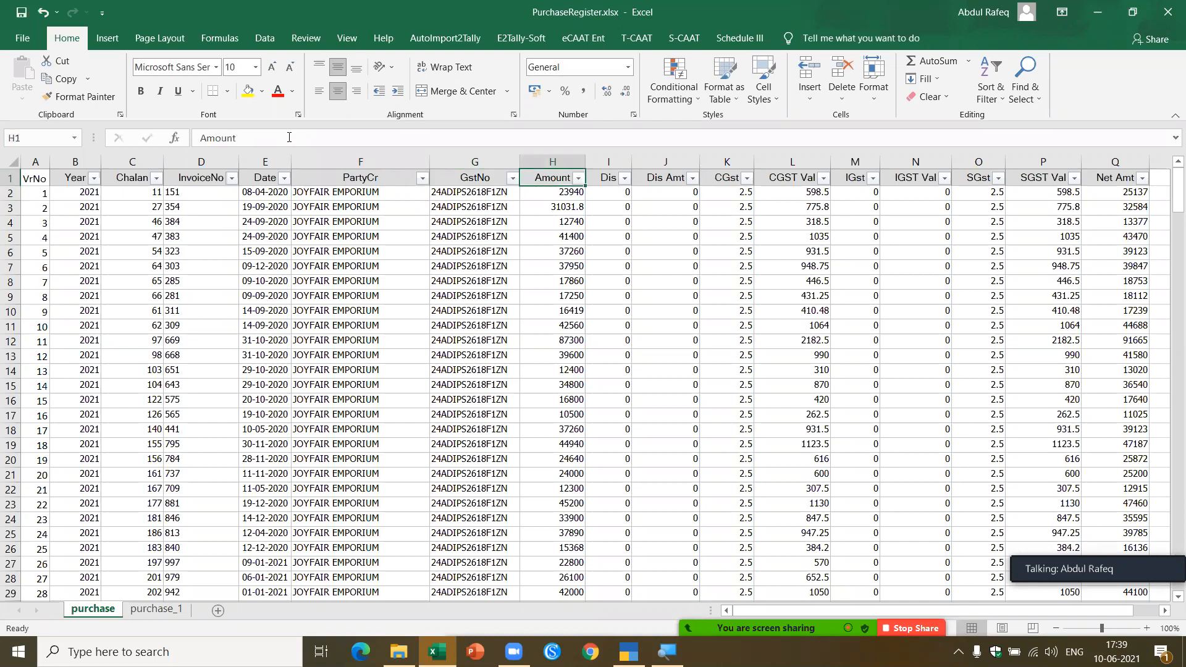
key("Down")
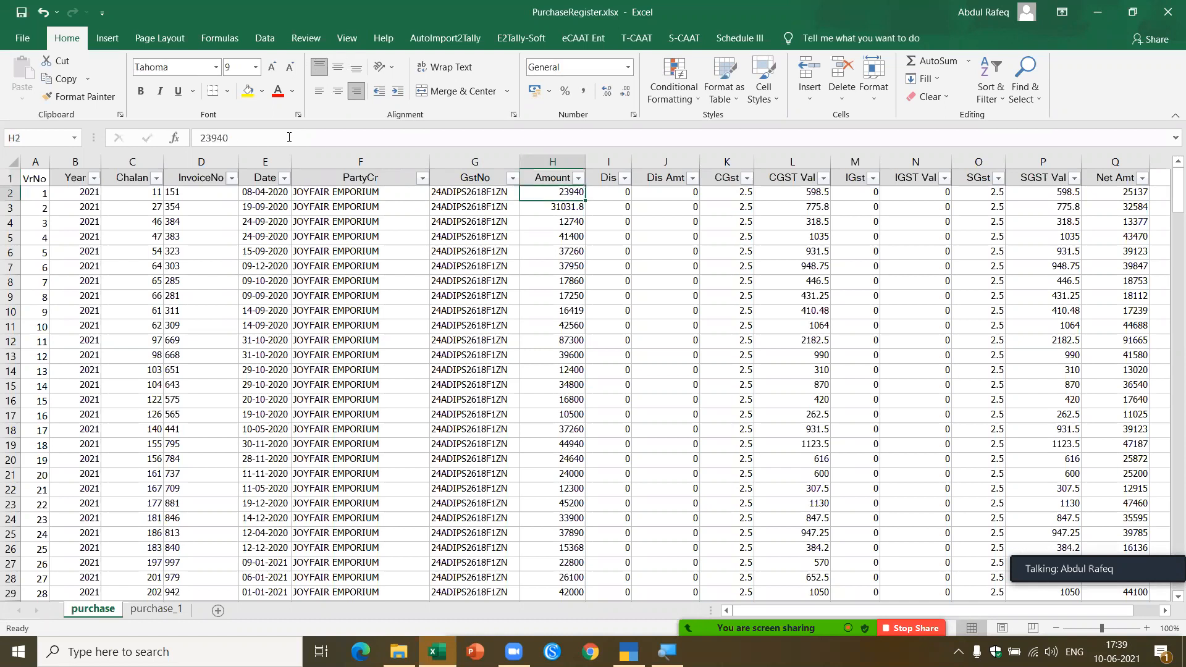
Rename the Amount column header in cell H1 to DrPurchaseAmount and widen column H to fit it.
key("Up")
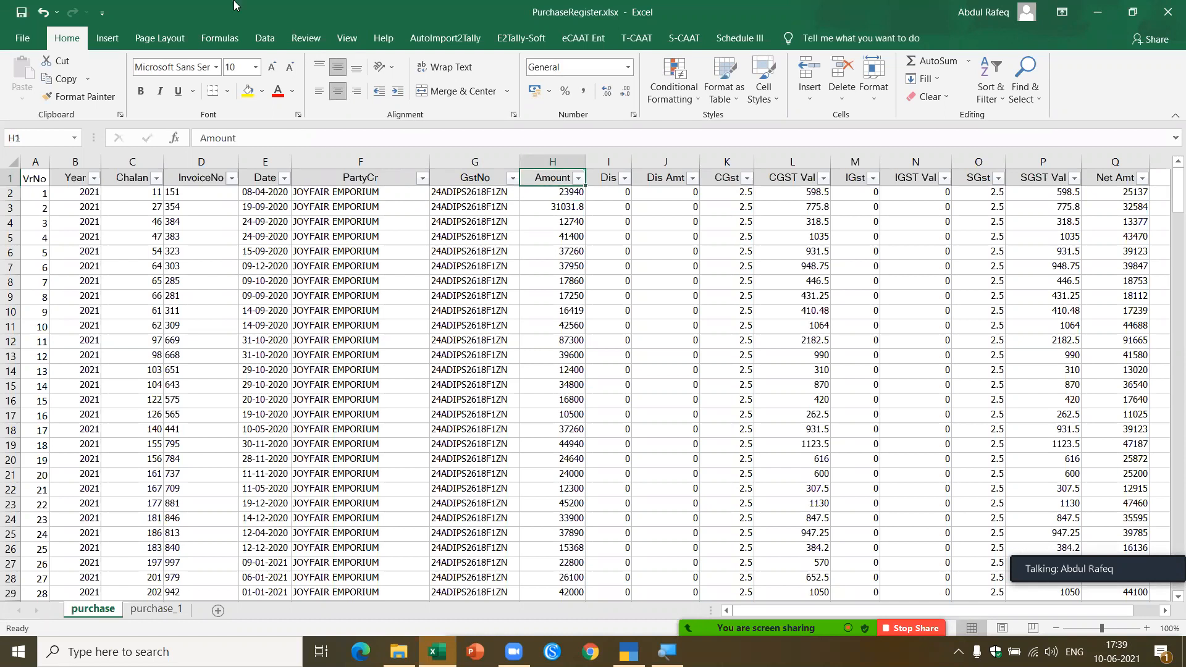
left_click_drag(264, 136, 1, 115)
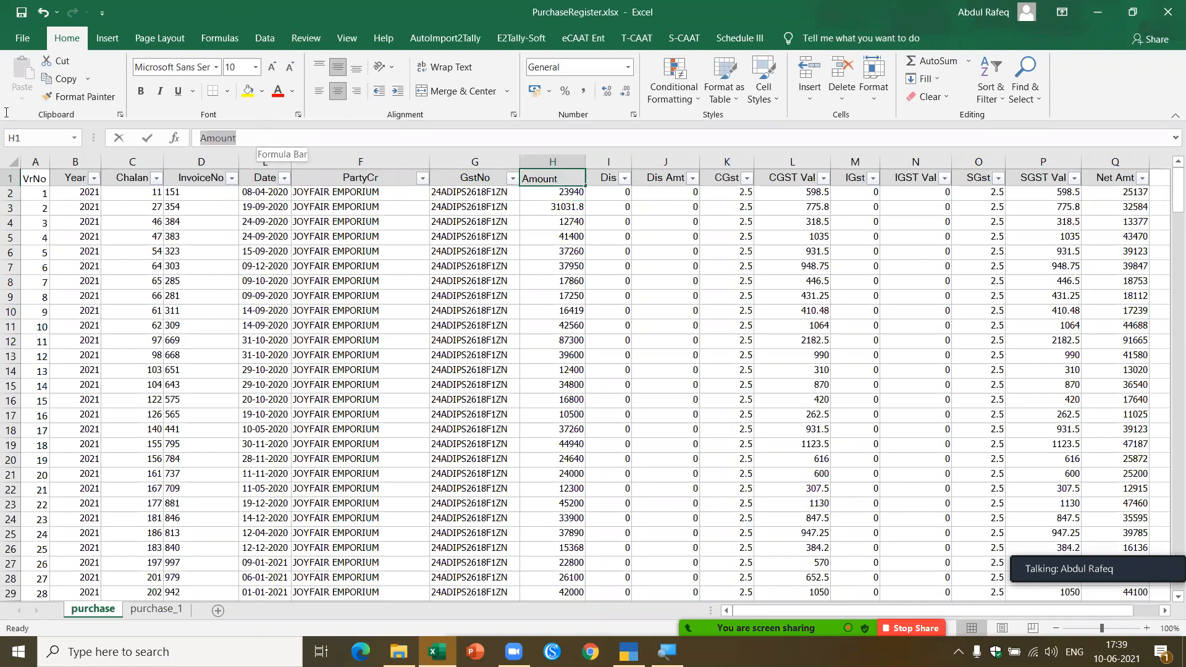
key("Left")
type("Purchase")
key("Left")
type("Dr")
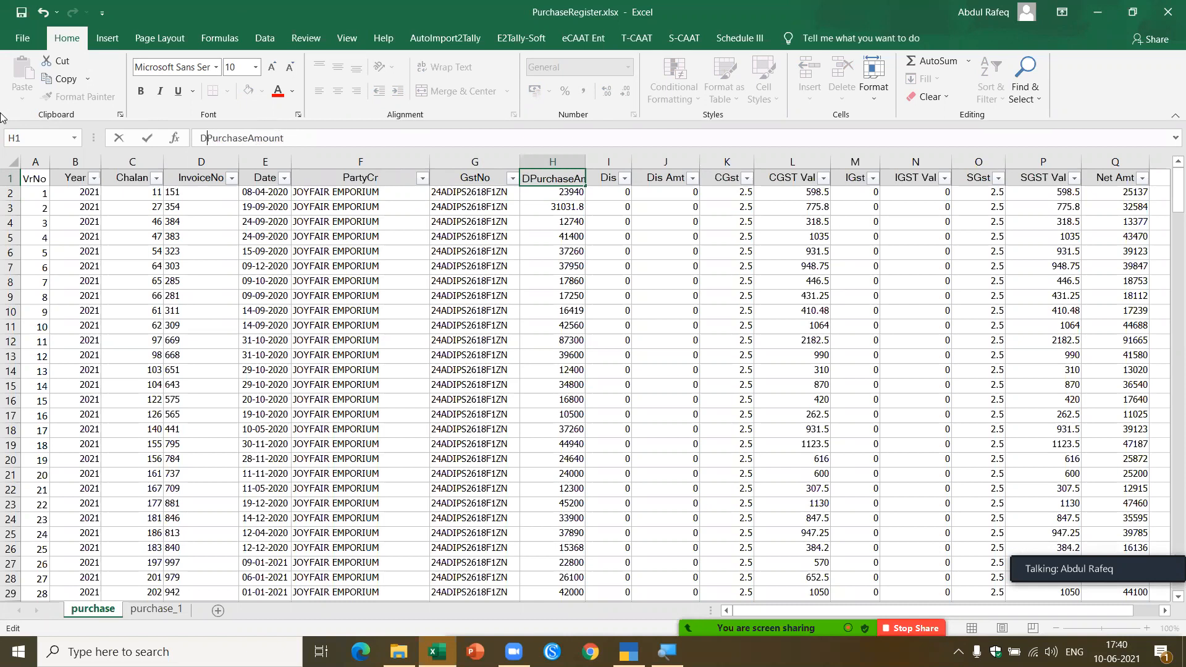
key("Return")
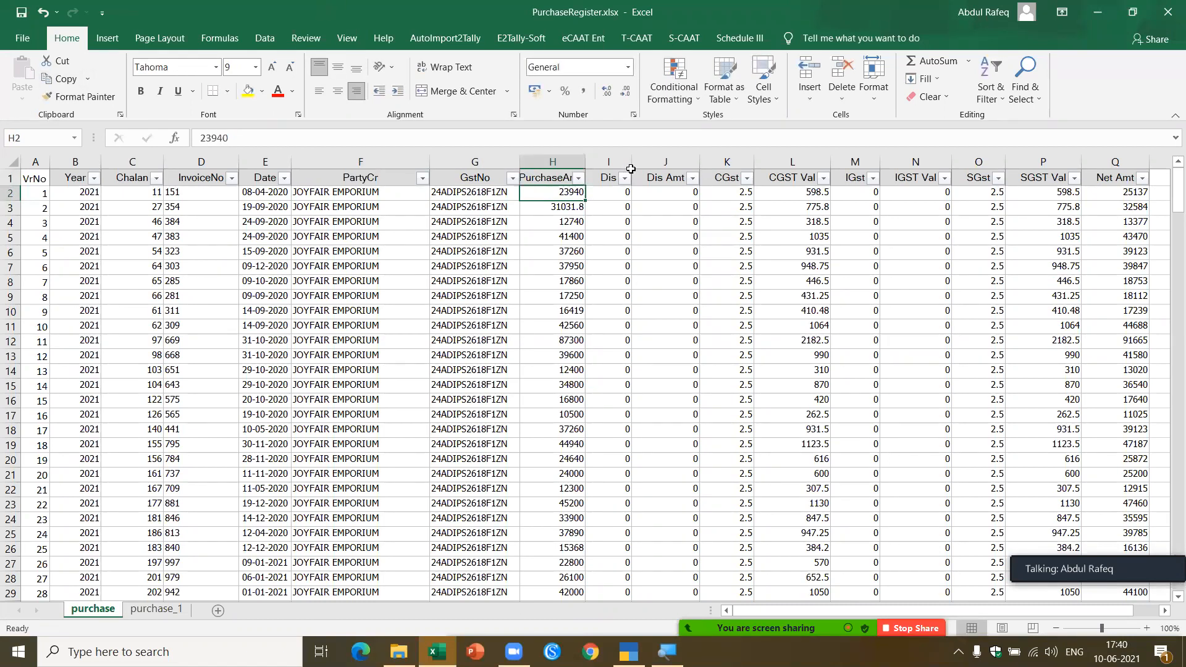
left_click_drag(586, 162, 646, 162)
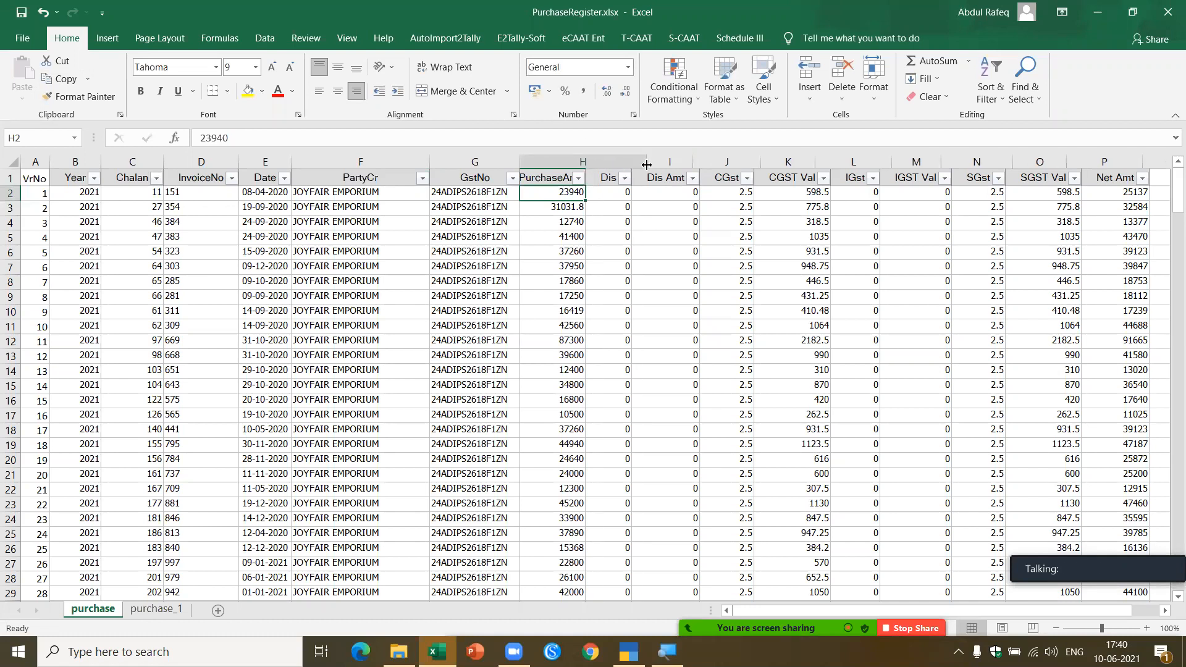
left_click(594, 178)
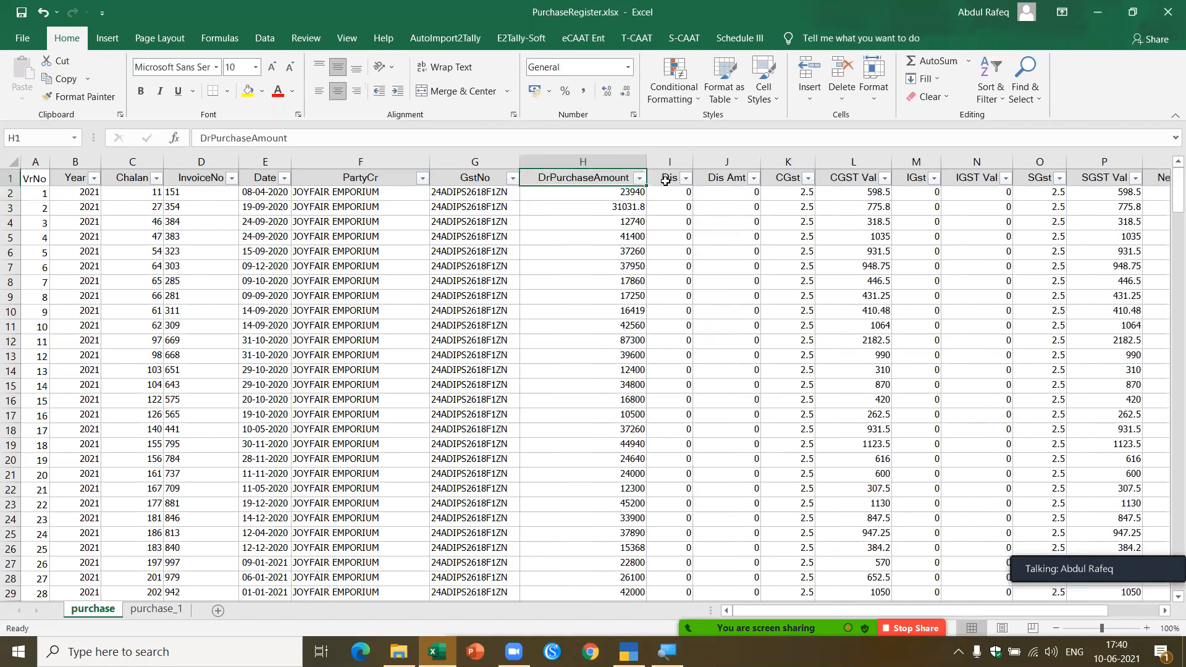
Rename the Dis column header in cell I1 to DisCr.
left_click(664, 178)
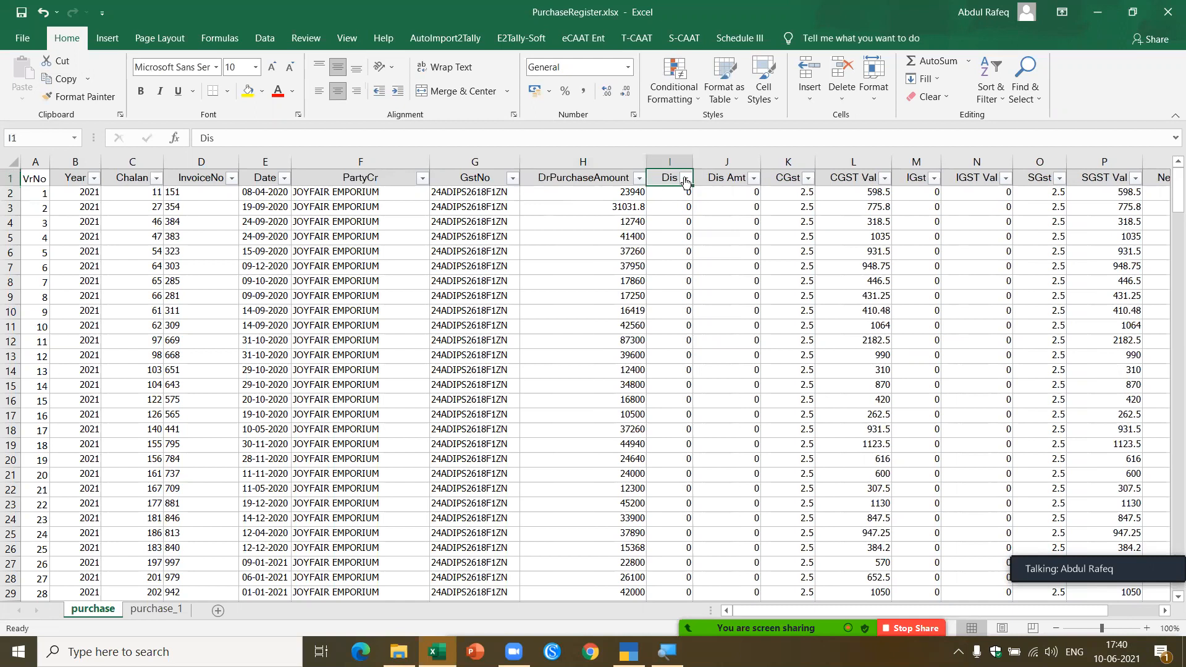
left_click(686, 178)
left_click(686, 180)
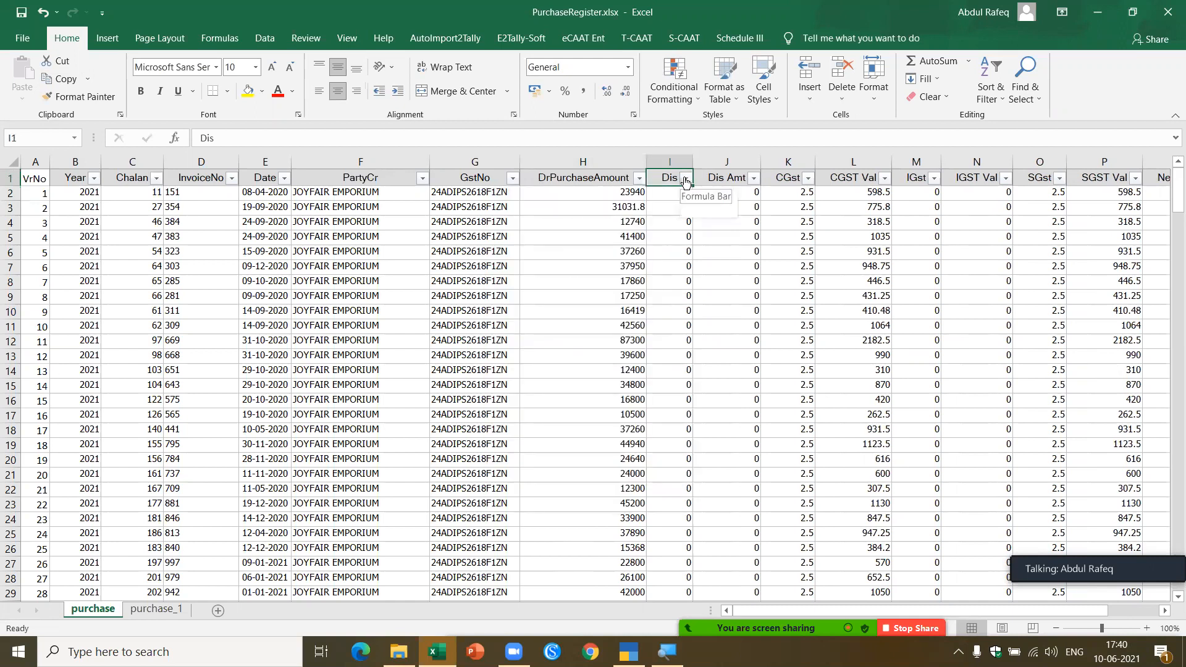
left_click(223, 137)
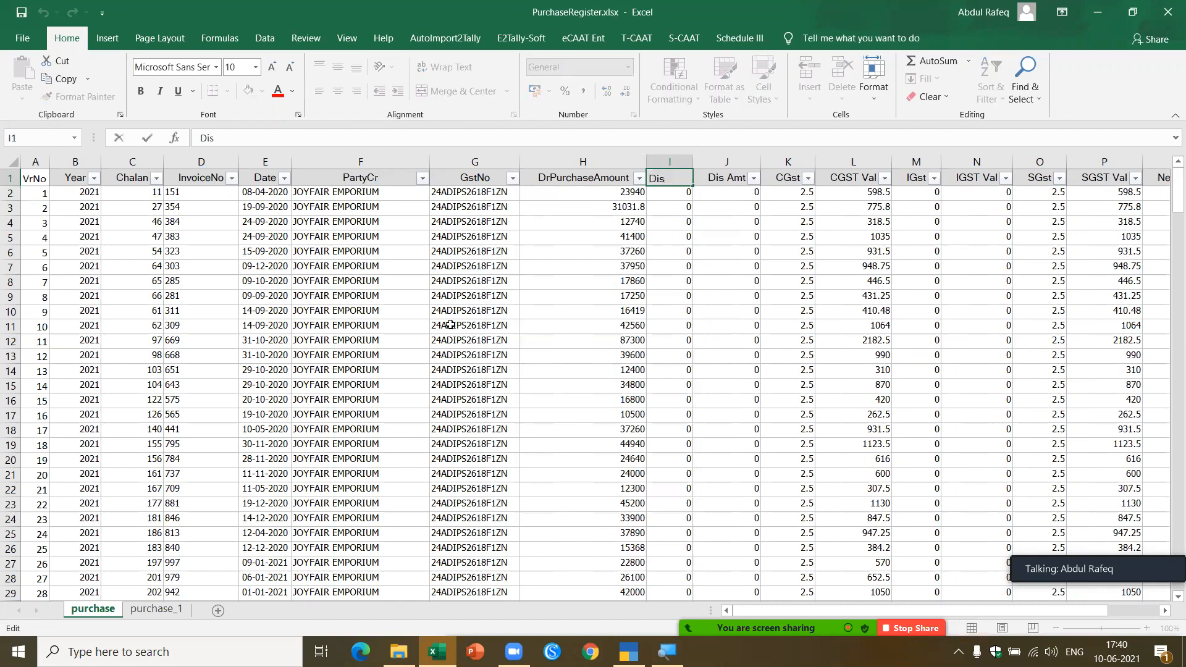
type("V")
key("BackSpace")
type("Cr")
key("Return")
key("Up")
key("Right")
key("Left")
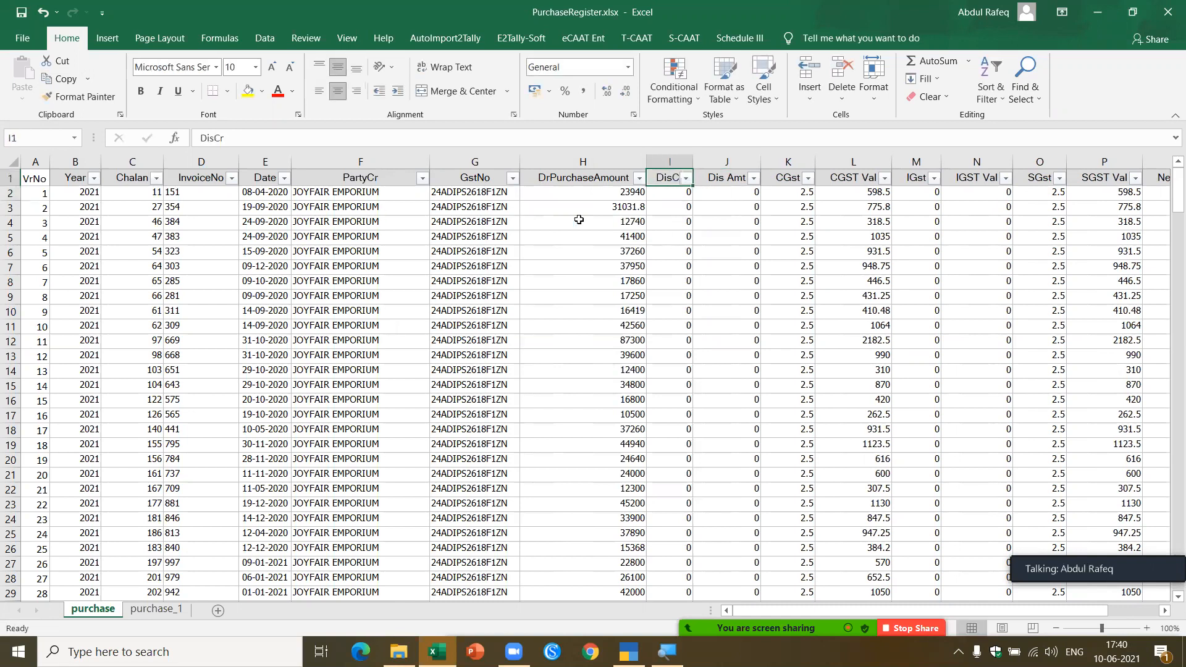
Remove the Cr suffix from the header in cell I1 so that it reads Dis.
left_click(294, 138)
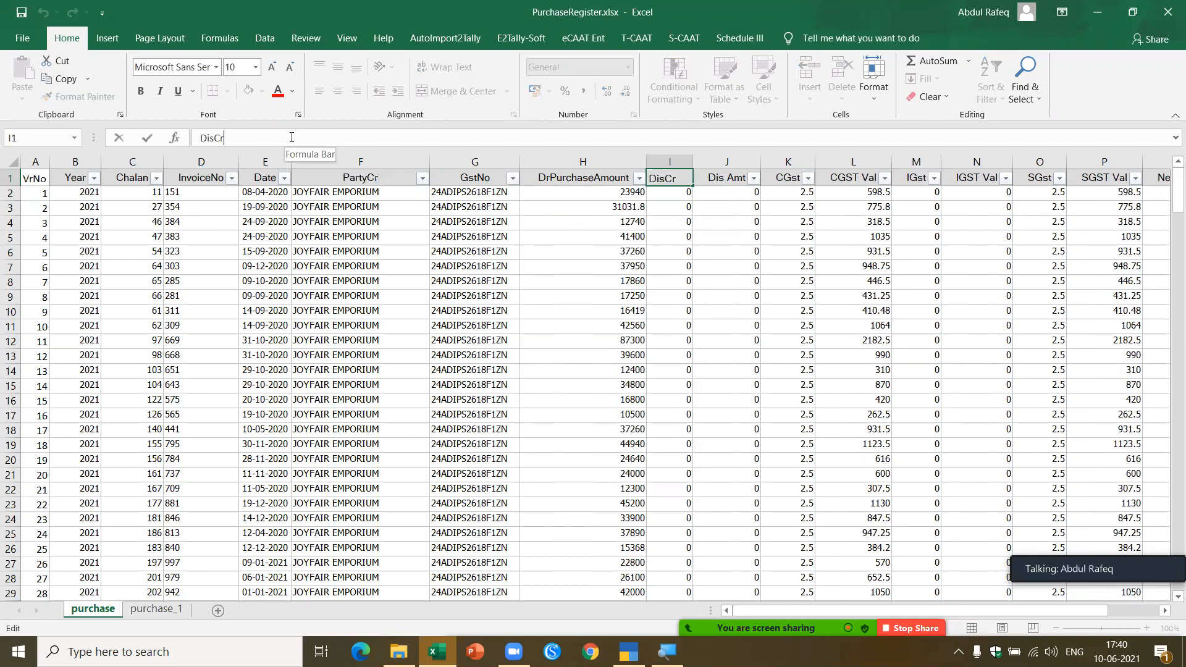
key("BackSpace")
key("BackSpace")
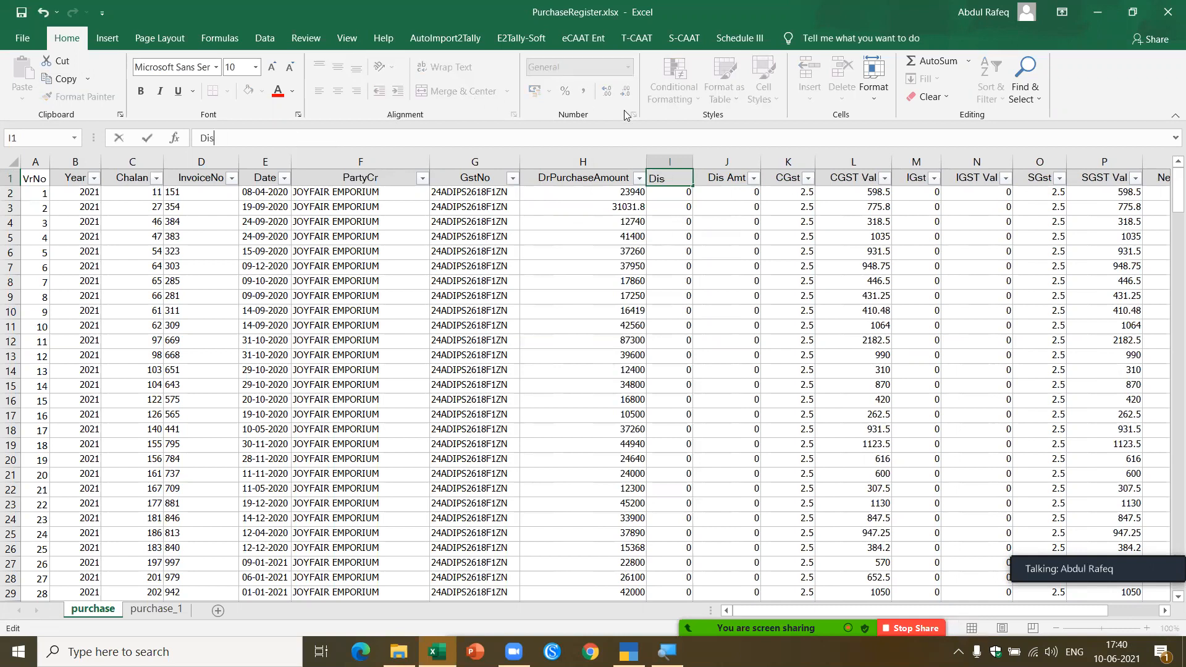
left_click(722, 182)
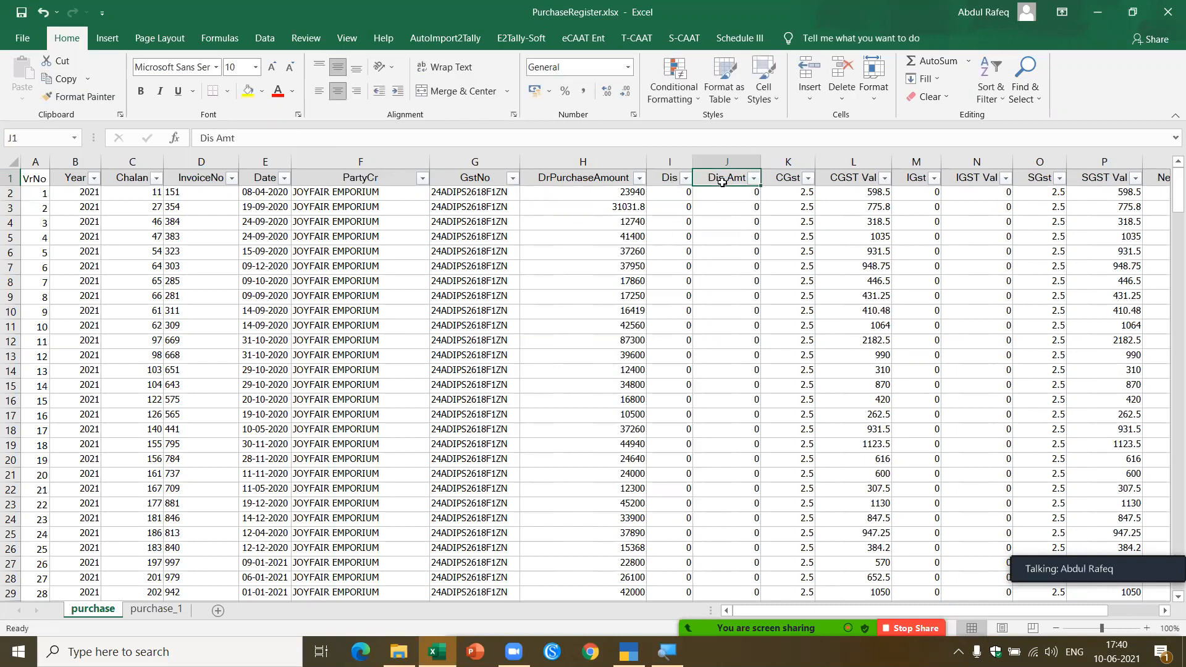
Rename the Dis Amt column header in cell J1 to Dis AmtCr.
left_click(754, 179)
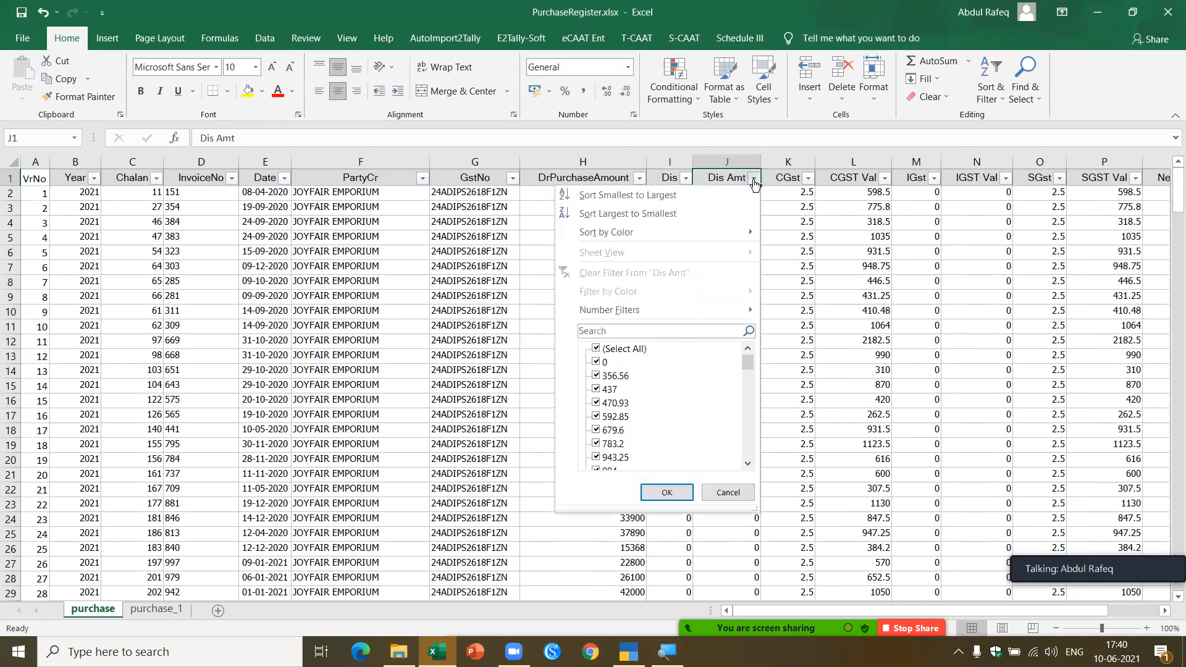
left_click(753, 180)
left_click(259, 137)
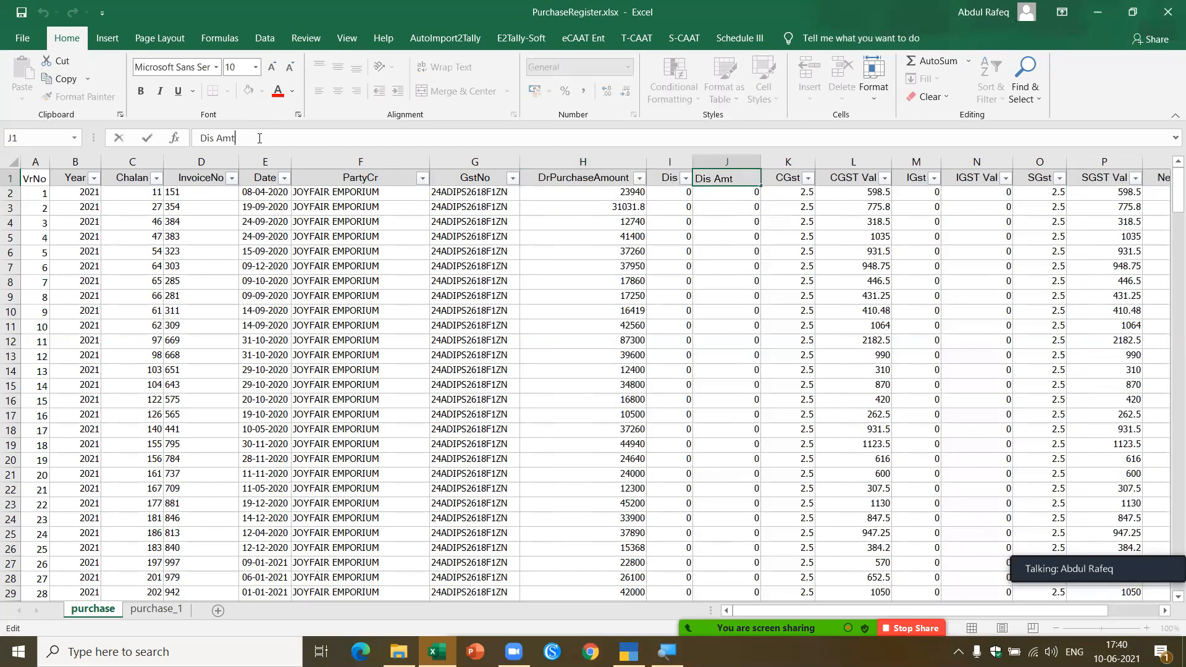
type("R")
key("BackSpace")
type("CR")
key("BackSpace")
type("r")
key("ctrl+Return")
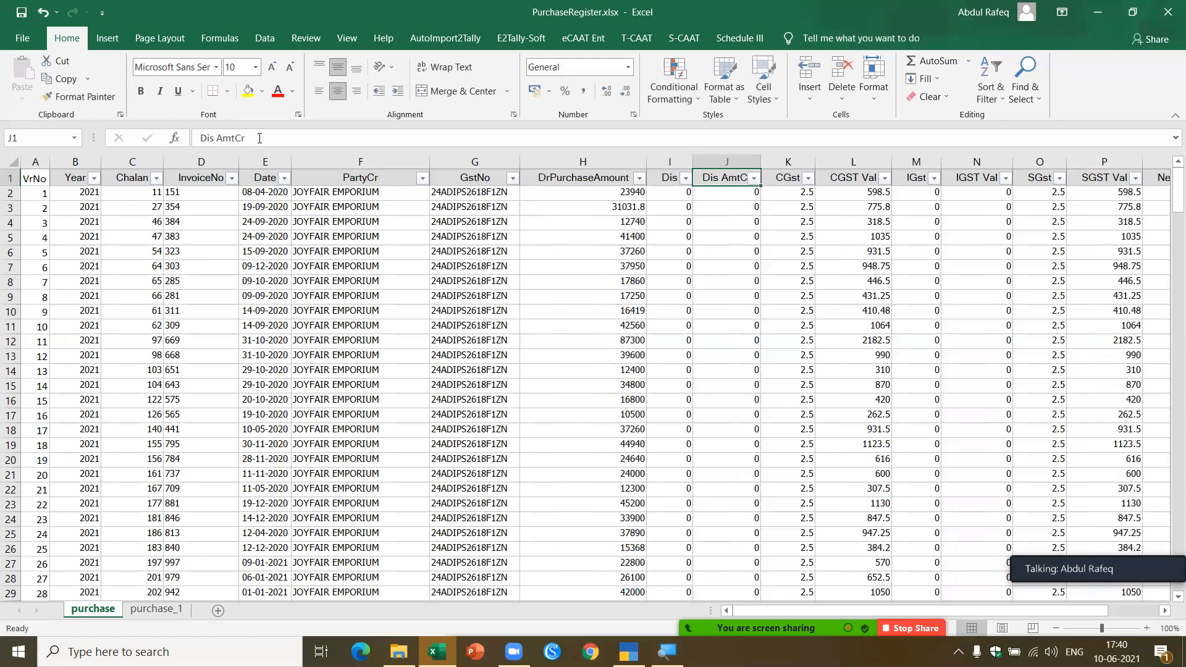
Examine the tax column headers from CGst through SGST Val and the Net Amt header in row 1.
key("Right")
key("Right")
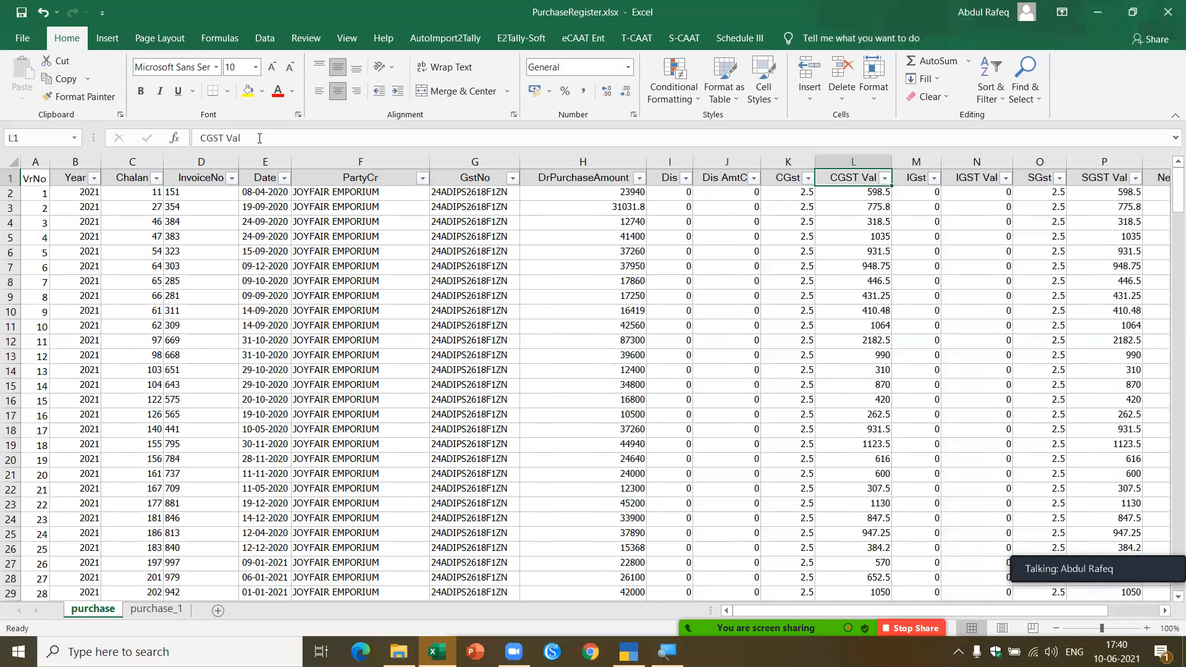
key("Right")
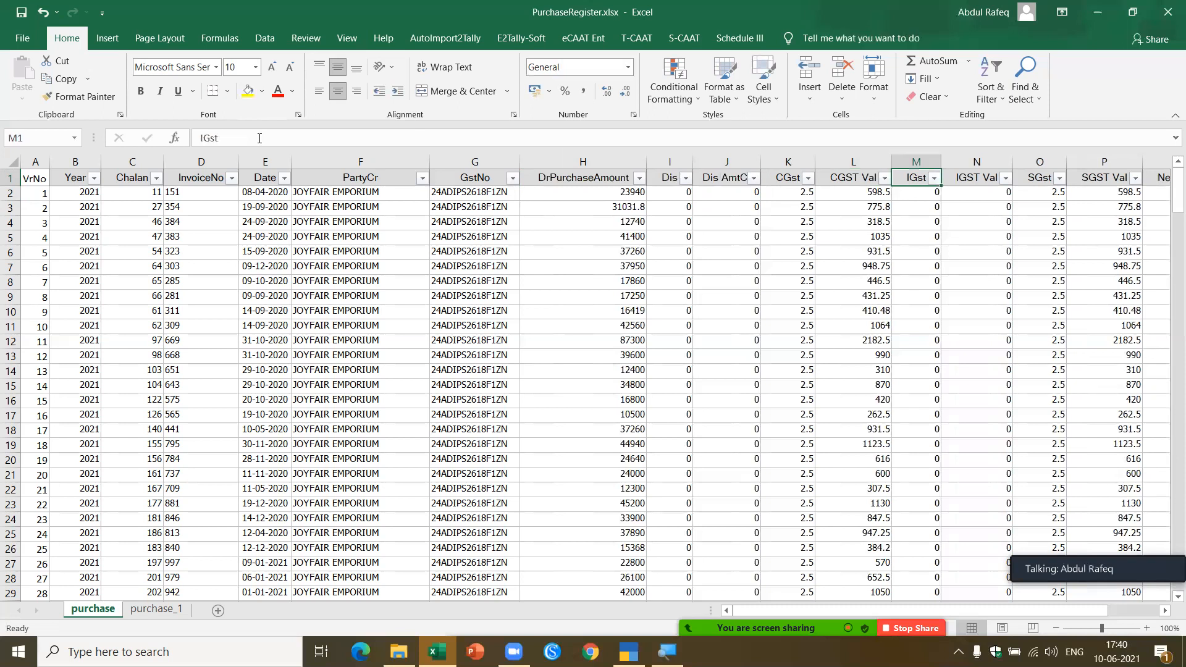
key("Right")
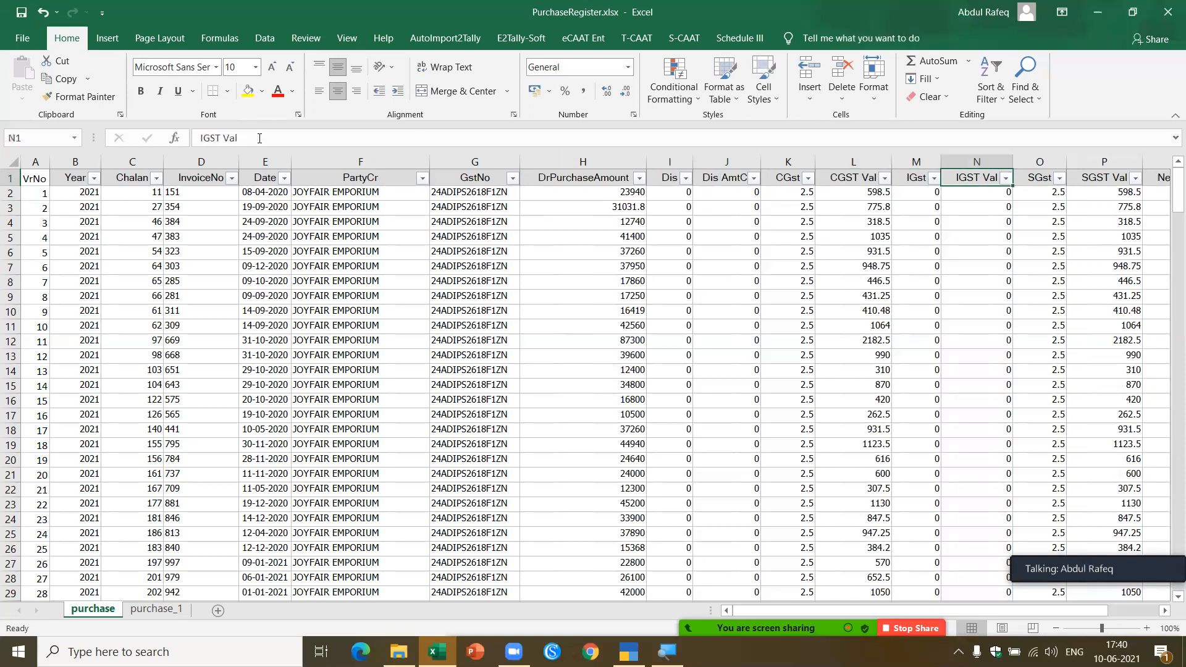
key("Right")
key("Right")
key("Right")
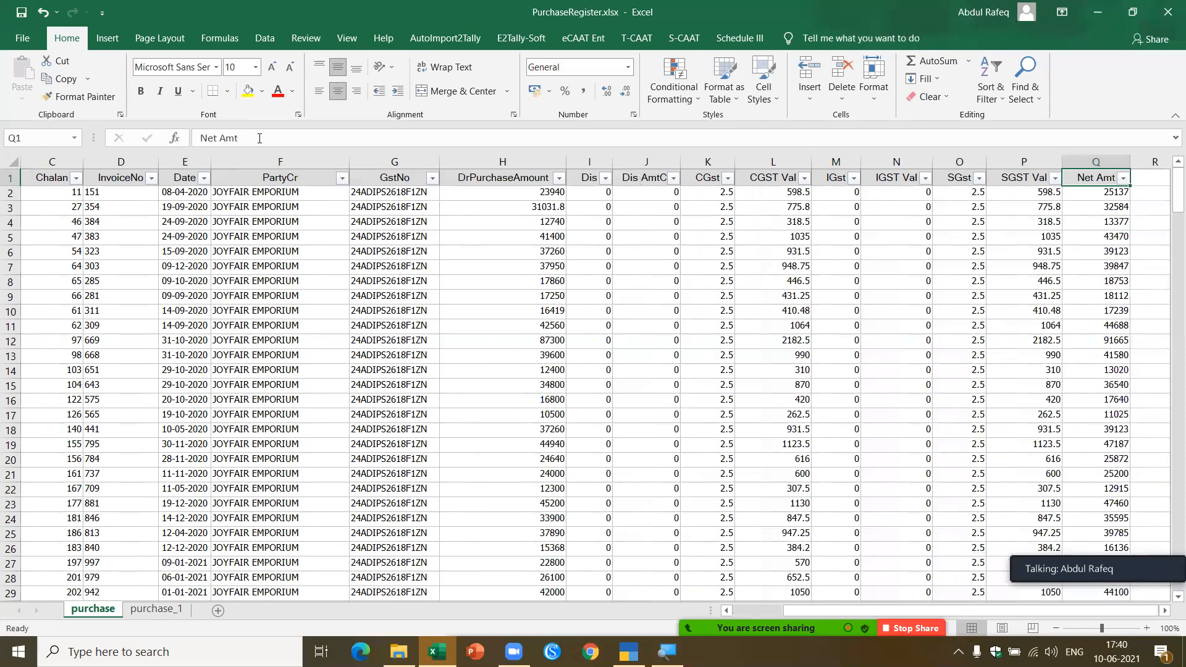
key("Right")
key("Left")
key("Left")
Review the header row again from VrNo through CGST Val.
key("Home")
key("Right")
key("Right")
key("Right")
key("Right")
key("Right")
key("Right")
key("Right")
key("Right")
key("Right")
key("Right")
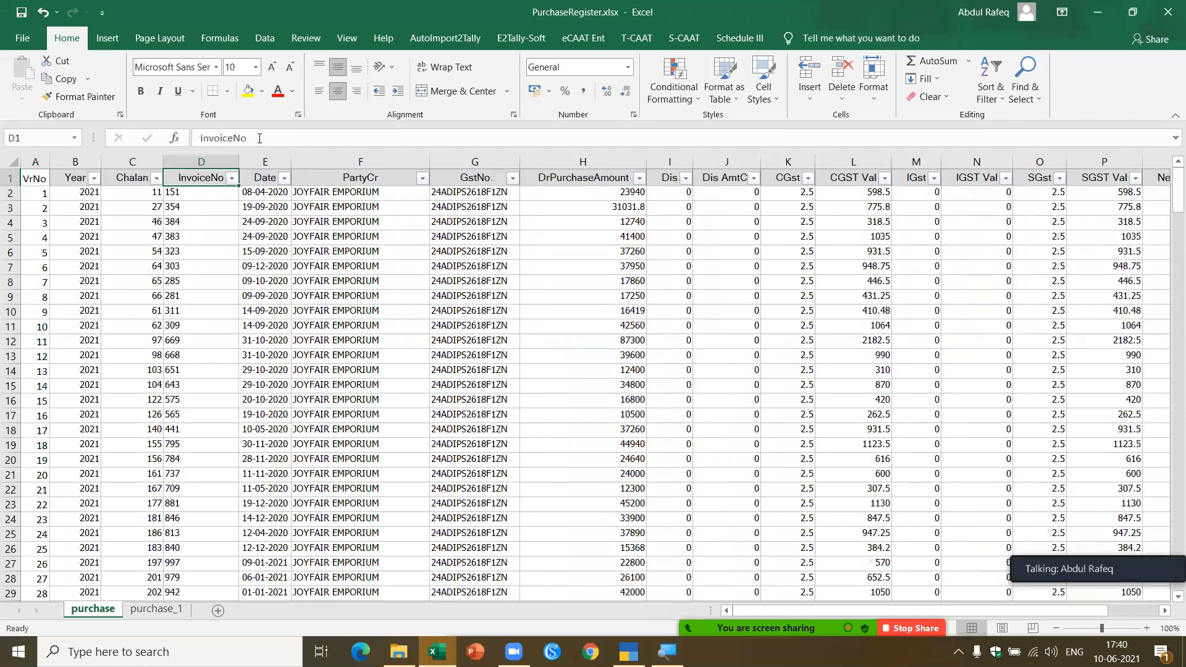
key("Right")
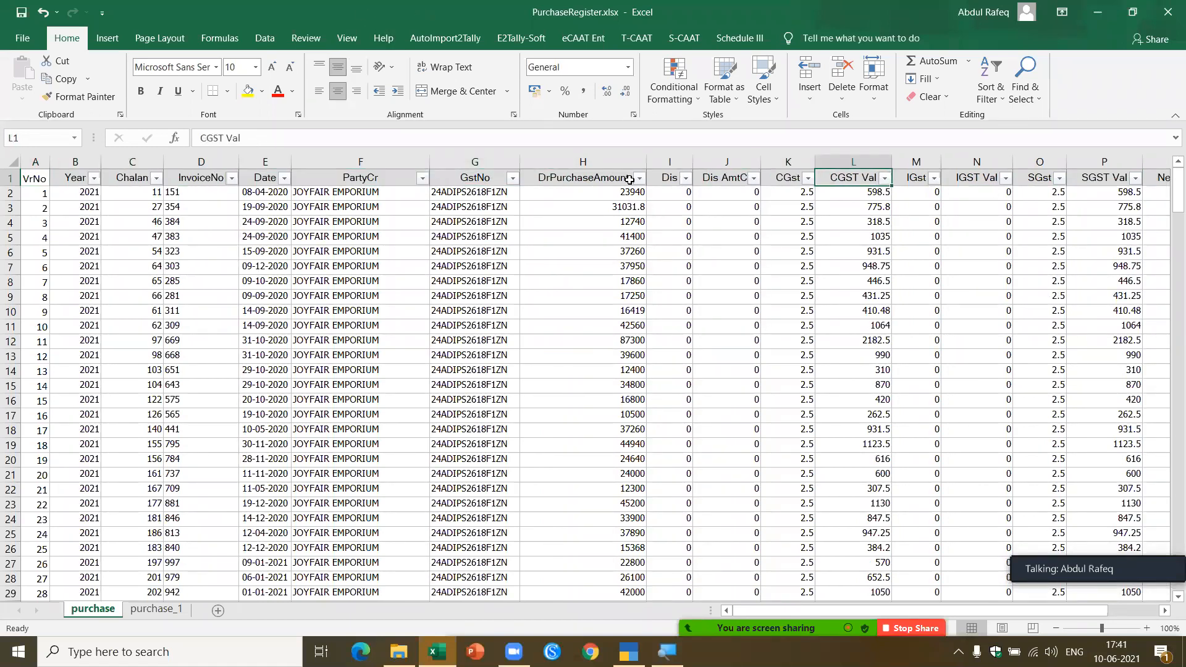
Highlight the DrPurchaseAmount, CGST Val, IGST Val and SGST Val columns together to examine the debit amounts, then clear the selection.
left_click(609, 162)
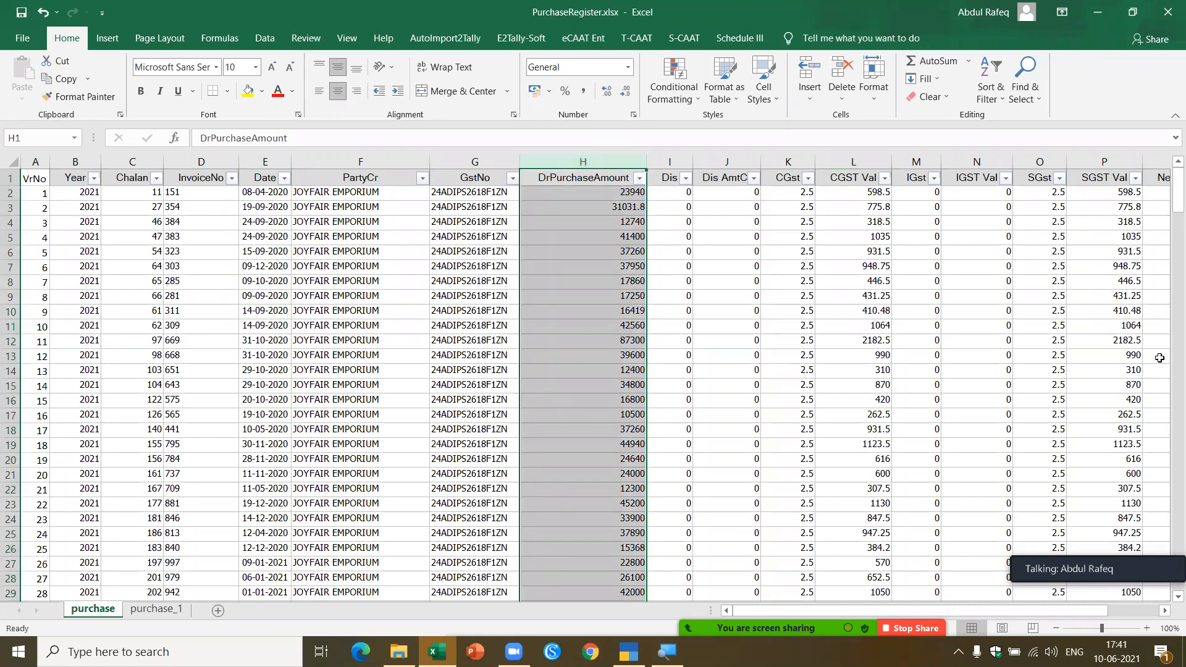
left_click(851, 159, "ctrl")
left_click(976, 165, "ctrl")
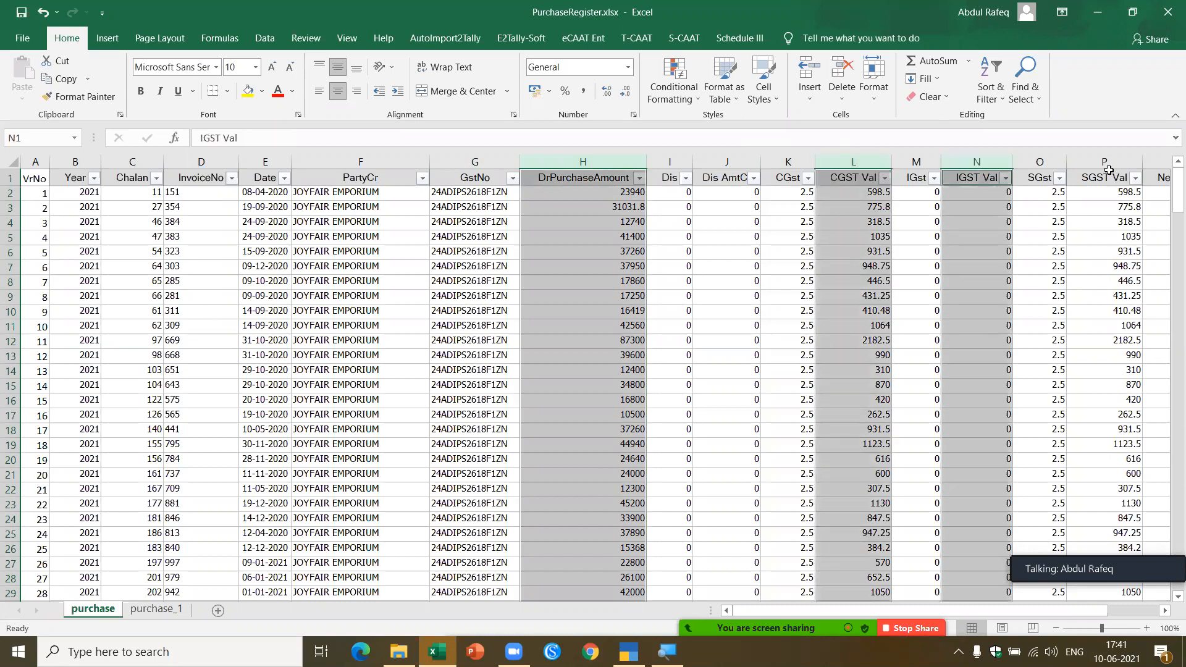
left_click(1107, 160, "ctrl")
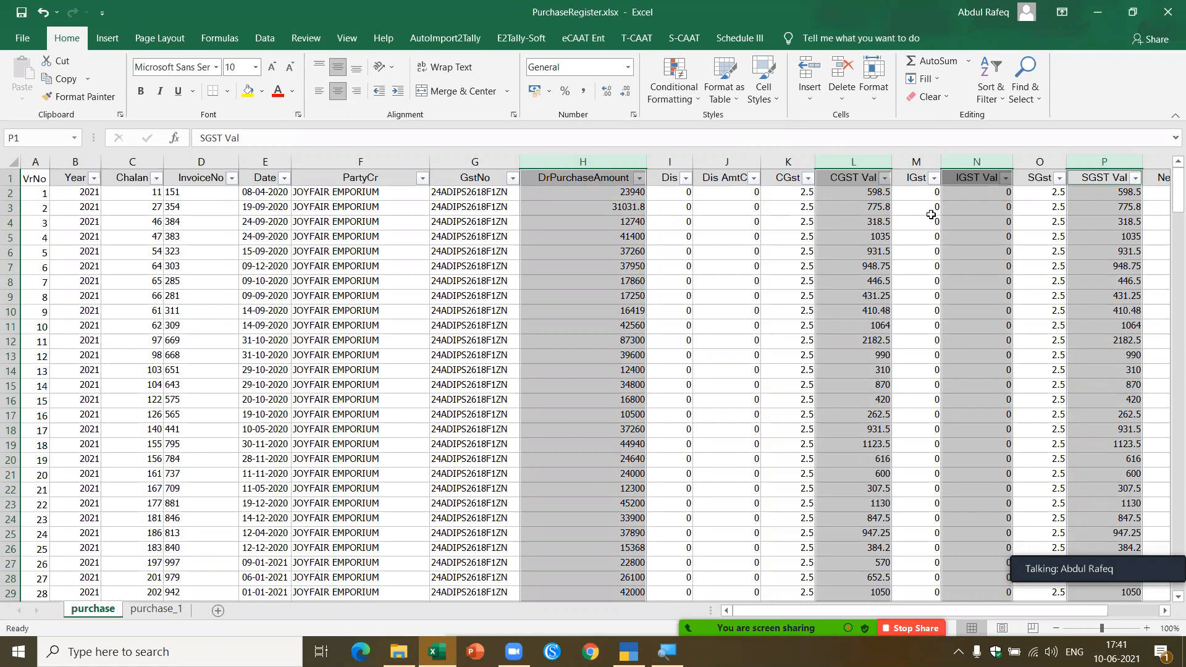
left_click(553, 194)
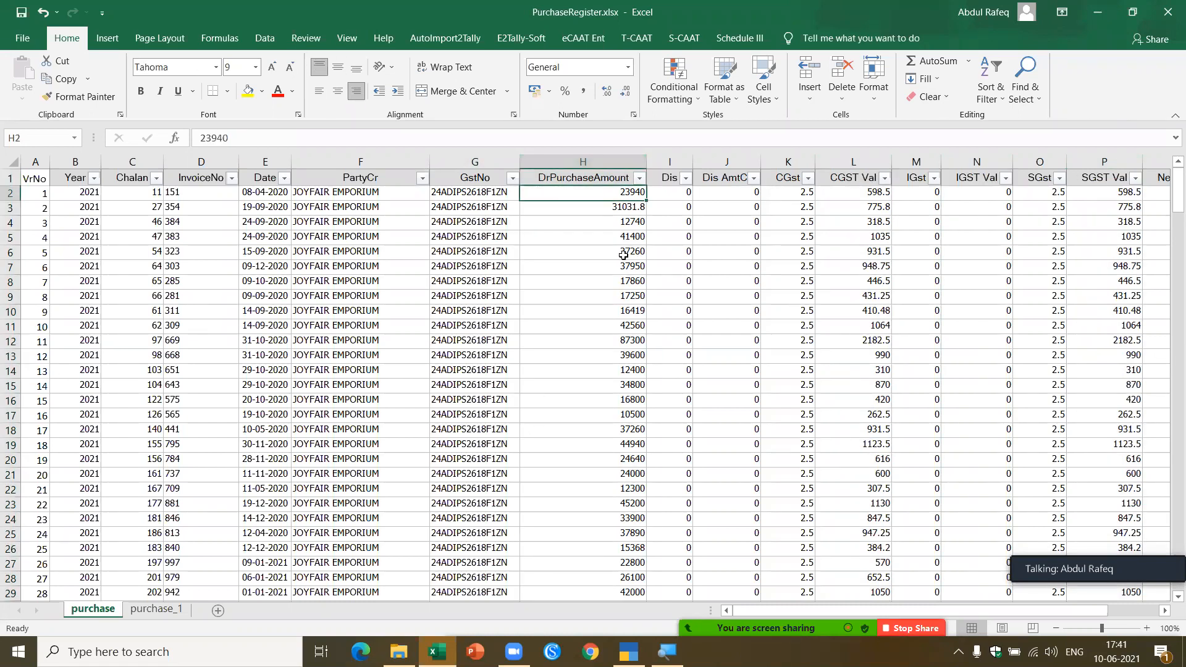
left_click(415, 315)
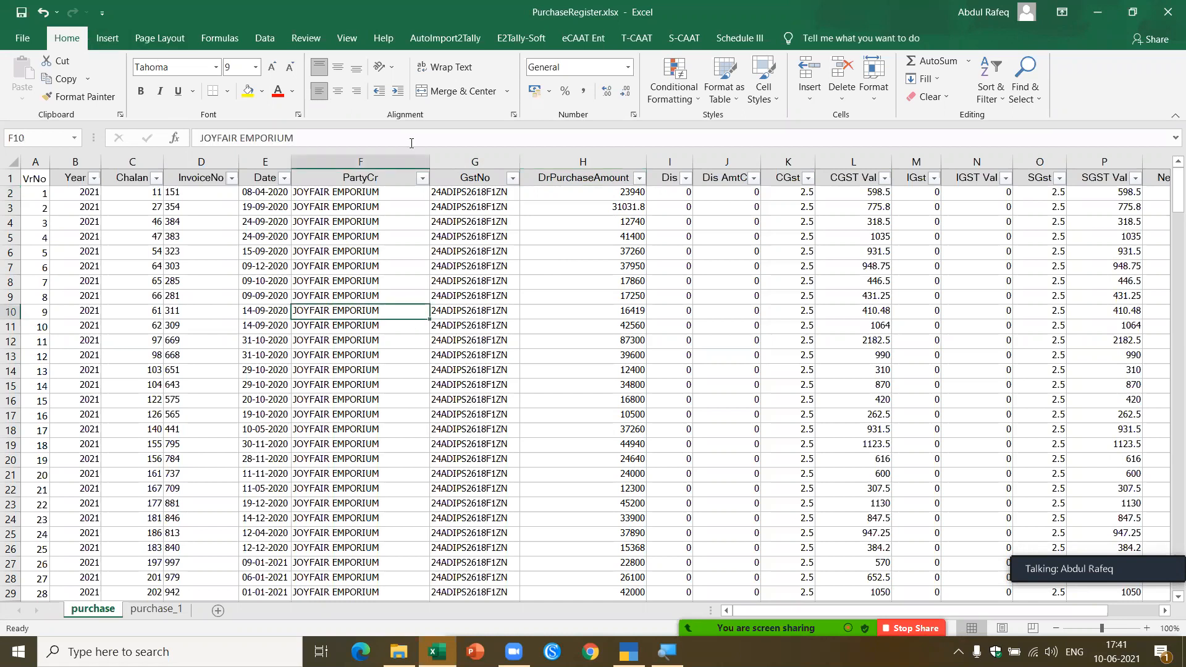
Open the E2Tally-Soft Purchases / Returns conversion form for the purchase sheet.
left_click(519, 40)
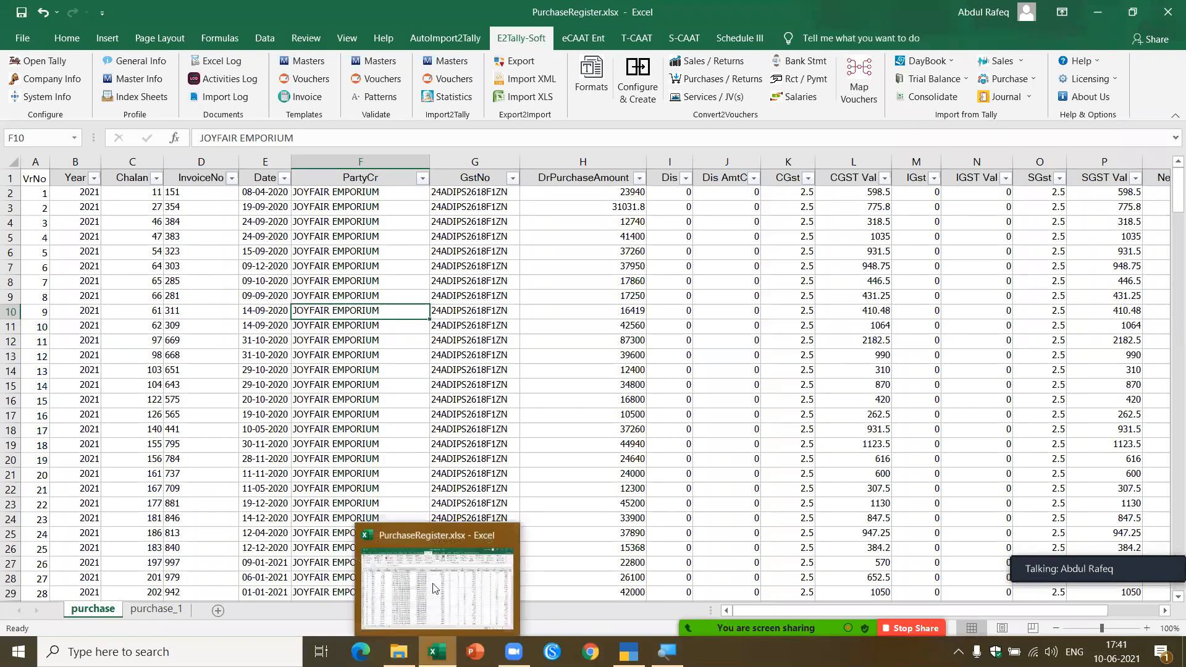
left_click(526, 368)
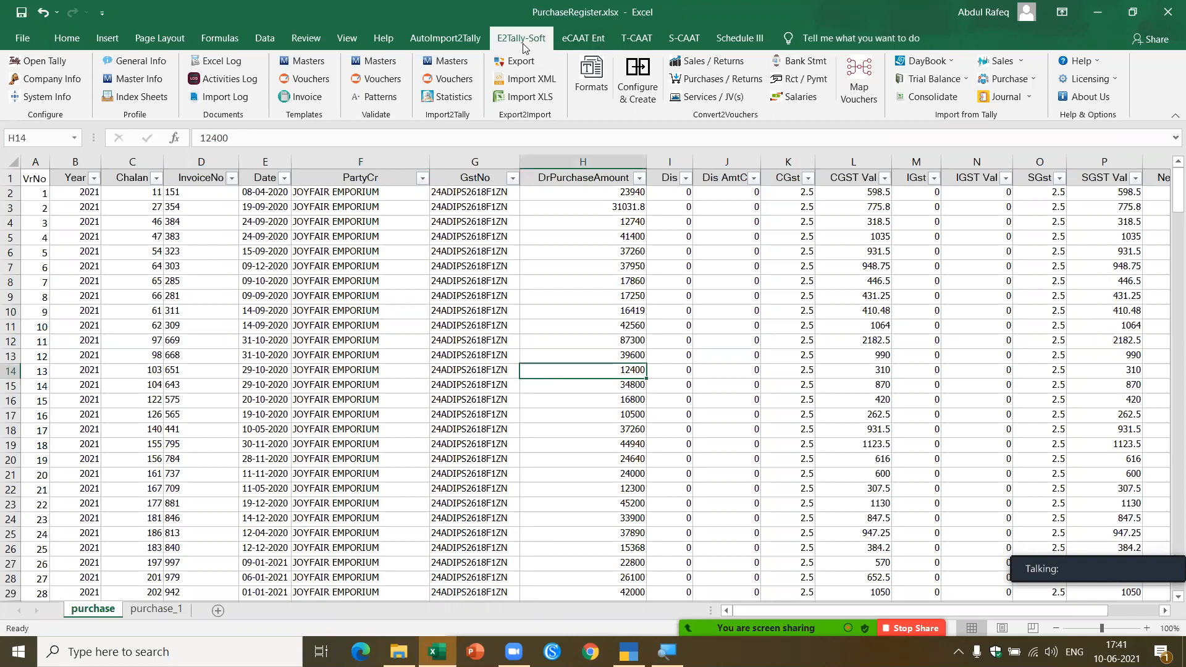
left_click(715, 77)
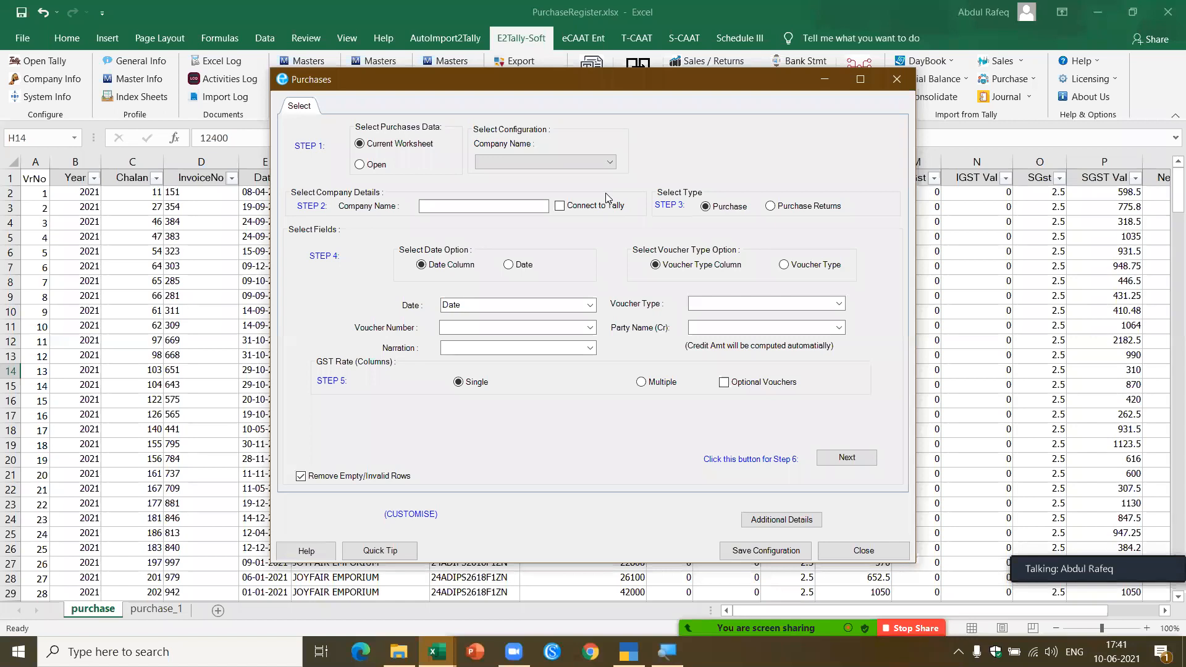
Set the company name to abc and take the voucher number from the VrNo column.
left_click(445, 206)
type("abc")
left_click(590, 328)
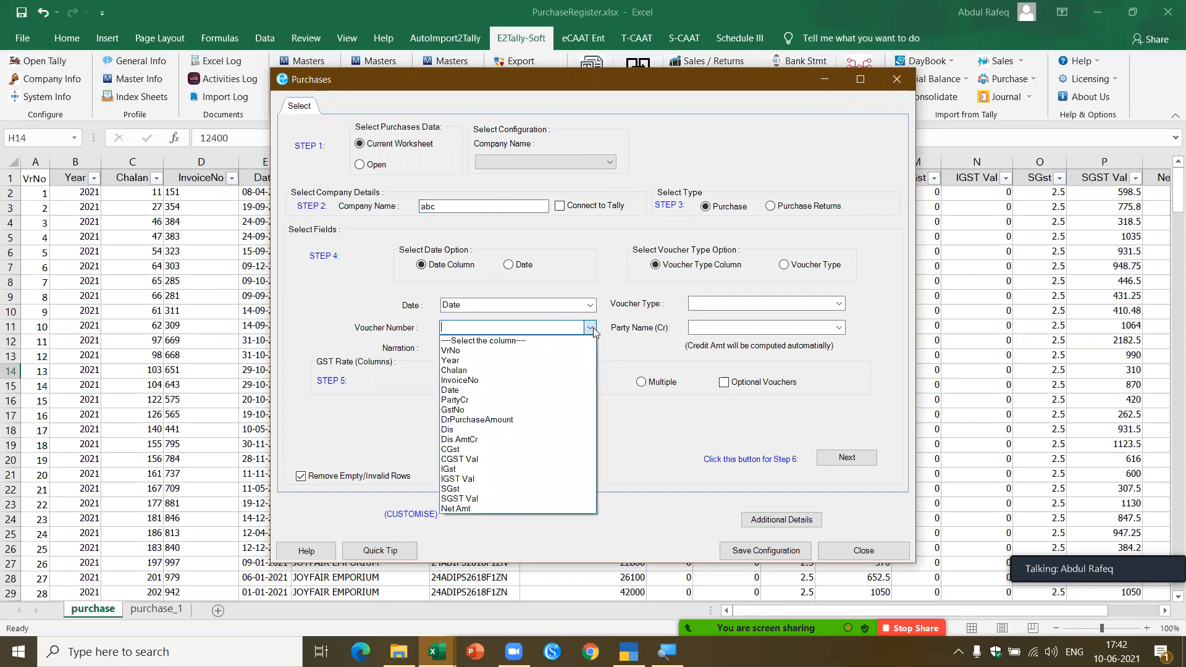
left_click(531, 351)
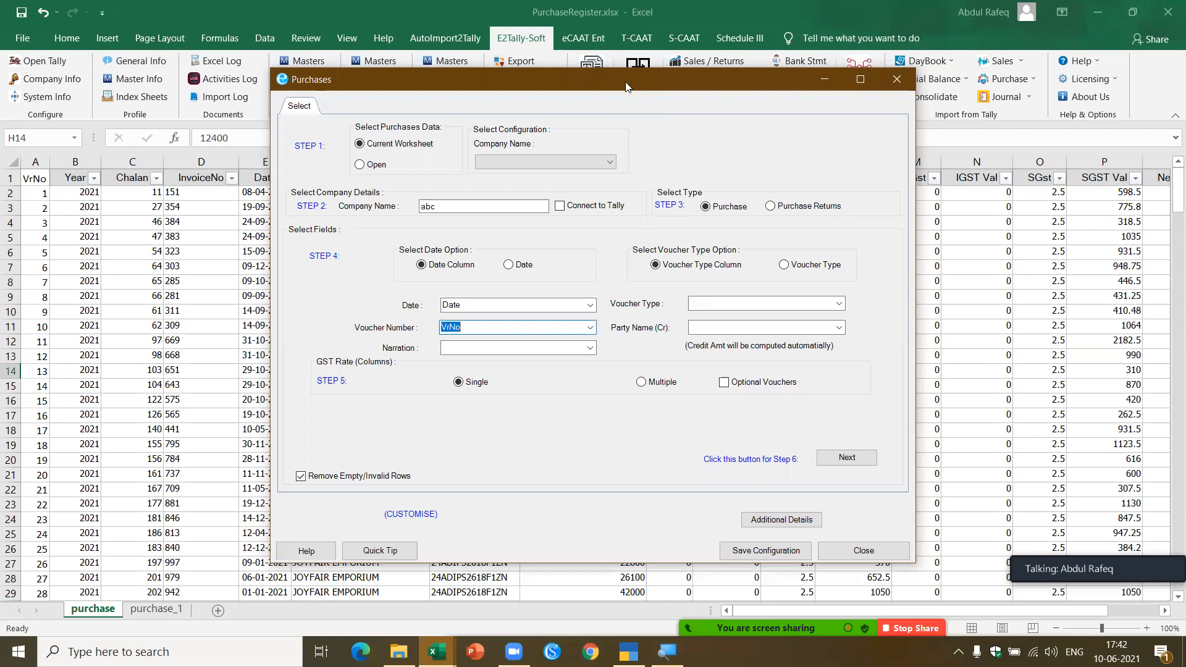
Use a fixed voucher type named Purchases and take the credit party name from the PartyCr column.
left_click_drag(626, 86, 638, 135)
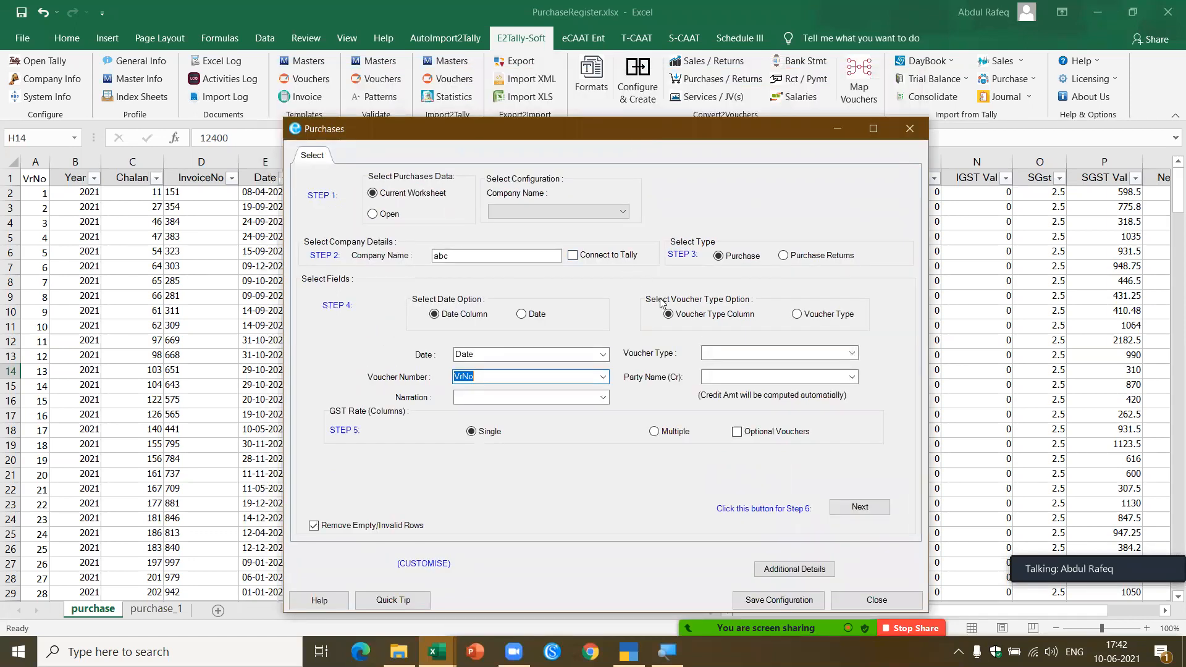
left_click(798, 315)
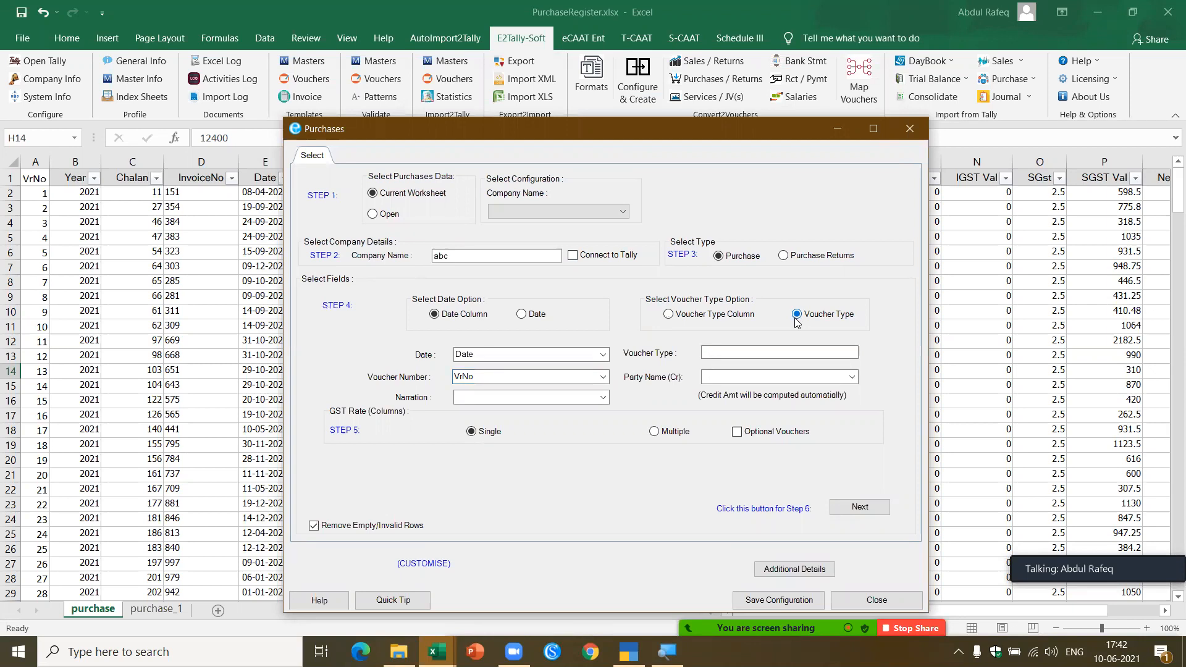
left_click(740, 355)
type("Purchases")
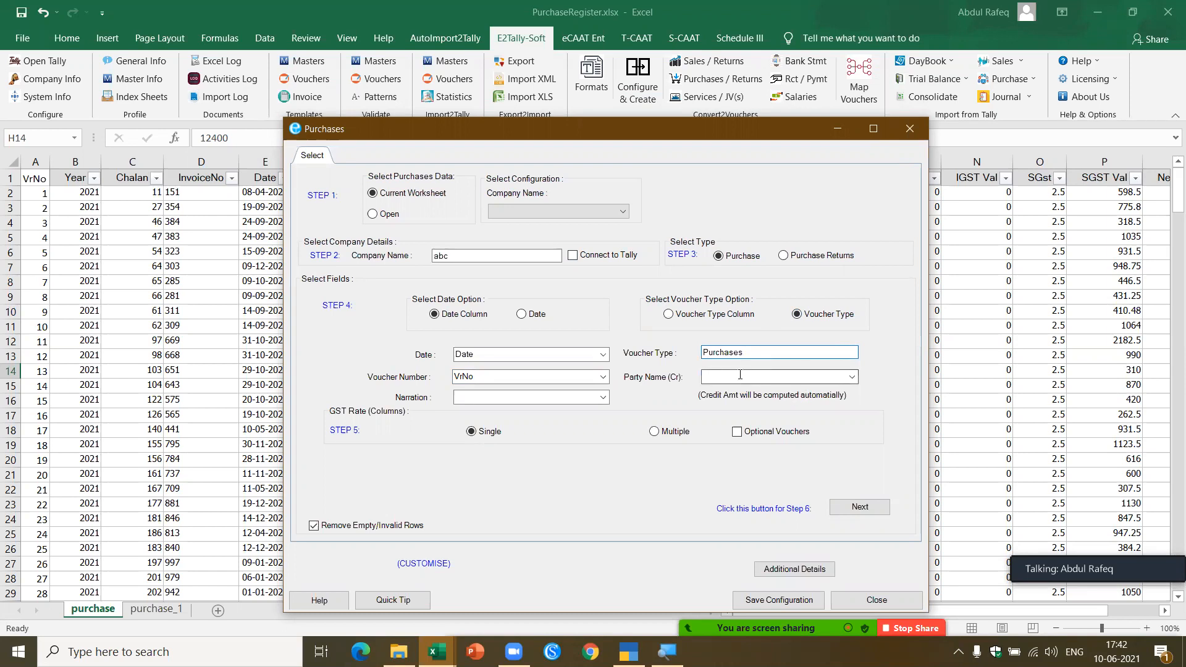
left_click(853, 378)
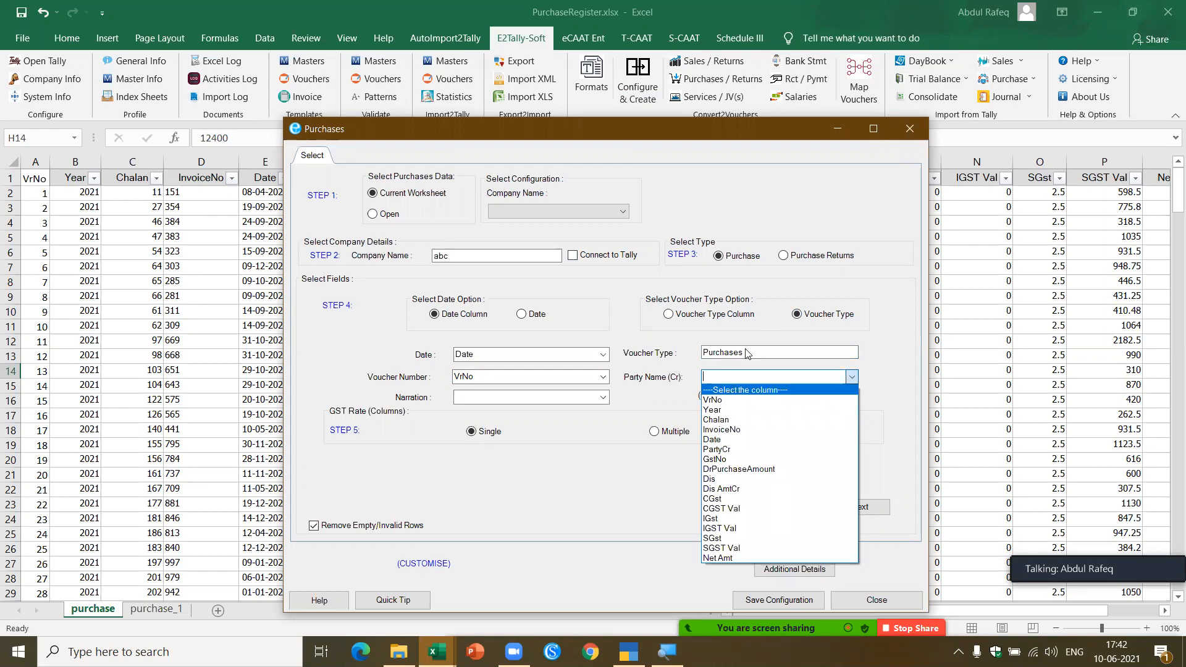
left_click(729, 449)
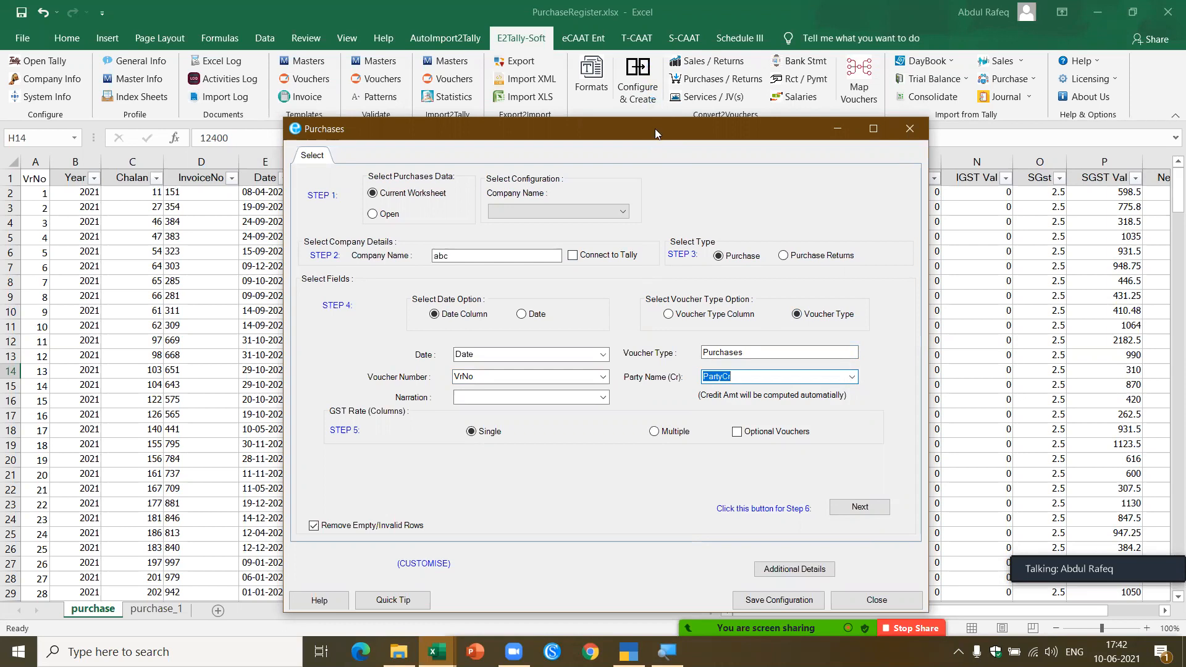
left_click_drag(655, 128, 645, 68)
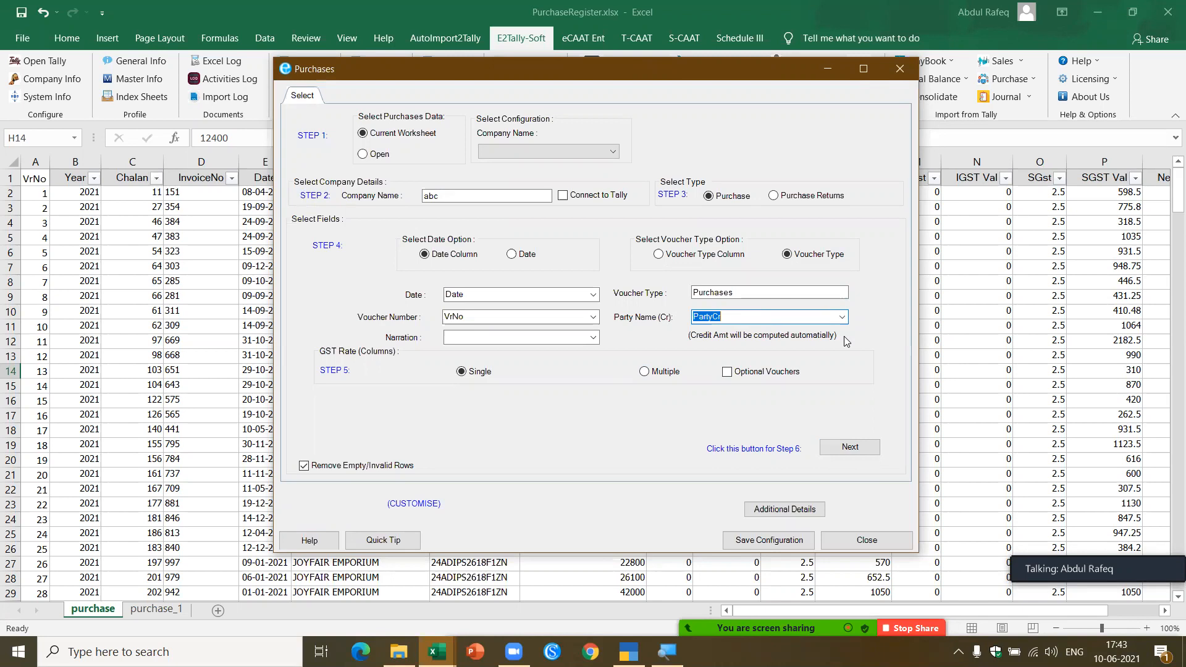
Enable optional vouchers, then map the Purchase debit amount to DrPurchaseAmount with the header as ledger name.
left_click(734, 378)
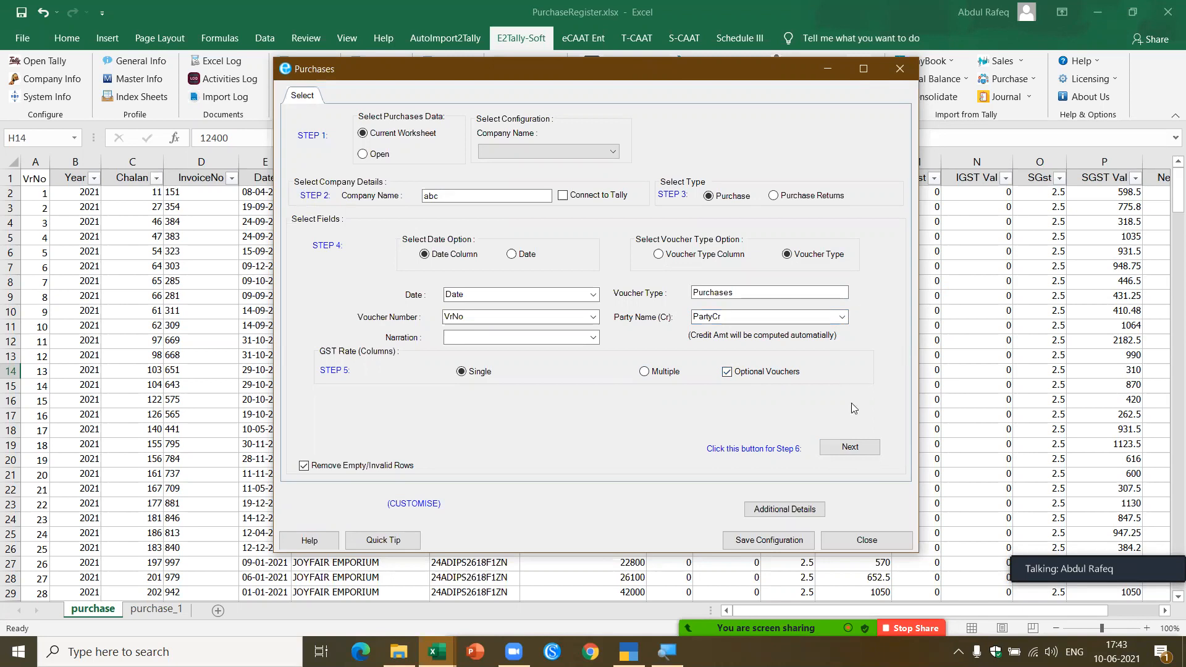
left_click(845, 446)
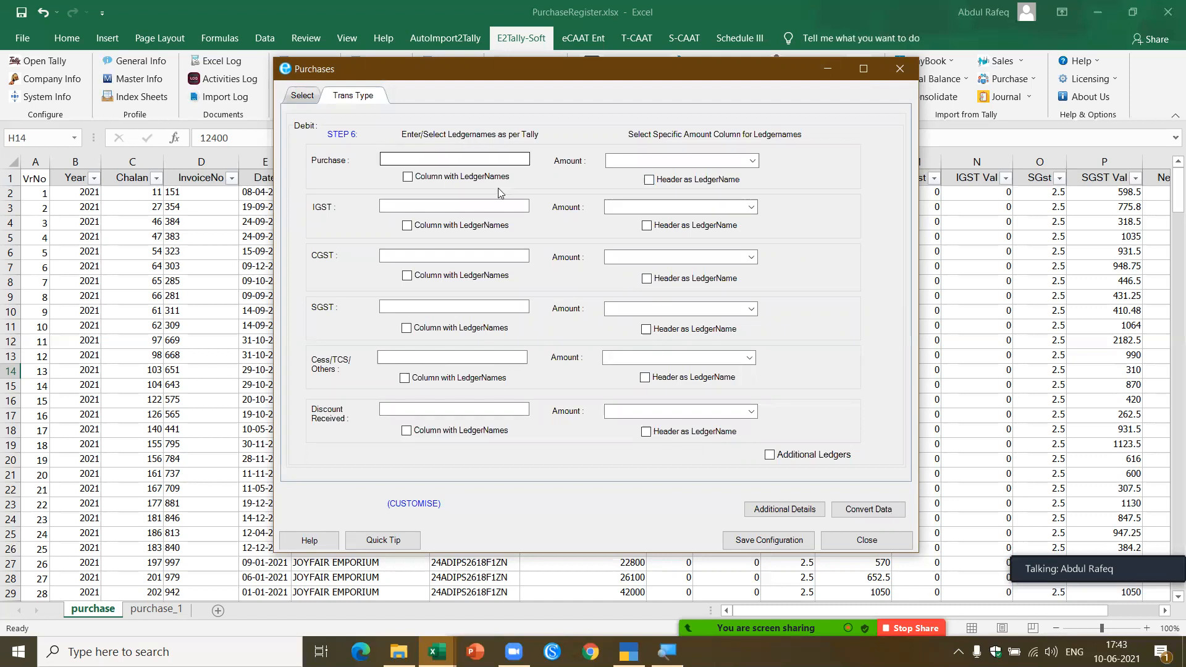
left_click(650, 180)
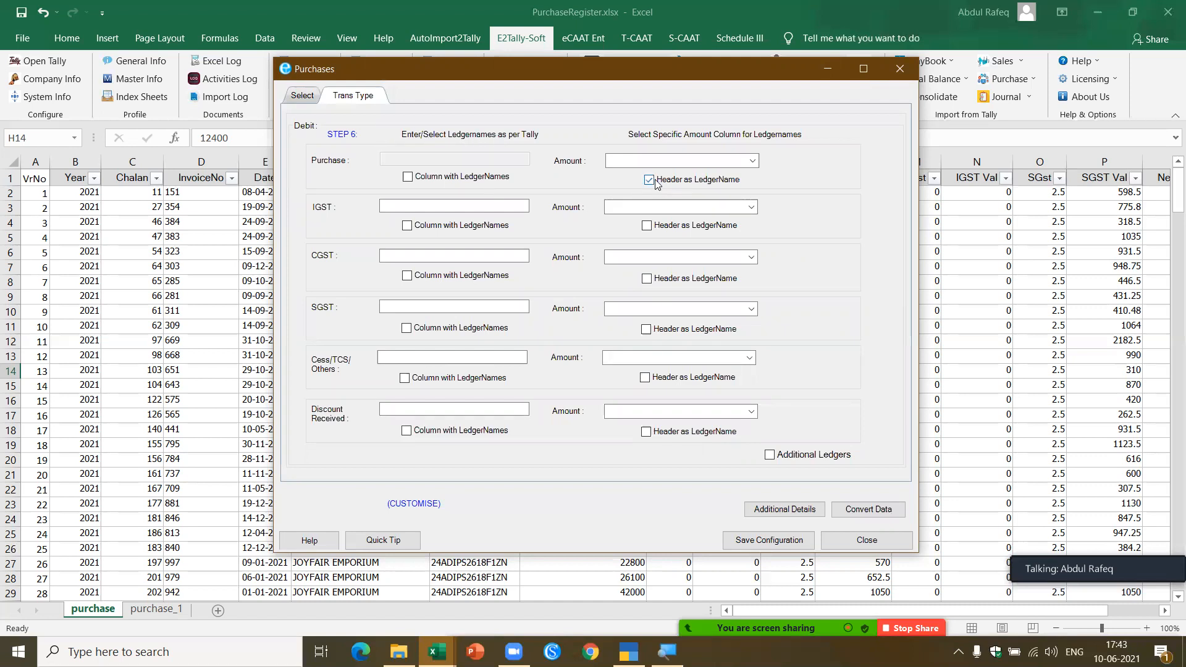
left_click(751, 161)
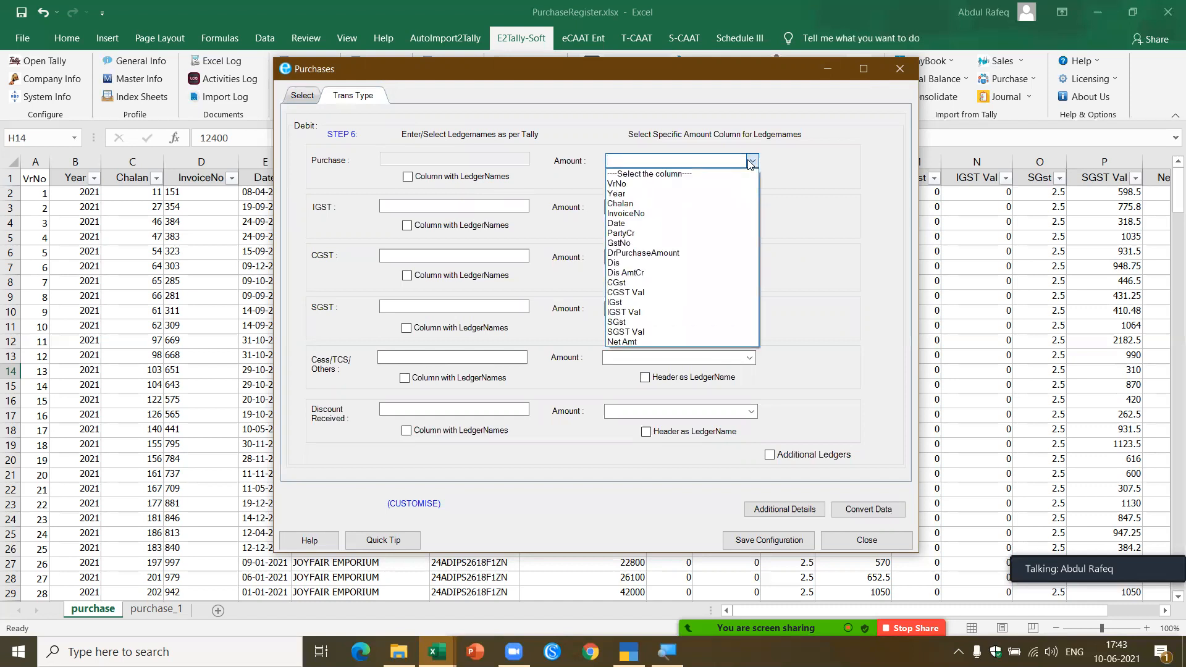
left_click(695, 253)
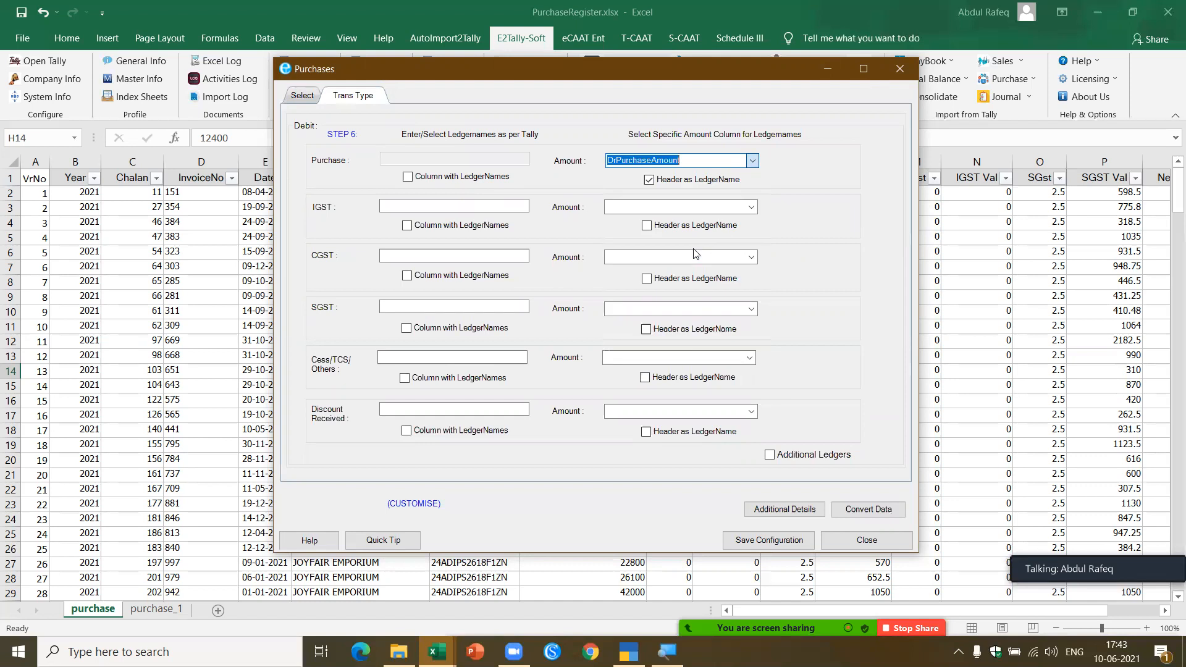
Map the IGST amount to IGST Val and the CGST amount to CGST Val, both using the header as ledger name.
left_click(646, 226)
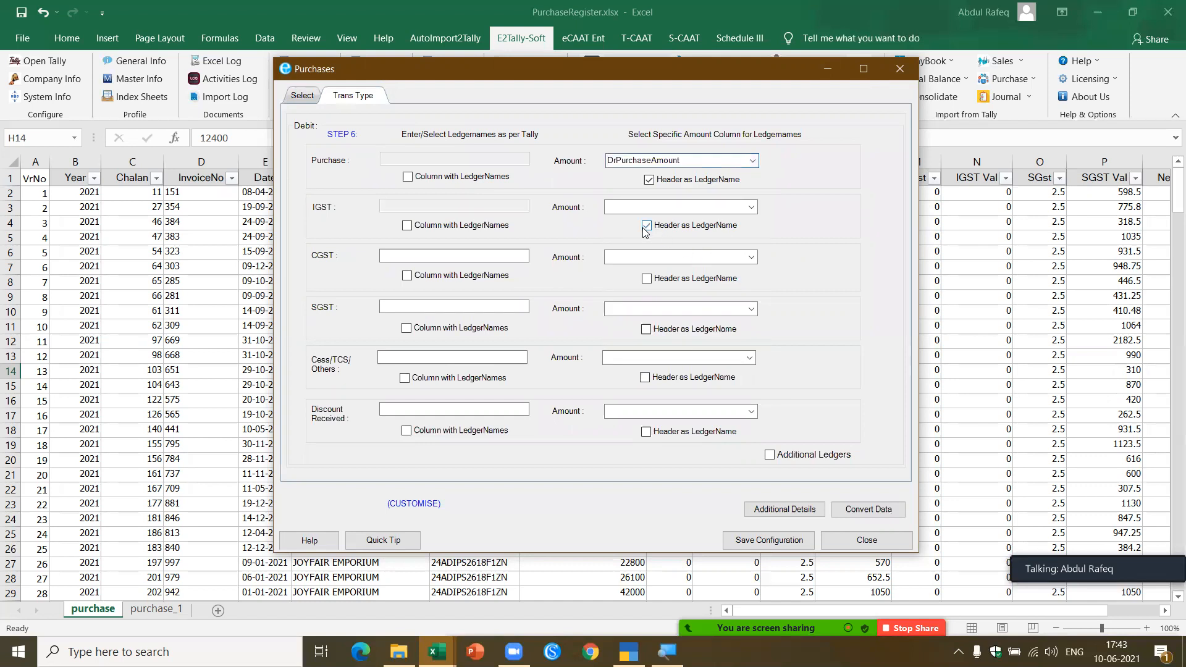
left_click(751, 208)
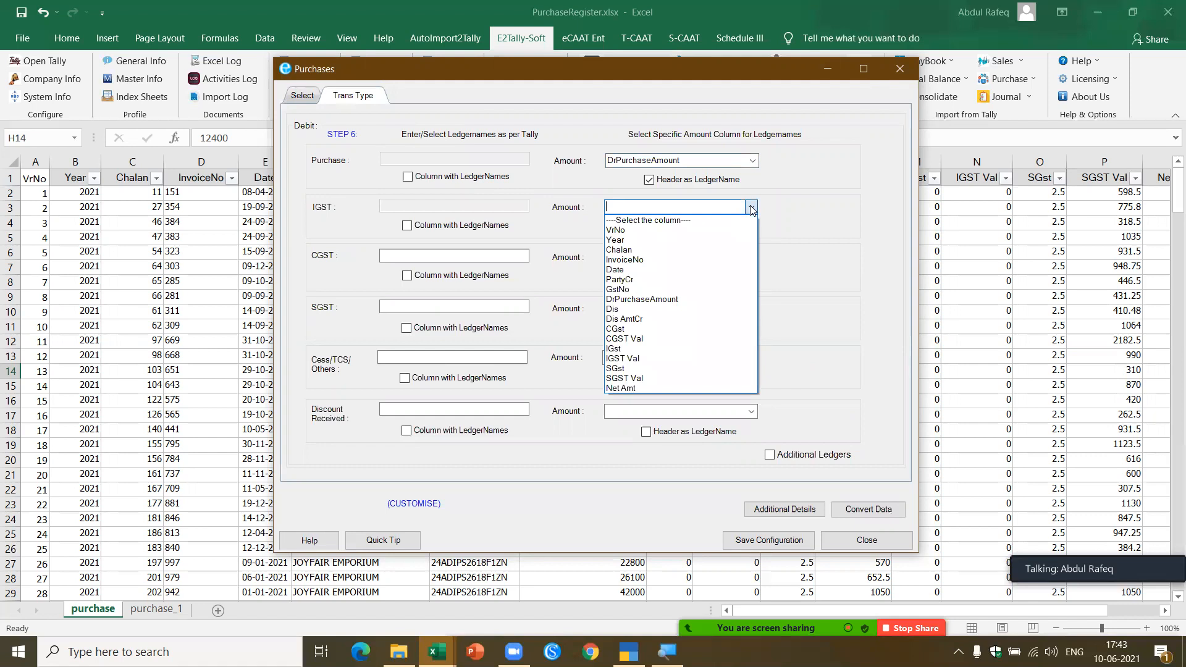
type("i")
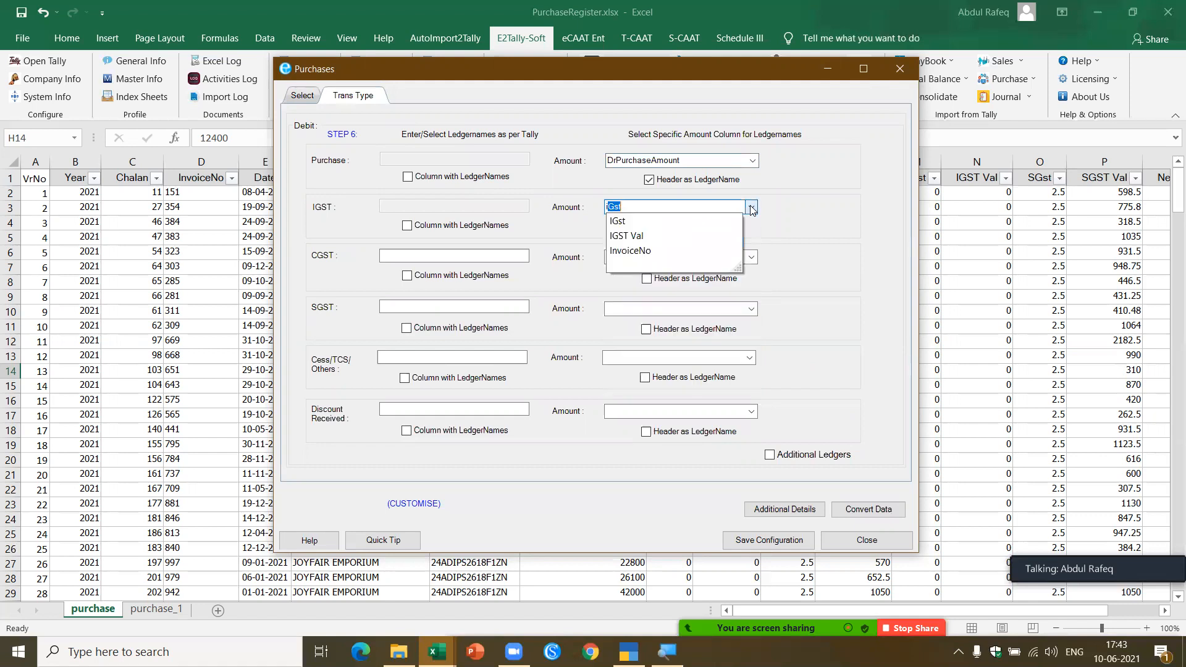
left_click(714, 235)
left_click(659, 281)
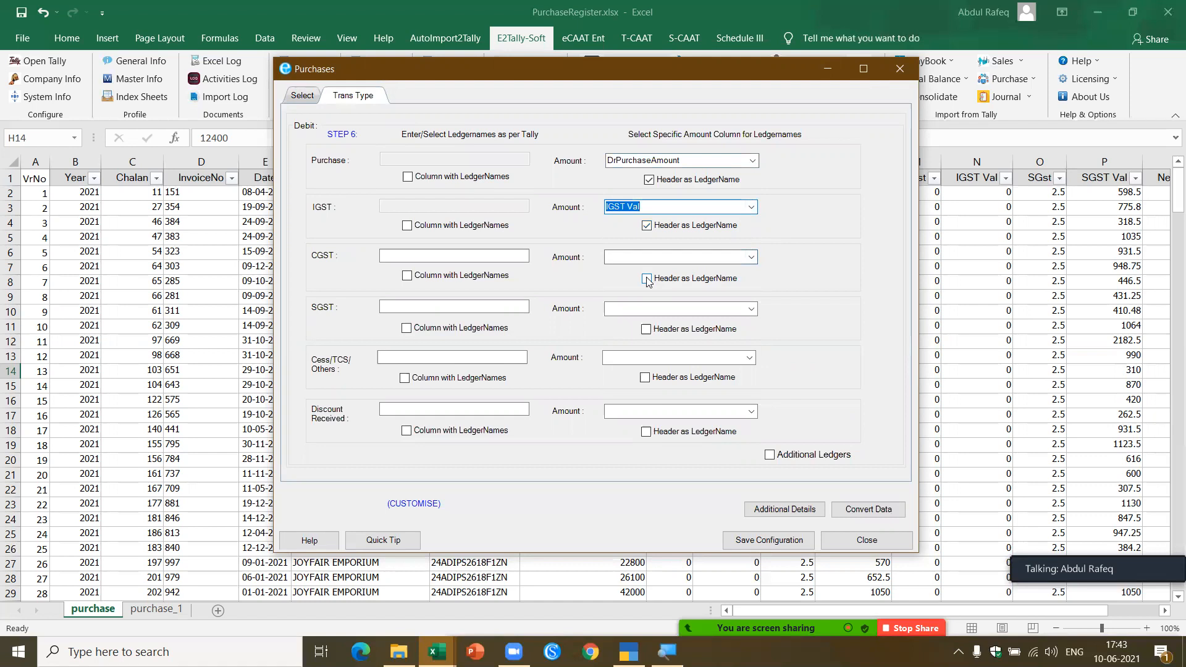
left_click(708, 260)
type("cGst")
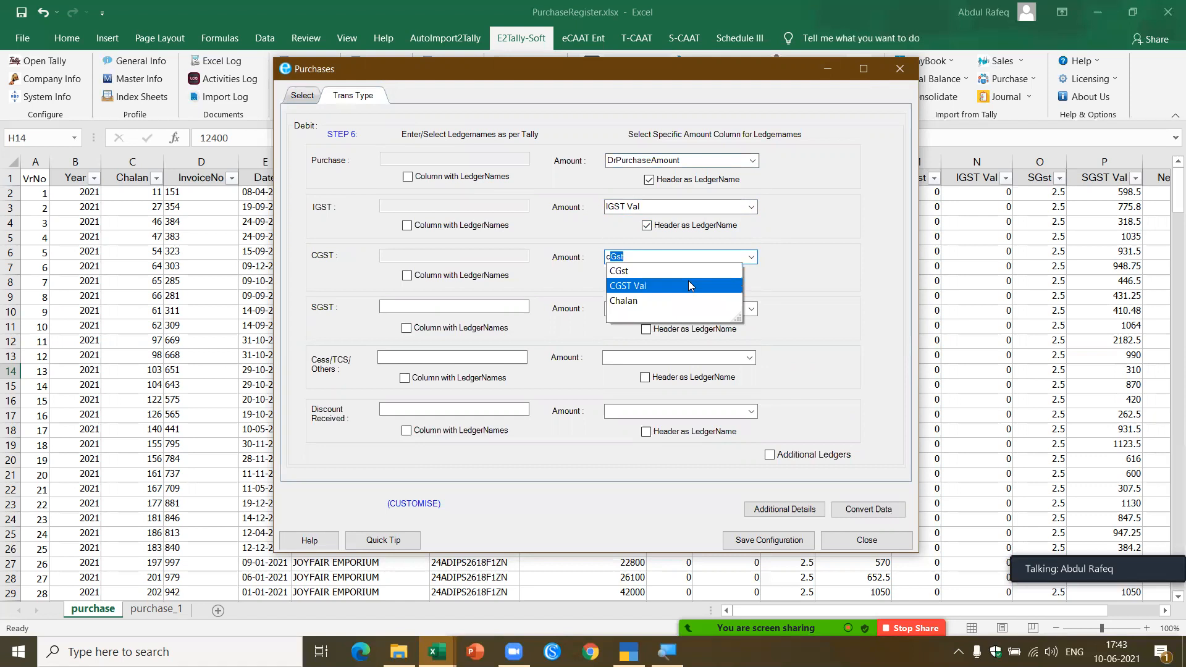
left_click(690, 285)
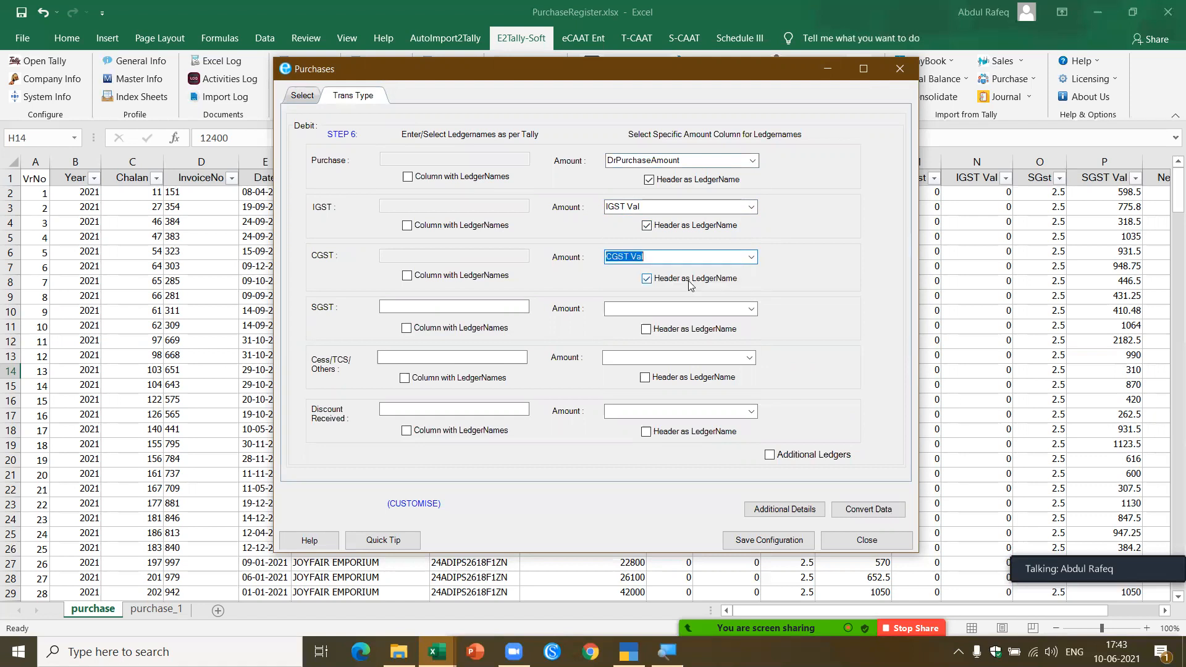
Map the SGST amount to SGST Val and Discount Received to Dis AmtCr, both using the header as ledger name.
left_click(646, 329)
left_click(645, 307)
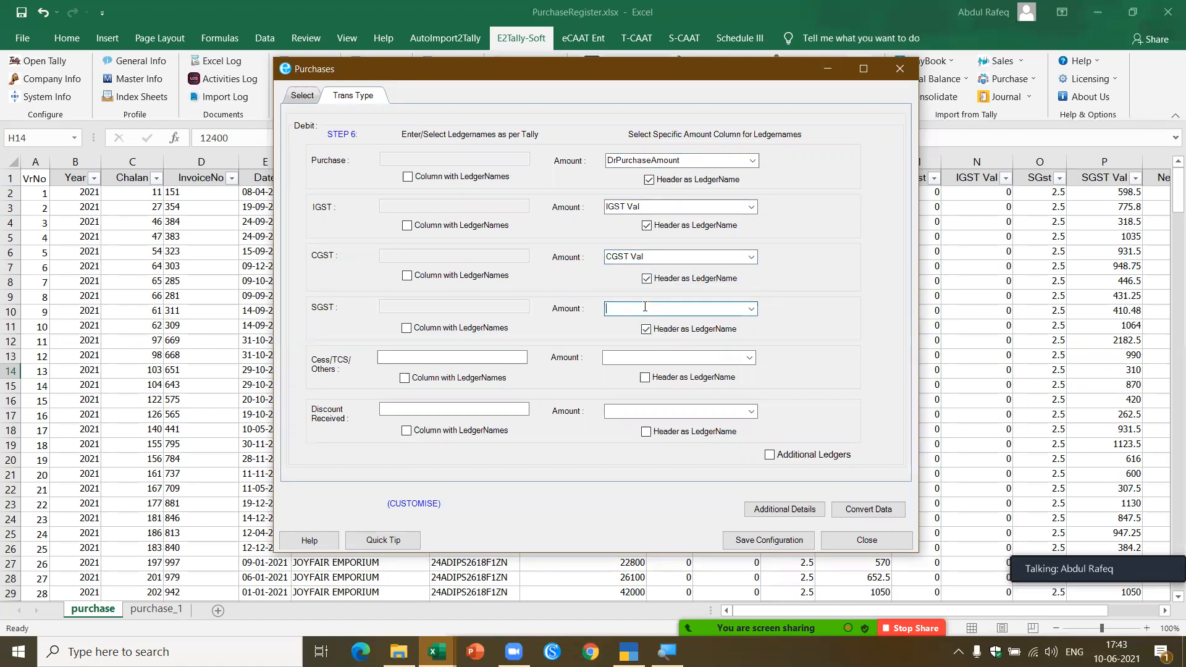
type("sGst")
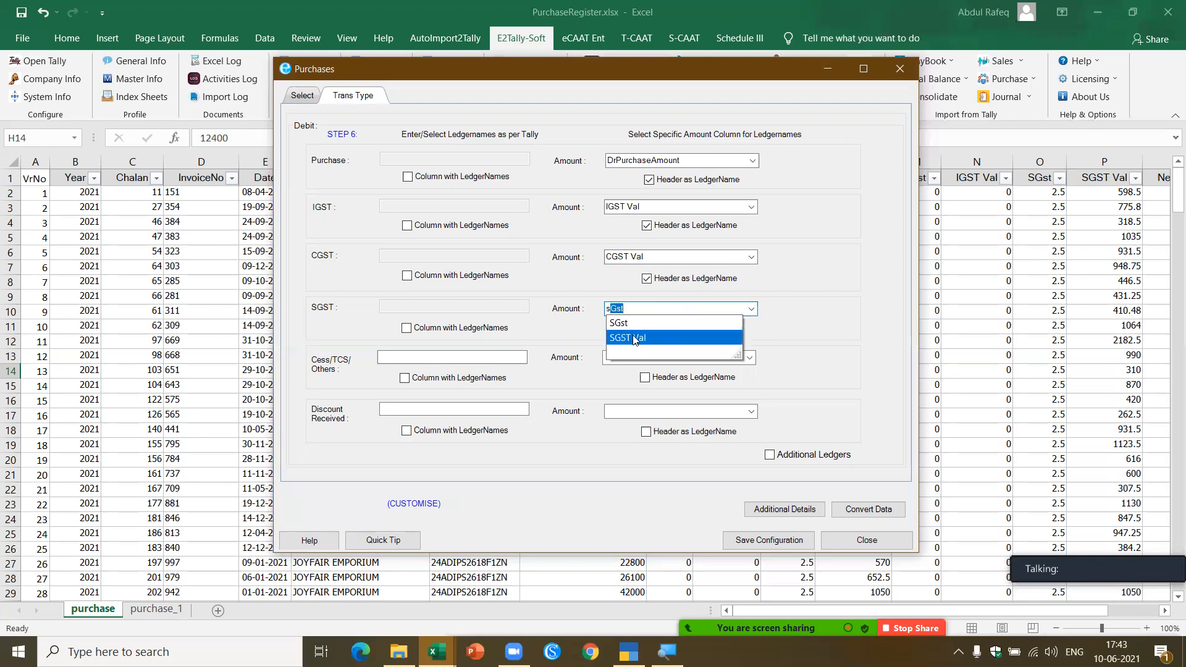
left_click(635, 339)
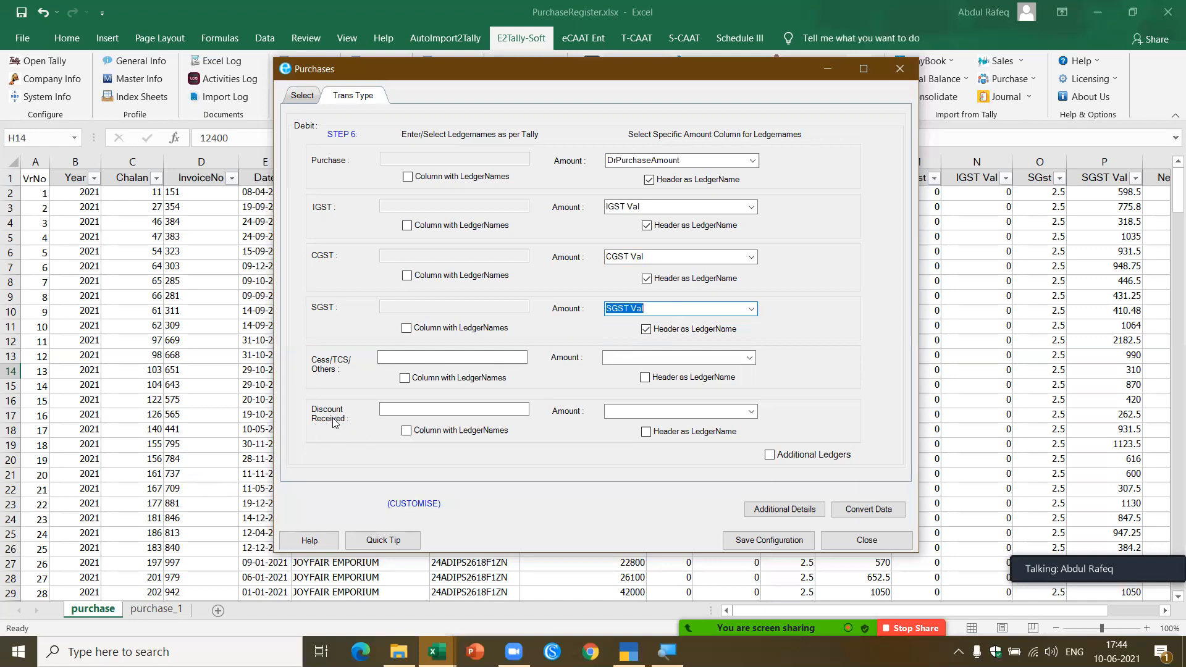
left_click(733, 409)
type("date")
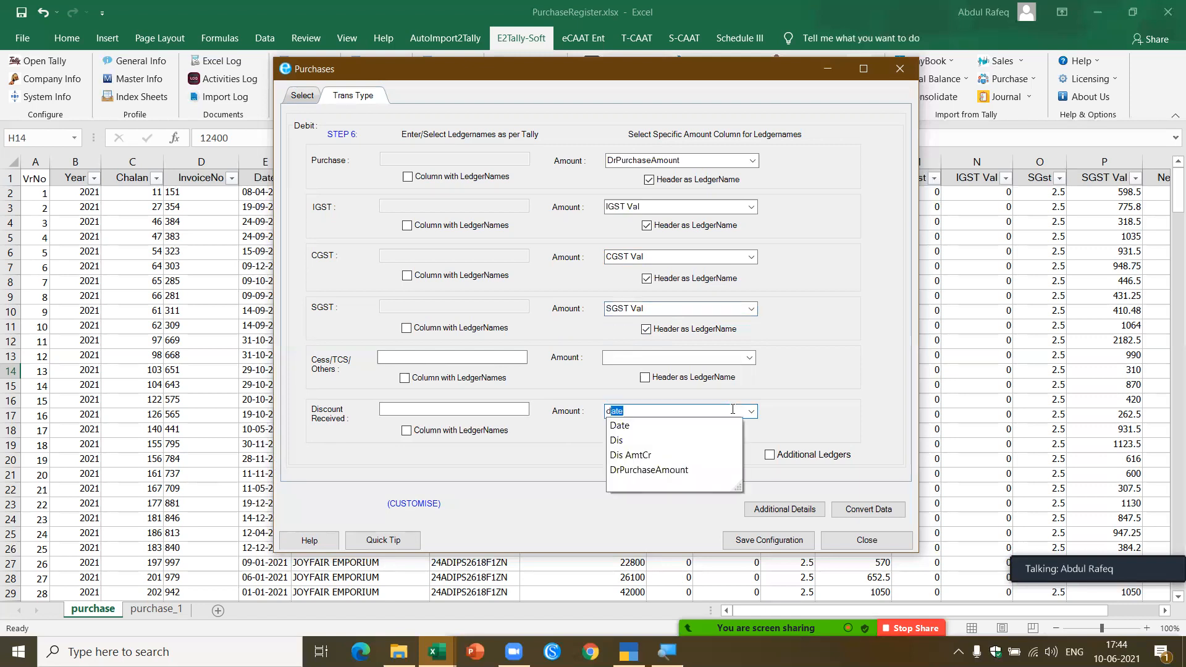
left_click(713, 455)
left_click(647, 433)
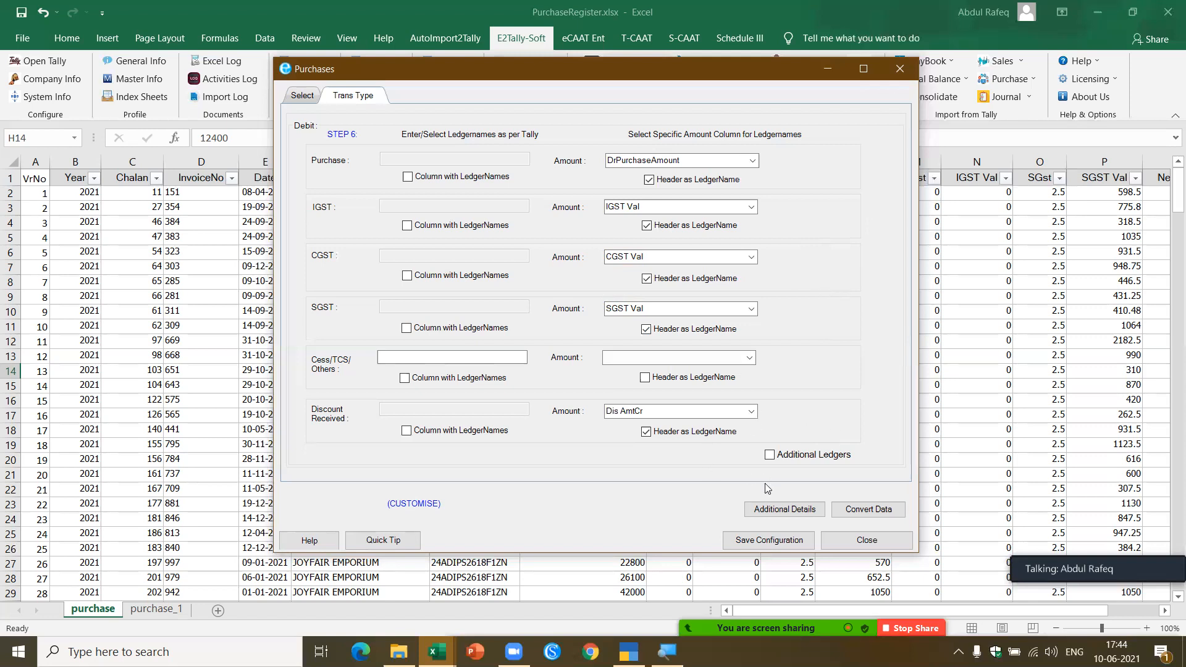
In the additional details, map the invoice number to InvoiceNo and the value date to Date.
left_click(767, 510)
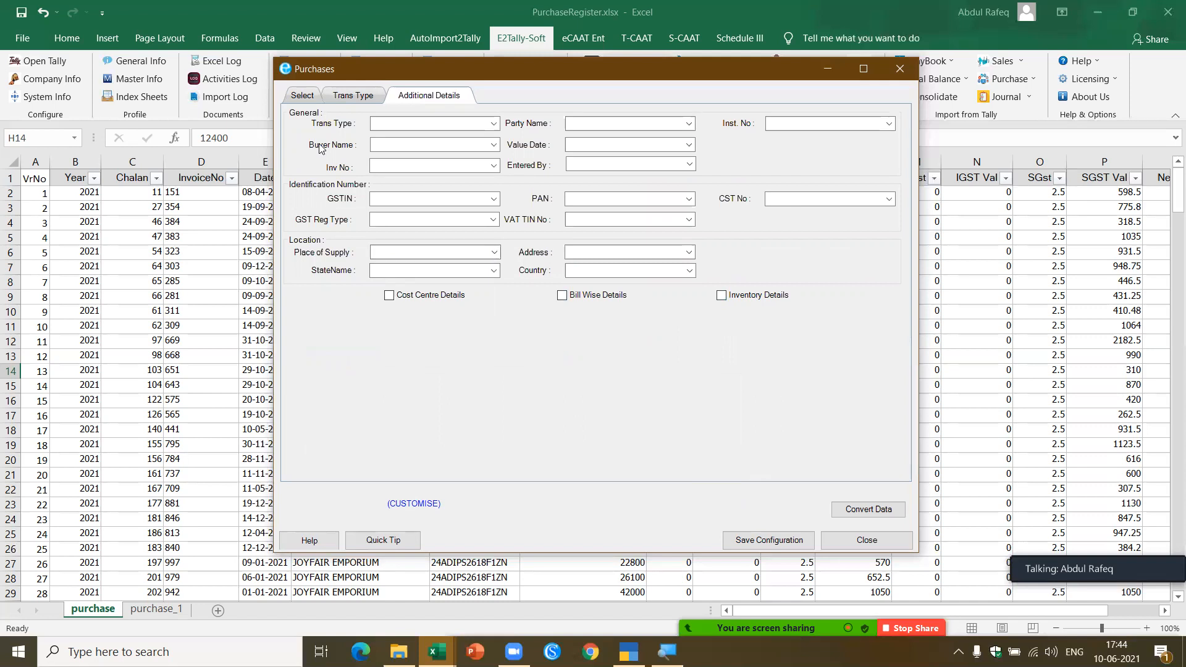
left_click(492, 167)
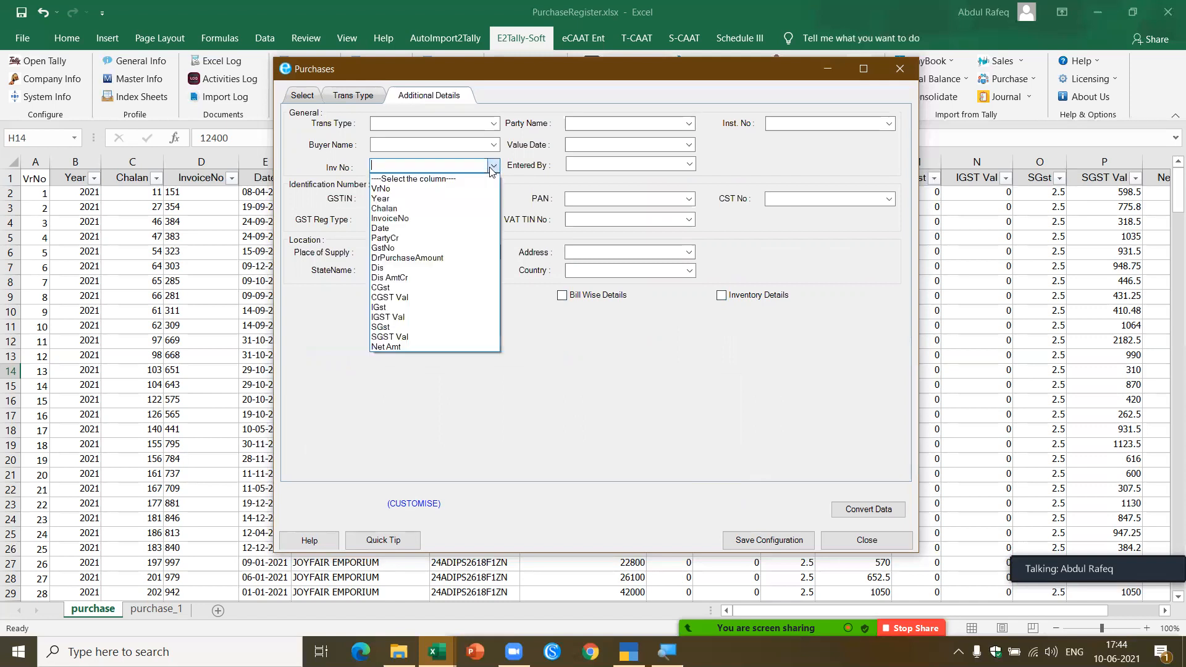
left_click(457, 218)
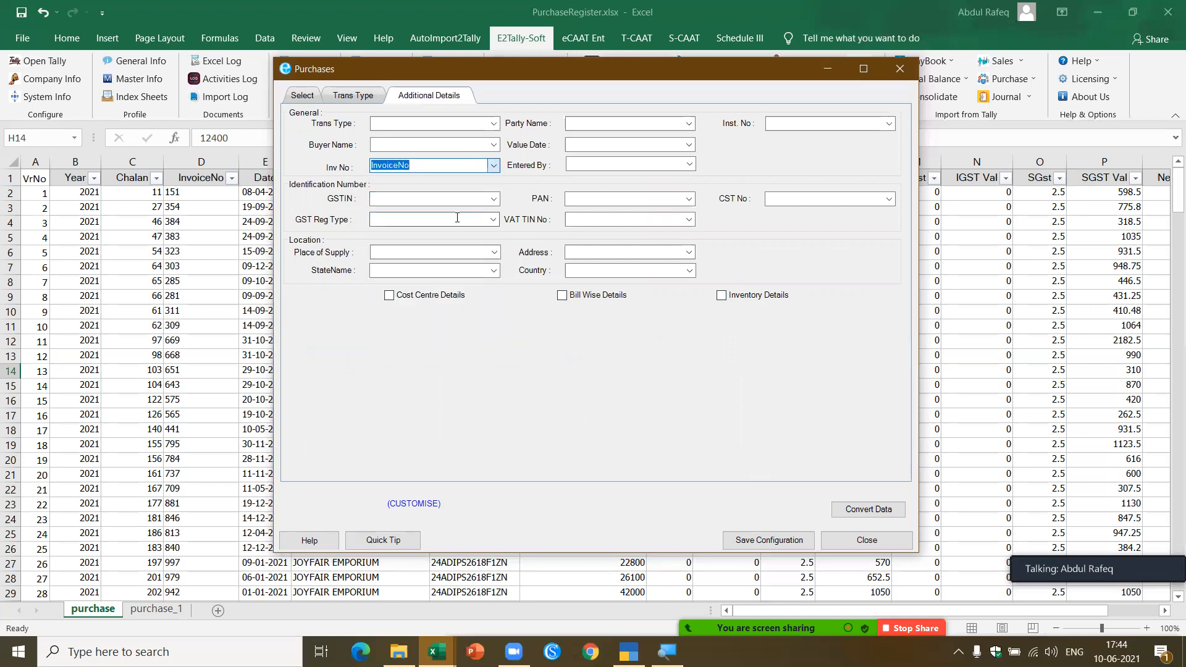
left_click(684, 147)
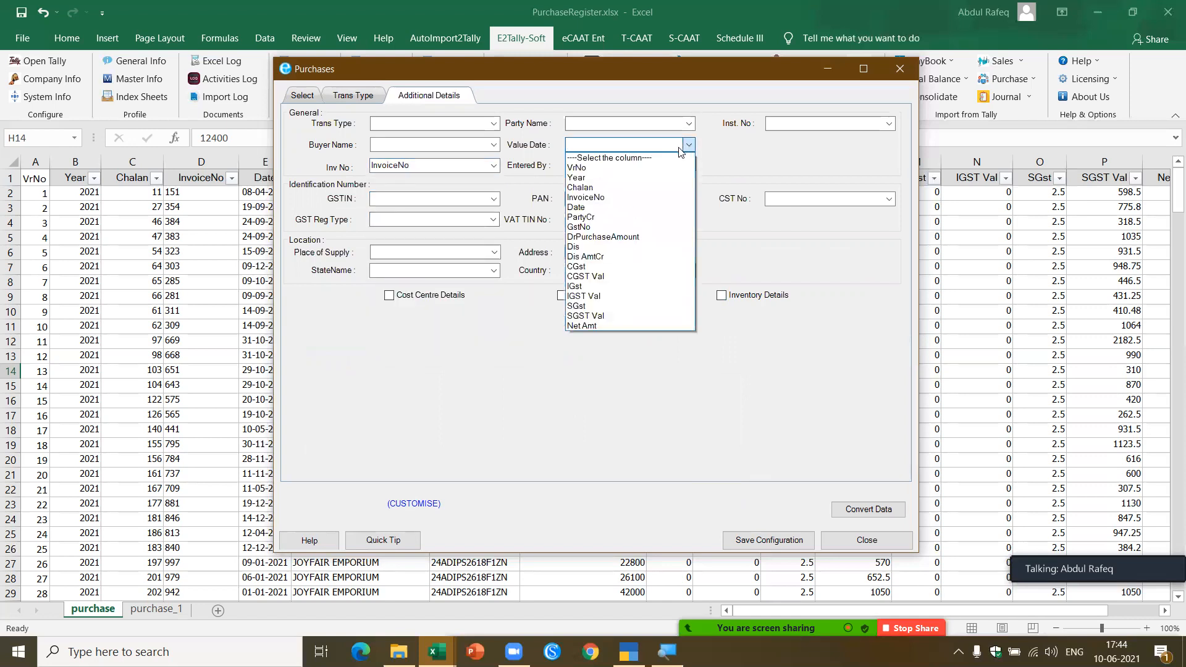
left_click(651, 209)
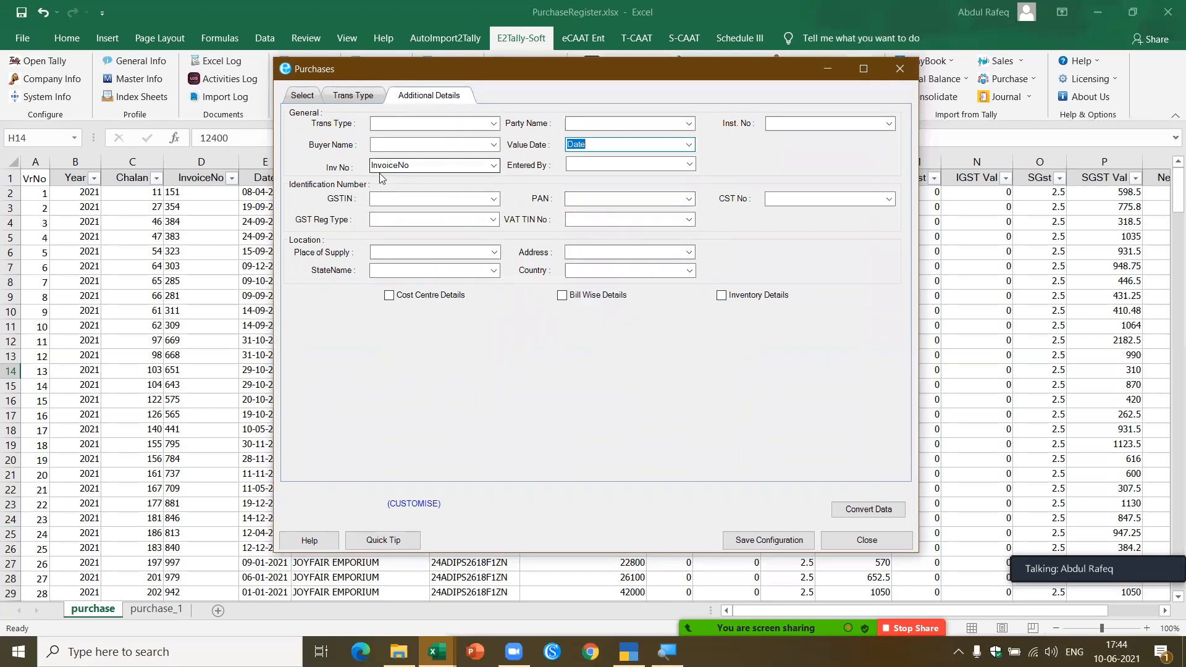
Convert the purchase data and review the filled rows through PurchaseInvoiceNo and the conversion statistics.
left_click(867, 512)
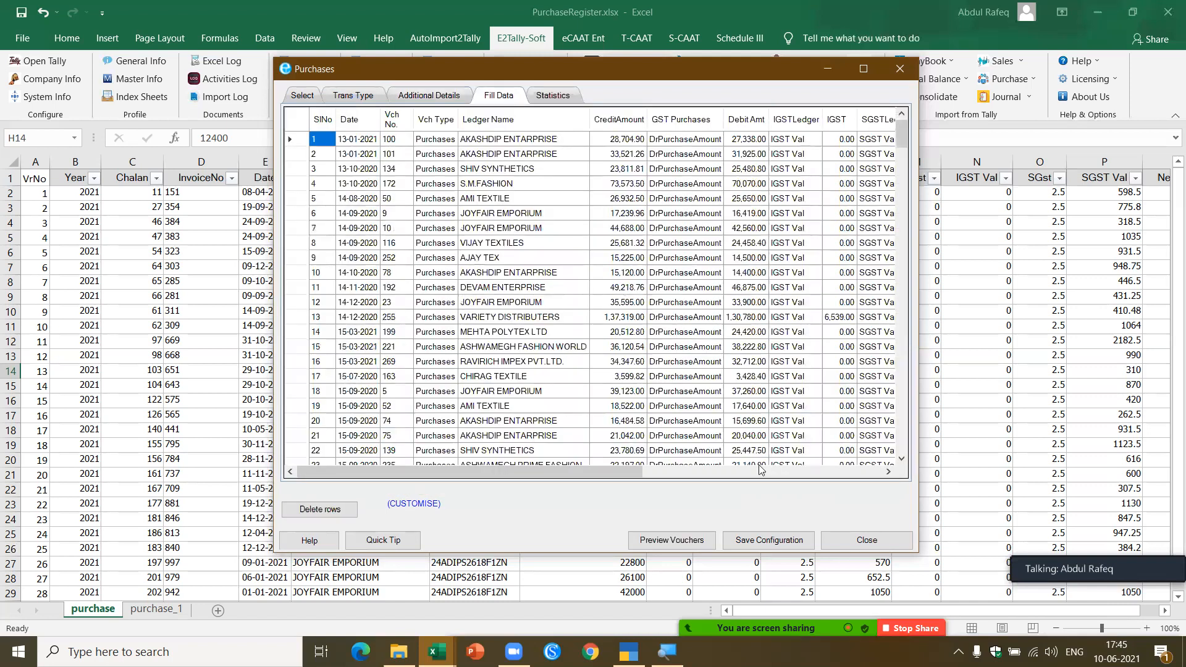
left_click(891, 474)
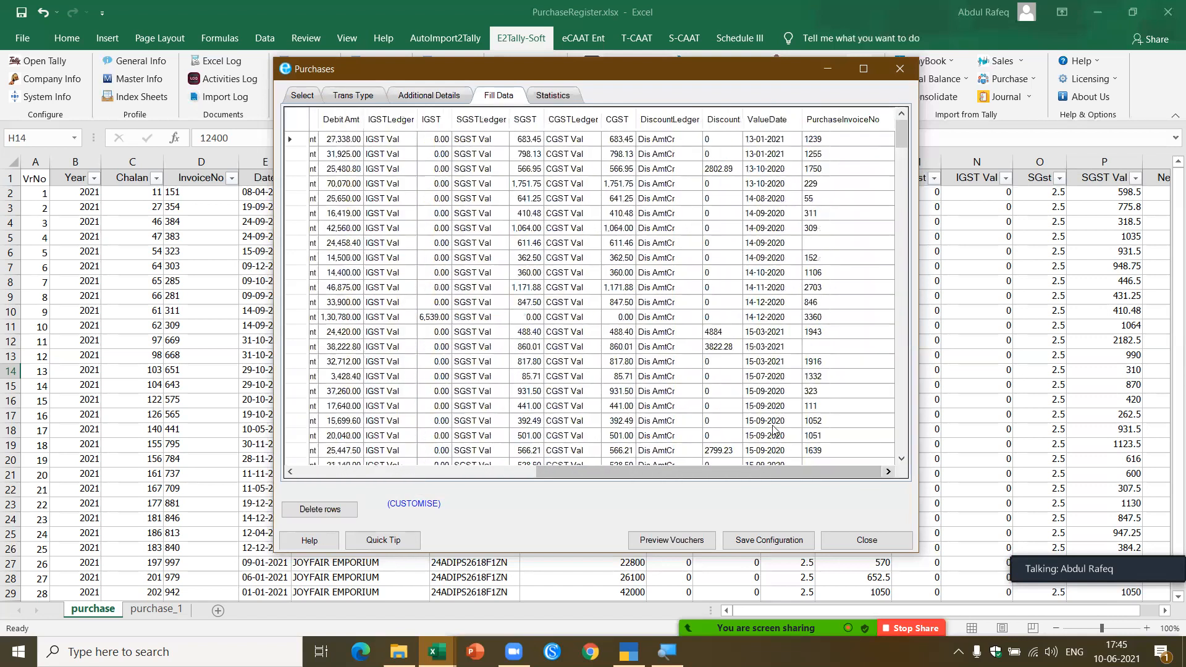
left_click(568, 97)
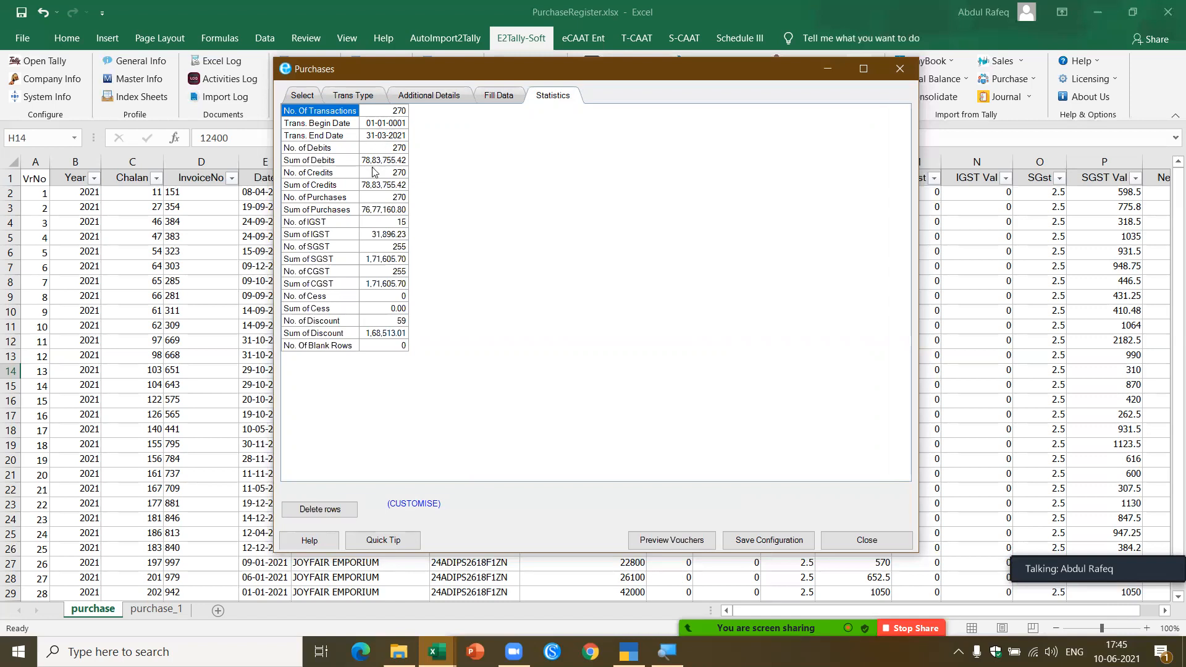
Preview the generated purchase vouchers and save them in the current workbook.
left_click(679, 537)
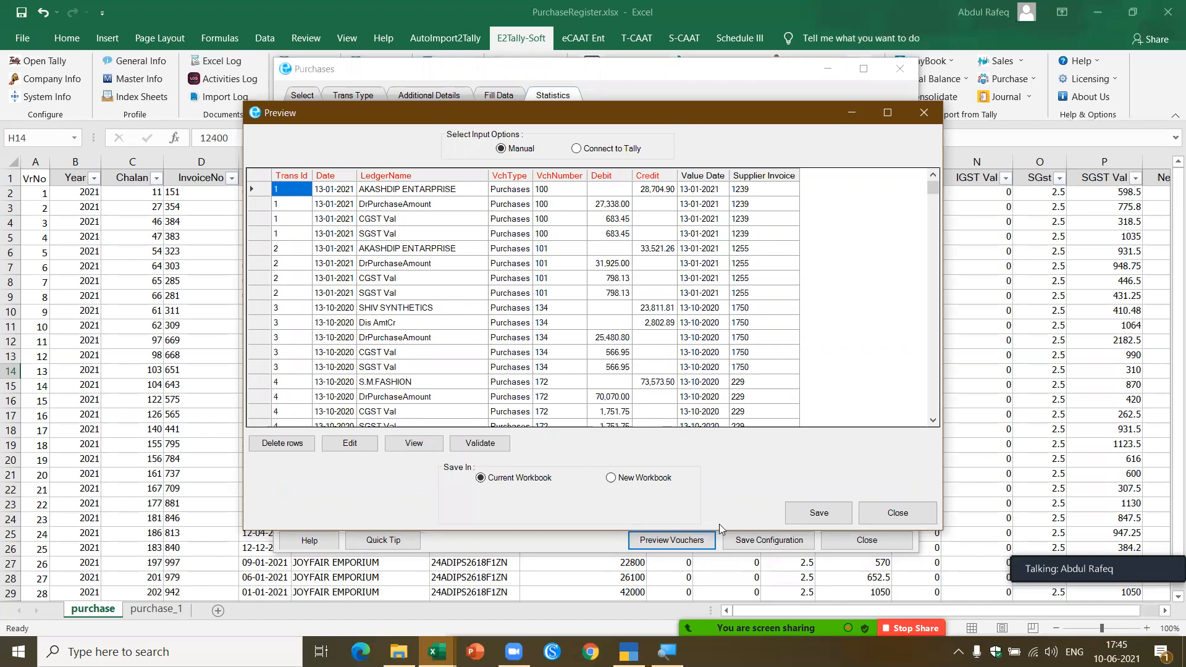
left_click(820, 516)
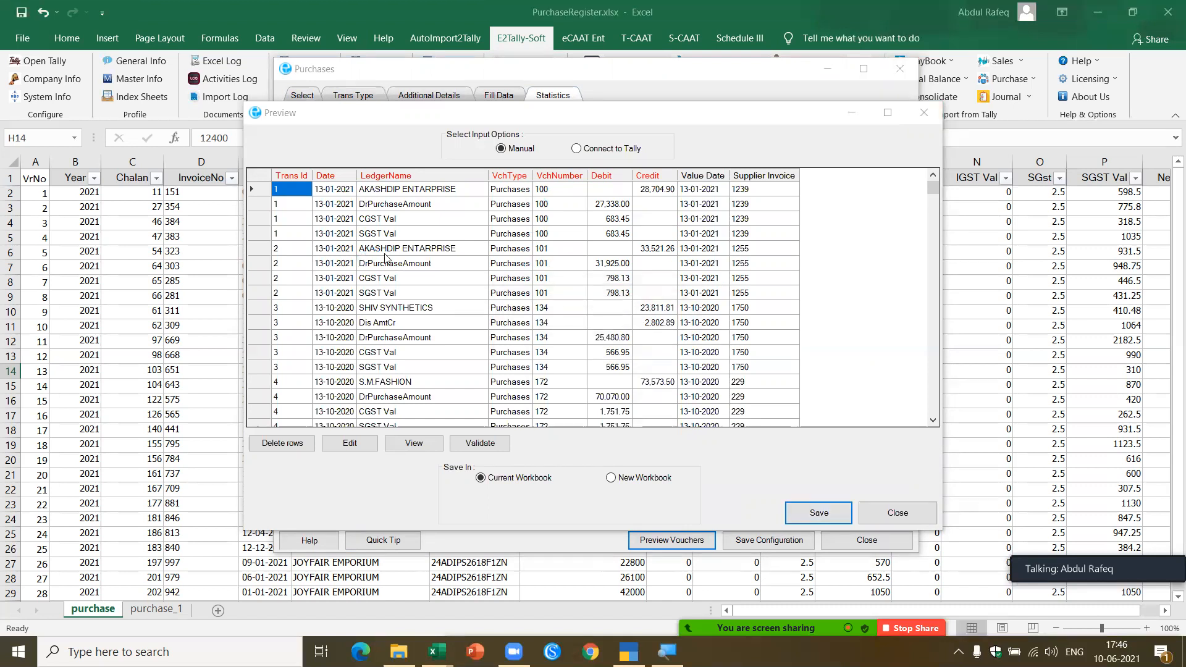
left_click(629, 382)
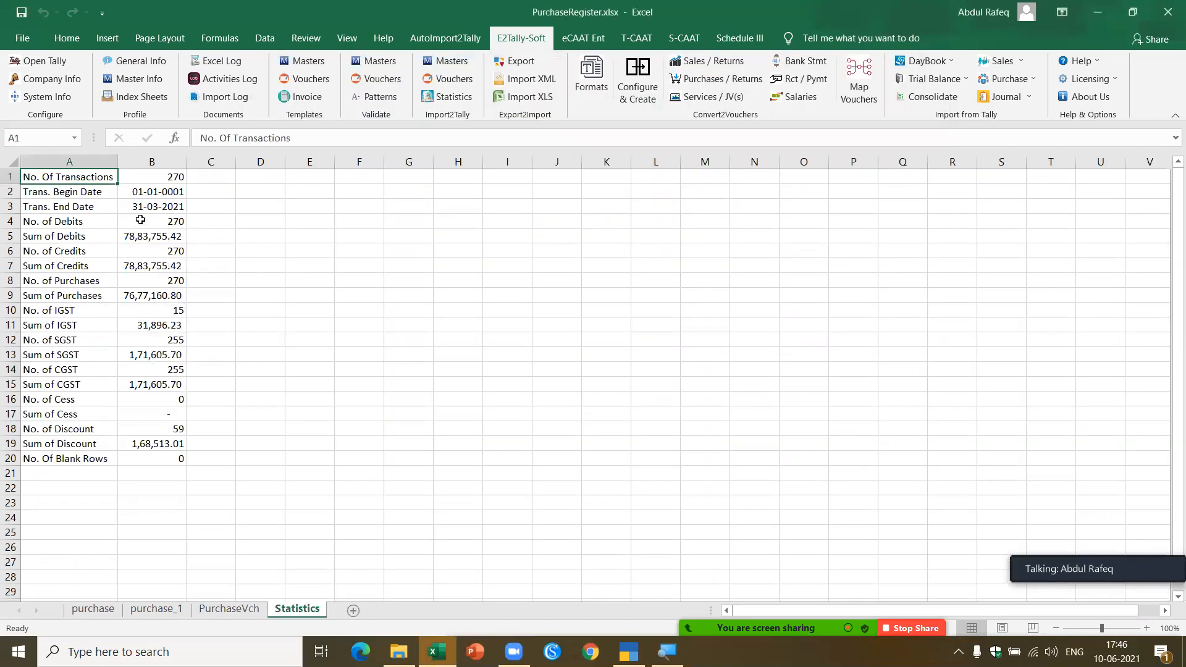
Check the transaction begin date in the Statistics sheet and the IS Optional column in PurchaseVch.
left_click(149, 191)
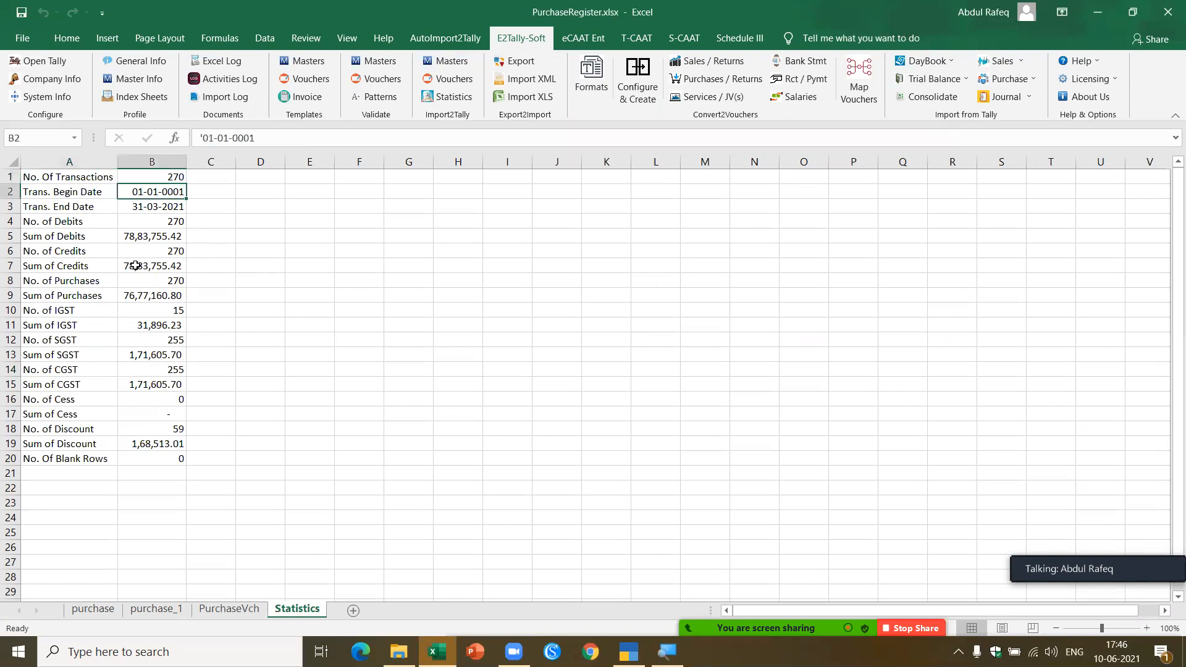
left_click(223, 611)
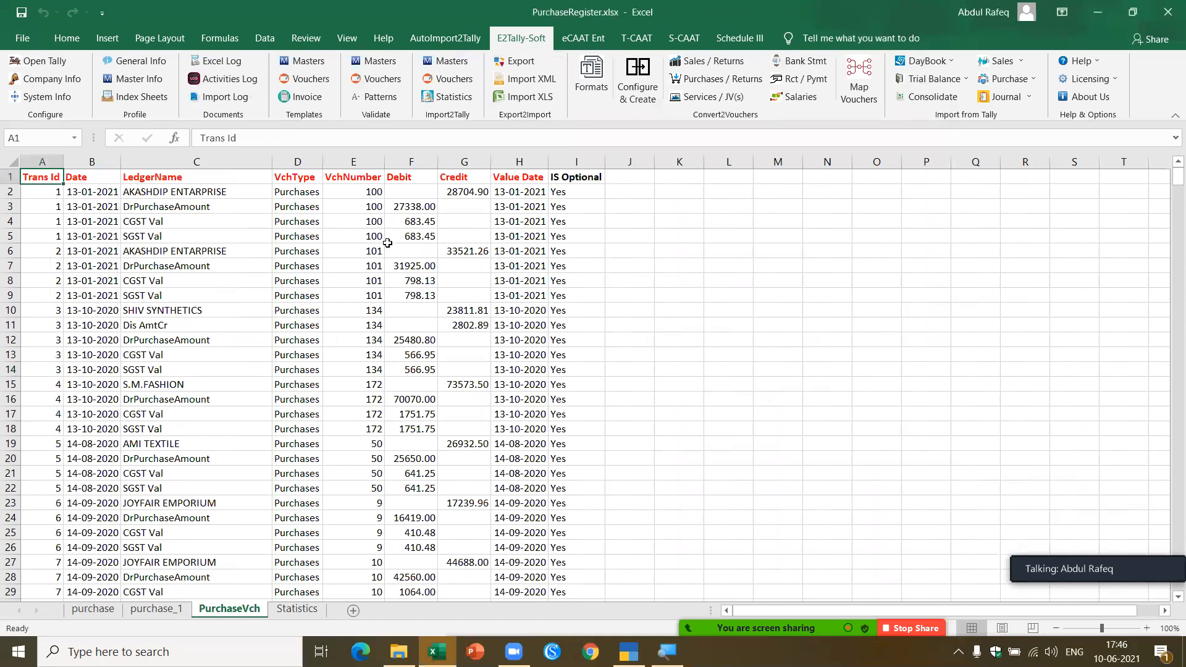
left_click(579, 177)
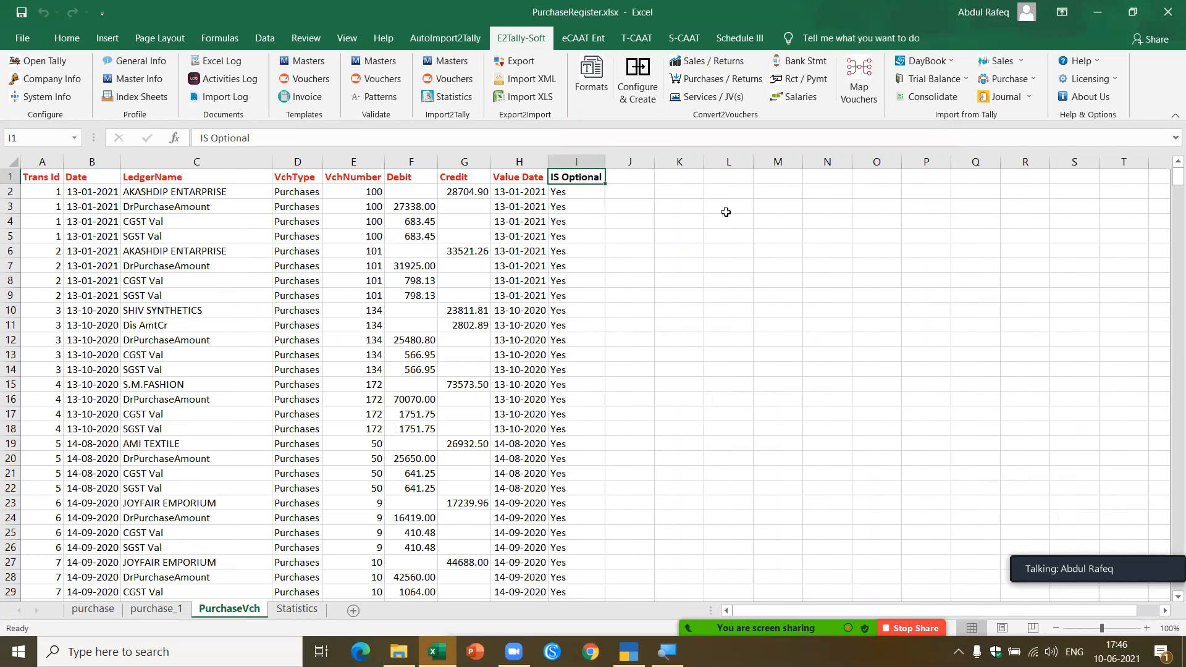
Turn on filtering in PurchaseVch and examine which months of 2021 and 2020 the Date column contains.
left_click(90, 180)
left_click(265, 39)
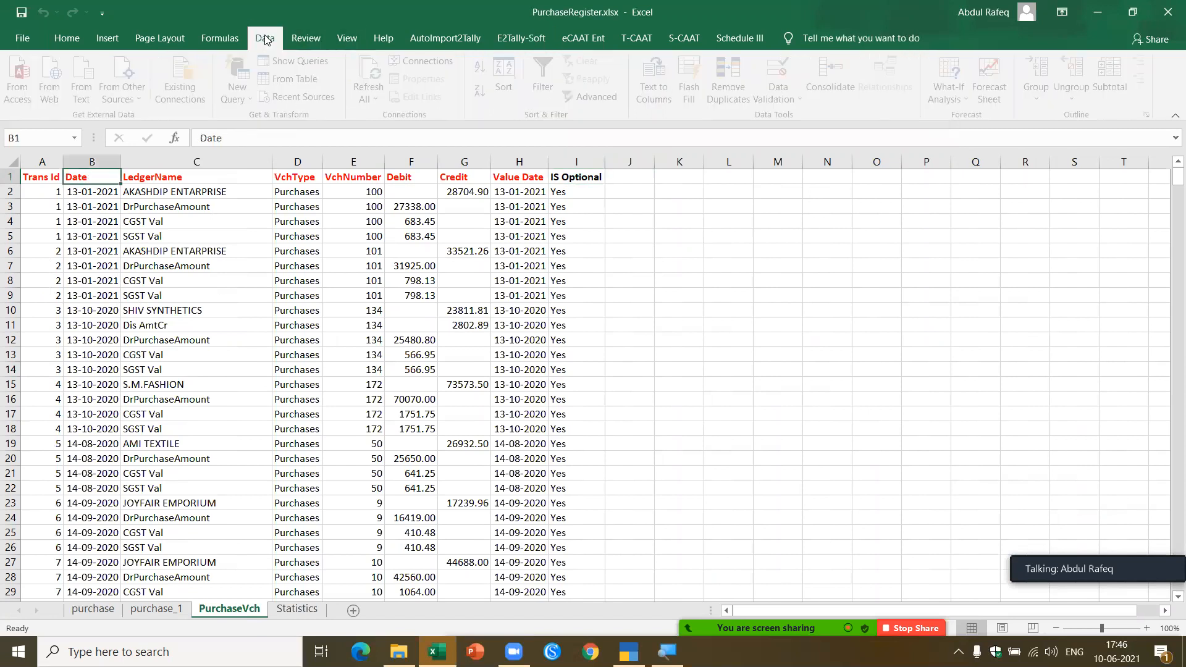
left_click(543, 84)
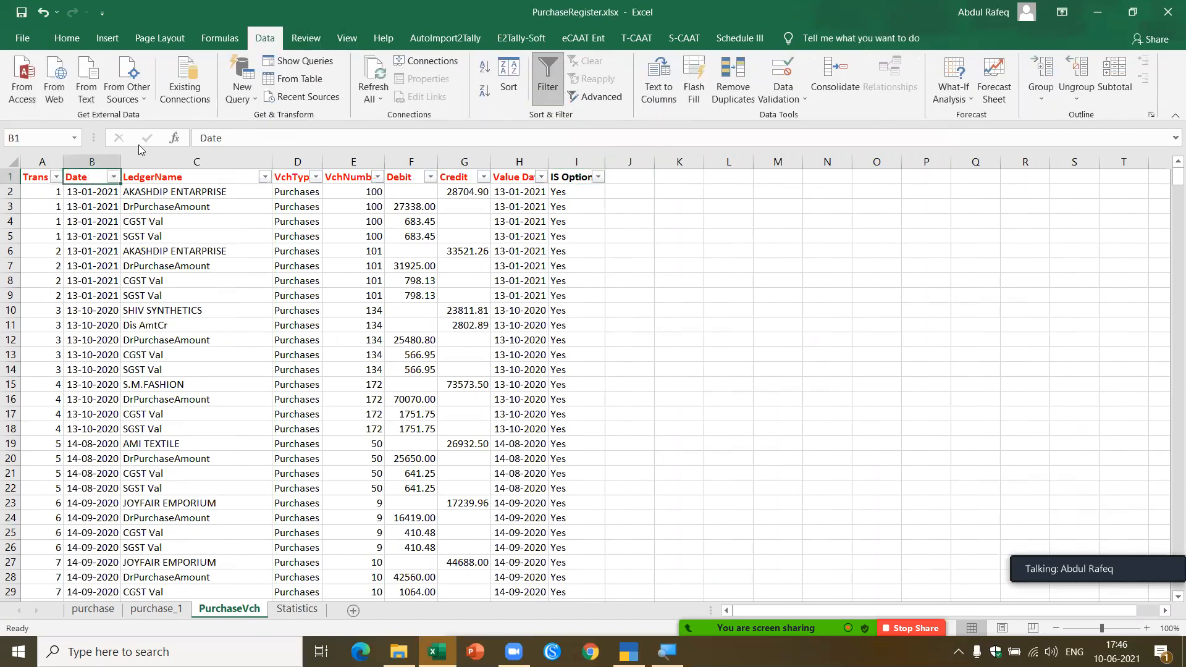
left_click(113, 177)
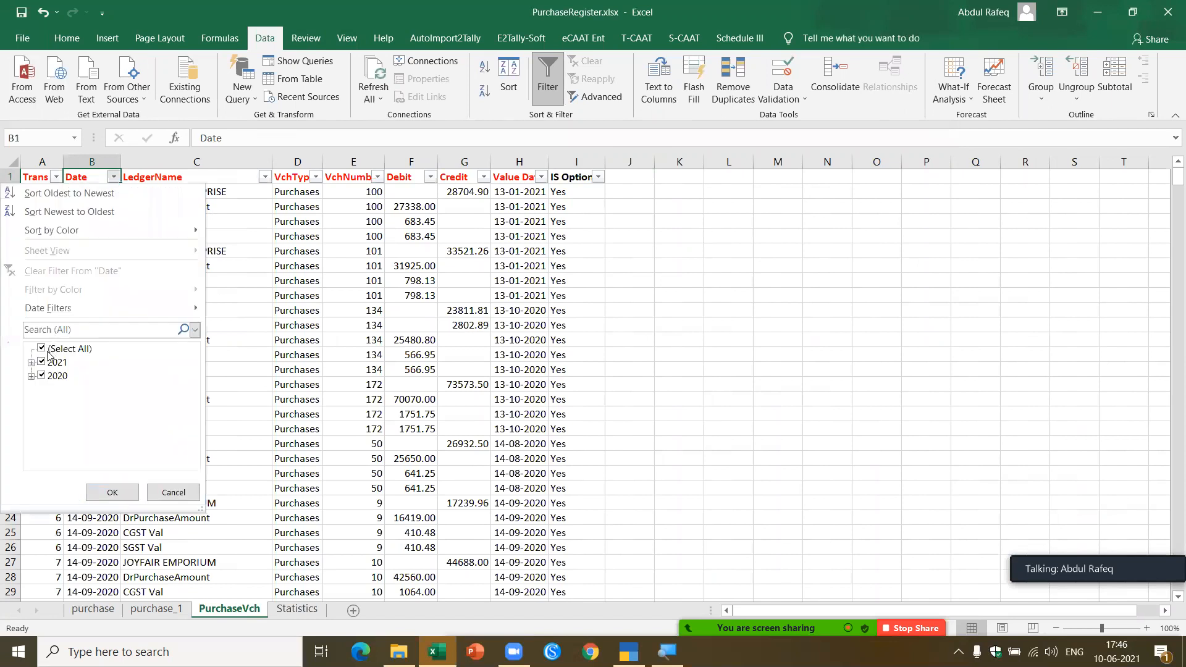
left_click(32, 363)
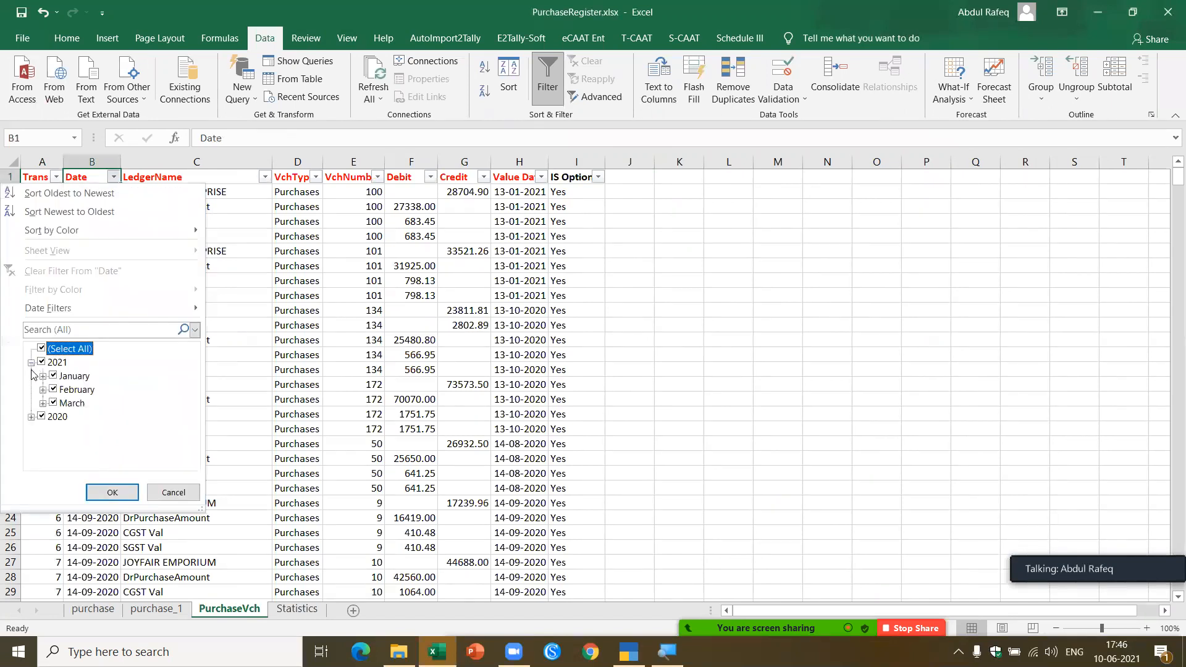
left_click(31, 416)
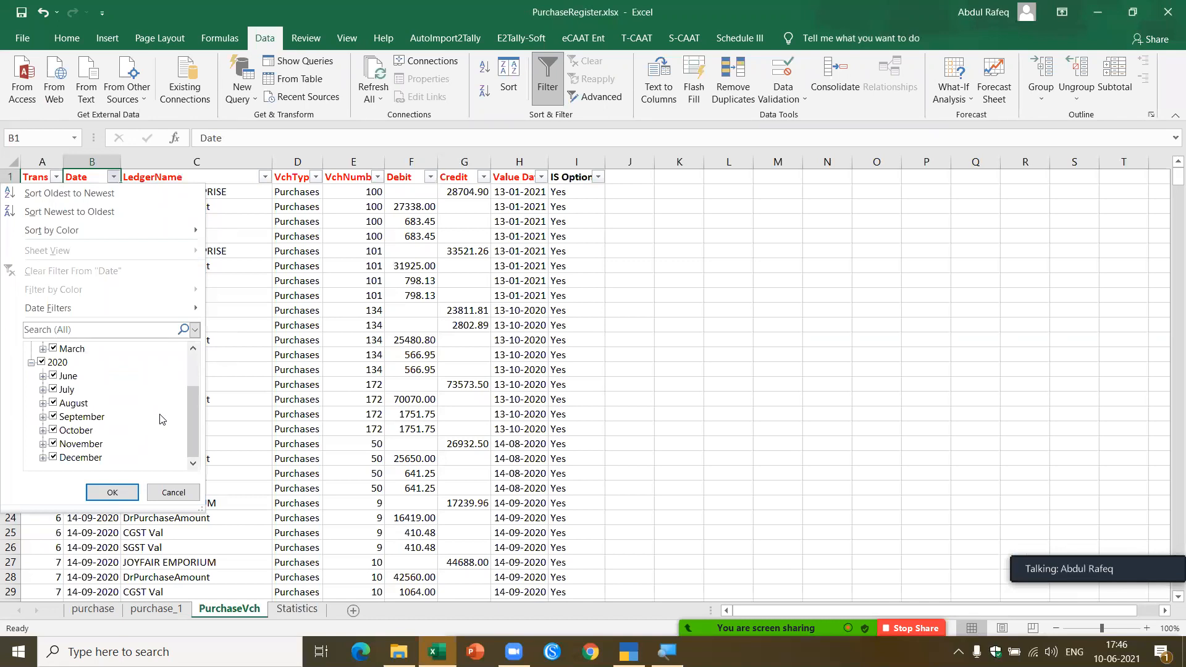
left_click(173, 493)
Review the PurchaseVch entries down to the last voucher rows, and examine the Debit and Credit columns.
left_click(183, 268)
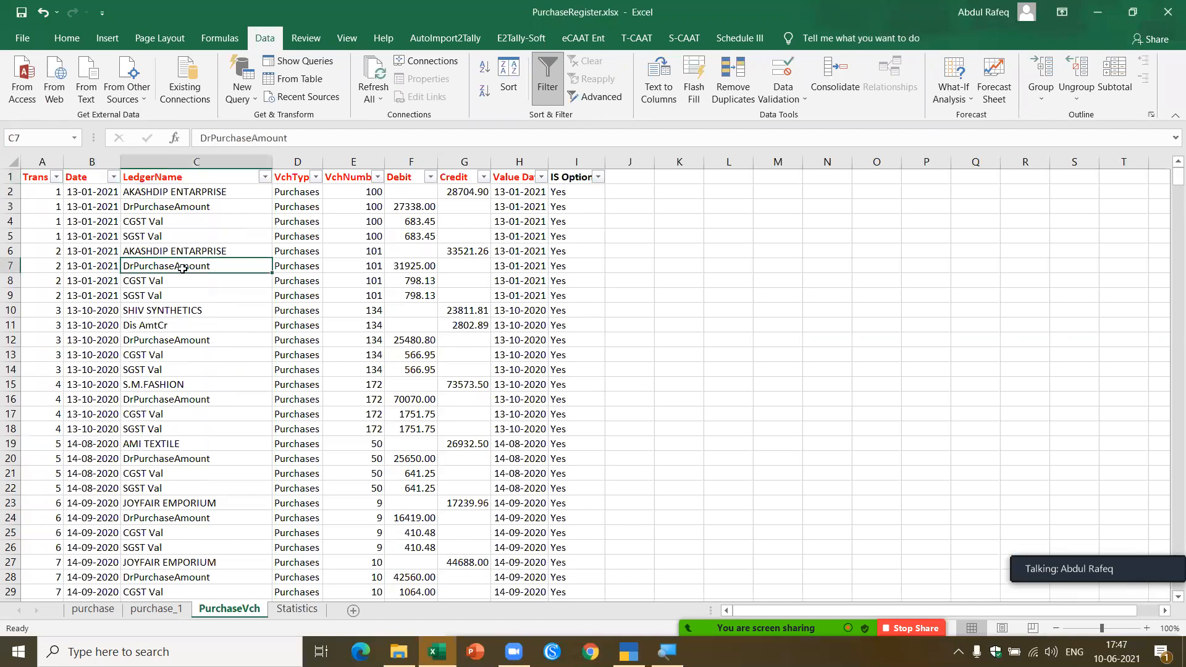
key("ctrl+Down")
key("Down")
key("Down")
key("Up")
key("Up")
key("Up")
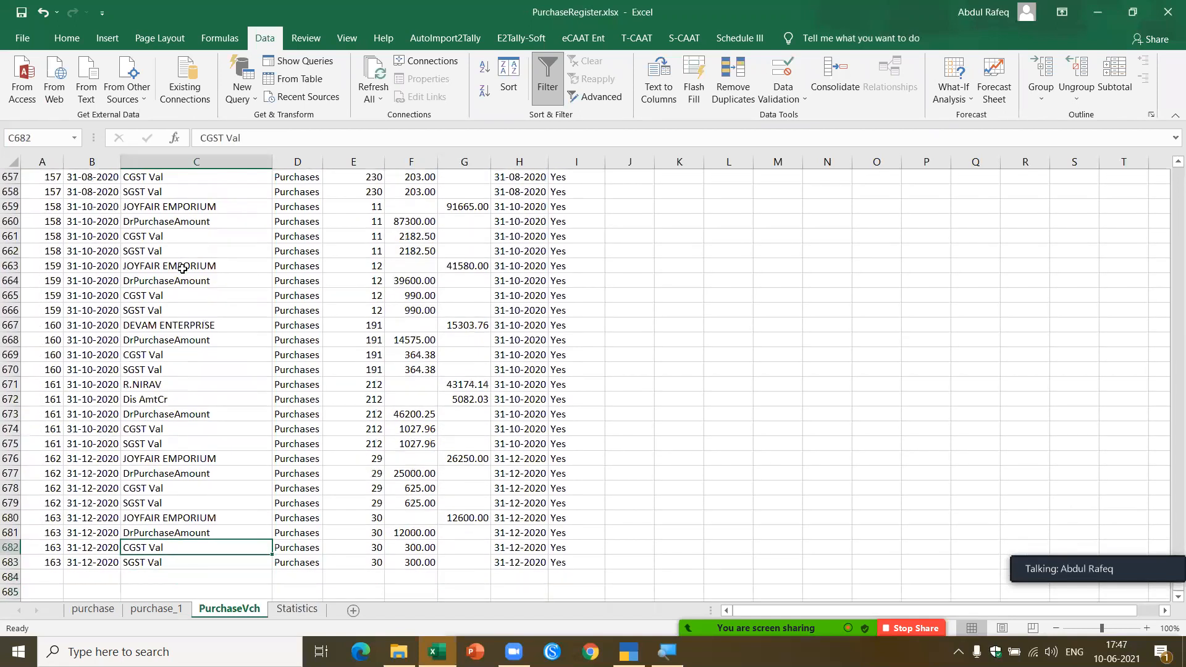
key("ctrl+Home")
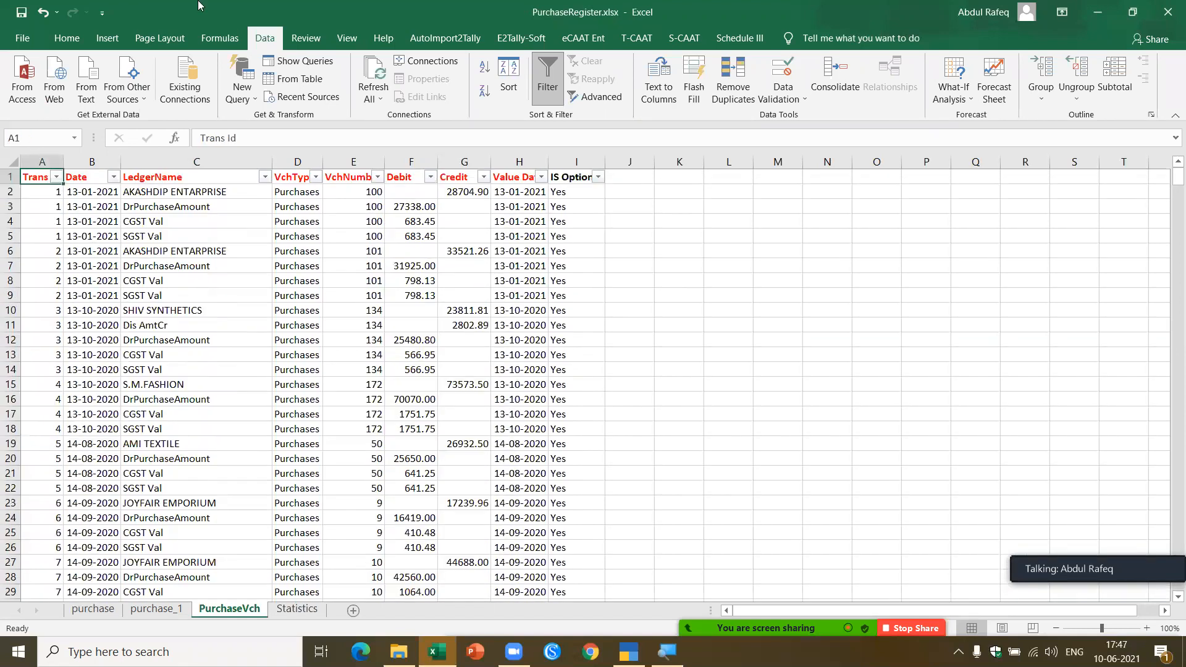
left_click(409, 160)
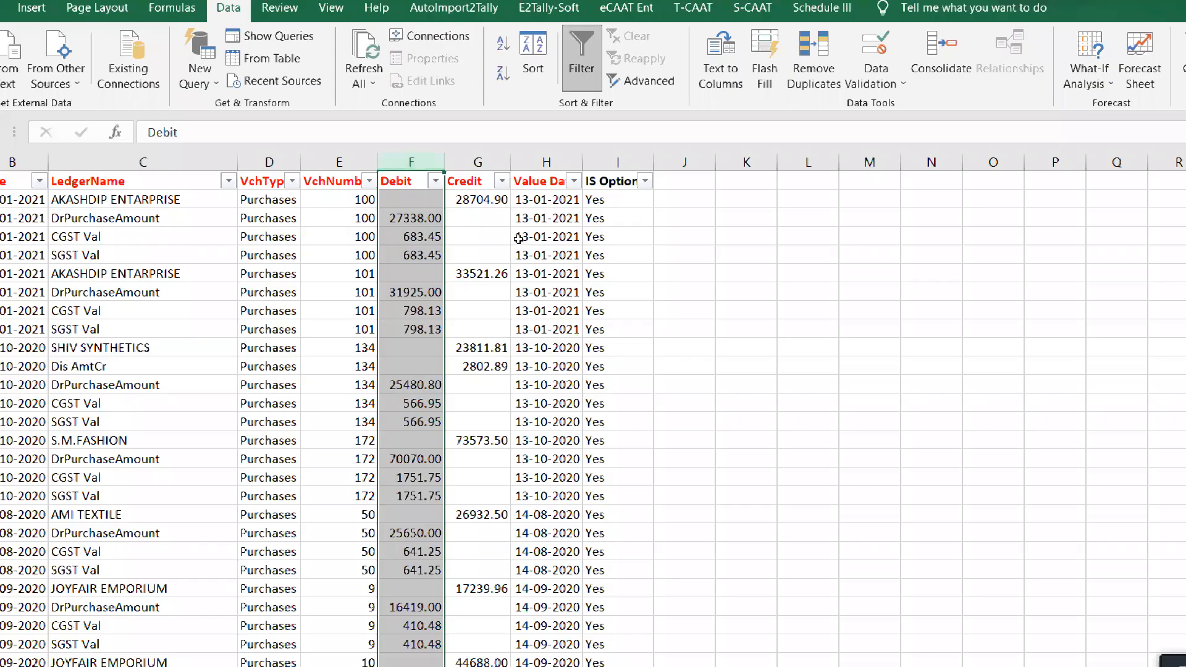
left_click(465, 163)
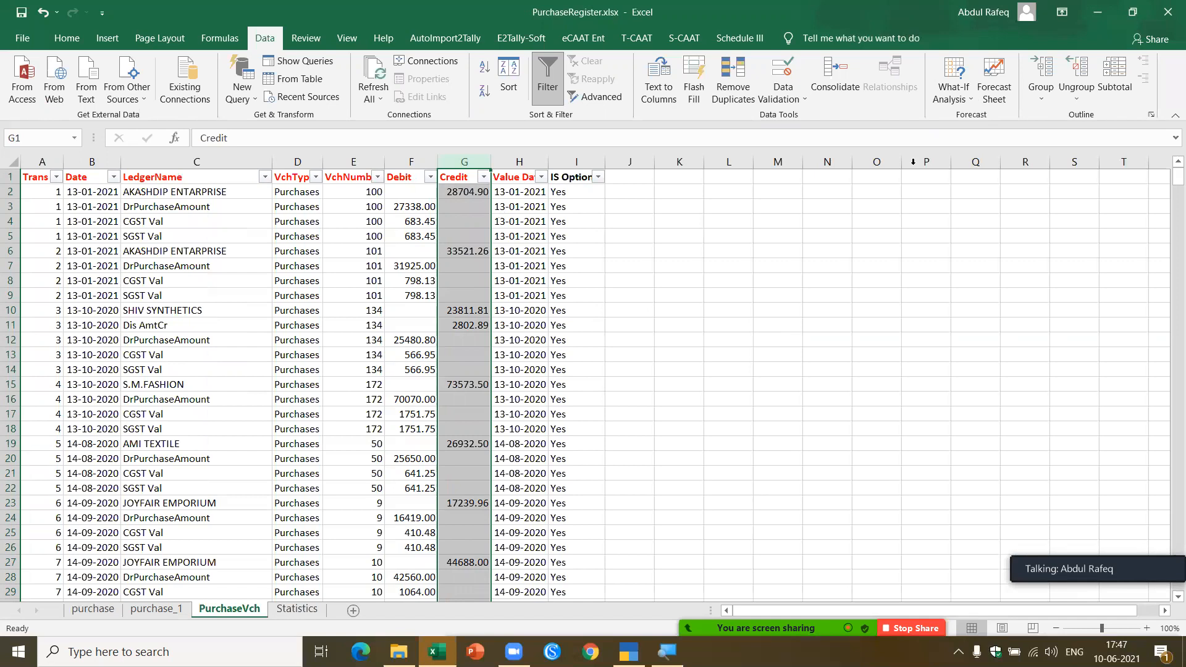
Delete the purchase_1, PurchaseVch and Statistics sheets together from the workbook.
left_click(174, 608)
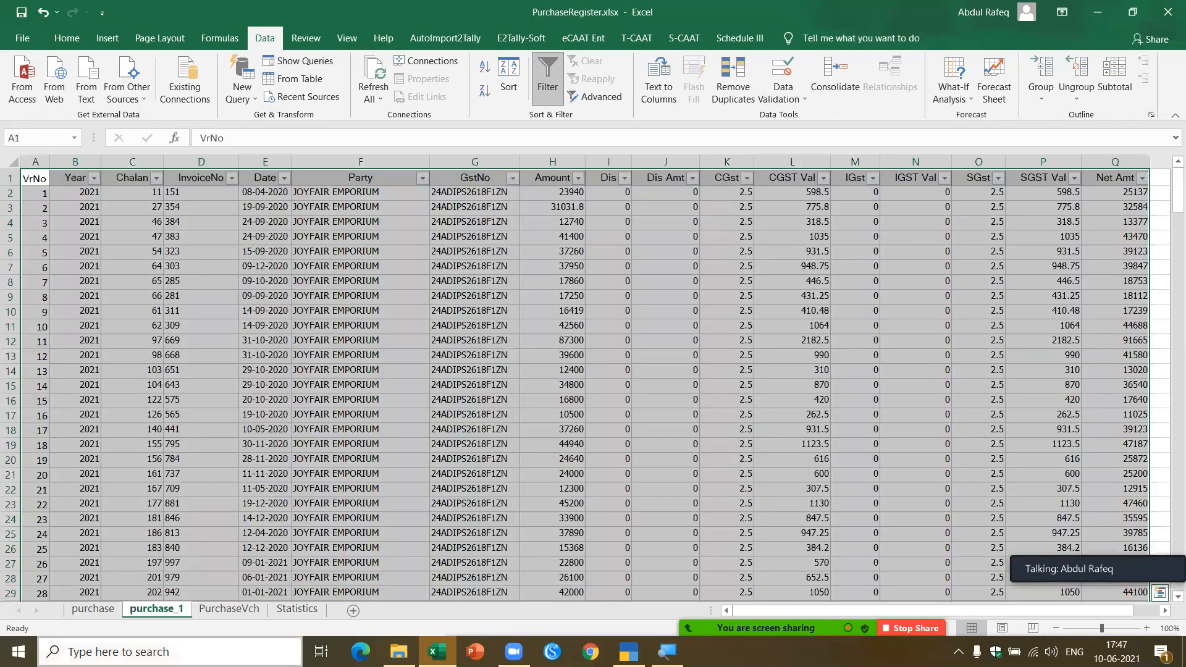
left_click(250, 612)
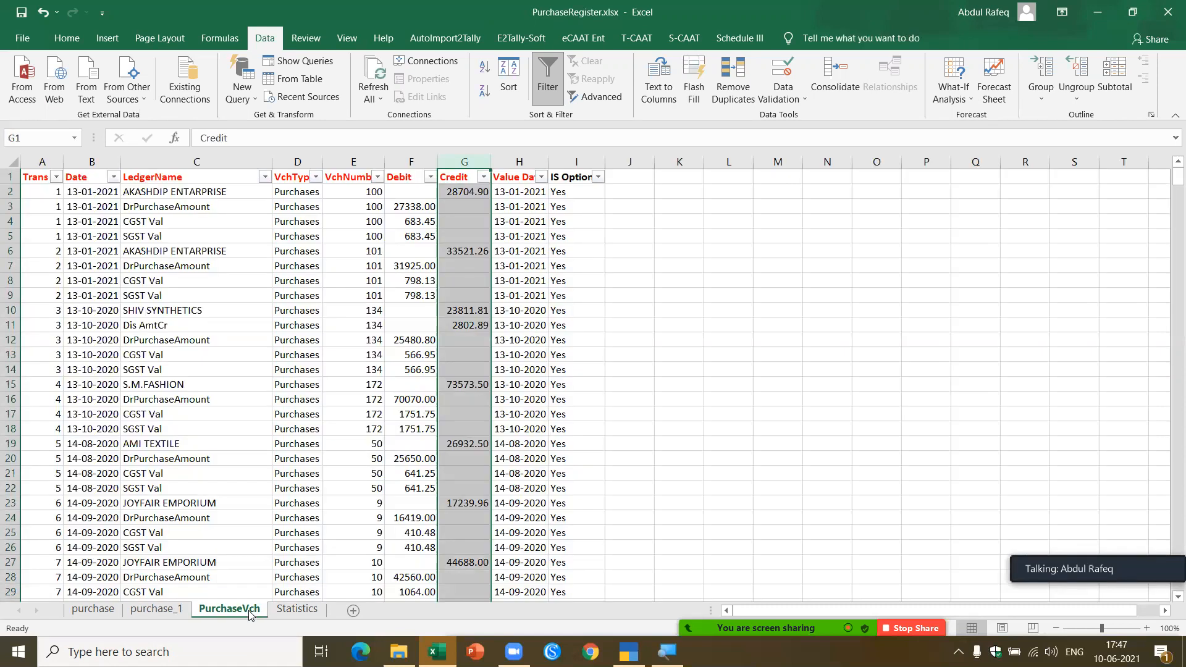
left_click(312, 612)
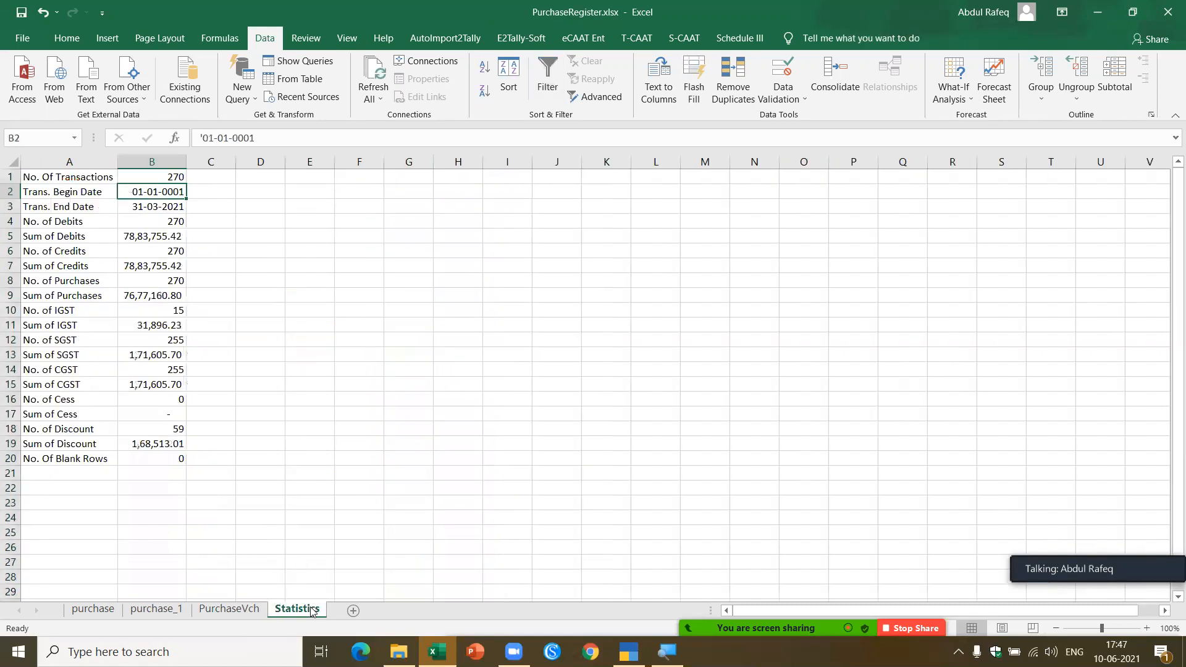
left_click(176, 612)
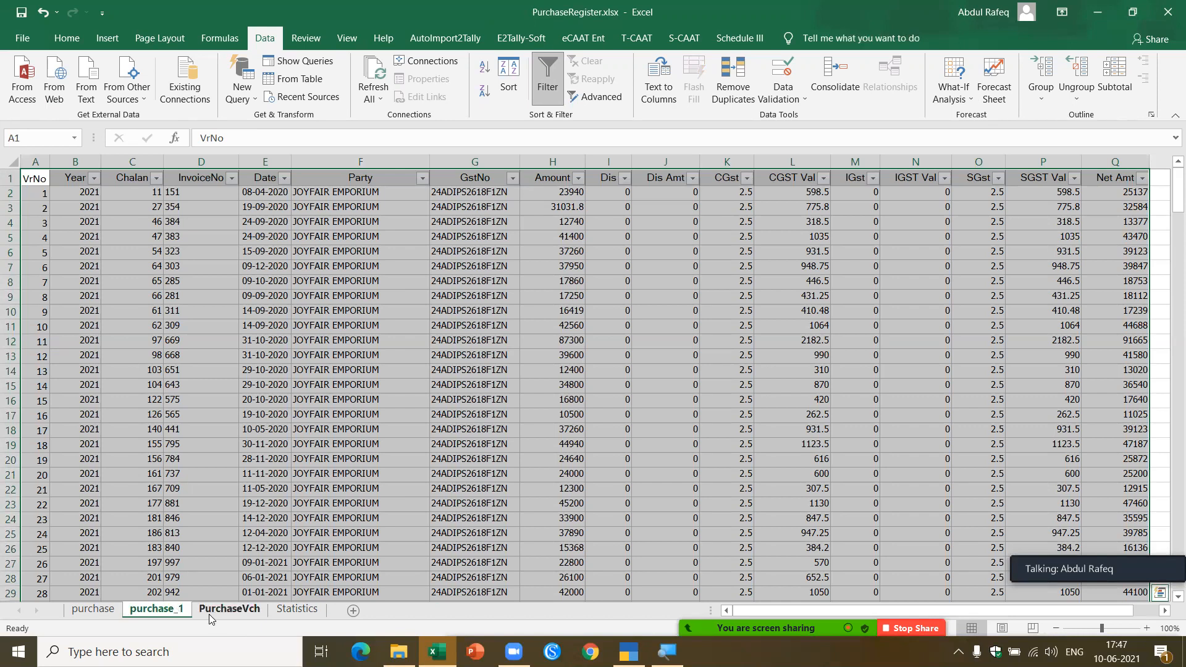
left_click(229, 612, "ctrl")
left_click(303, 611, "ctrl")
right_click(307, 613)
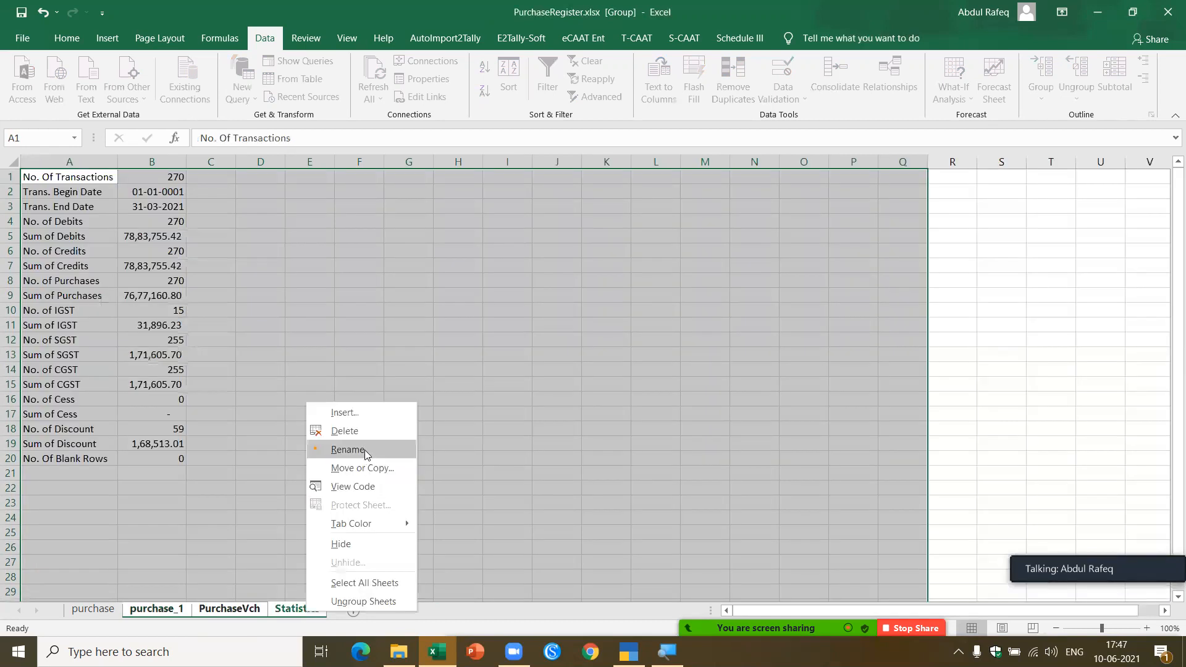
left_click(358, 435)
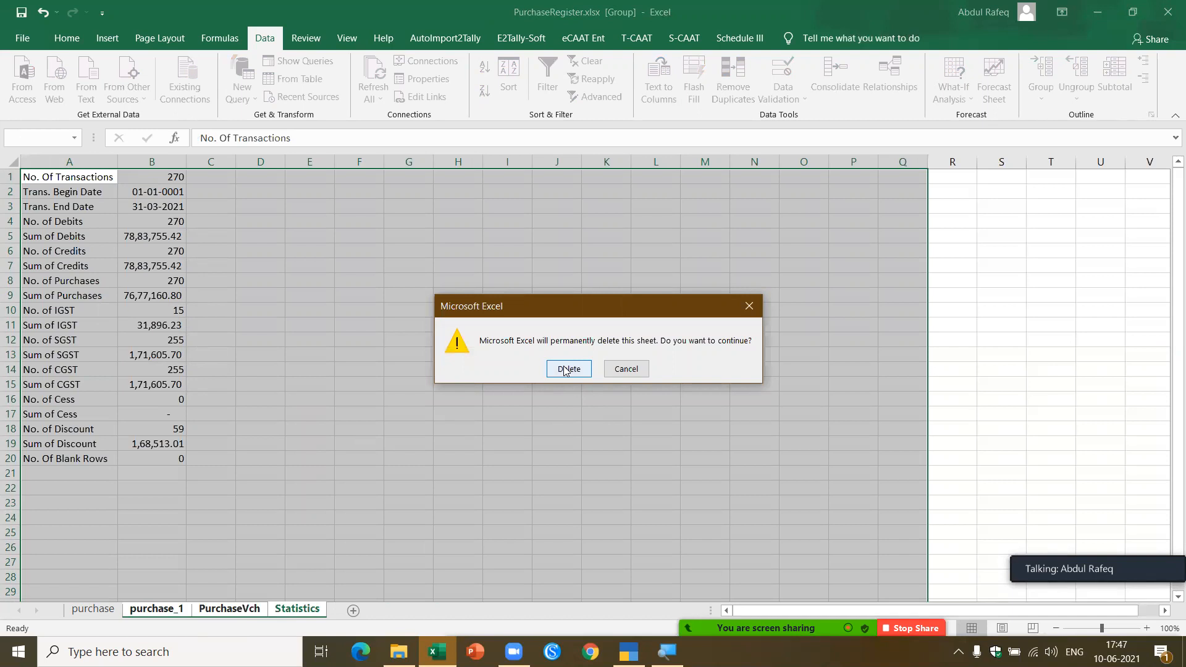
left_click(565, 369)
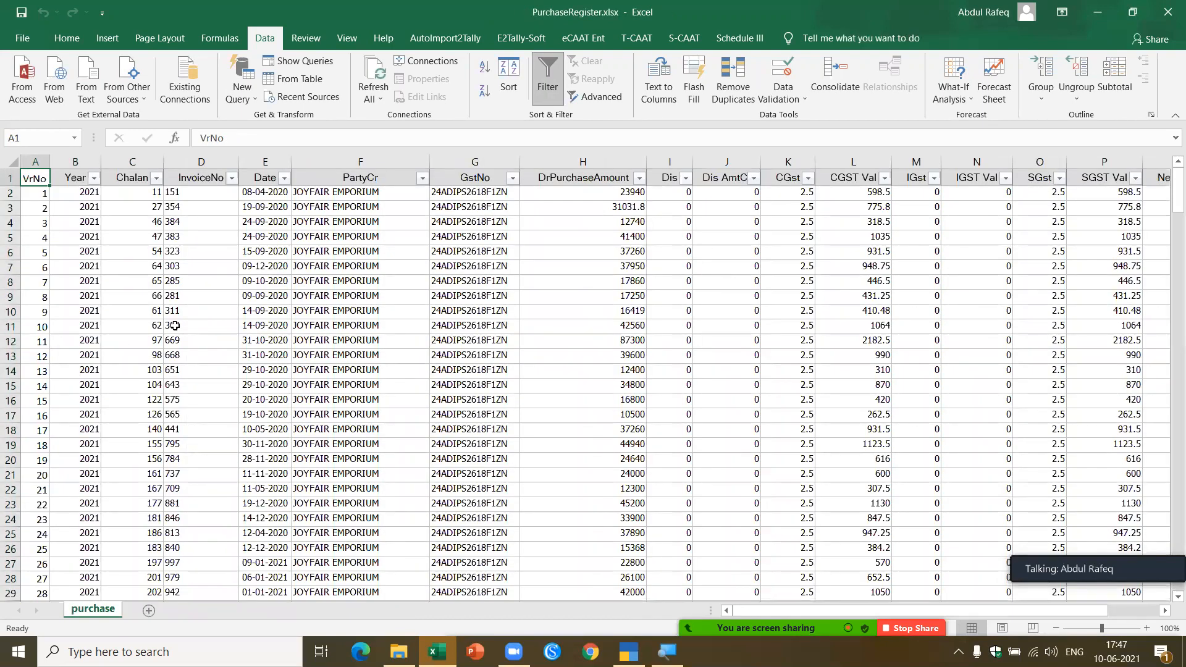
Filter the purchase sheet's Date column to show only January, February and March 2020.
left_click(284, 179)
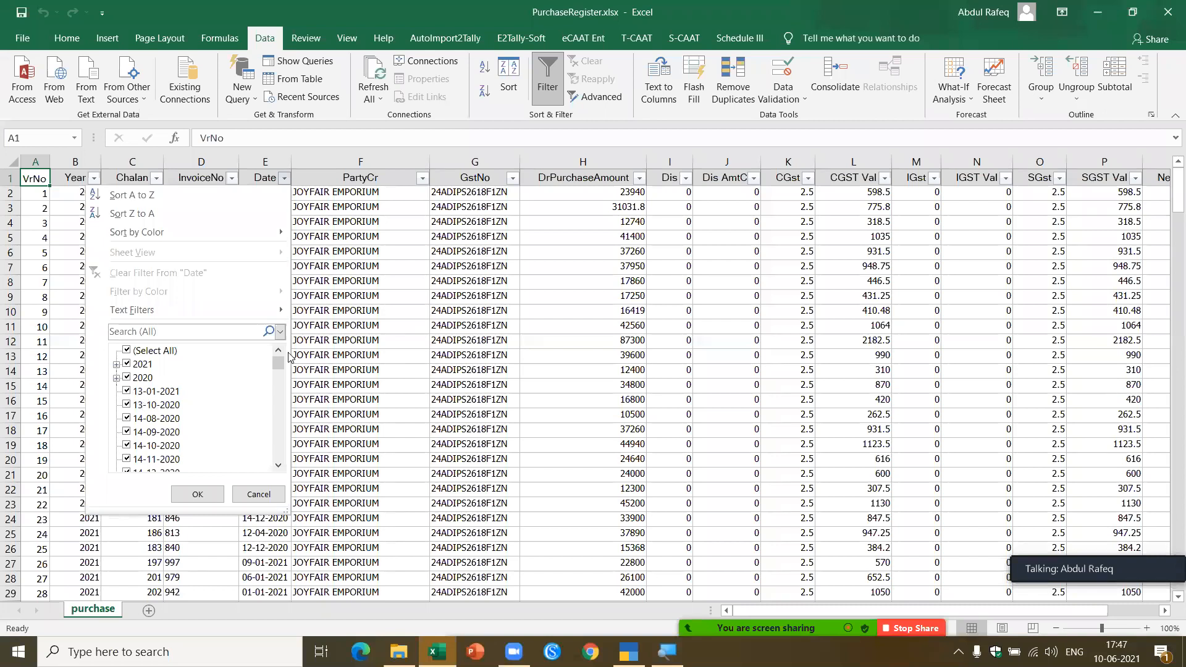
left_click_drag(282, 376, 284, 474)
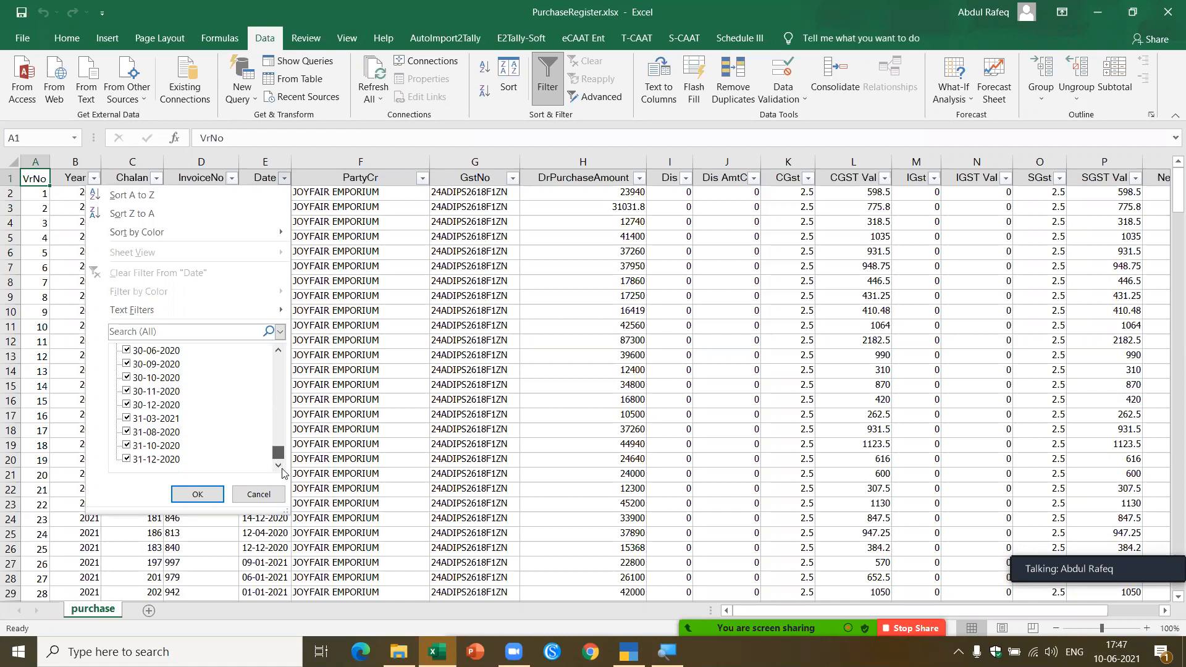
left_click_drag(283, 426, 286, 354)
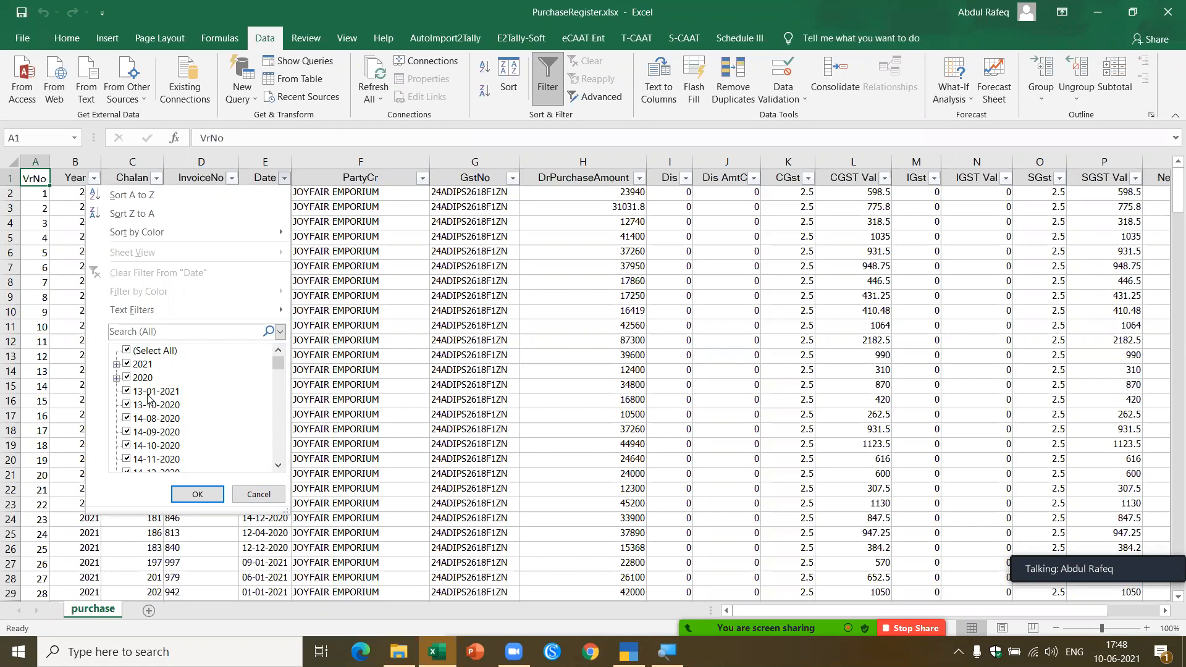
left_click(117, 364)
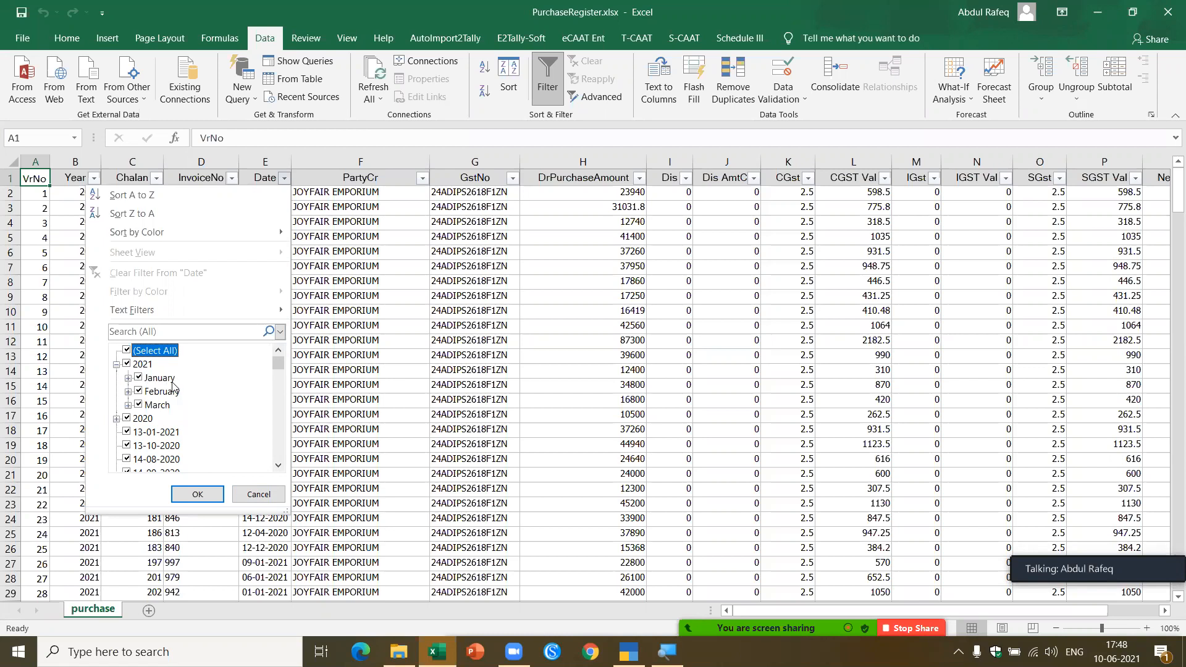
left_click(116, 420)
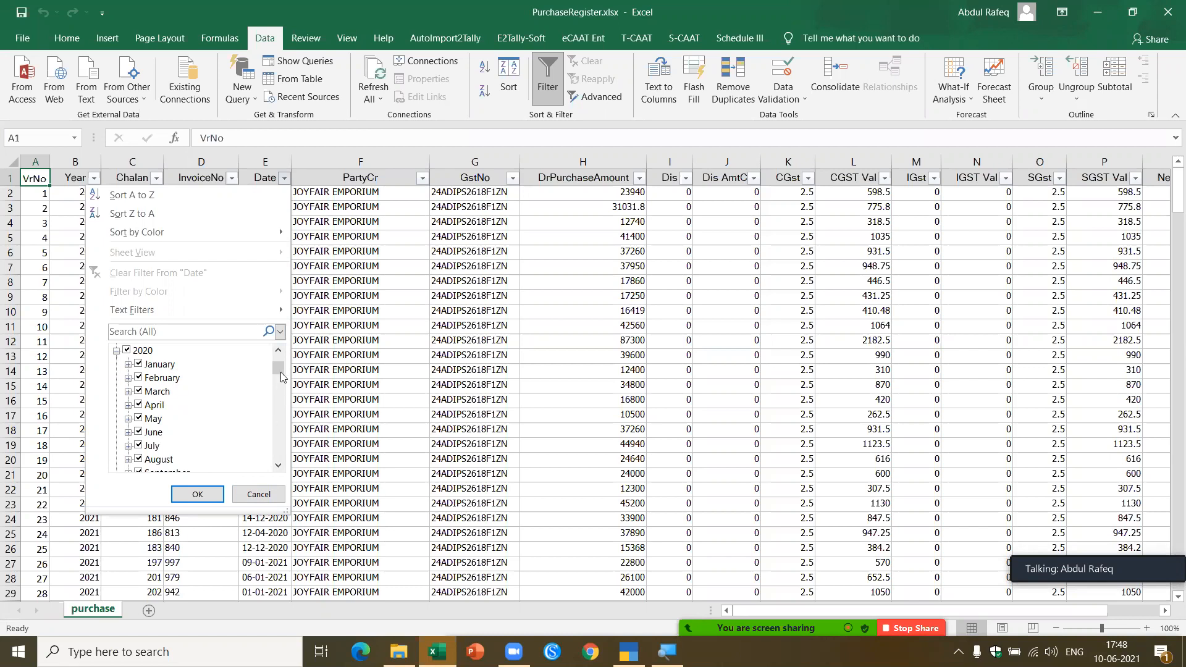
mouse_move(281, 373)
left_mouse_down()
mouse_move(280, 389)
mouse_move(288, 364)
left_mouse_up()
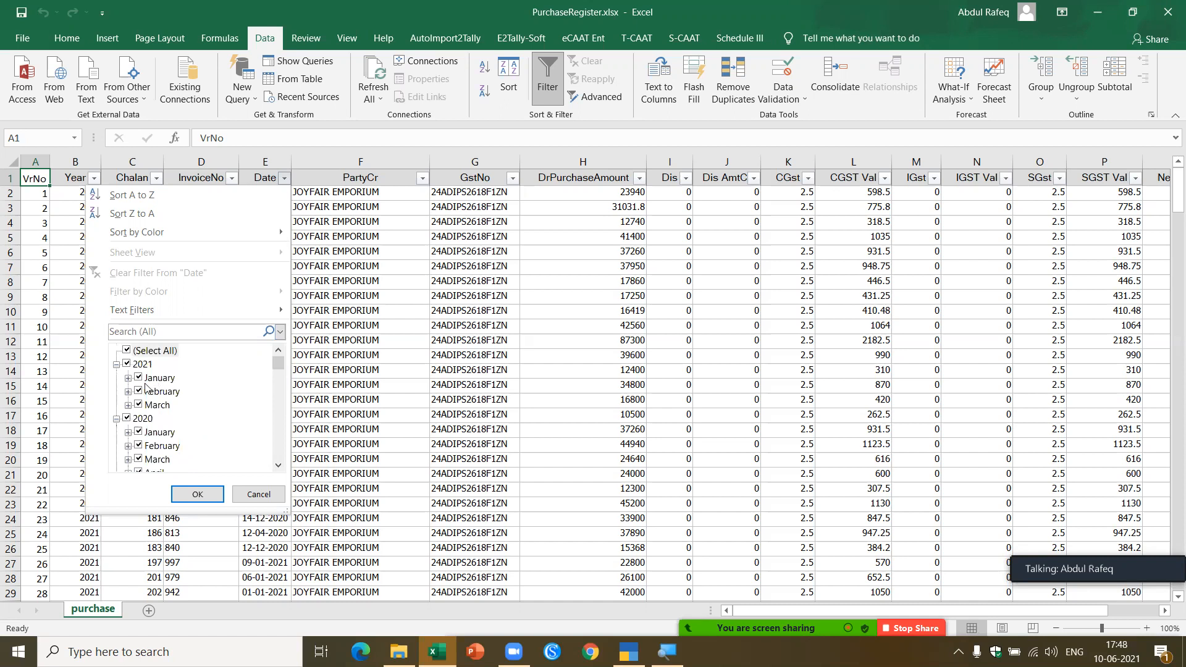
left_click(127, 350)
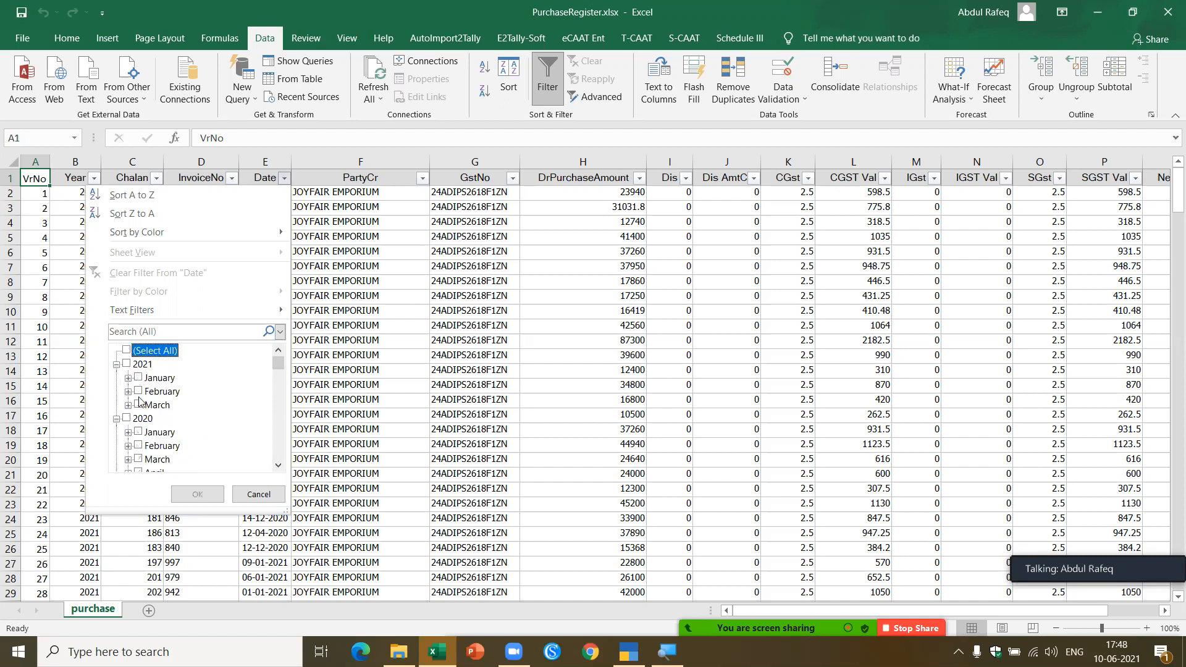
left_click(140, 432)
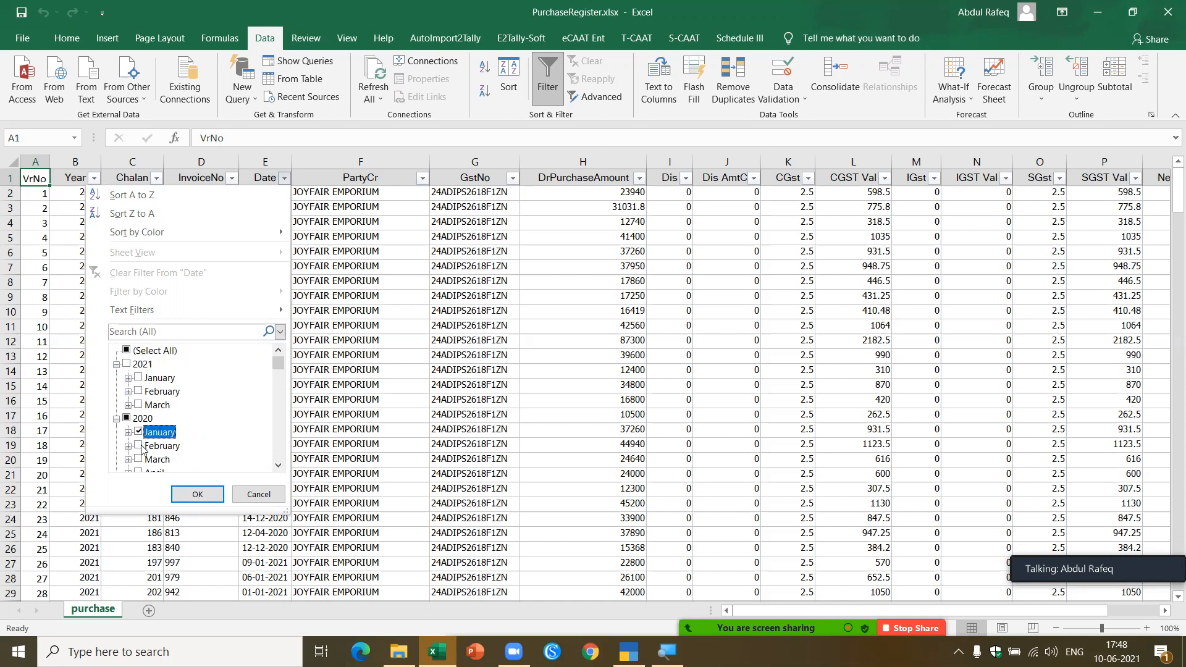
left_click(140, 446)
left_click(139, 460)
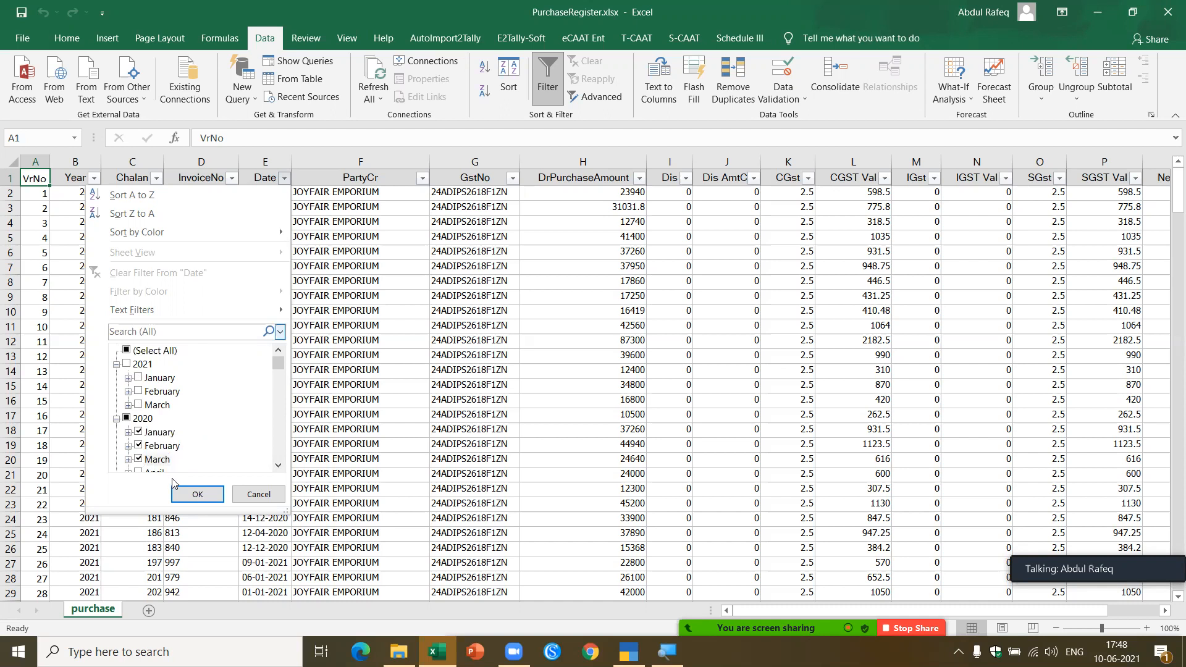
left_click(197, 495)
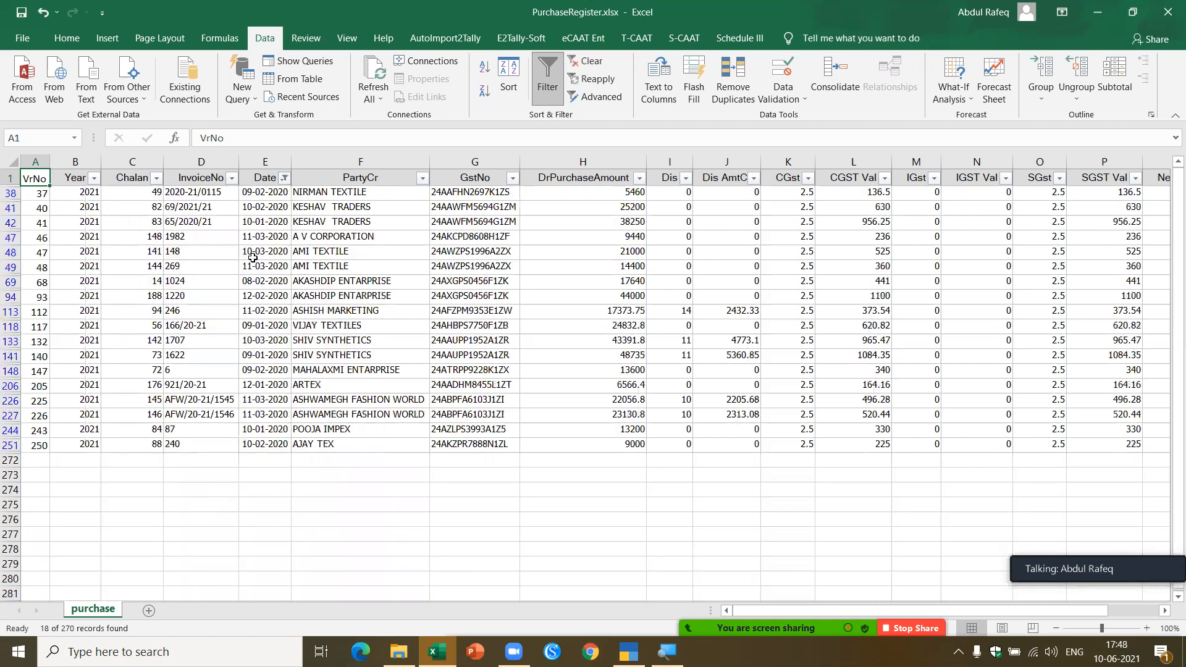
Widen the Date column and open the DrPurchaseAmount header for editing.
left_click(273, 193)
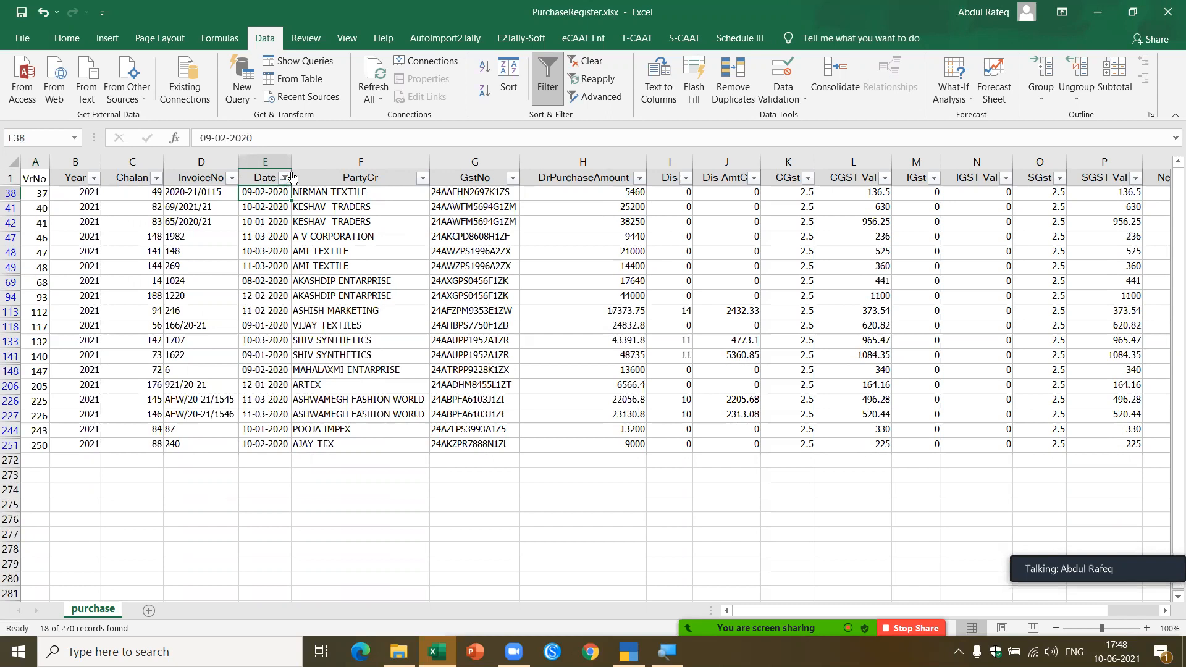
left_click_drag(291, 159, 341, 167)
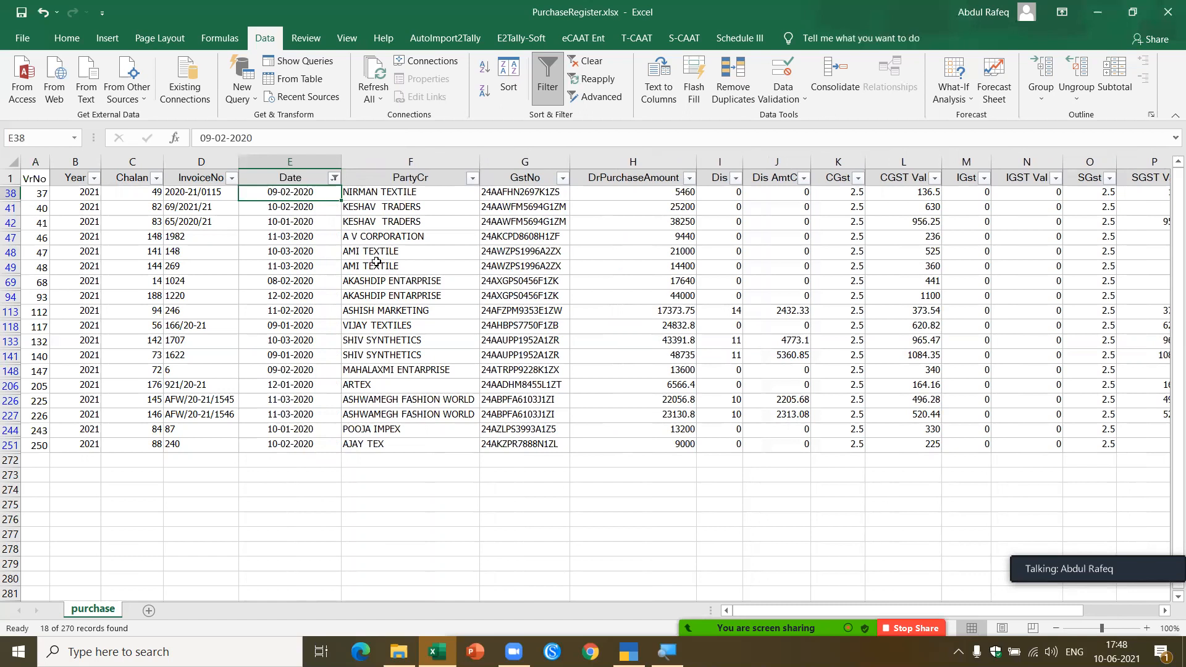
left_click(638, 175)
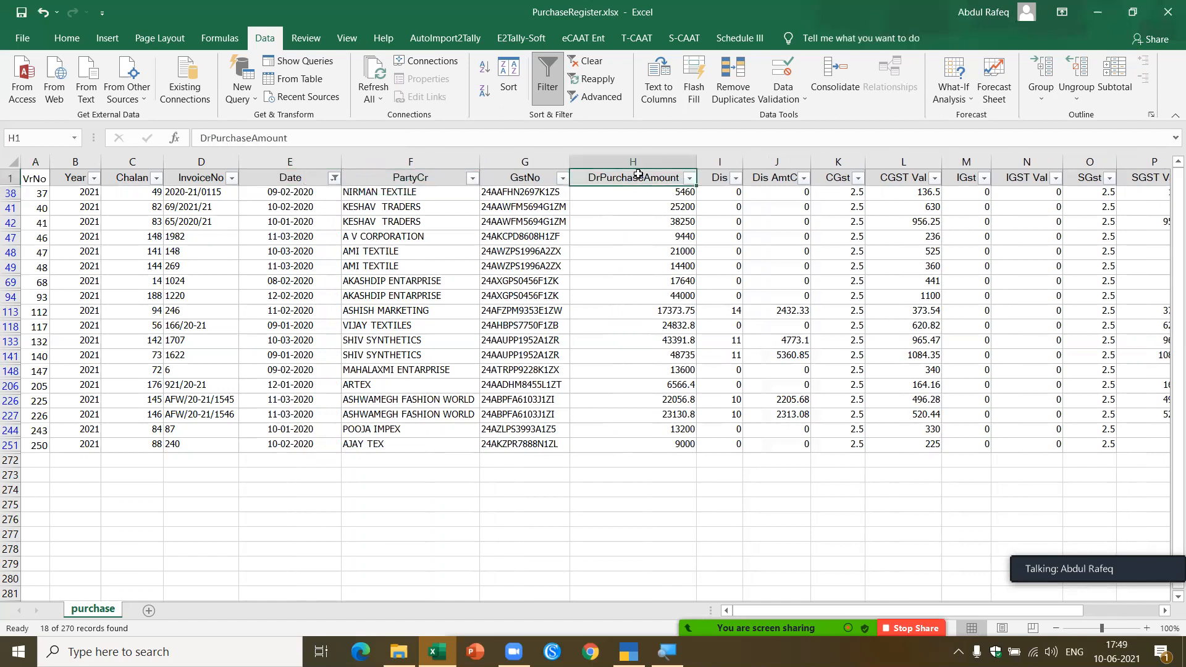
key("F2")
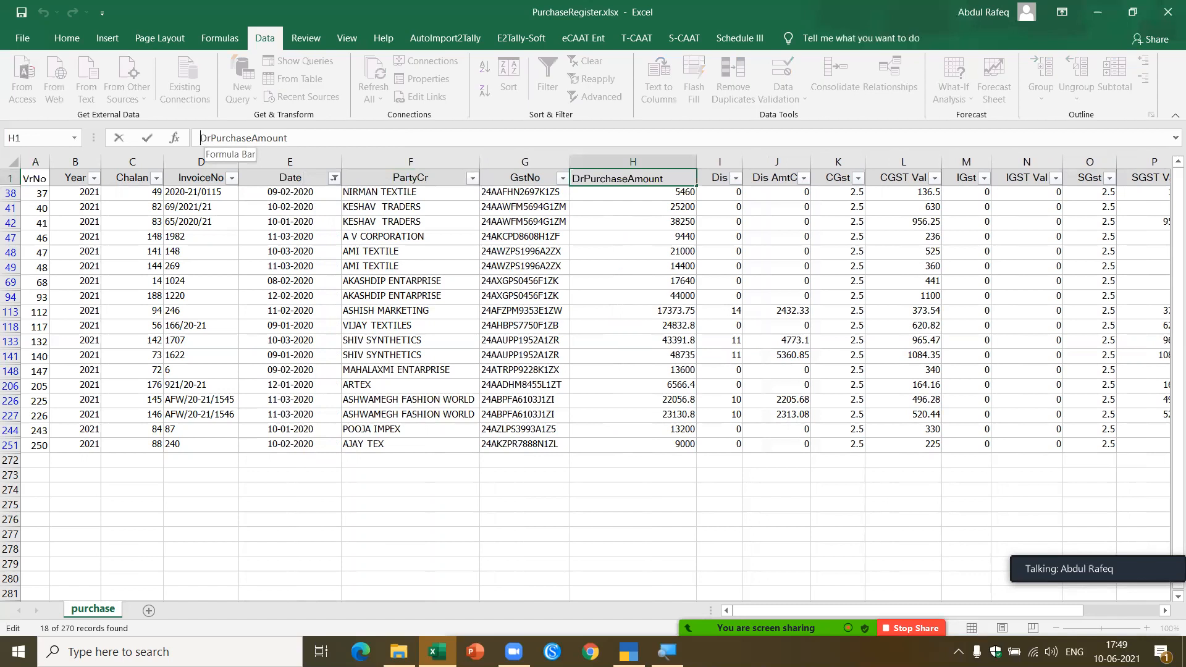
Remove the Dr prefix from the header in H1 so it reads PurchaseAmount.
key("Delete")
key("Delete")
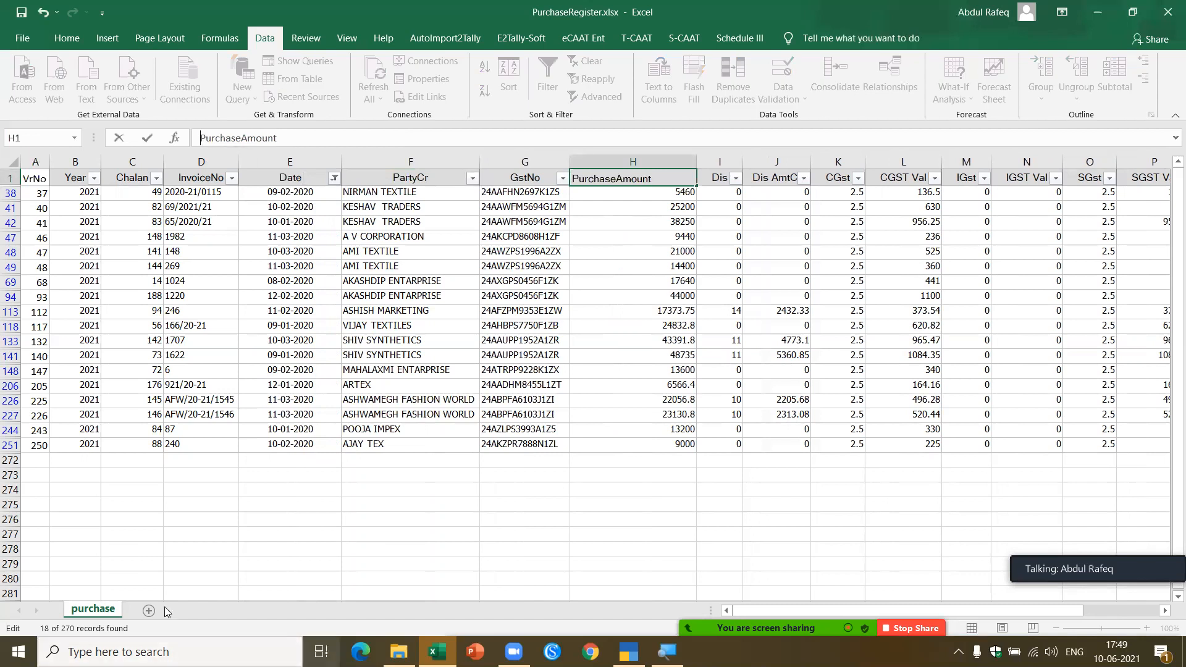
left_click(398, 412)
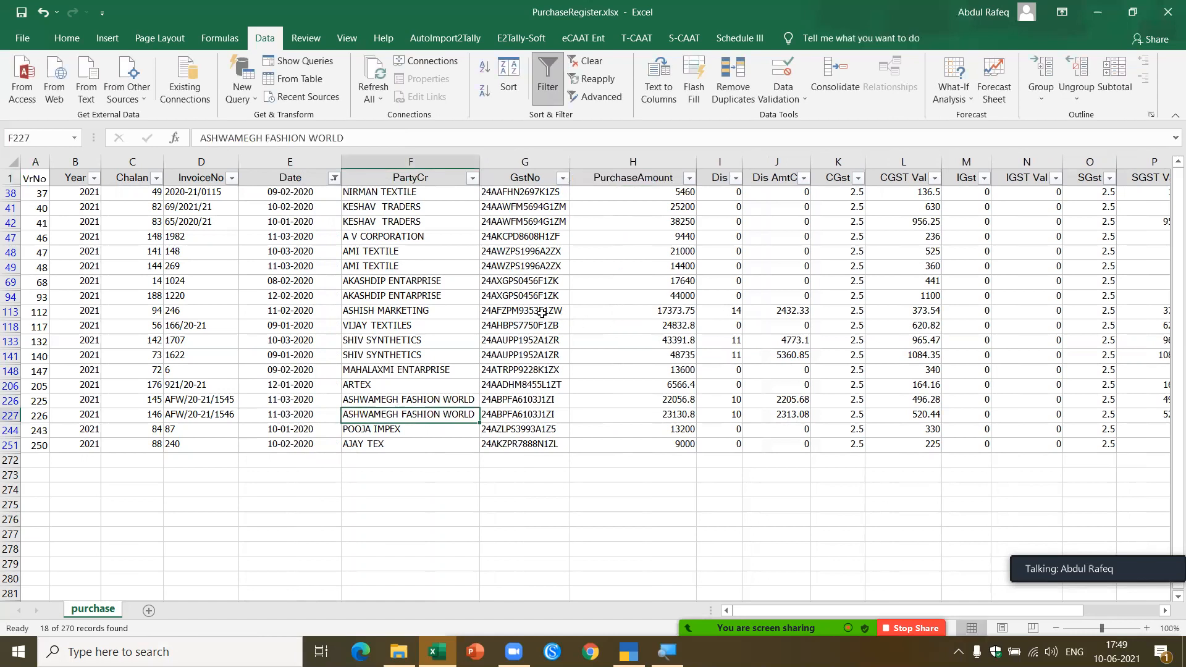
left_click(543, 312)
left_click(535, 280)
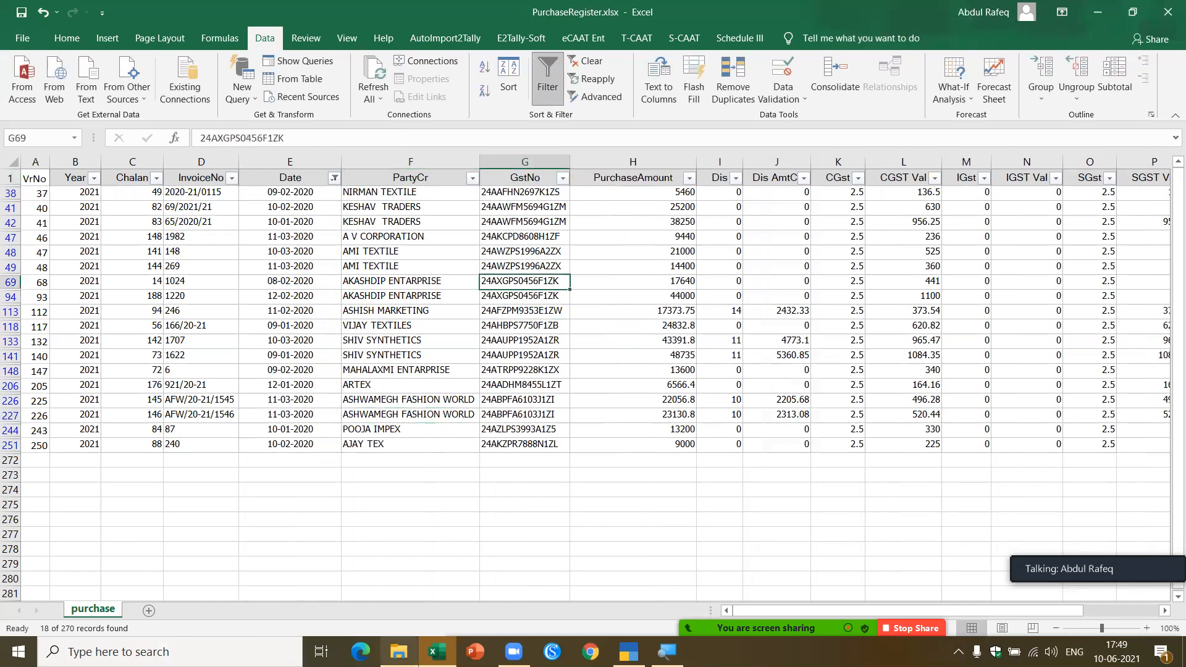
Open the workbook TestingofSales with Discount& AddlLedgers (1).xlsx from the WebinarDocsJune2021 folder and enable editing.
left_click(398, 652)
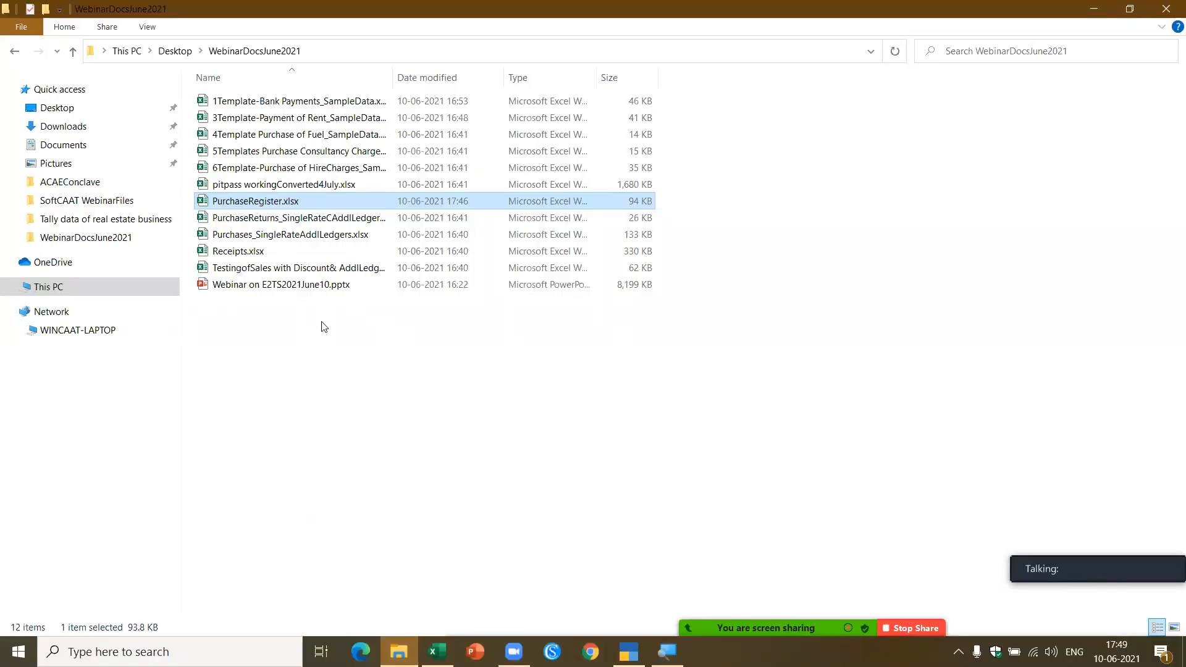
left_click(327, 268)
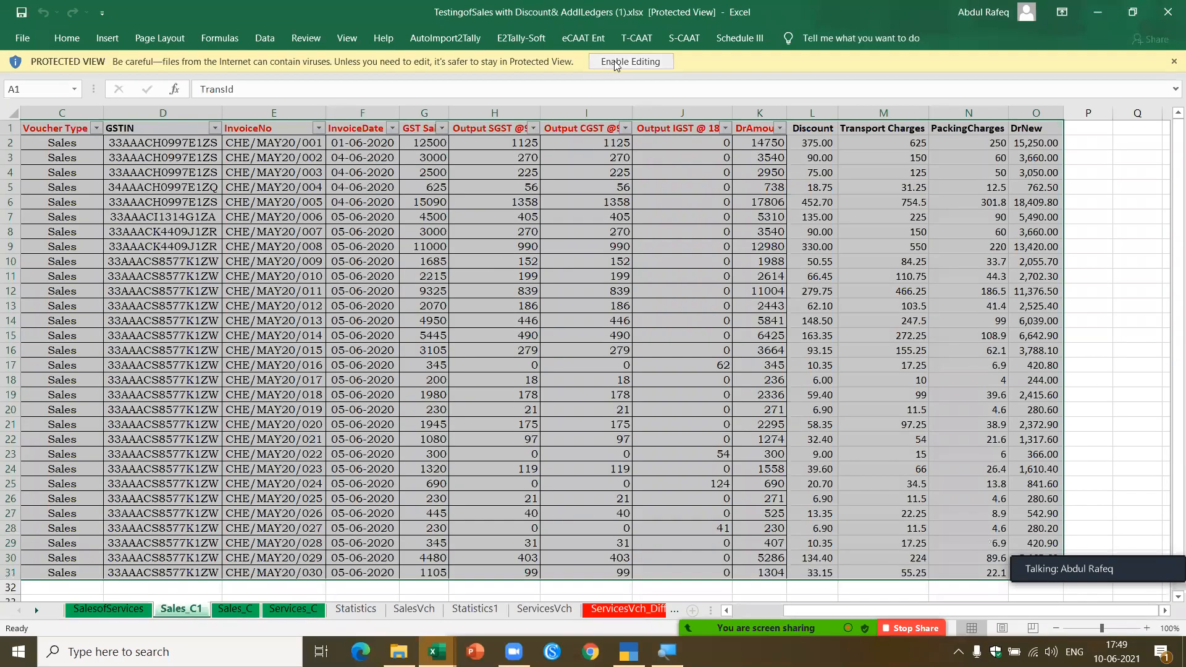
left_click(616, 61)
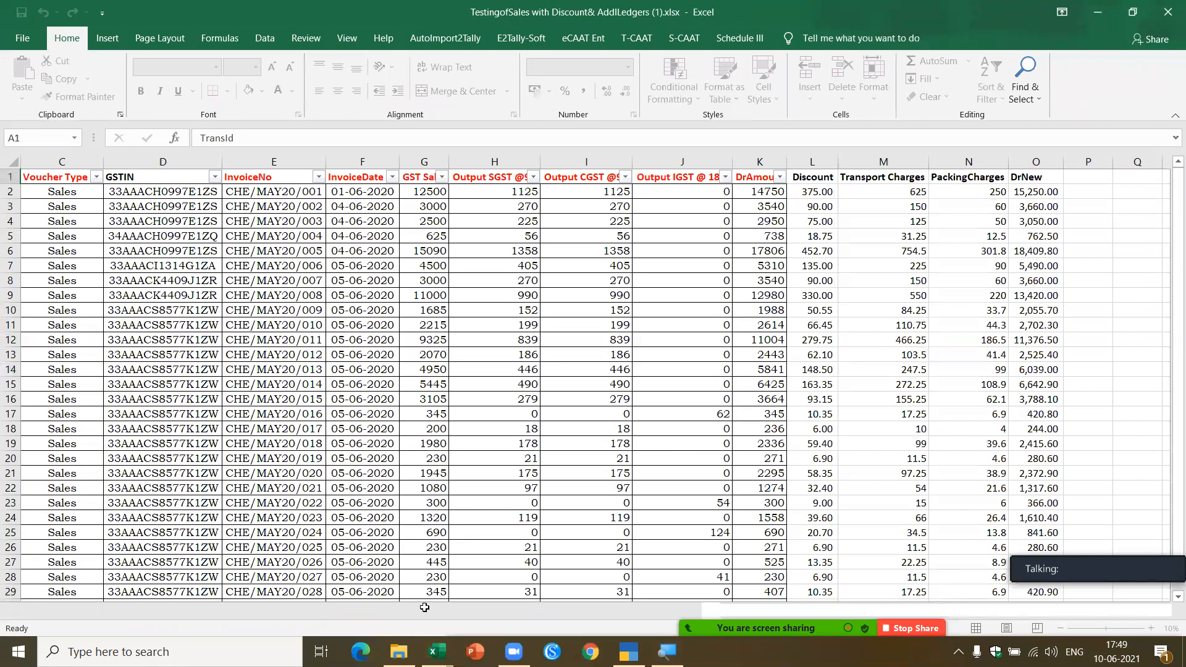
Close PurchaseRegister.xlsx without saving its changes.
mouse_move(437, 652)
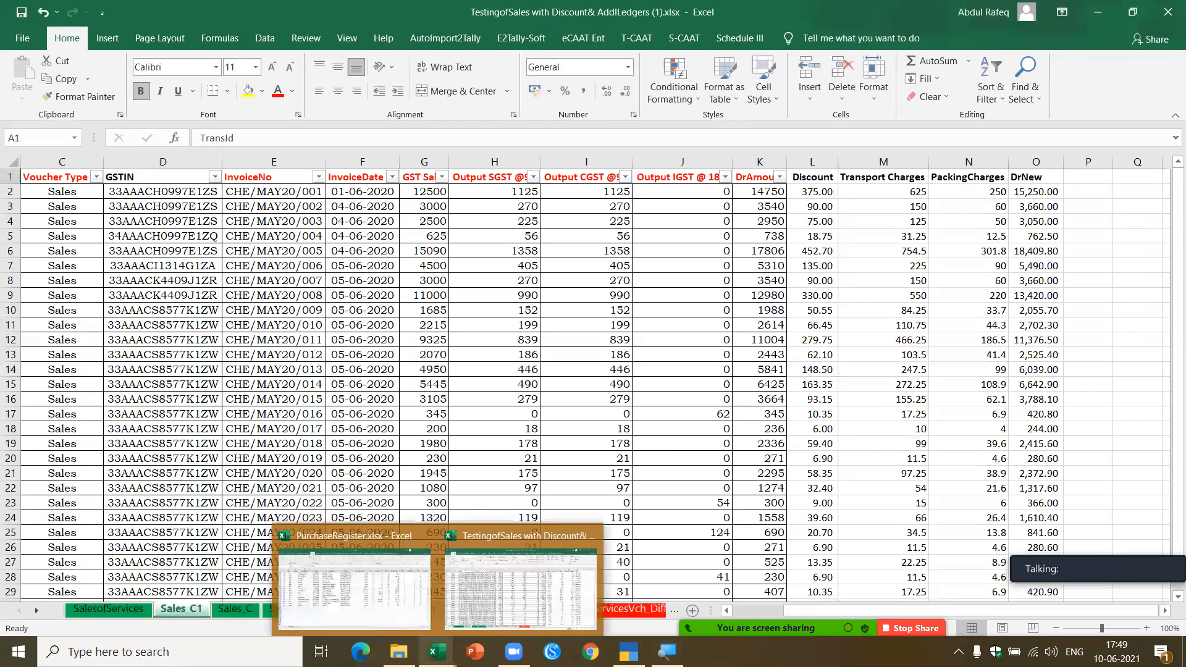
left_click(373, 612)
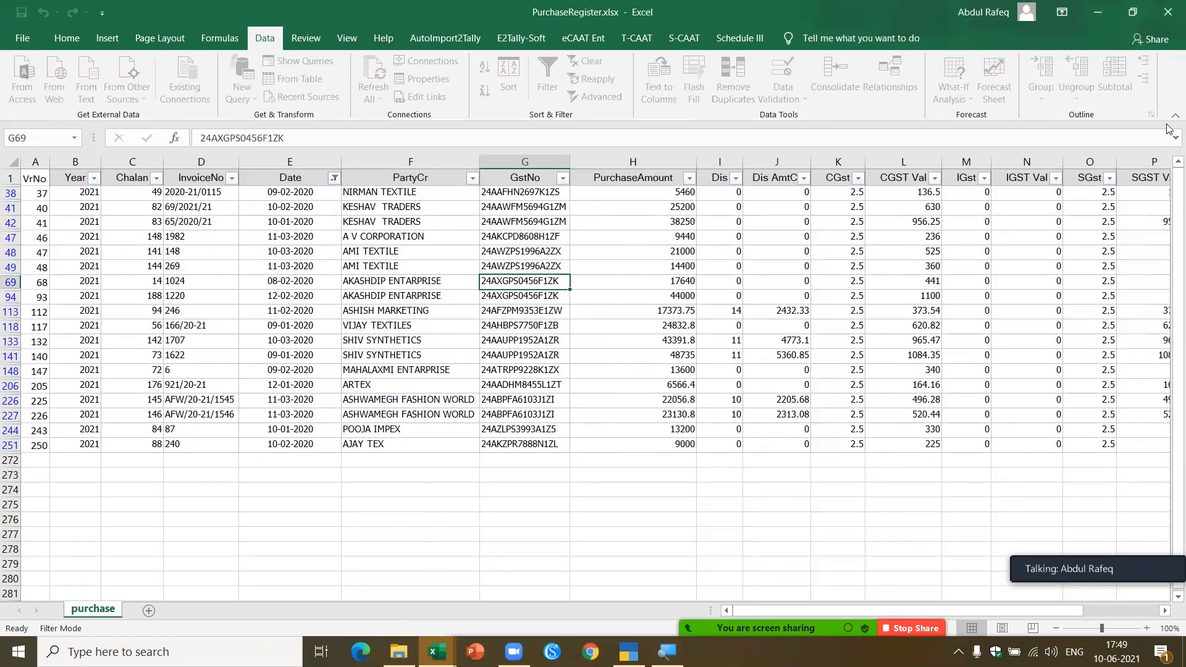
left_click(1168, 9)
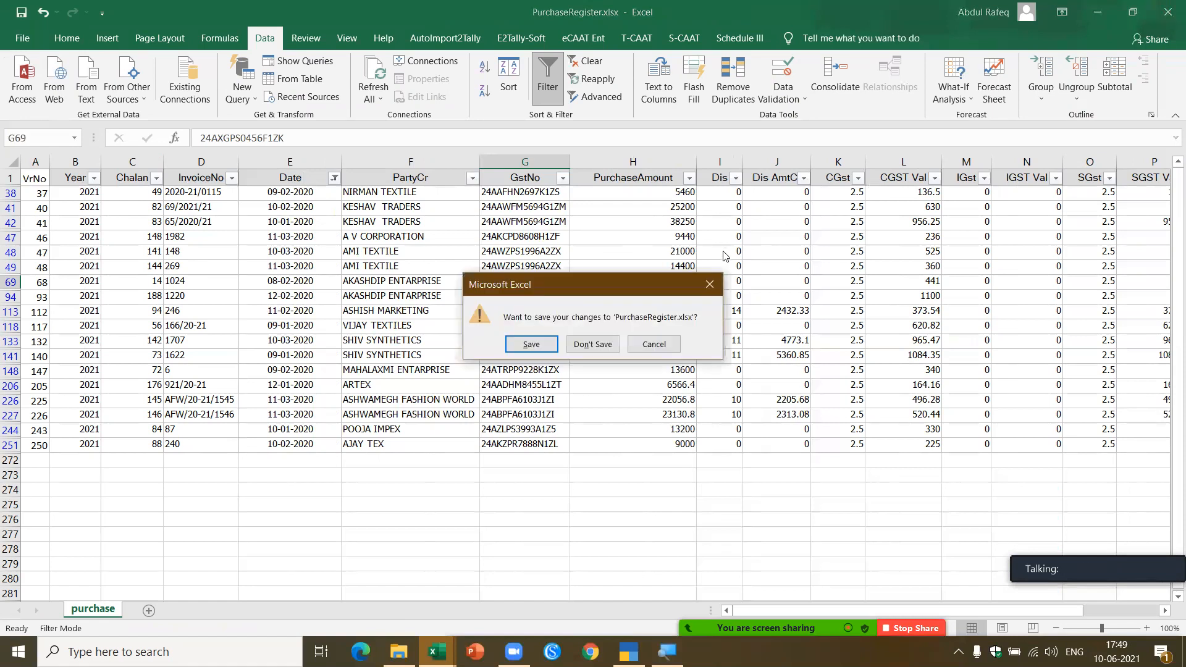
left_click(594, 344)
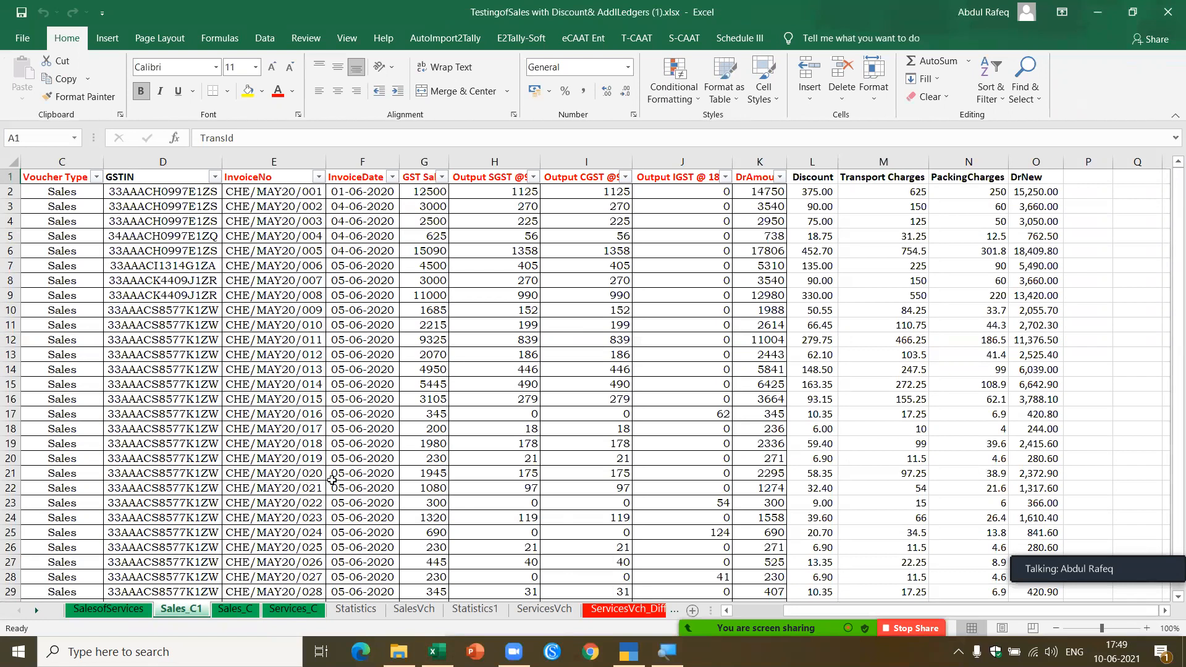
Review the Sales_C, Services_C, Statistics, SalesVch, Statistics1 and ServicesVch sheets for source data, totals and generated voucher entries.
left_click(238, 609)
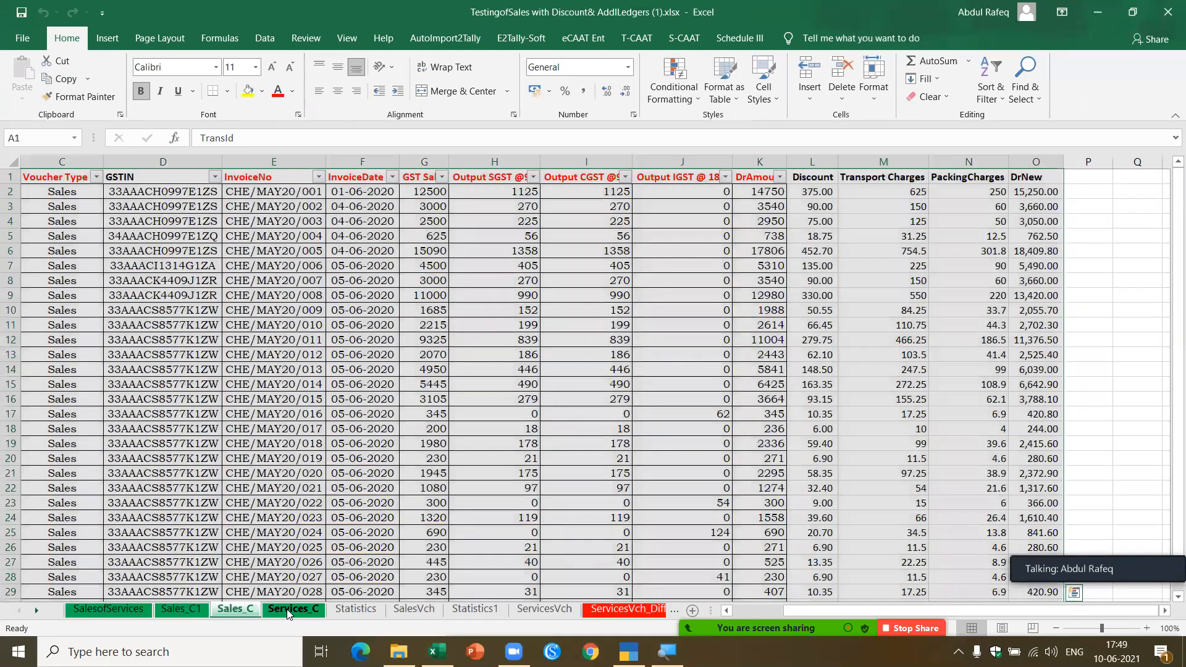
left_click(288, 612)
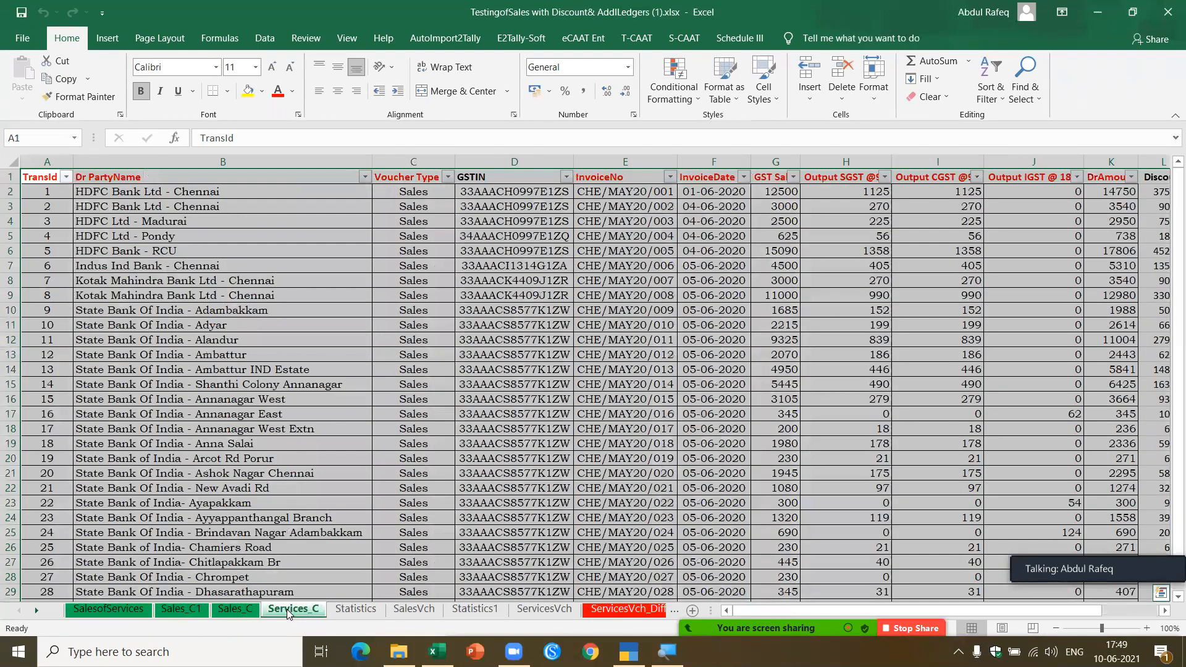
left_click(358, 612)
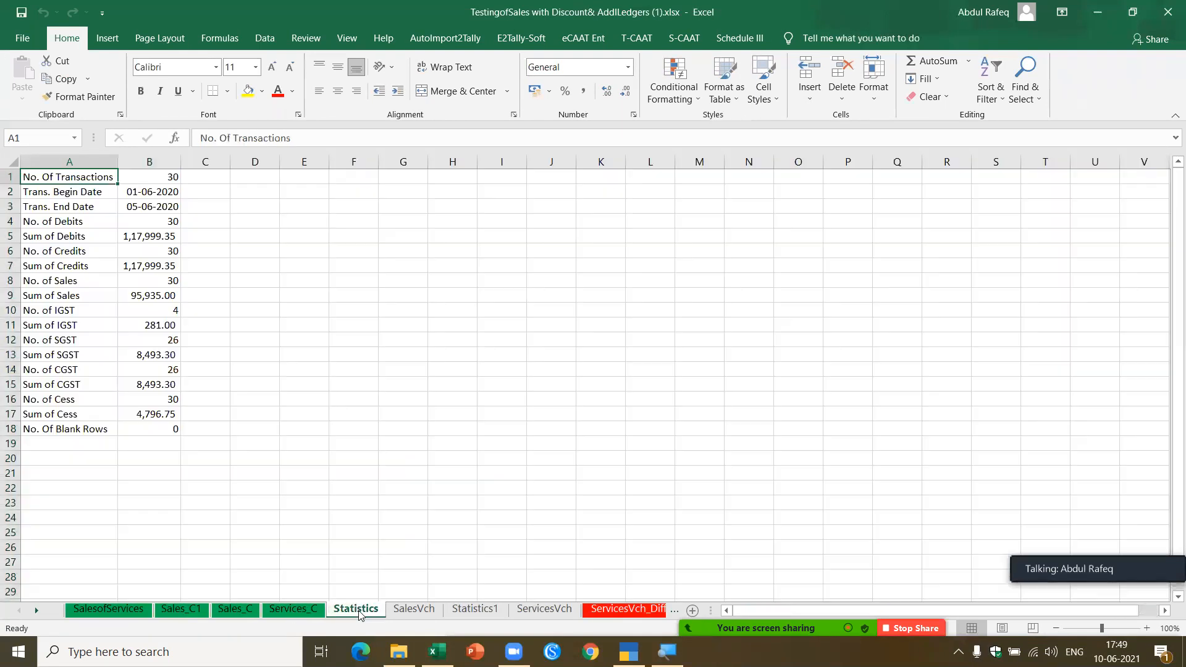
left_click(405, 611)
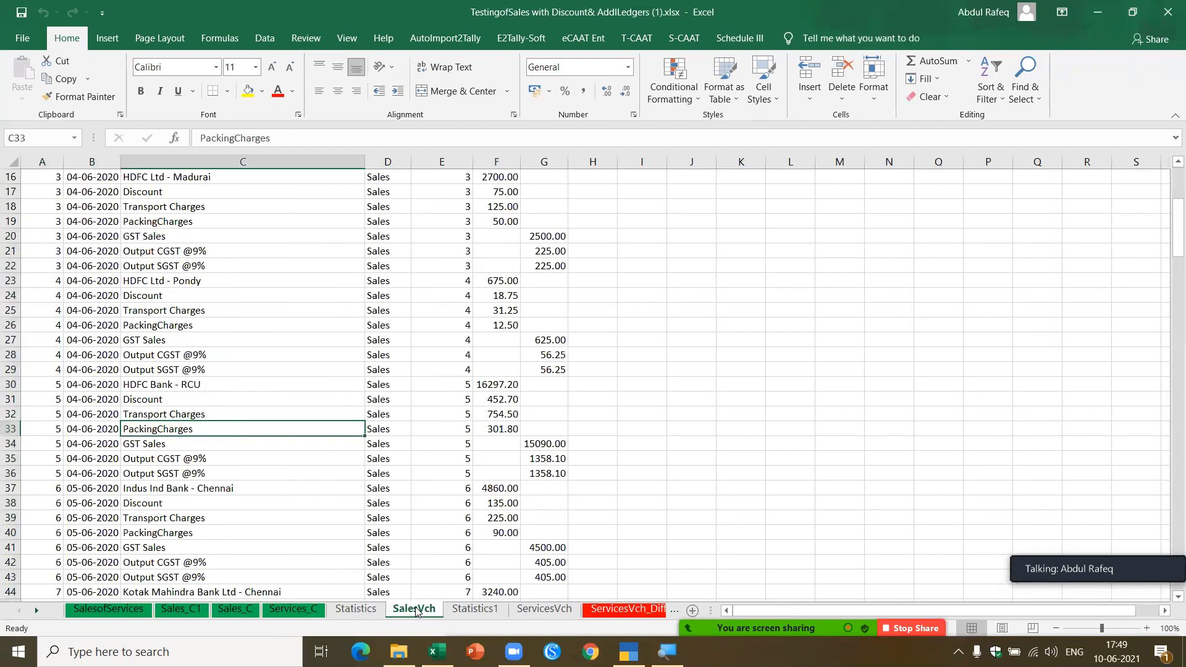
left_click(255, 262)
key("ctrl+Home")
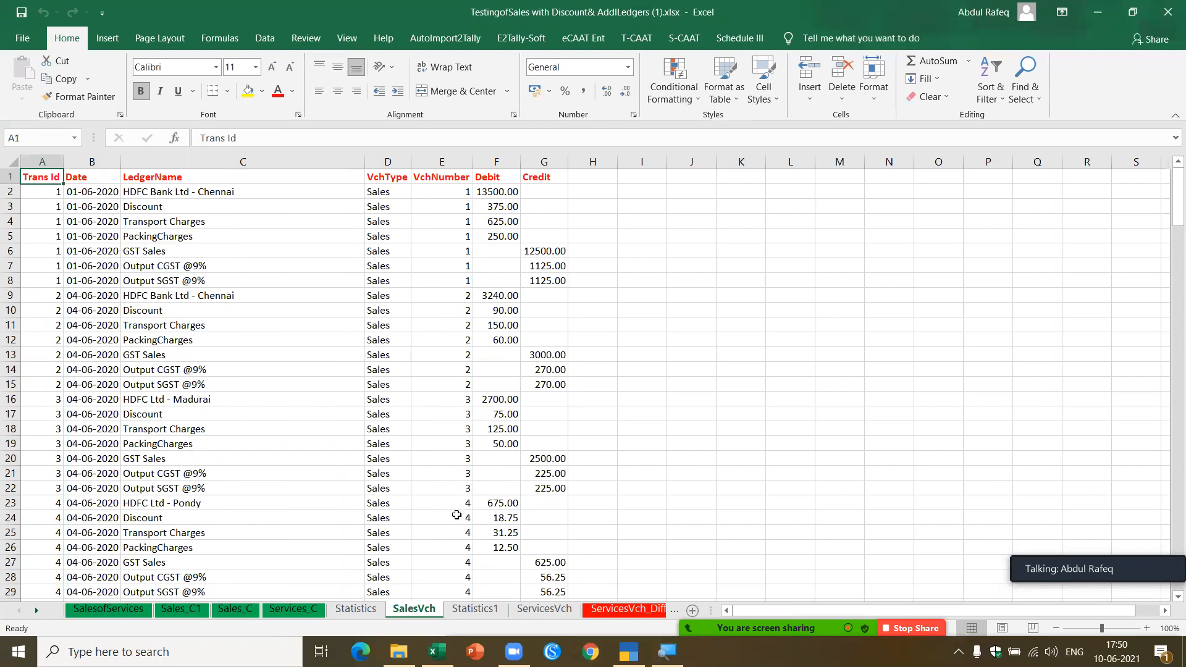
left_click(474, 609)
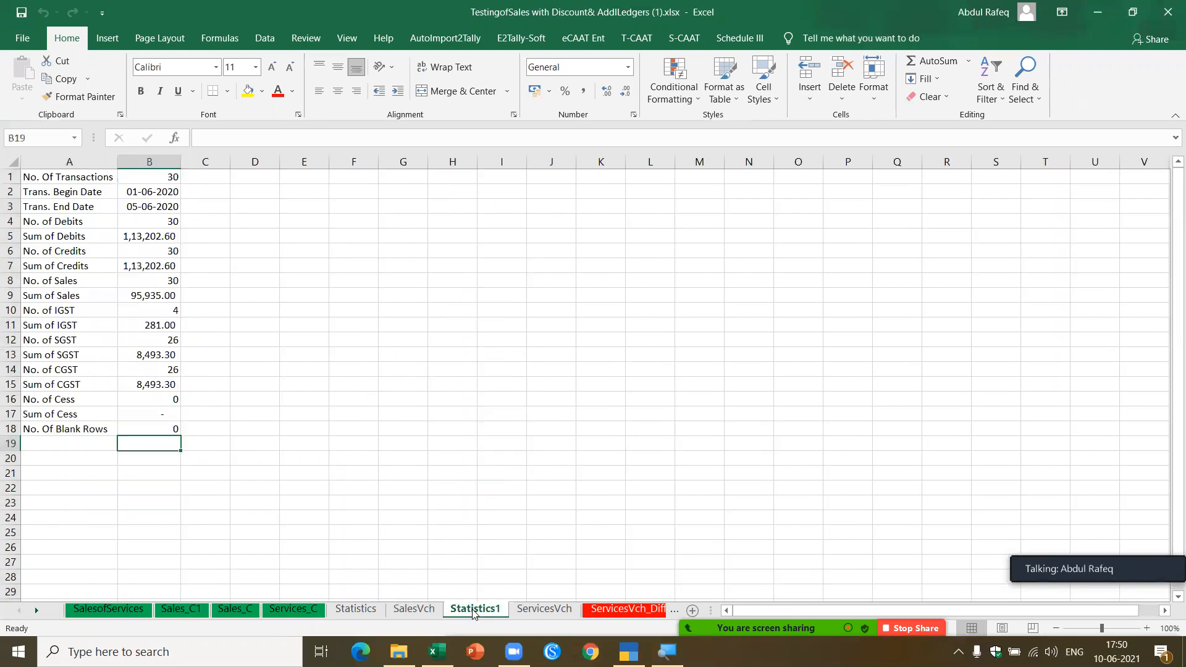
left_click(579, 612)
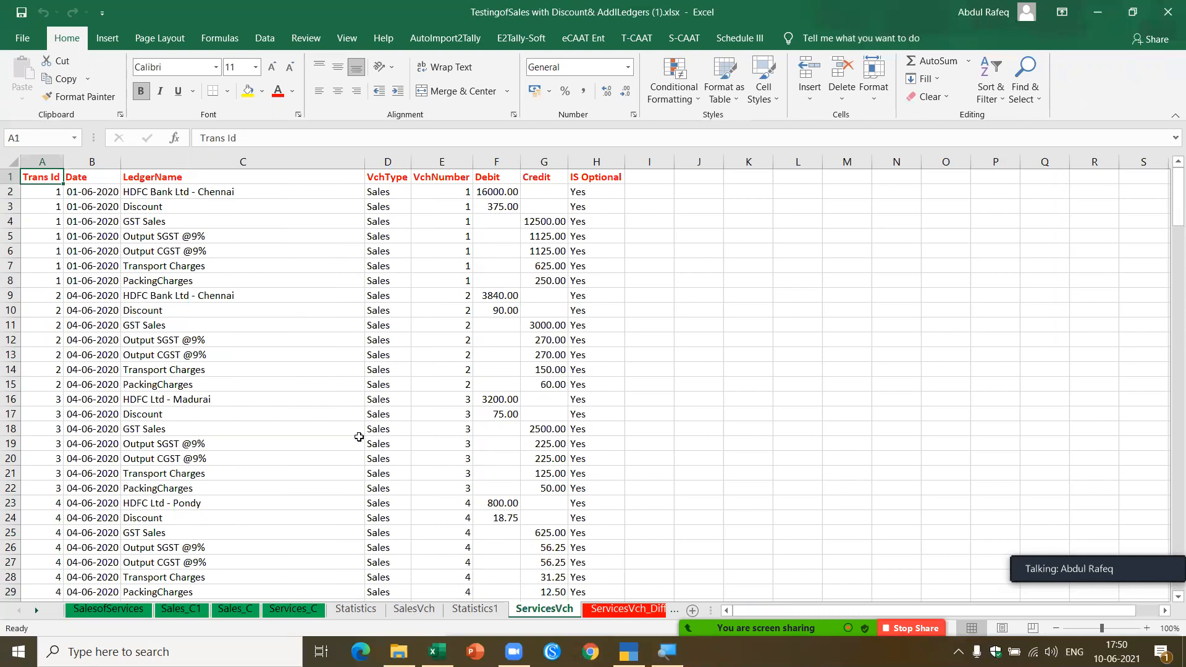
Examine the GST Sales, Output SGST and Discount columns on SalesofServices and the debit-credit differences on ServicesVch_Diff.
left_click(141, 611)
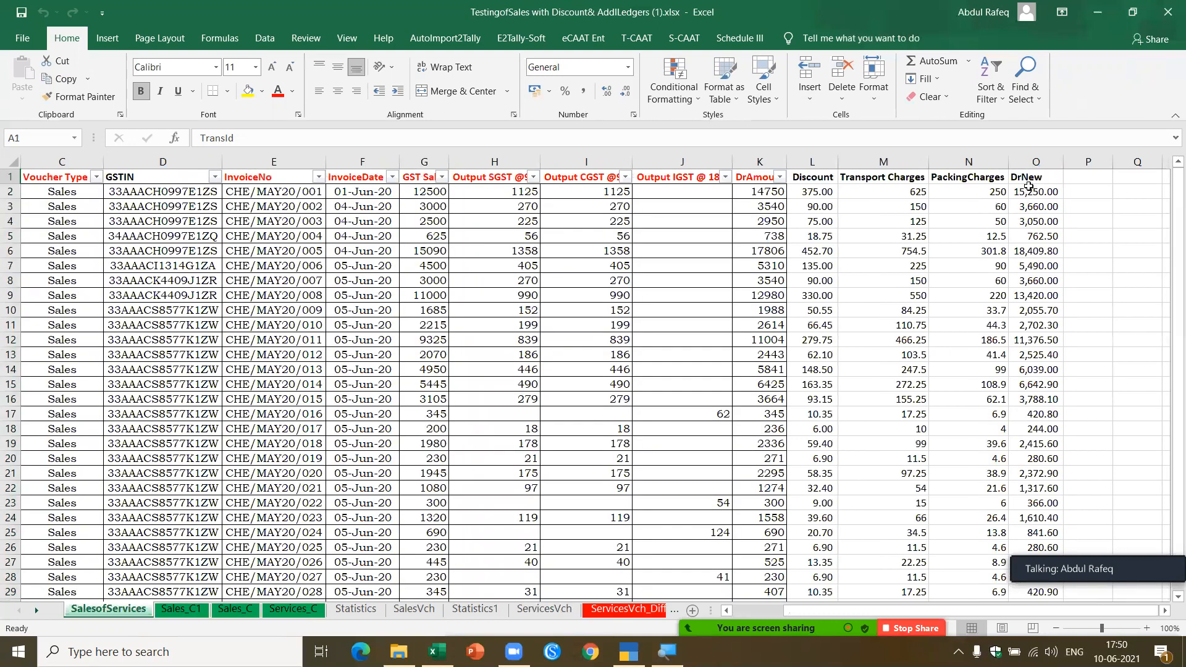
left_click(434, 190)
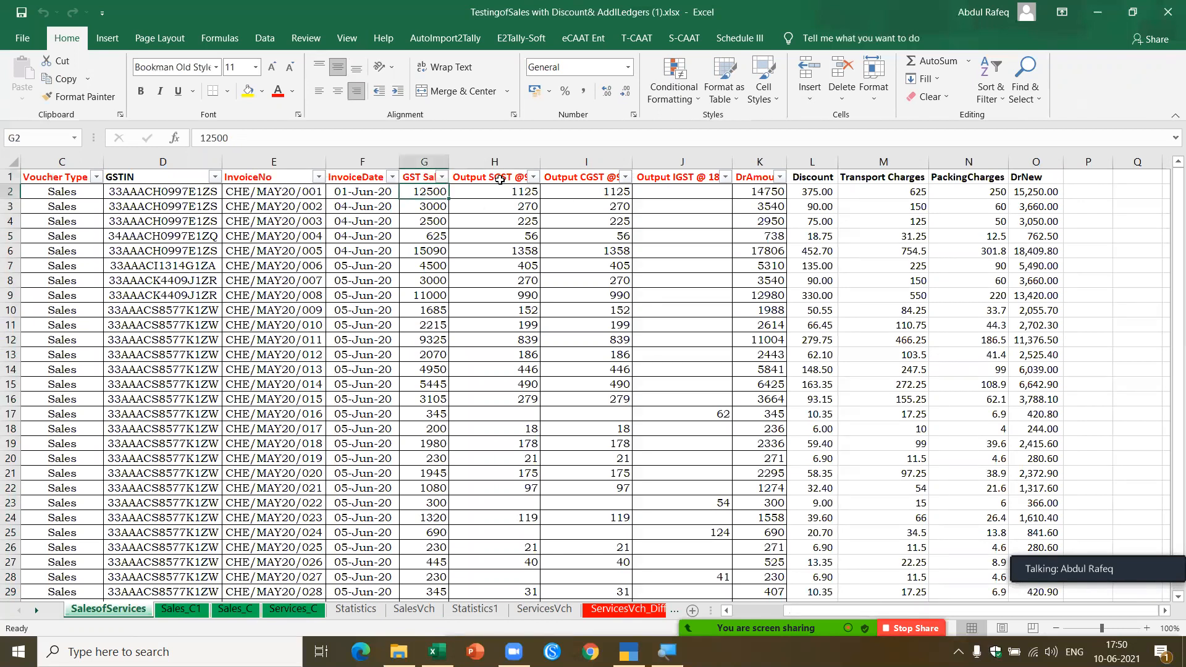
left_click(500, 179)
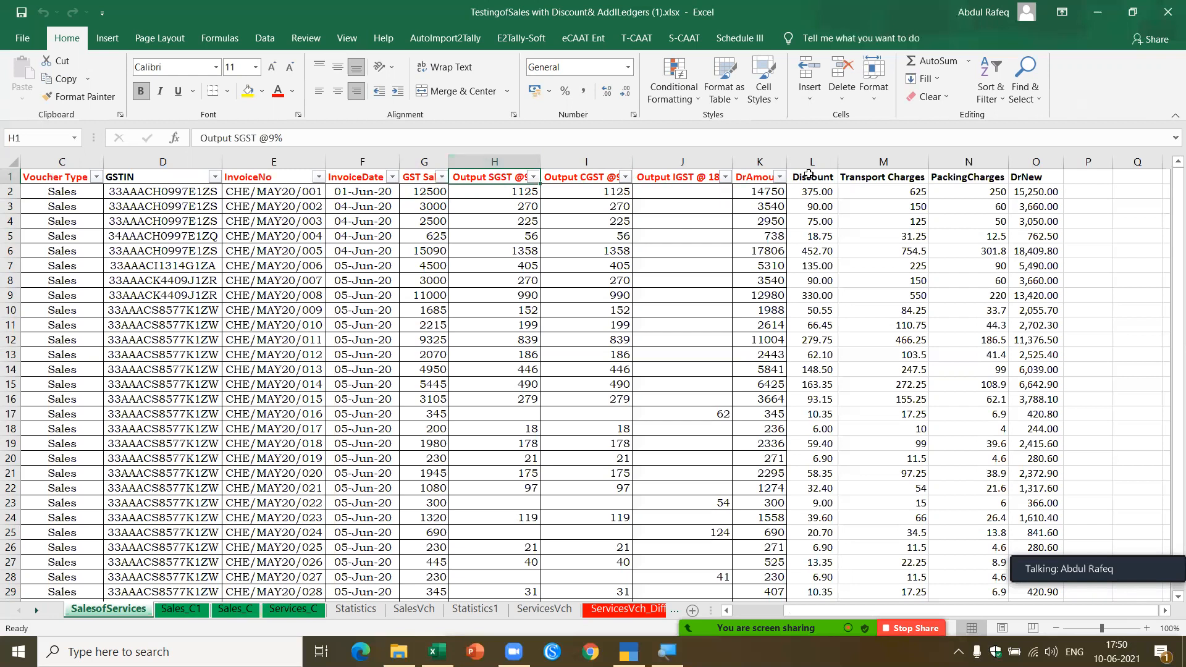
left_click(809, 175)
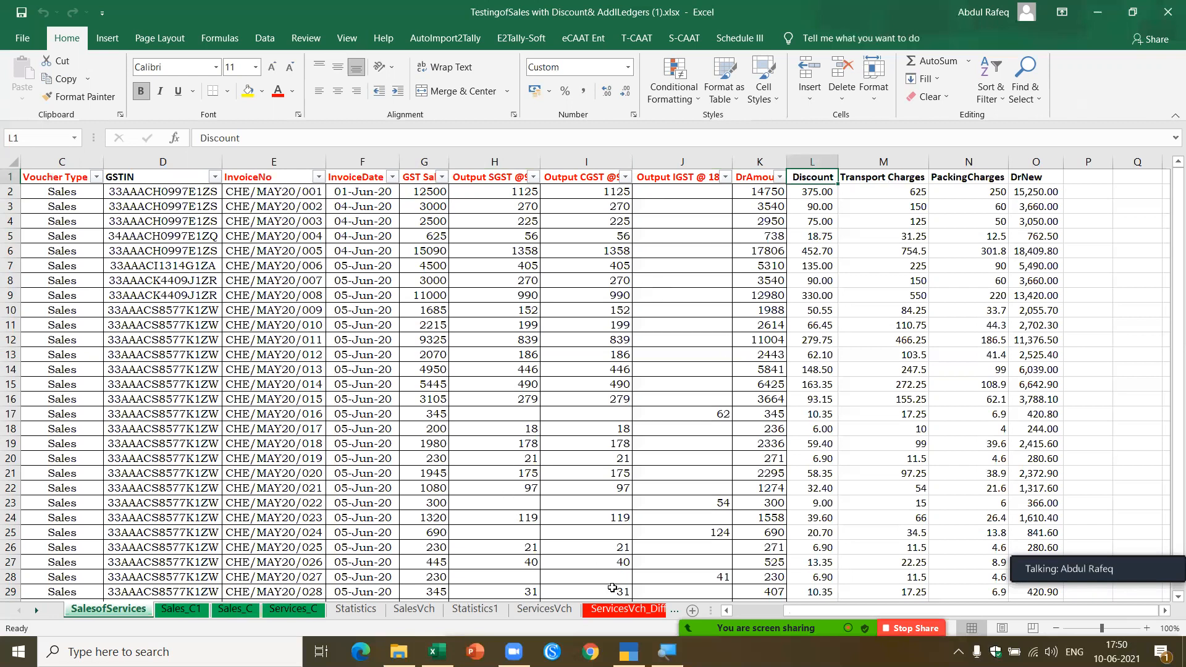
left_click(625, 609)
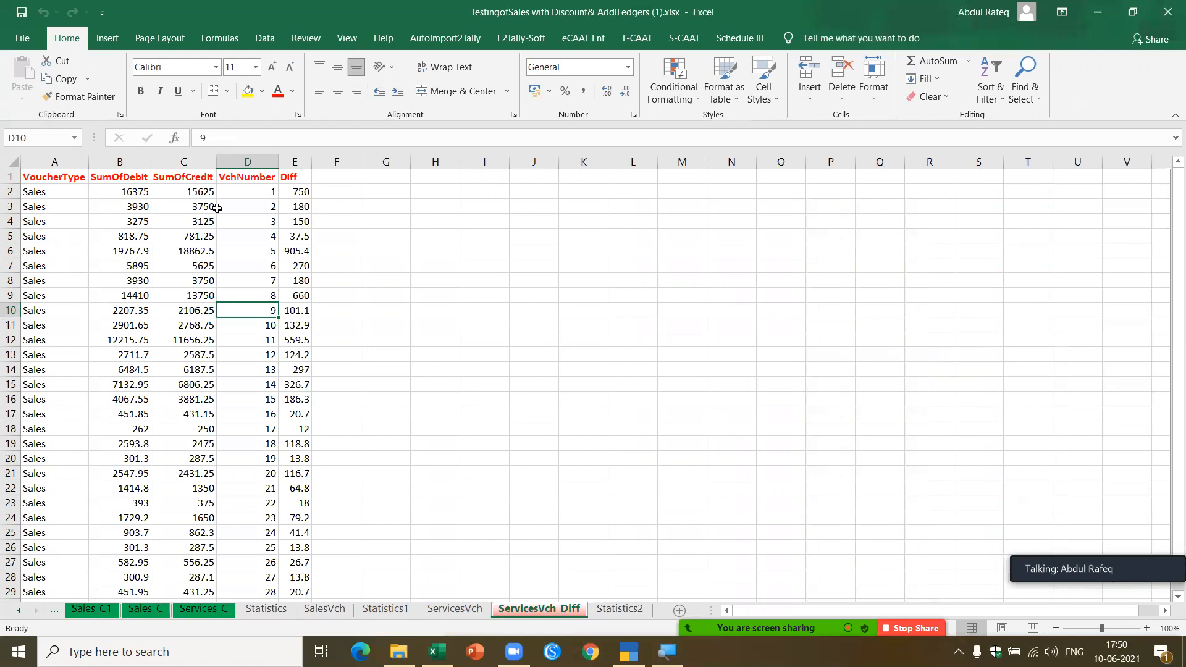
left_click(51, 213)
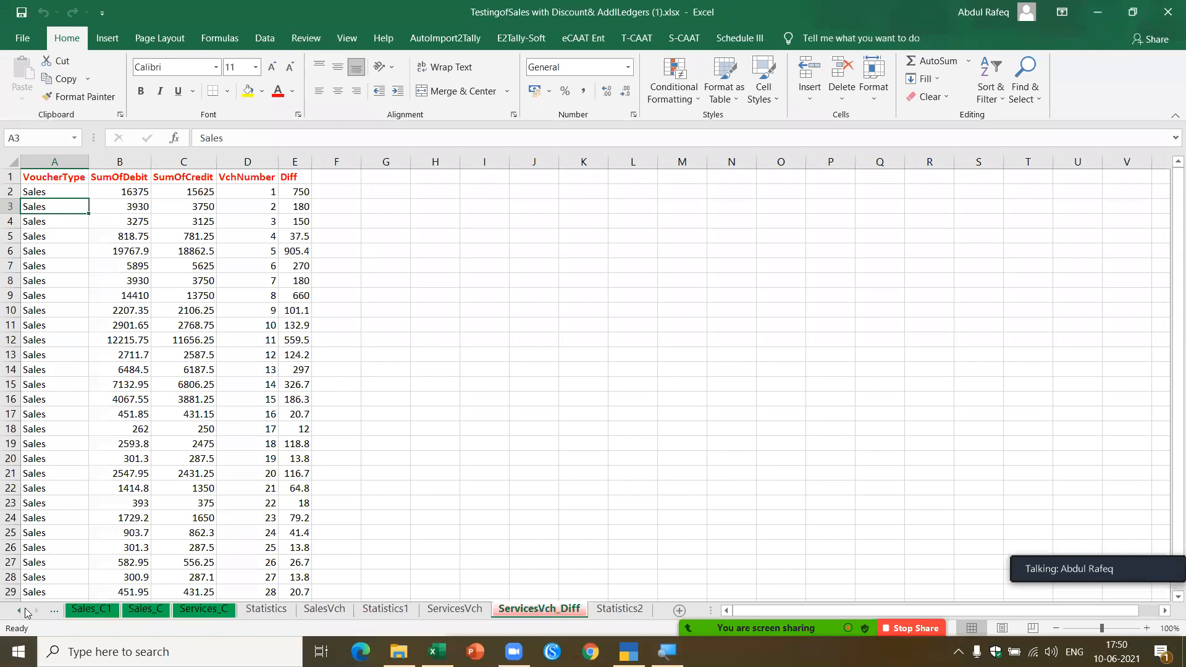
Copy the SalesofServices sheet into a new workbook, keeping the original in place.
left_click(19, 610)
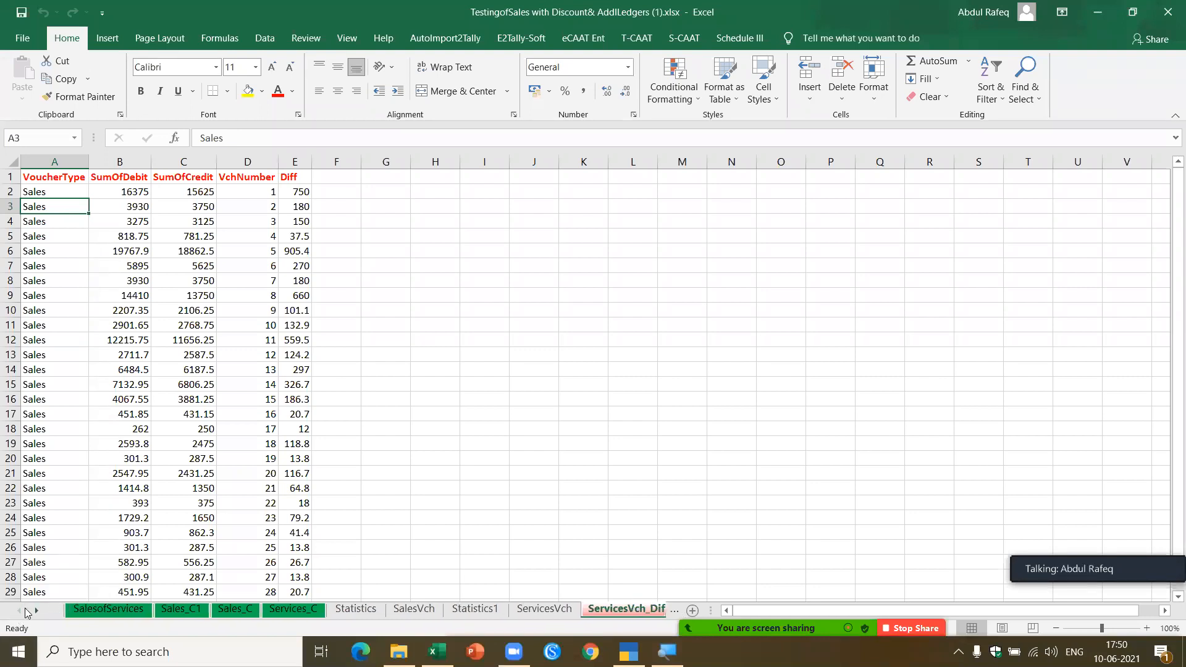
left_click(117, 610)
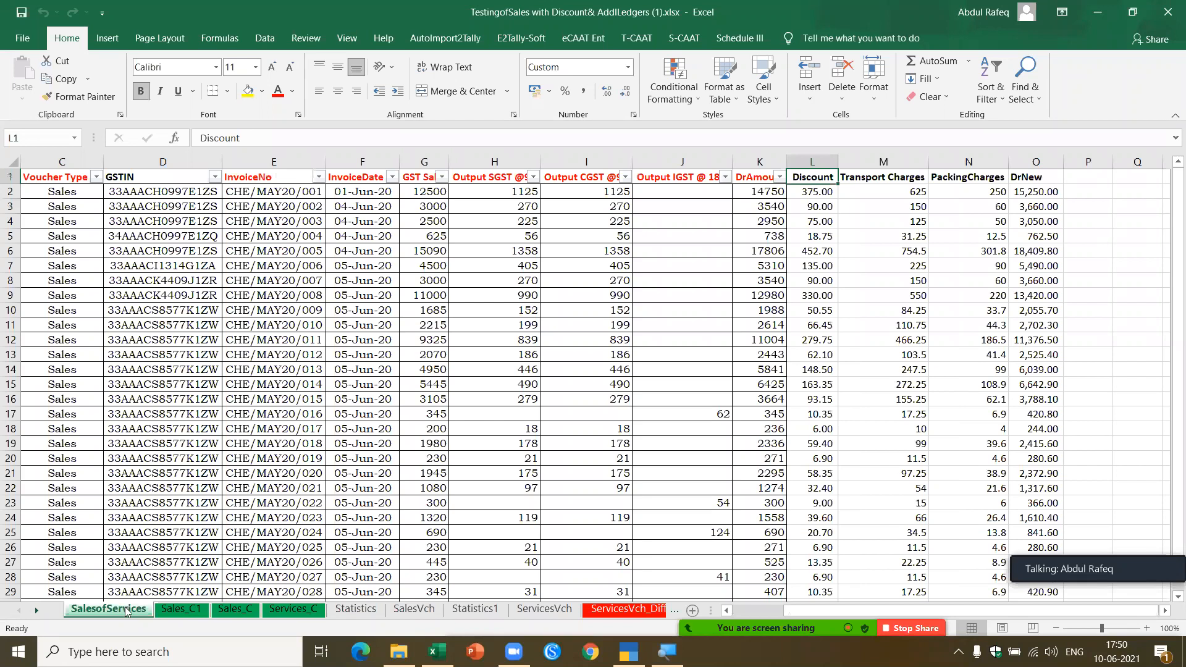
right_click(126, 612)
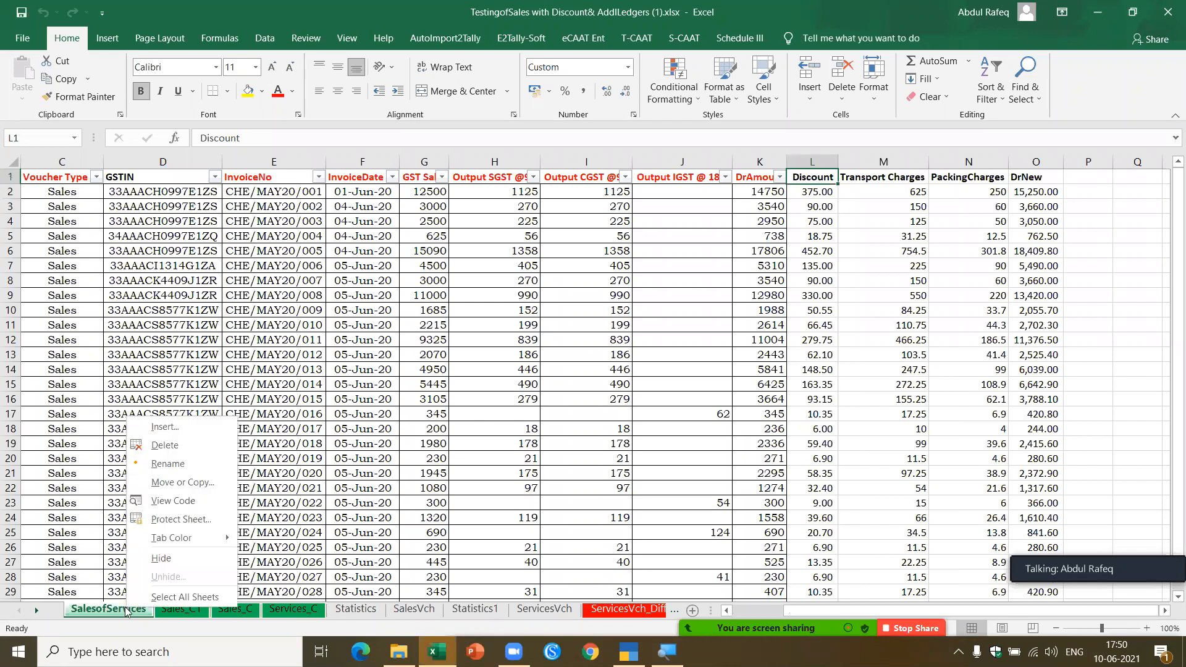
left_click(203, 481)
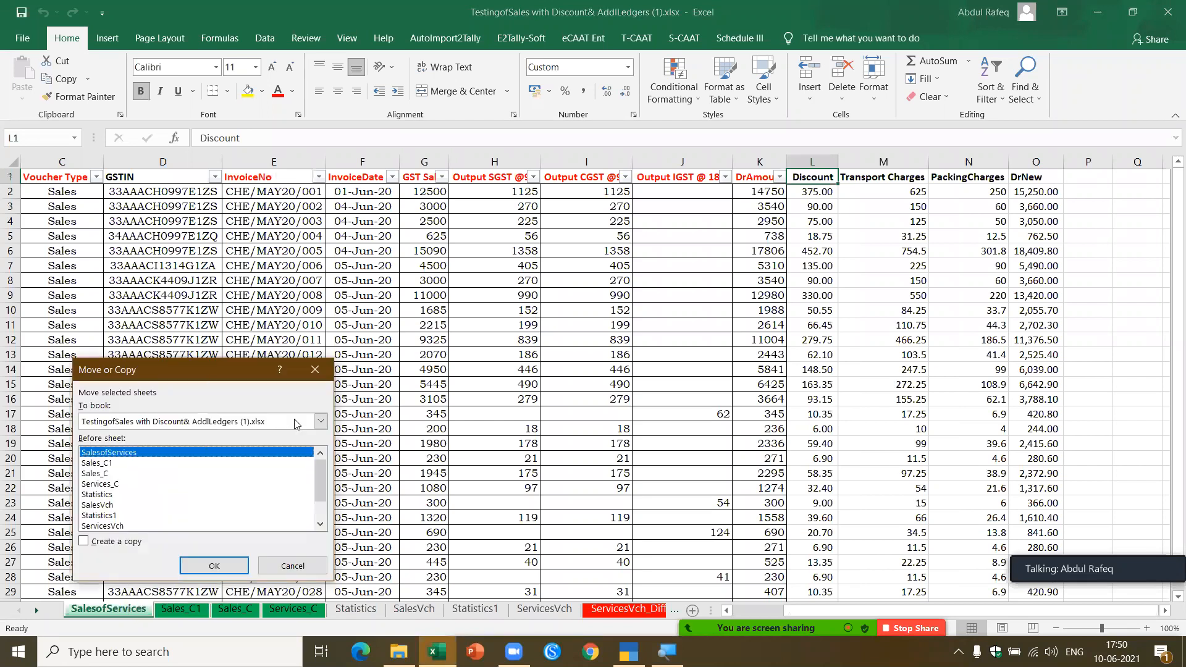
left_click(321, 421)
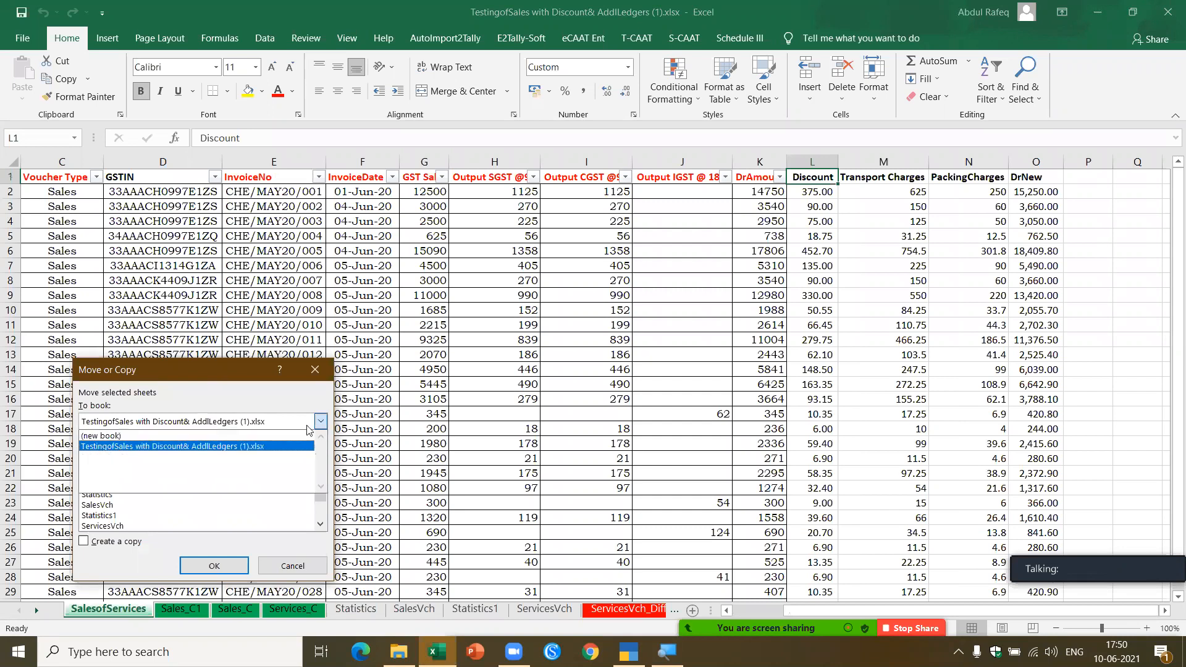
left_click(170, 437)
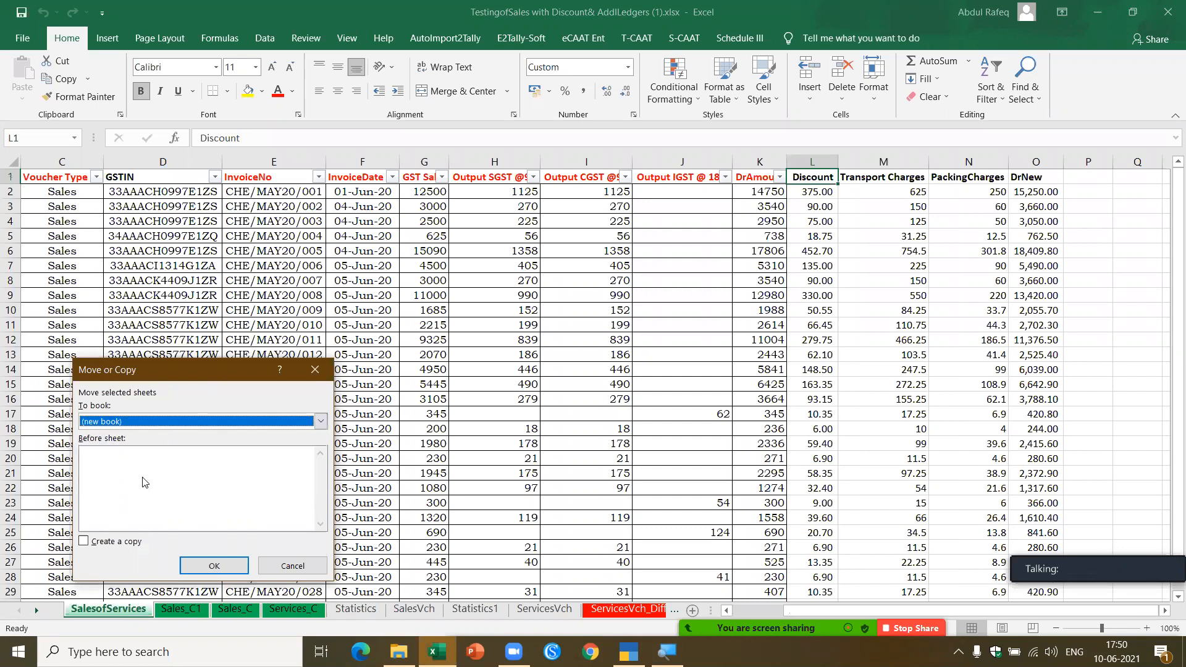
left_click(92, 542)
left_click(200, 564)
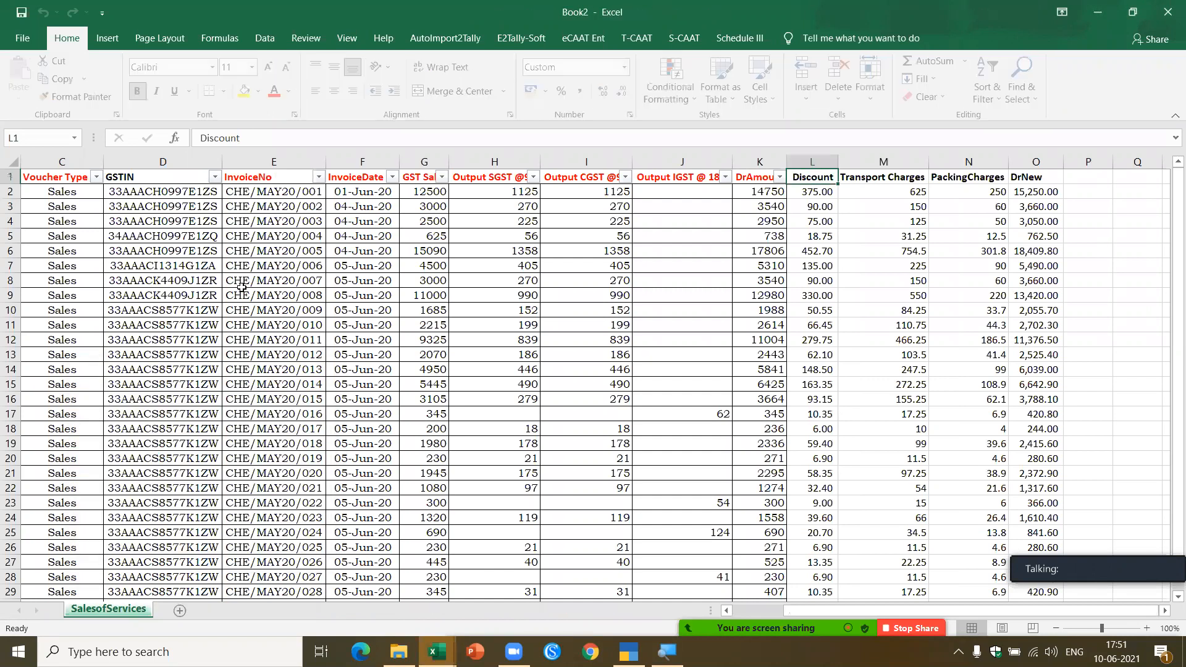
Save the new workbook to the Desktop as Sales2Convert in Excel Workbook format.
left_click(23, 40)
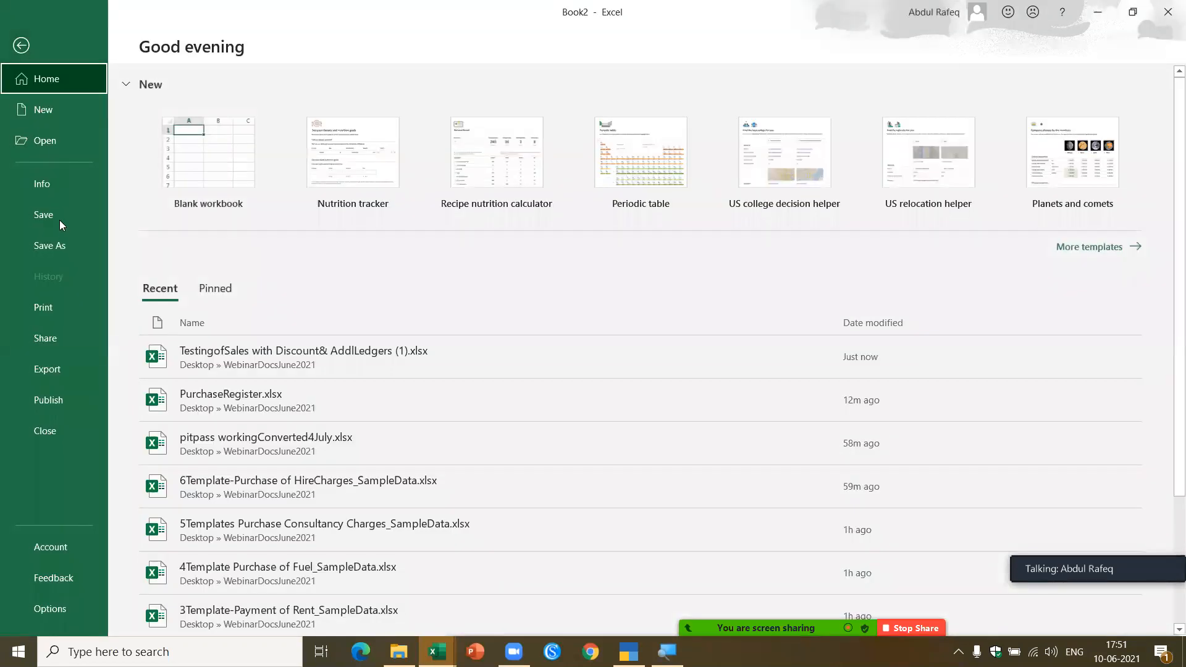
left_click(58, 246)
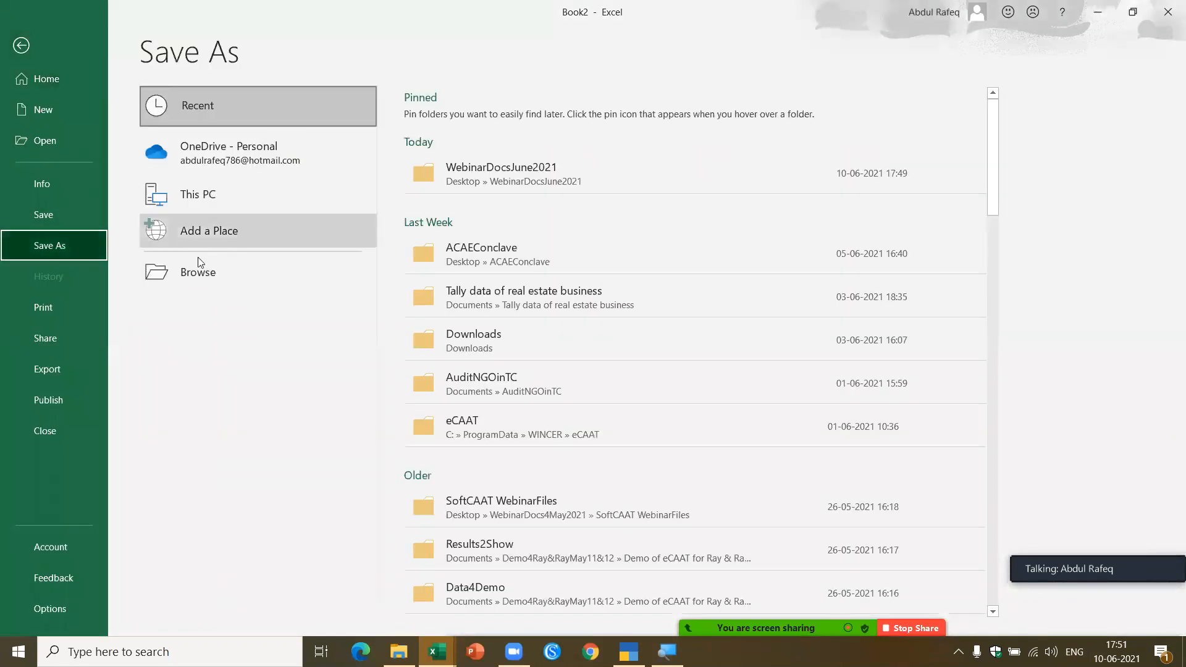
left_click(197, 278)
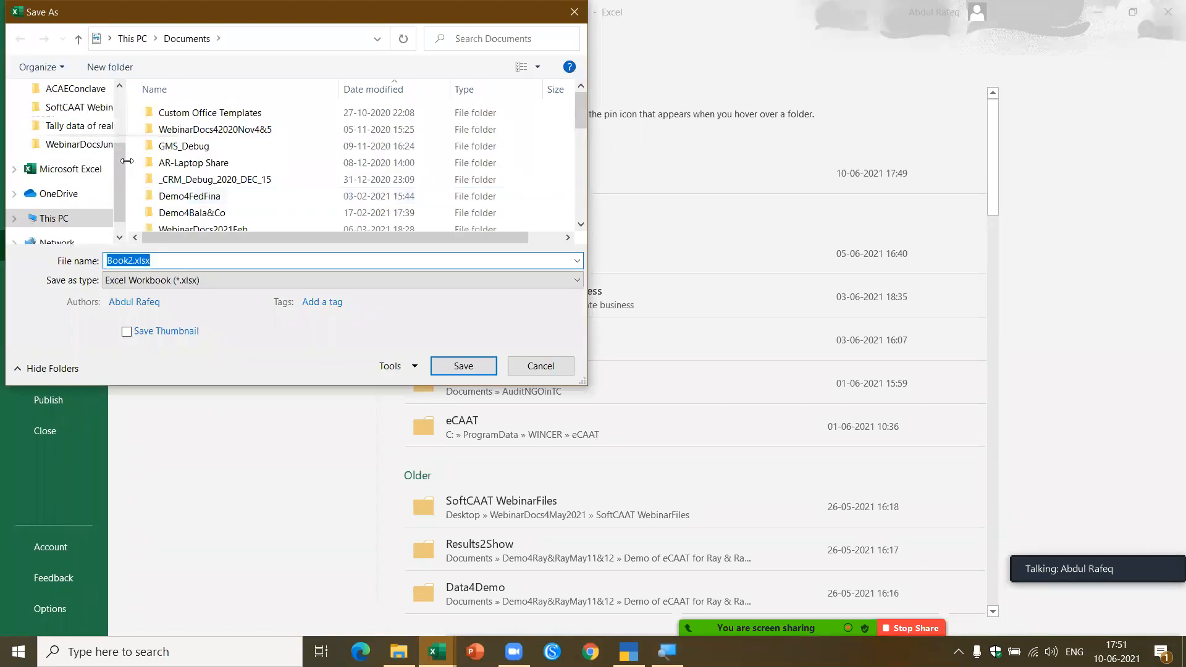
left_click_drag(119, 160, 125, 89)
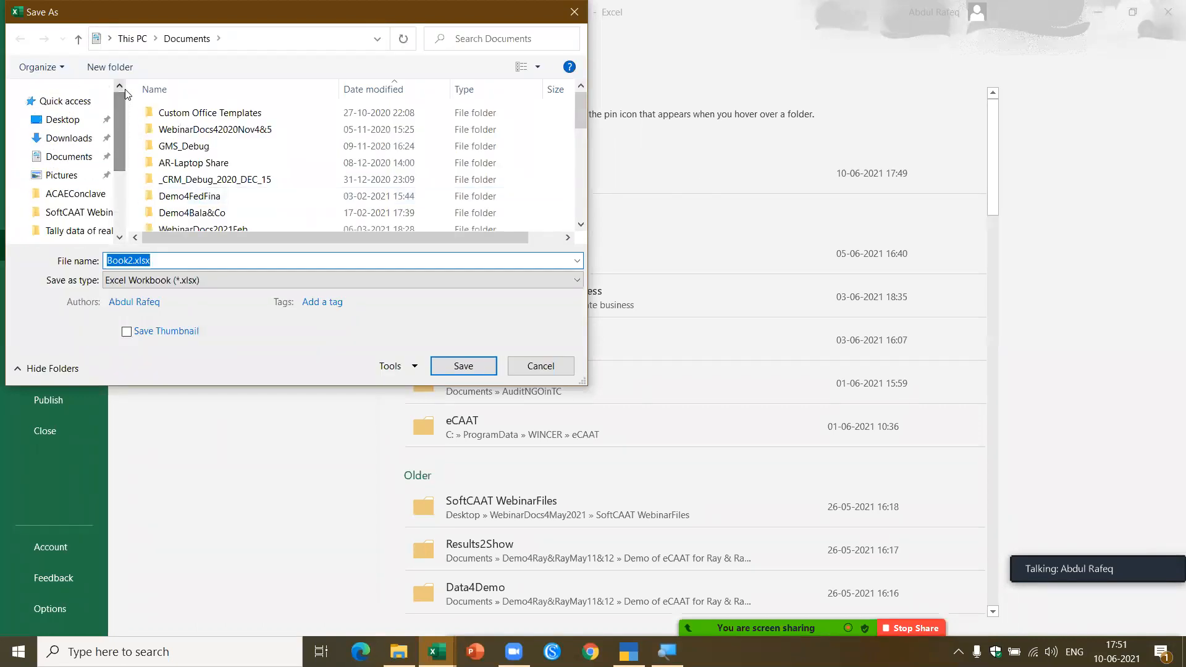
left_click(76, 119)
left_click(161, 261)
double_click(161, 261)
type("S")
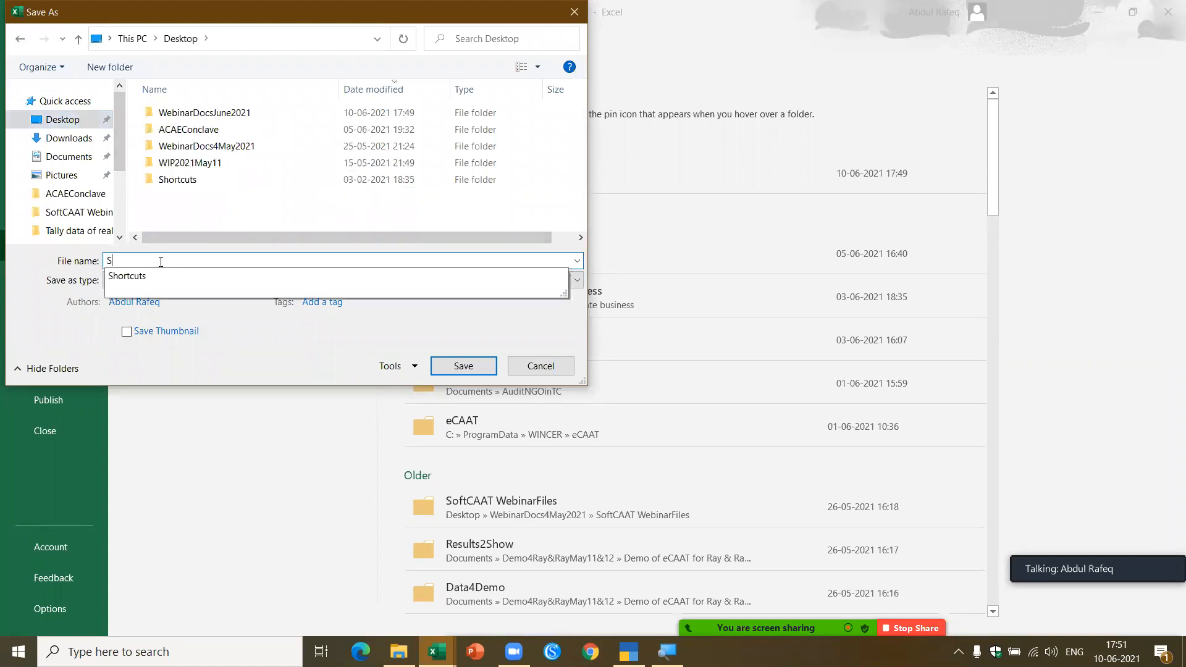
type("ales2Convert")
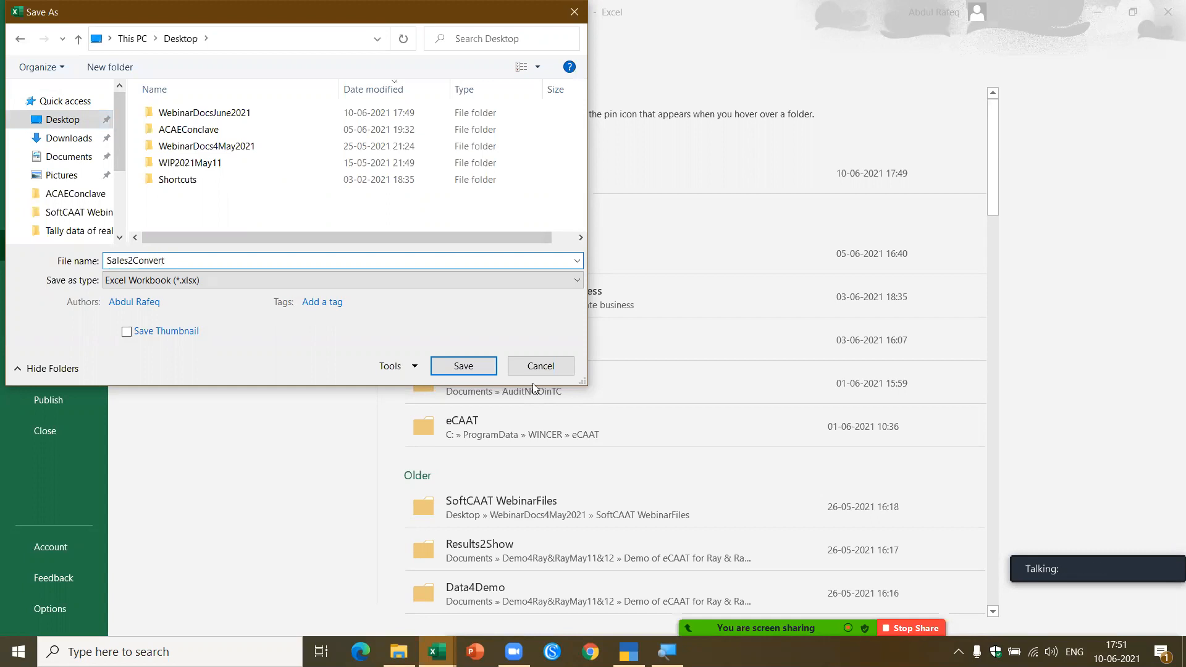
left_click(483, 367)
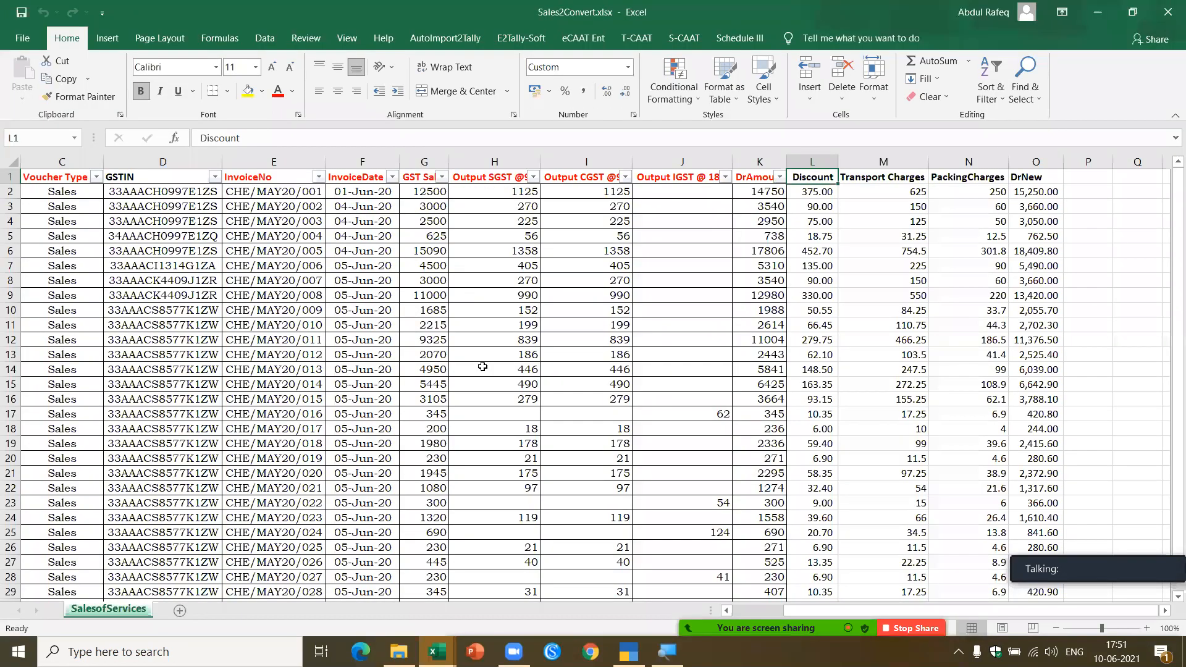
Start the E2Tally-Soft sales conversion on the current SalesofServices worksheet and enter abc as the company name.
left_click(303, 301)
left_click(75, 178)
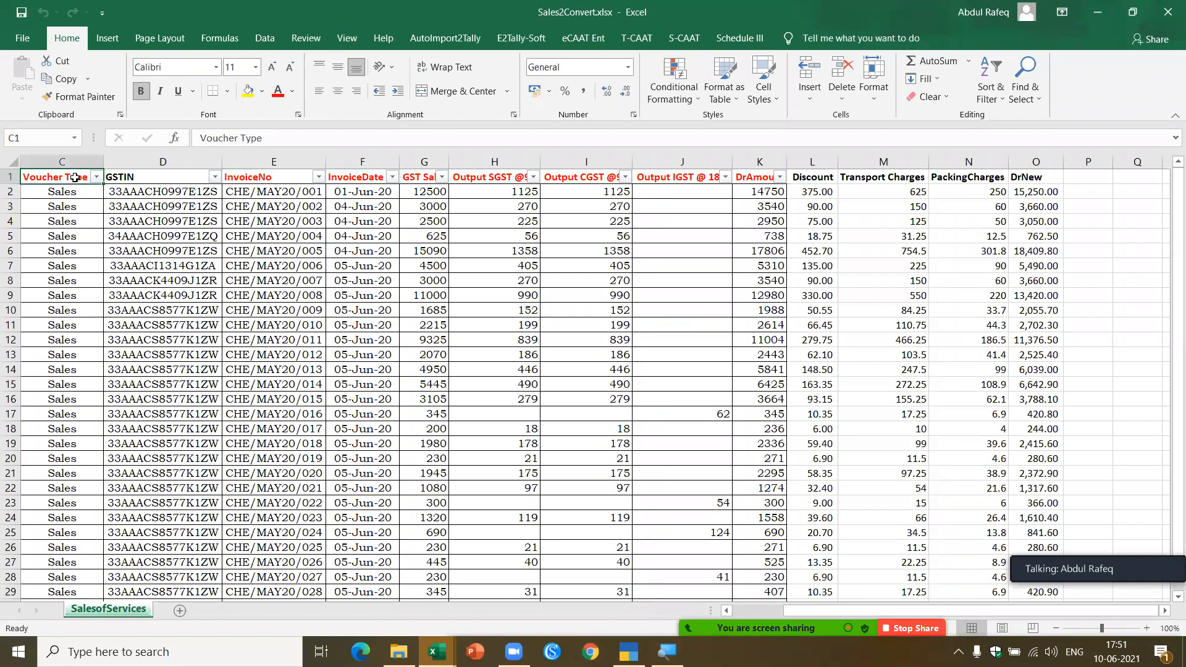
key("Left")
key("Left")
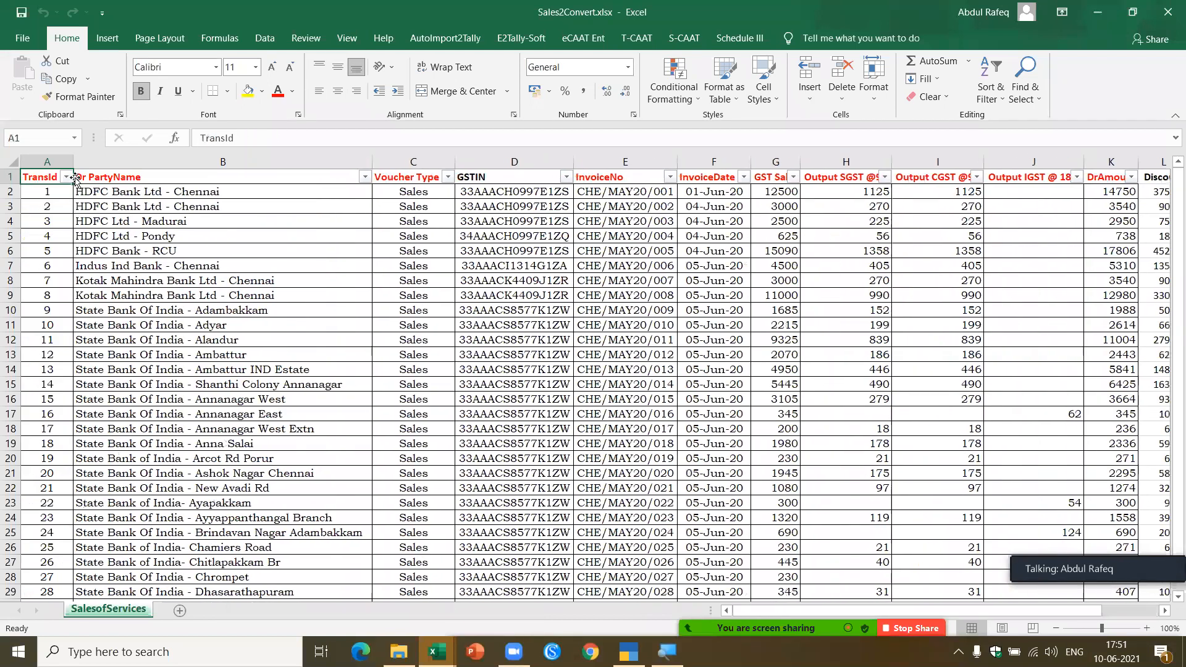
left_click(116, 179)
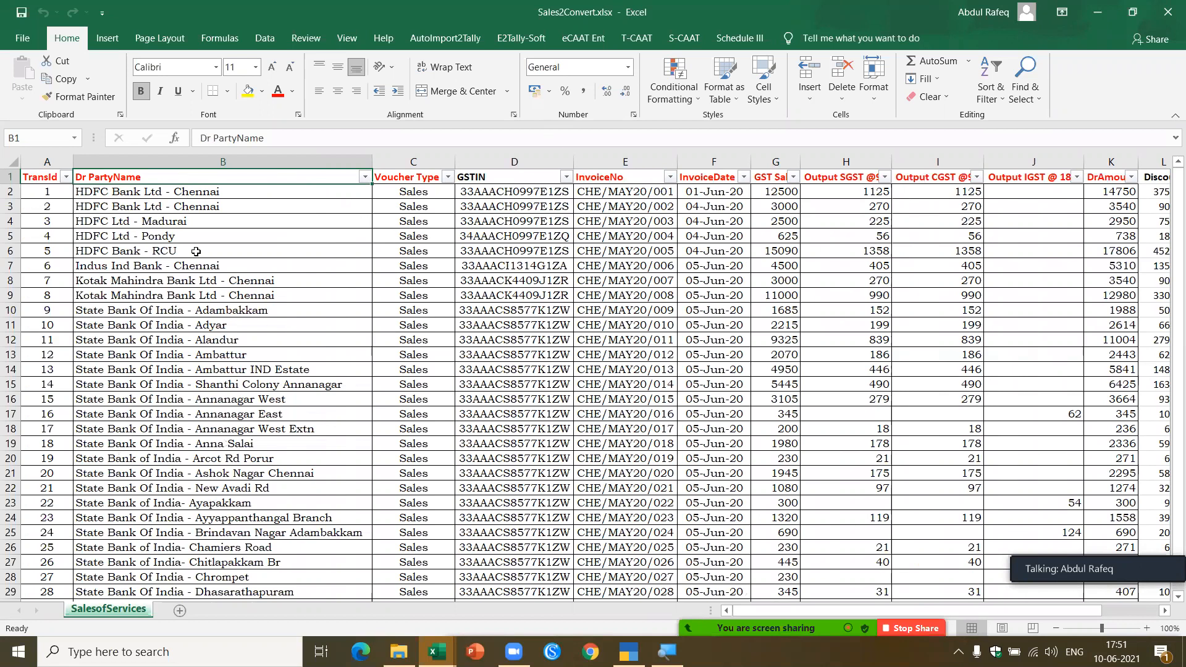
left_click(523, 38)
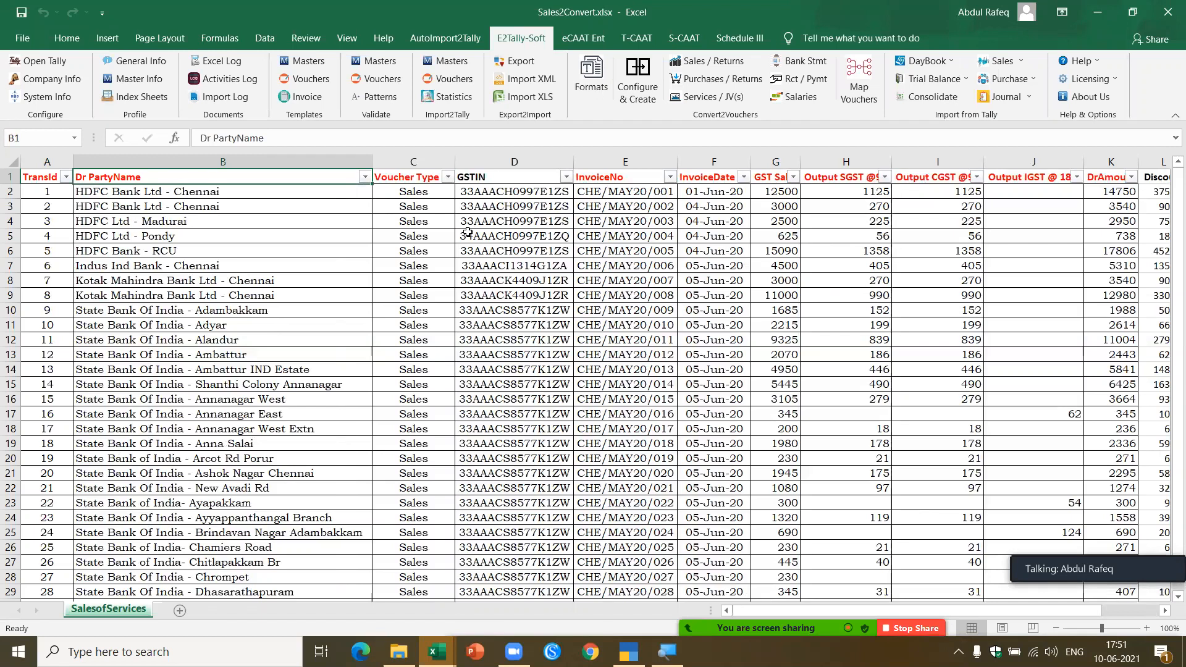
left_click(737, 65)
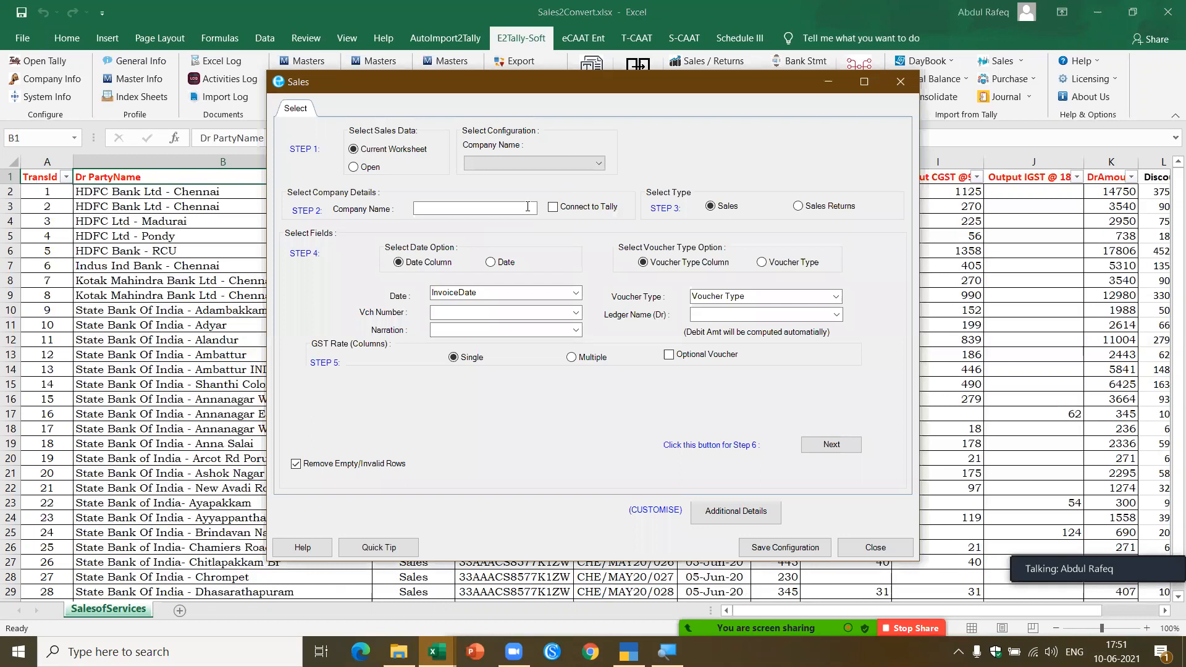
left_click(527, 207)
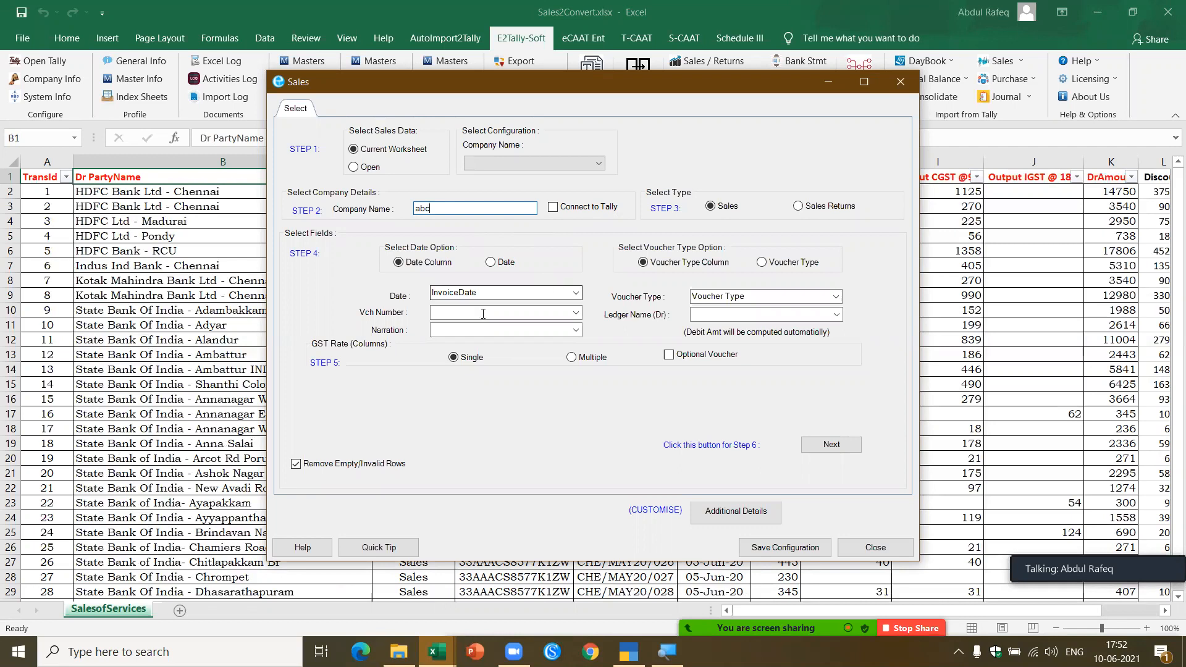
Map the voucher number to TransId and the debit ledger name to Dr PartyName, and proceed to the credit ledger settings.
left_click(576, 313)
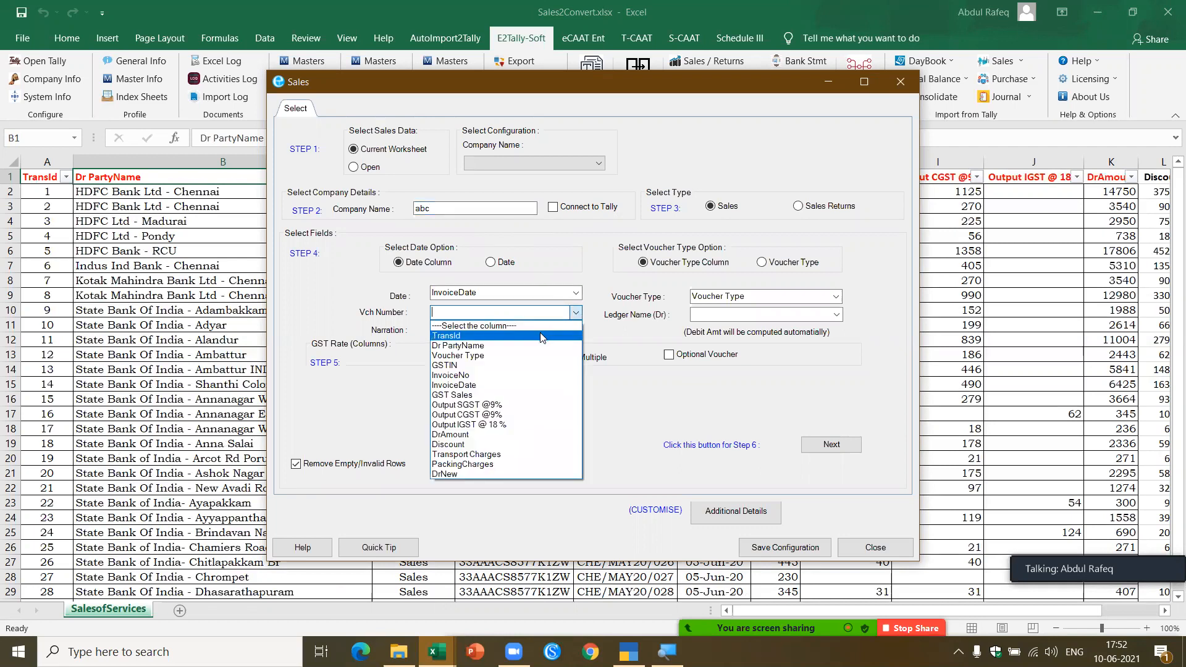
left_click(455, 334)
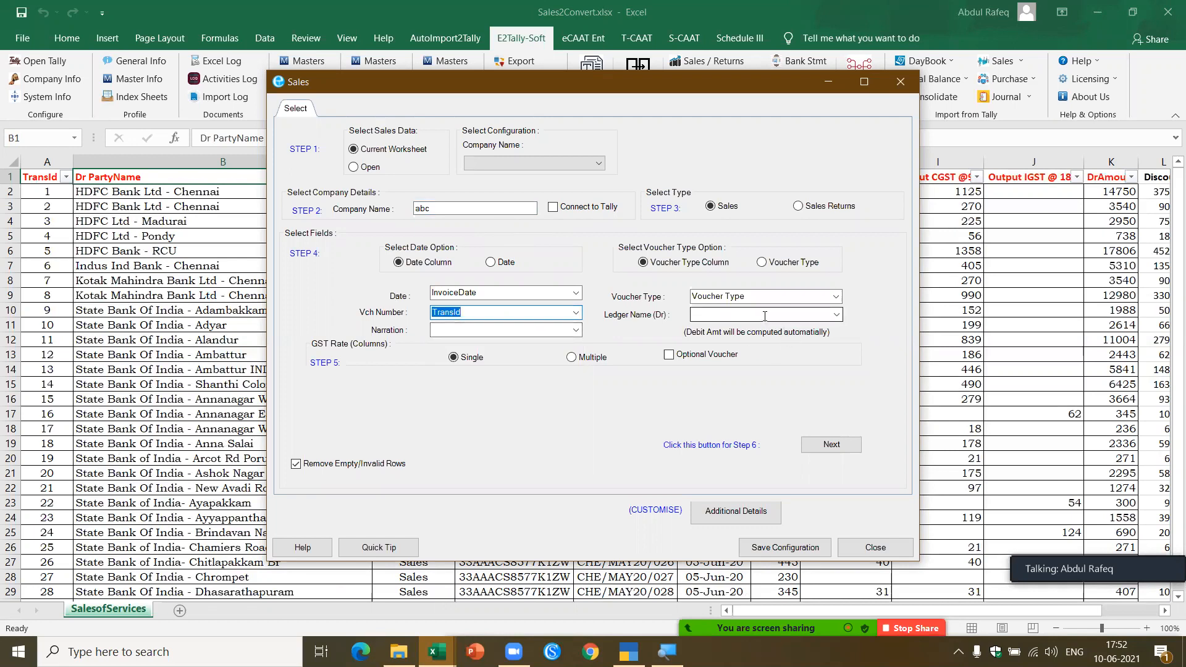
left_click(836, 316)
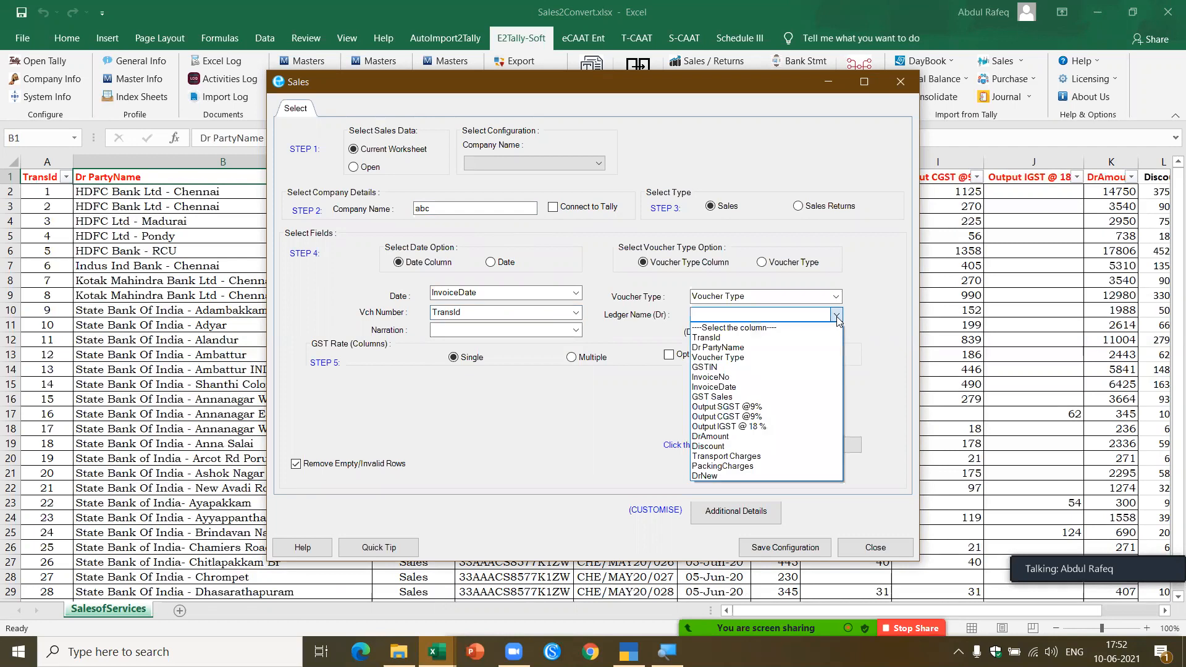
left_click(807, 348)
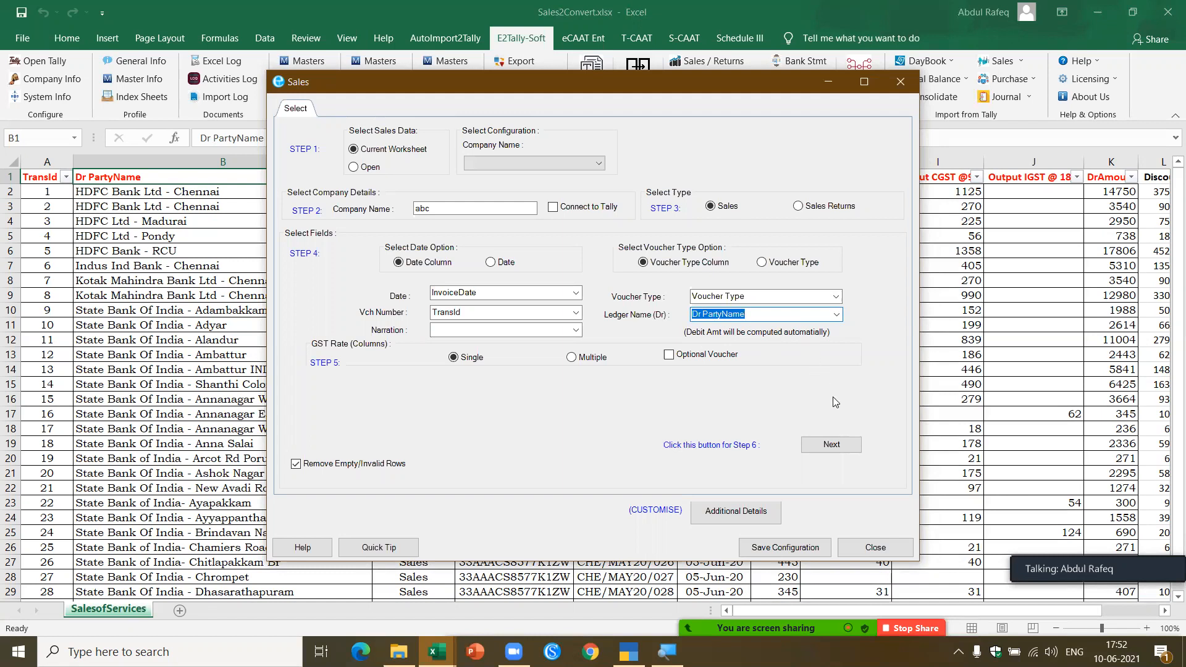
left_click(834, 455)
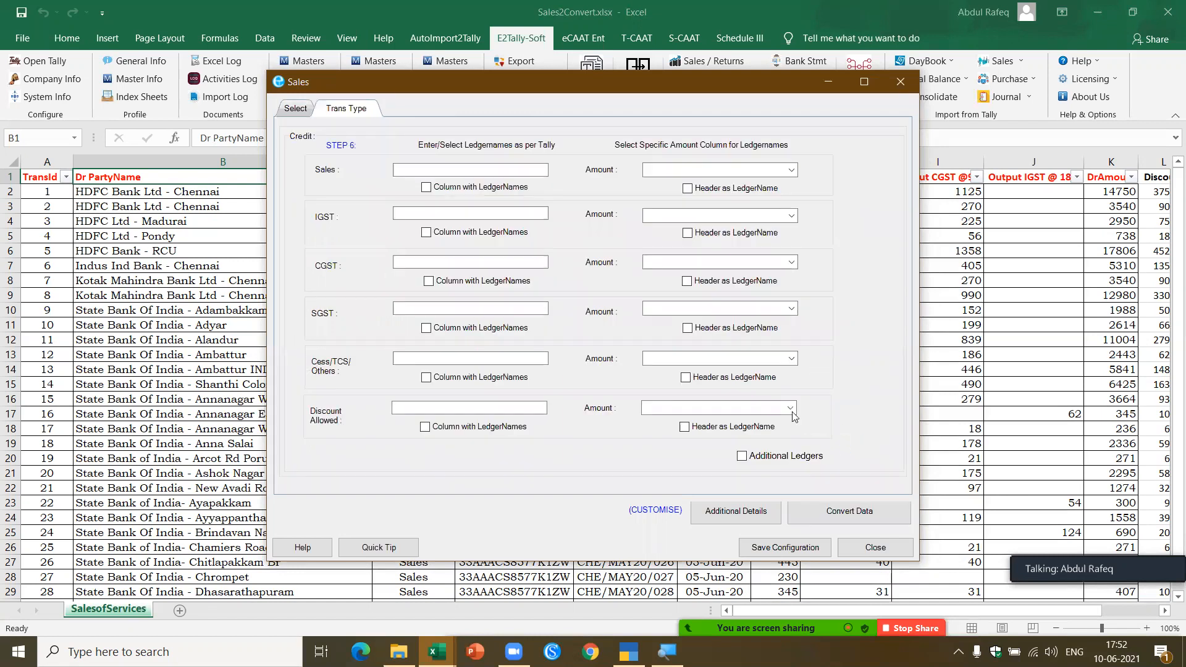
Set the Sales amount column to GST Sales, using its header as the ledger name.
left_click(688, 189)
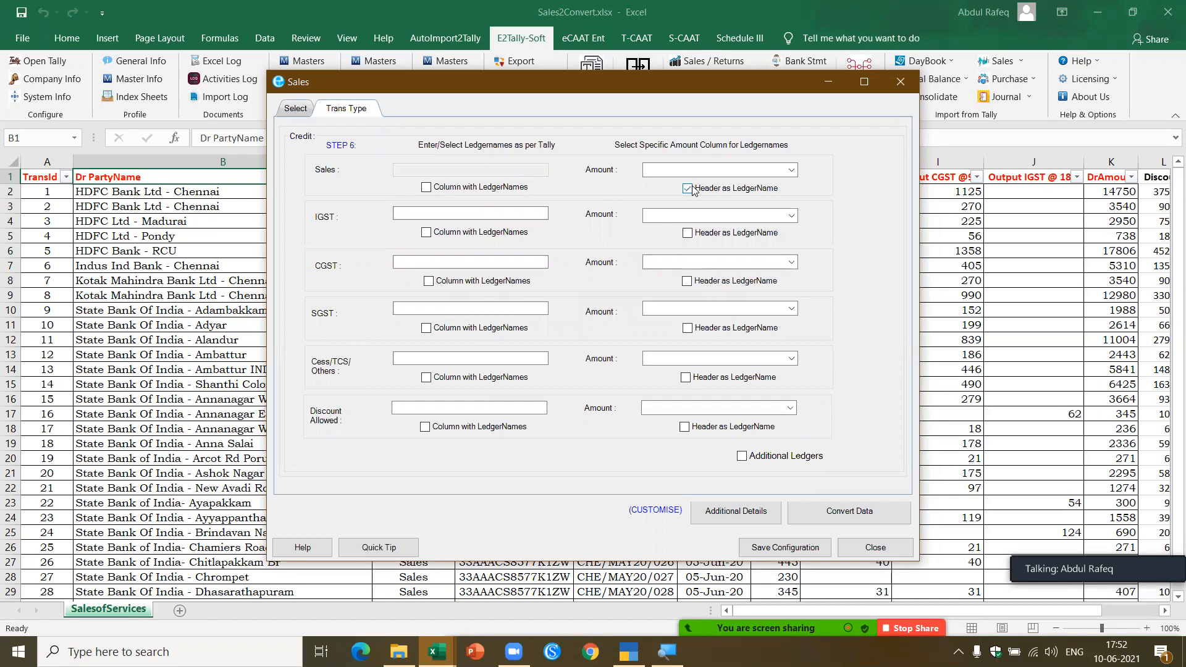
left_click(790, 170)
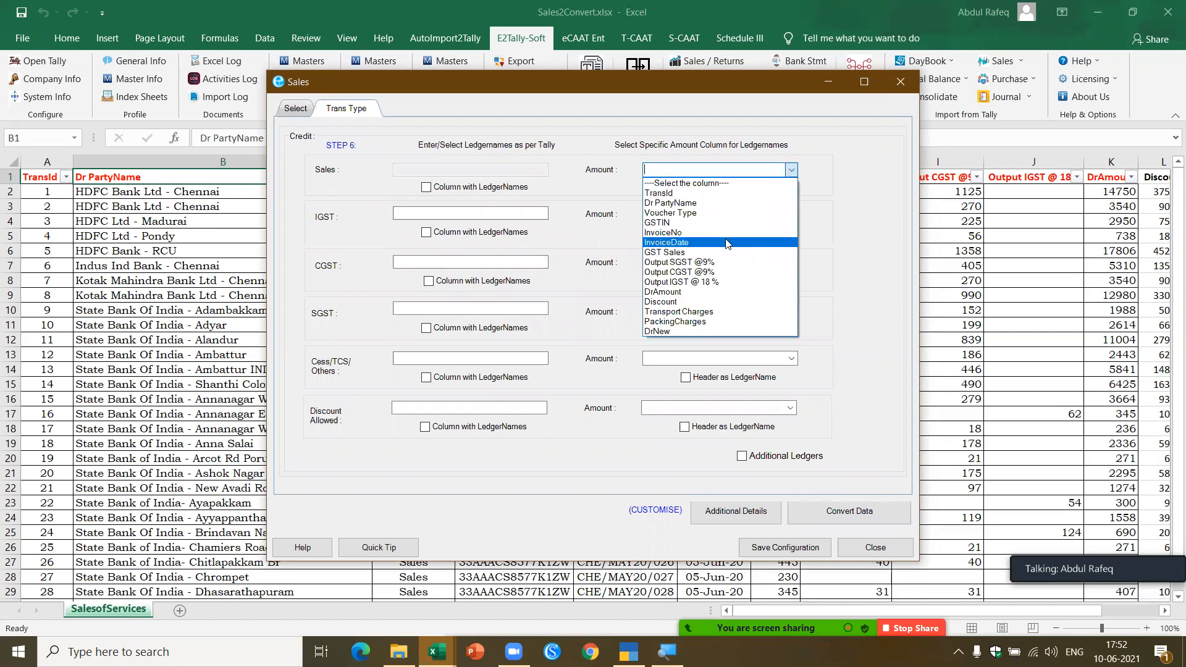
left_click(726, 252)
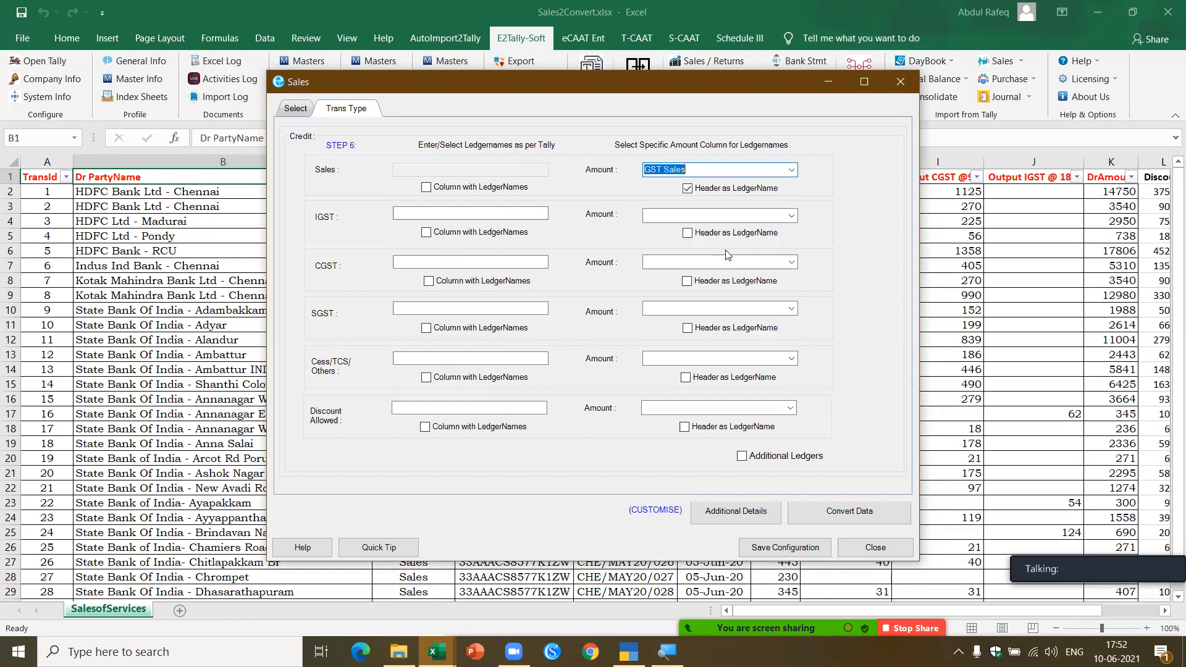
Set the IGST amount column to Output IGST @ 18 %, using its header as the ledger name.
left_click(688, 234)
left_click(691, 216)
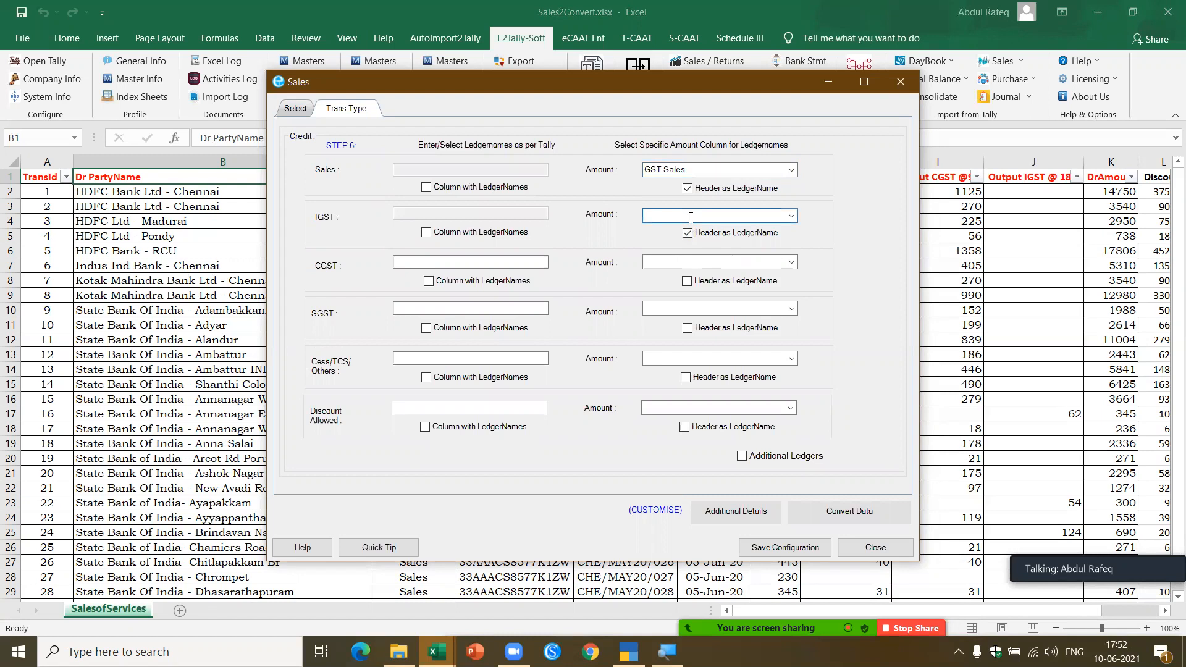
type("i")
key("BackSpace")
key("BackSpace")
type("output CGST @9%")
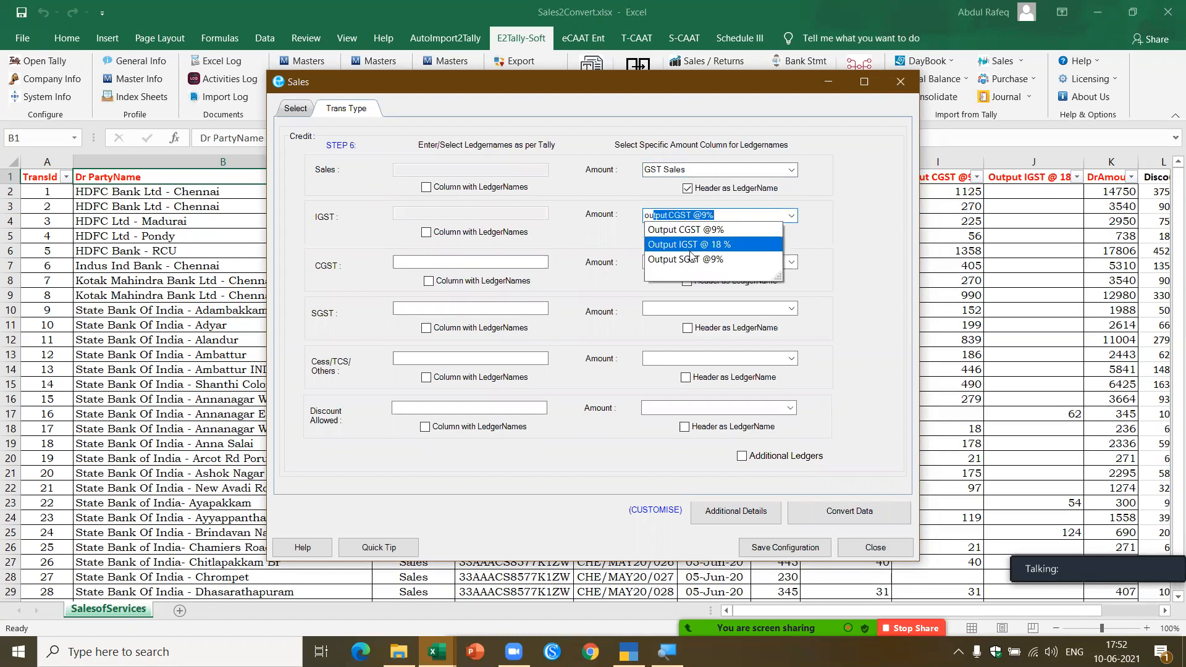
left_click(691, 245)
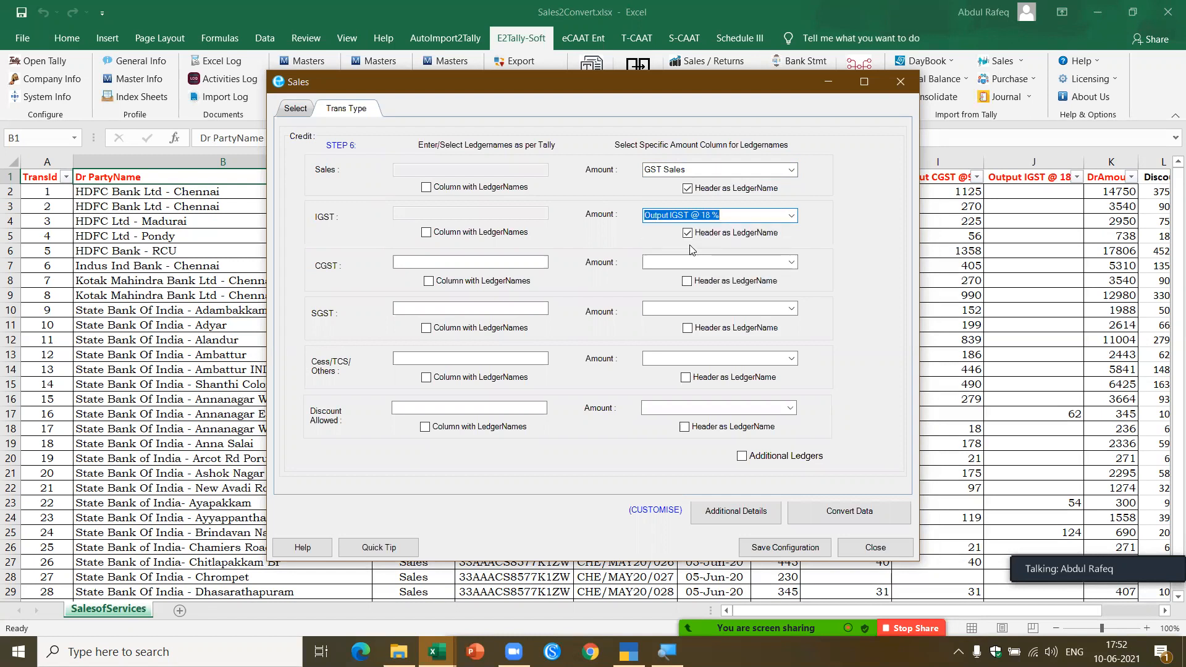
Set the CGST amount to Output CGST @9% and the SGST amount to Output SGST @9%, both with the header as ledger name.
left_click(688, 282)
left_click(695, 262)
type("output CGST @9%")
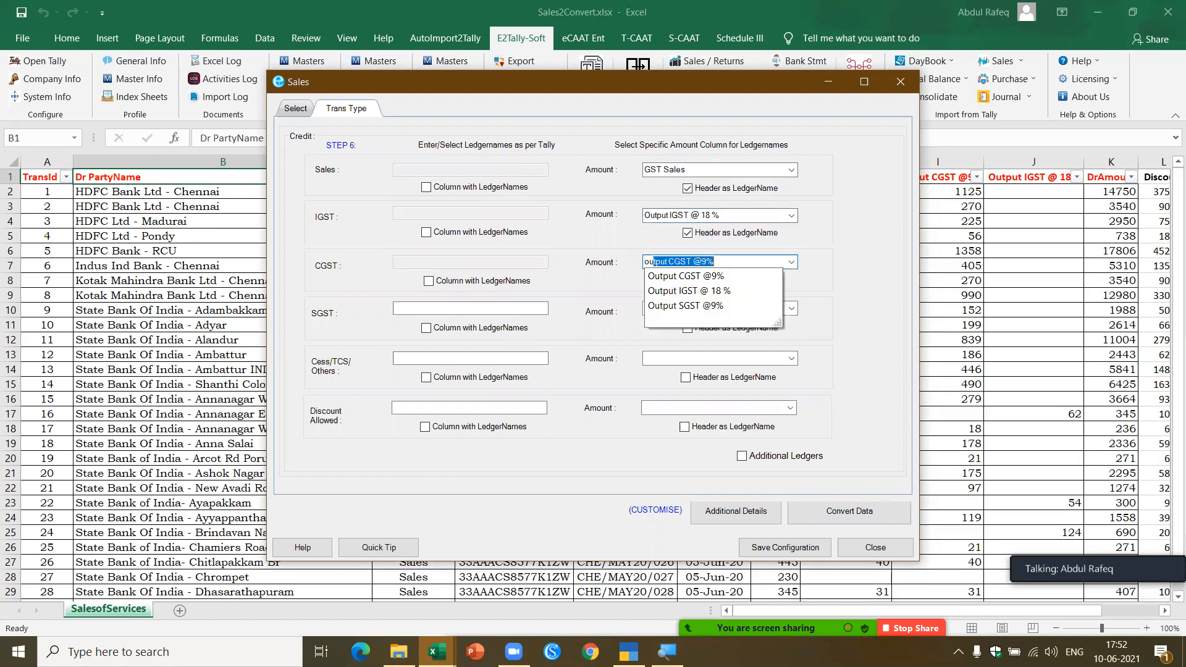
left_click(691, 279)
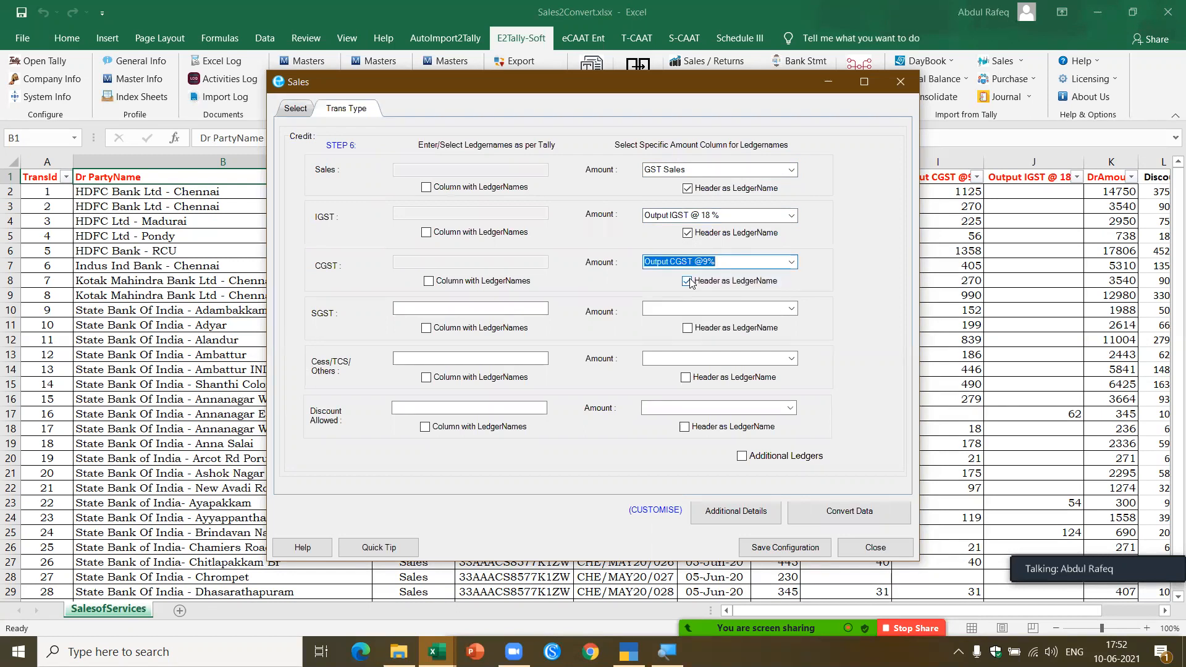
left_click(688, 328)
left_click(687, 309)
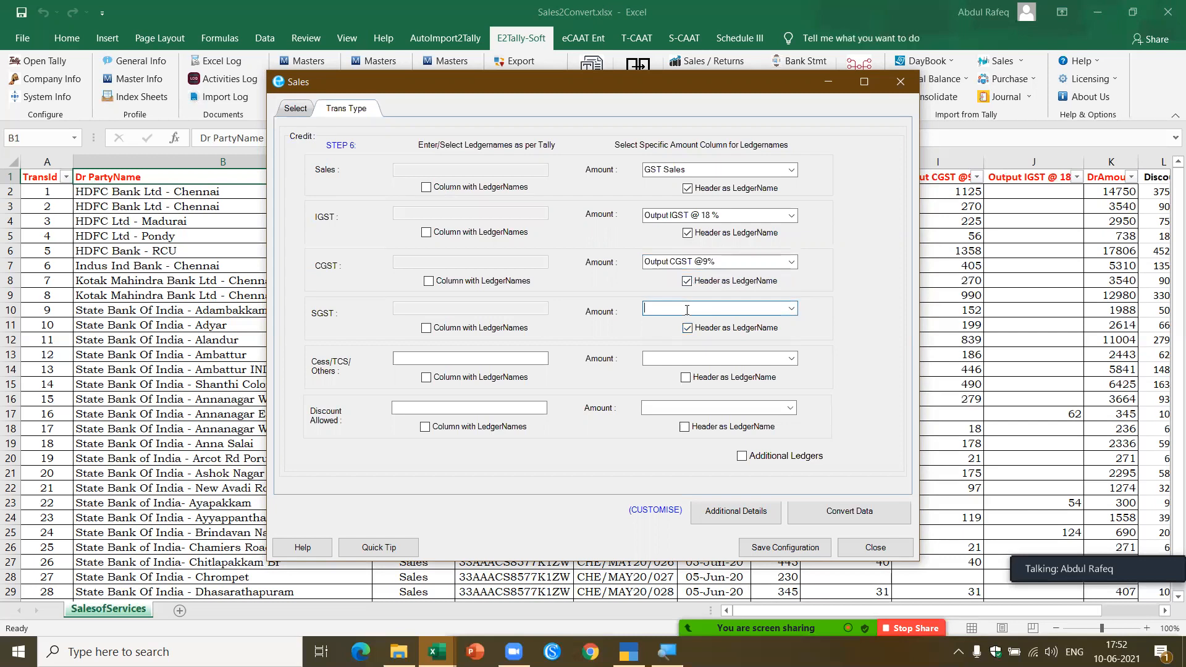
type("output CGST @9%")
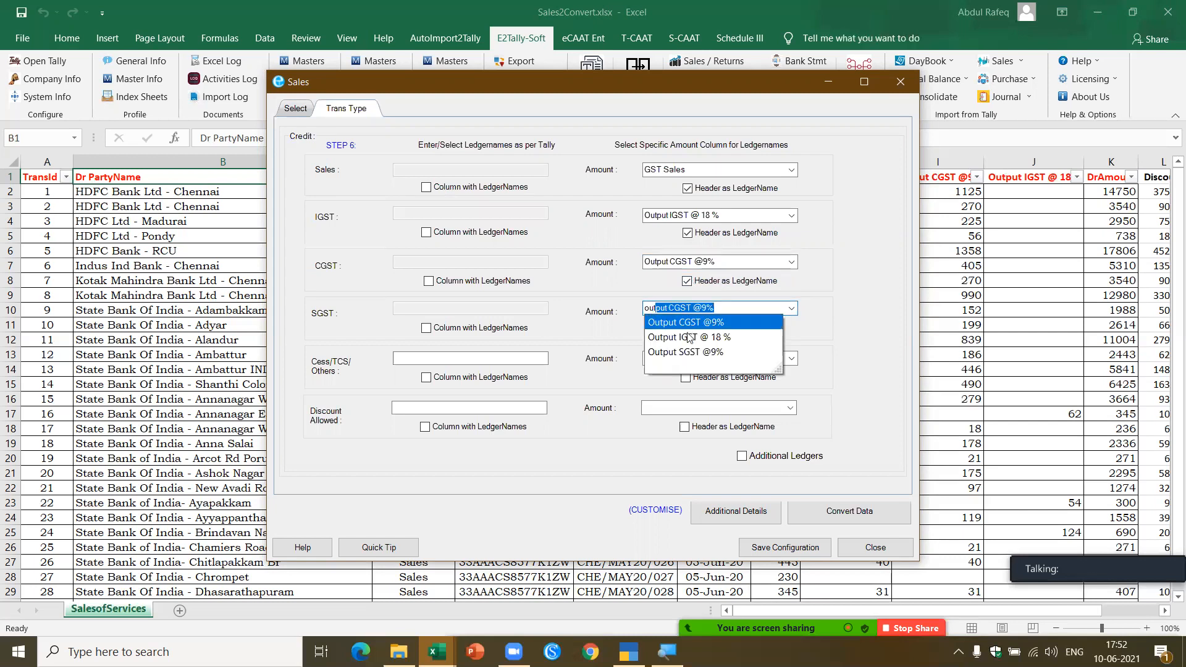
left_click(688, 353)
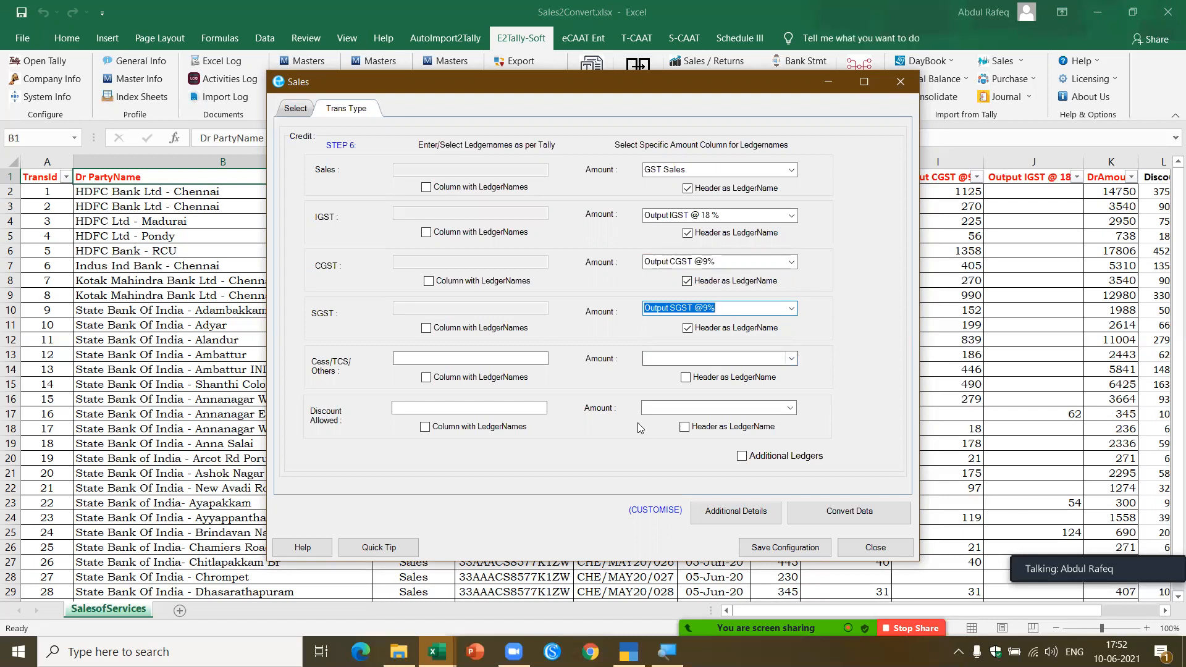
Set the Discount Allowed amount column to Discount, using its header as the ledger name.
left_click(686, 428)
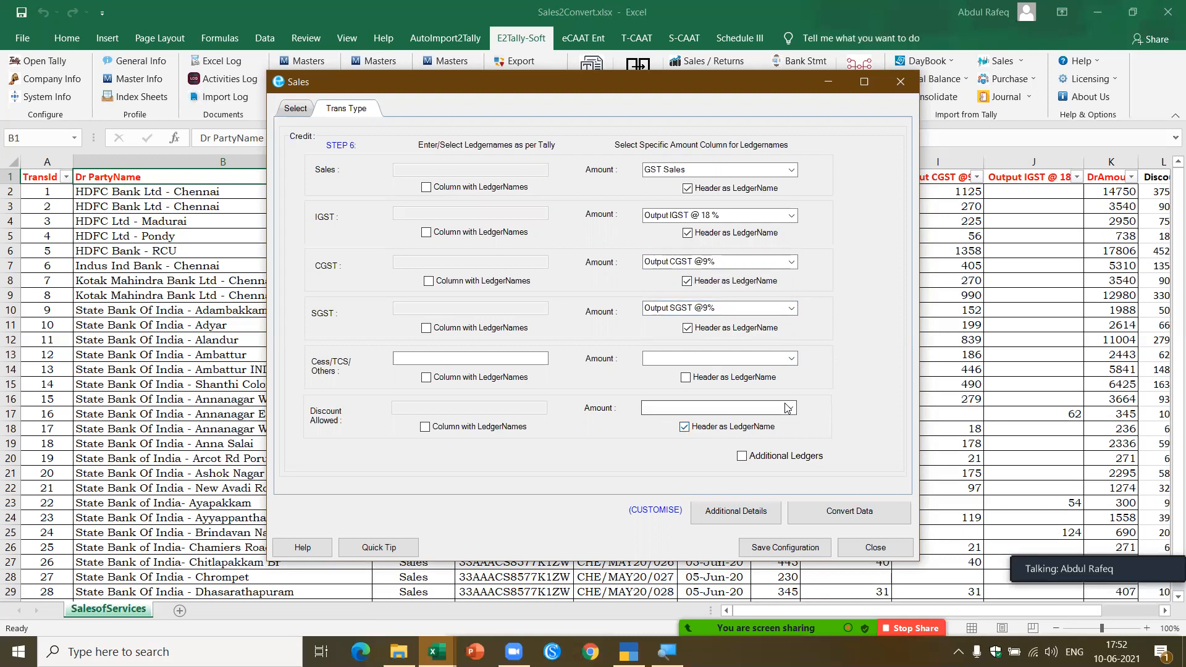
left_click(771, 409)
type("discount")
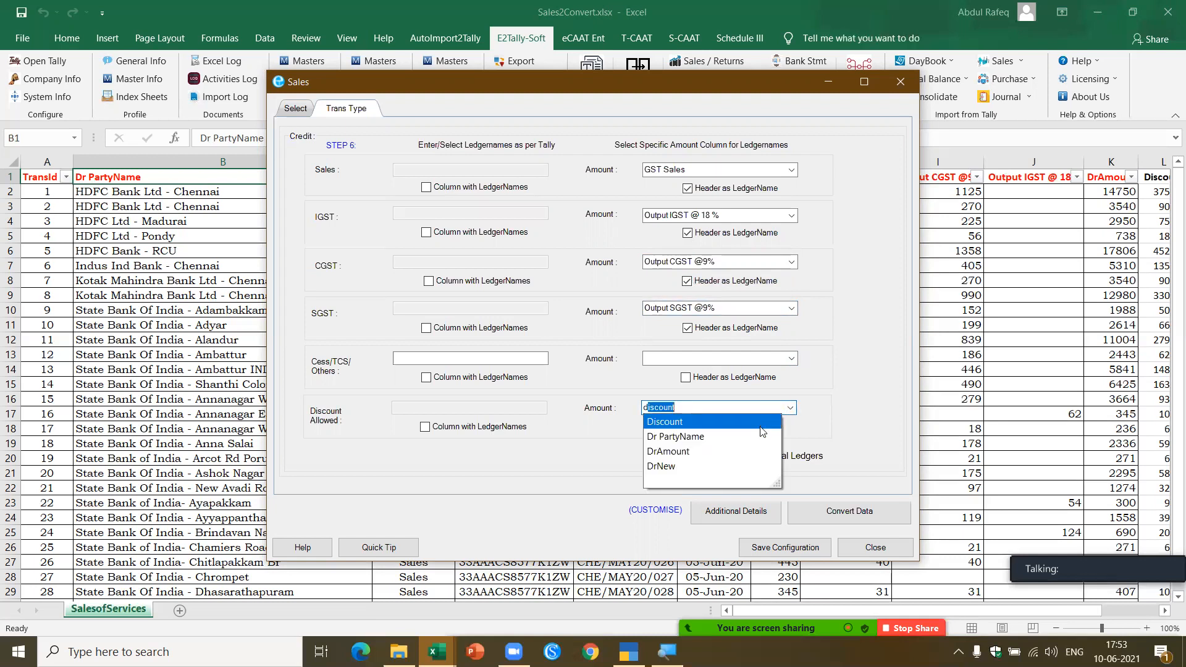
left_click(761, 424)
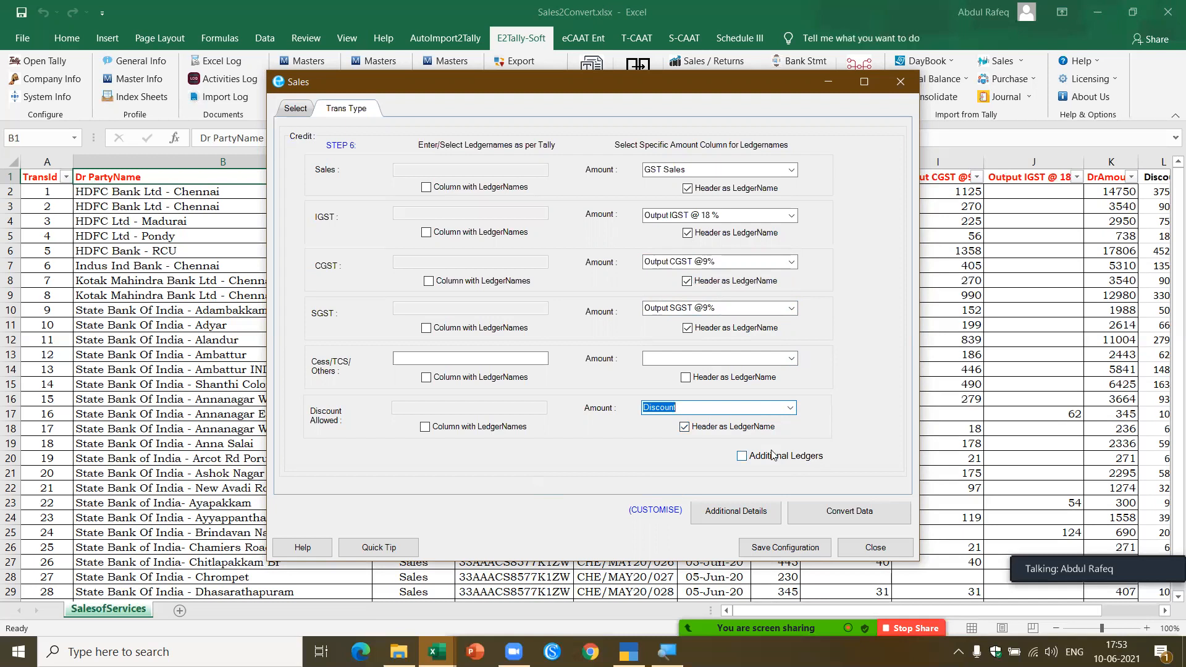
Enable additional ledgers and set Ledger 1's amount column to Transport Charges as a credit, using its header as the ledger name.
left_click(742, 458)
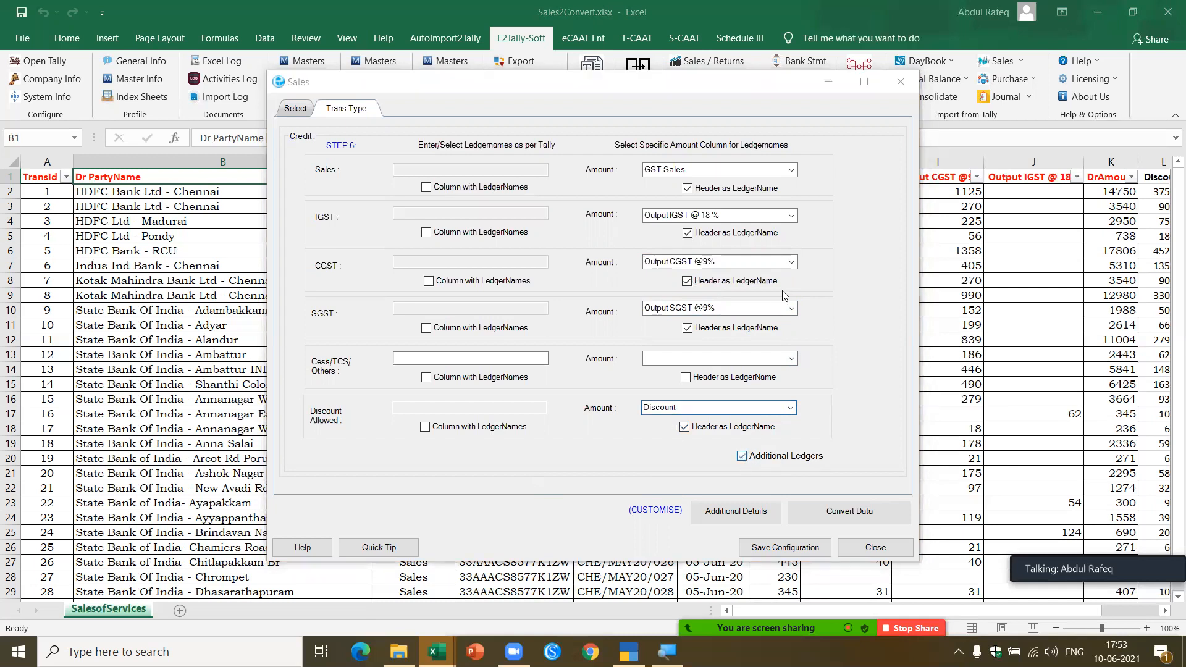
key("alt+Tab")
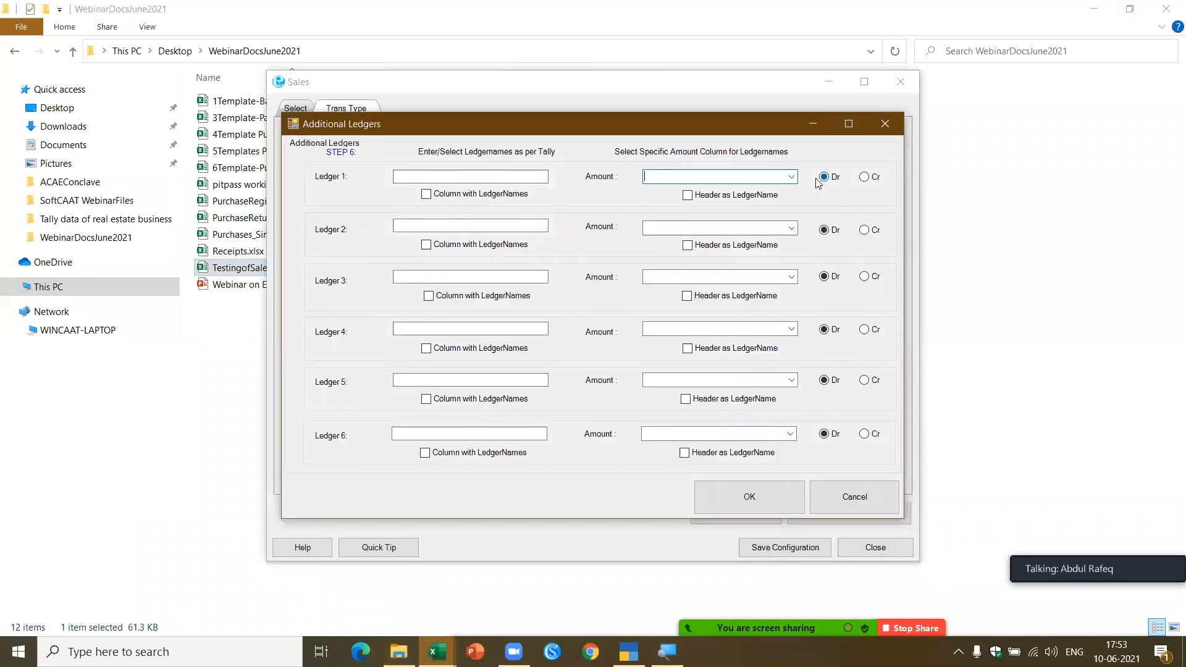
left_click(791, 178)
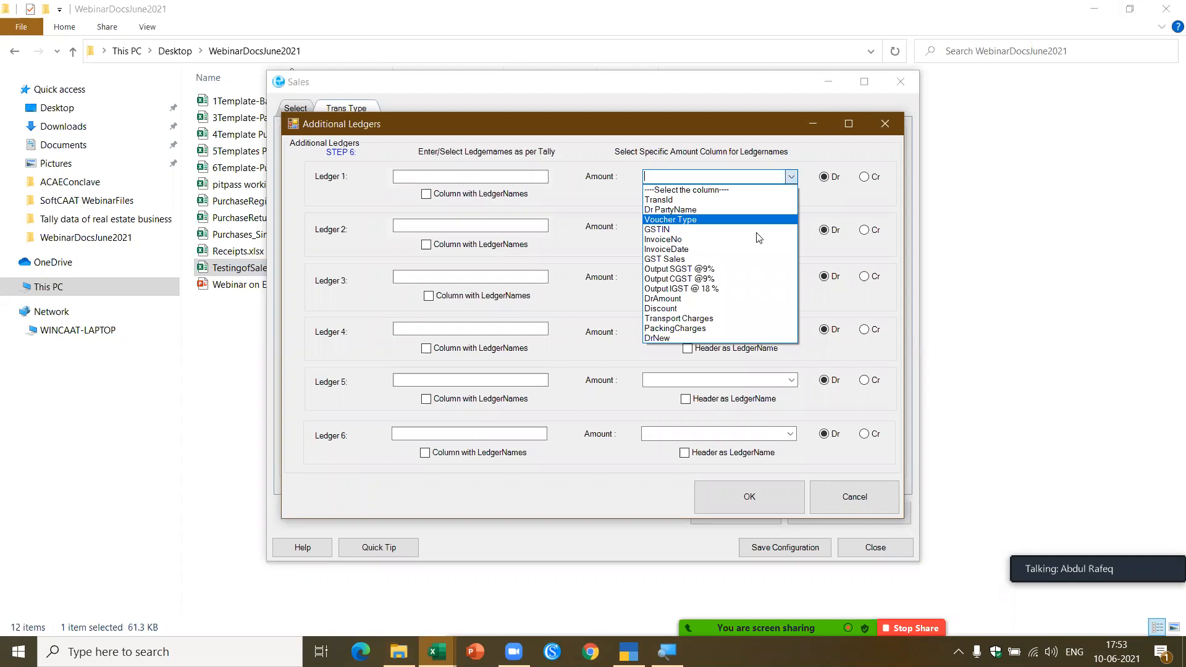
left_click(744, 318)
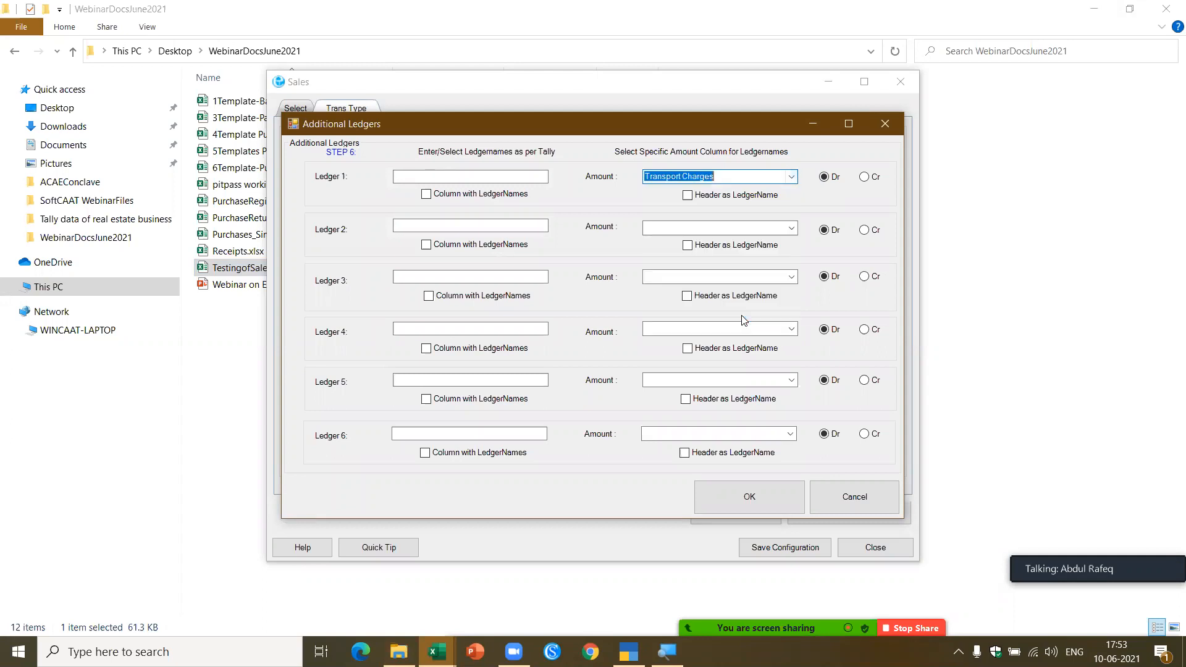
left_click(690, 196)
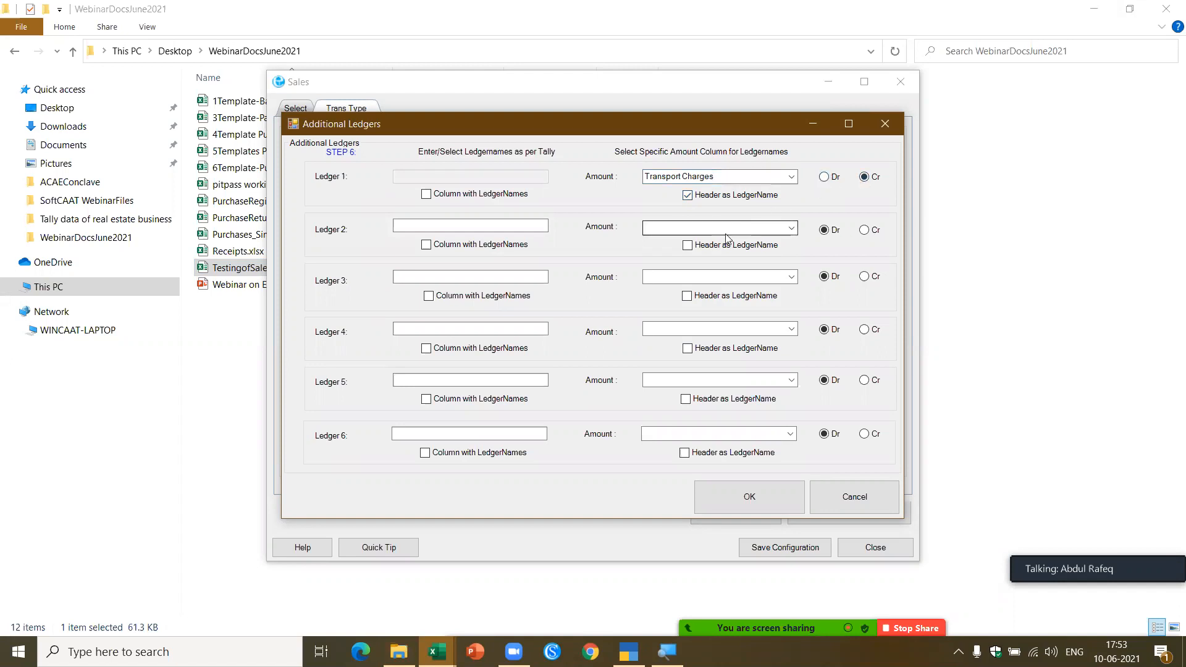
Set Ledger 2's amount column to PackingCharges as a credit, using its header as the ledger name, and accept the additional ledgers.
left_click(792, 228)
type("p")
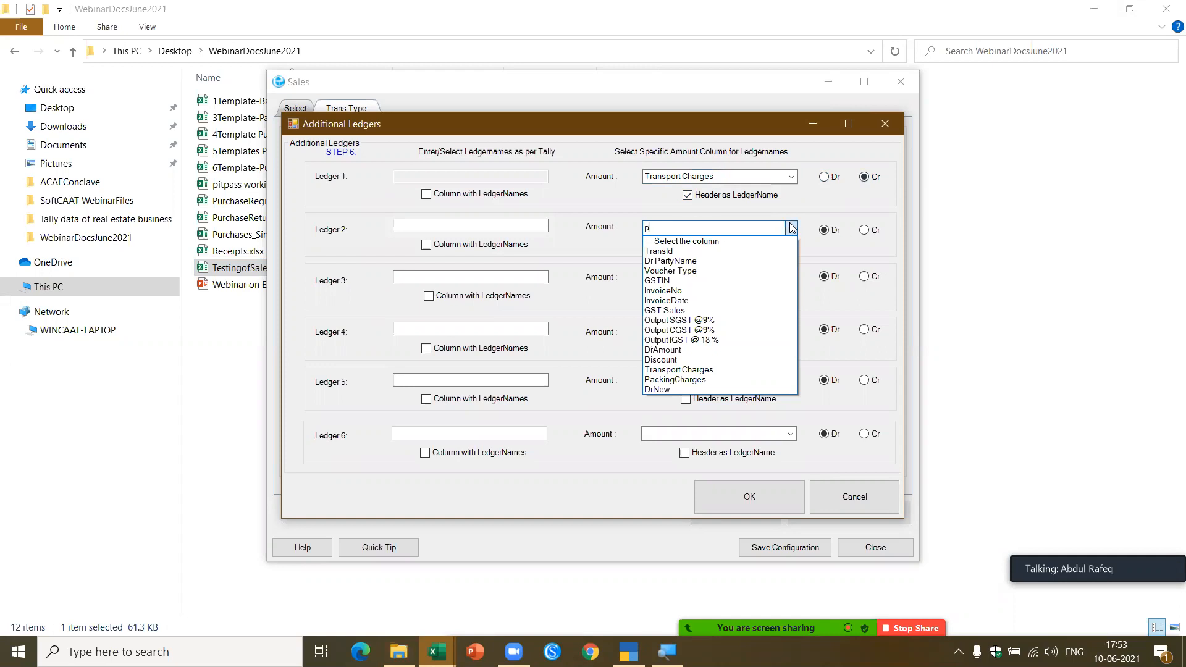
left_click(737, 380)
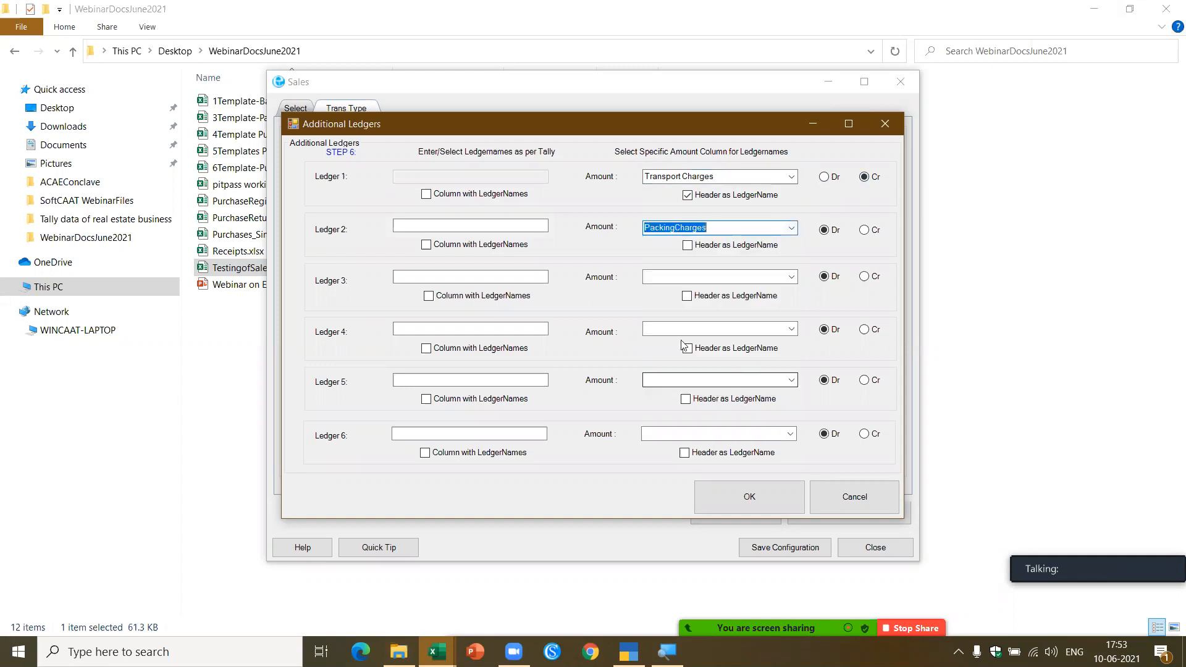
left_click(688, 246)
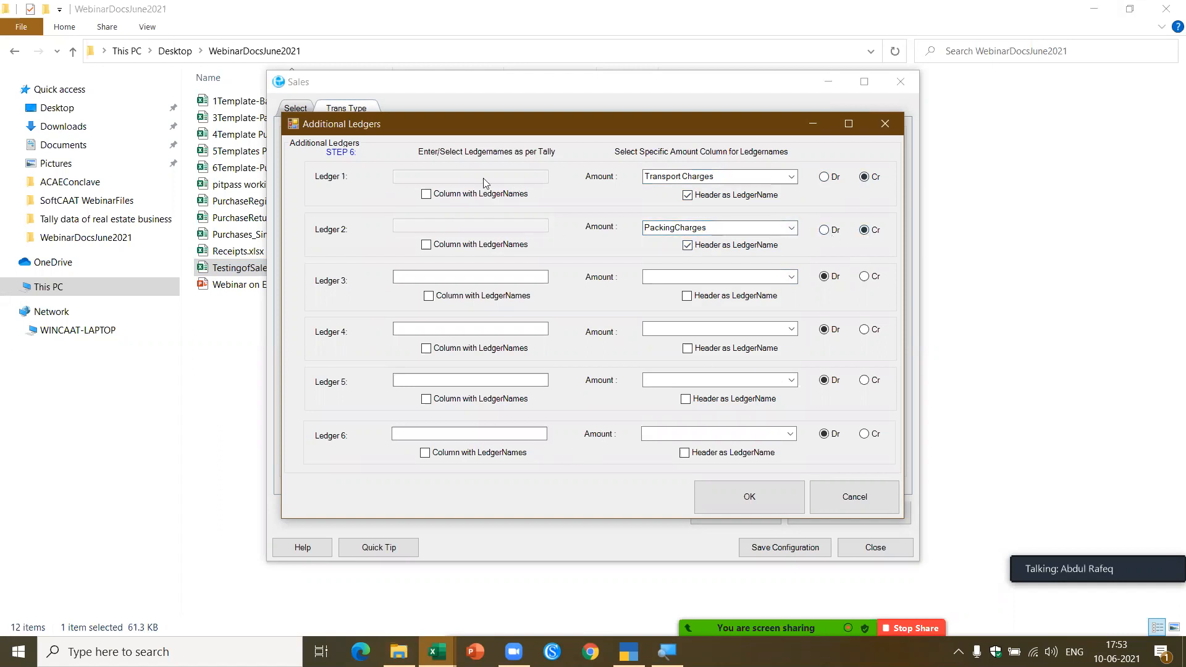
left_click(743, 498)
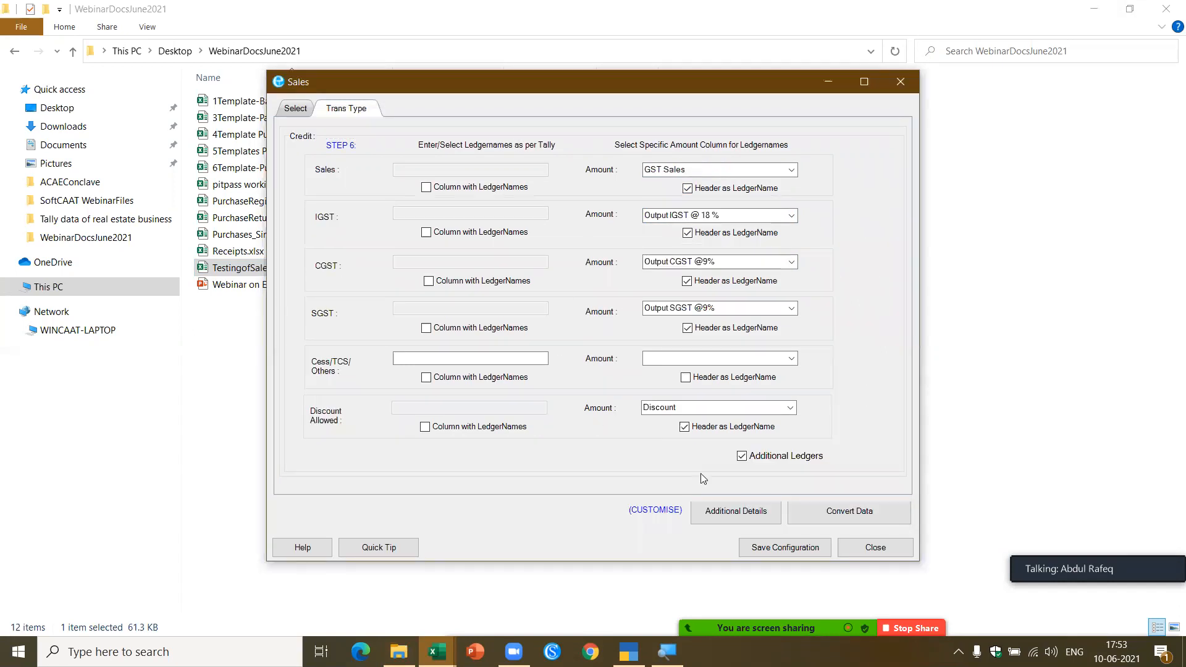
Convert the data and review the converted rows through the additional ledger columns, along with the statistics.
left_click(844, 515)
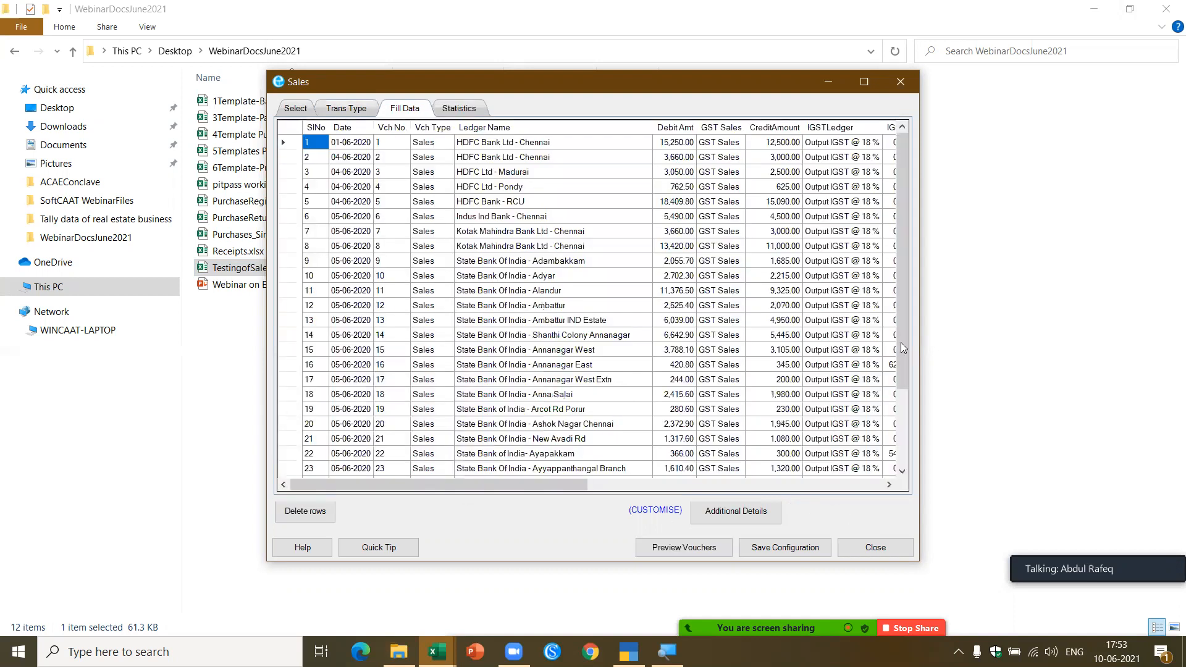
right_click(888, 489)
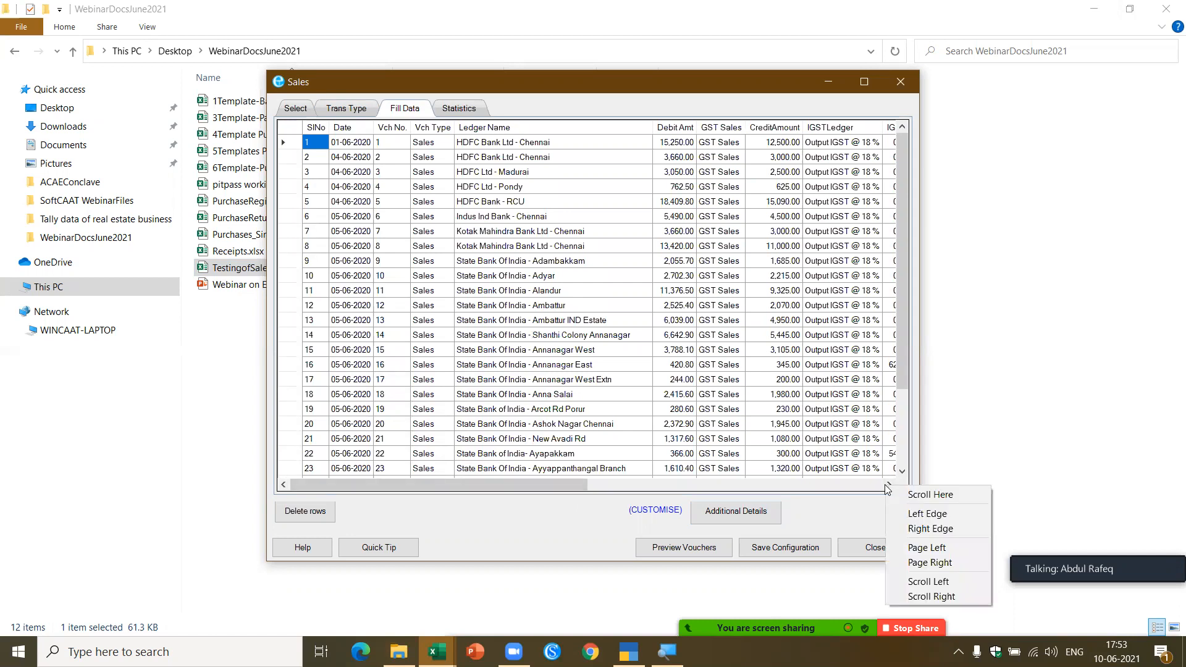
left_click(888, 490)
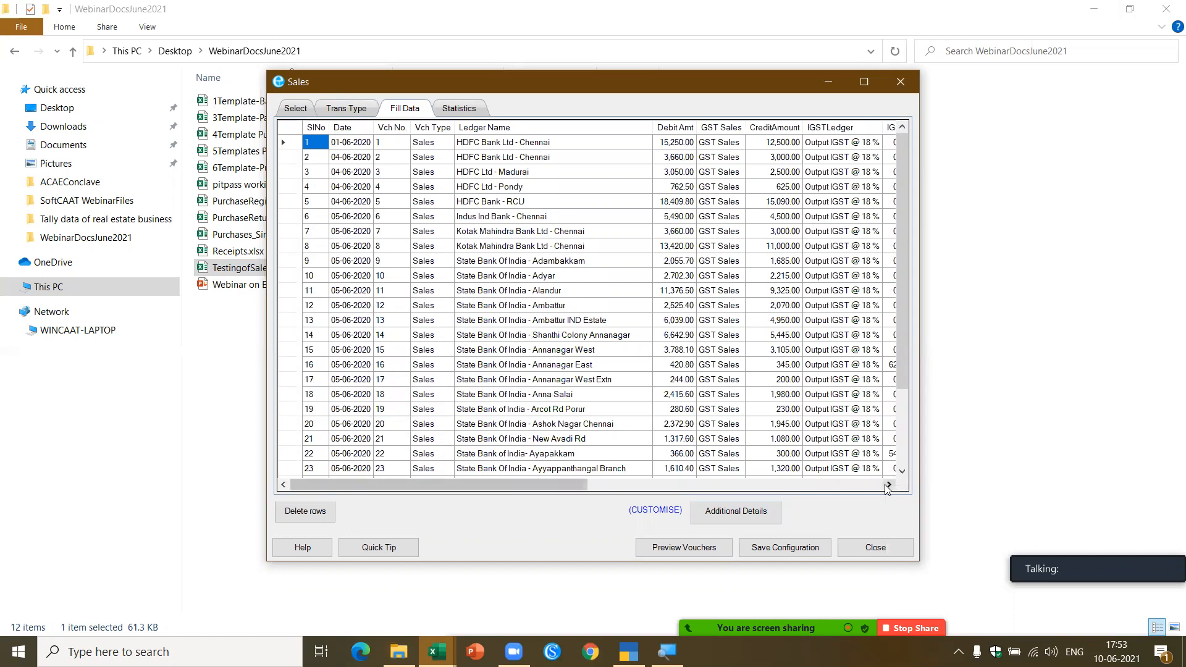
left_click(888, 490)
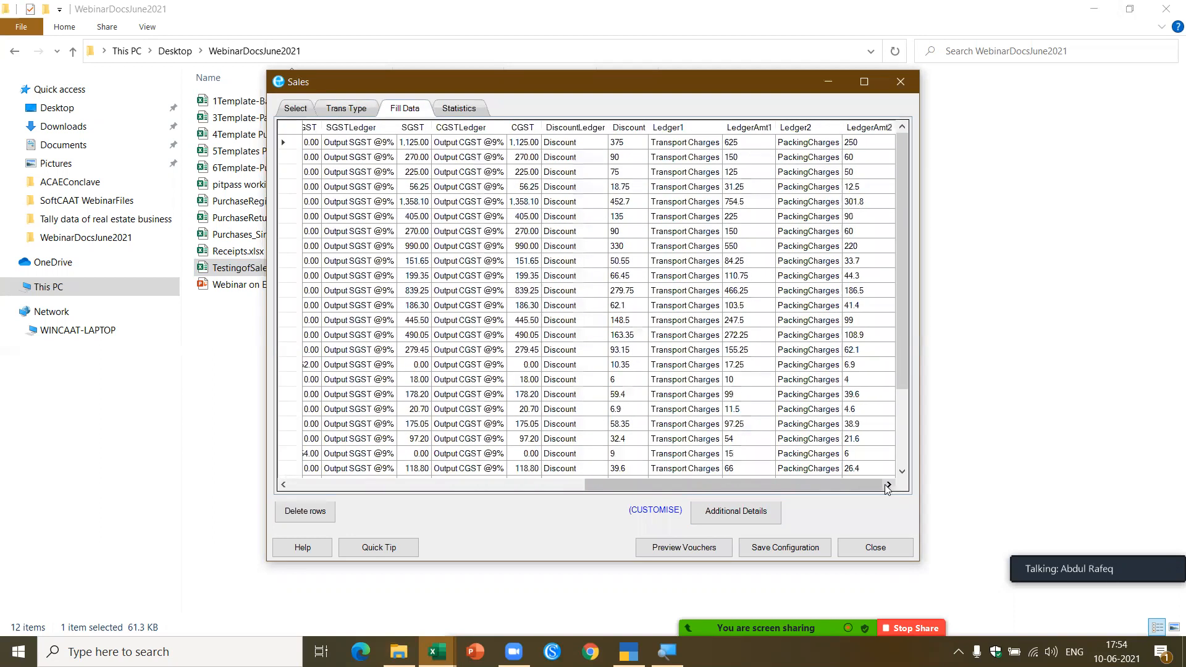
left_click(459, 109)
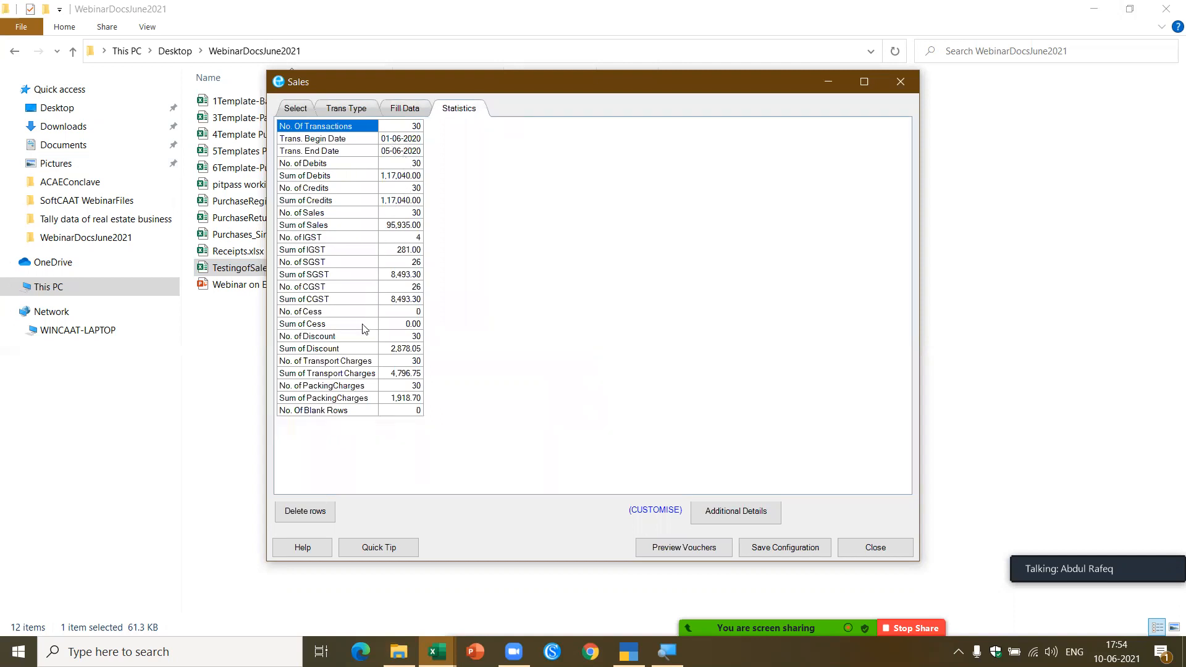
Preview the sales vouchers in a maximized window and validate their mandatory data and totals.
left_click(702, 554)
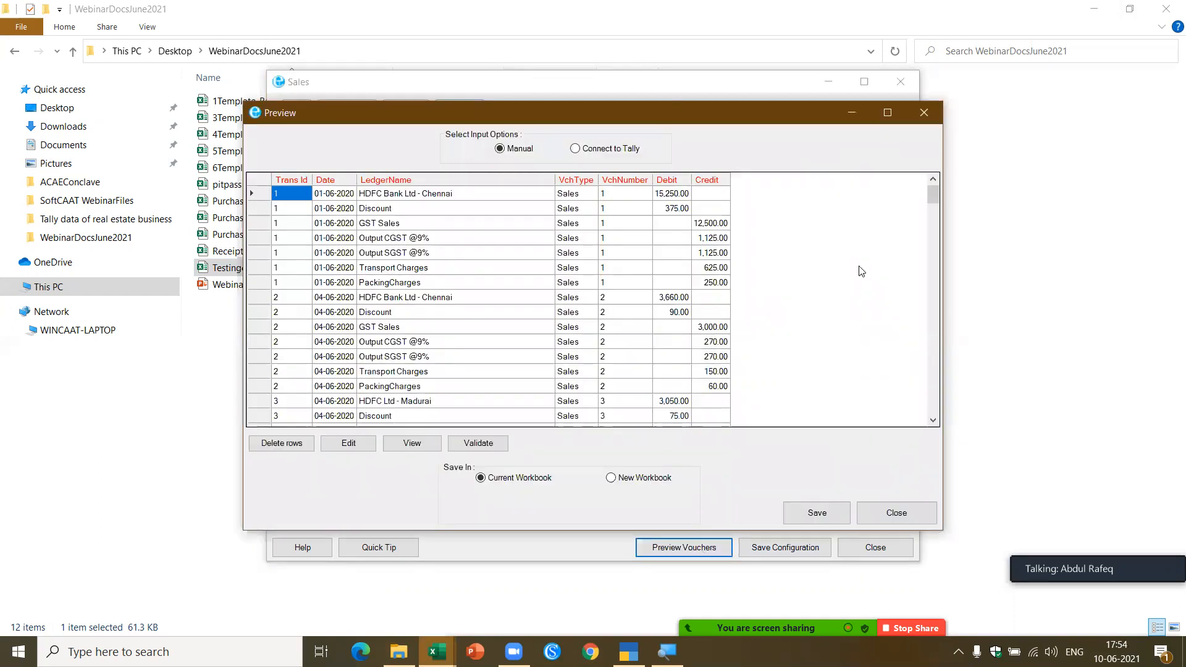
left_click(889, 113)
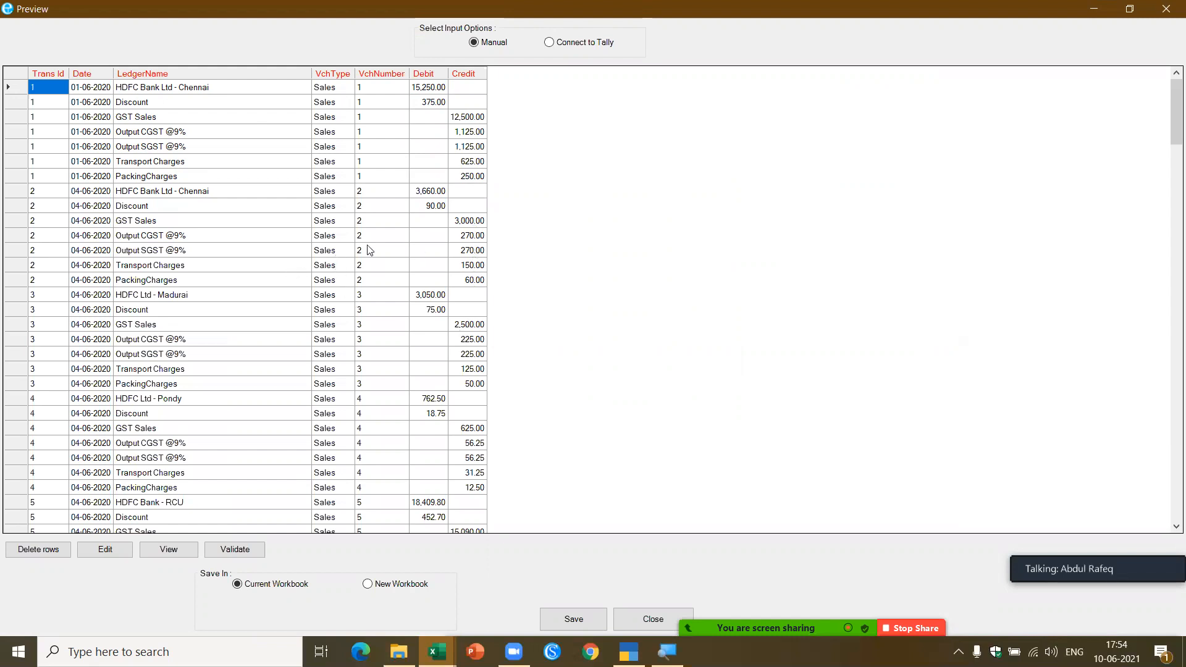
left_click(241, 548)
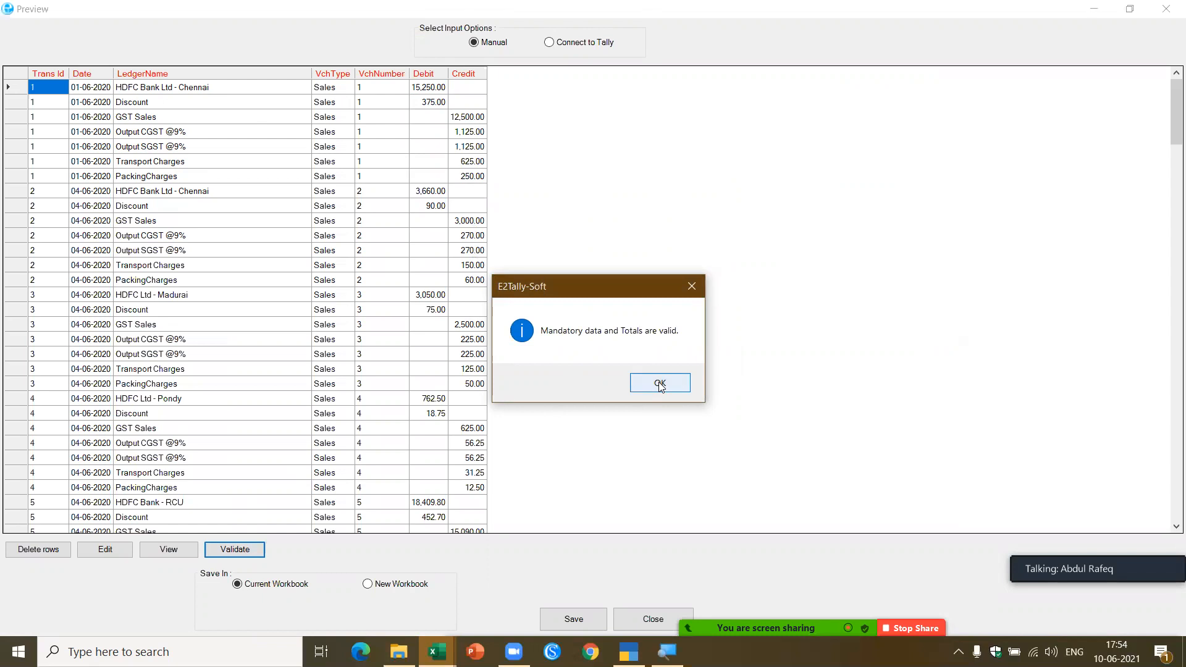
left_click(660, 384)
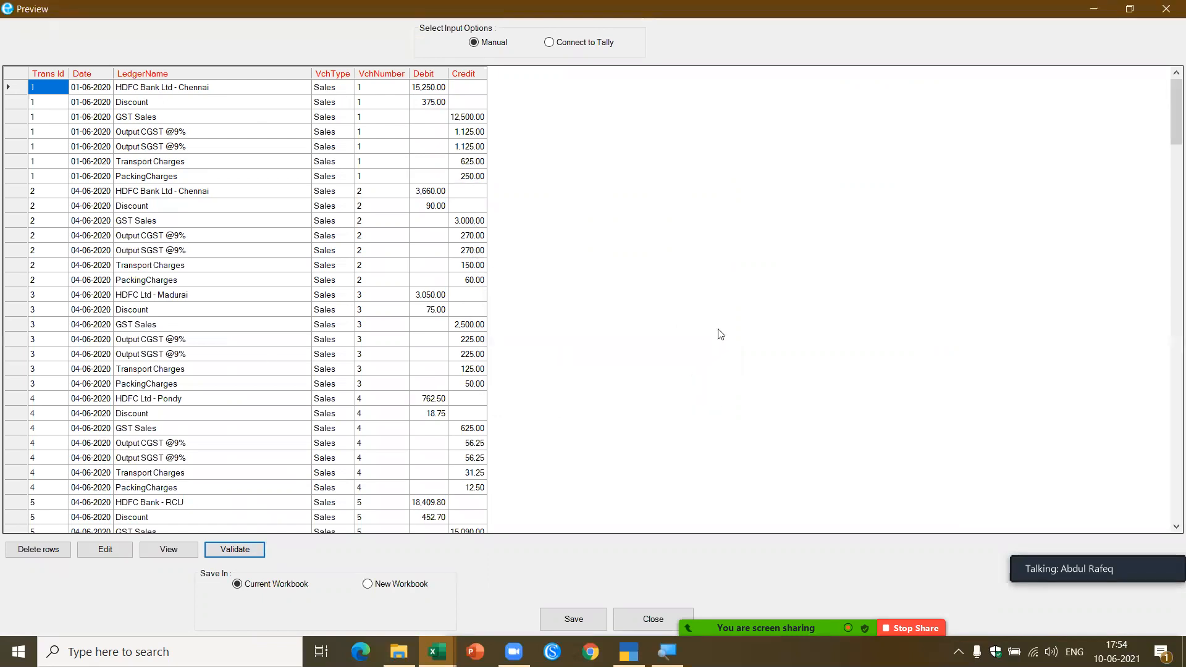
Save the vouchers in the current workbook and open the exported file to check the debit total in its statistics.
left_click(585, 608)
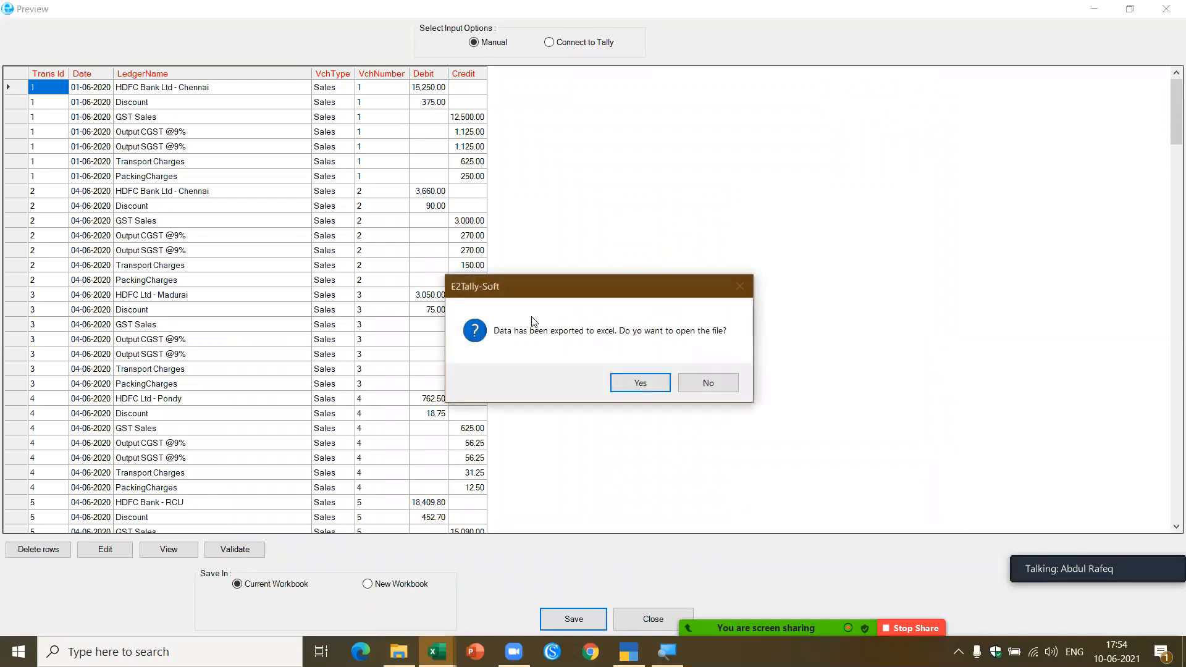
left_click(637, 383)
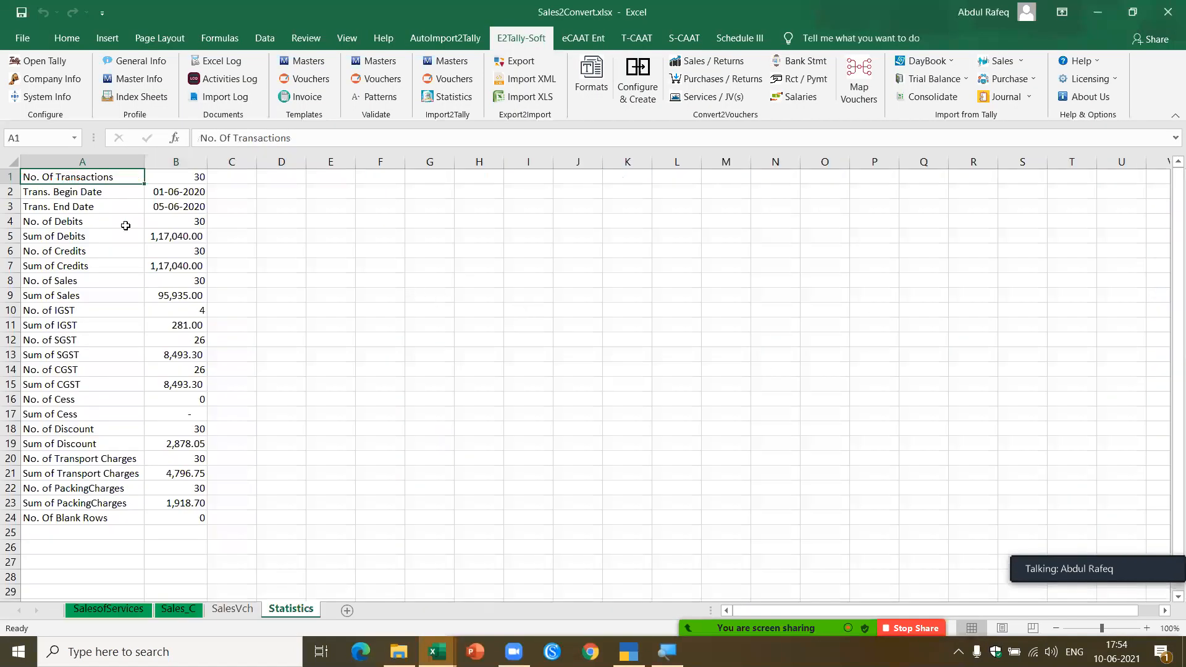
left_click(65, 235)
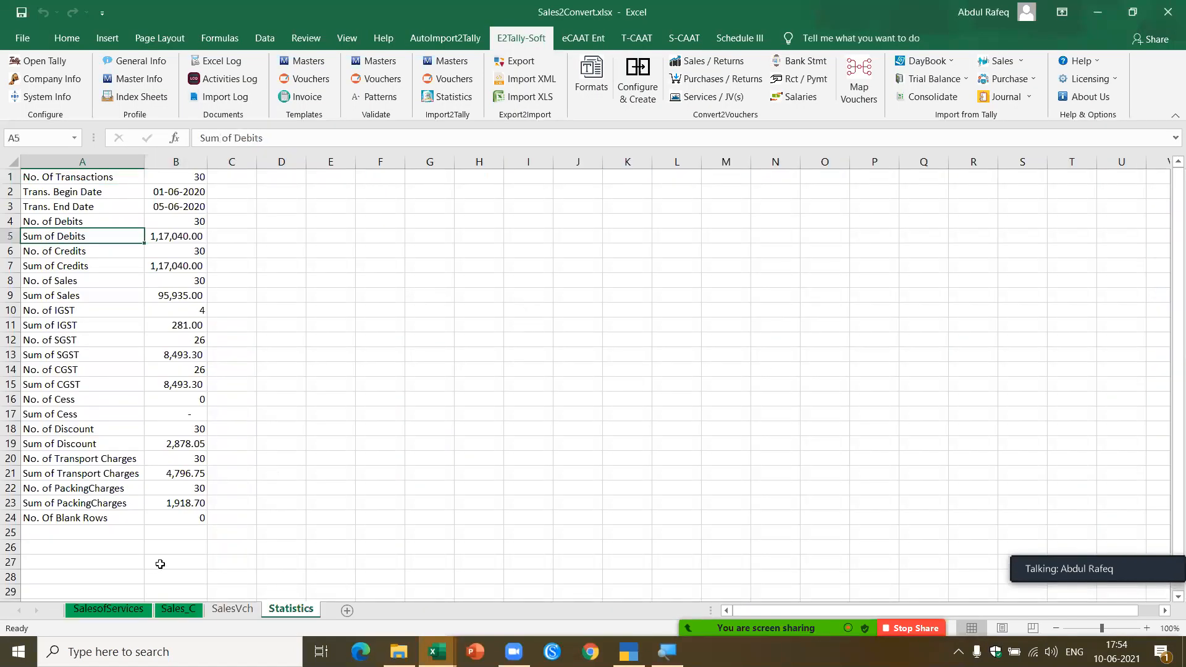
Examine the debit and credit columns and the ledger entries of the first two vouchers on the SalesVch sheet.
left_click(226, 611)
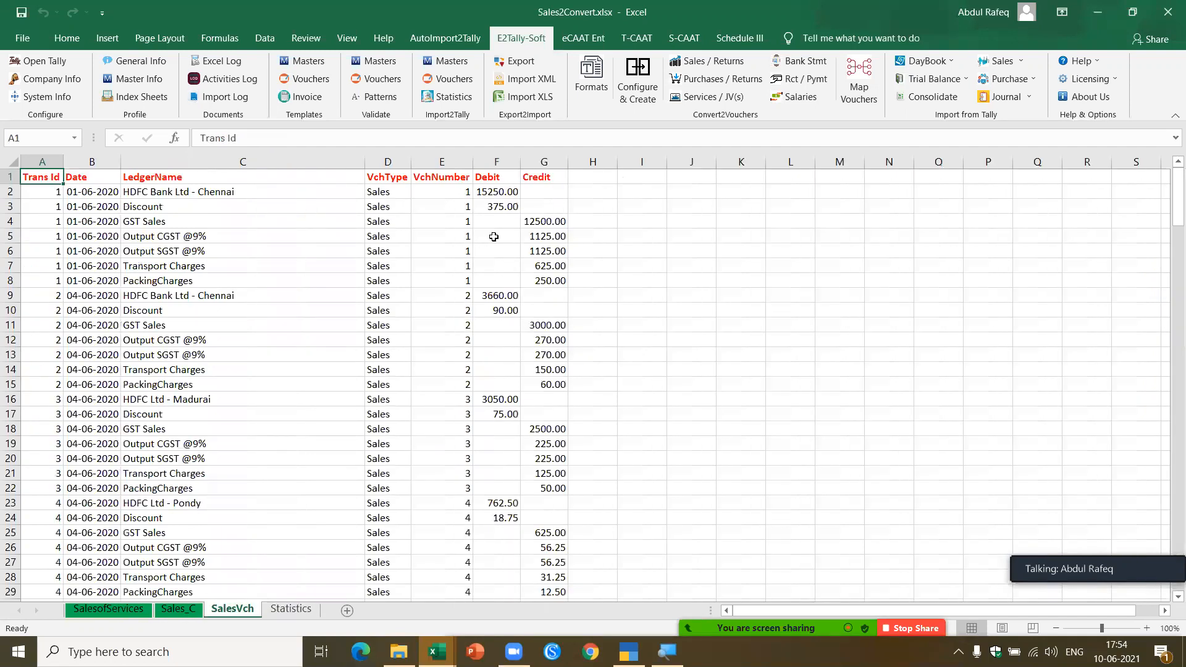
left_click(502, 162)
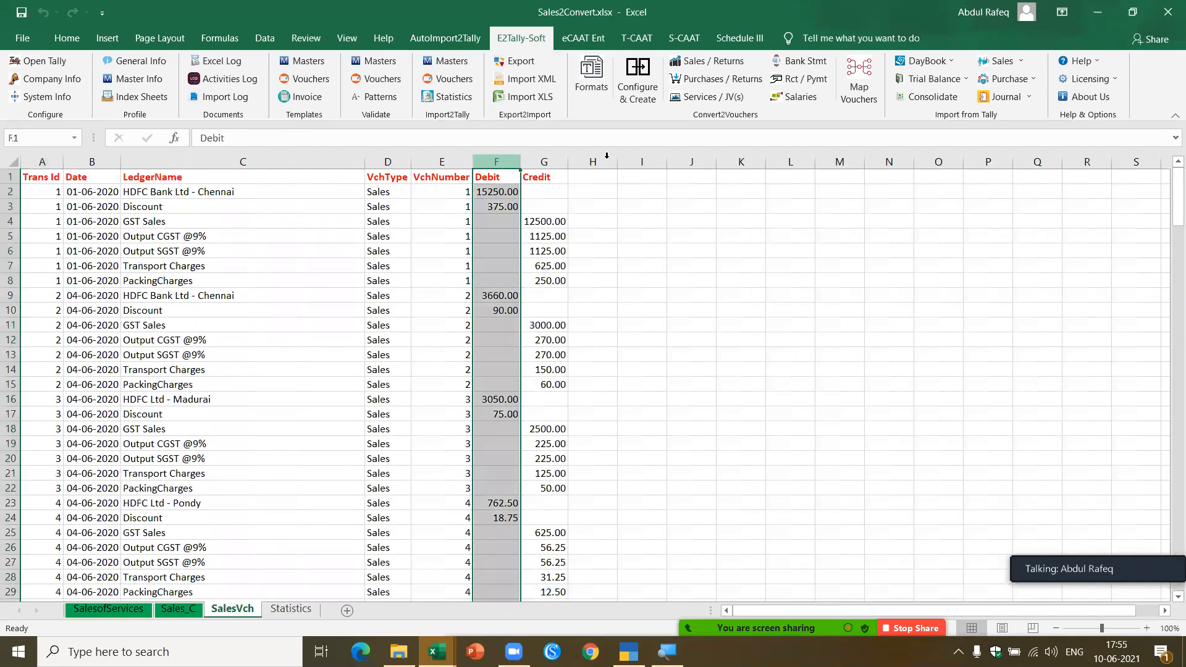
left_click(562, 160)
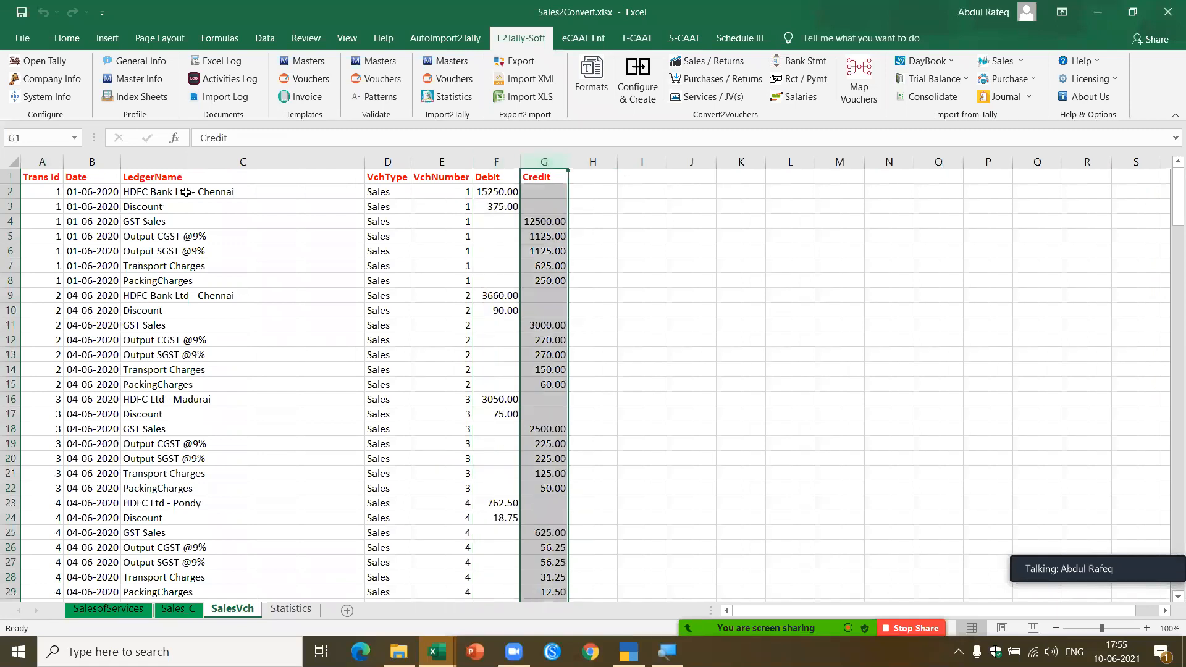
left_click(186, 192)
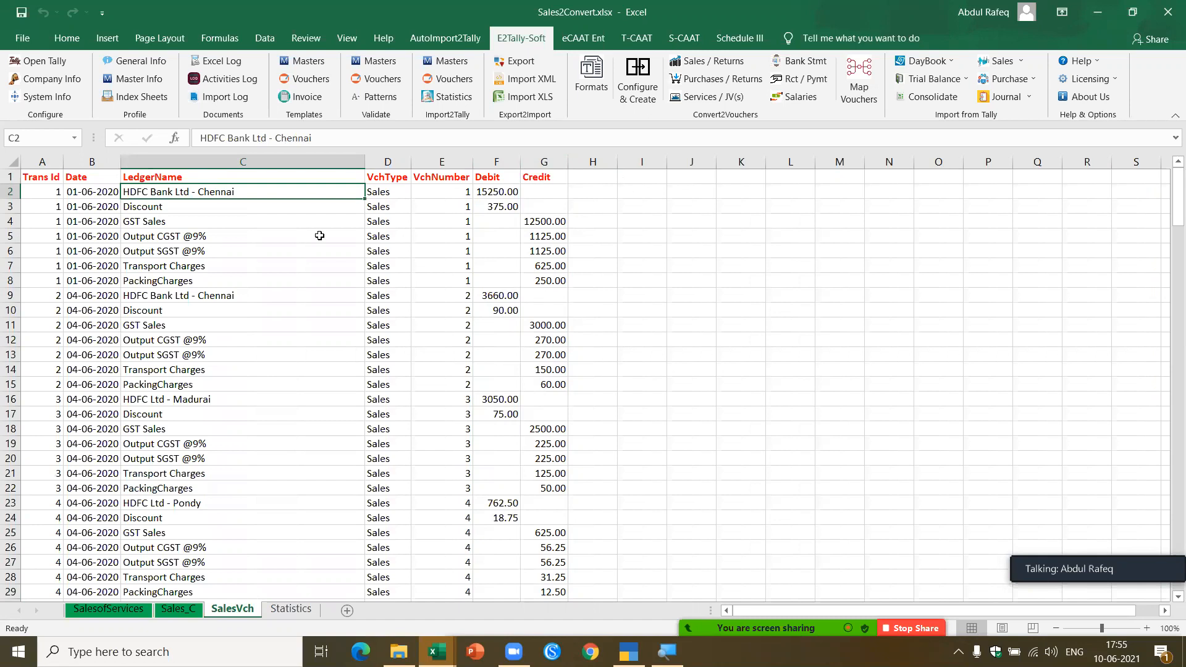
left_click(185, 285)
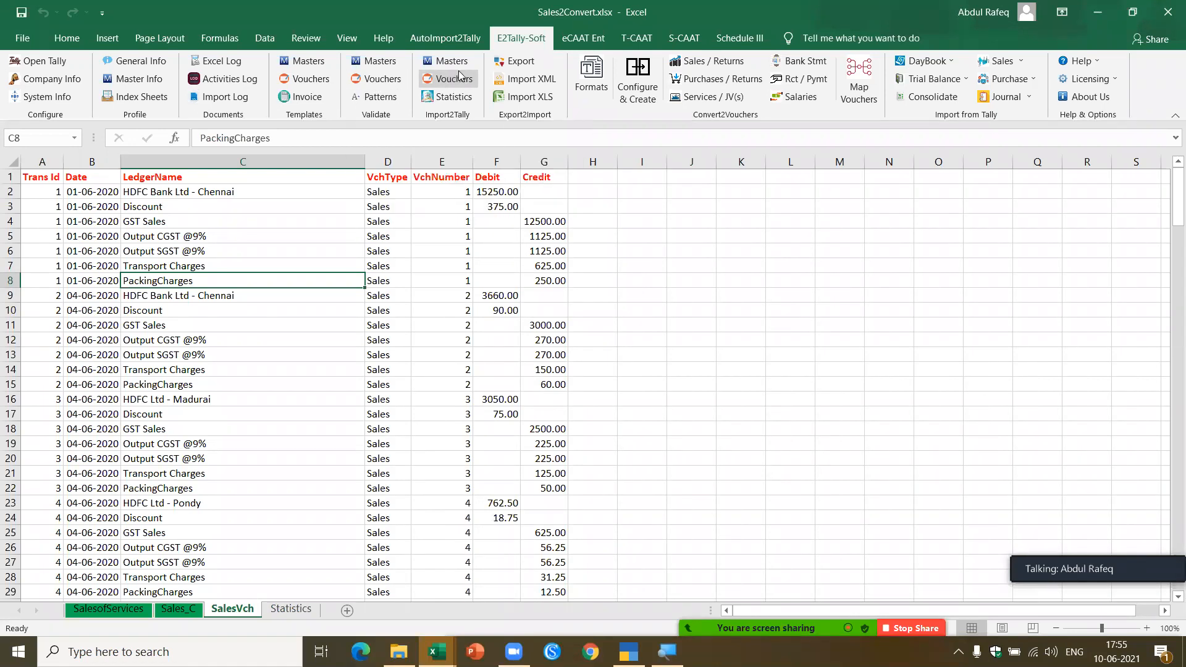
left_click(247, 382)
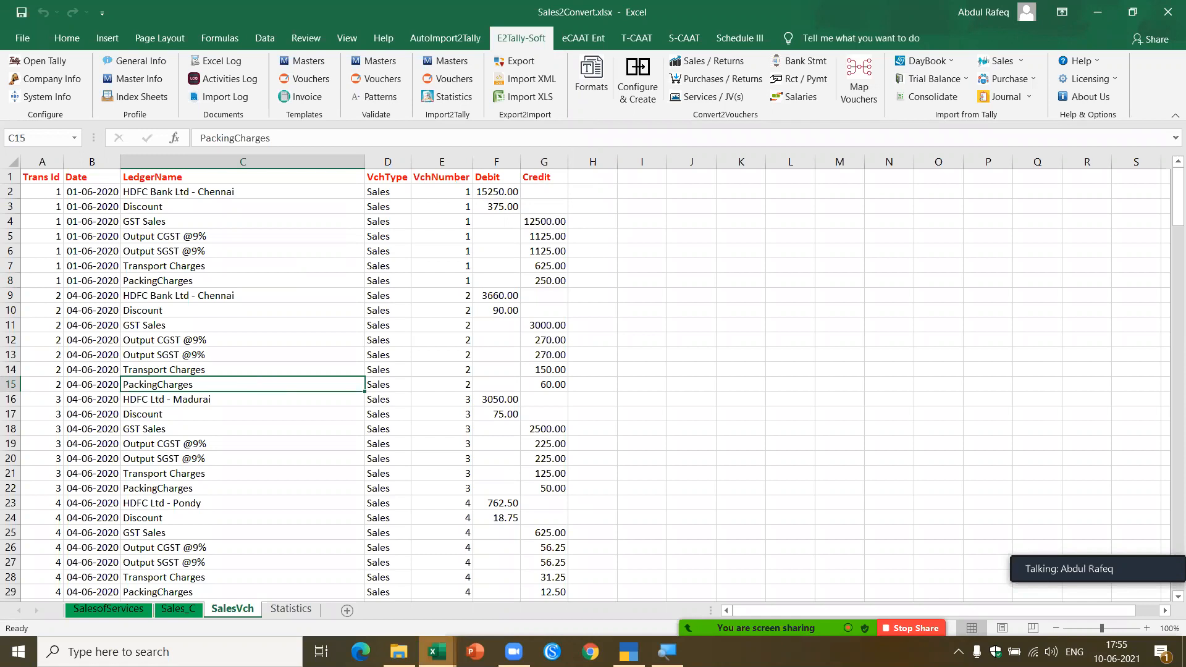
Open Receipts.xlsx from the WebinarDocsJune2021 folder and enable editing.
mouse_move(437, 652)
left_click(399, 652)
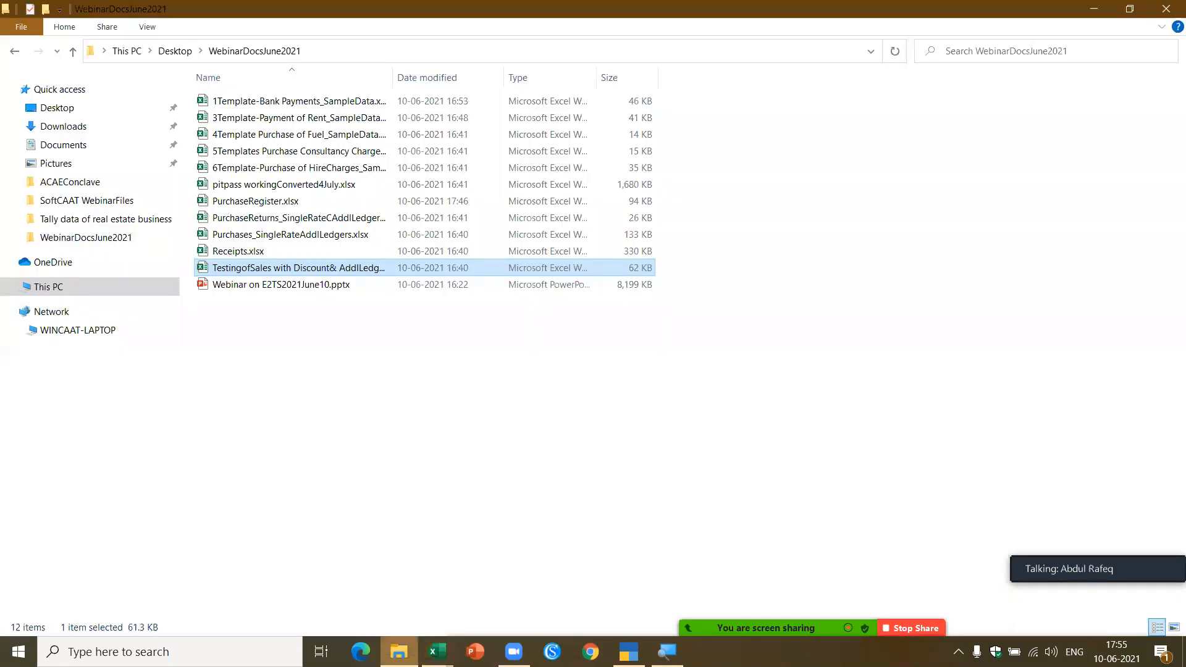
double_click(259, 253)
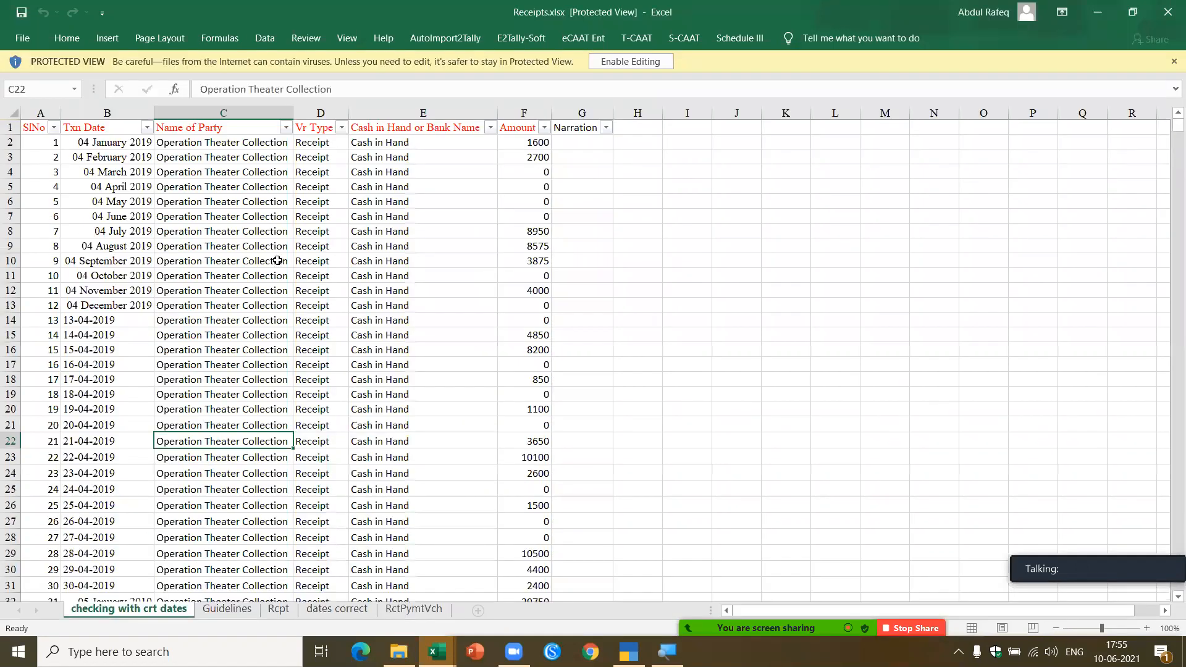
left_click(613, 65)
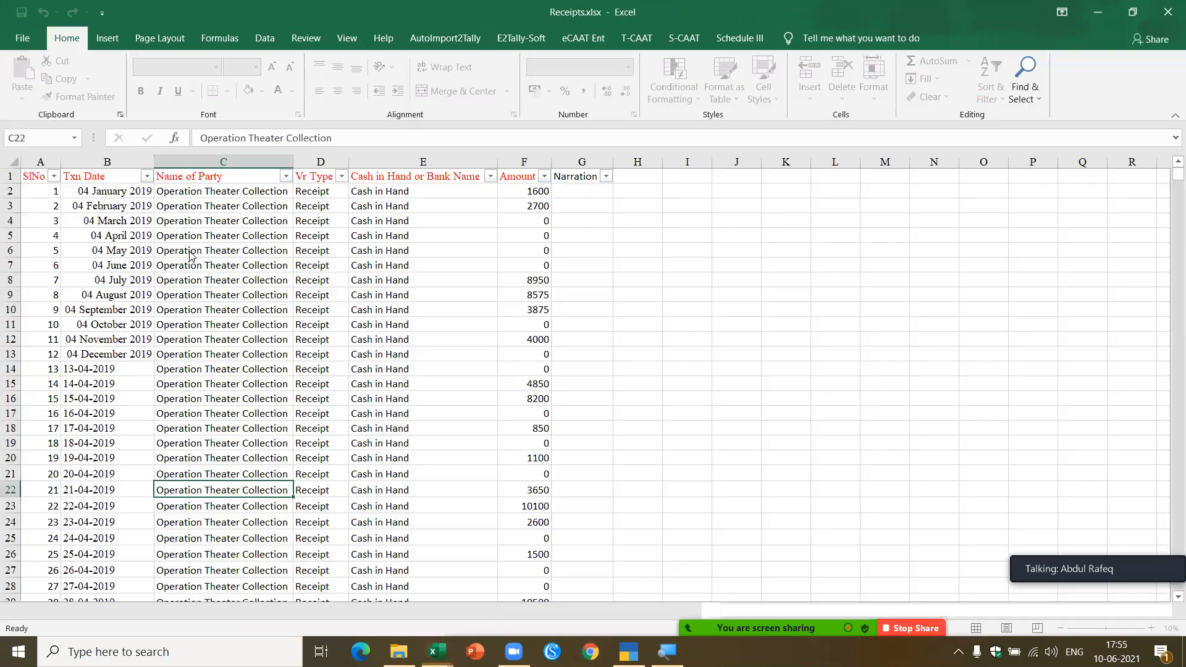
Check the filter values of the Txn Date column and set the first transaction's date to 1 April 2019.
left_click(148, 177)
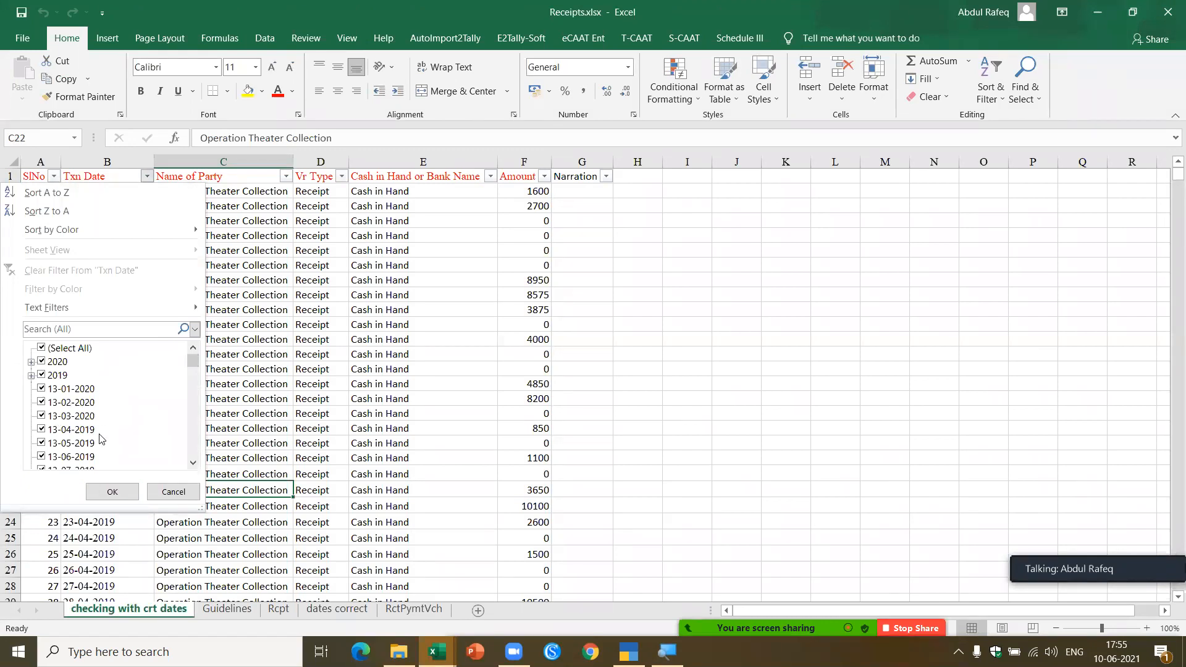
left_click(169, 490)
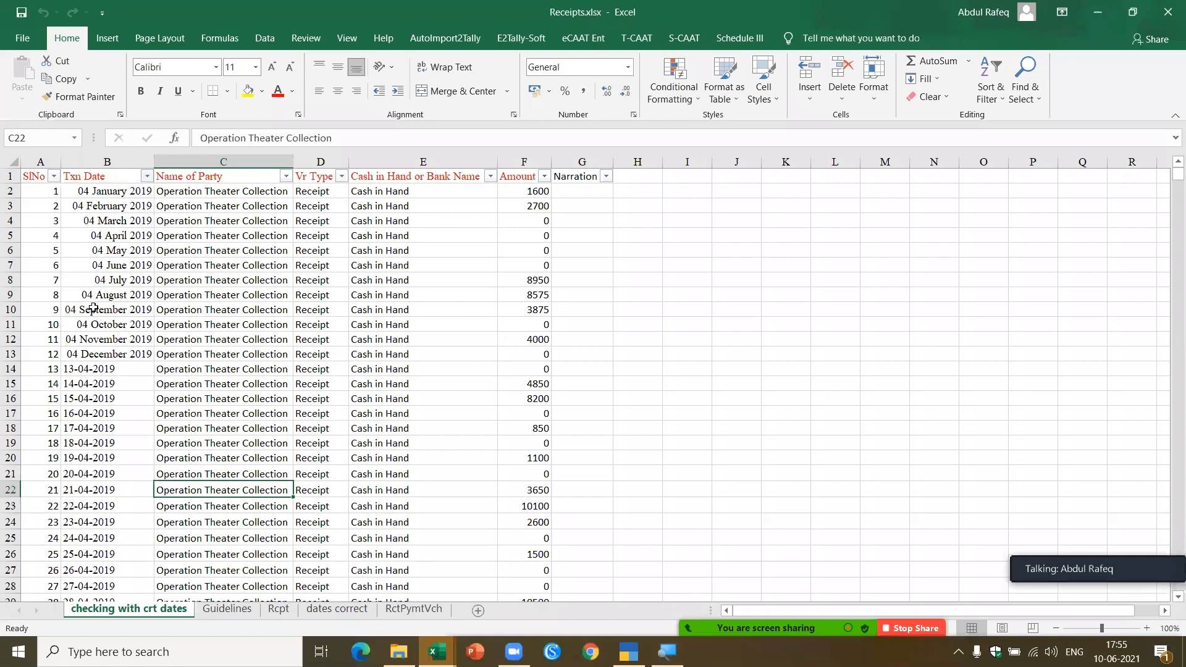
left_click(124, 192)
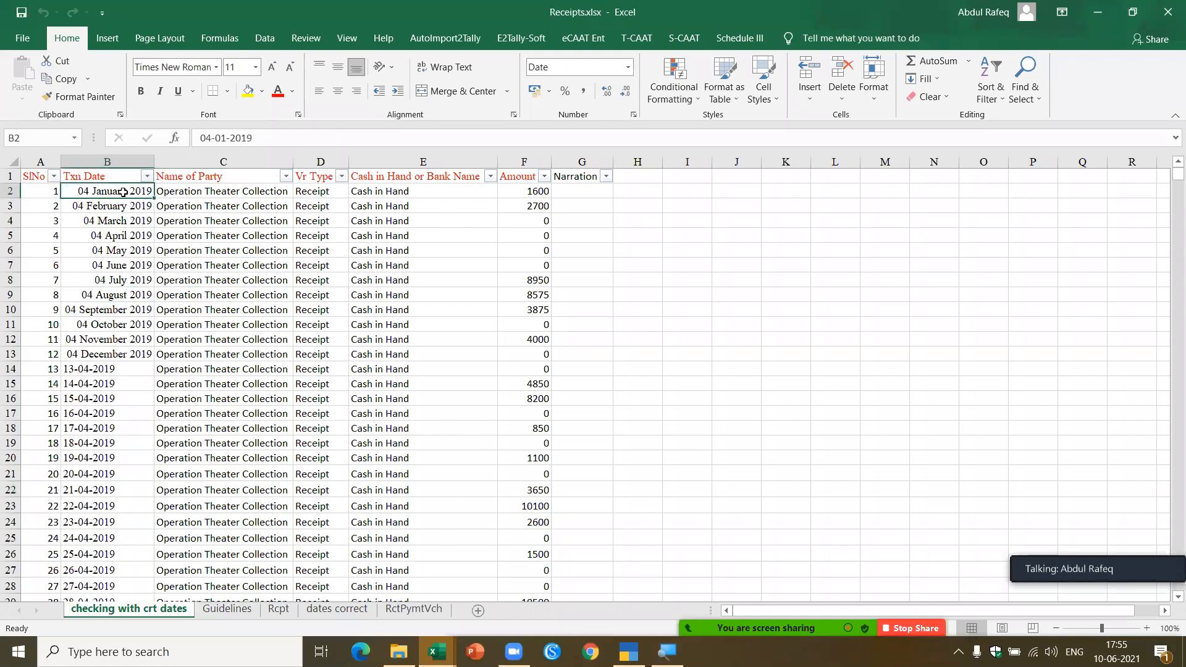
type("1apr2019")
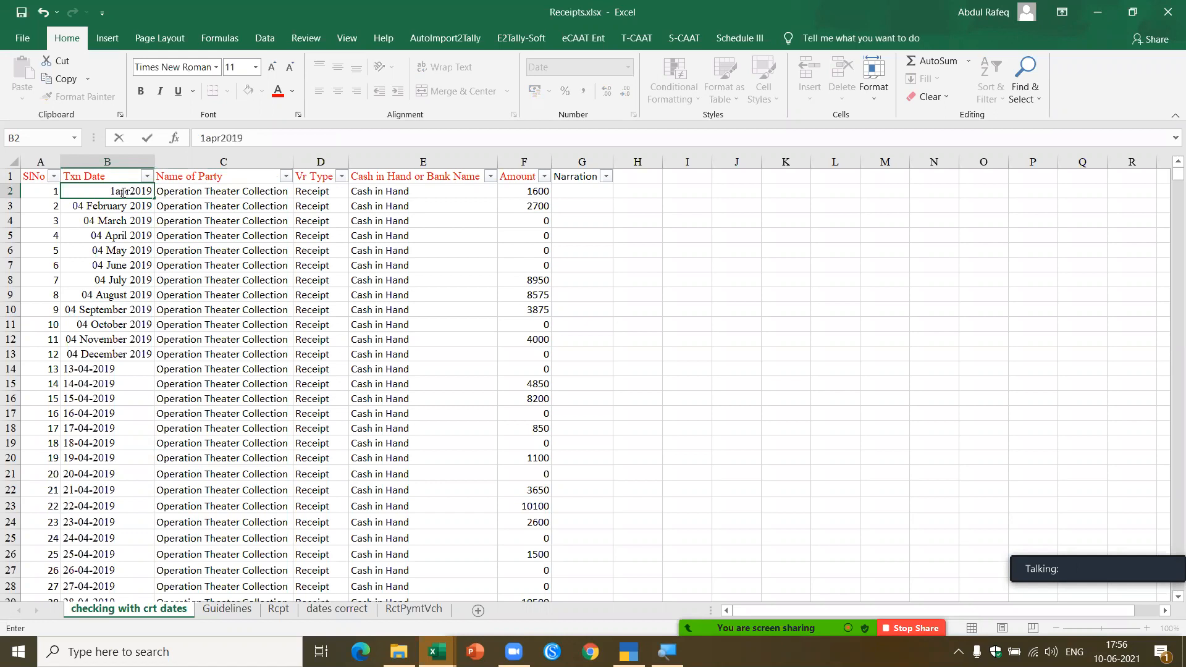
key("Return")
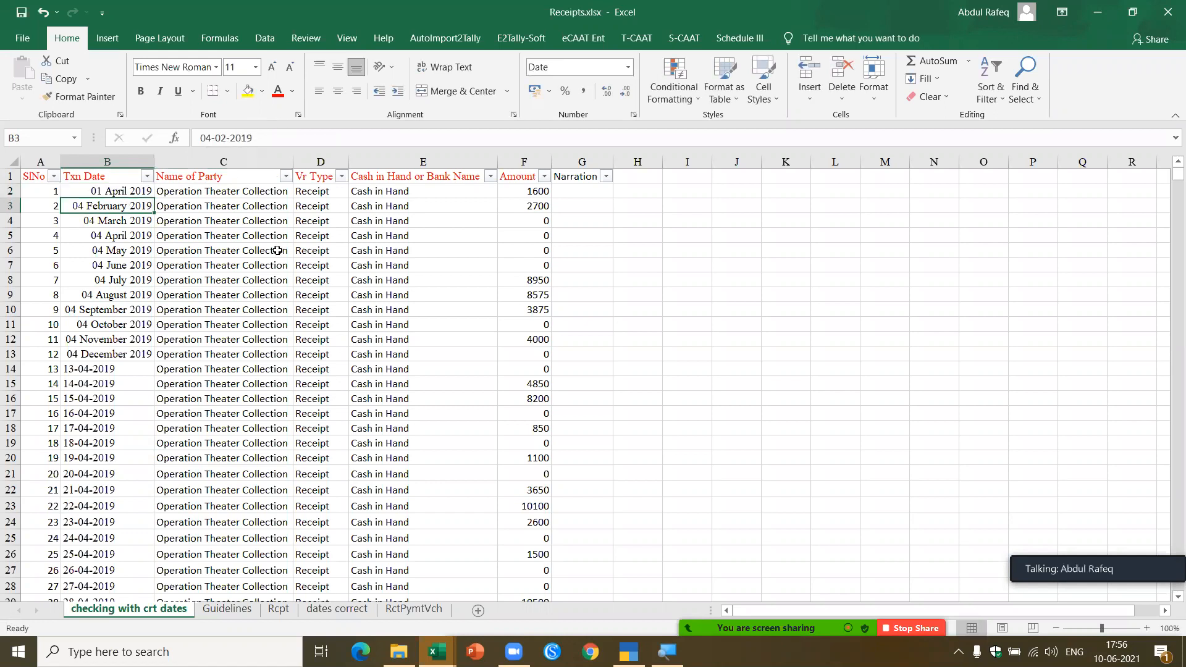
Set the Txn Date of the second and third transactions to 2 April 2019 and 3 April 2019.
type("2f")
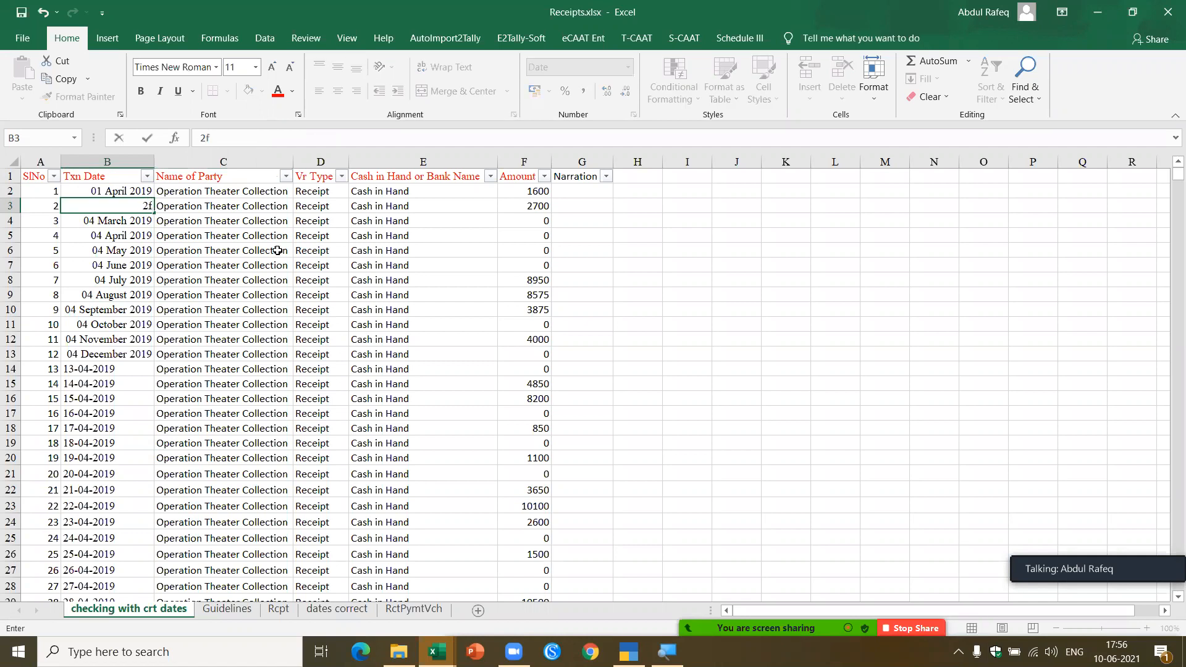
key("Escape")
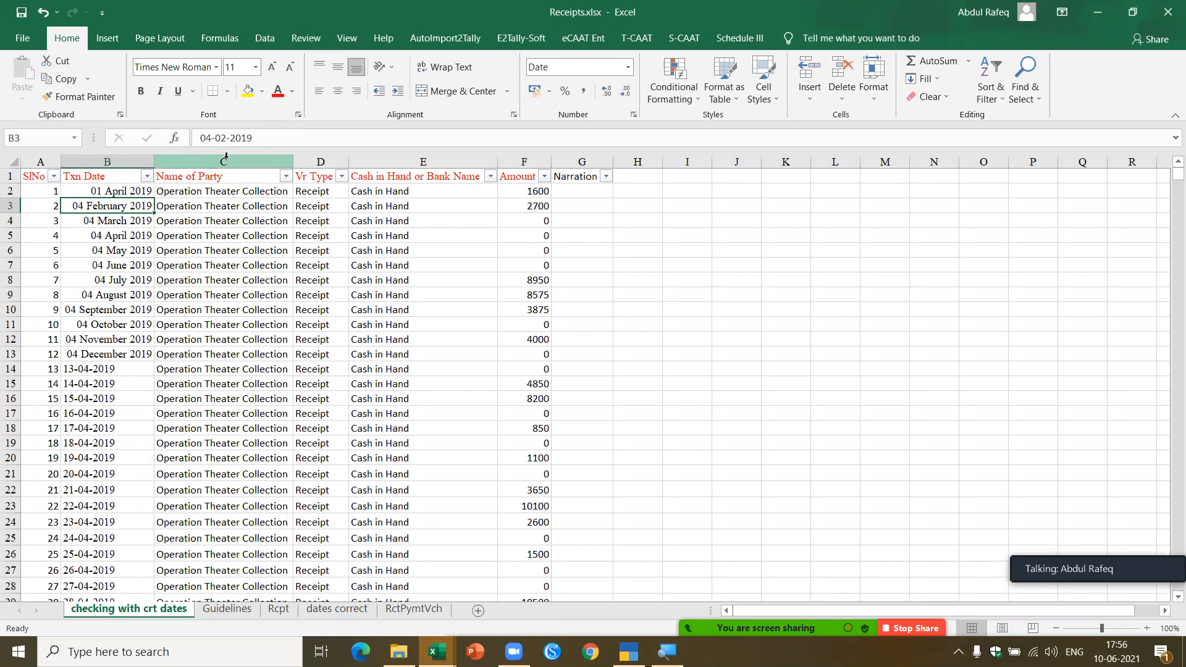
type("2apr1")
key("Return")
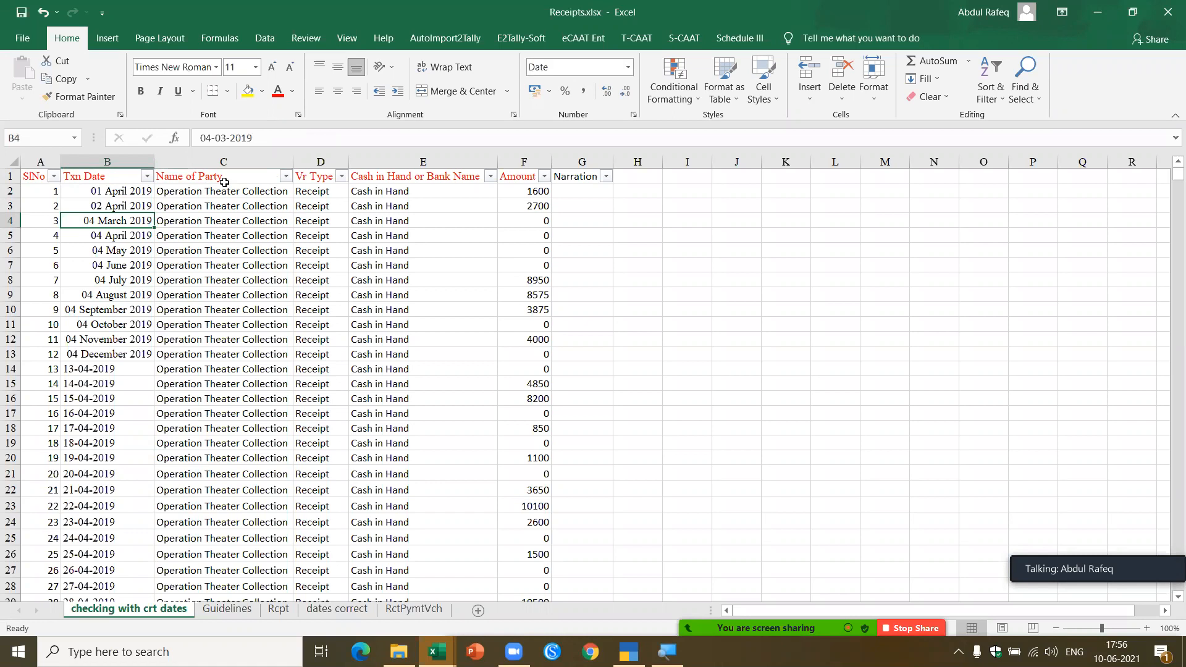
type("3apr2019")
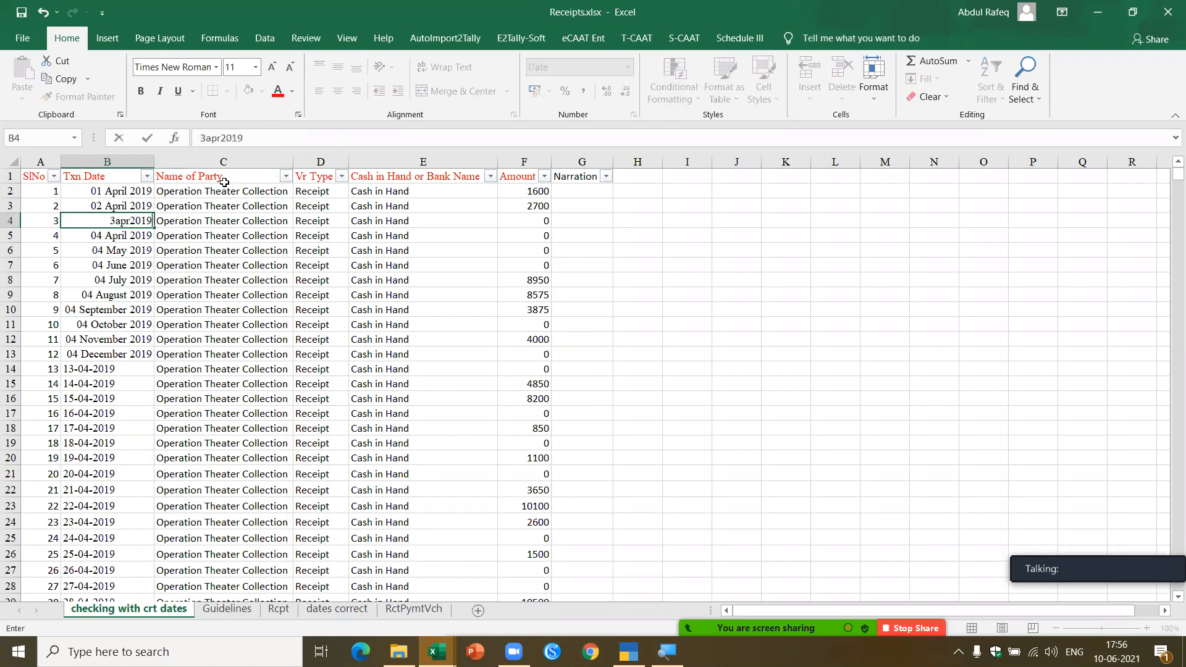
key("Return")
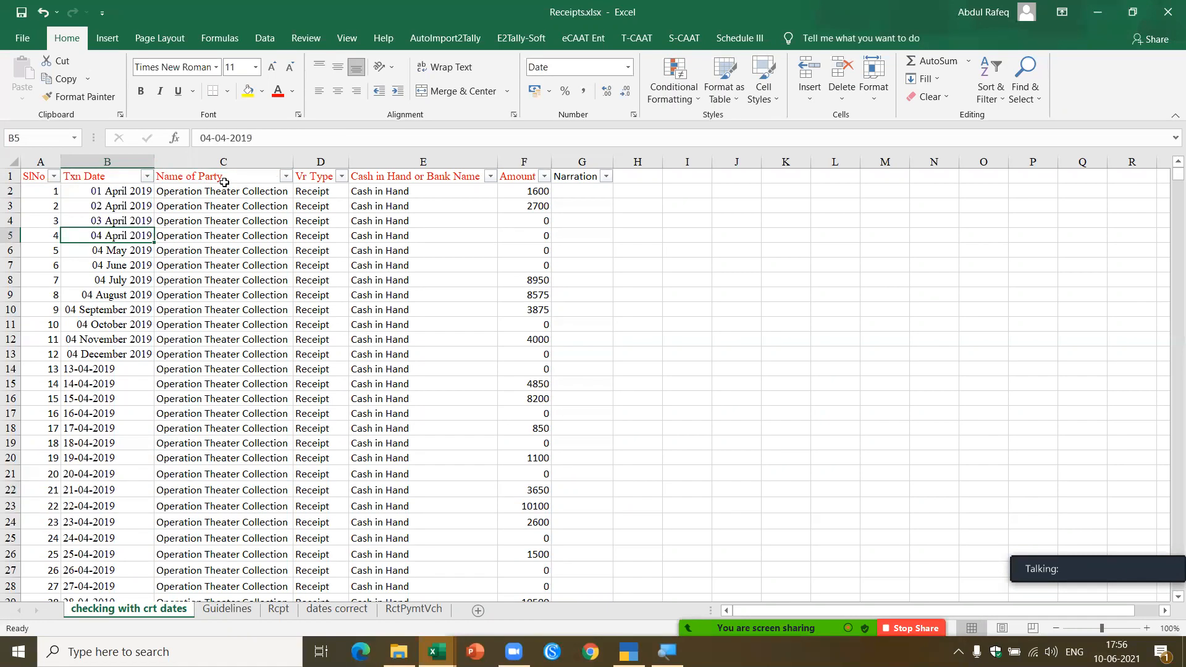
Set the Txn Date of transactions 7 and 8 to 7 April 2019 and 8 April 2019.
key("Down")
key("Down")
key("Down")
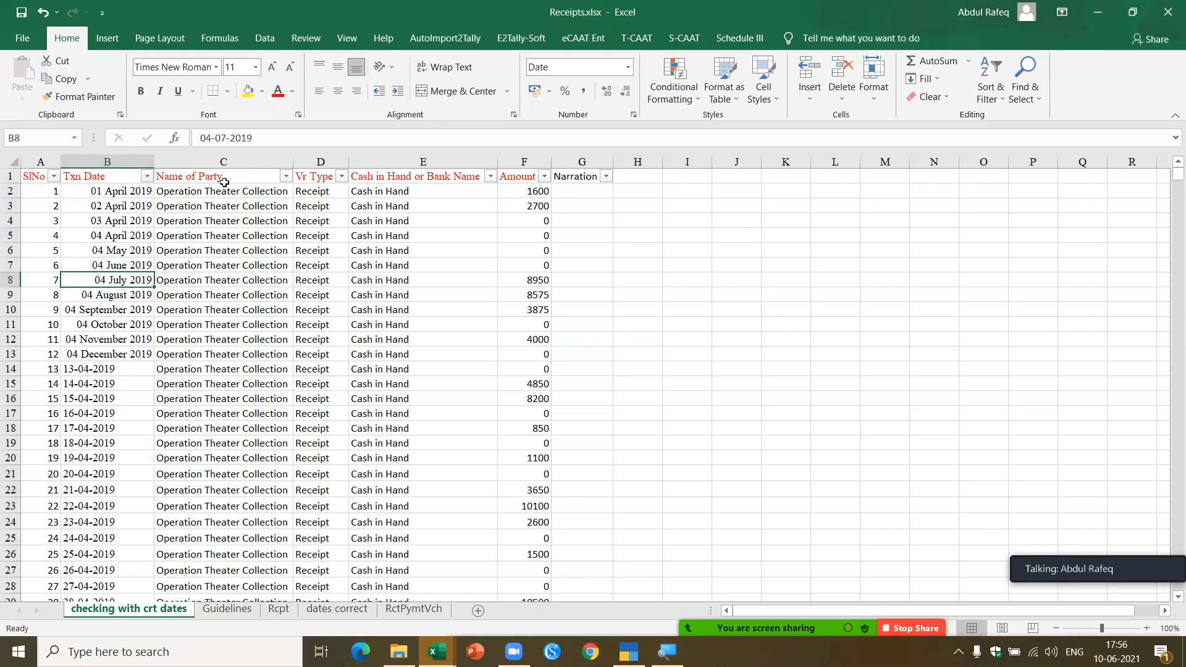
type("7a[")
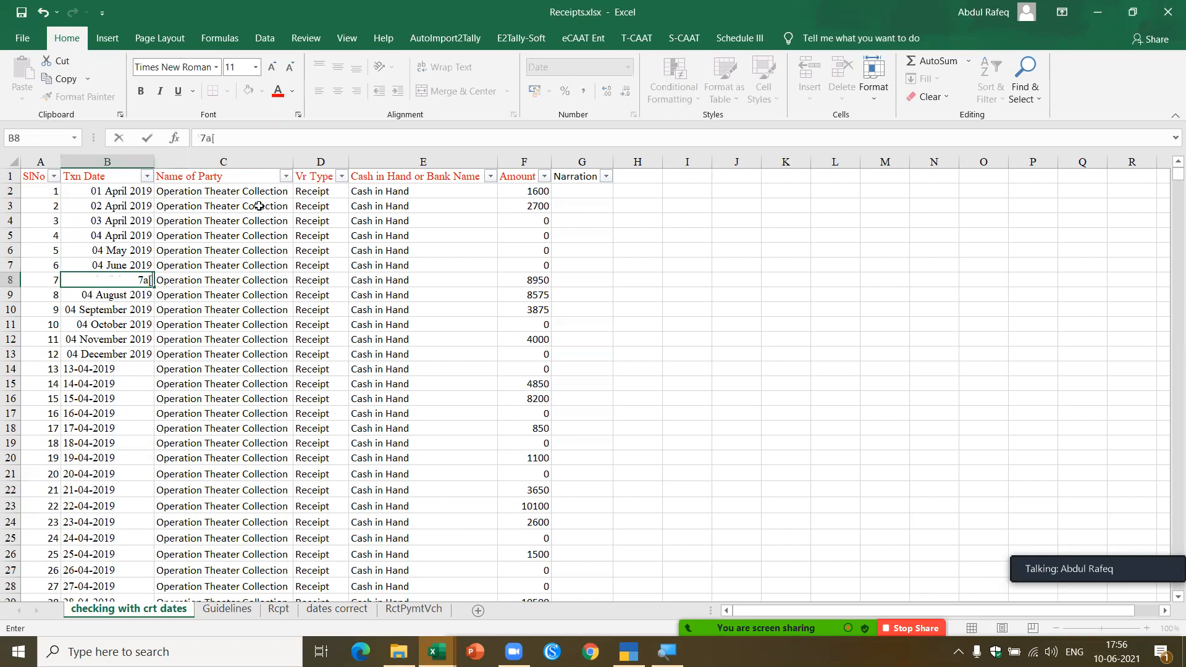
key("BackSpace")
type("pr19")
key("Return")
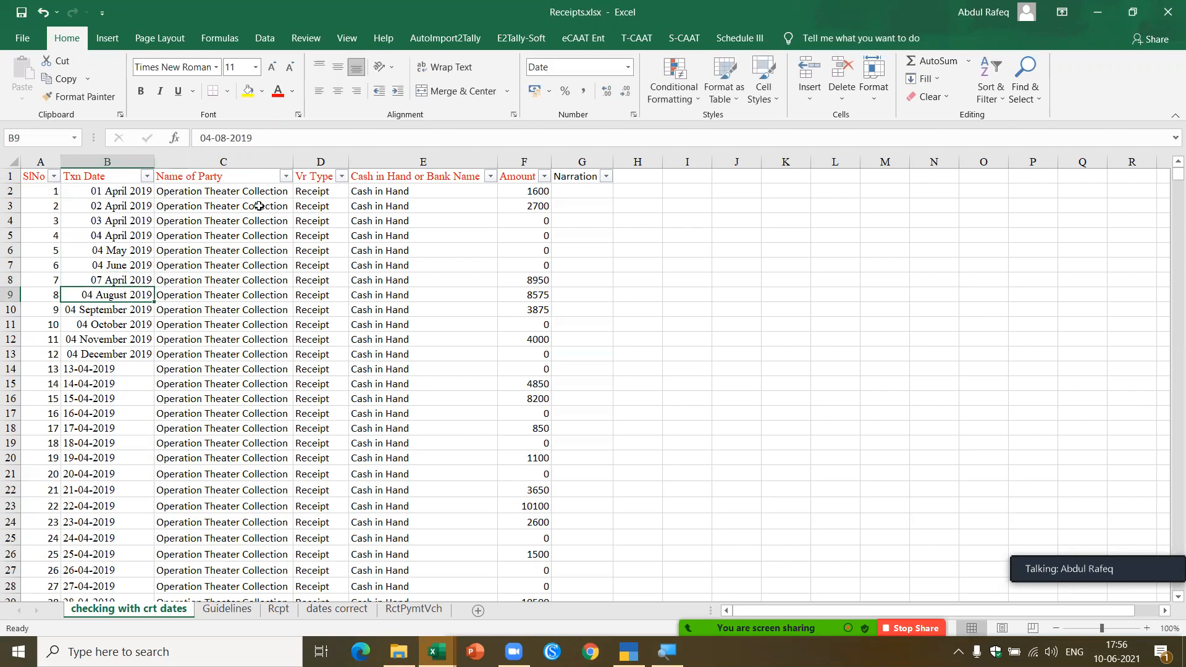
type("8apr19")
key("Return")
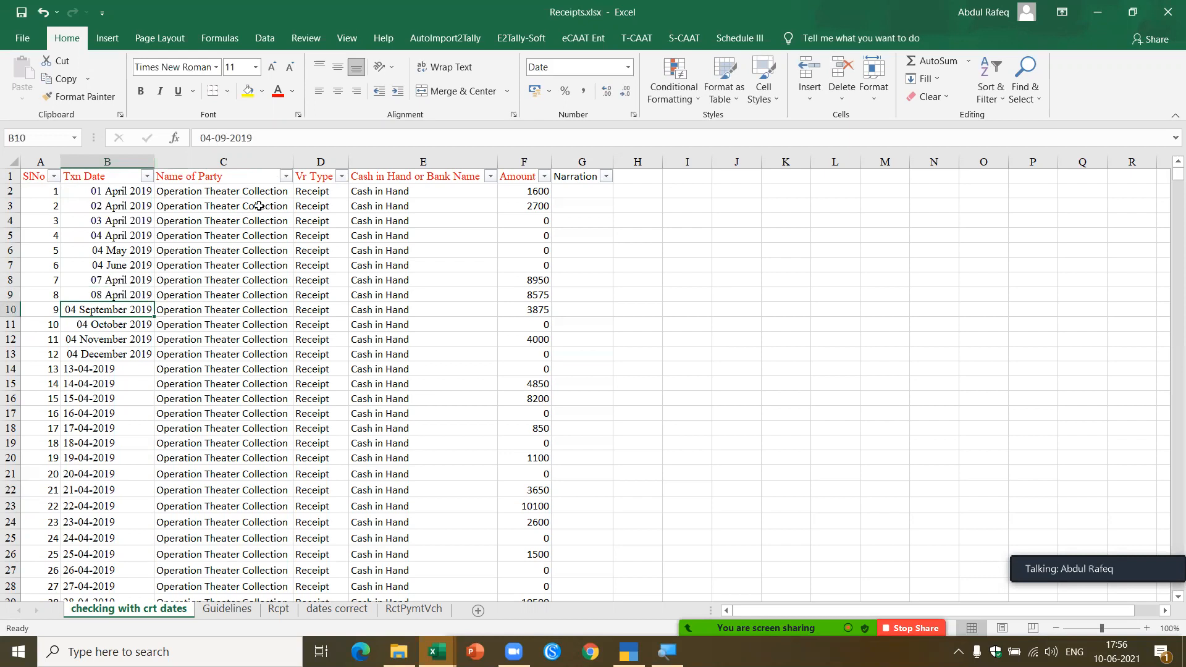
Set the Txn Dates of transactions 9 to 12 to 9, 10, 11 and 12 April 2019 respectively.
type("9a")
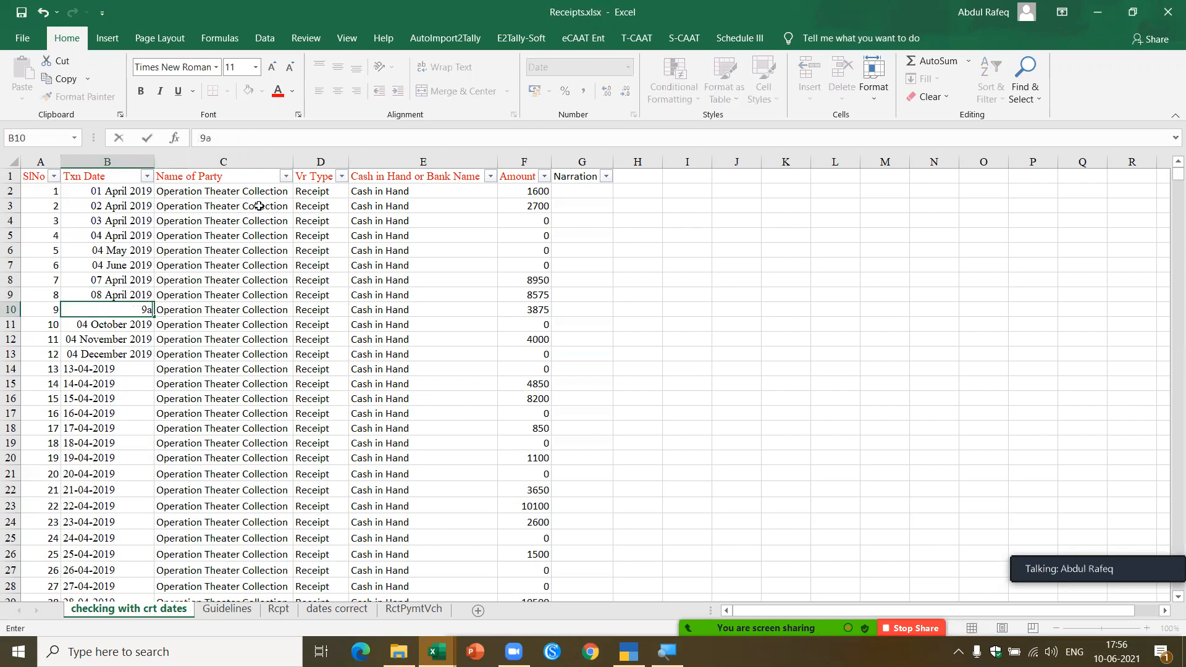
type("pril 2019")
key("Return")
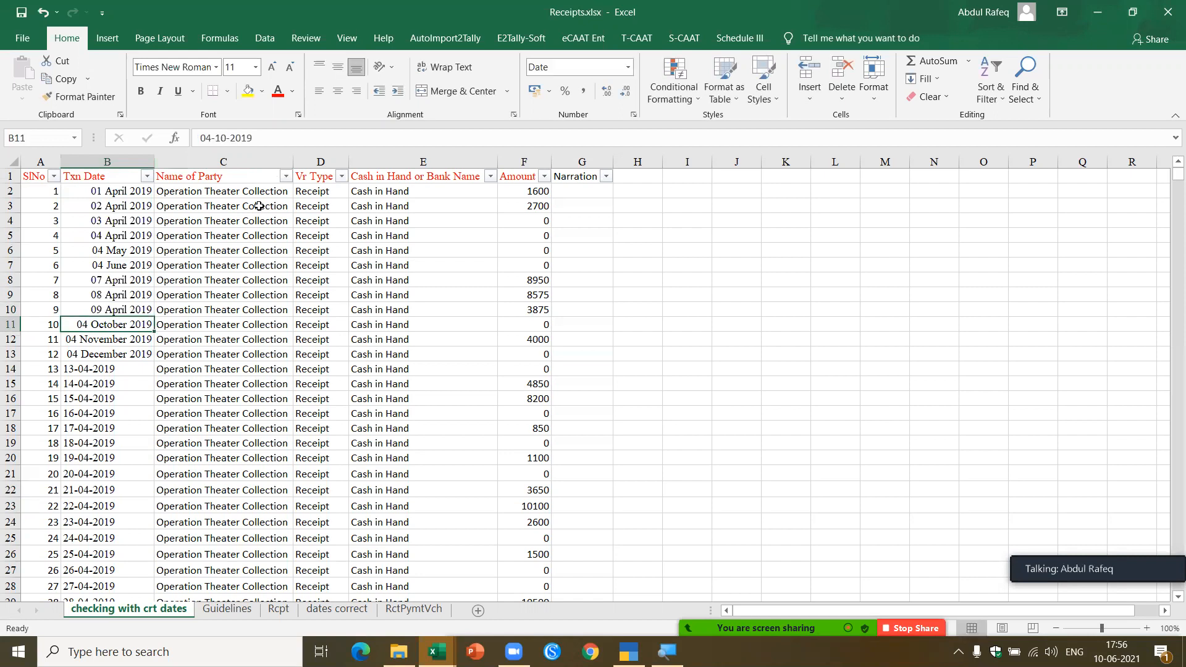
type("10april")
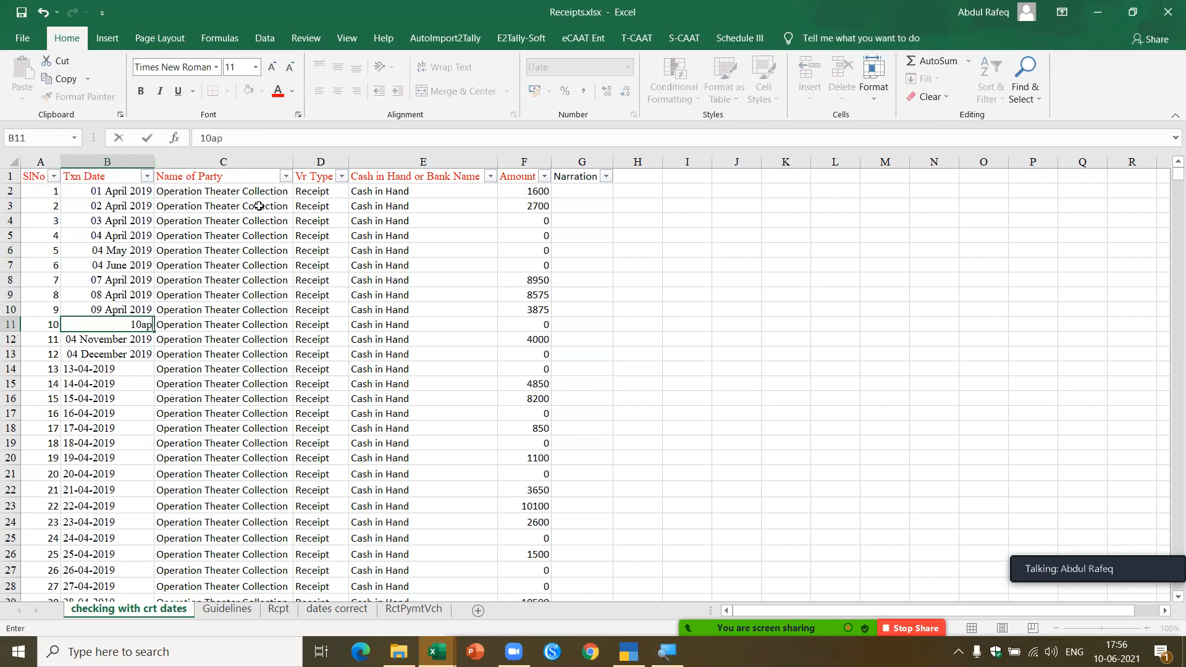
key("Return")
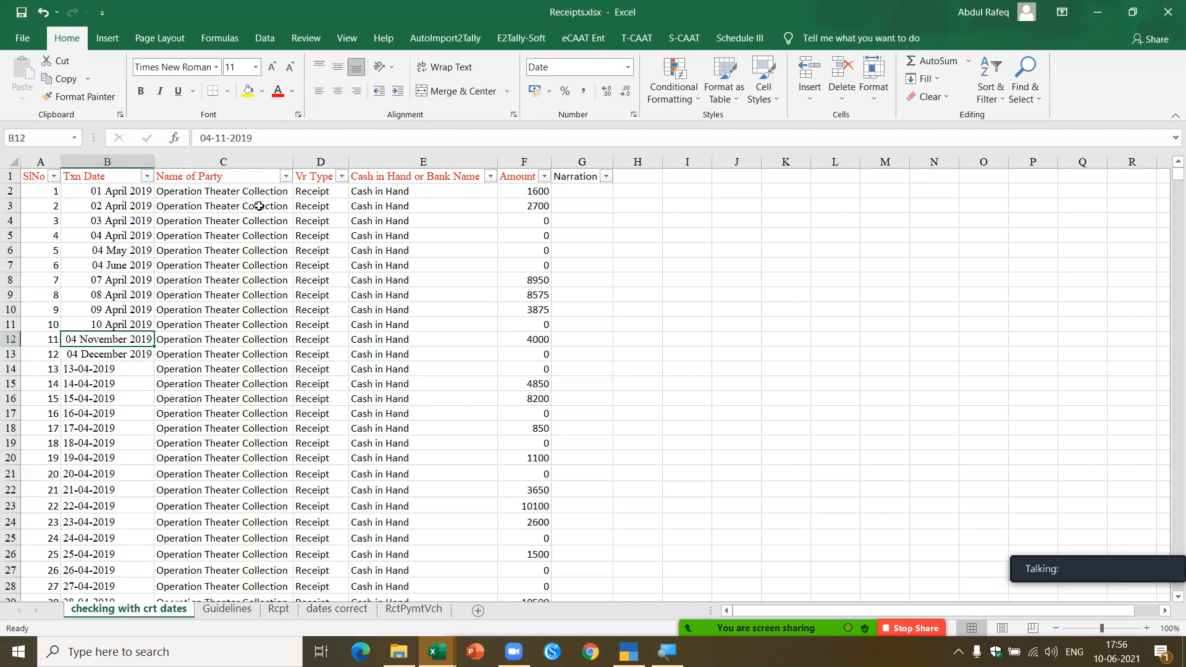
type("11apr")
type("il")
key("Return")
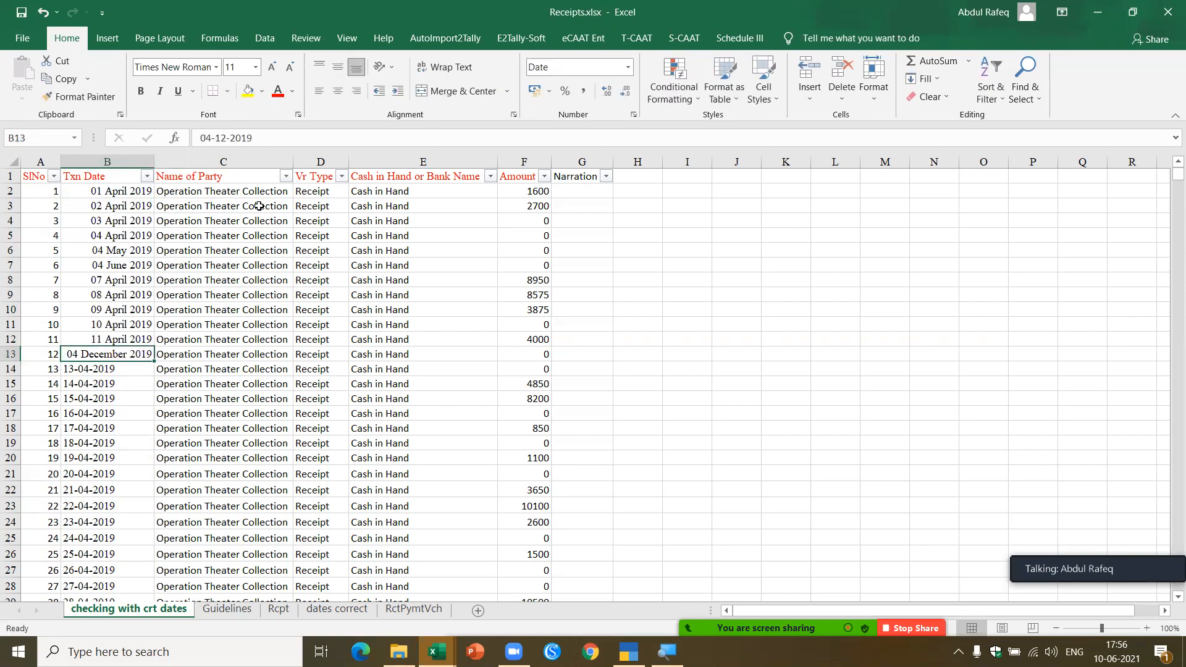
type("12april")
key("Return")
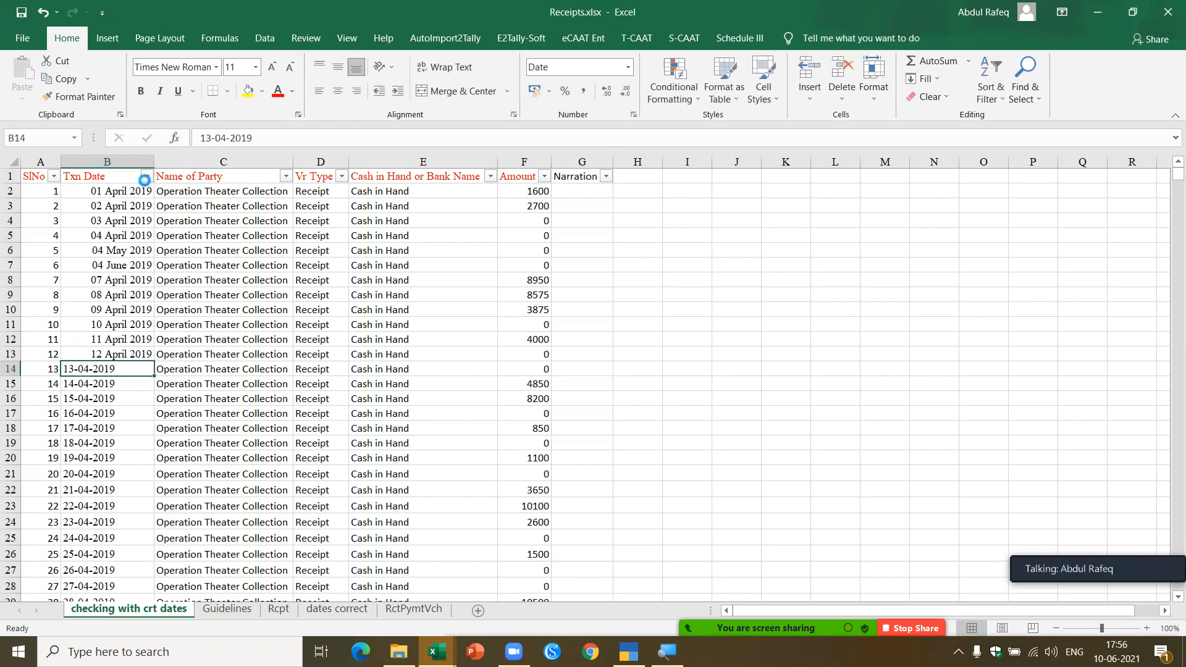
Check the Txn Date filter values and try to replace the hyphens with slashes in that column.
left_click(147, 176)
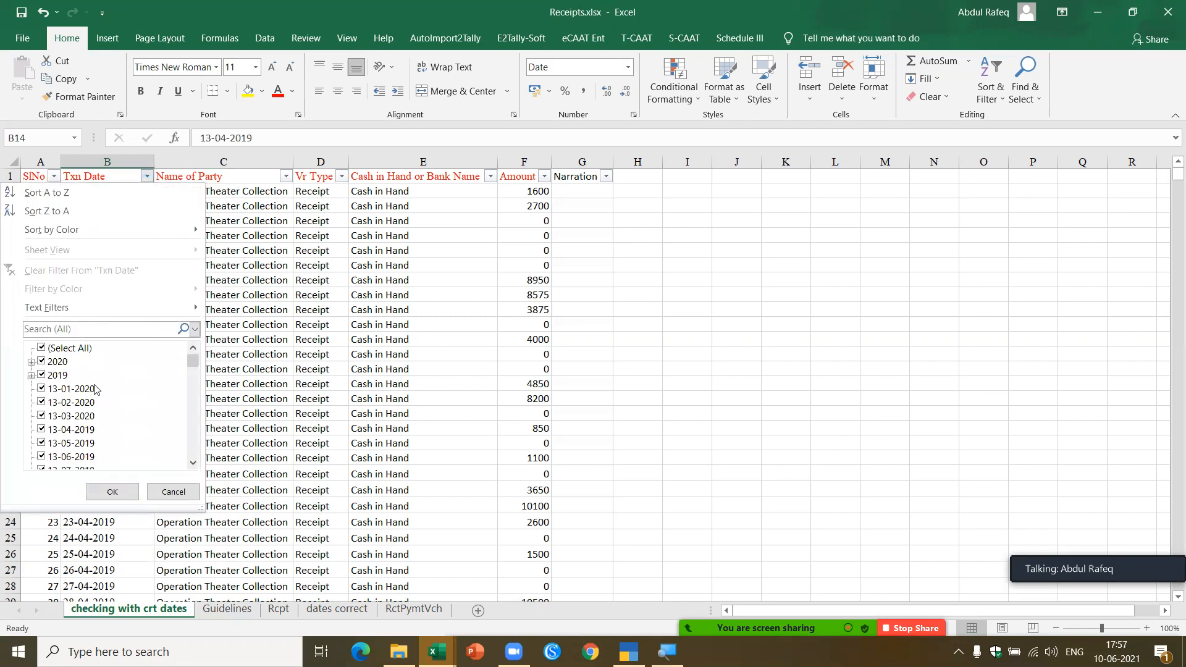
key("Escape")
left_click(104, 155)
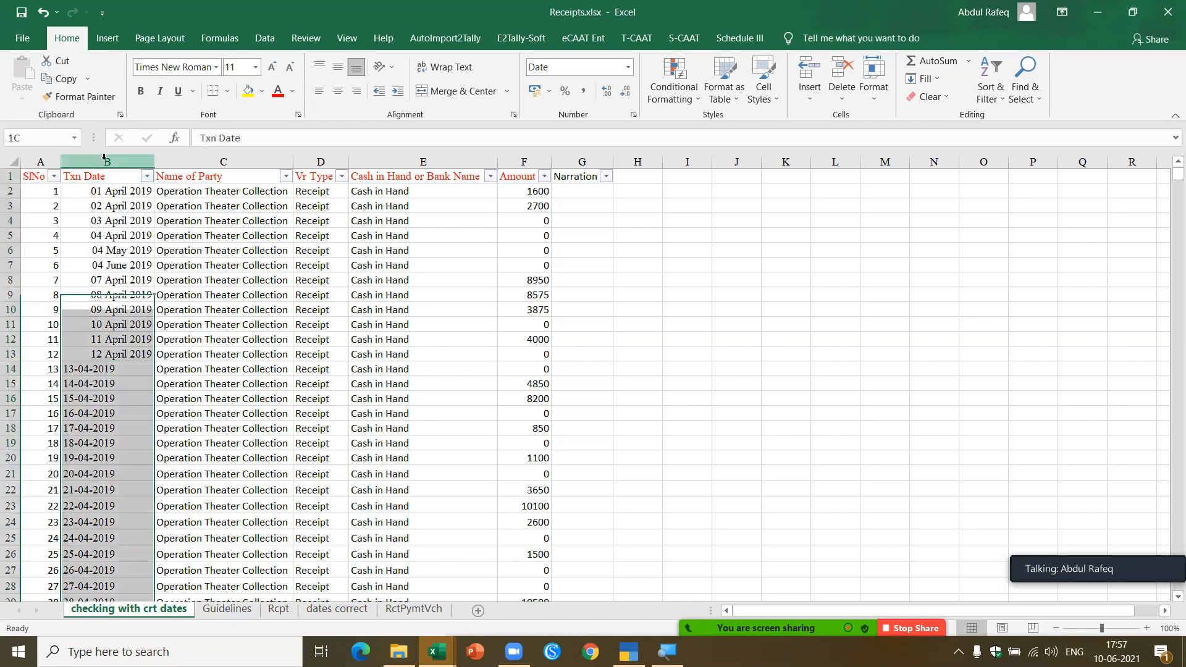
key("ctrl+f")
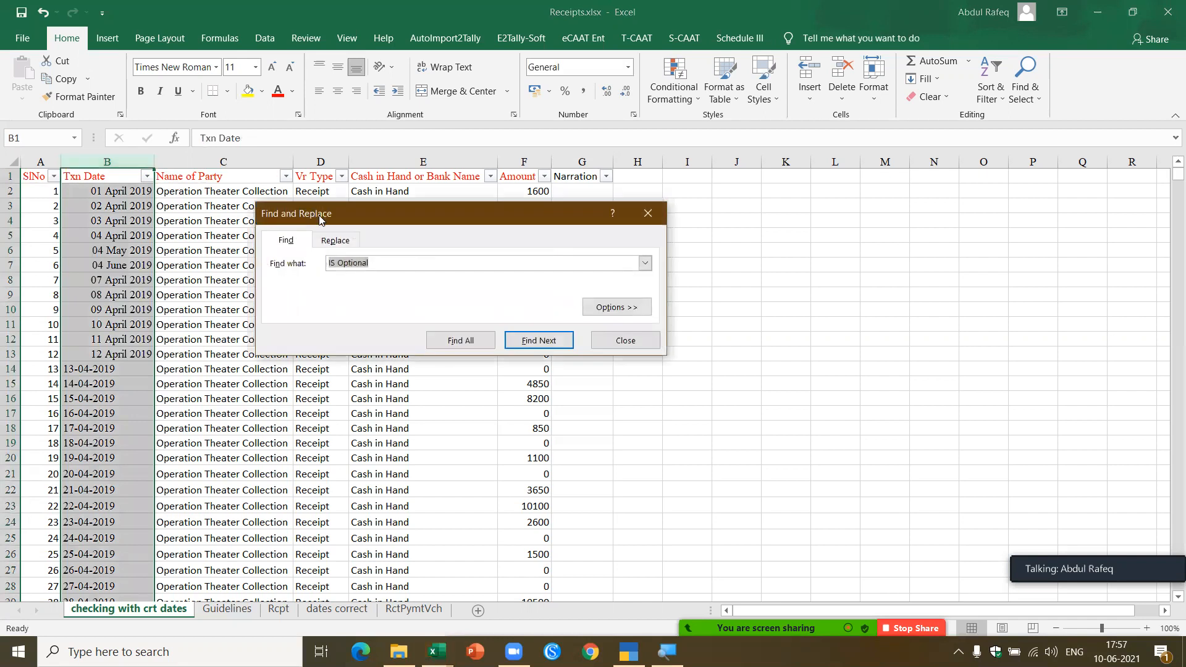
type("-")
left_click(334, 242)
type("/")
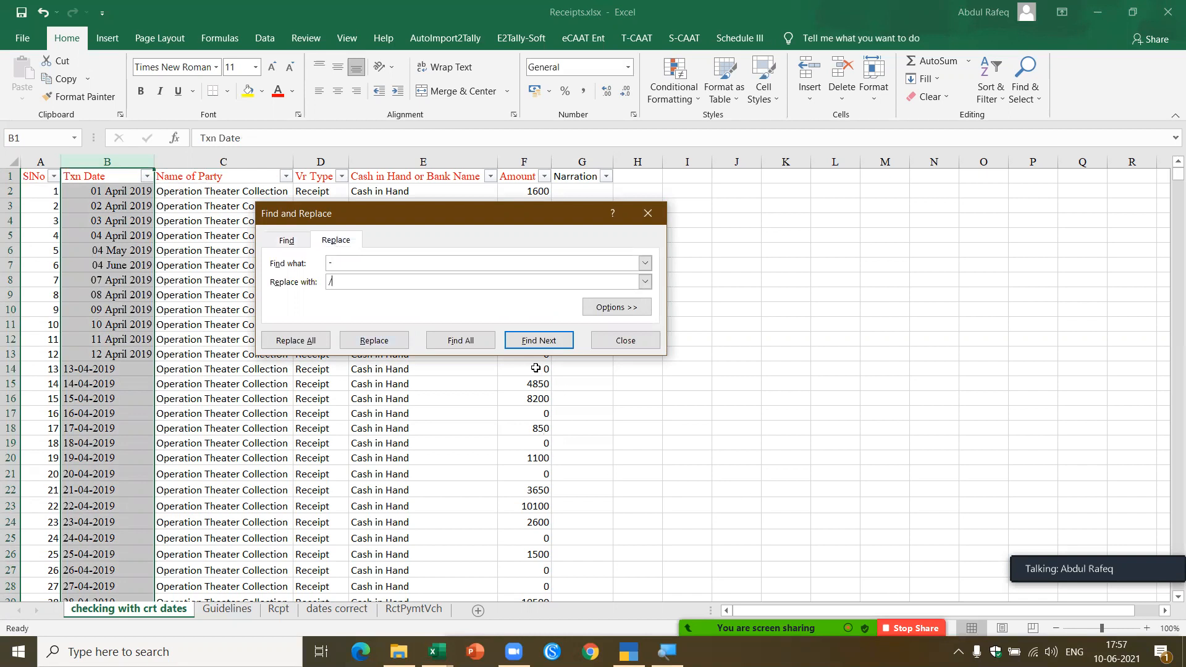
left_click(399, 340)
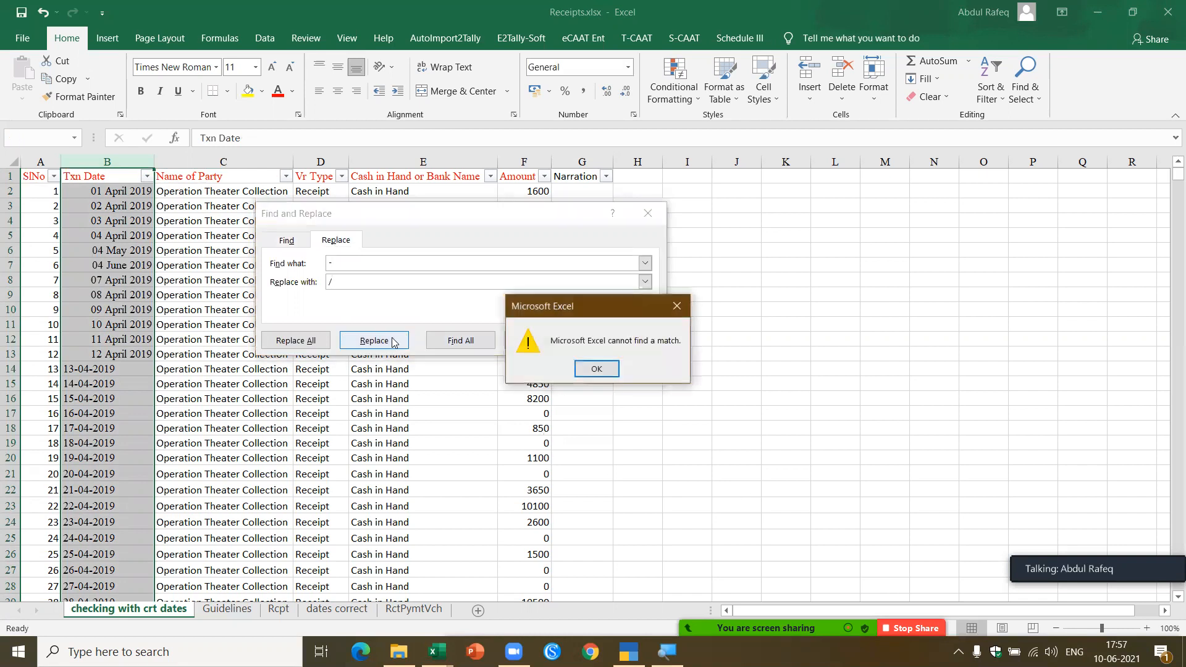
left_click(597, 370)
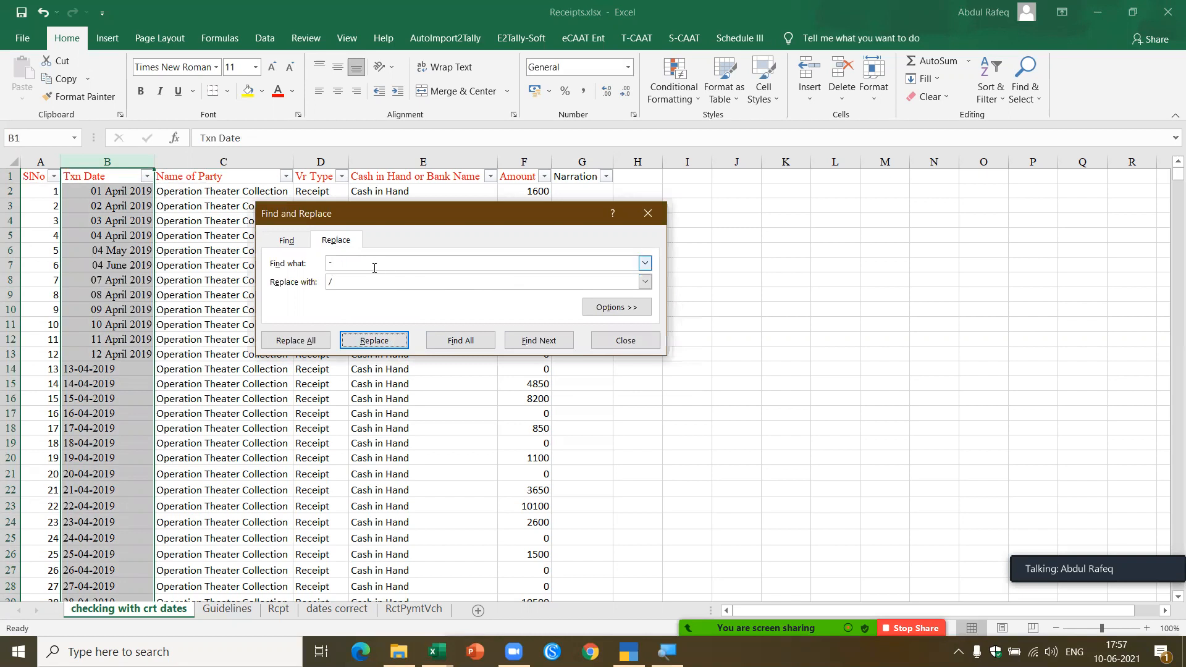
left_click(633, 342)
Examine the Txn Date entries from row 14 down to the last rows and the column's filter values.
left_click(97, 371)
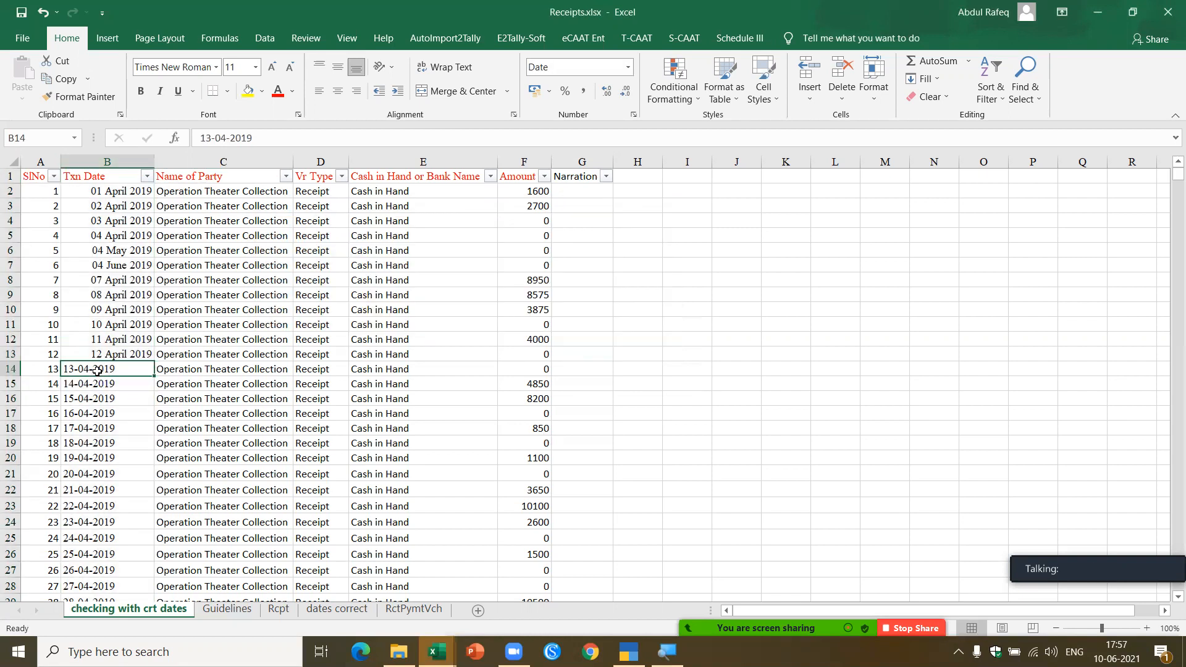
key("ctrl+shift+Down")
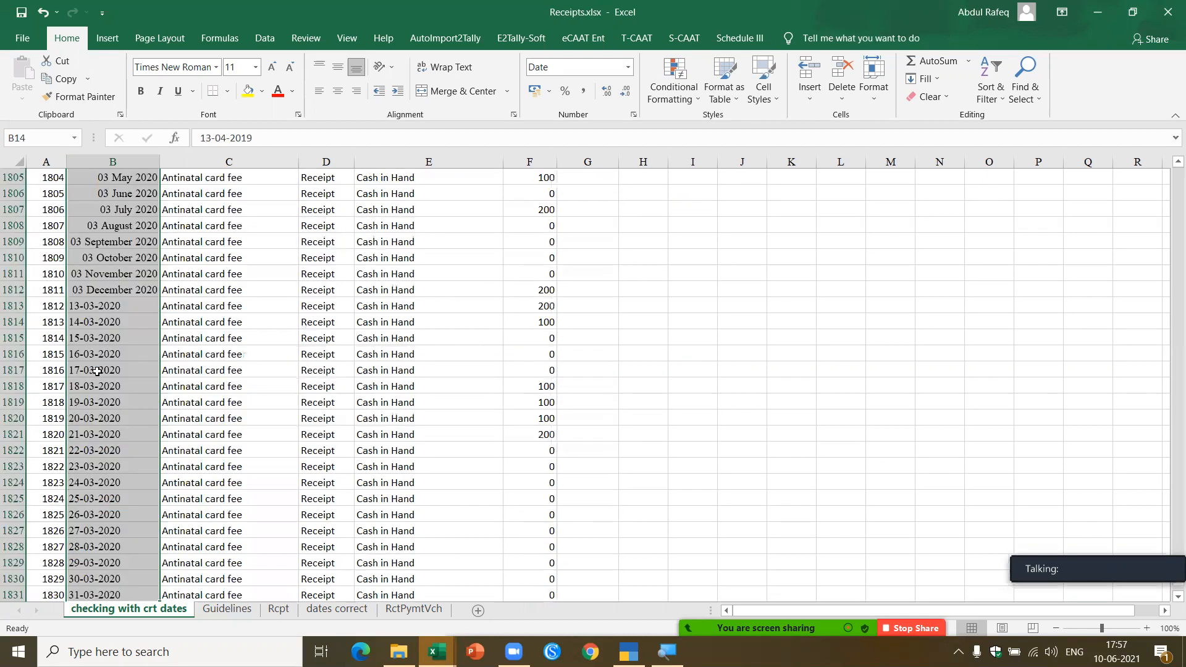
left_click(124, 293)
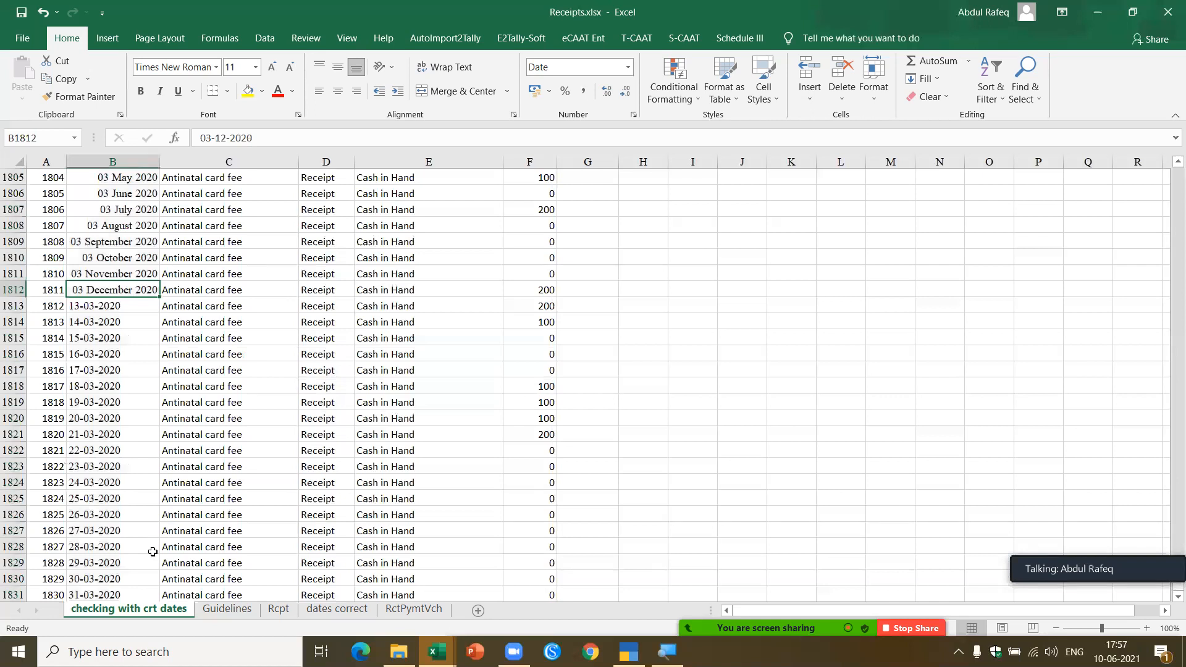
left_click(81, 448)
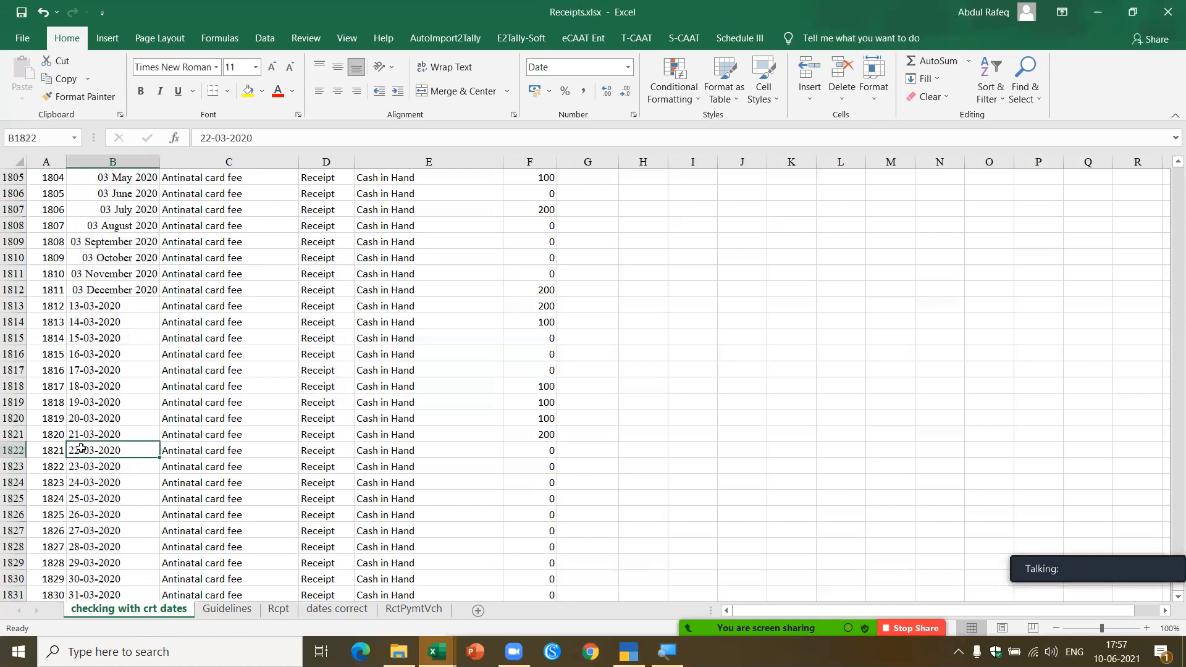
key("ctrl+Home")
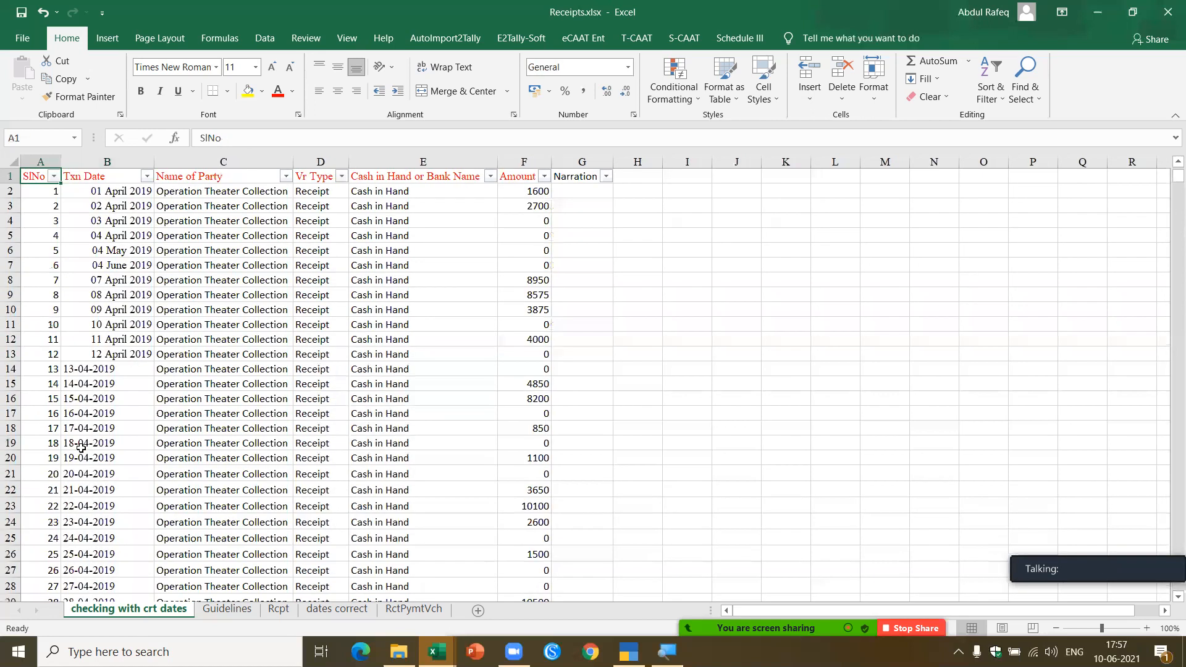
left_click(147, 177)
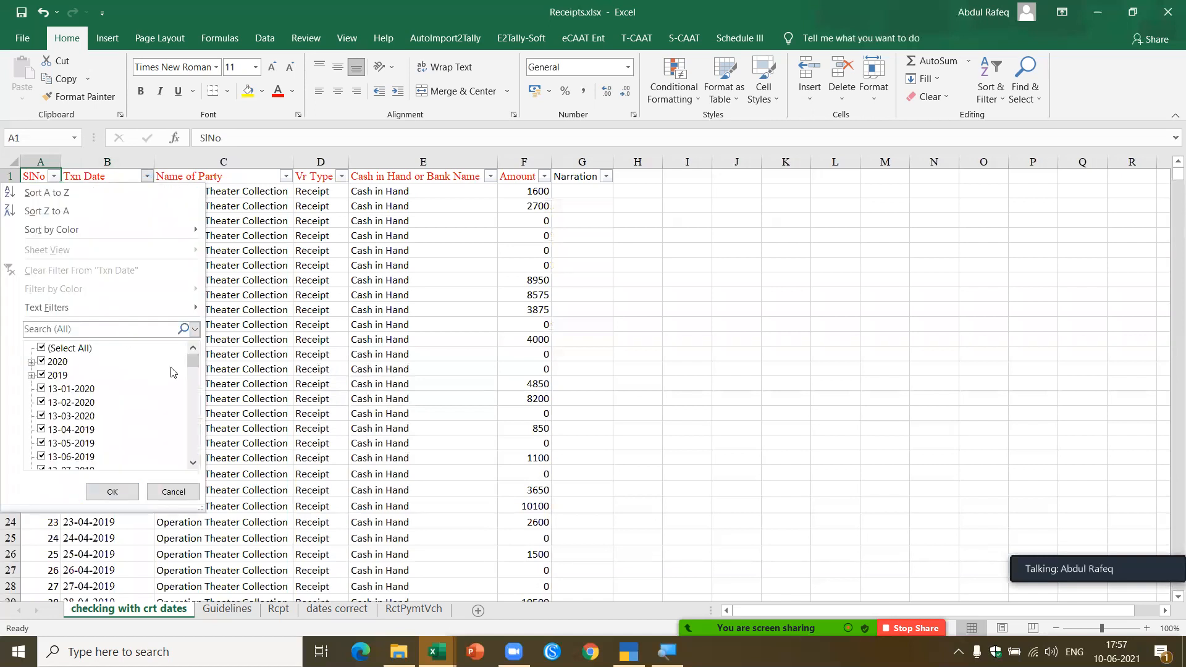
left_click_drag(192, 364, 186, 460)
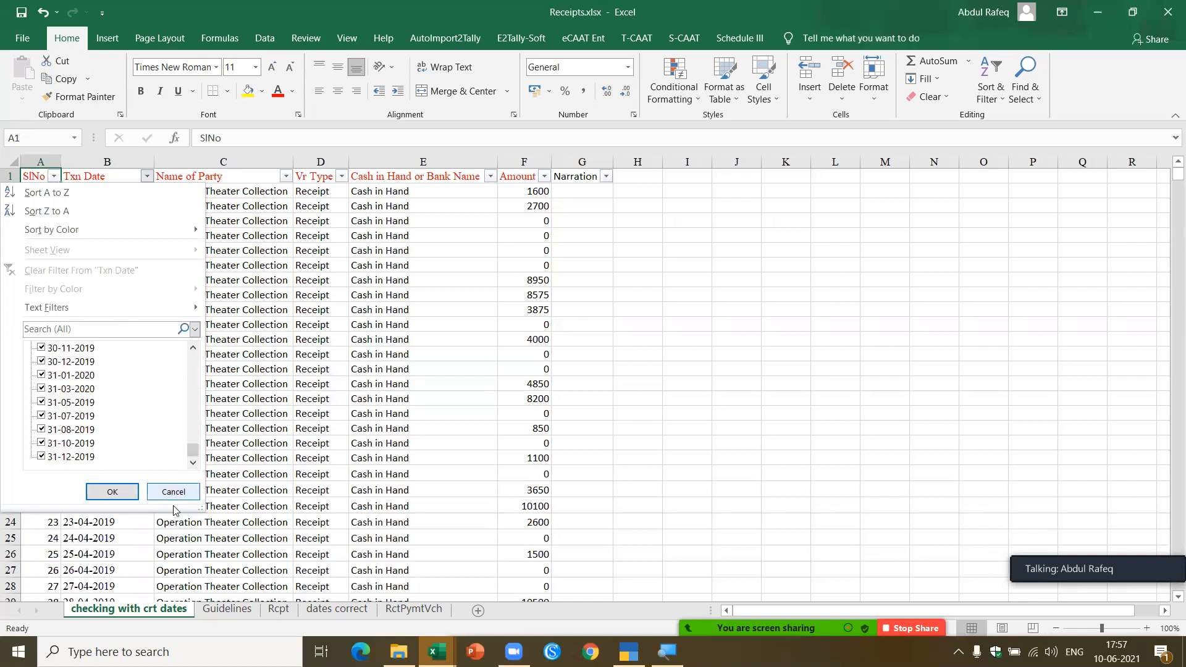
left_click(174, 492)
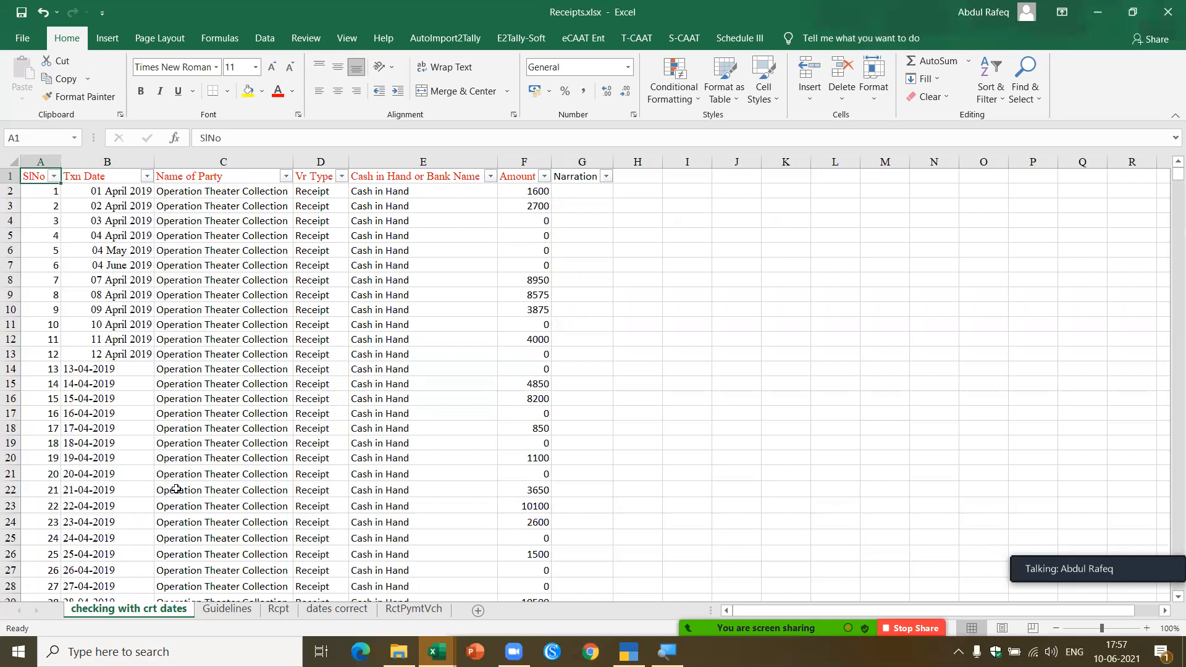
left_click(98, 368)
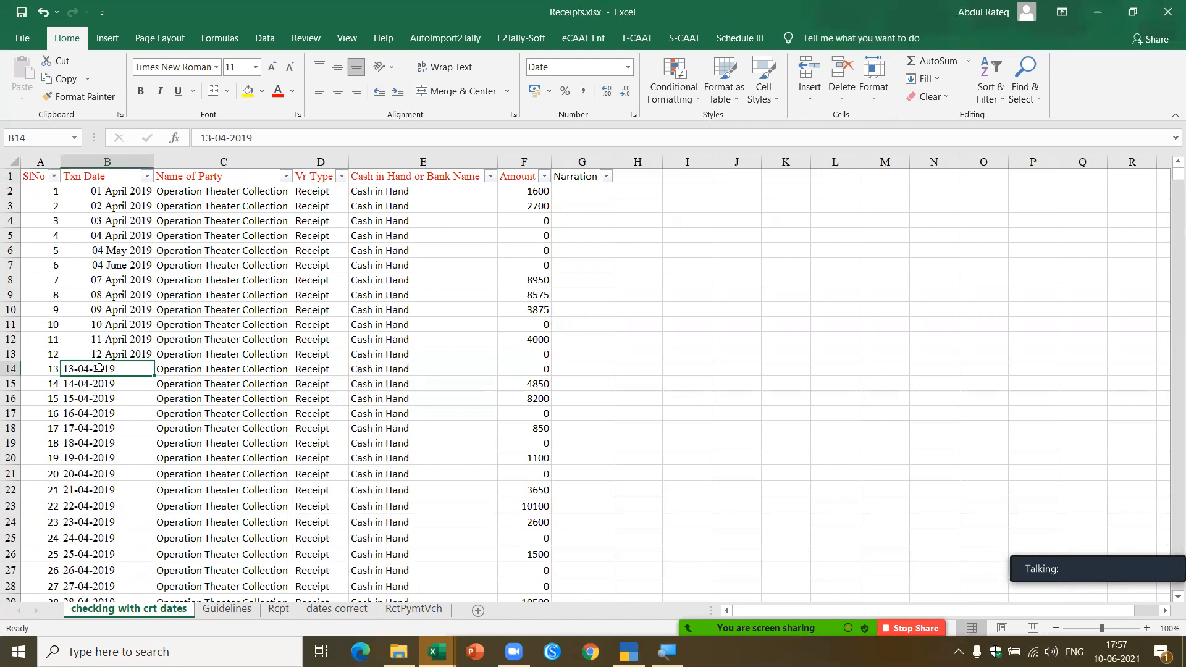
left_click(148, 177)
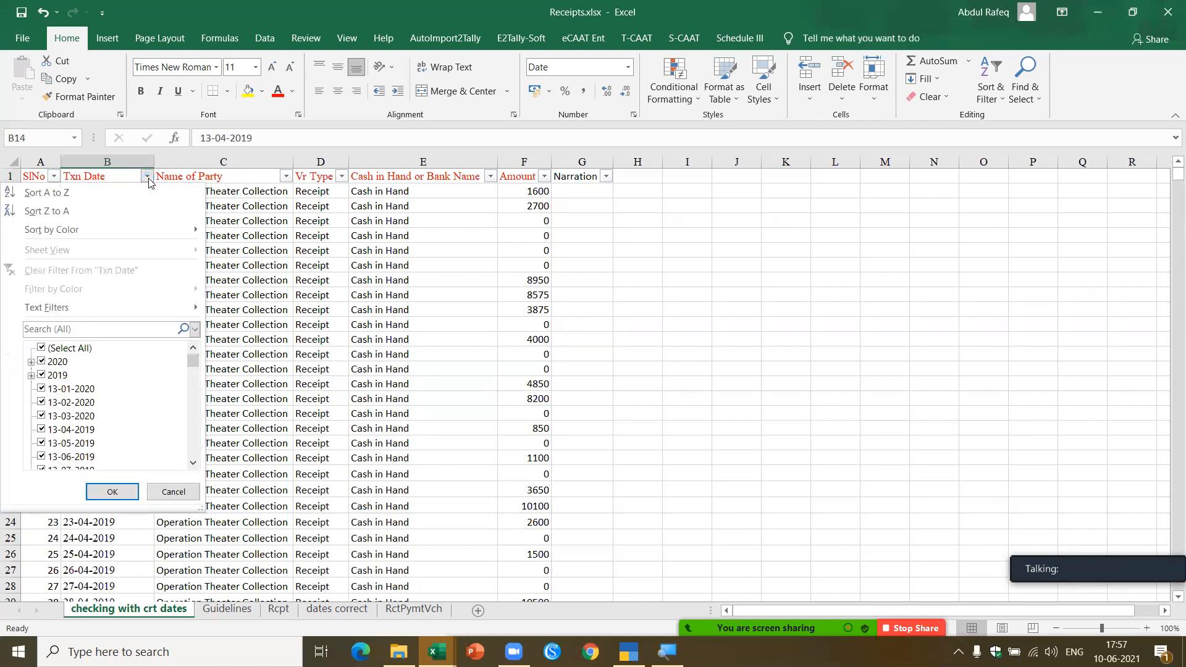
left_click(226, 376)
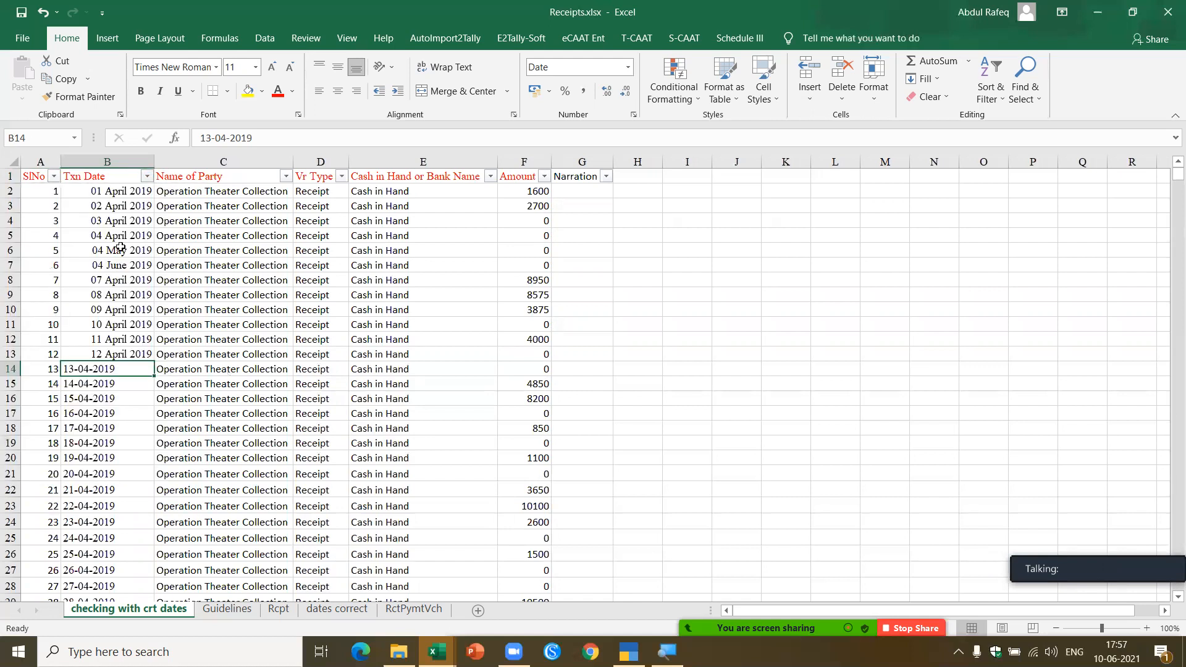
left_click(115, 156)
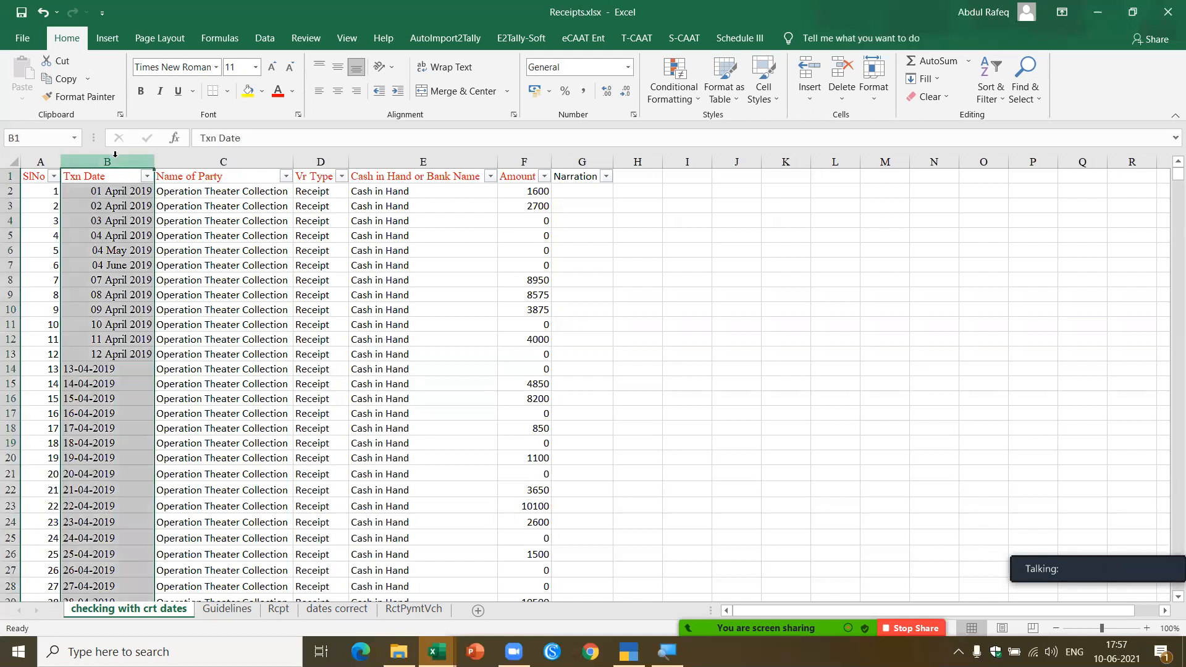
key("ctrl+f")
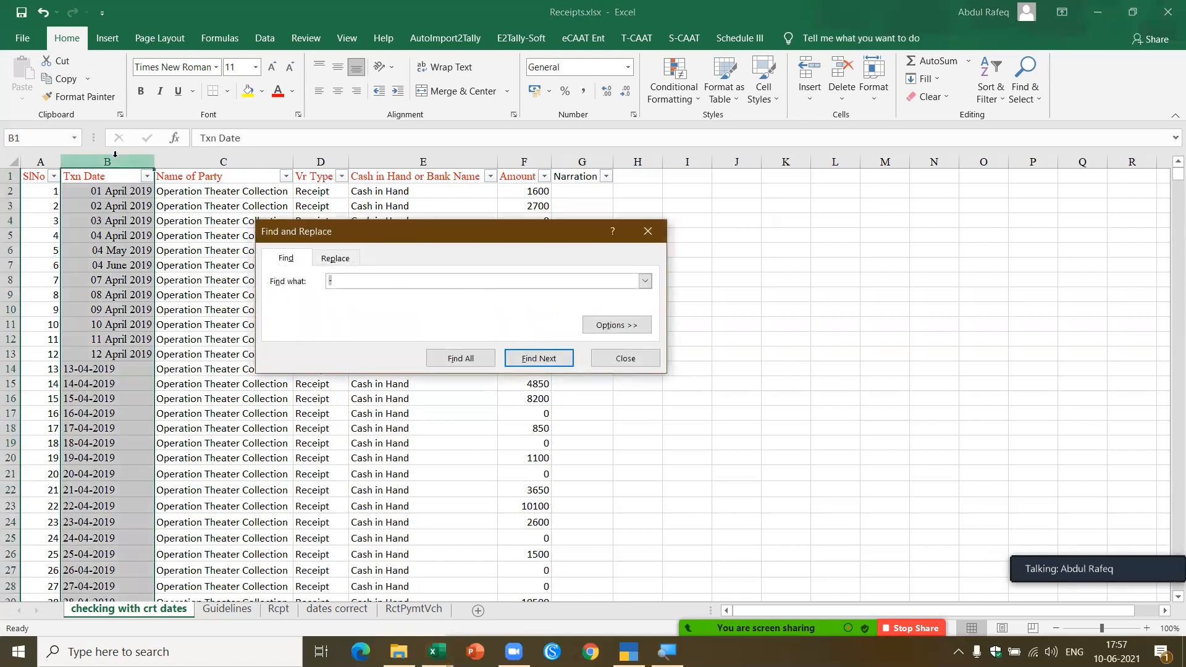
left_click(336, 258)
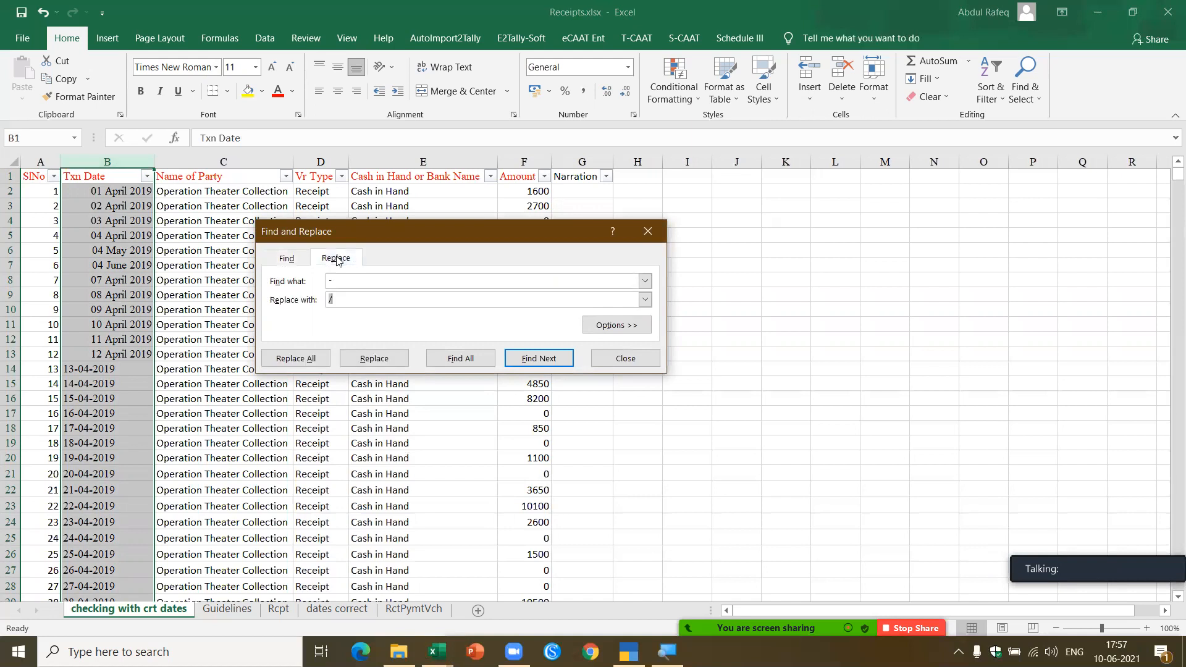
left_click(529, 358)
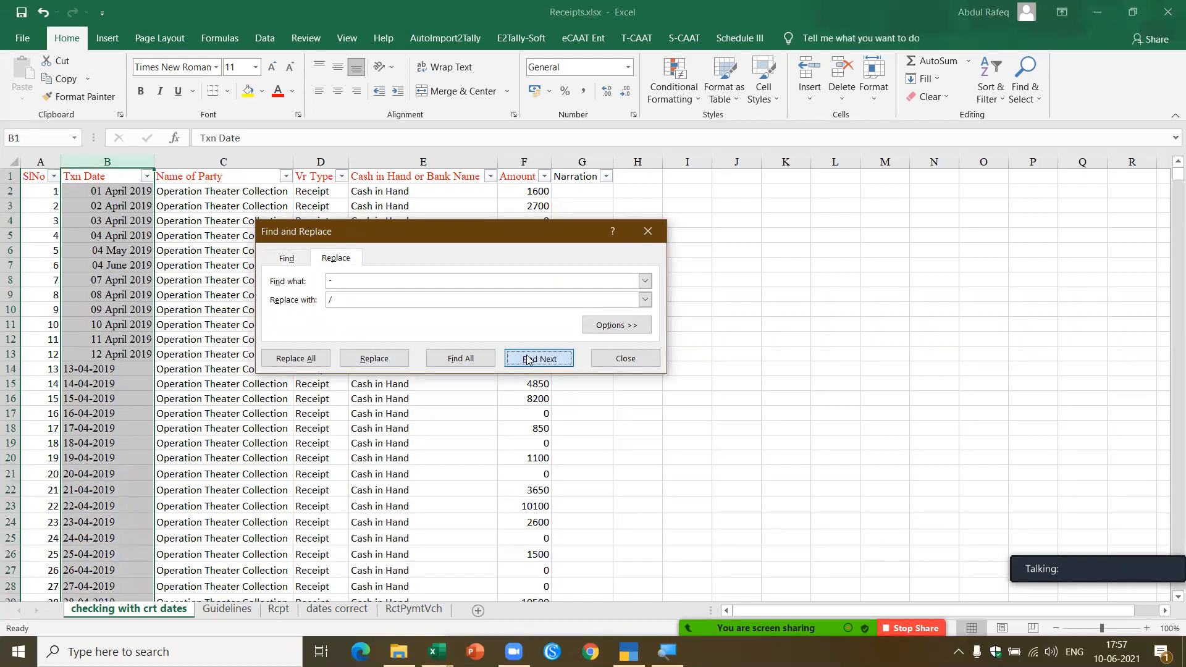
left_click(598, 369)
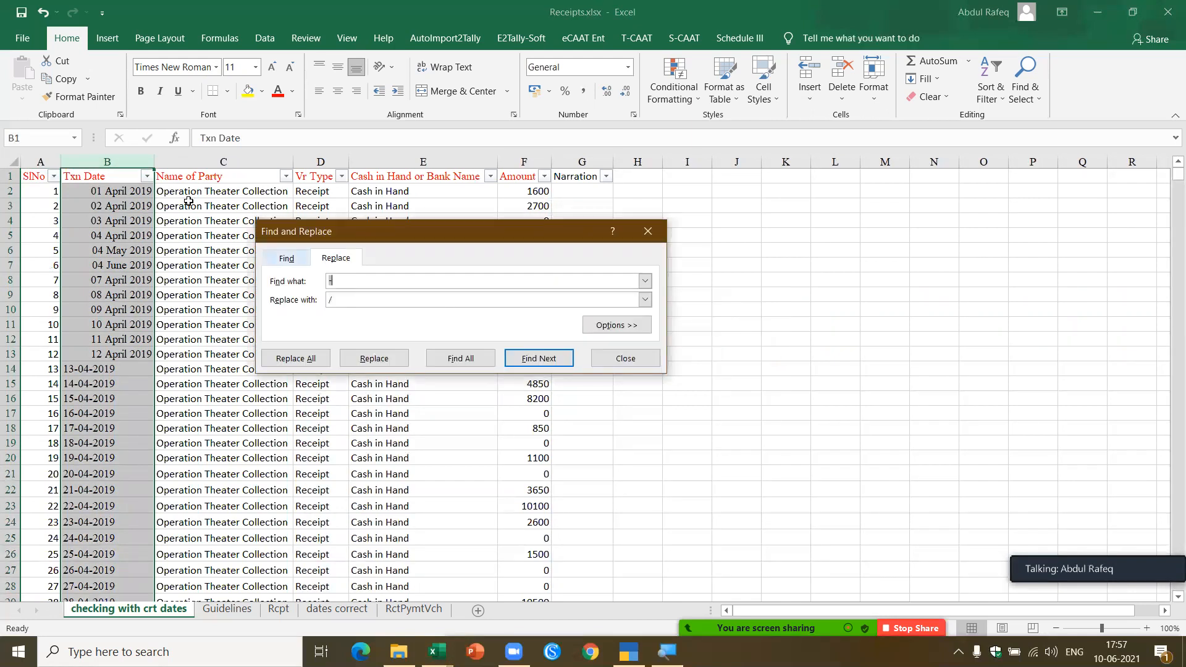
left_click(625, 360)
left_click(163, 253)
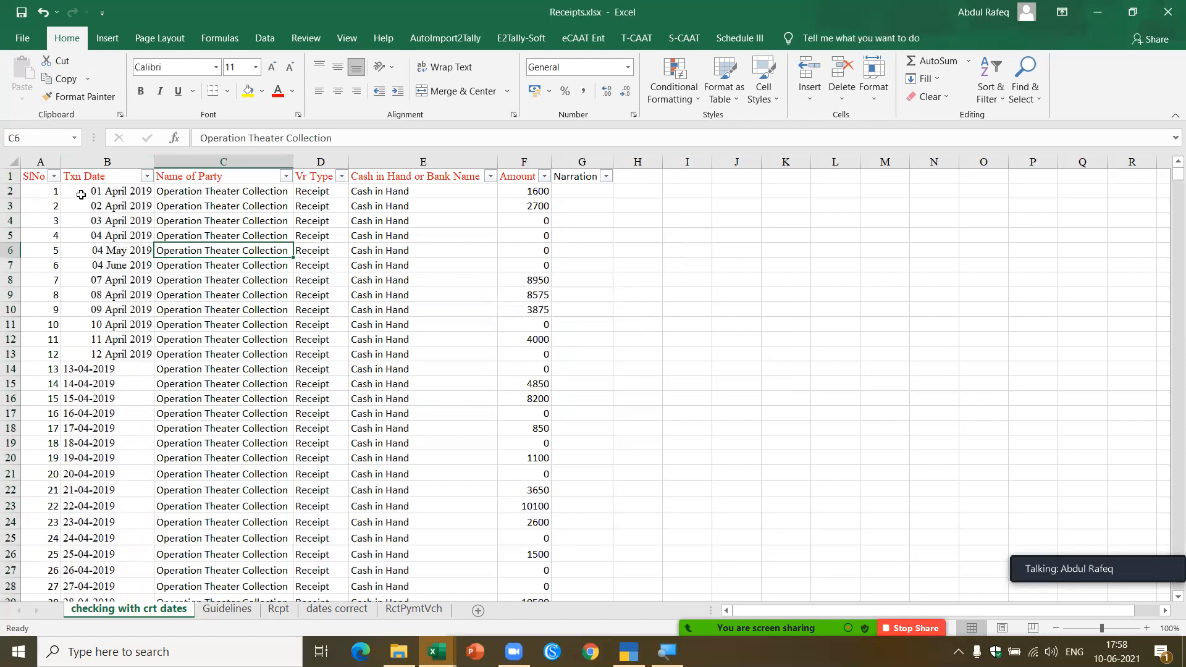
Examine the receipt records on the checking with crt dates sheet, from the first transaction down to the last.
left_click(105, 191)
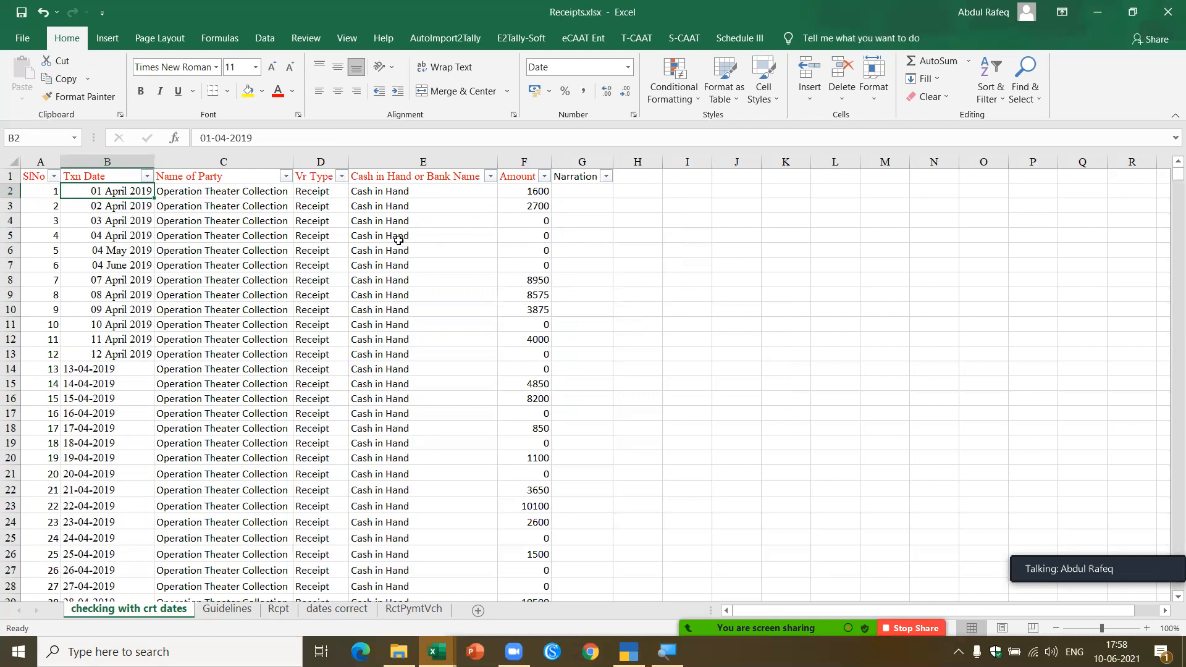
left_click(541, 221)
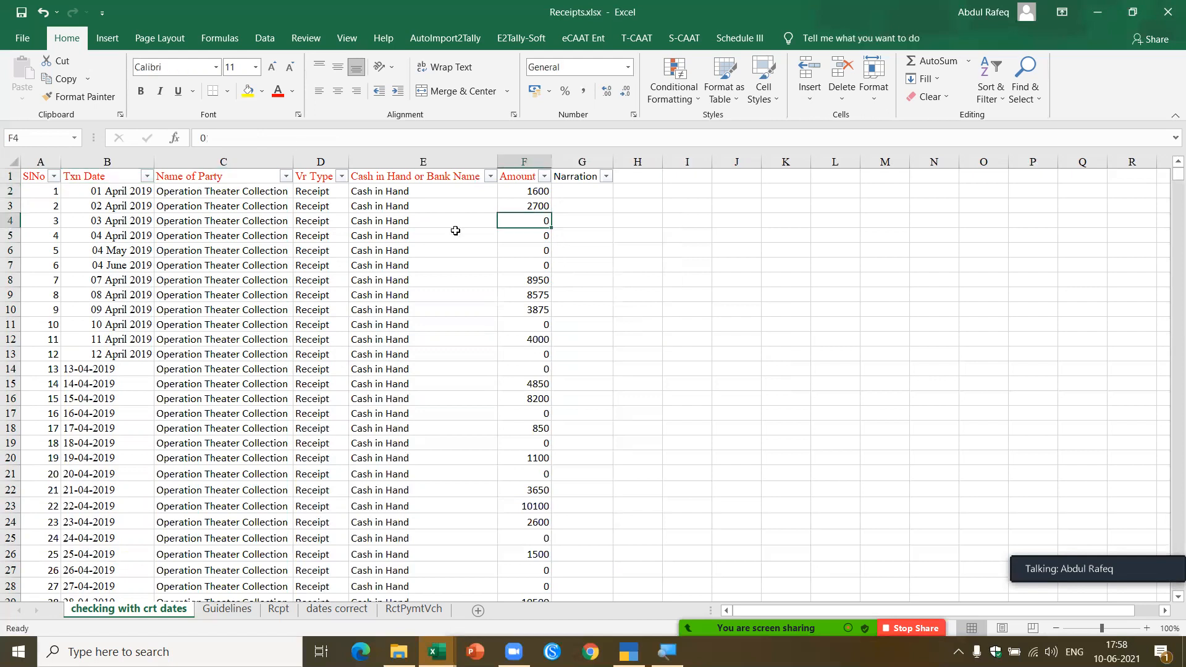
left_click(224, 205)
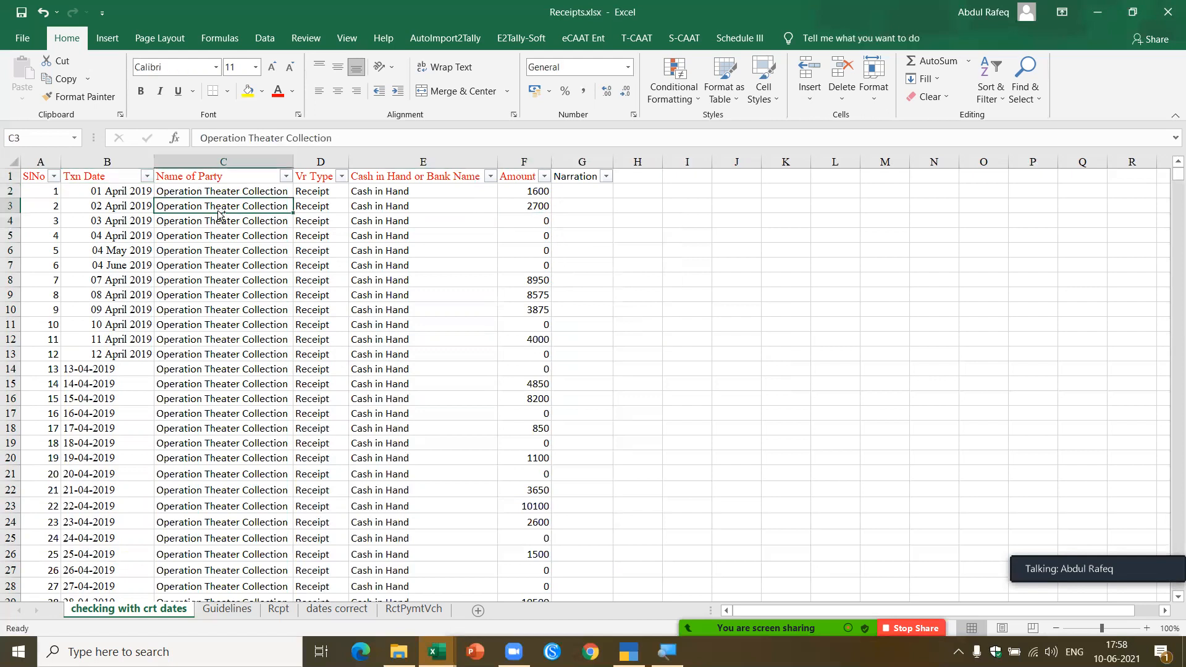
key("ctrl+Down")
key("Down")
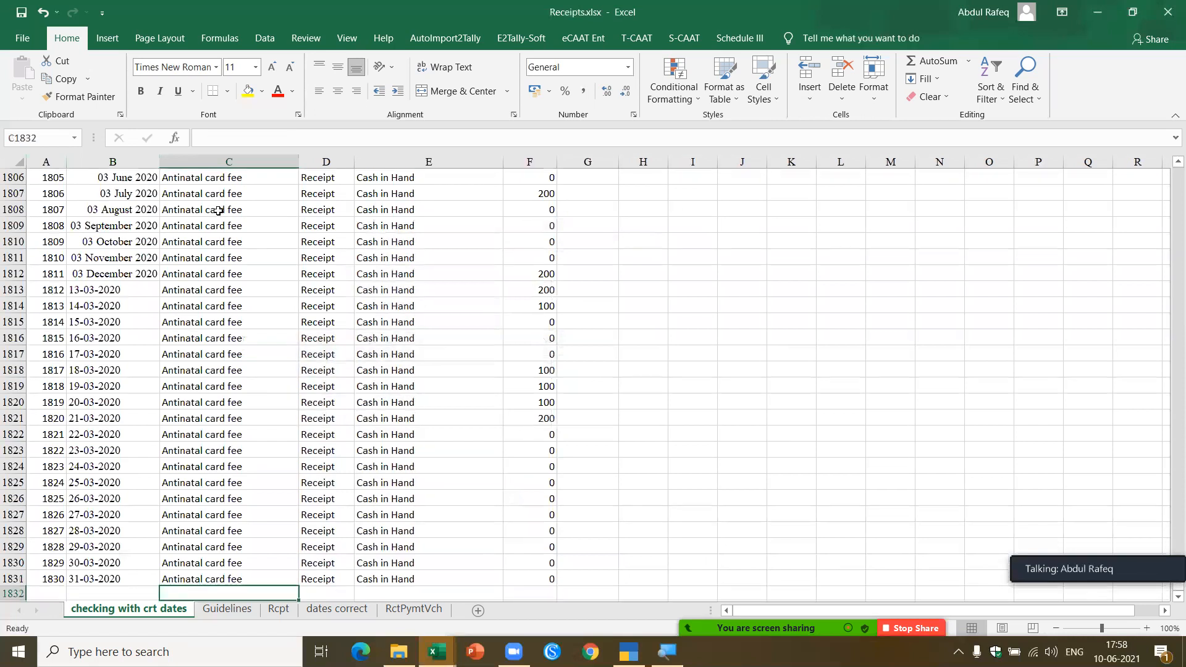
key("Up")
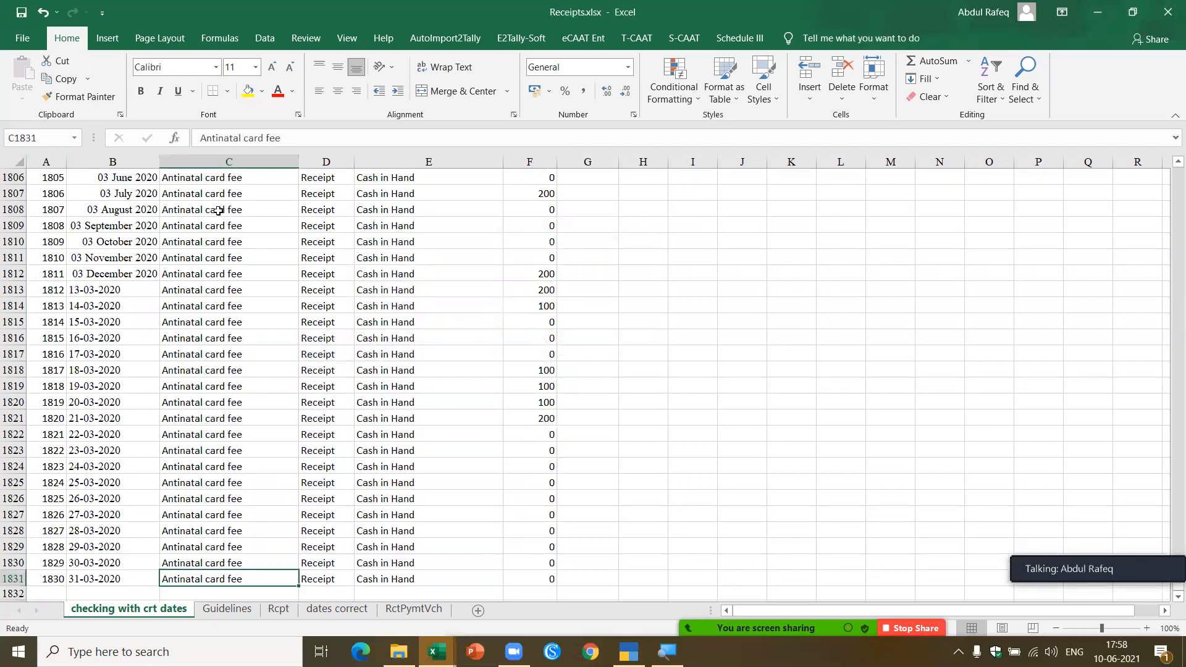
key("ctrl+Home")
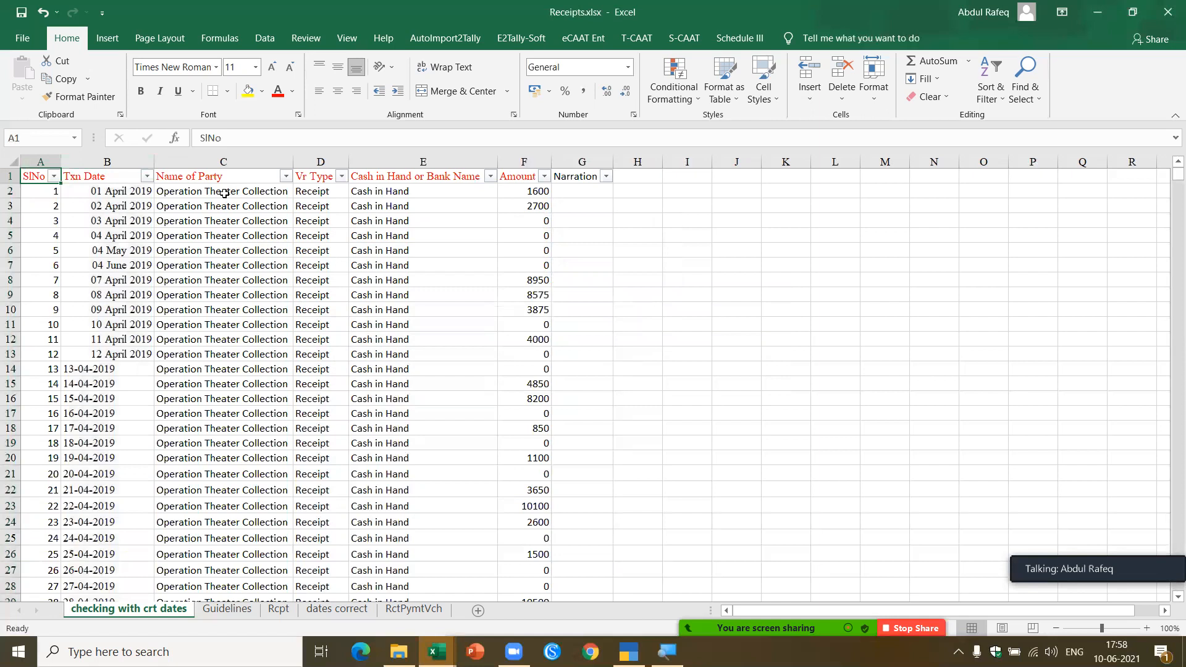
left_click(224, 193)
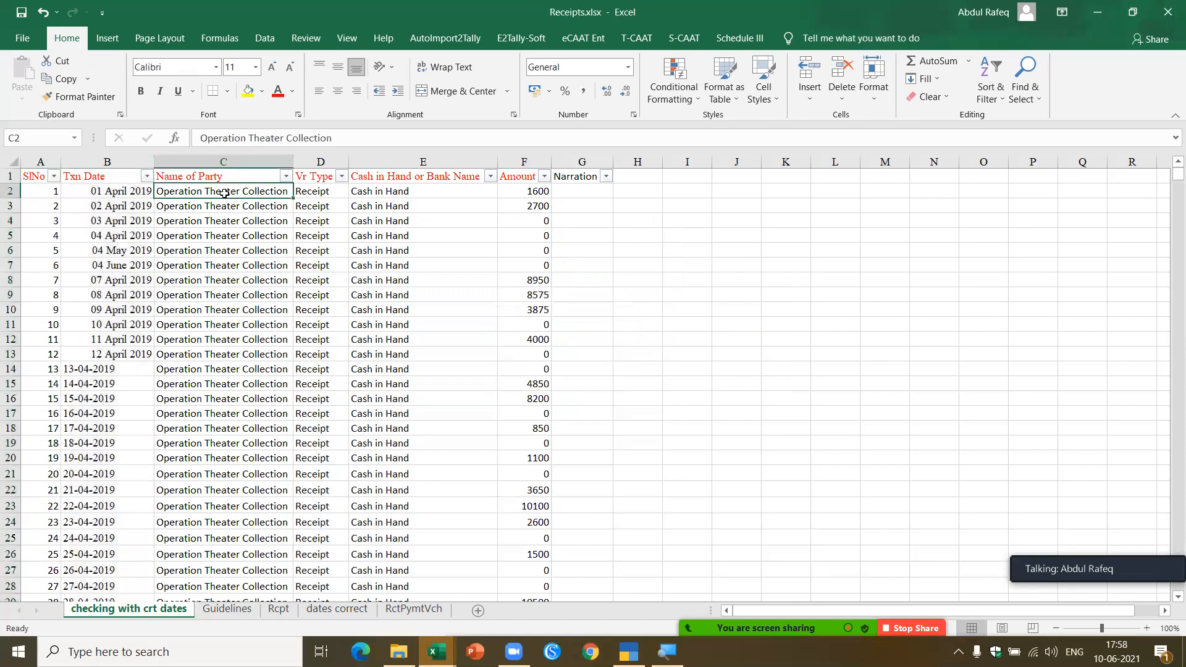
Run the E2Tally-Soft Rct / Pymt voucher conversion on the checking with crt dates sheet.
left_click(316, 189)
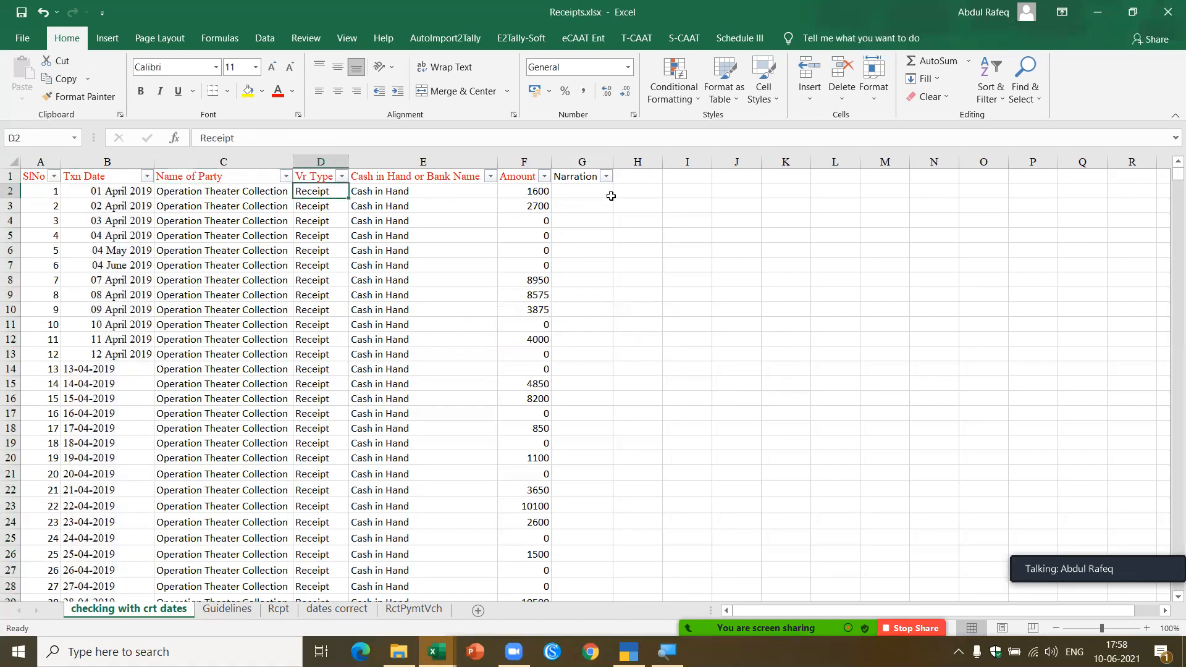
left_click(535, 40)
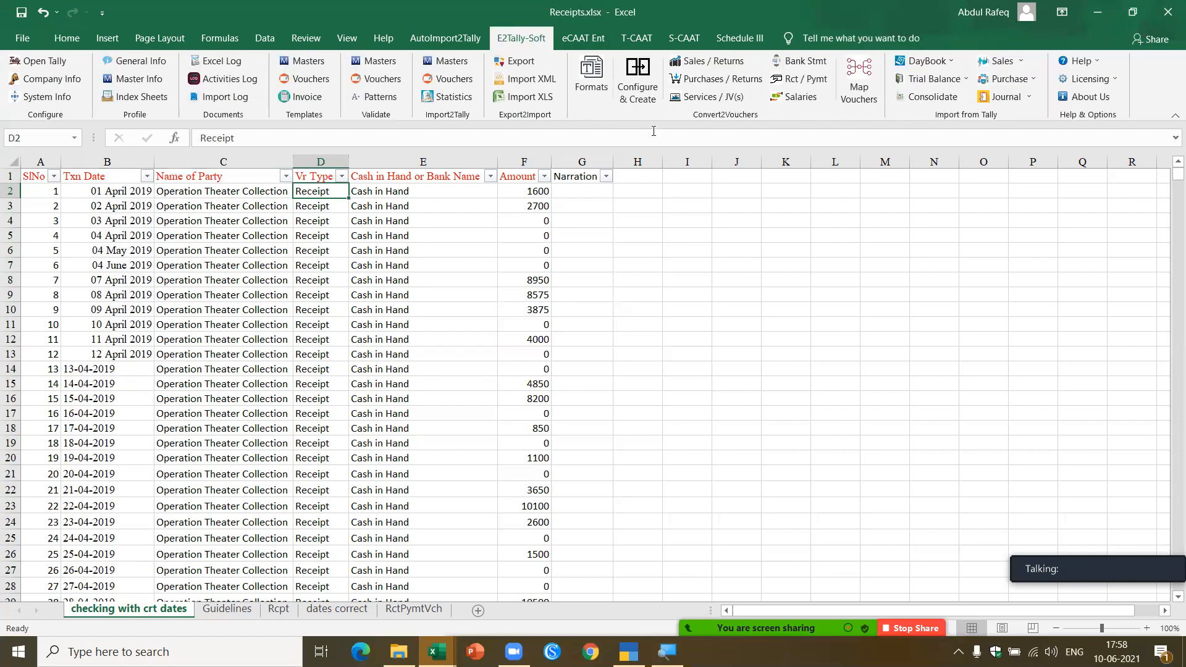
left_click(806, 79)
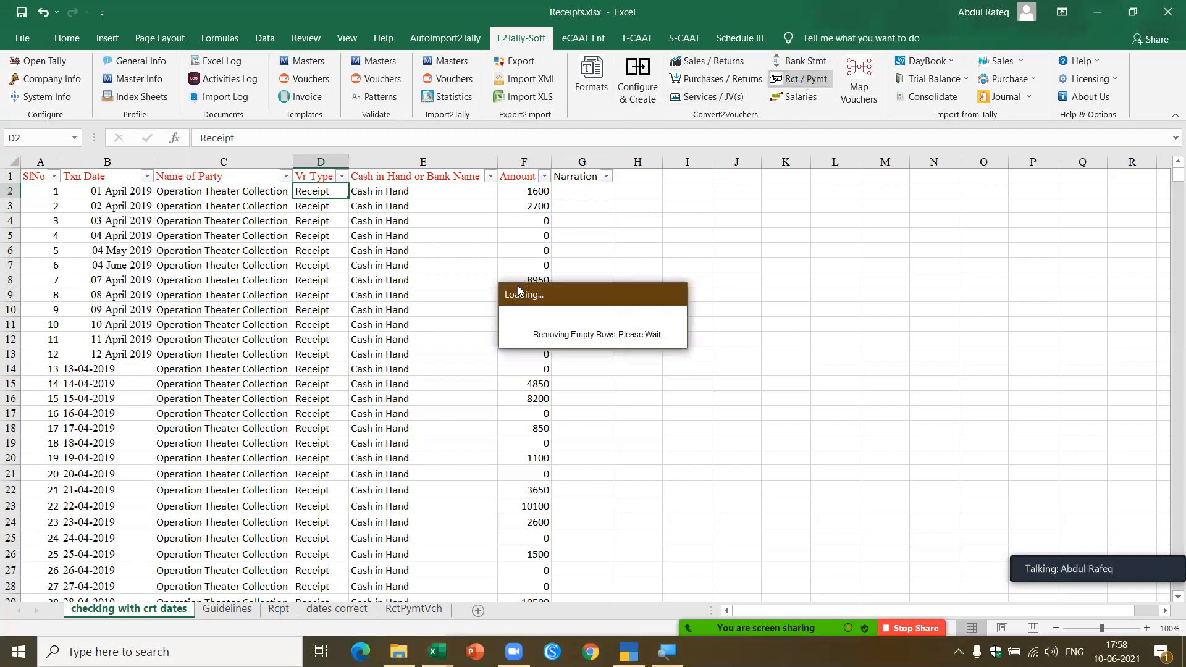
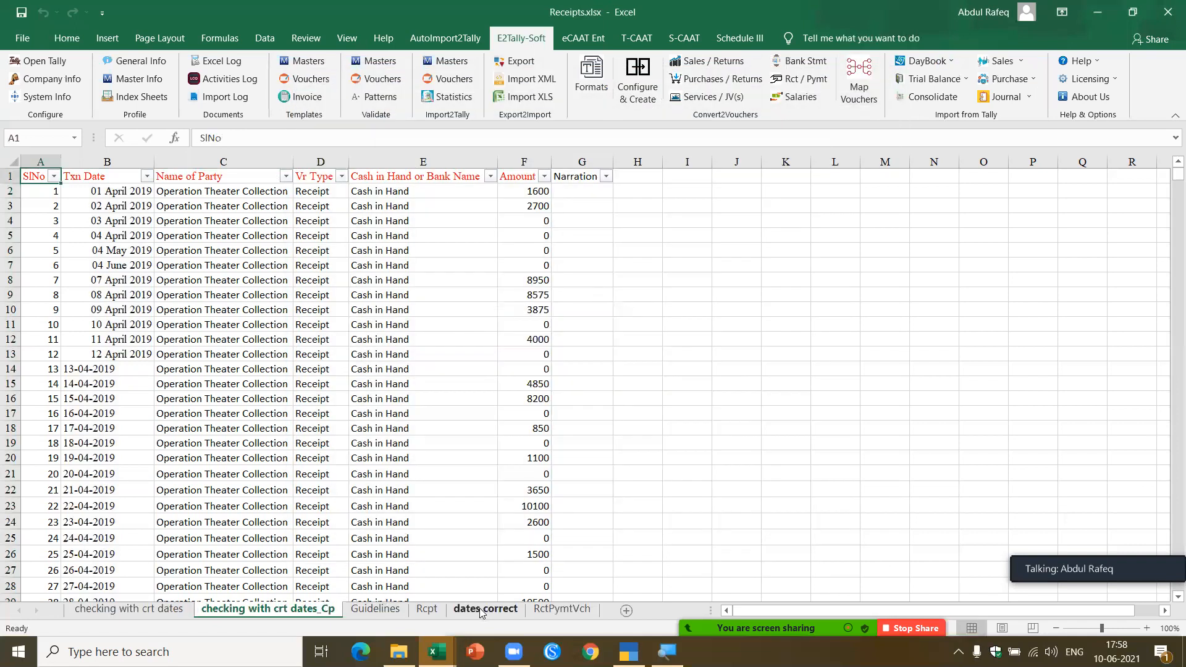
Check the years and months in the Txn Date filter on the dates correct sheet without applying a filter.
left_click(485, 609)
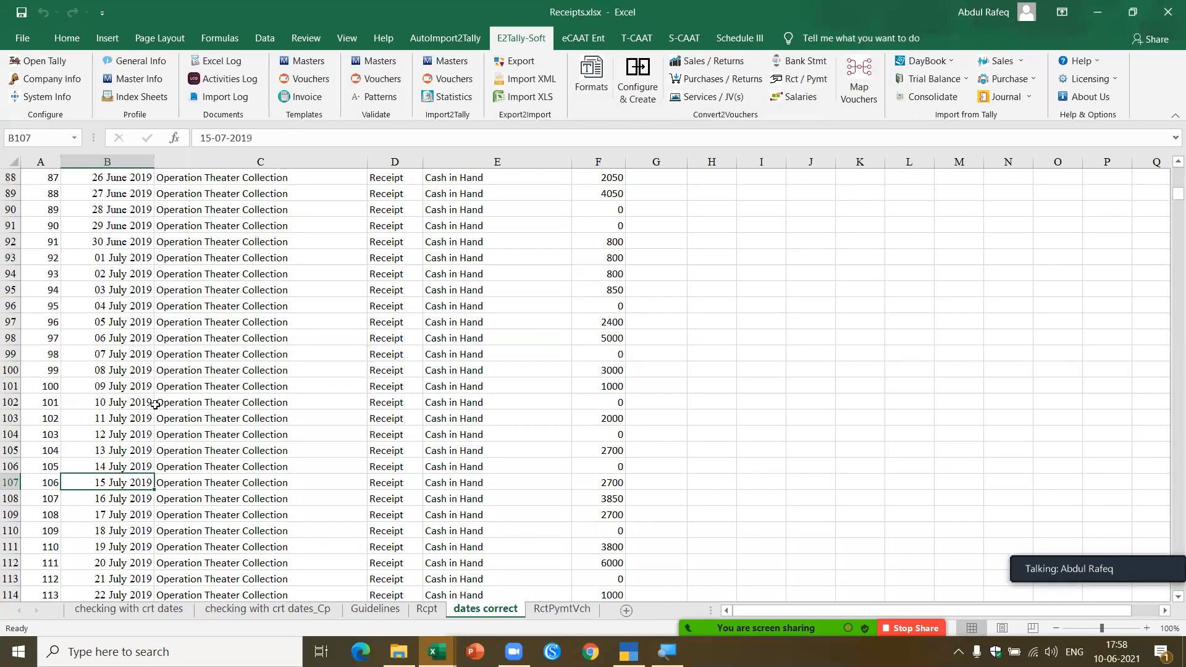
left_click(130, 306)
key("ctrl+Home")
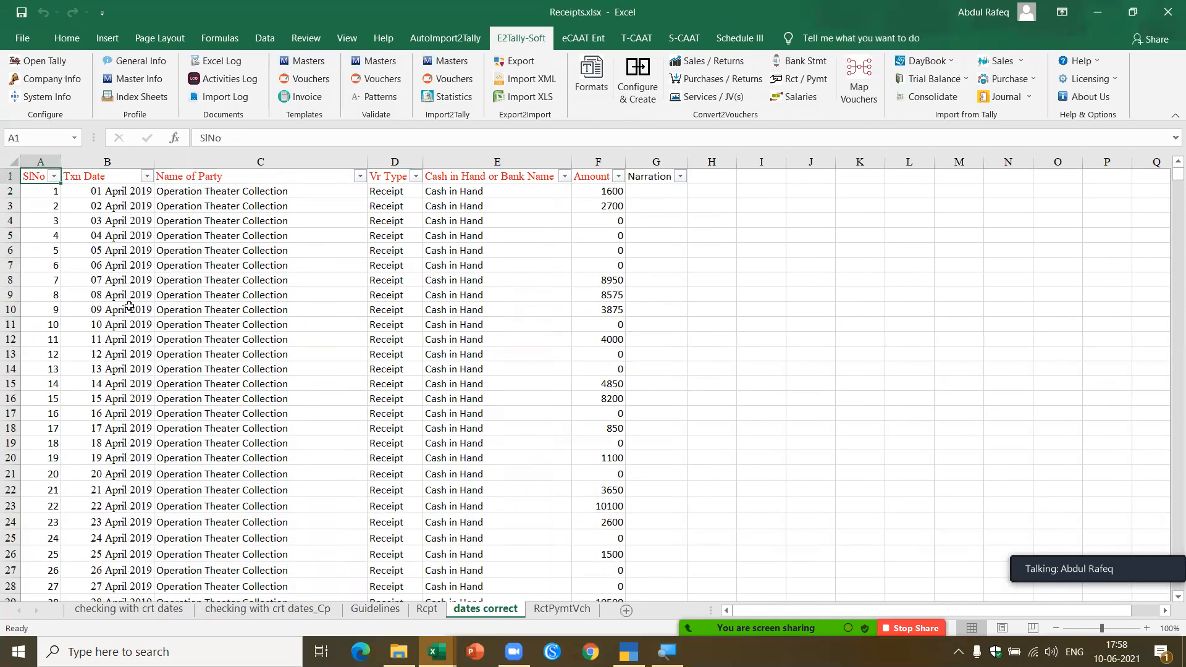
left_click(147, 177)
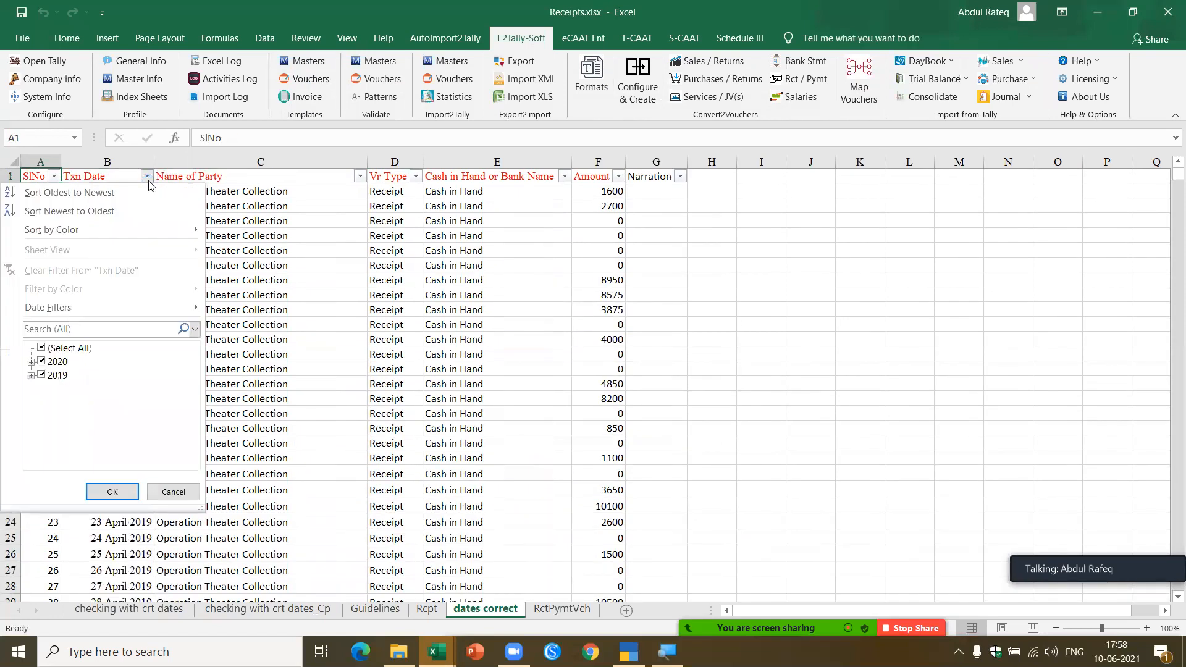
left_click(41, 363)
left_click(31, 363)
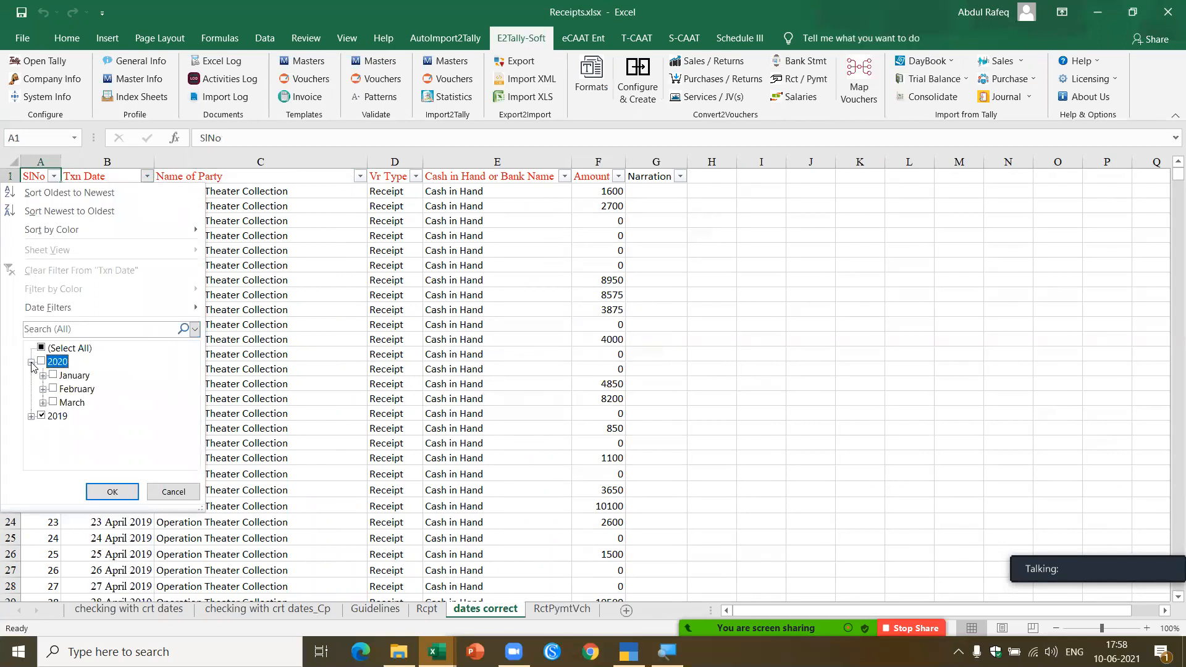
left_click(32, 416)
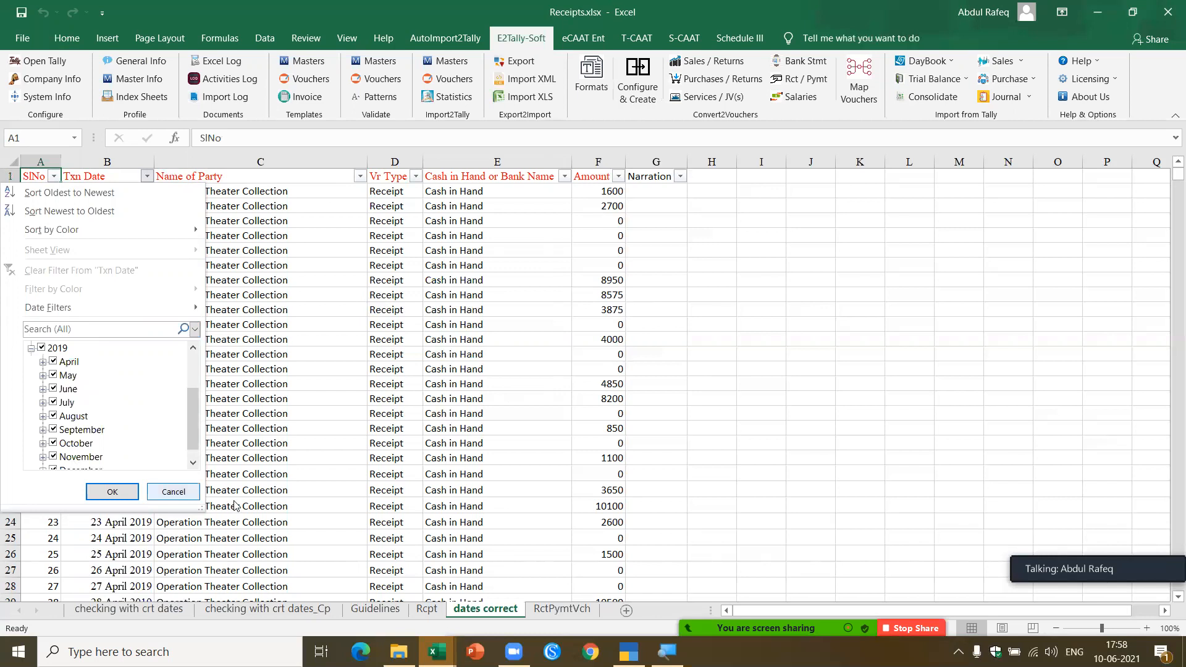
left_click(180, 492)
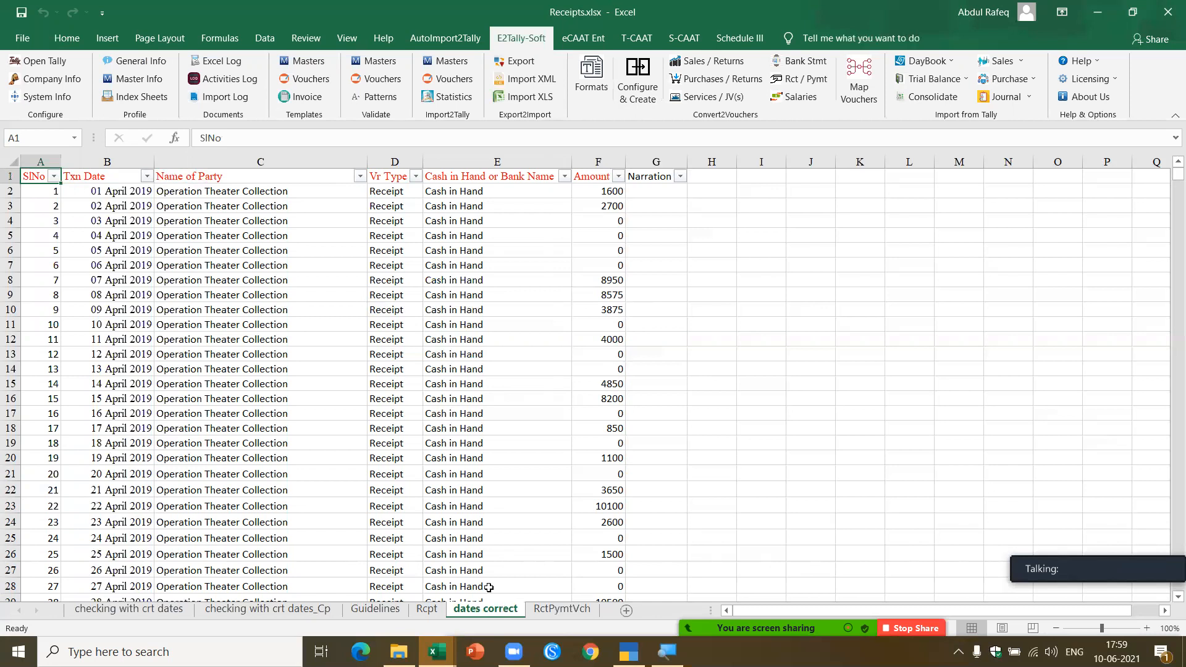
Examine the converted vouchers on the RctPymtVch sheet, including the Date, LedgerName and Debit columns, down to the last row.
left_click(561, 608)
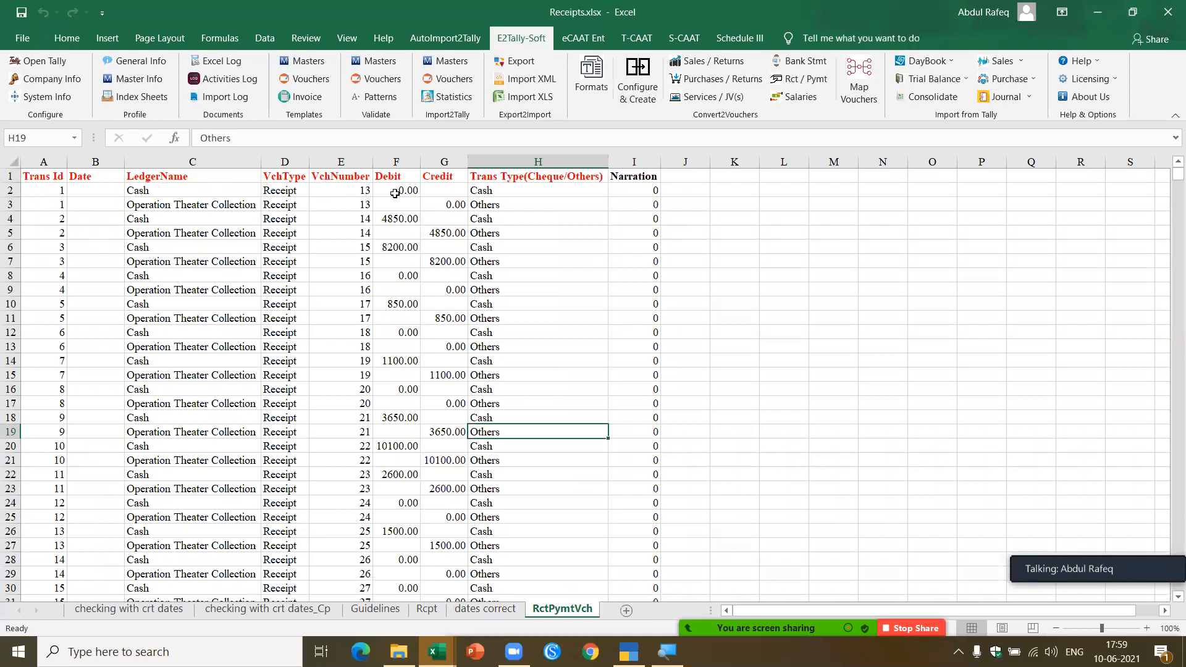
left_click(402, 191)
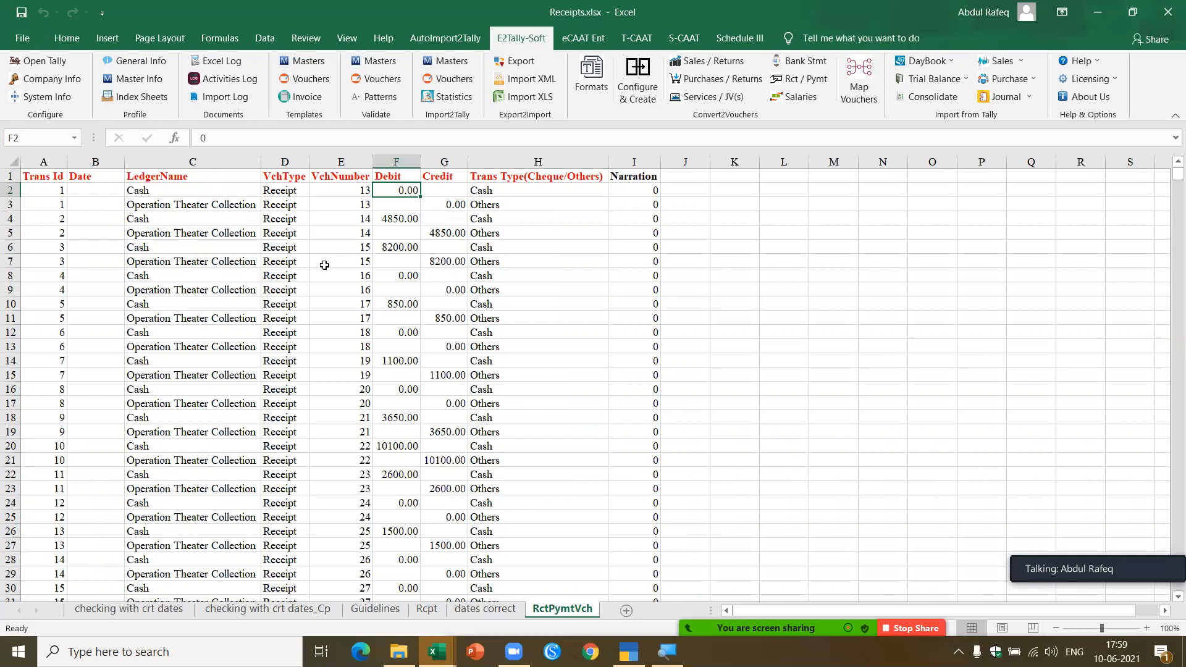
left_click(165, 246)
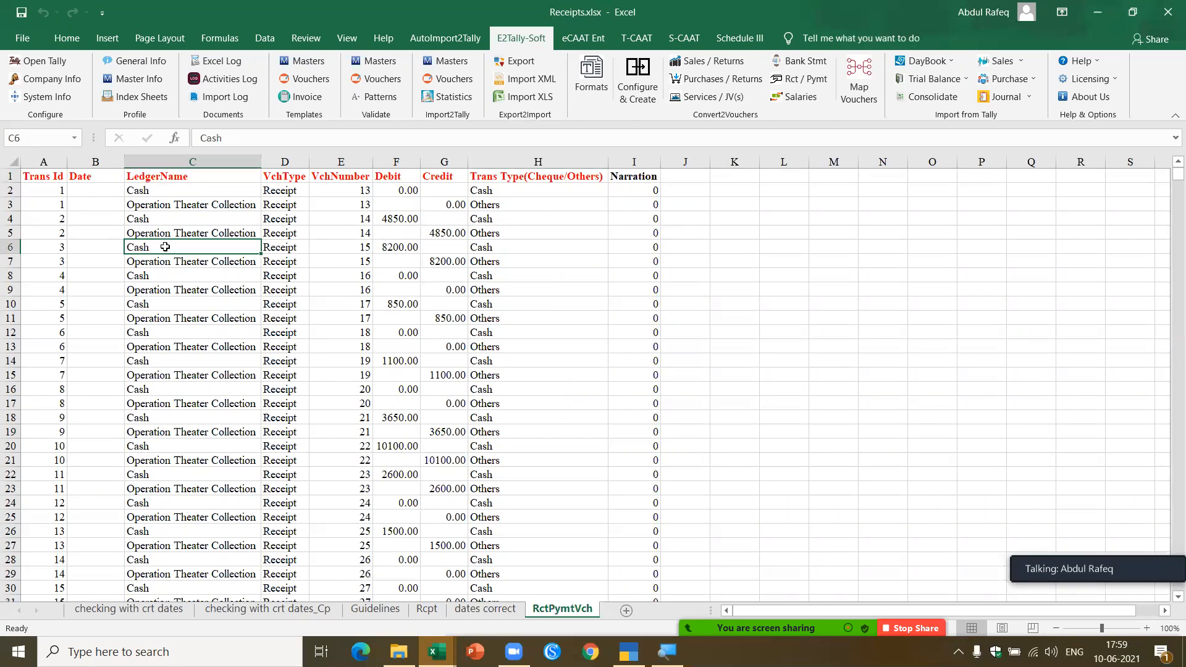
key("ctrl+Down")
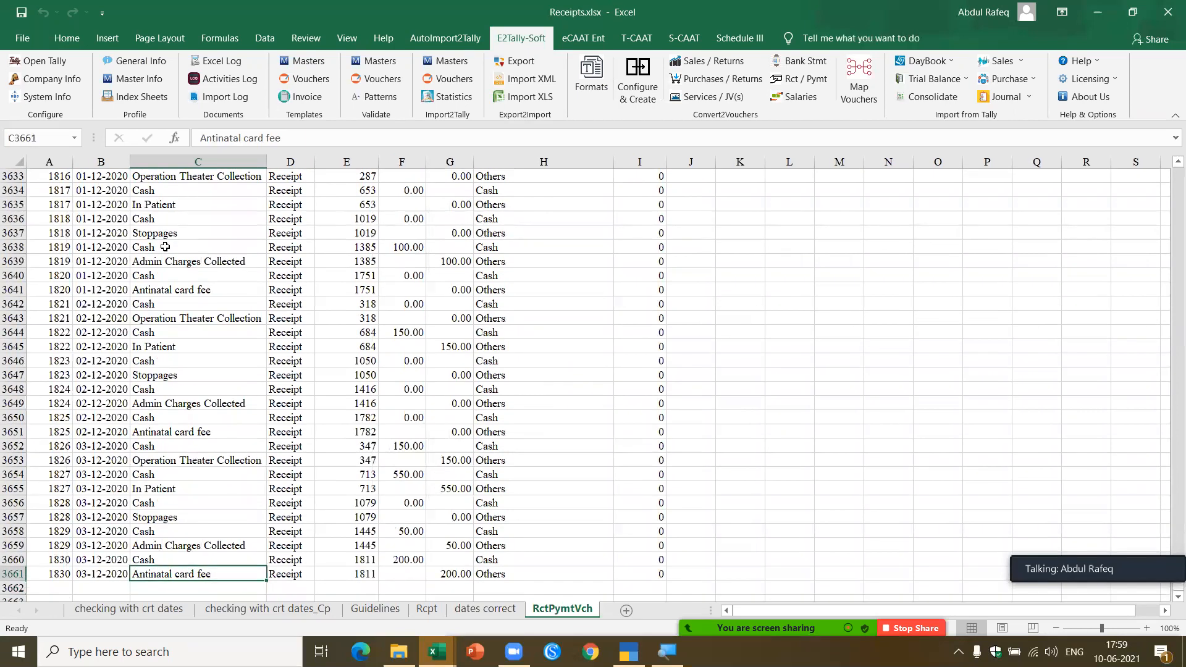
key("ctrl+Home")
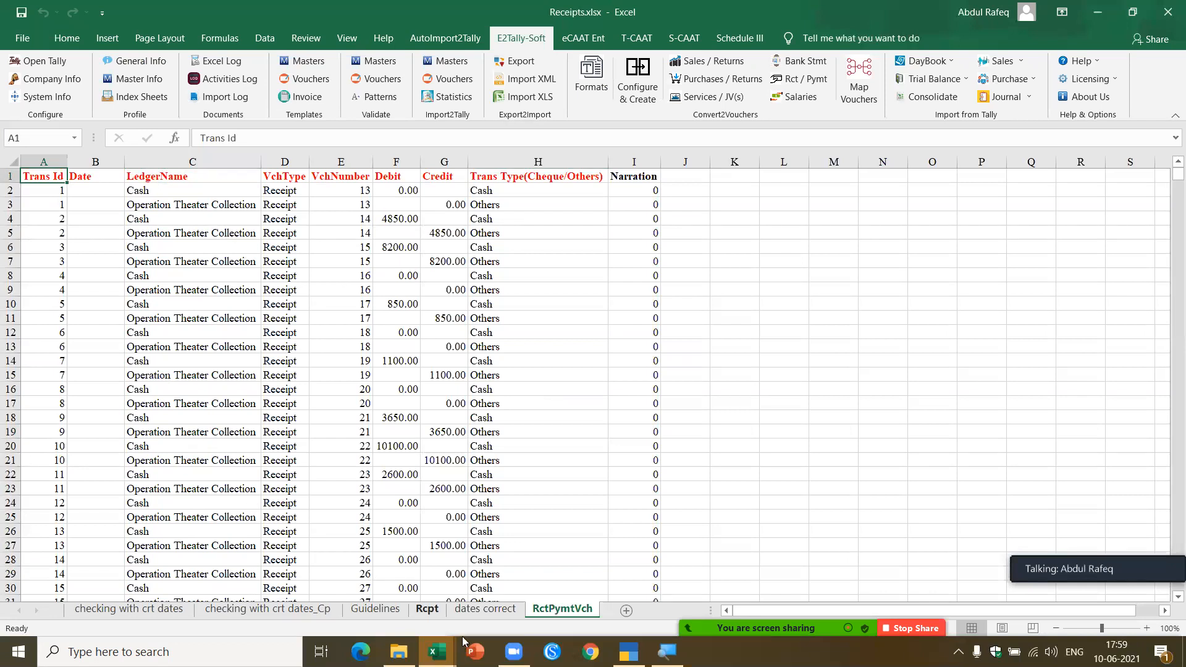
Check the final receipt transactions at the end of the dates correct sheet.
left_click(436, 610)
left_click(486, 610)
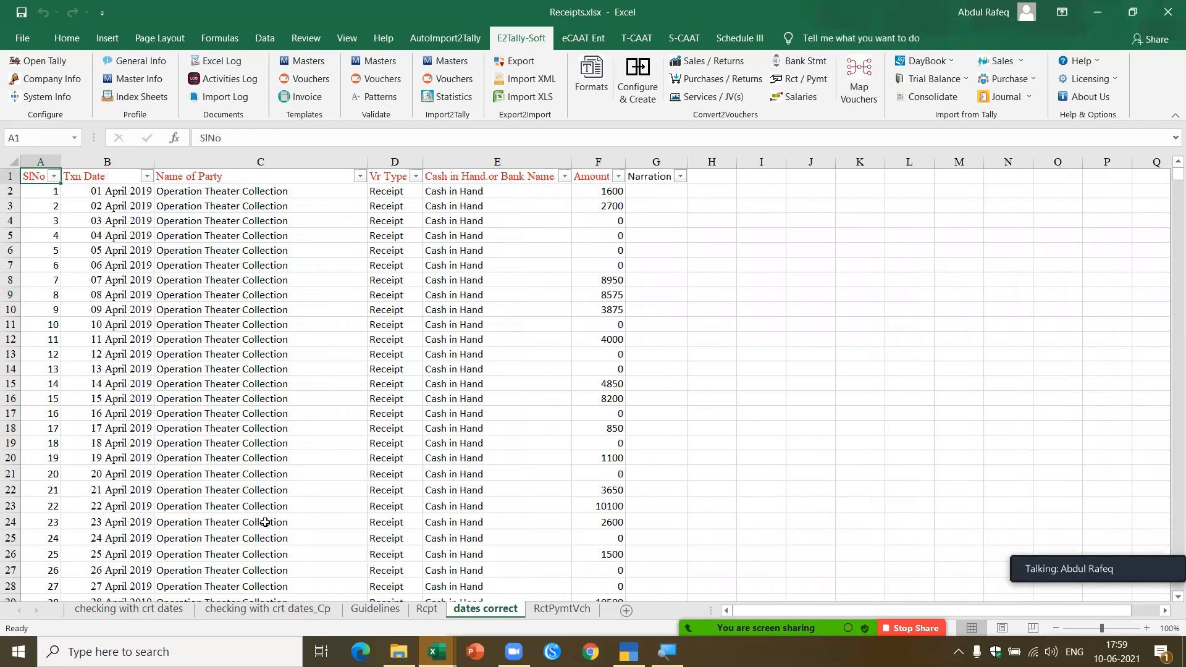
left_click(267, 522)
key("ctrl+Down")
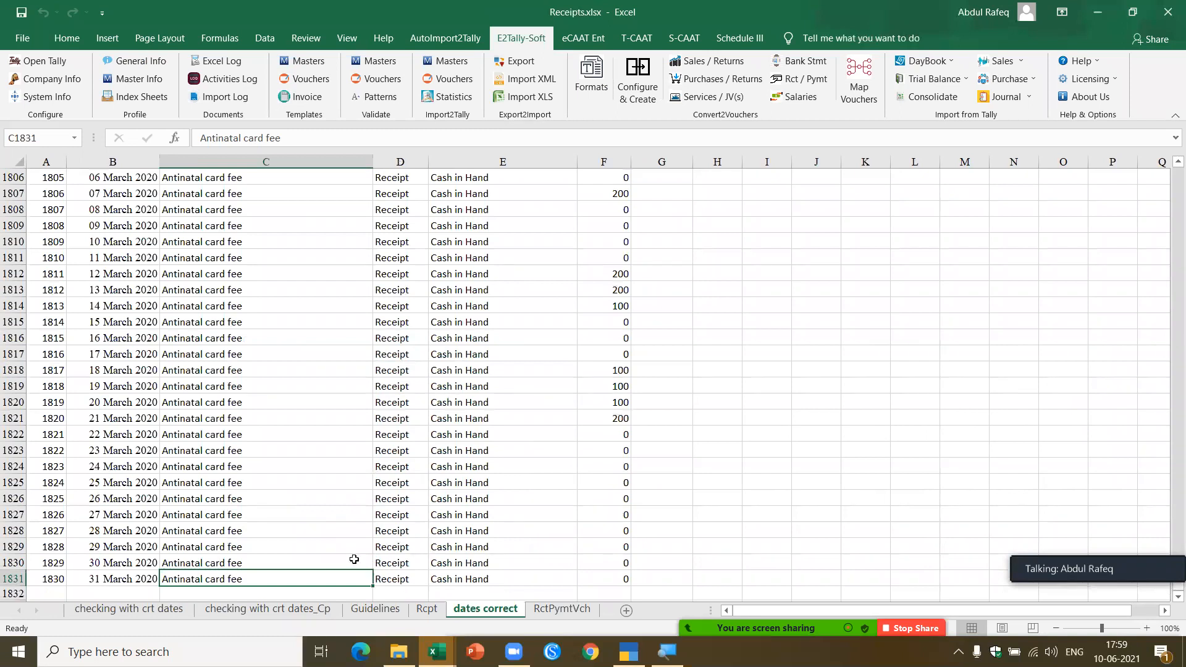
Compare the first and last voucher entries on the RctPymtVch sheet with the source records on the dates correct sheet.
left_click(538, 612)
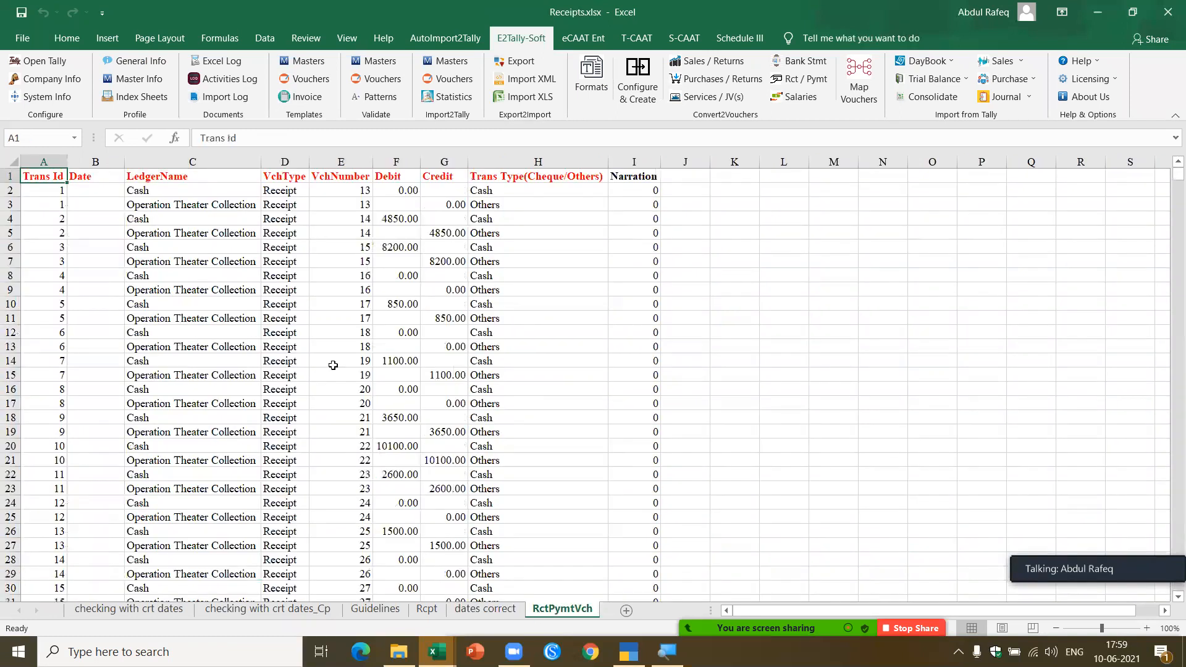
left_click(352, 376)
left_click(176, 362)
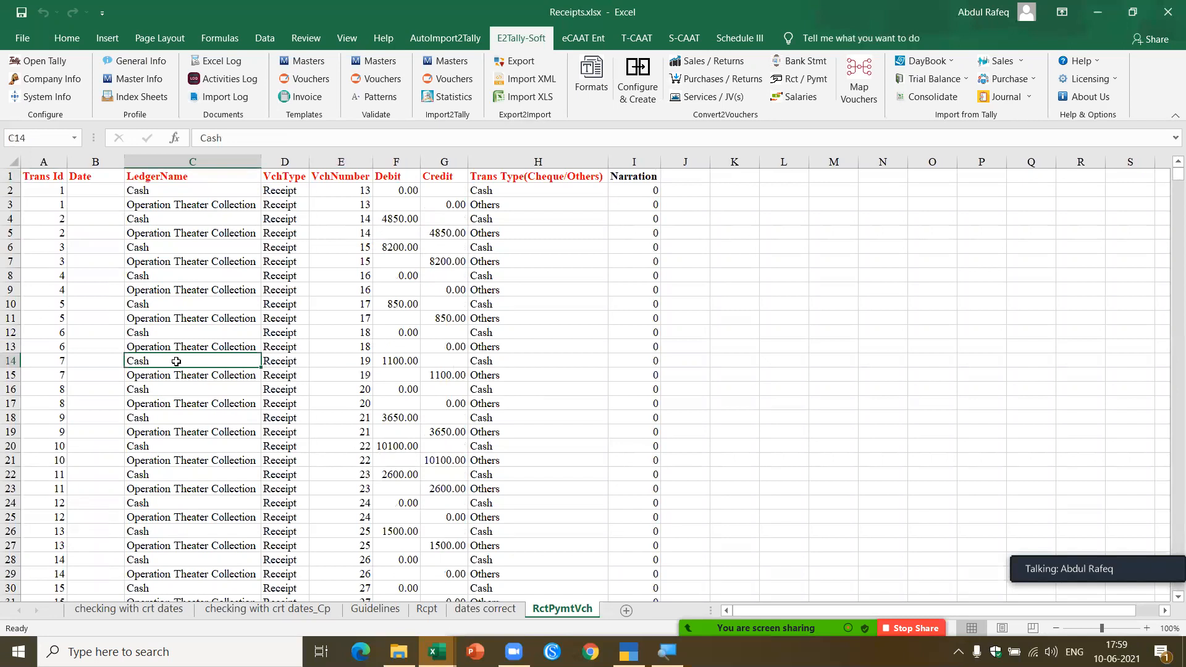
key("ctrl+Down")
key("Up")
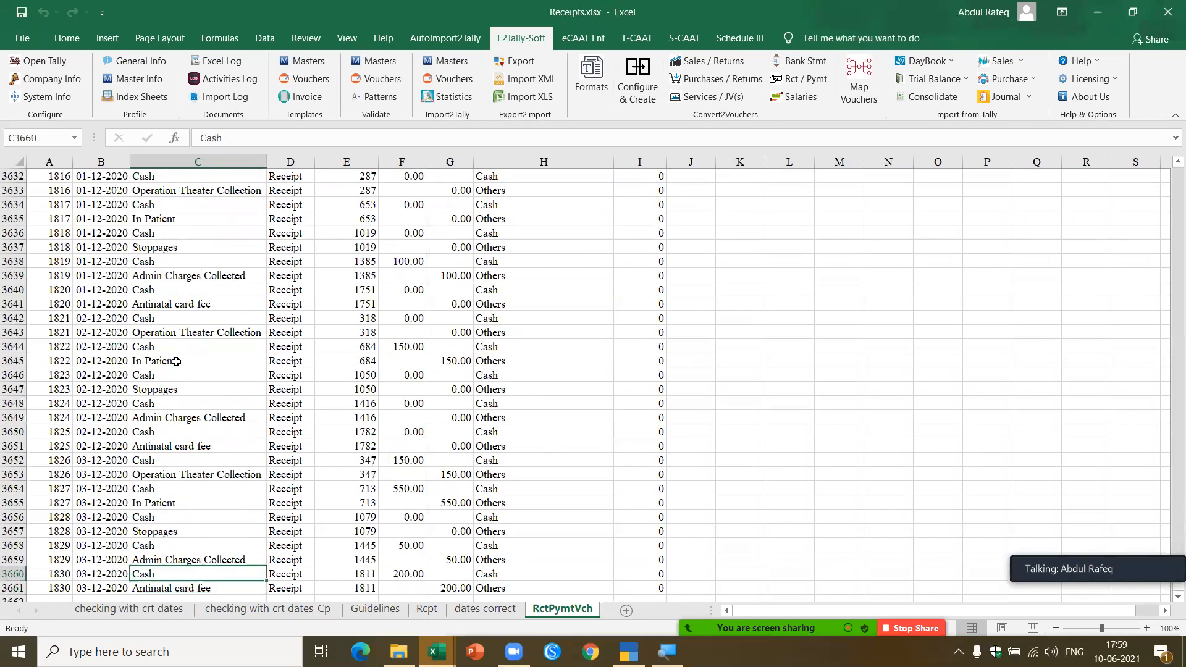
key("ctrl+Home")
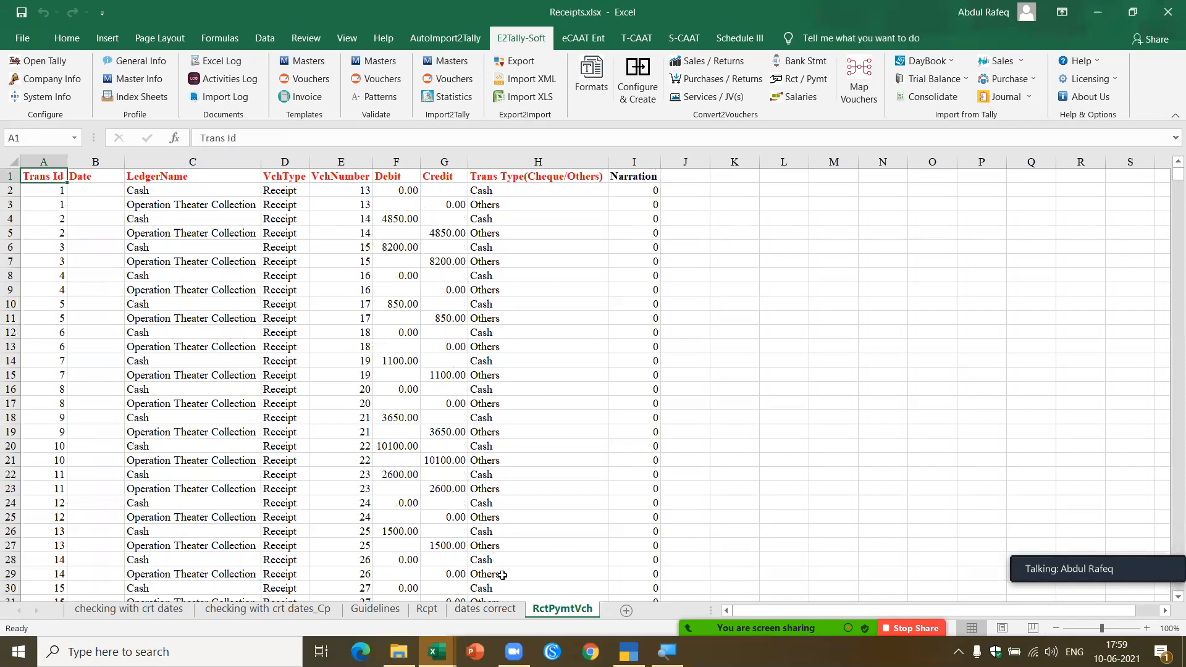
left_click(485, 609)
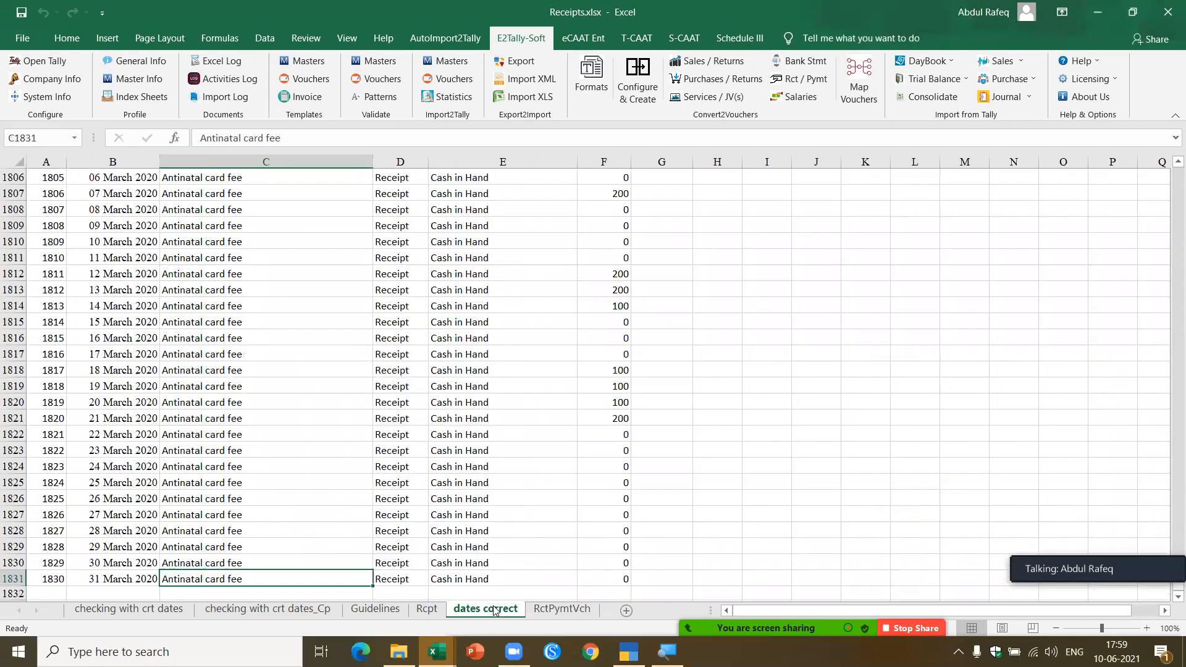
Copy the dates correct sheet into a new workbook and rename the copied sheet Receipts.
right_click(495, 611)
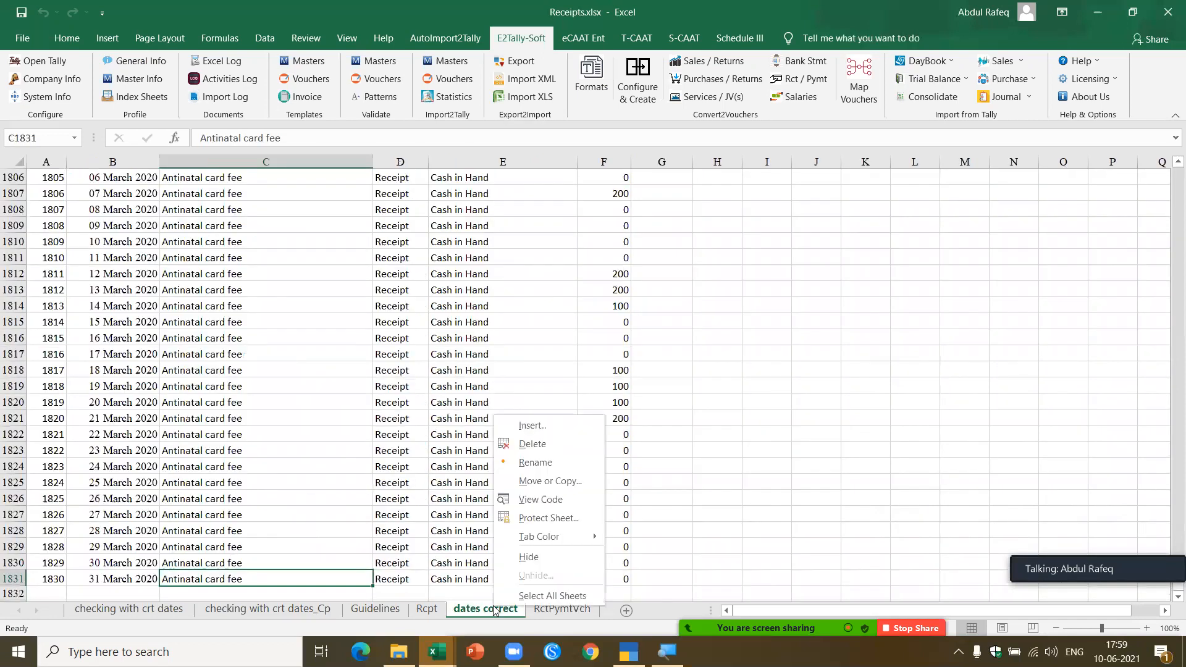
left_click(571, 485)
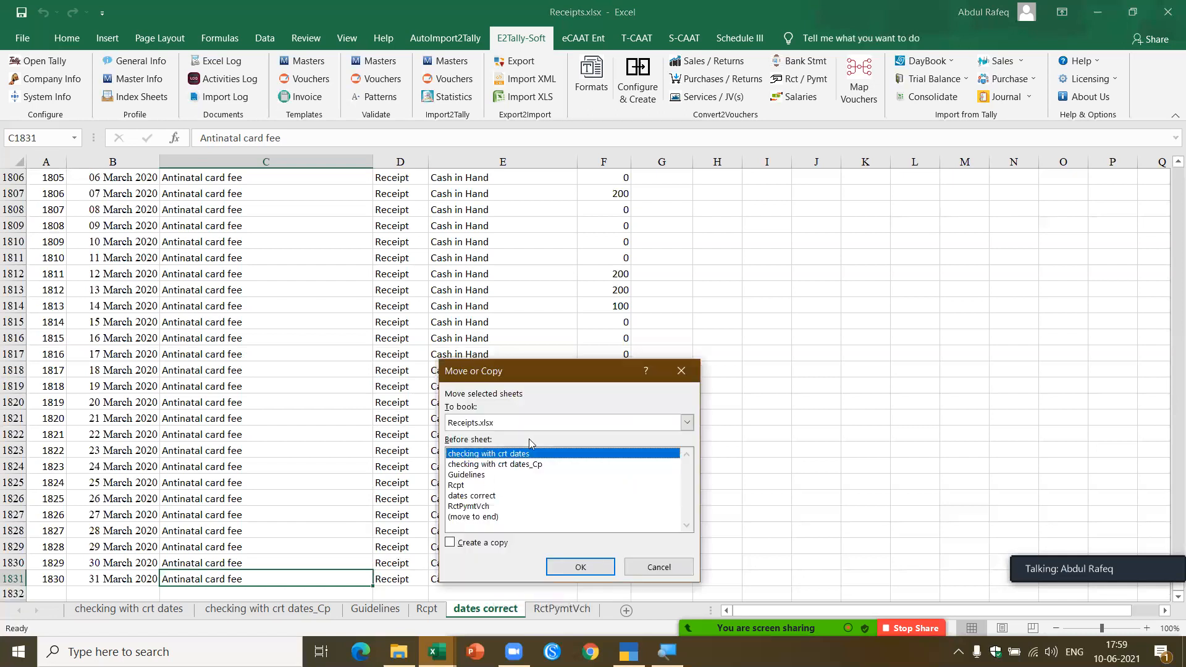
left_click(687, 422)
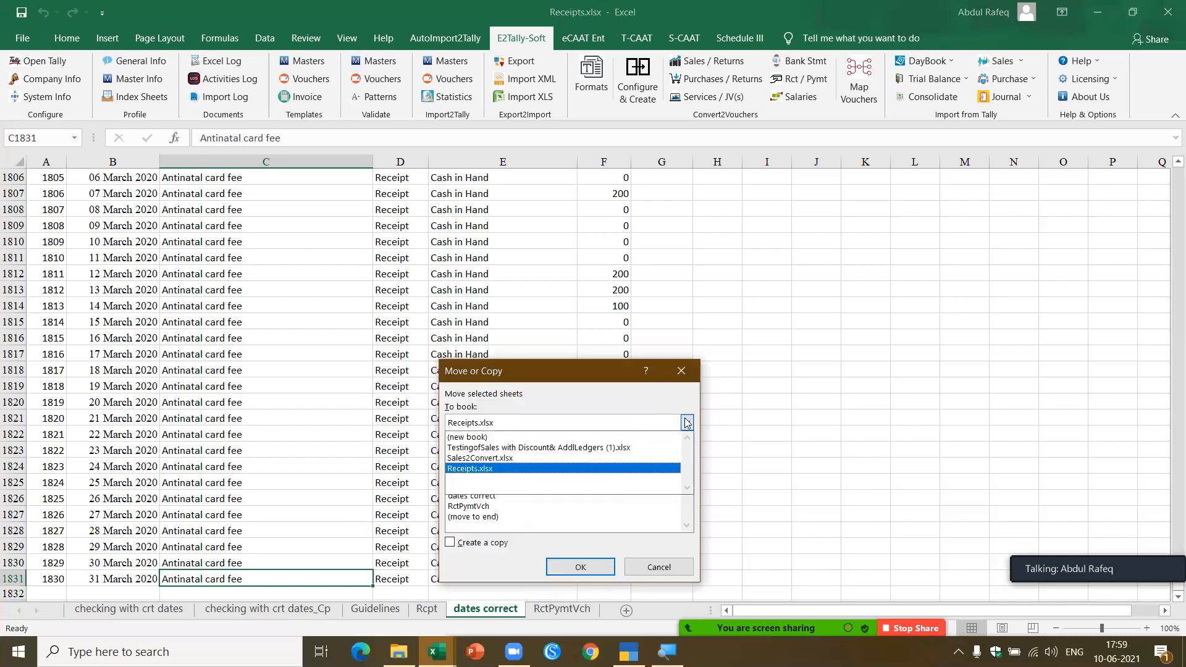
left_click(532, 438)
left_click(450, 542)
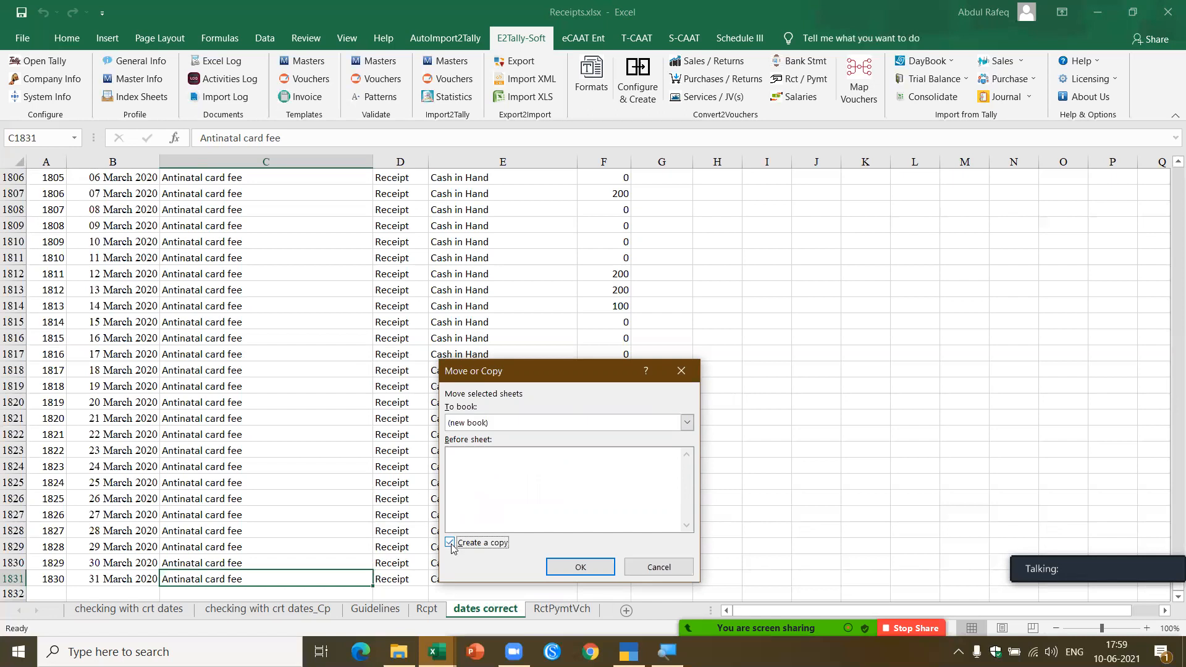
left_click(564, 568)
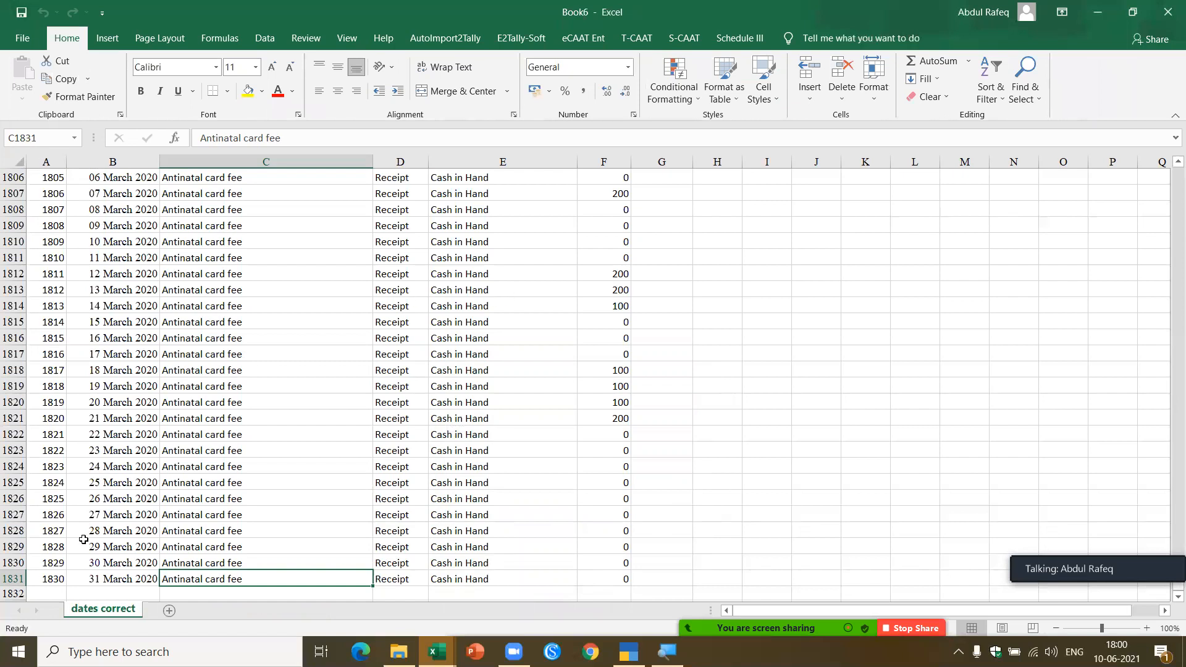
double_click(87, 610)
type("Receipts")
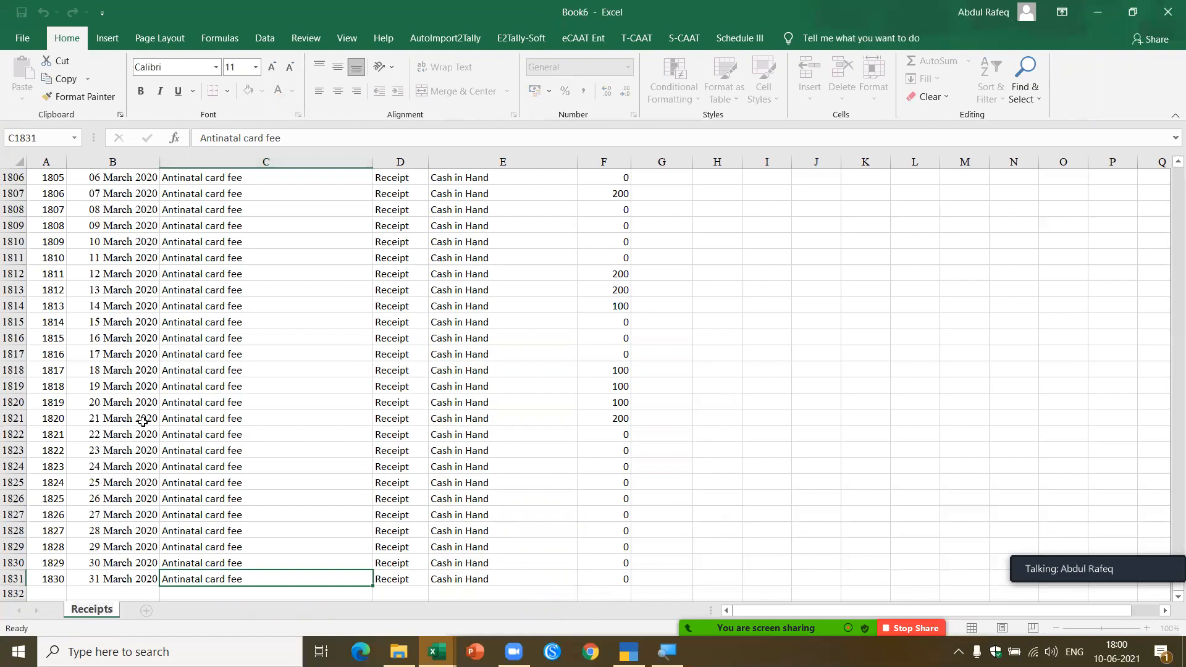
Start saving the new workbook under a new name, with the Desktop as the destination folder.
left_click(20, 43)
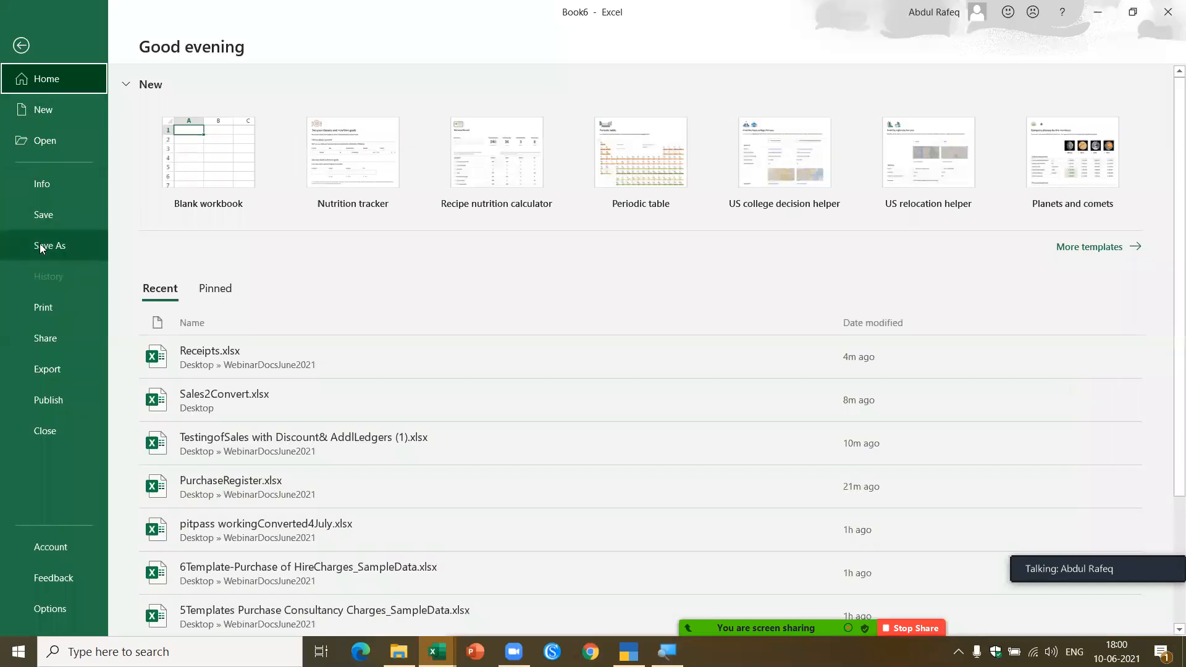
left_click(39, 245)
left_click(209, 272)
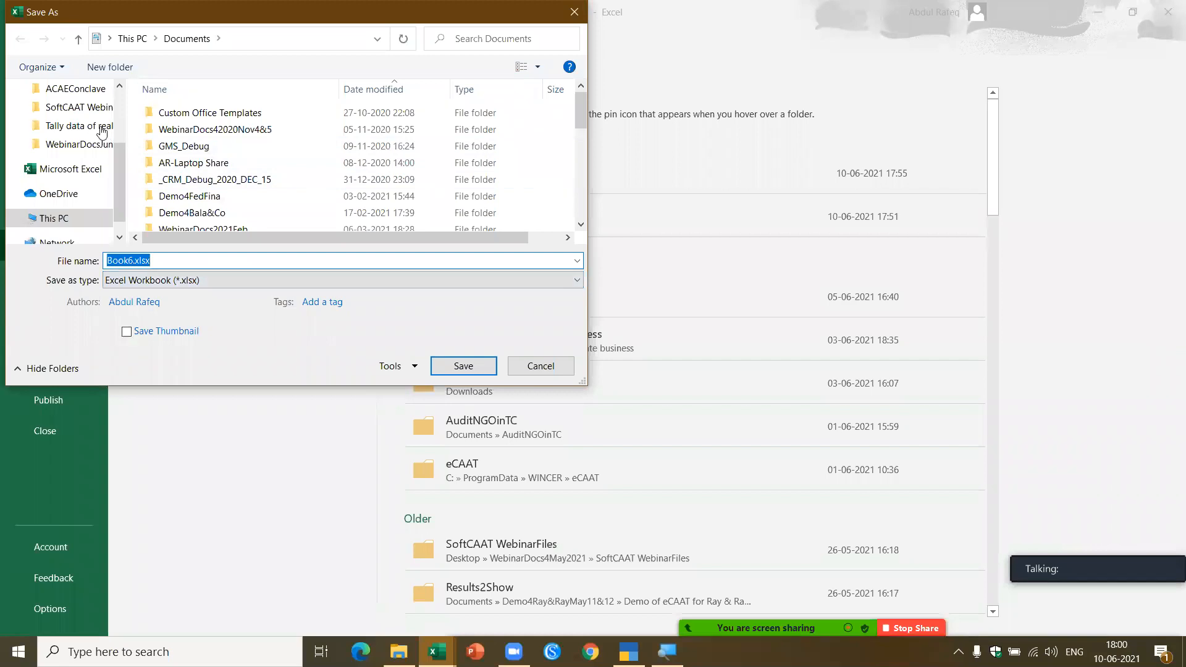
mouse_move(121, 205)
left_mouse_down()
mouse_move(124, 139)
mouse_move(125, 204)
left_mouse_up()
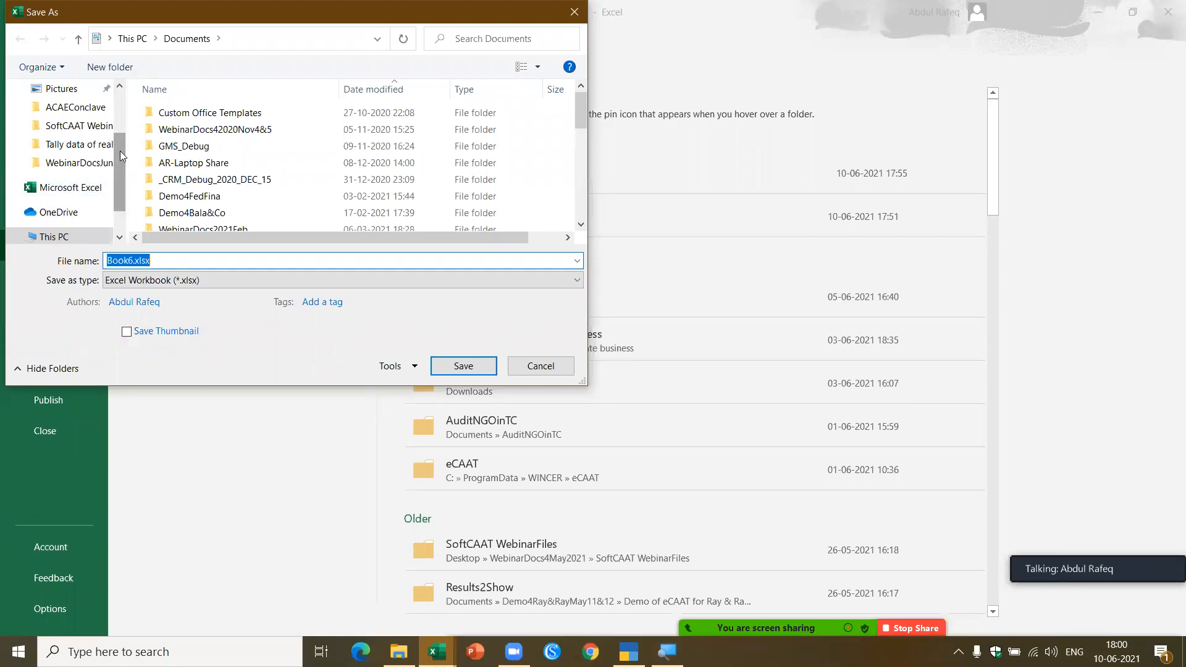
scroll(122, 156, "up", 2)
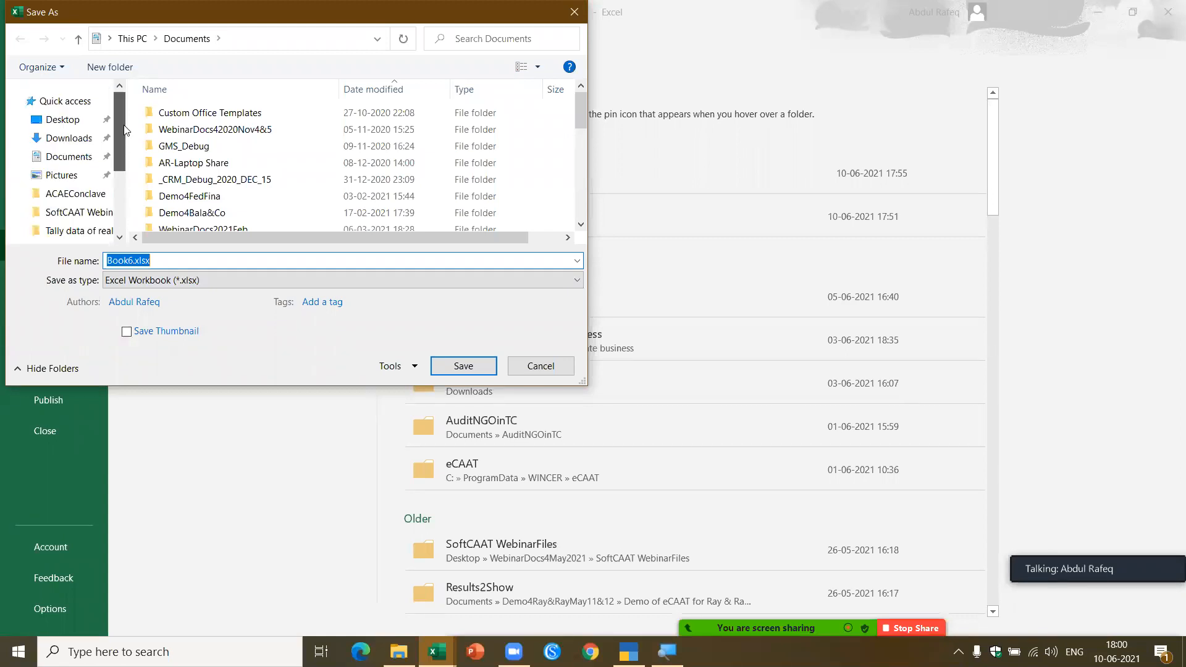
left_click(78, 123)
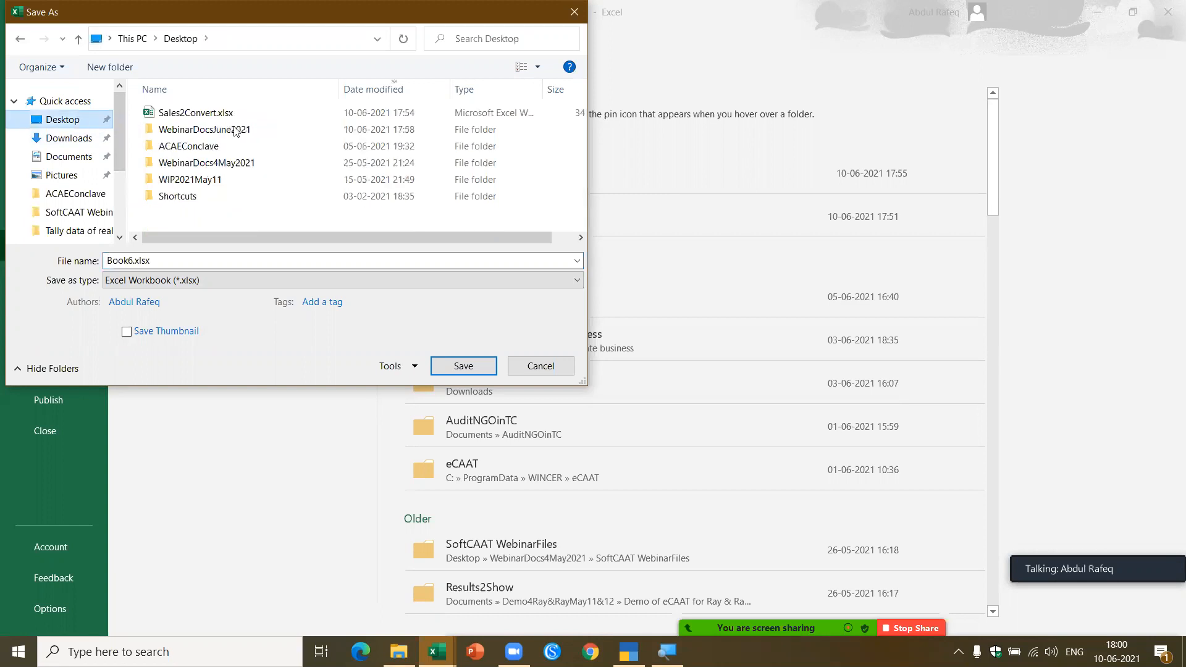
scroll(164, 234, "down", 2)
Try to save the workbook on the Desktop under the file name Receipts.
left_click(164, 259)
type("Receipts")
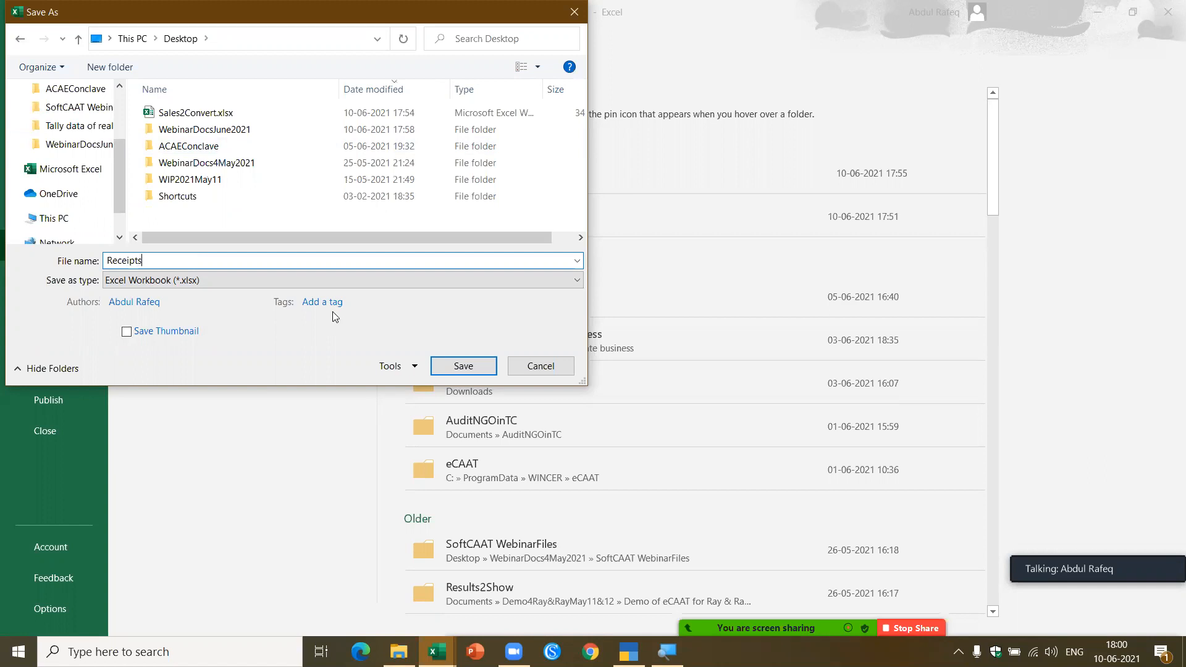
left_click(463, 366)
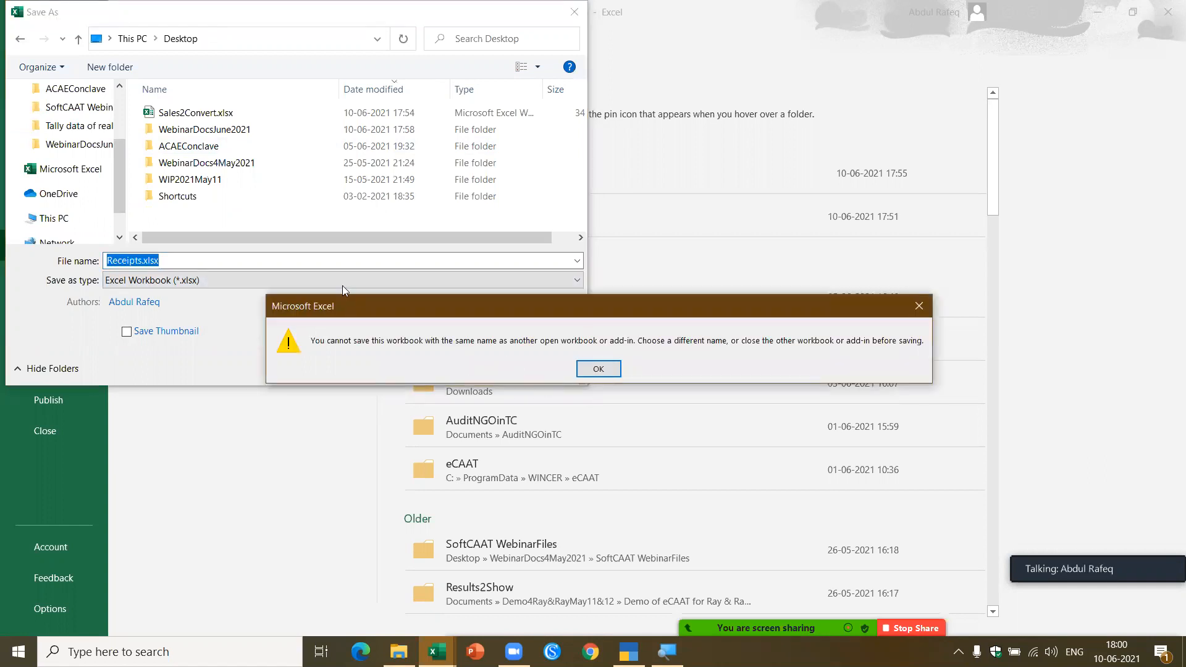
key("Return")
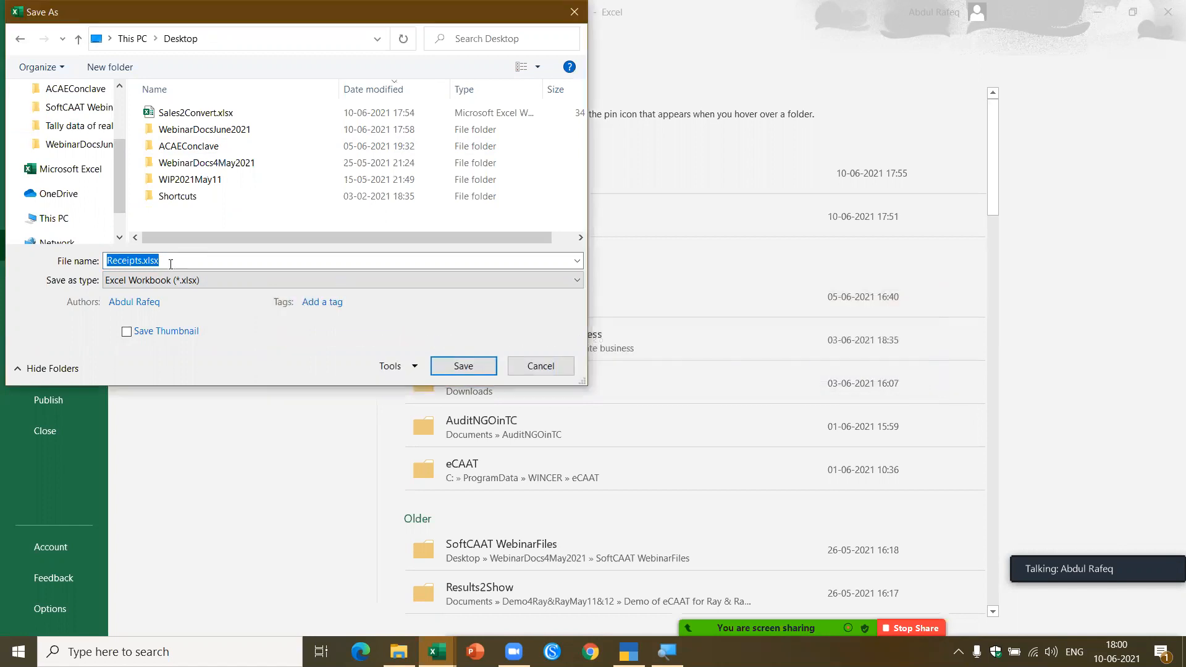
Save the workbook on the Desktop as Receipts2Convert.xlsx.
left_click(137, 261)
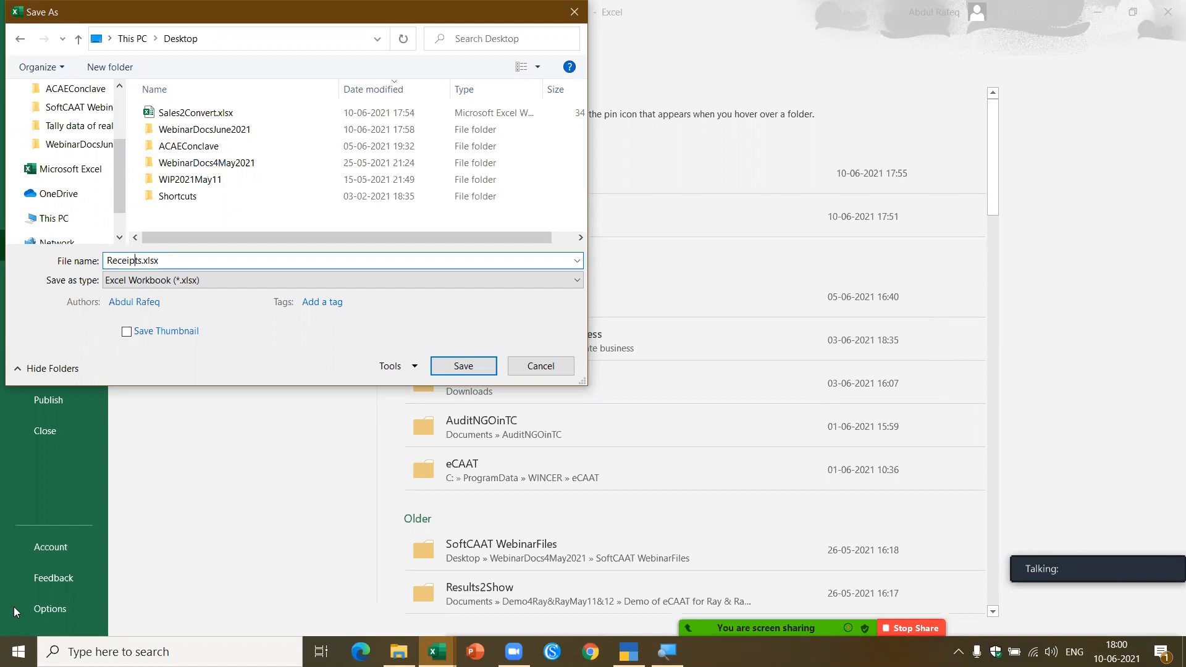
type("2")
key("BackSpace")
type("2Convert")
left_click(449, 367)
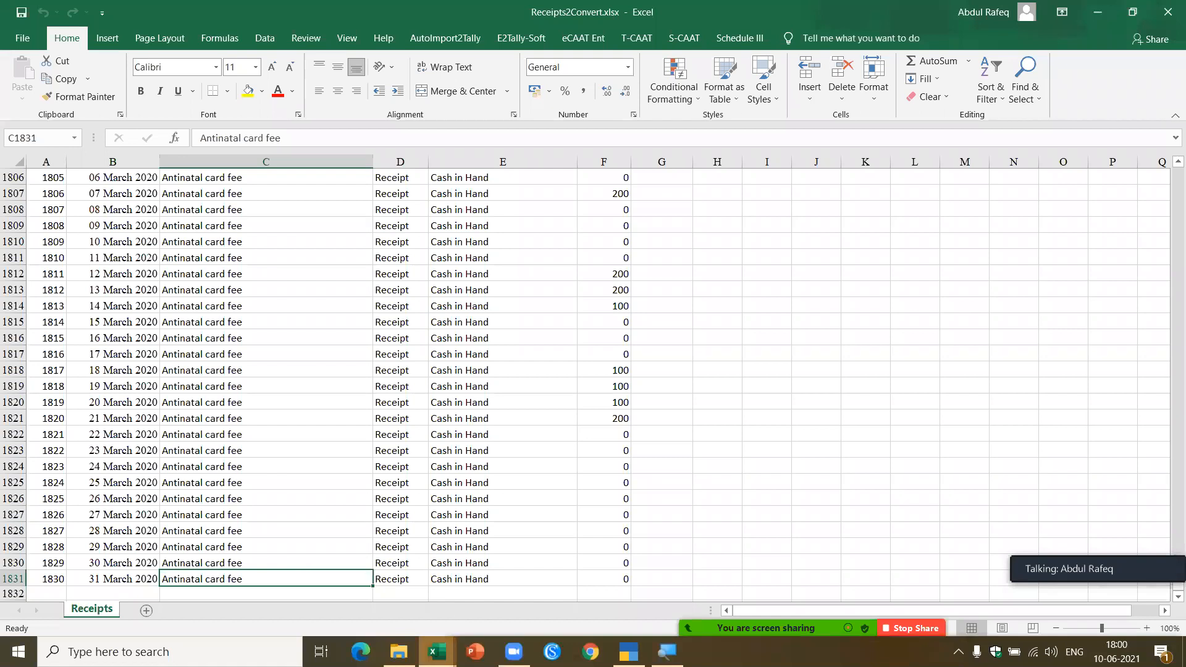
Close the Receipts.xlsx, Sales2Convert.xlsx and TestingofSales with Discount& AddlLedgers (1).xlsx workbooks, leaving only Receipts2Convert.xlsx open.
mouse_move(437, 652)
left_click(542, 587)
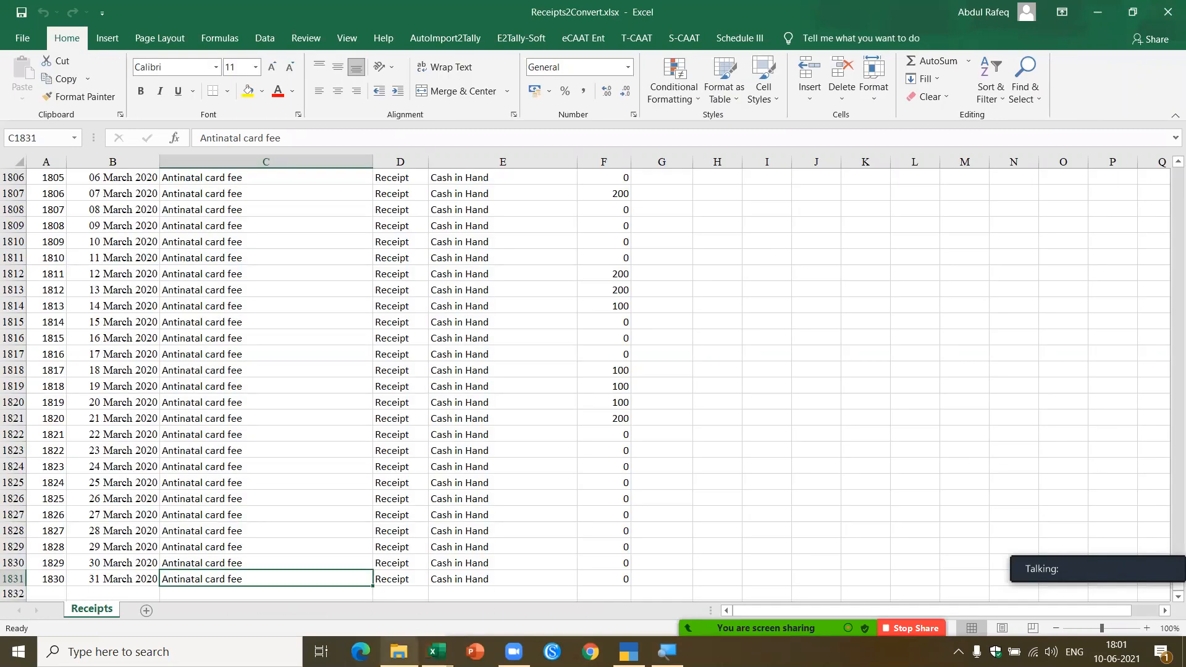
mouse_move(437, 652)
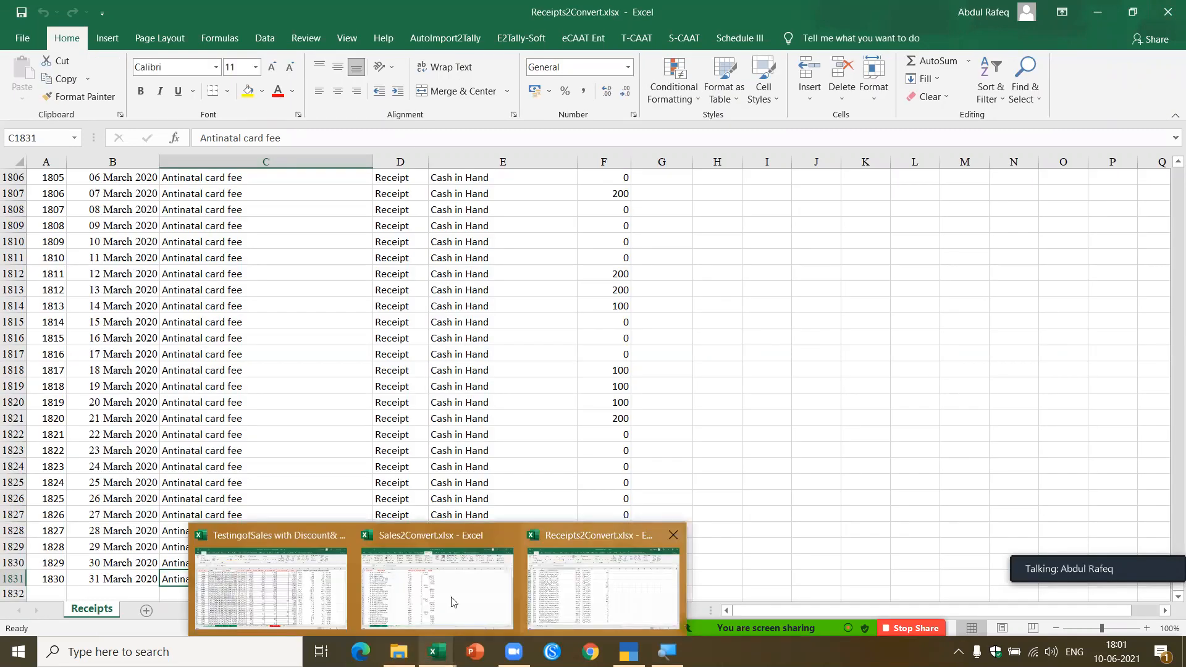
left_click(414, 591)
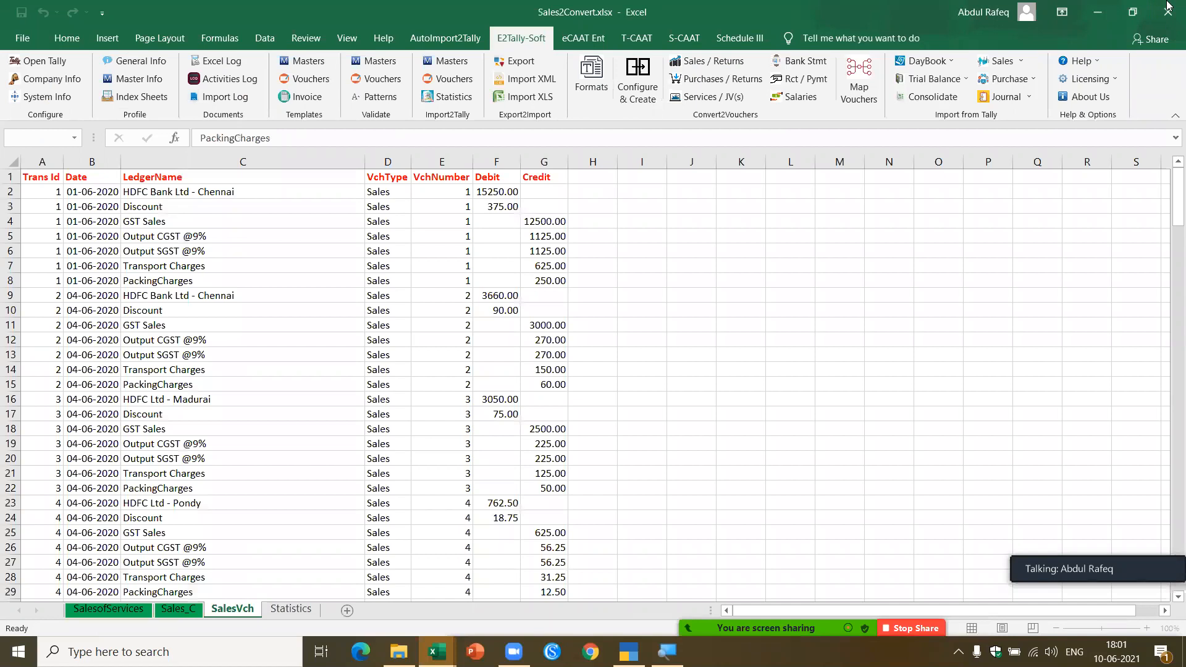
left_click(1168, 16)
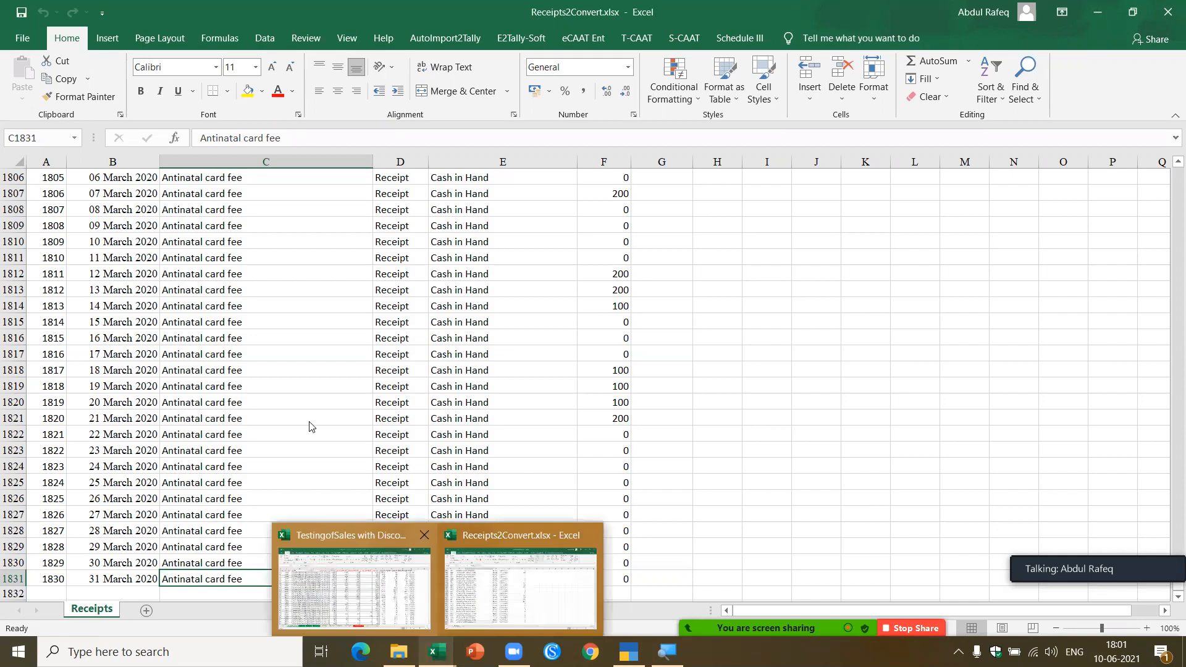
left_click(364, 578)
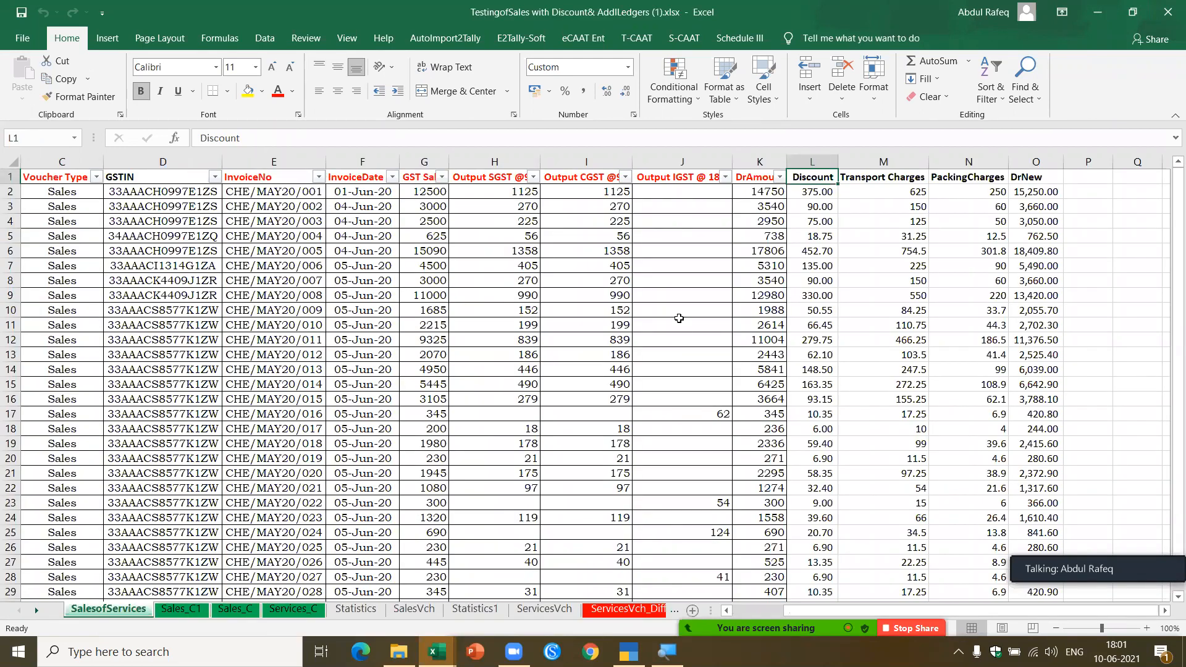
left_click(1167, 14)
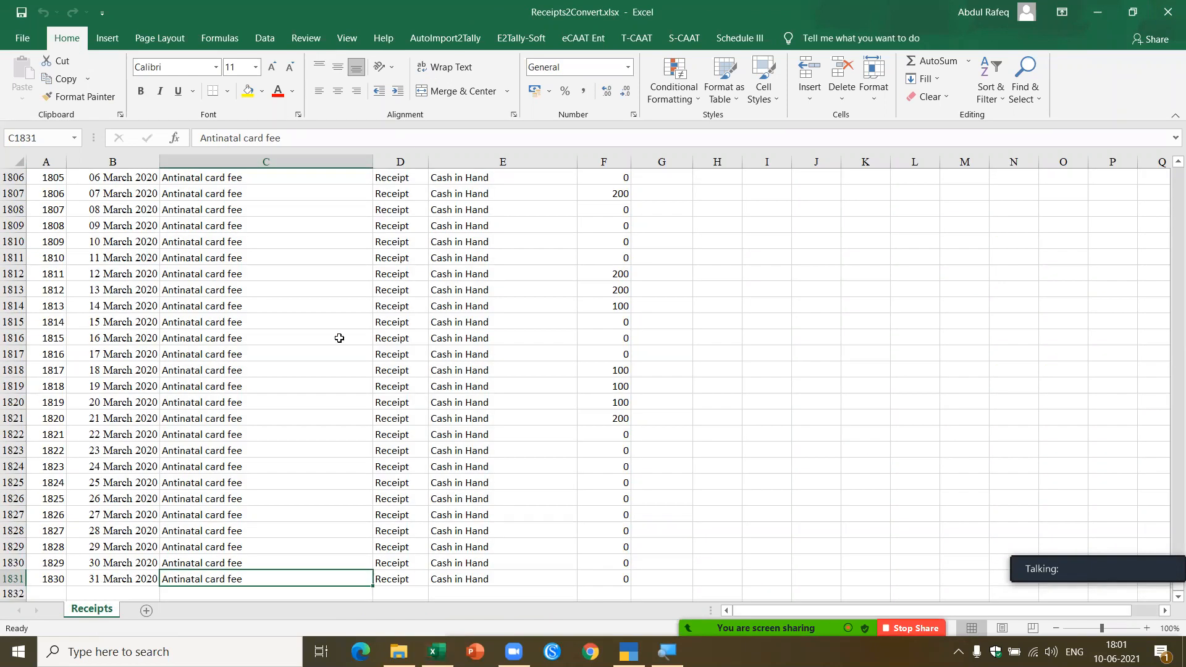
Start a receipt/payment voucher conversion of the Receipts sheet with company name abc and voucher type Receipt.
left_click(289, 339)
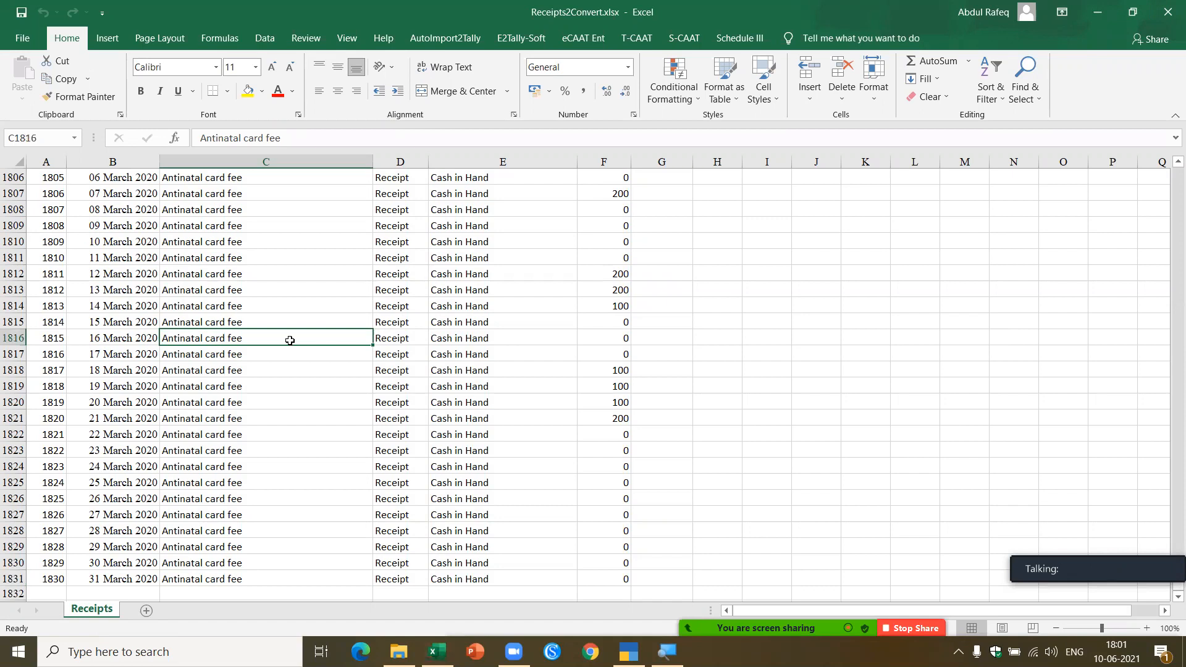
key("ctrl+Home")
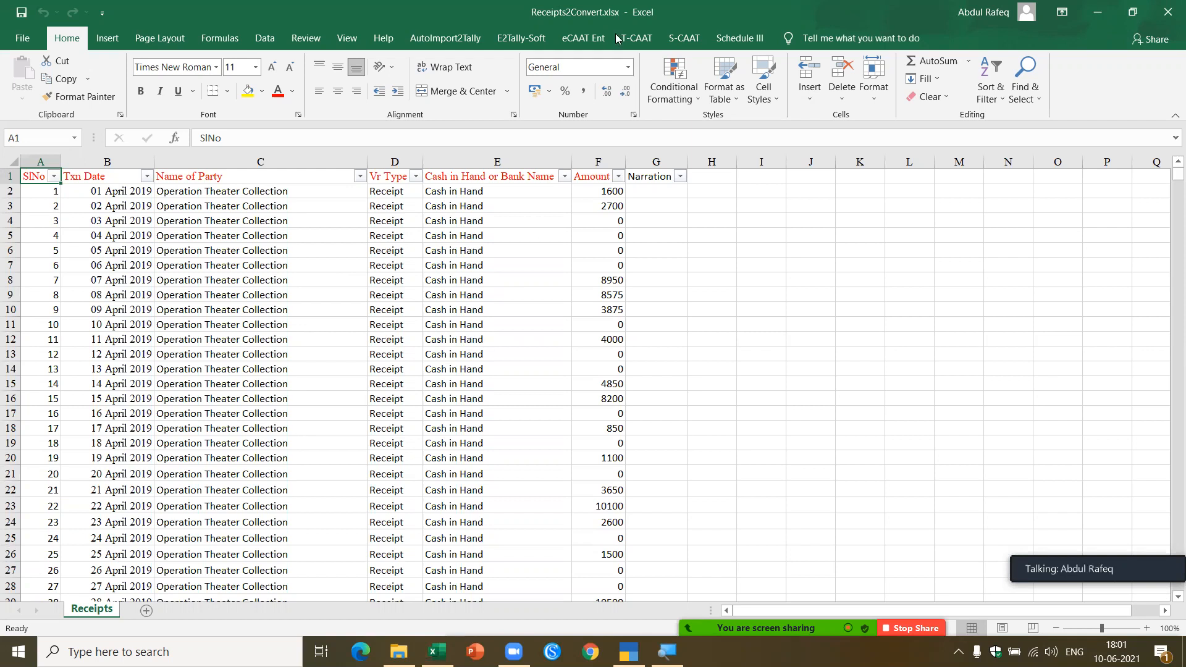
left_click(525, 40)
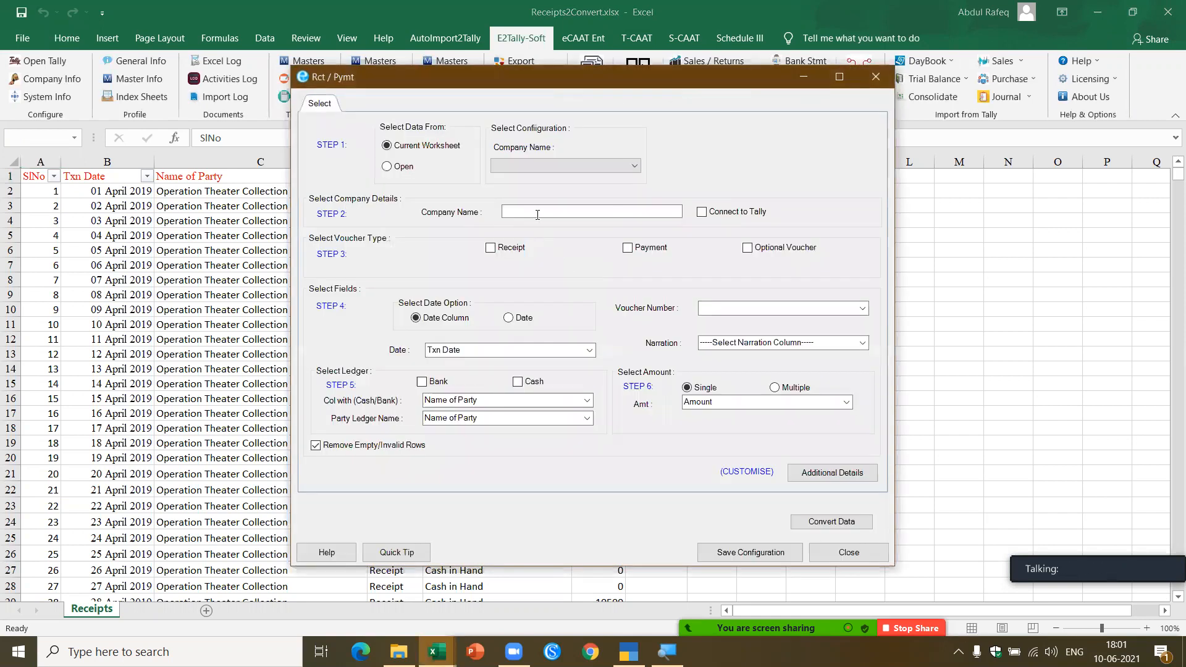
left_click(536, 212)
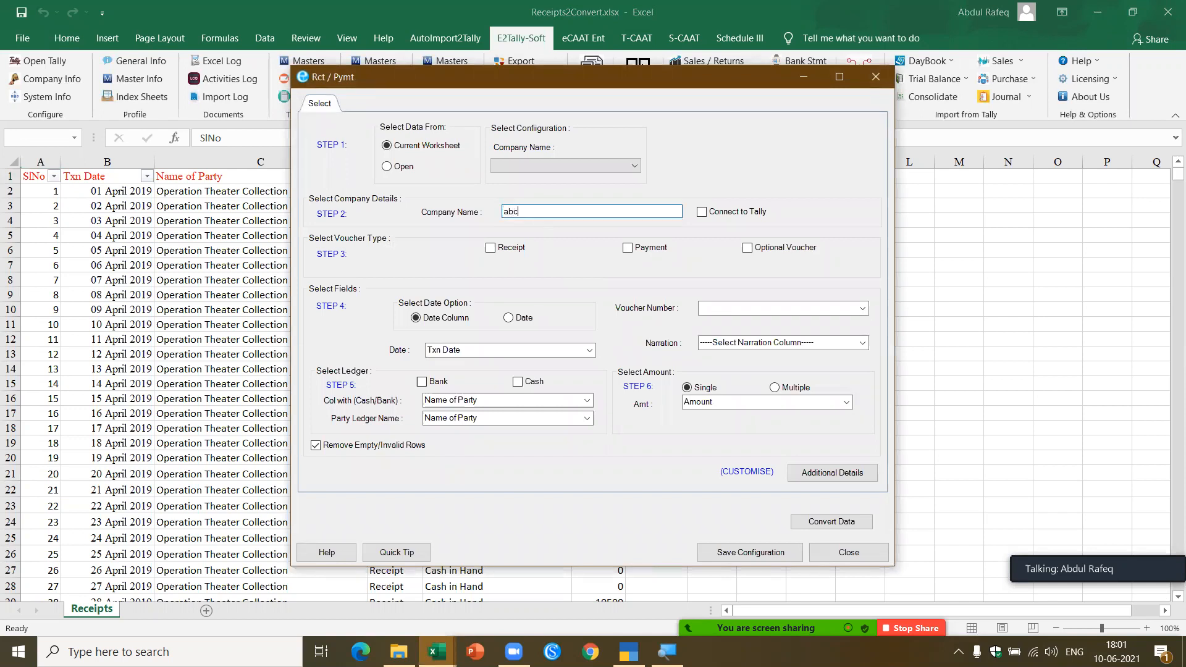
left_click(493, 246)
Set the ledger type to Cash and take the party ledger name from the Cash in Hand or Bank Name column.
left_click_drag(719, 88, 856, 93)
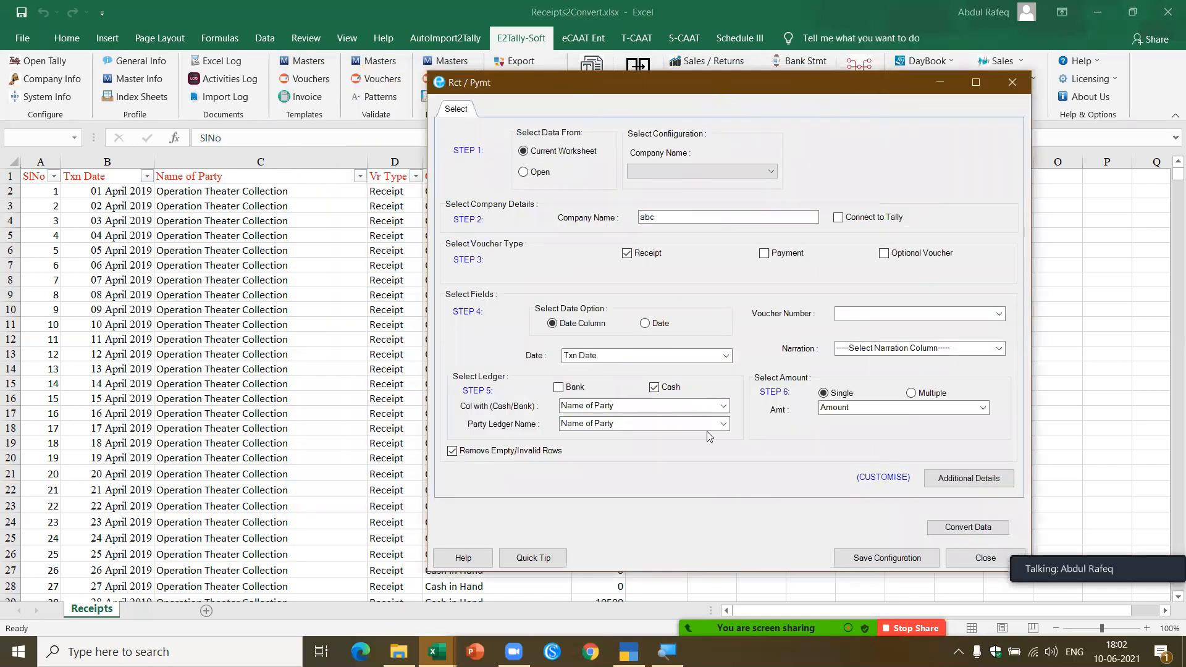
left_click(724, 425)
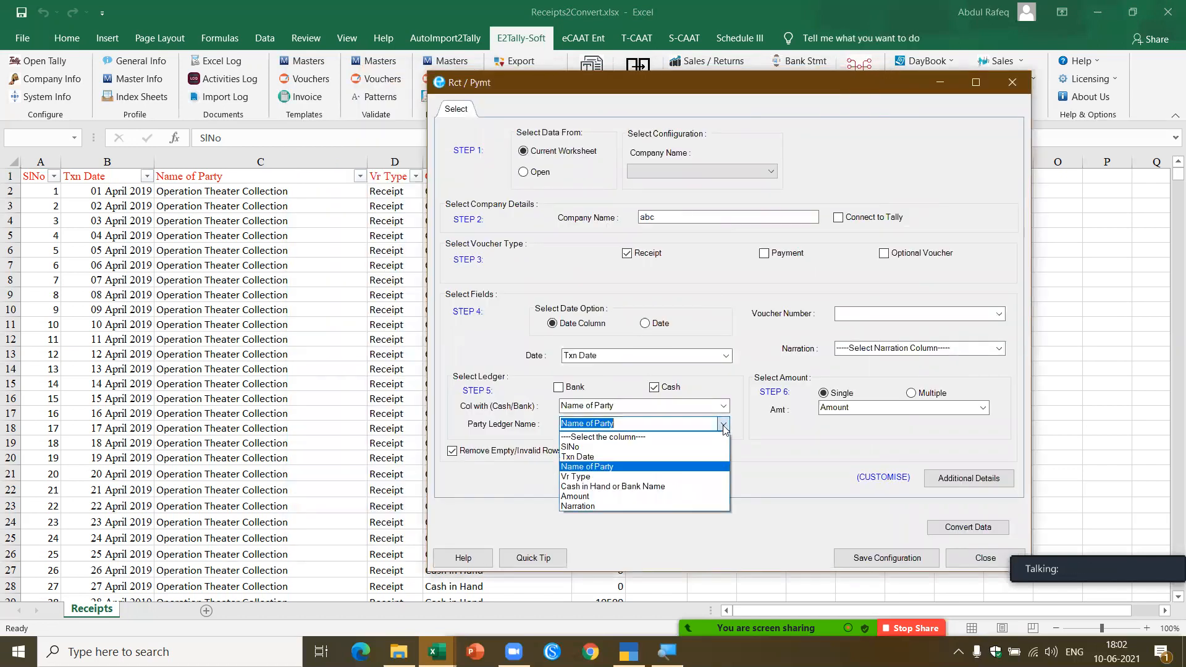
left_click(689, 487)
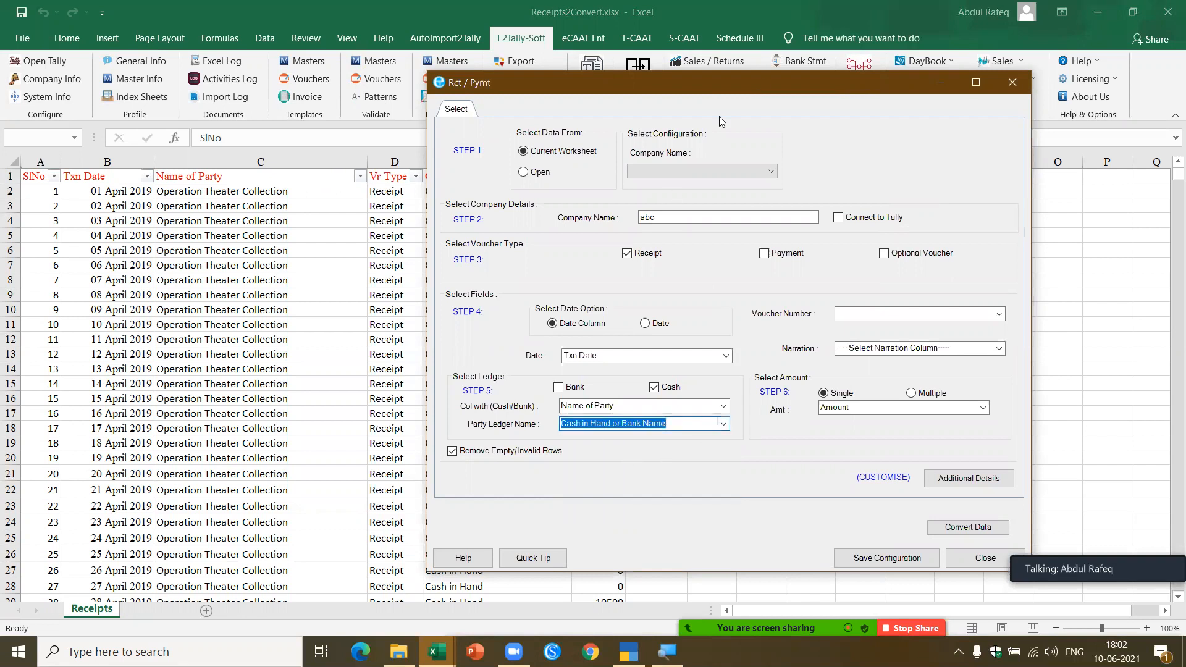
left_click_drag(759, 82, 627, 73)
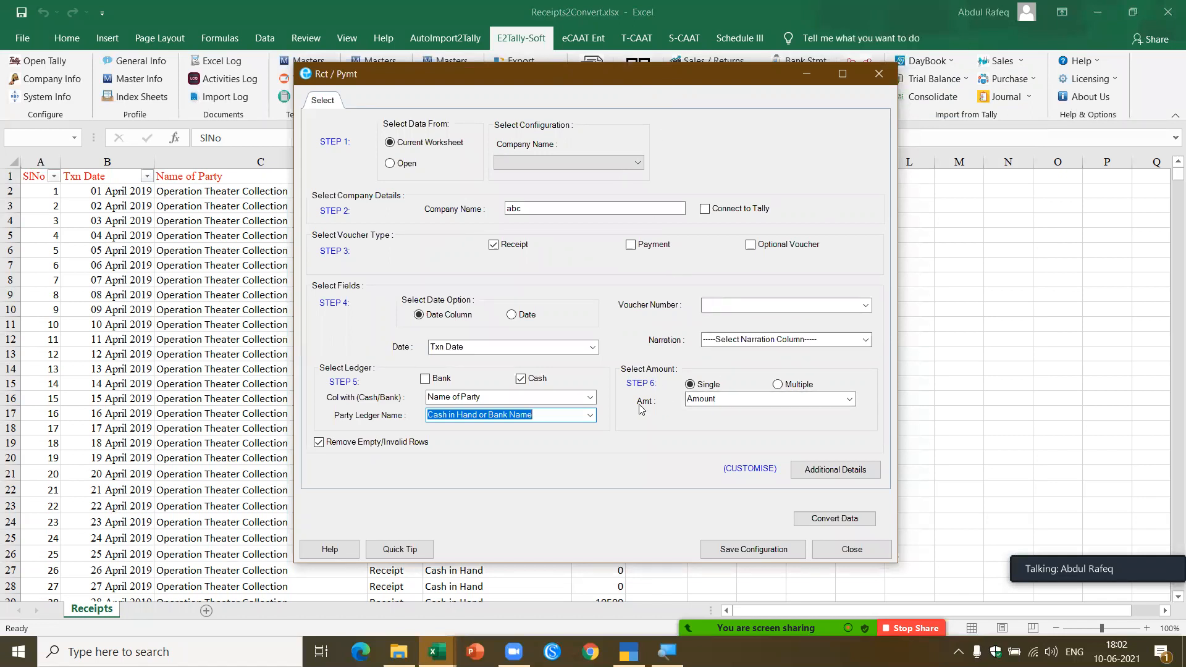
Set SlNo as the voucher number column and convert the sheet's data into receipt vouchers.
left_click(808, 519)
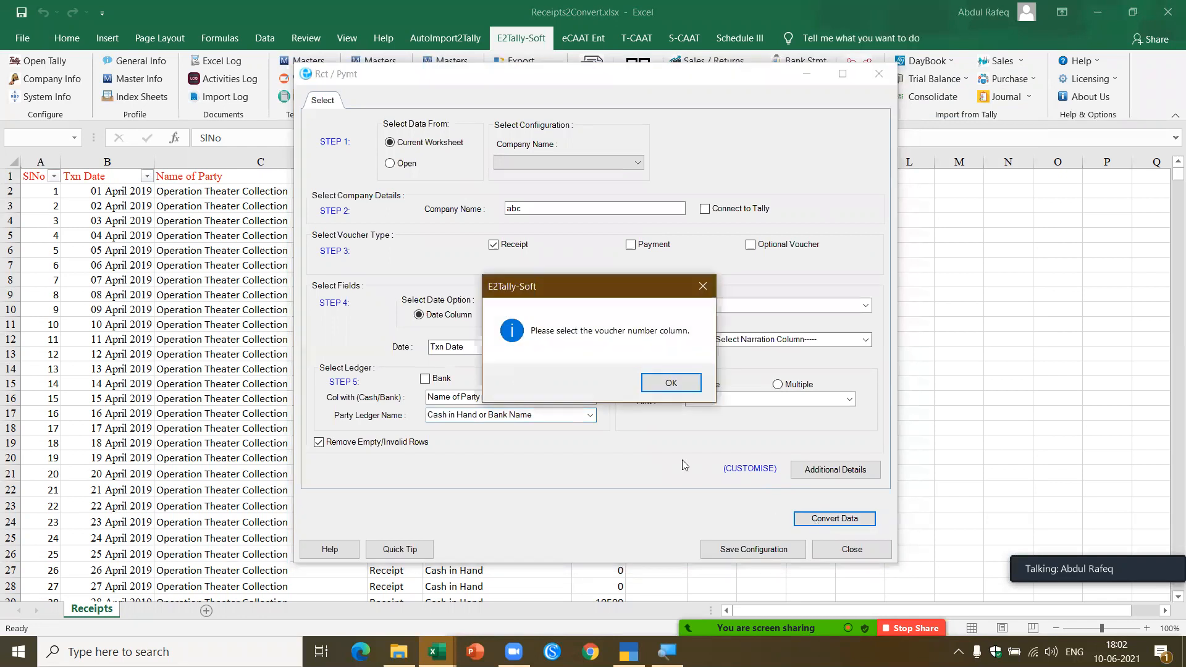
left_click(677, 384)
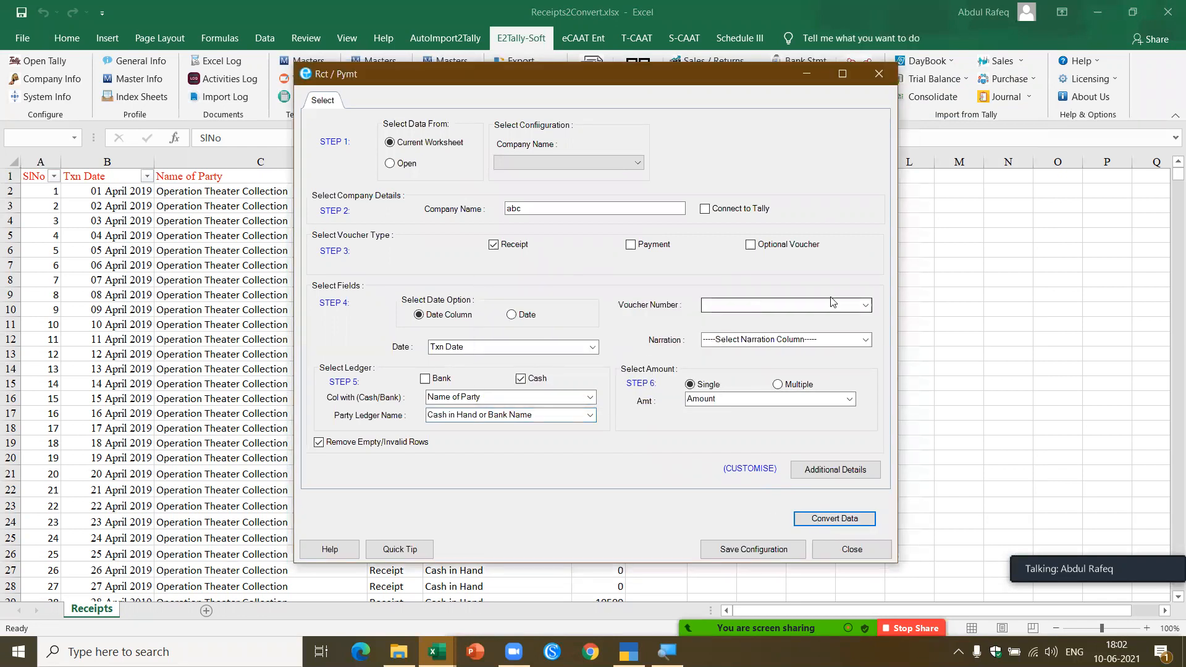
left_click(864, 309)
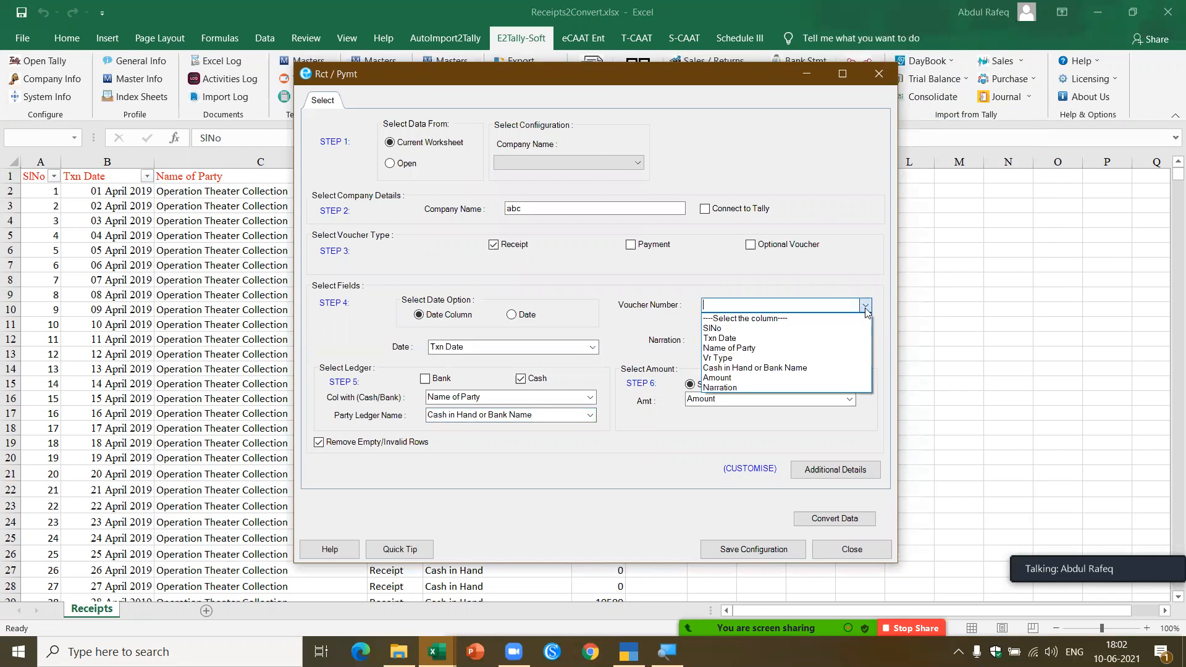
left_click(834, 328)
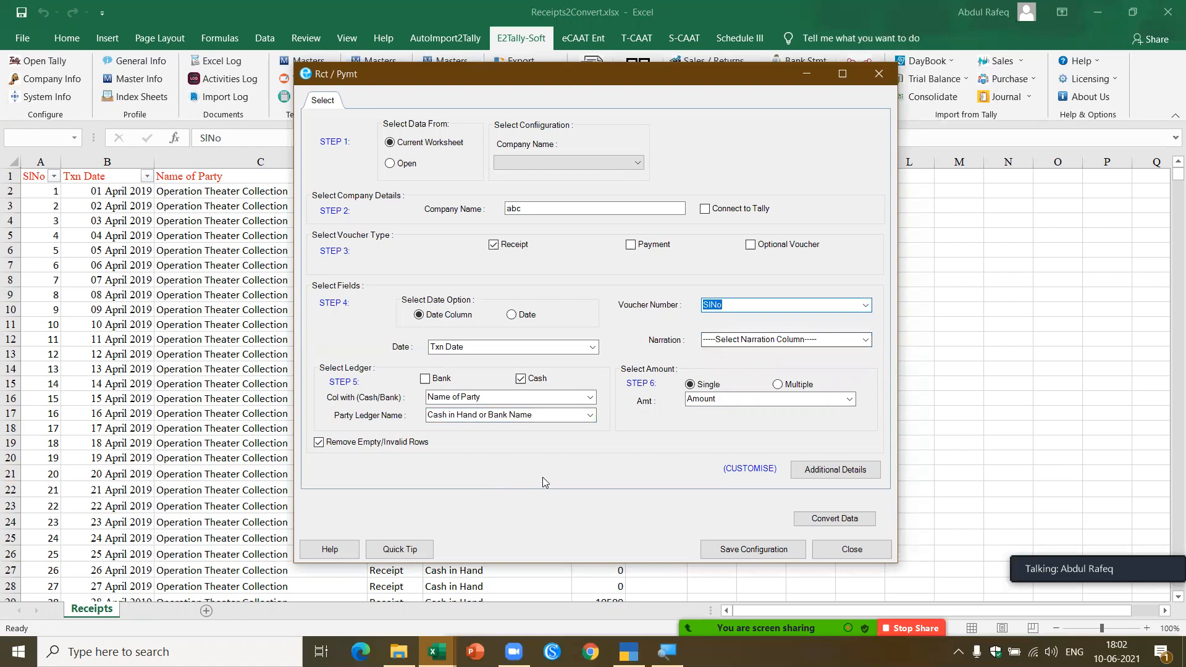
left_click(823, 520)
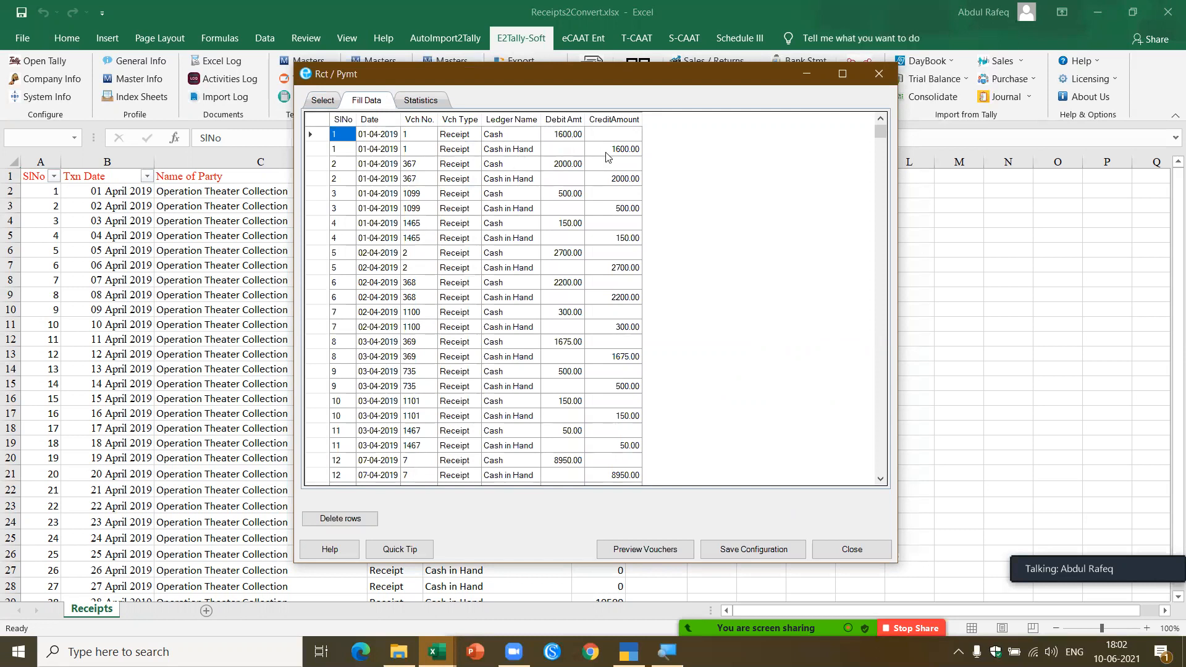
Review the conversion statistics and the voucher preview, and close the receipt/payment conversion without saving the vouchers.
left_click(418, 100)
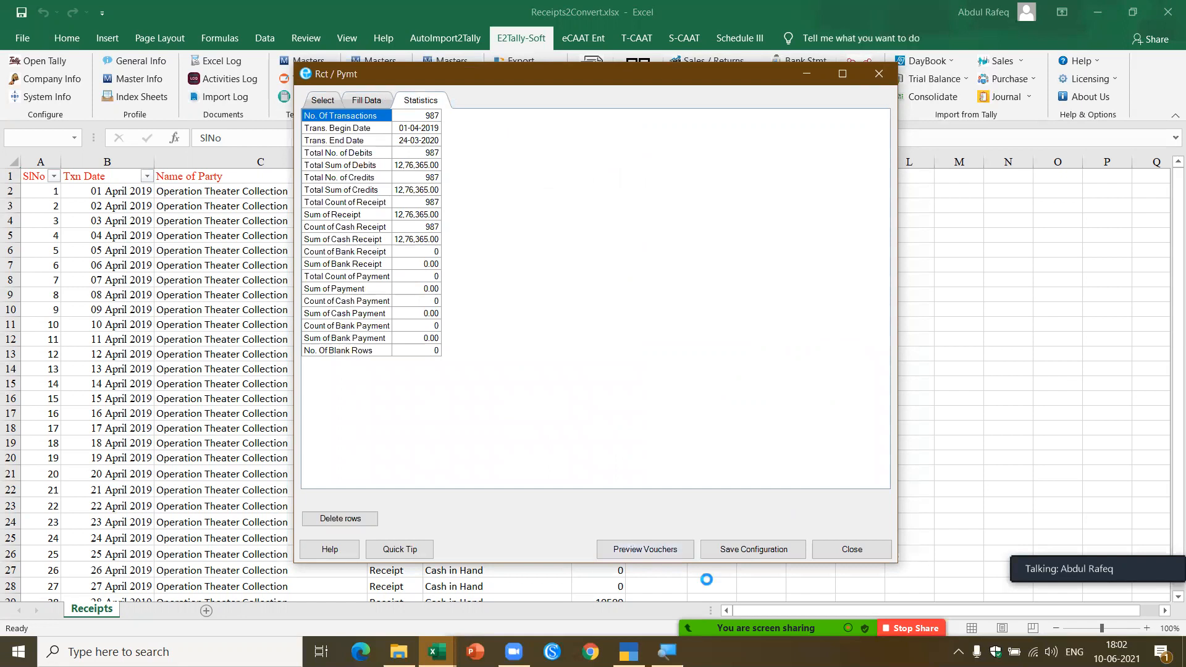
left_click(645, 550)
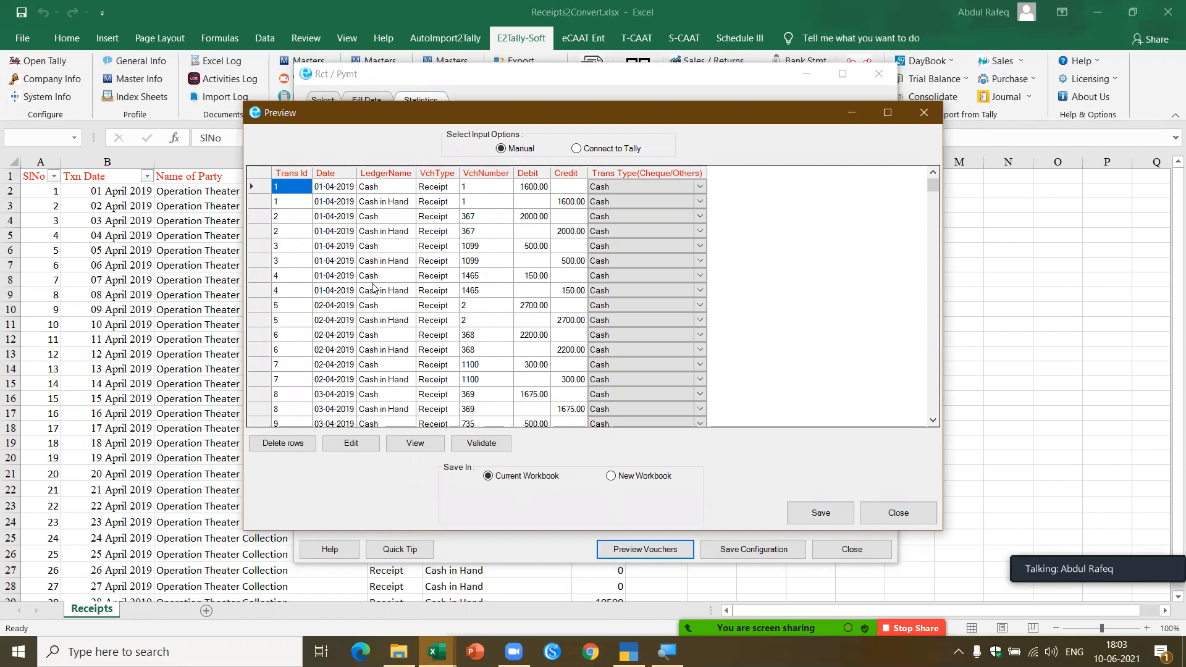
left_click(916, 114)
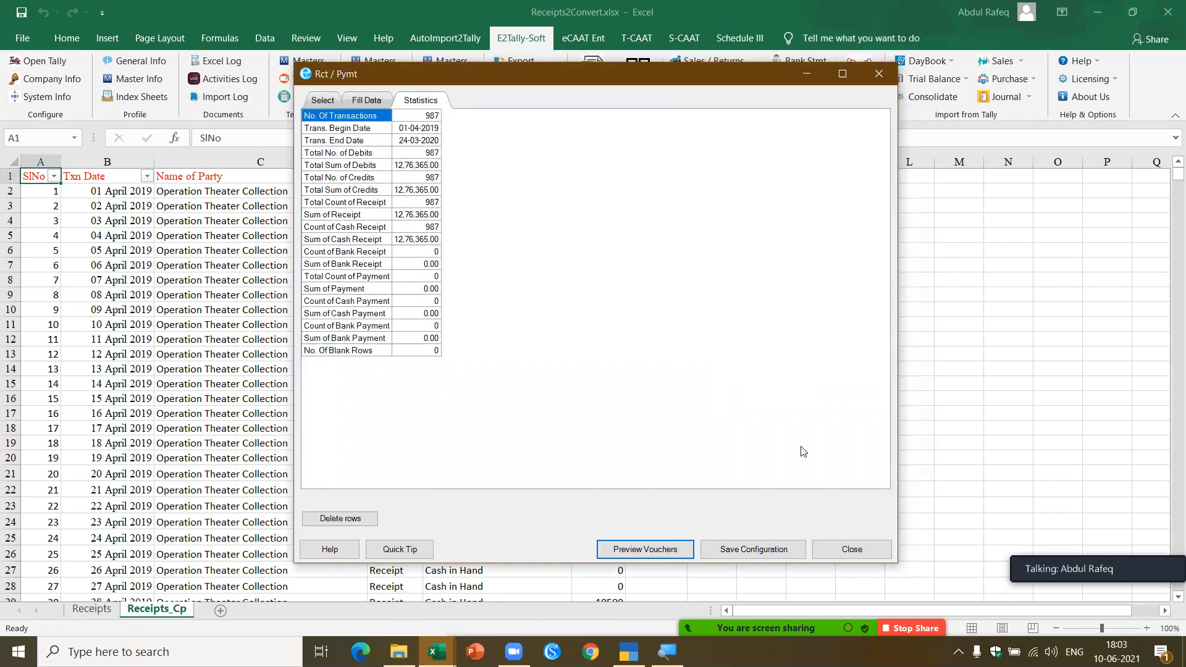
left_click(865, 544)
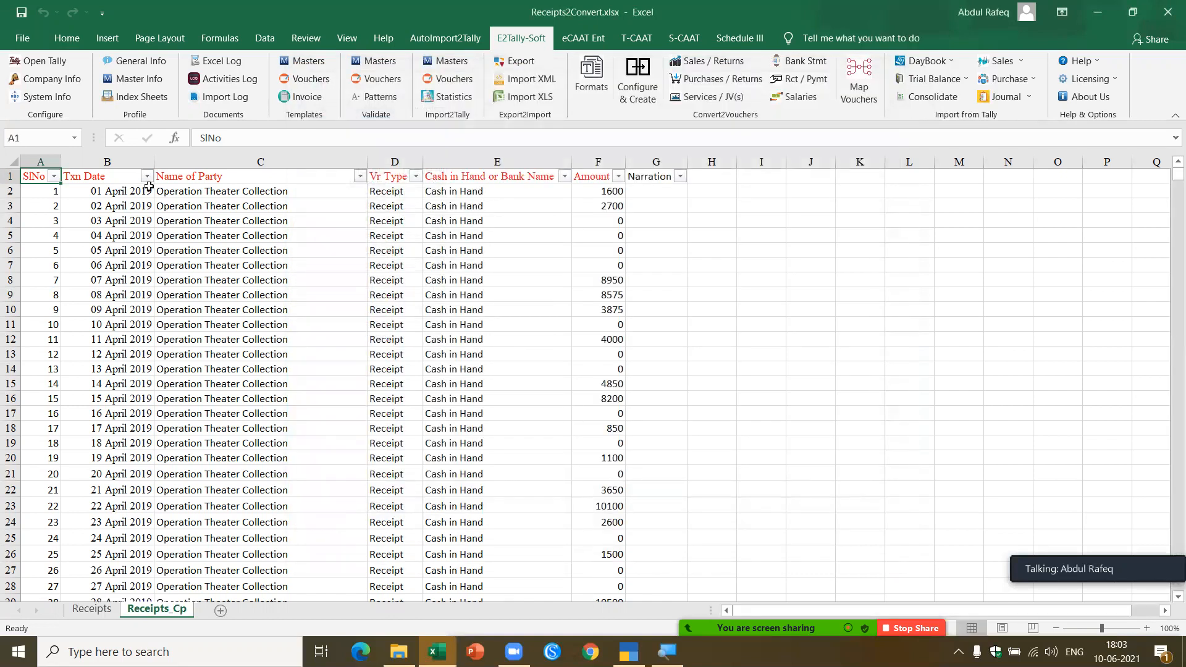
Sort the Receipts_Cp sheet's transactions by Txn Date from oldest to newest.
left_click(56, 191)
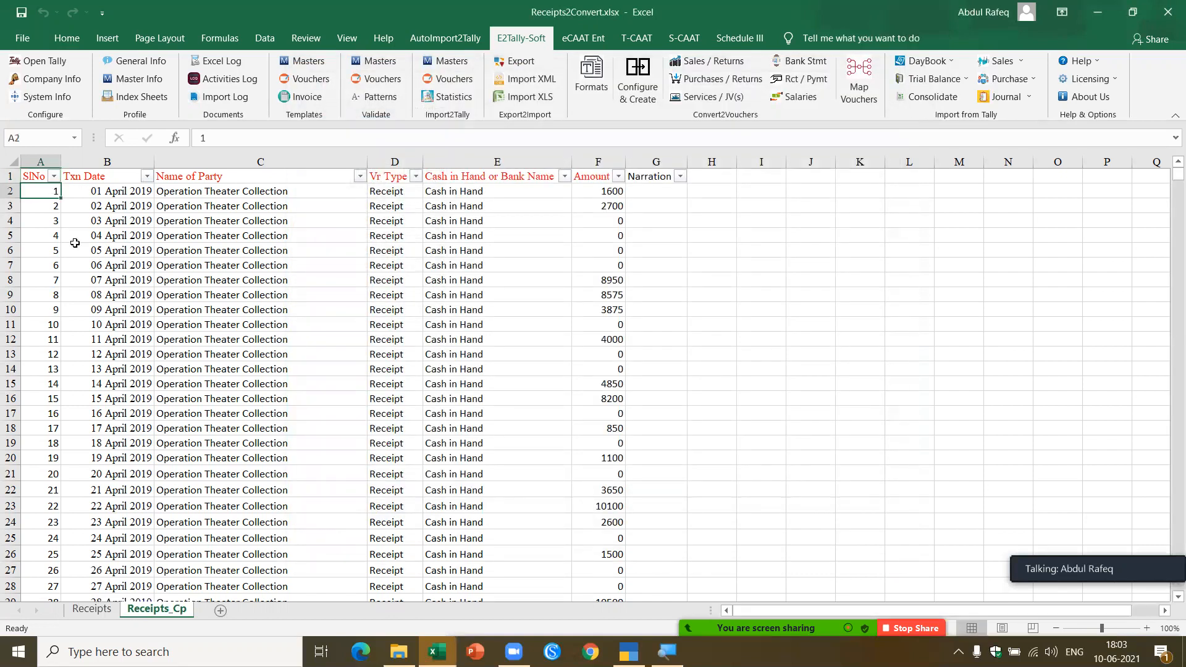
left_click(147, 177)
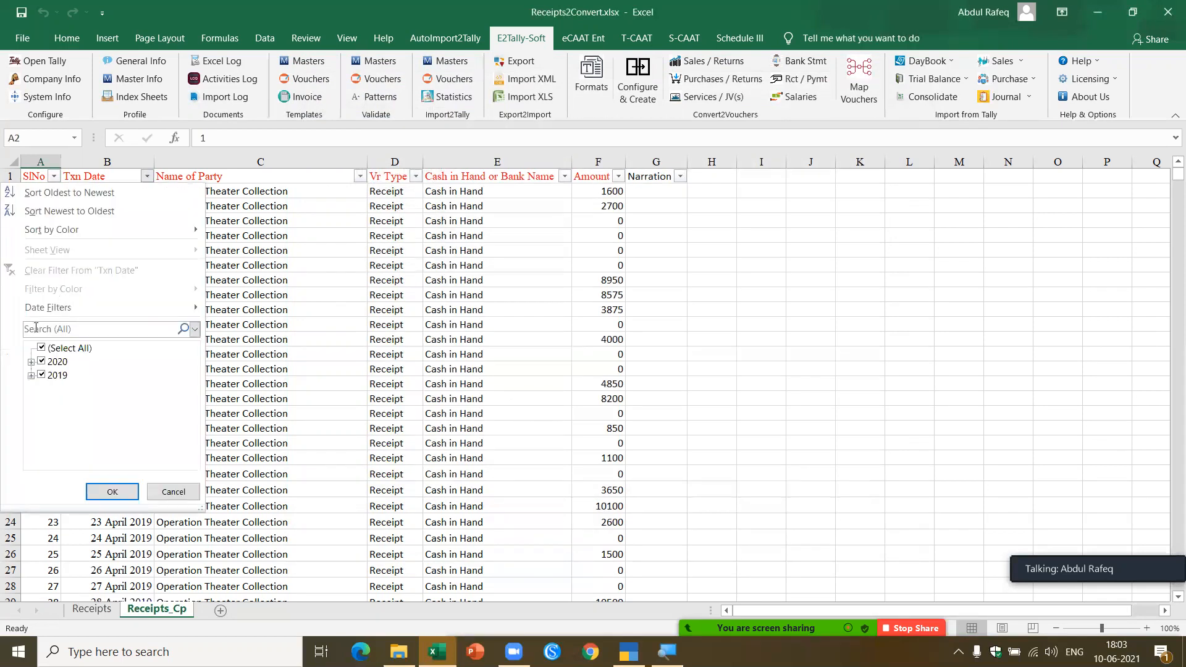
key("Escape")
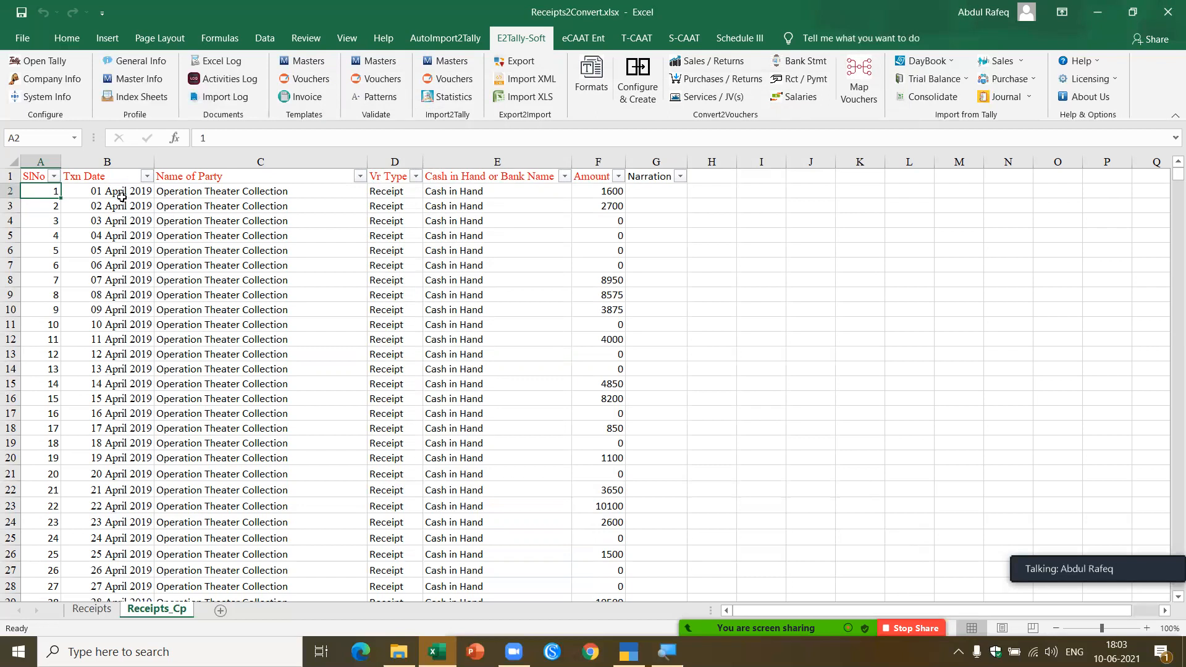
left_click(122, 194)
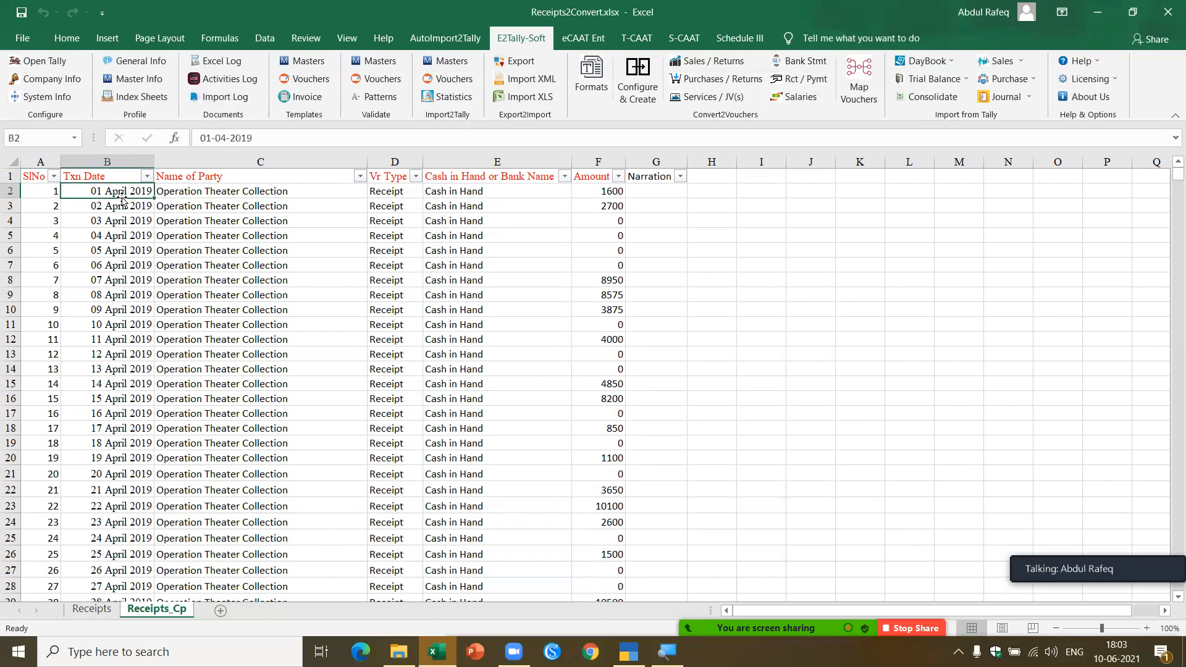
left_click(271, 40)
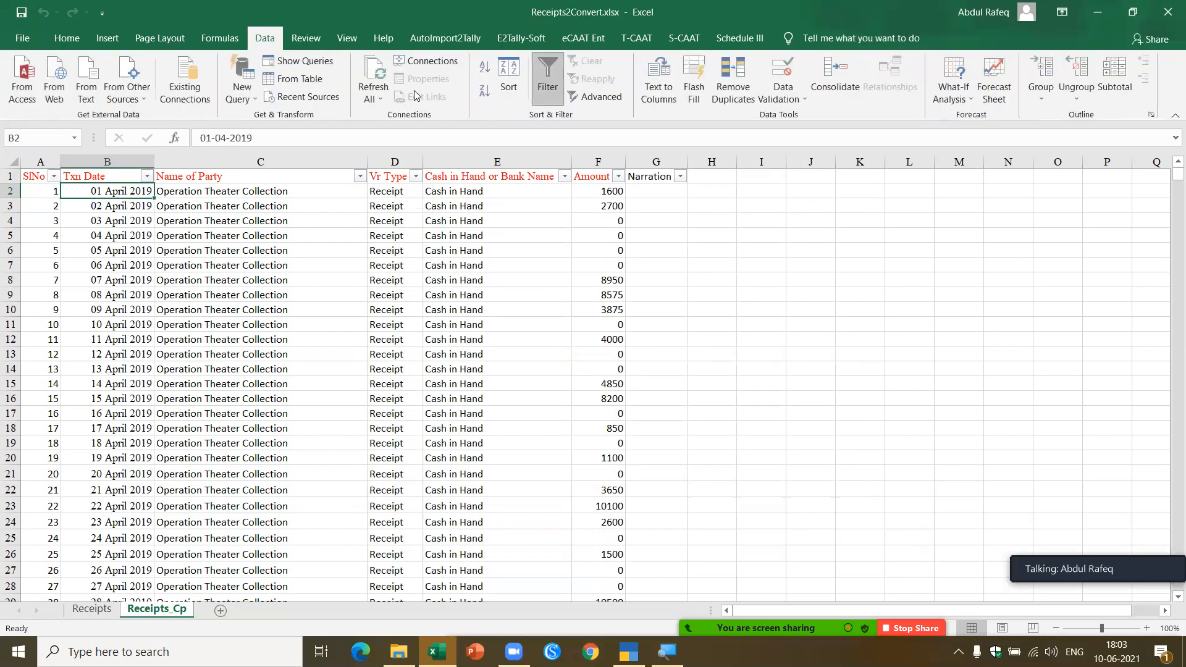
left_click(486, 68)
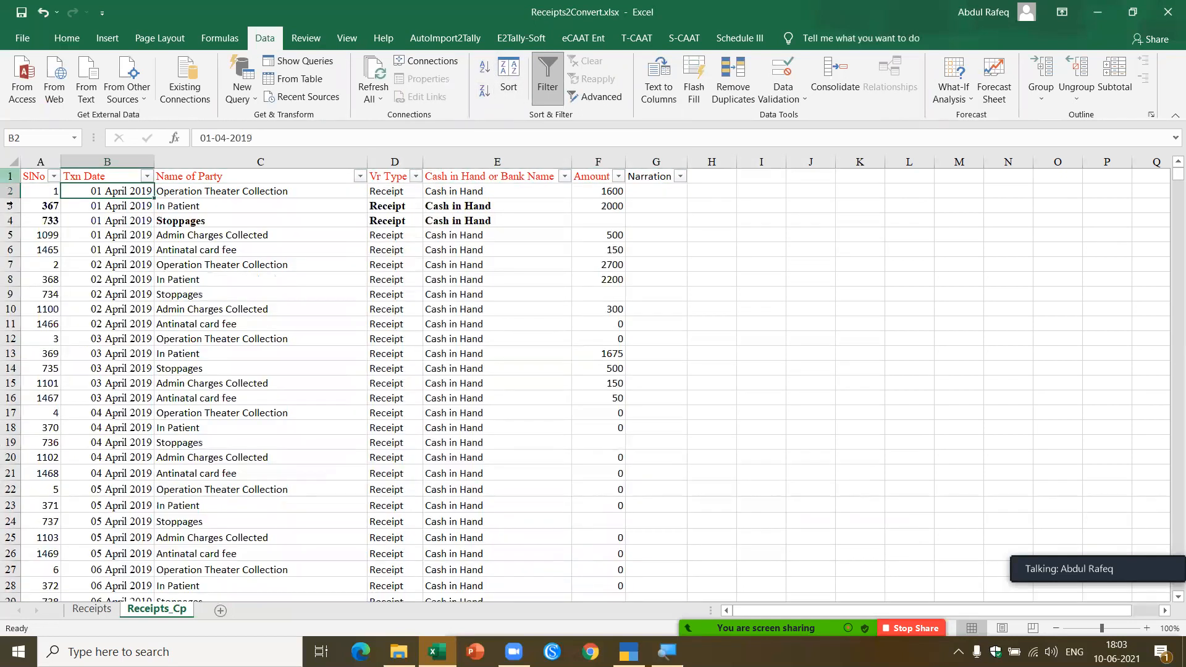
Renumber the SlNo column of Receipts_Cp consecutively from 1 down to the last transaction and save the workbook.
left_click(52, 190)
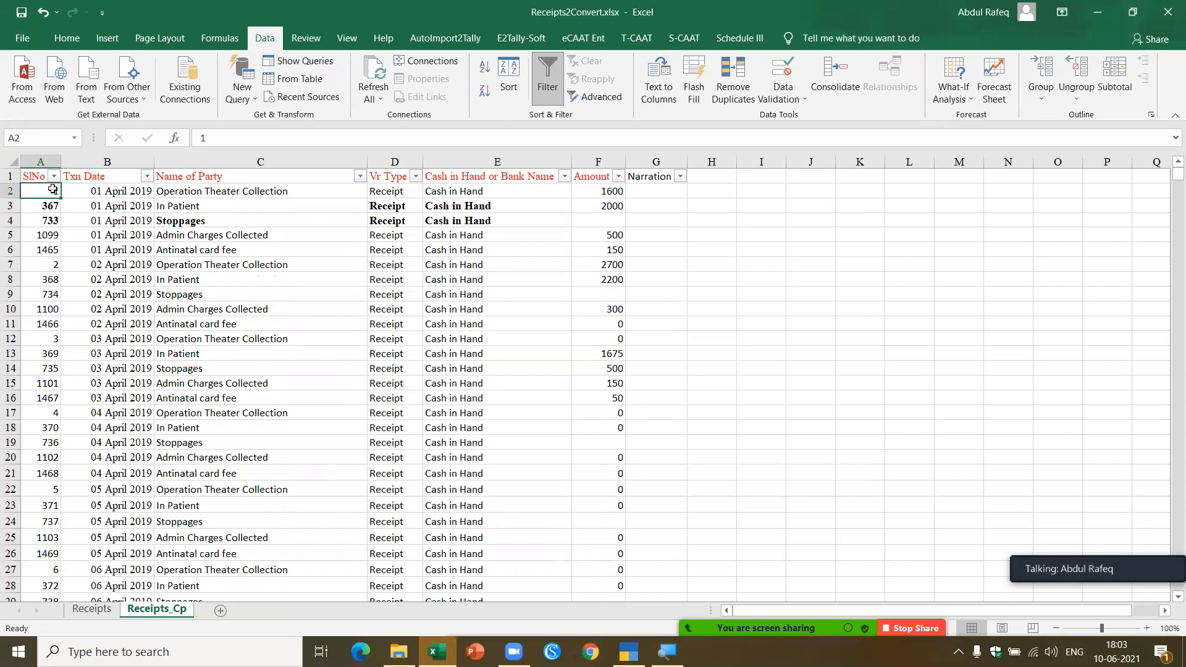
type("1")
key("Return")
type("2")
key("Return")
key("Return")
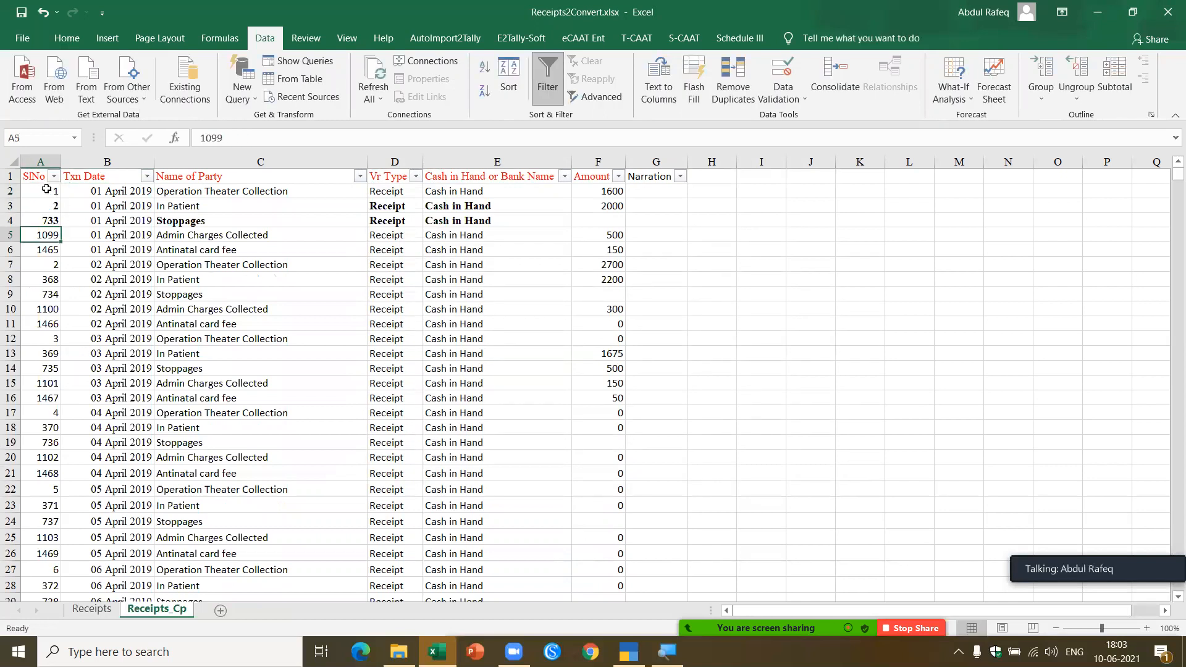
left_click_drag(46, 188, 50, 206)
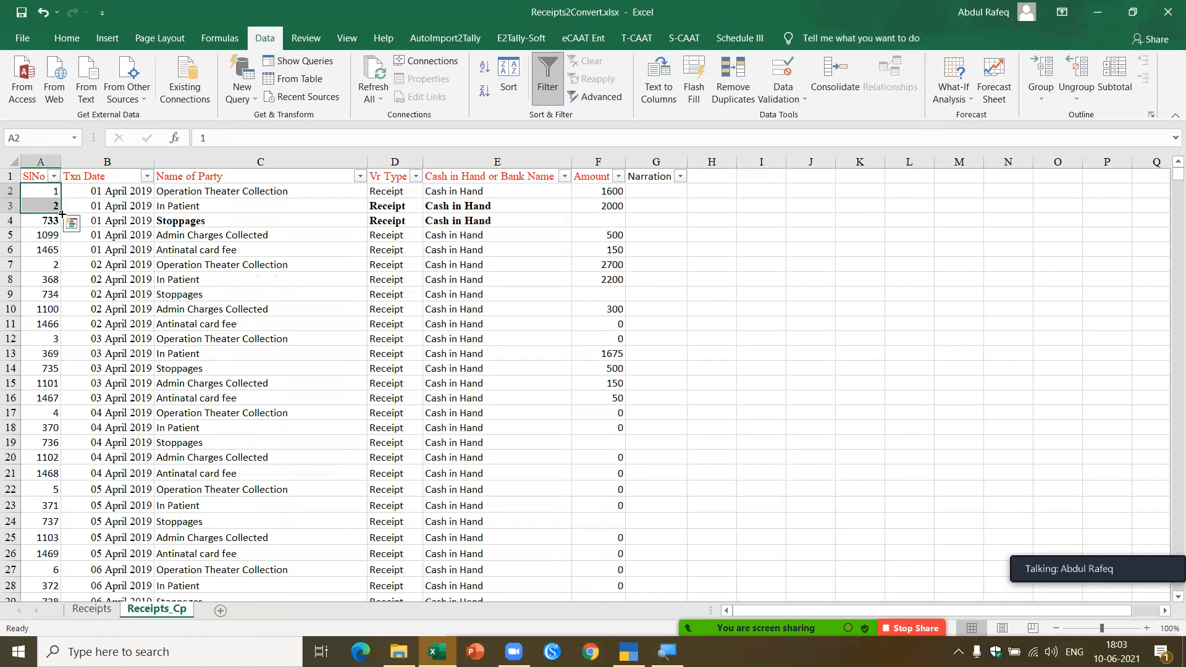
double_click(62, 214)
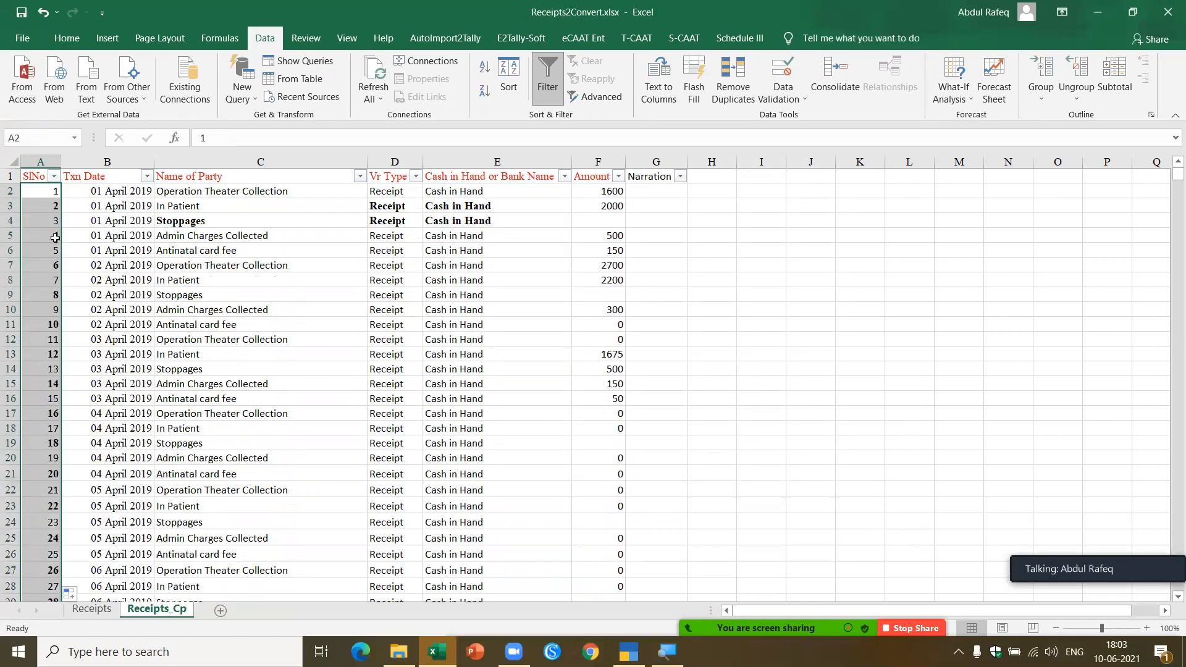
left_click(55, 237)
left_click(22, 13)
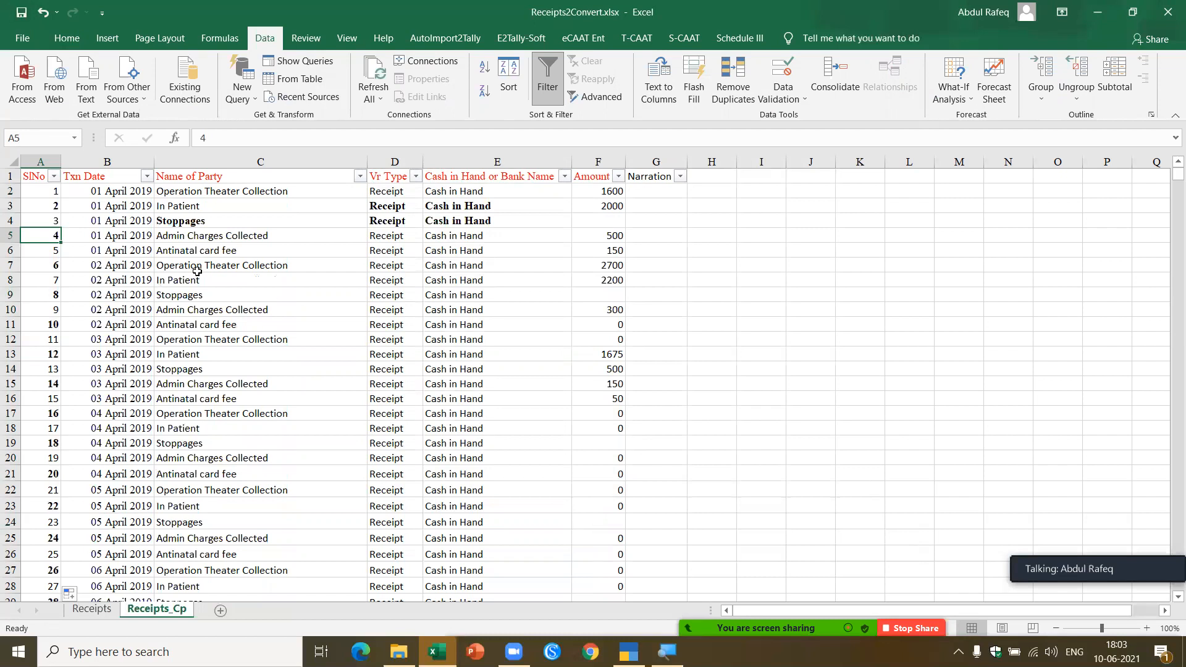
Start a receipt/payment conversion of Receipts_Cp with company name a, voucher type Receipt and SlNo as the voucher number column.
left_click(526, 41)
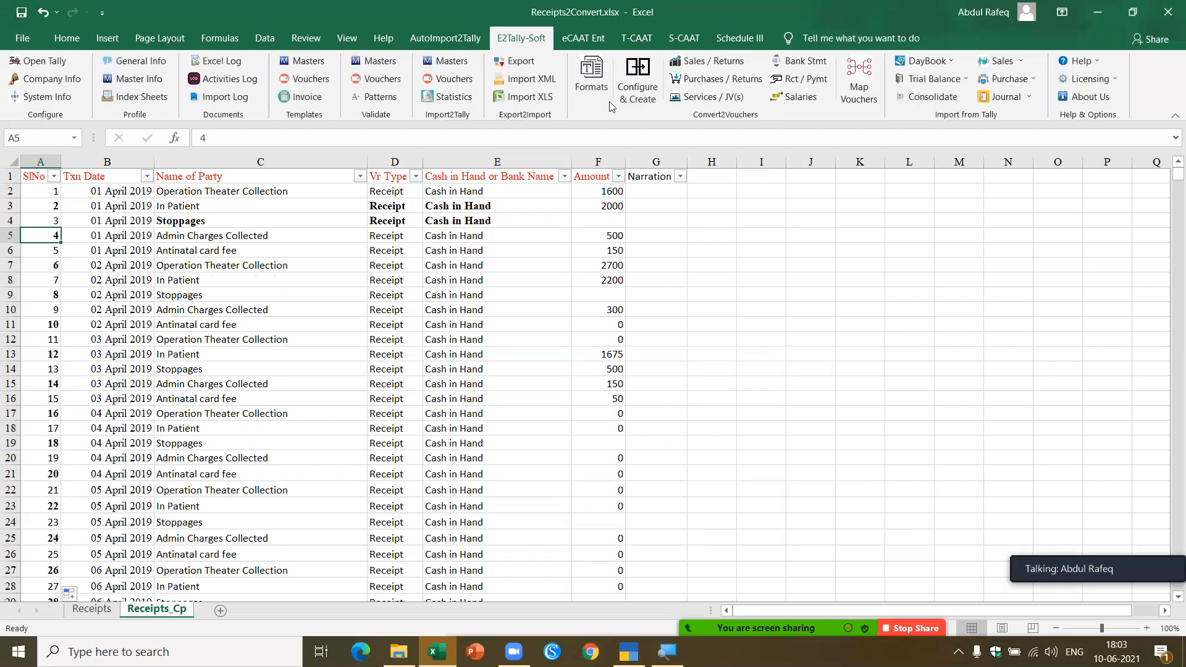
left_click(810, 79)
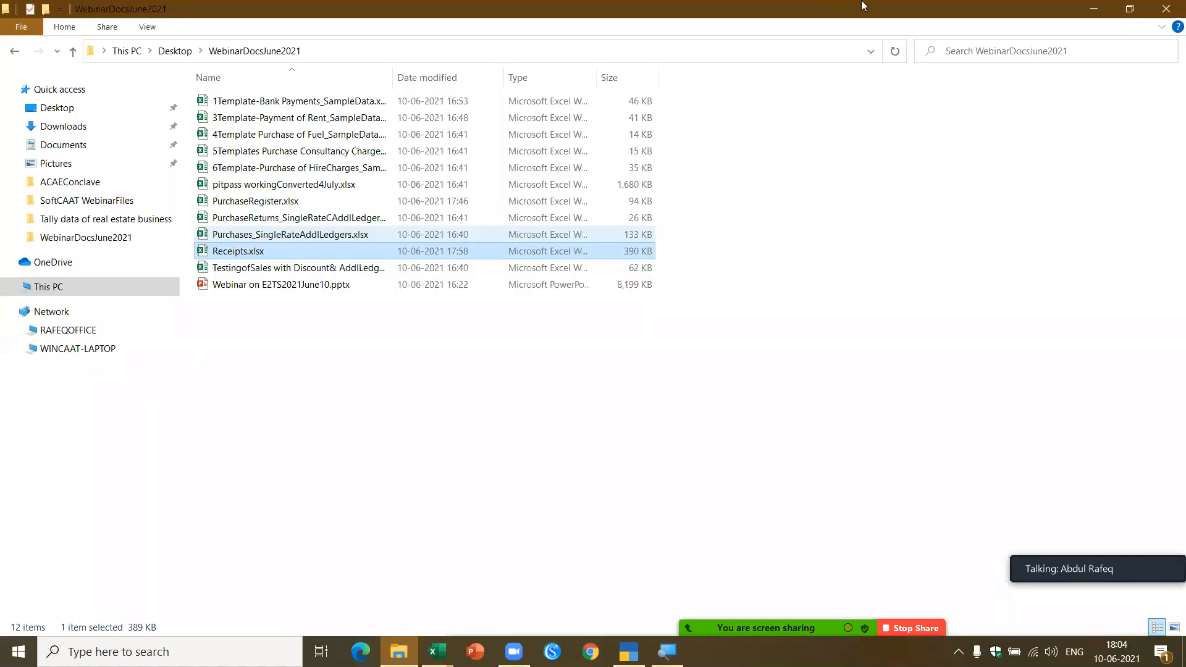
left_click(1093, 9)
left_click(547, 211)
type("a")
left_click(503, 248)
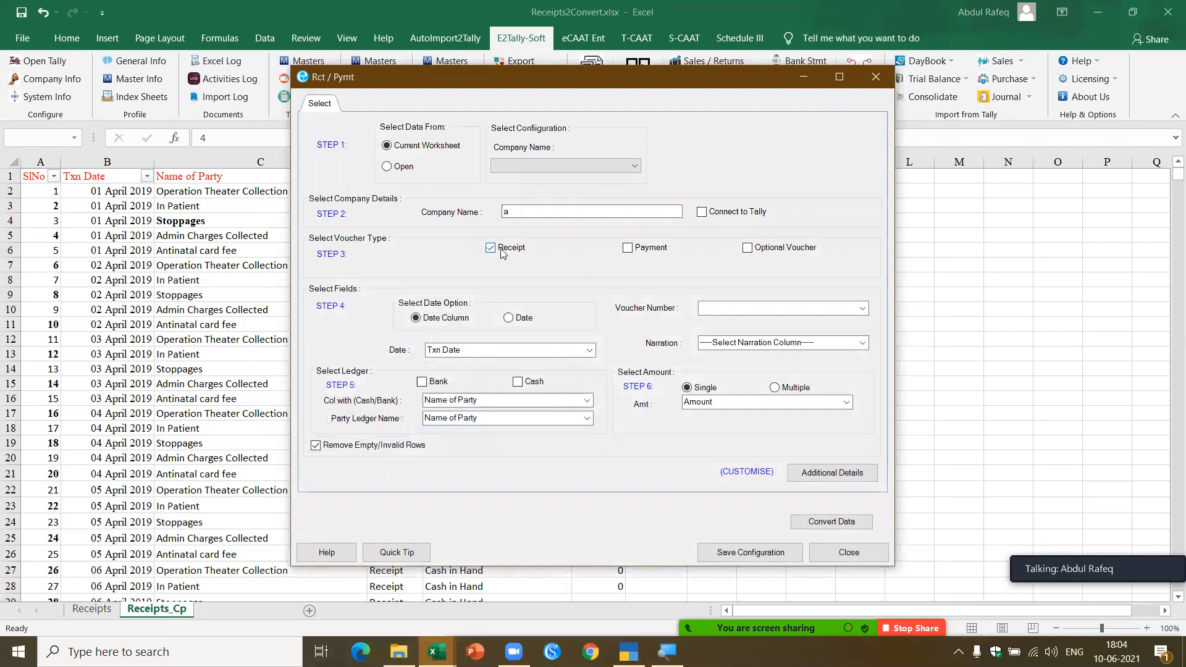
left_click(863, 308)
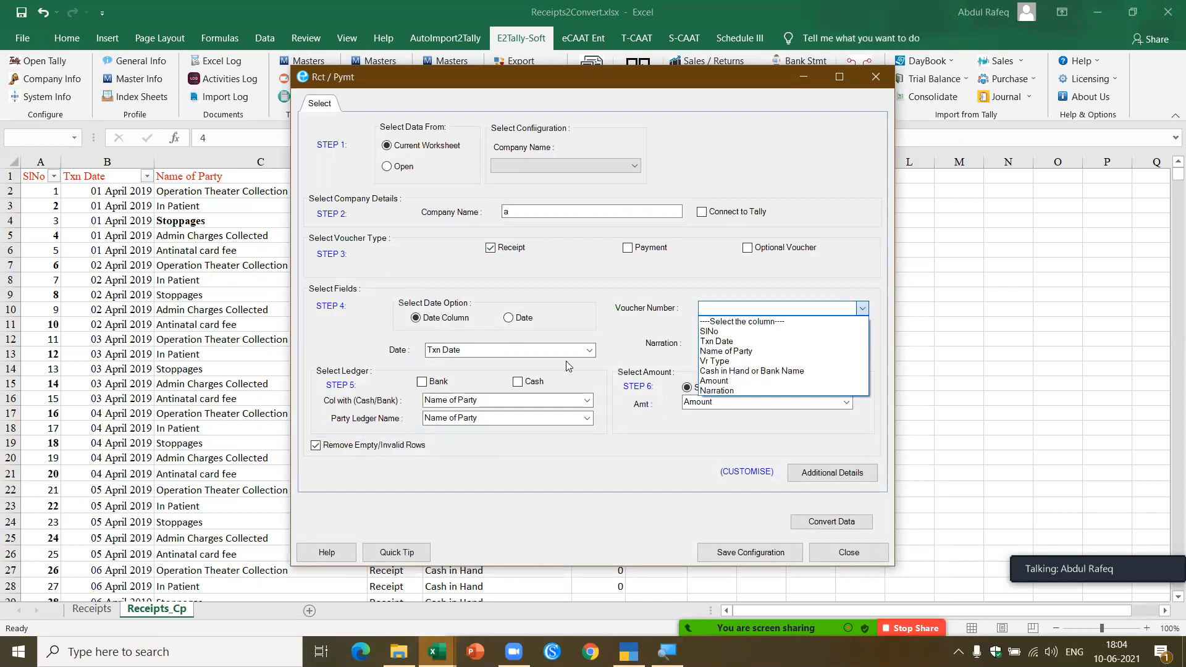
left_click(710, 332)
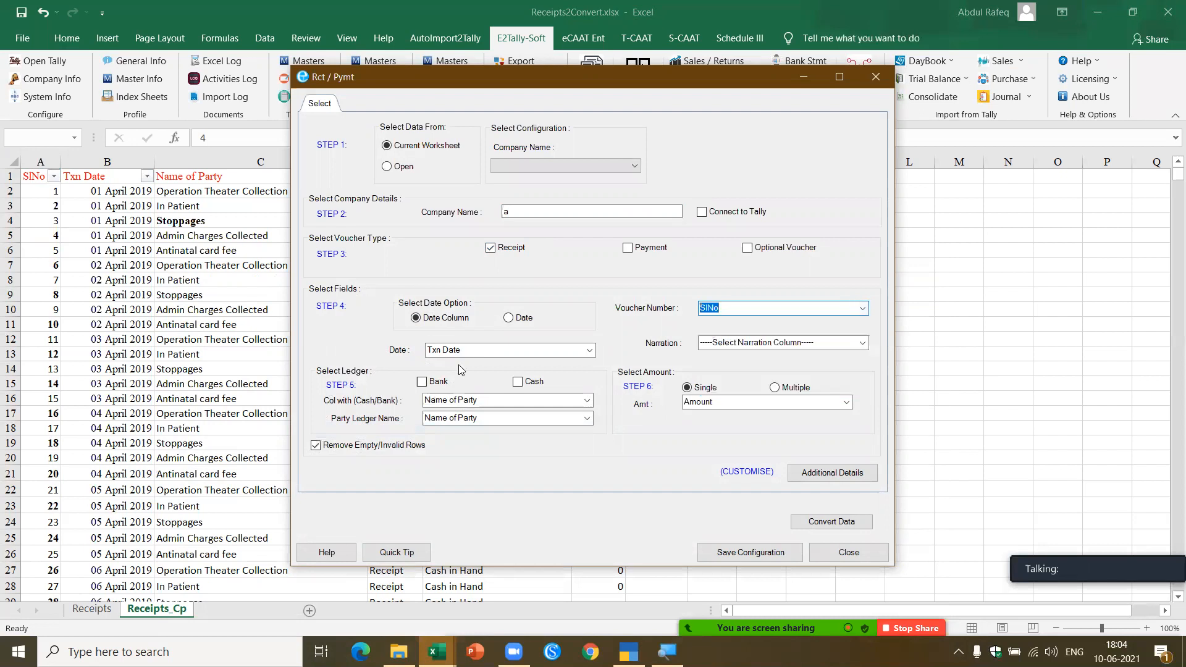
Set the ledger type to Cash with Cash in Hand or Bank Name as the party ledger name column, and convert the data.
left_click(518, 383)
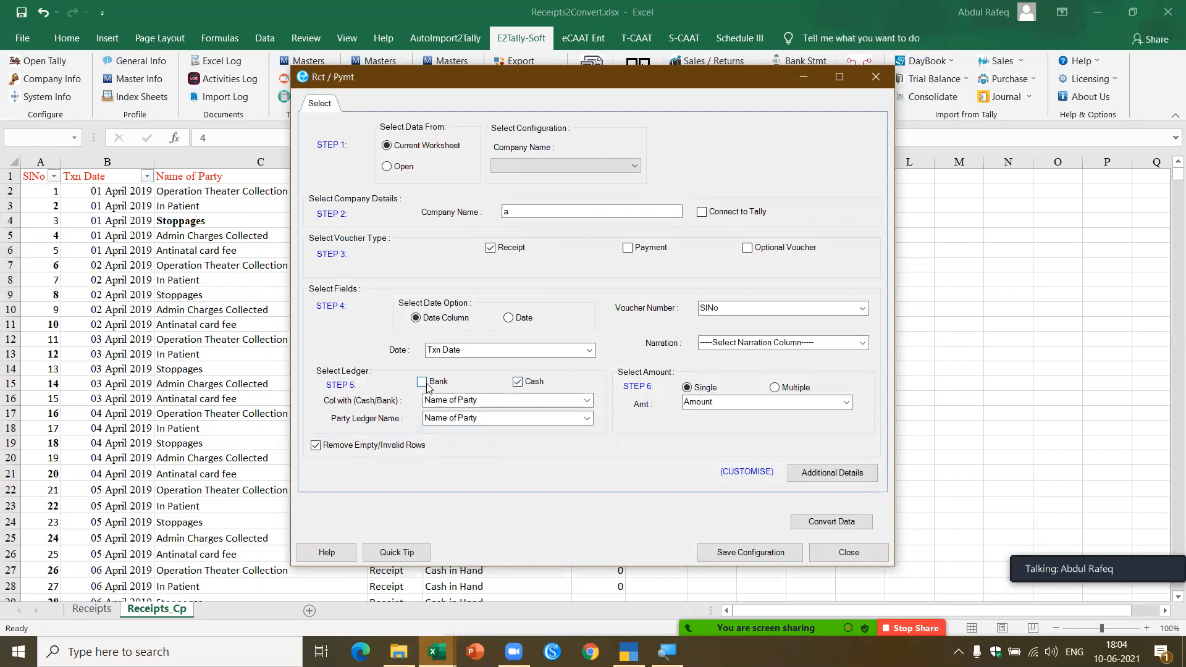
left_click(589, 420)
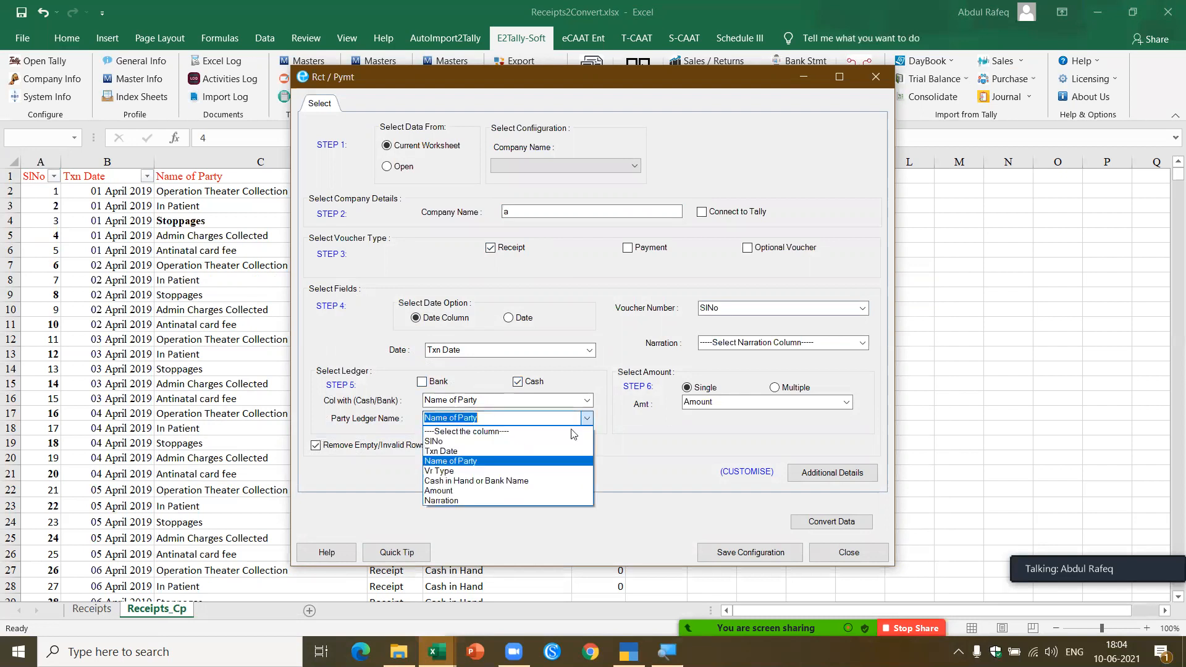
left_click(553, 481)
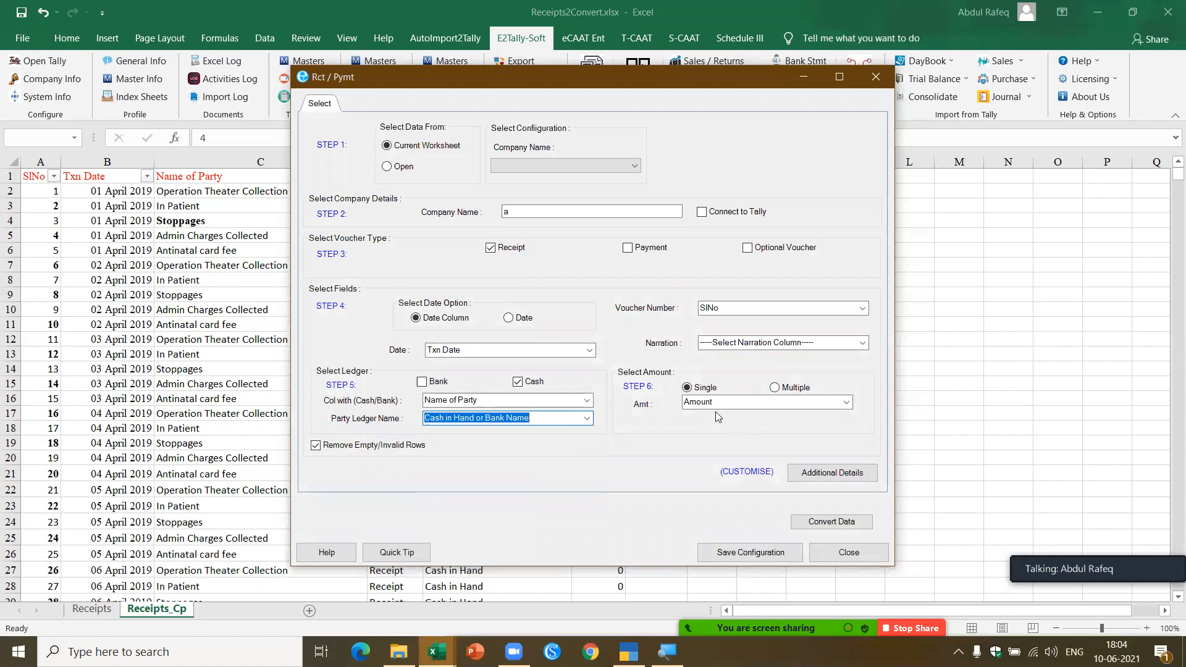
left_click(830, 522)
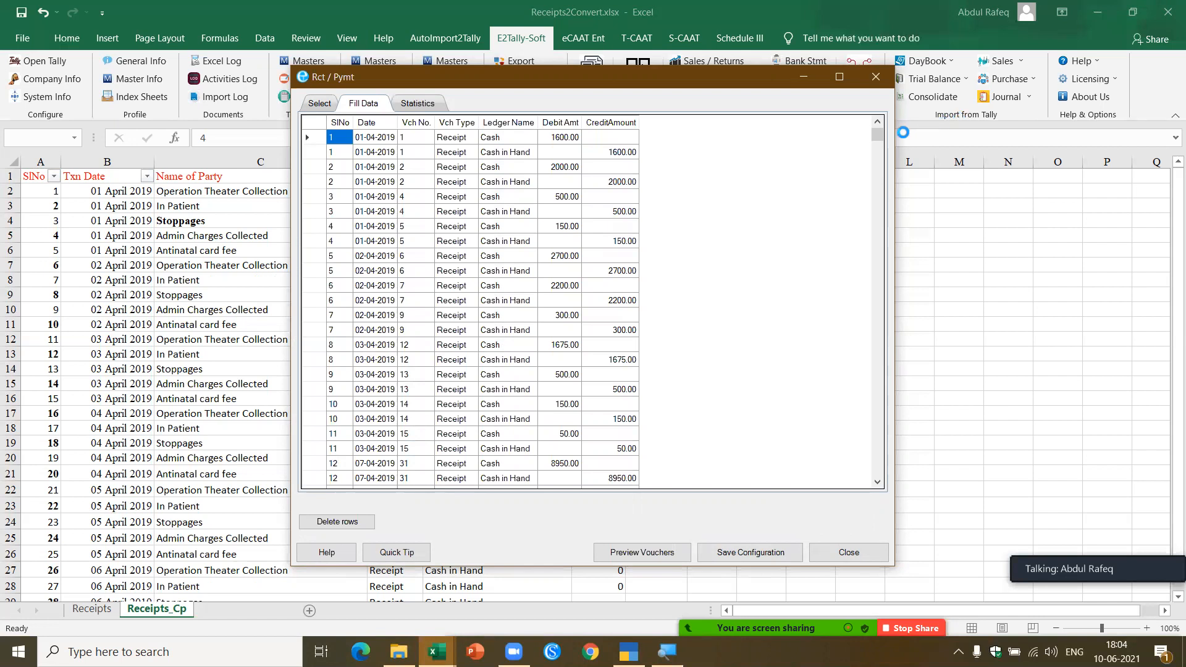
Check the converted rows and statistics, and save the previewed vouchers in the current workbook, opening the exported result.
left_click_drag(881, 133, 864, 478)
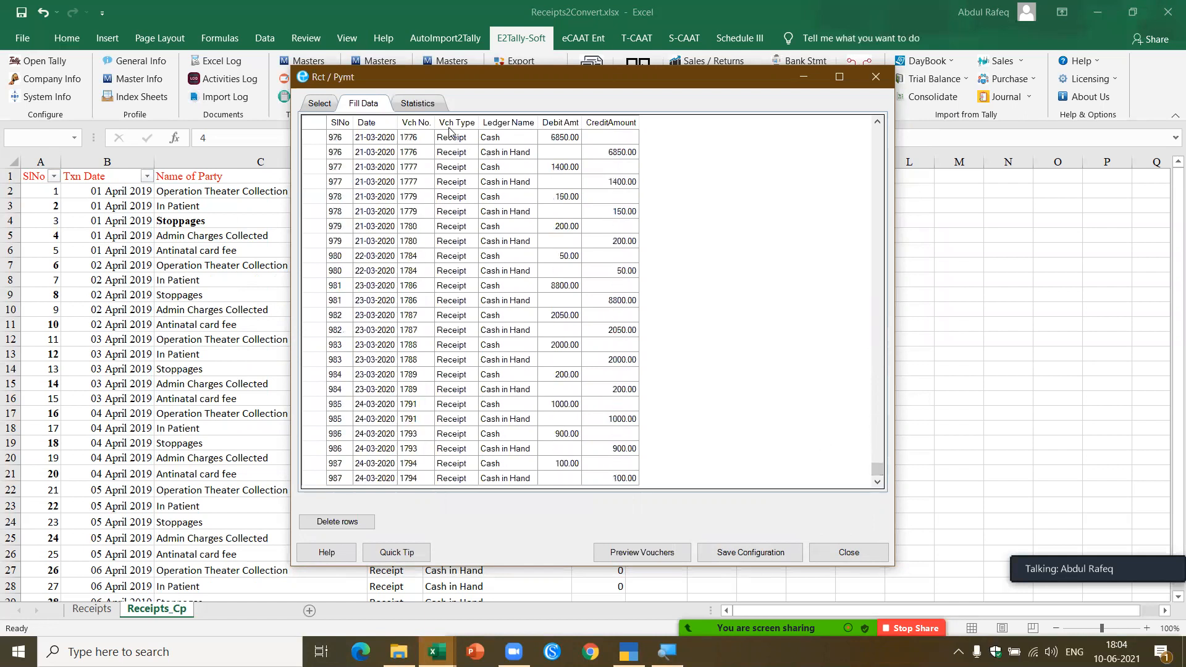
left_click(417, 103)
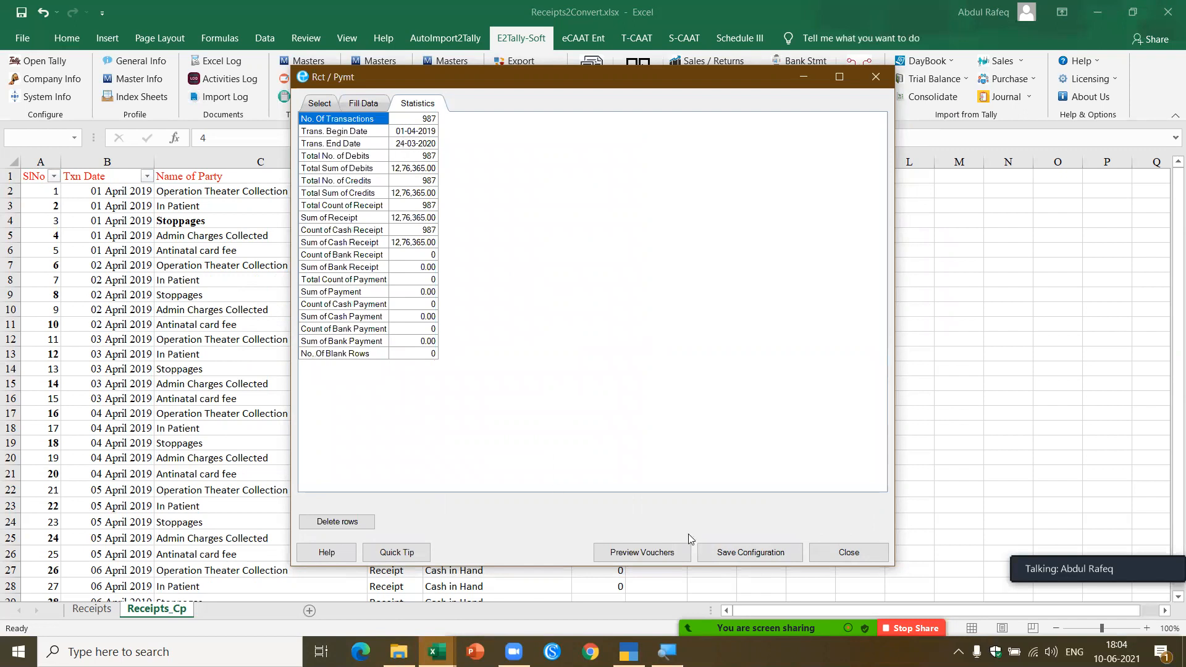
left_click(626, 554)
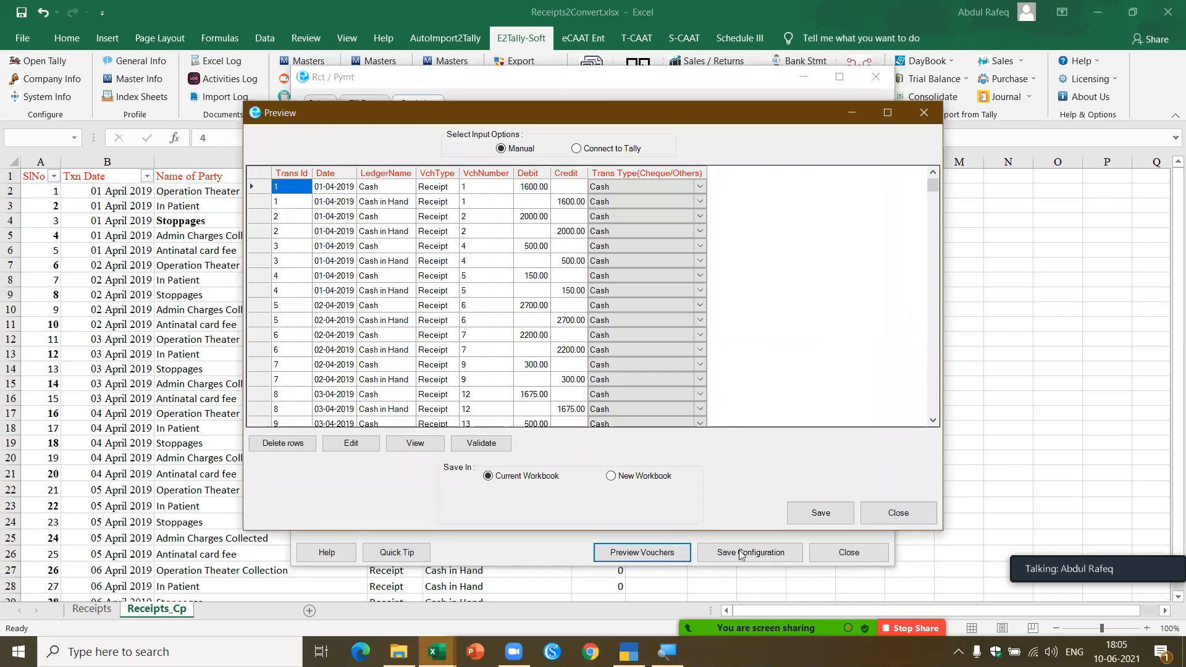
left_click(830, 513)
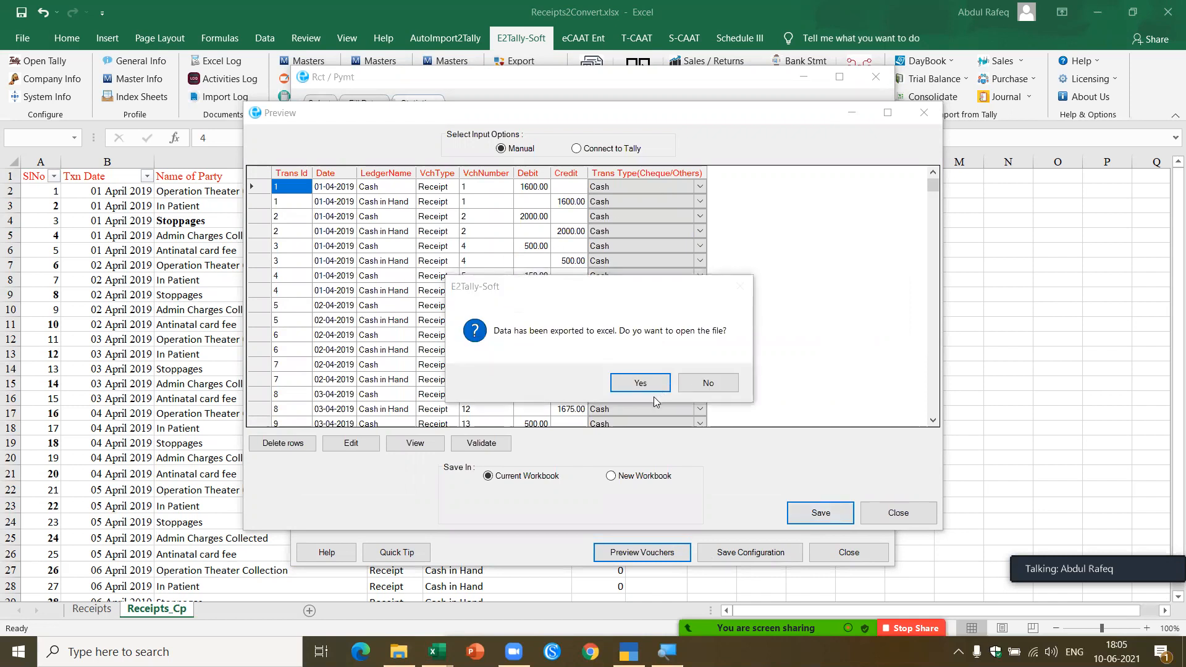
left_click(638, 382)
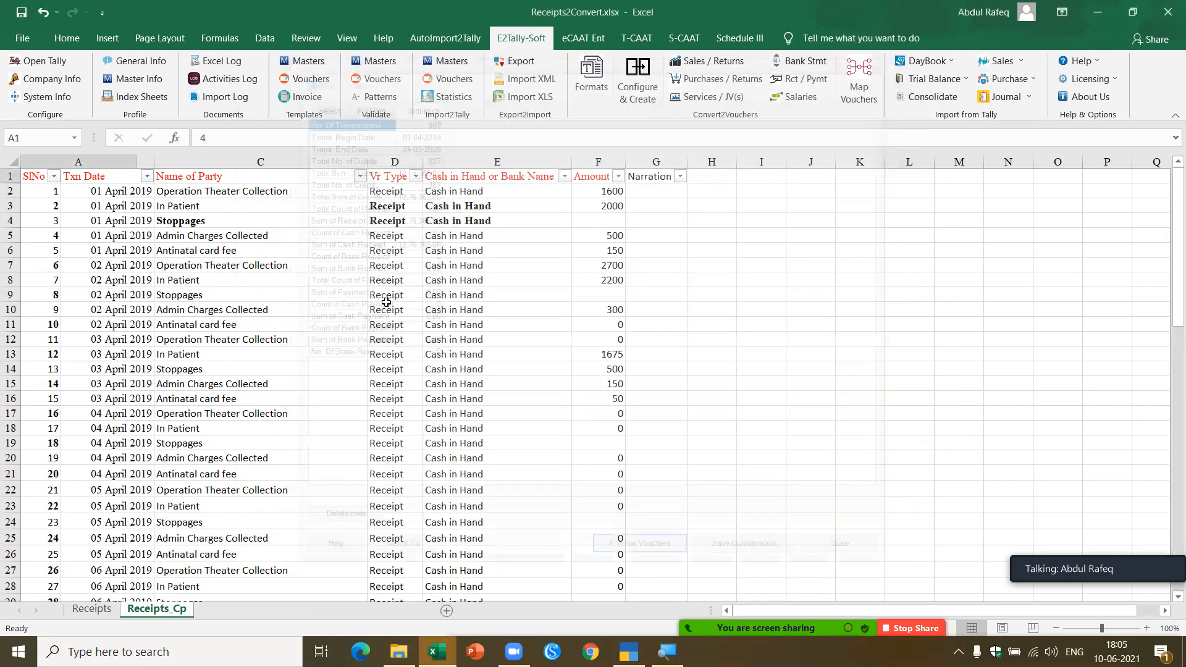
Examine the generated vouchers on the RctPymtVch sheet from first to last row, checking dates, voucher numbers and ledger names.
left_click(110, 285)
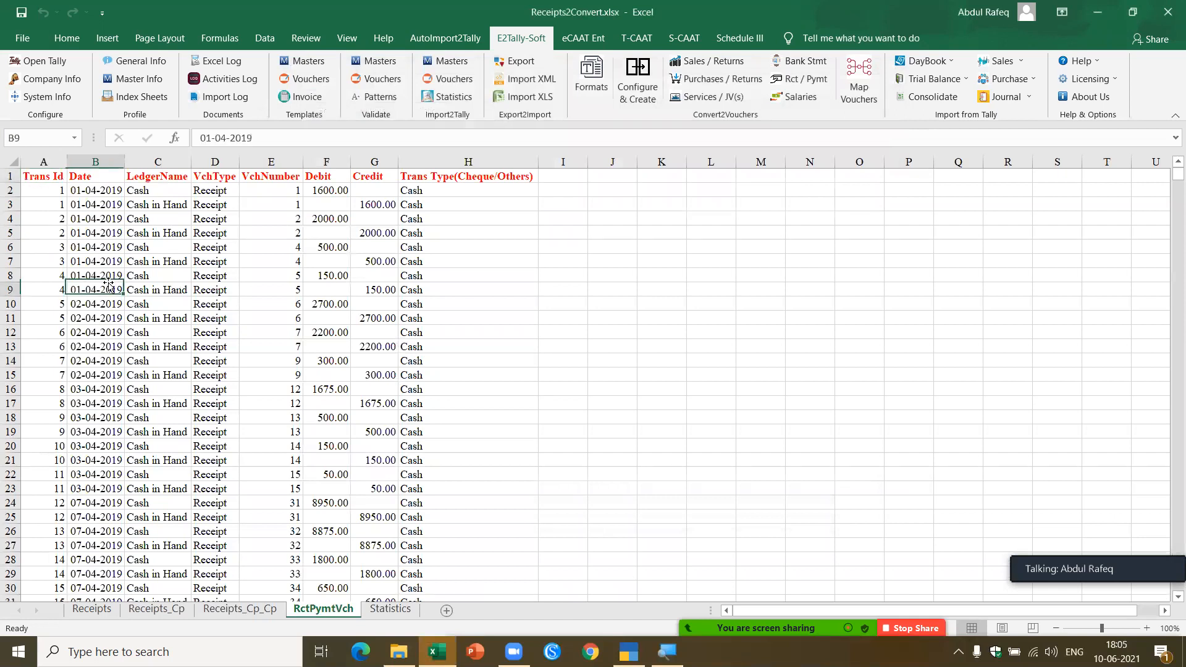
key("ctrl+Down")
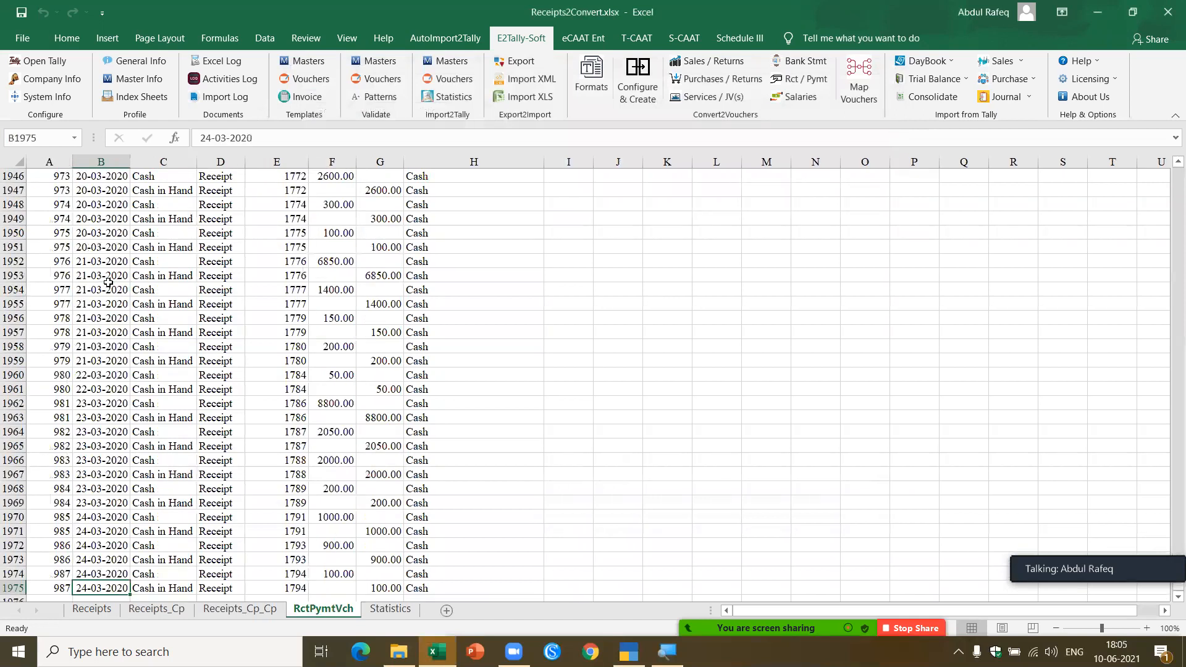
key("Down")
key("Up")
key("Up")
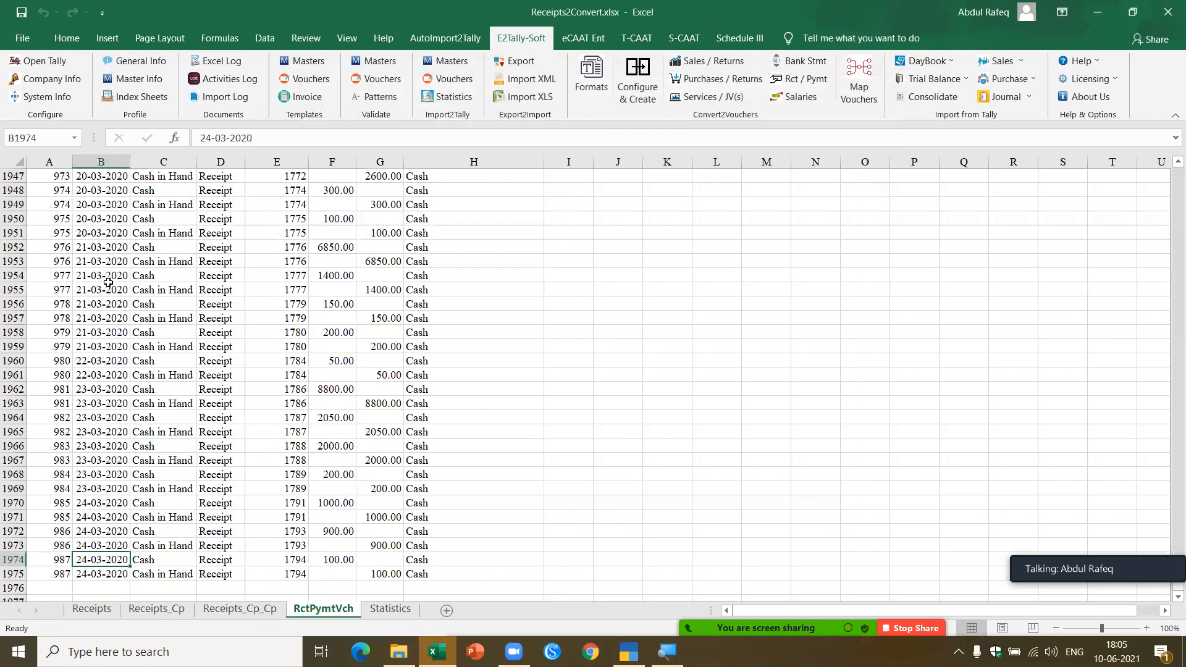
key("ctrl+Home")
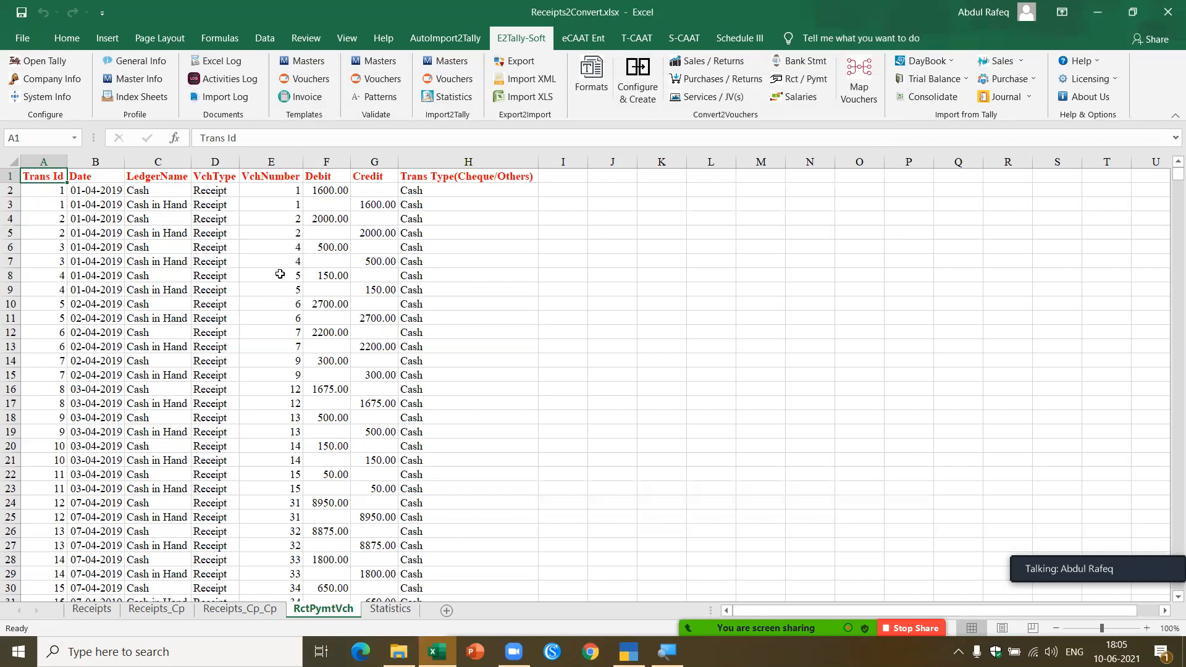
left_click(156, 301)
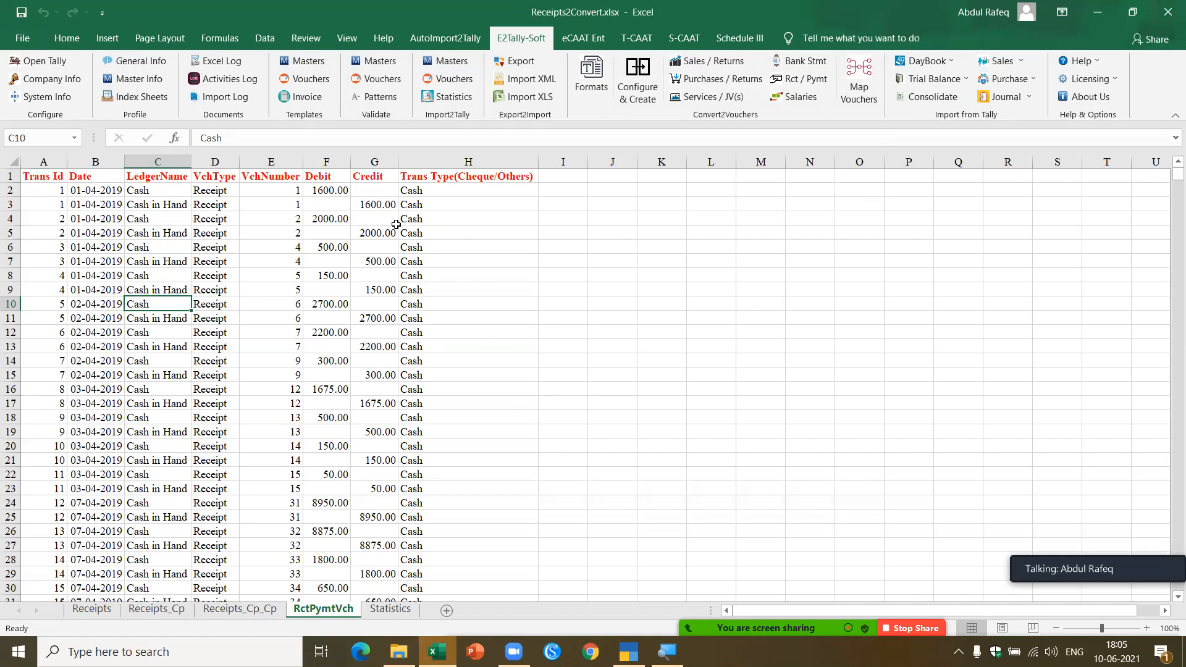
left_click(149, 272)
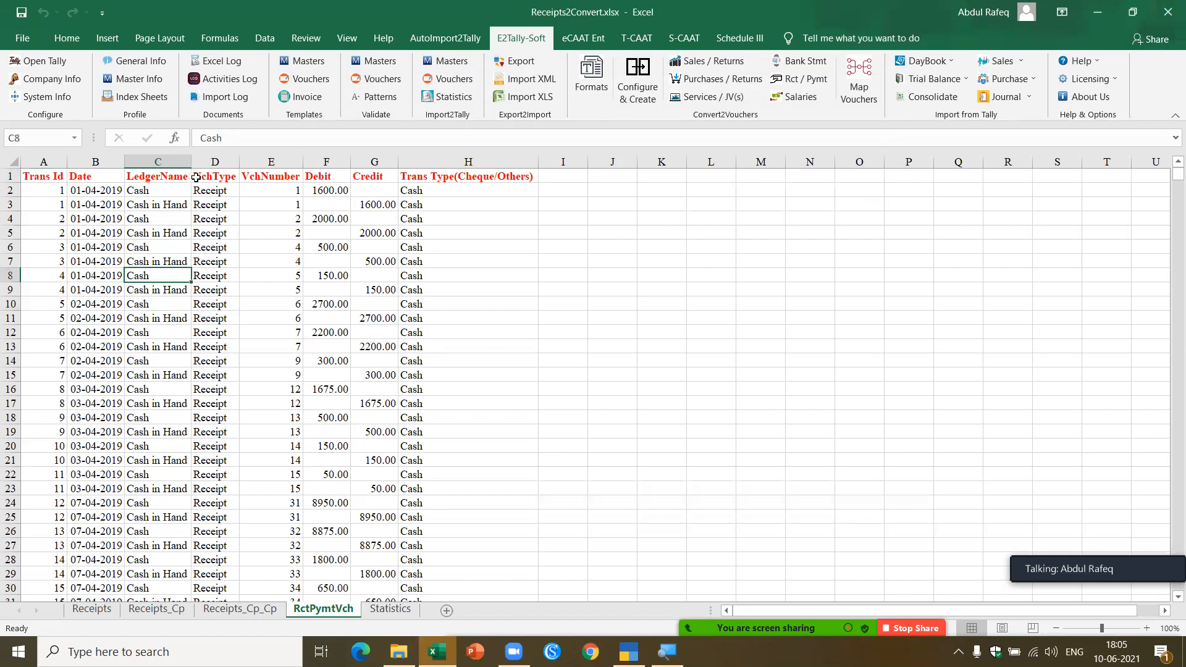
Widen the LedgerName column on RctPymtVch and compare its entries with the Name of Party column on the Receipts sheet.
left_click_drag(192, 166, 319, 165)
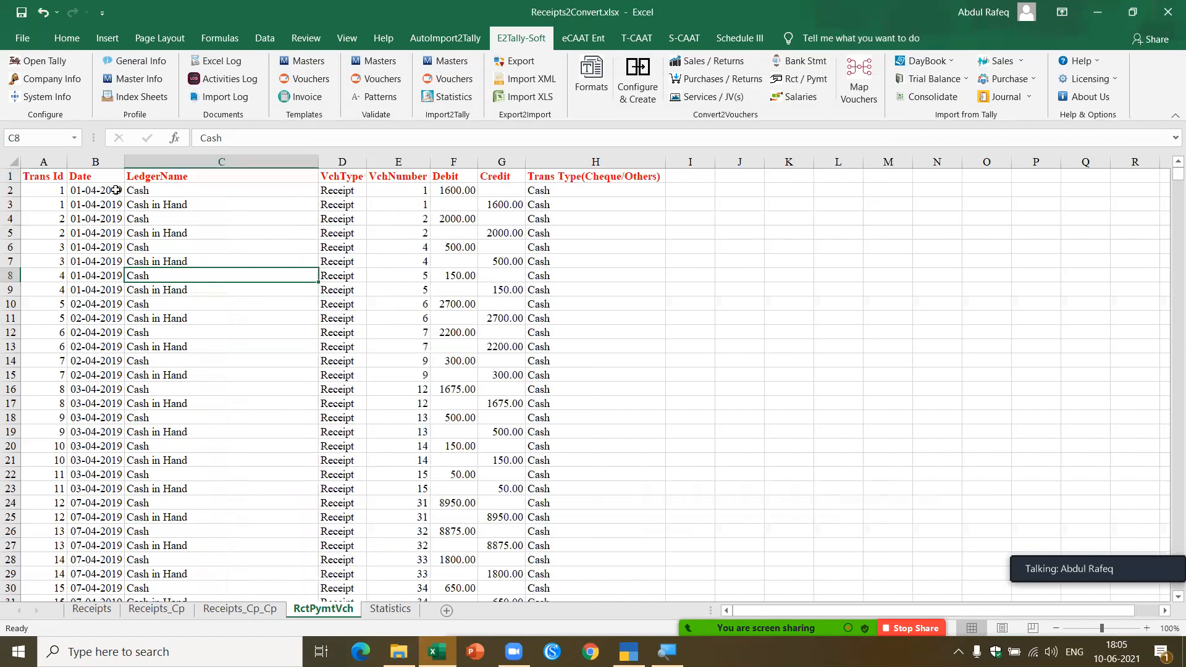
left_click(145, 206)
left_click(146, 192)
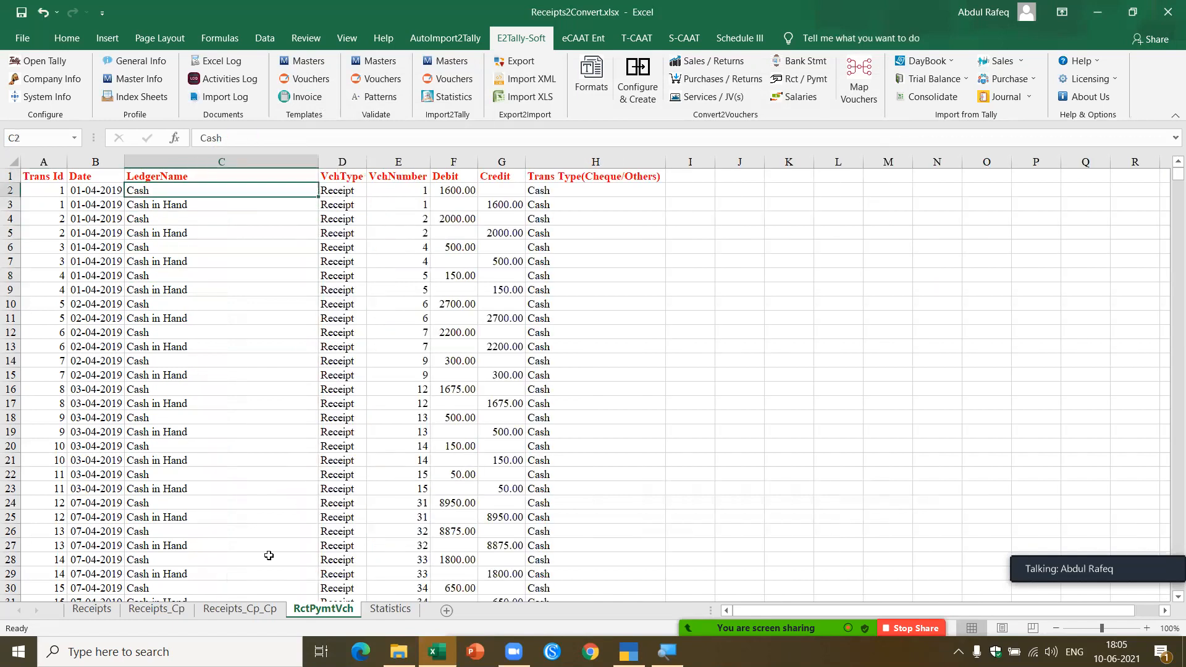
left_click(93, 610)
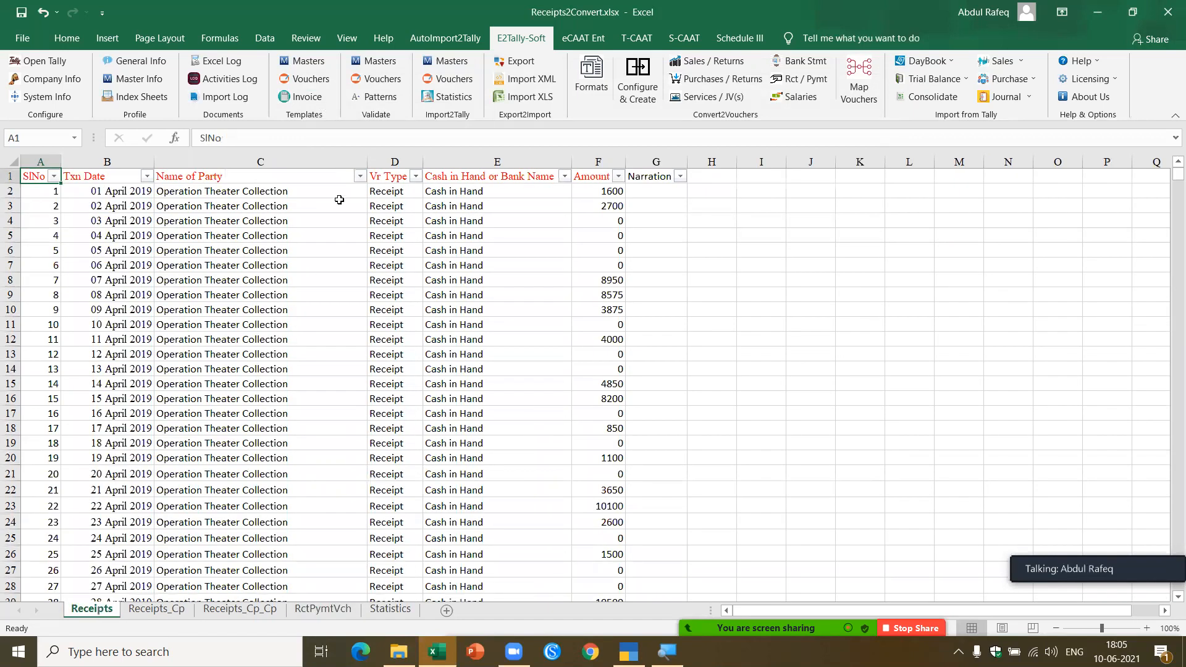
left_click(256, 189)
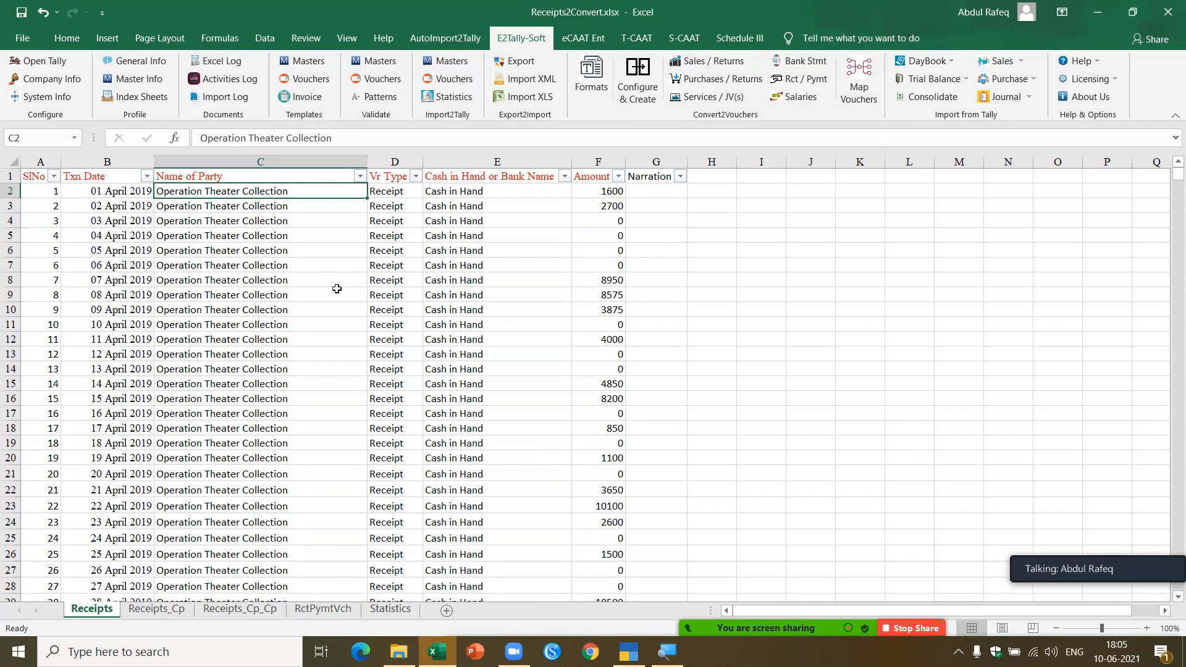
Close Receipts2Convert.xlsx without saving and open pitpass workingConverted4July.xlsx from the WebinarDocsJune2021 folder.
left_click(1167, 15)
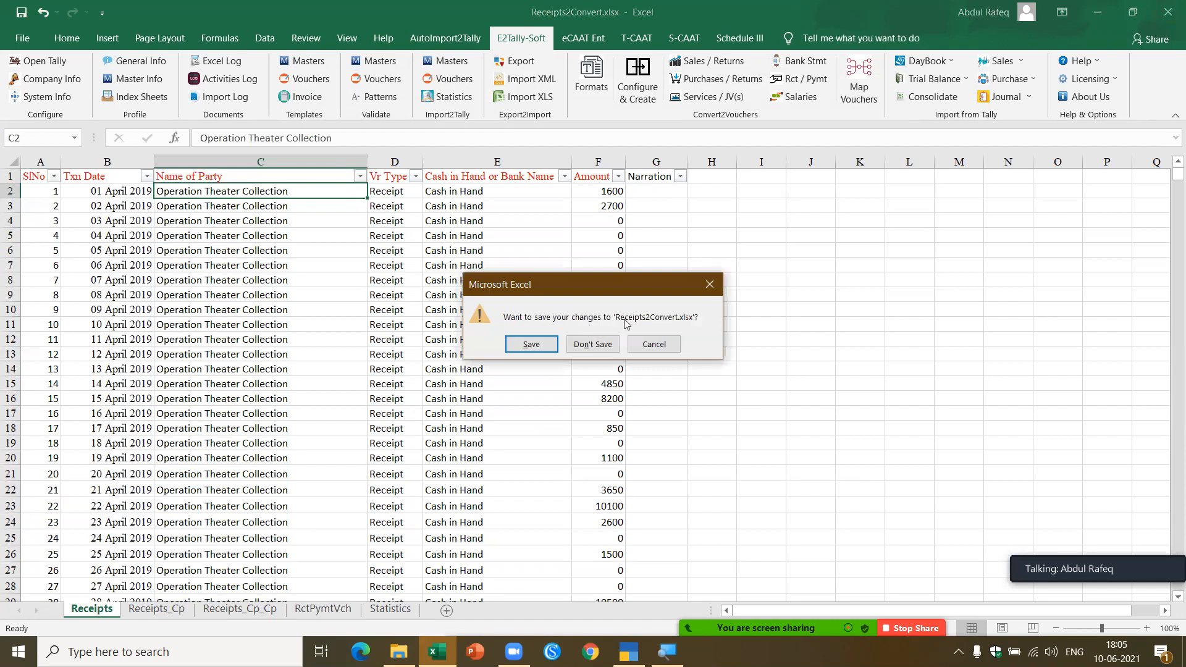
left_click(598, 343)
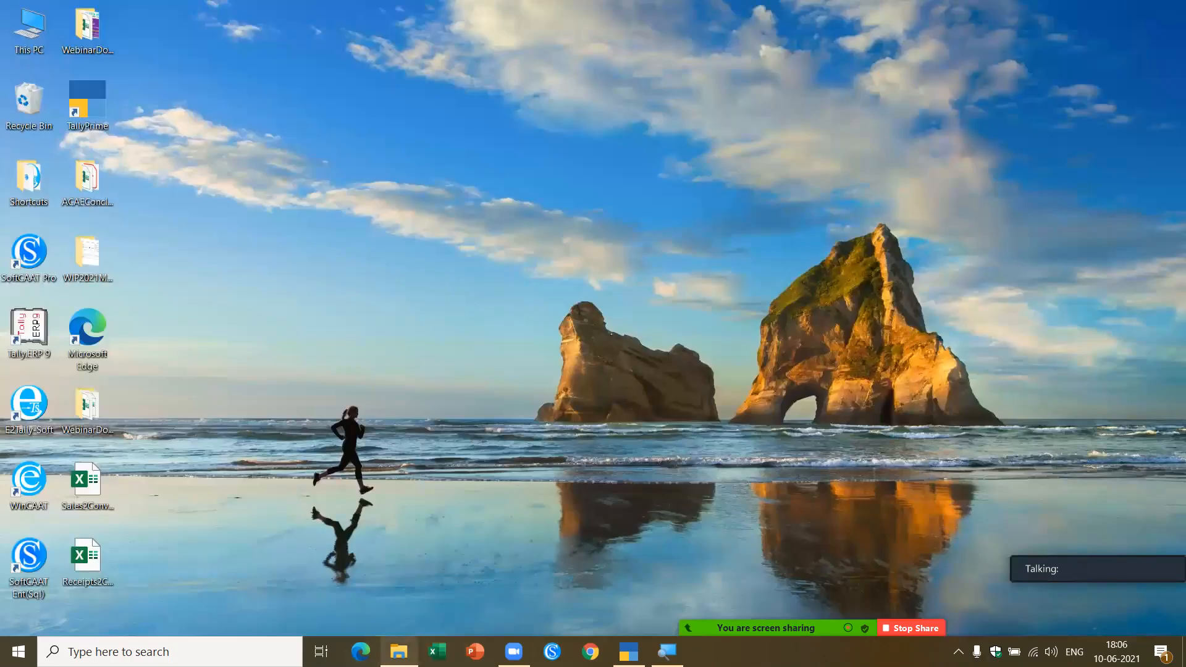
left_click(399, 652)
left_click(295, 397)
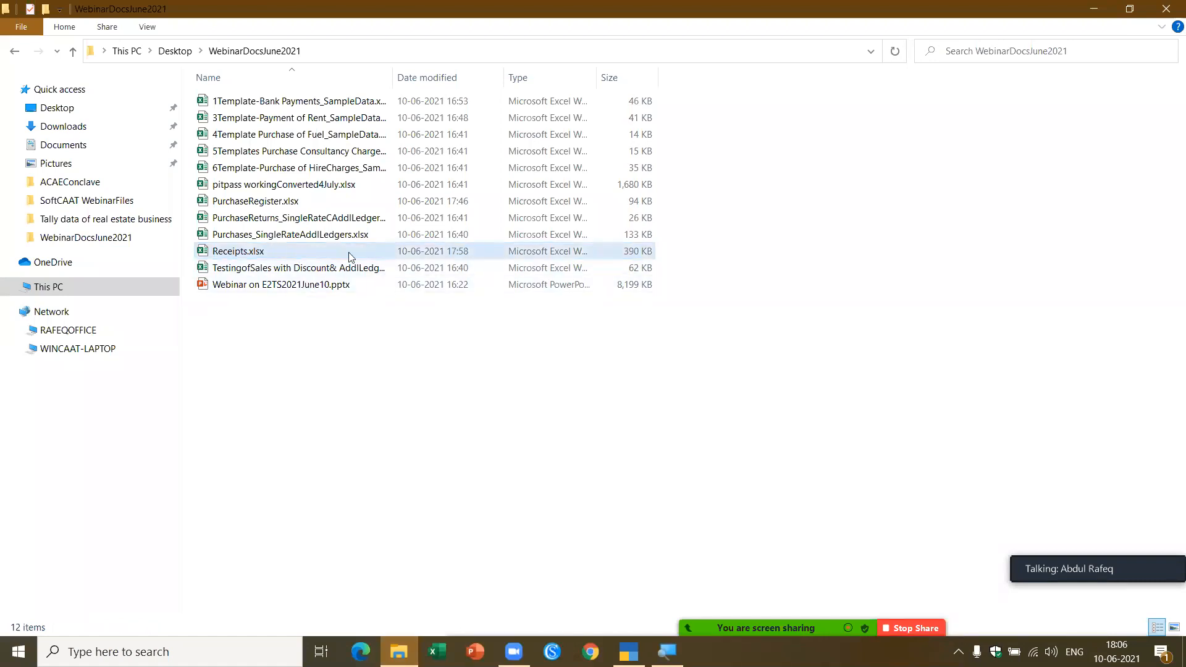
left_click(348, 121)
double_click(327, 186)
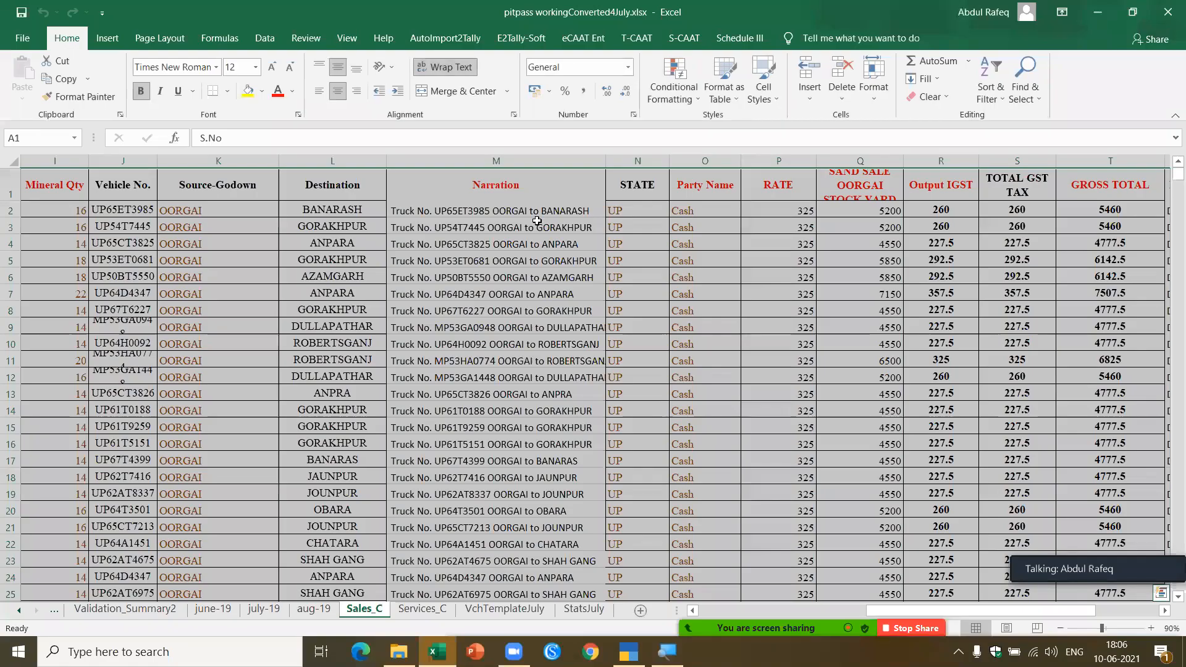
Examine how the Narration column on the Sales_C sheet is built from vehicle number, source godown and destination.
left_click(414, 322)
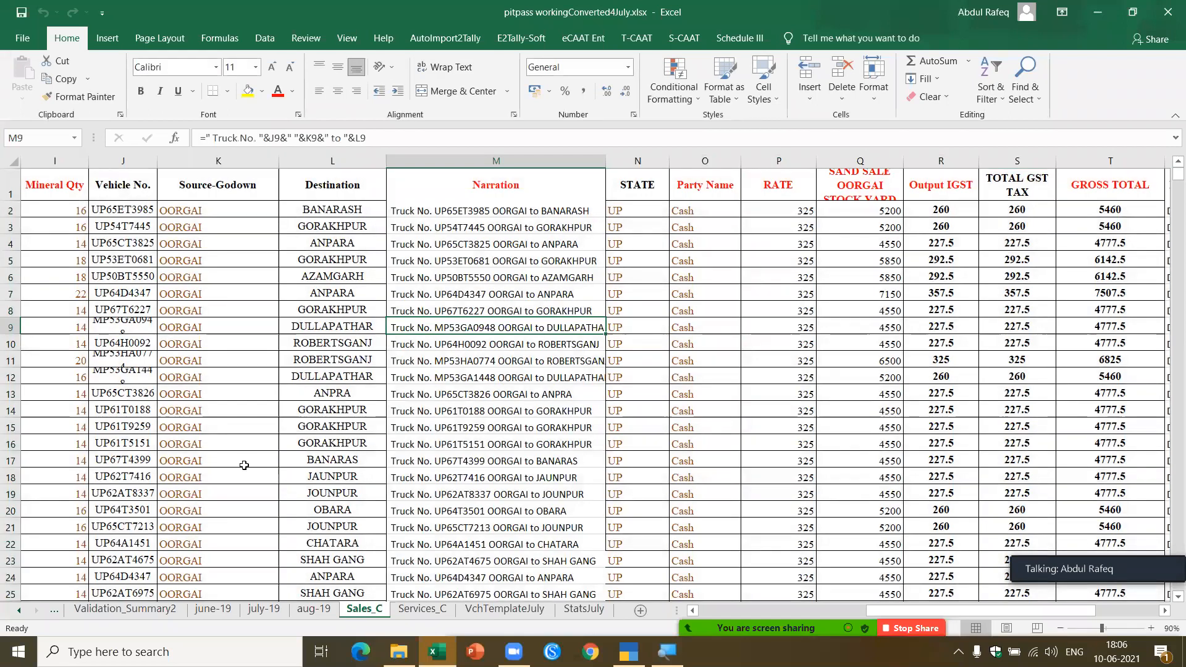
left_click(464, 240)
key("Up")
key("Up")
key("Up")
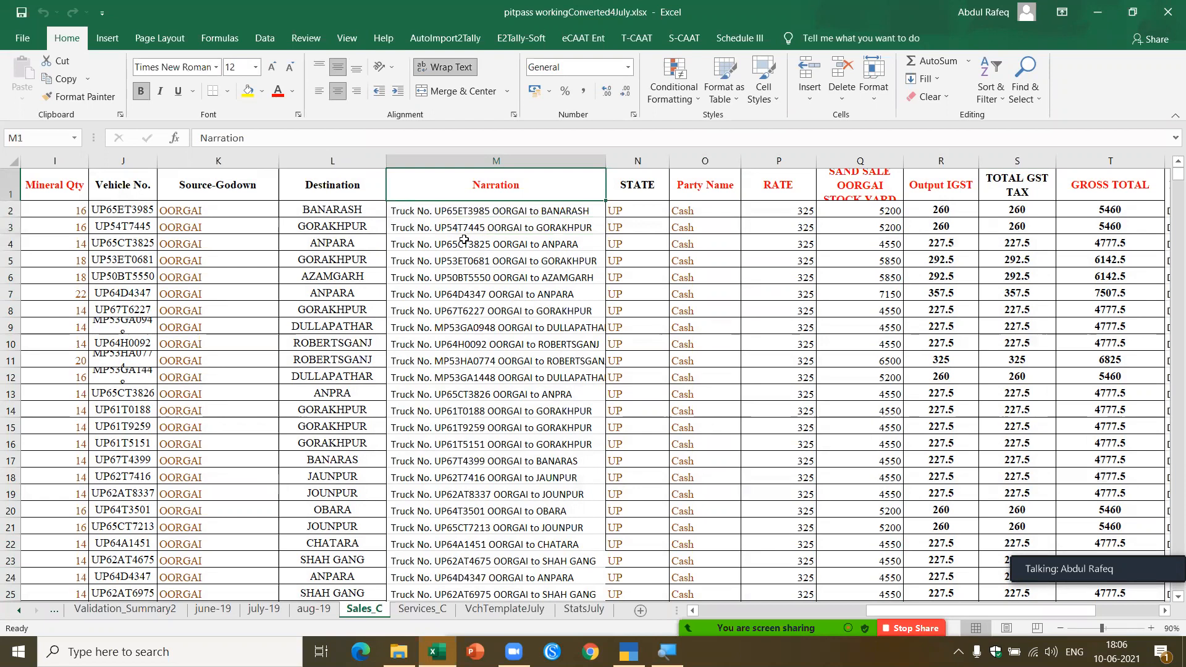
Review the Sales_C column headings from S.No through DR/CR, noting the date, invoice, voucher type, item and party columns.
key("Left")
key("Left")
key("Left")
key("Left")
key("Left")
key("Left")
key("Left")
key("Left")
key("Left")
key("Left")
key("Left")
key("Left")
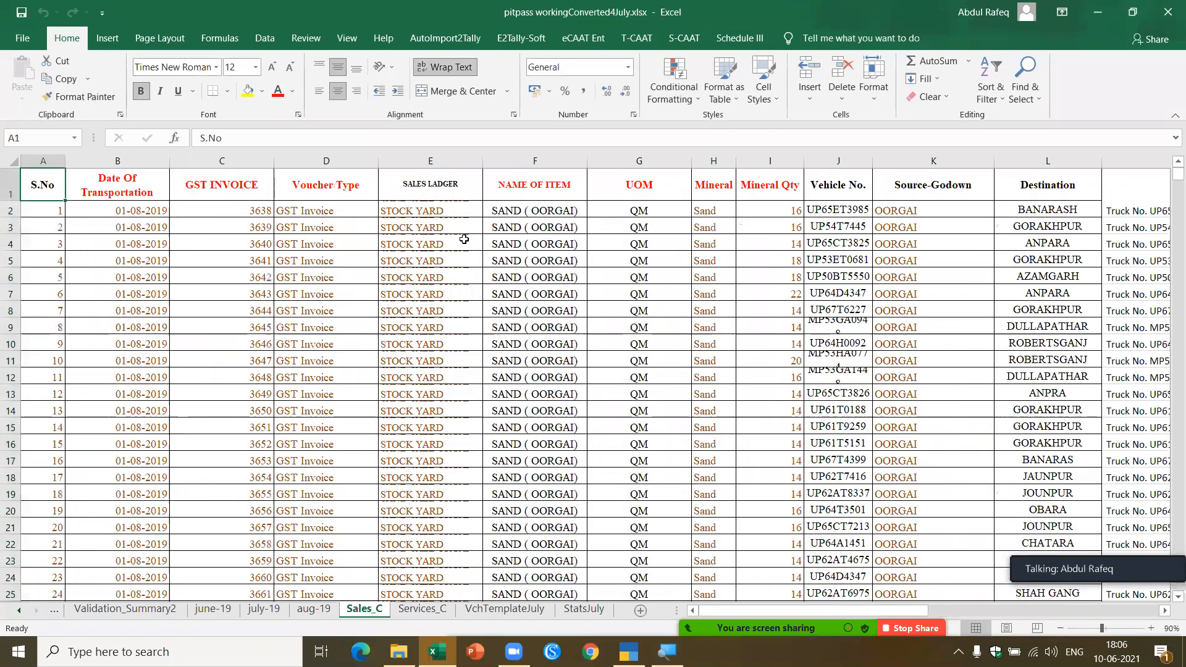
key("Right")
key("Right")
key("Right")
key("Right")
key("Right")
key("Right")
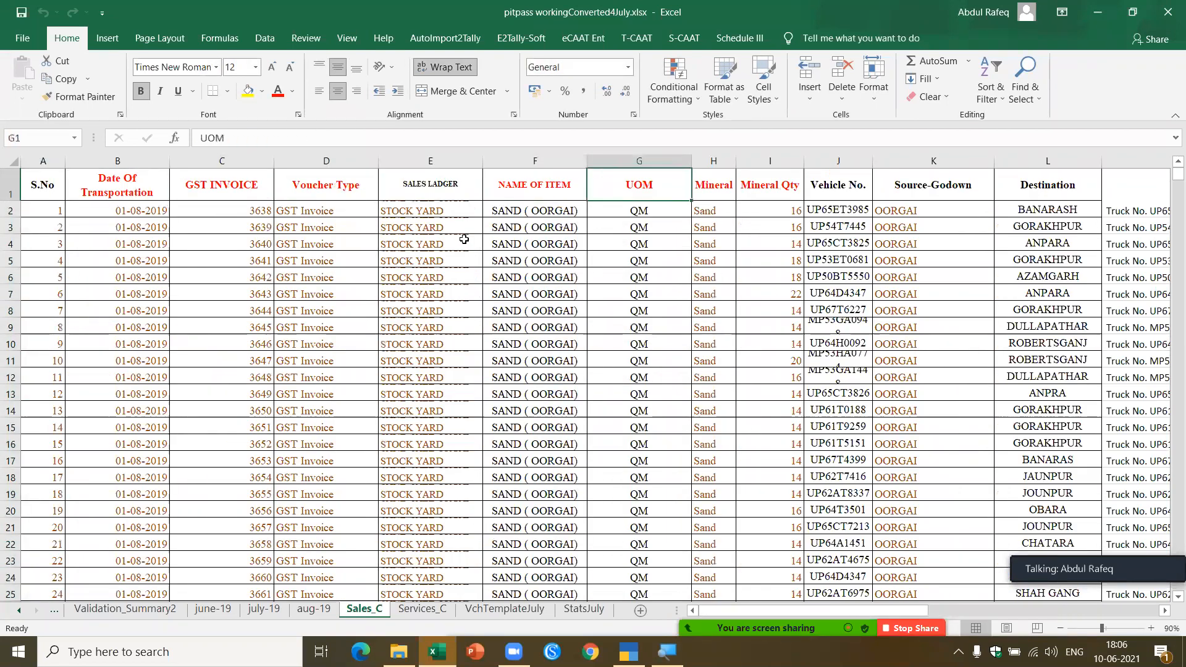
key("Left")
key("Left")
key("Left")
key("Left")
key("Left")
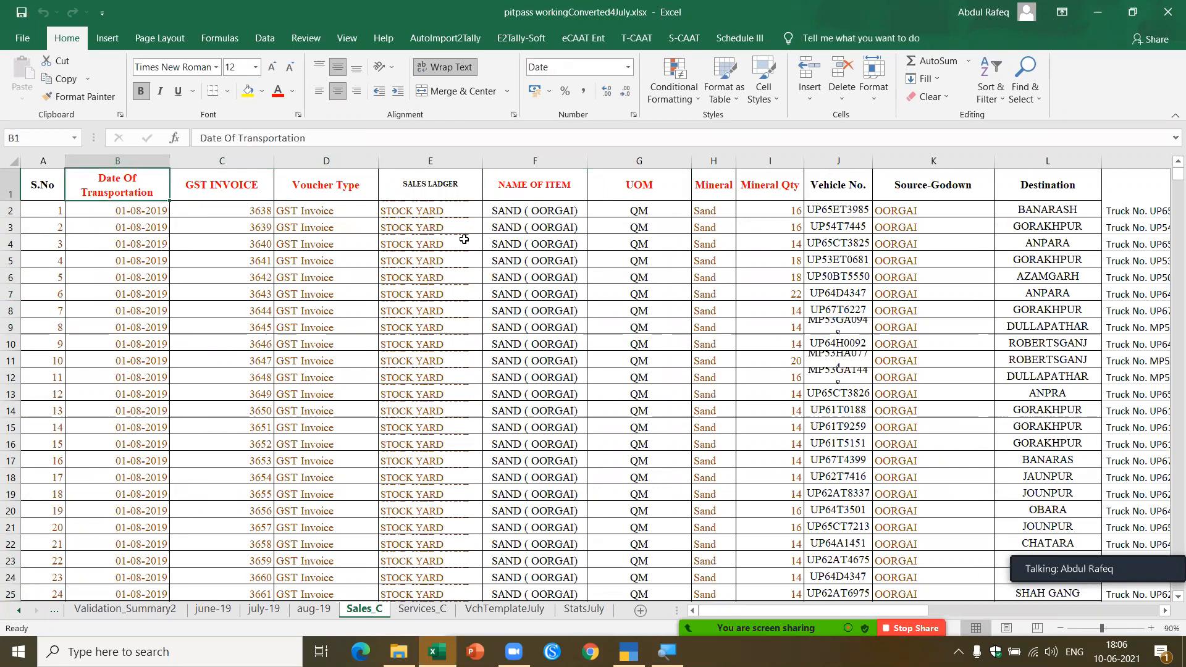
key("Right")
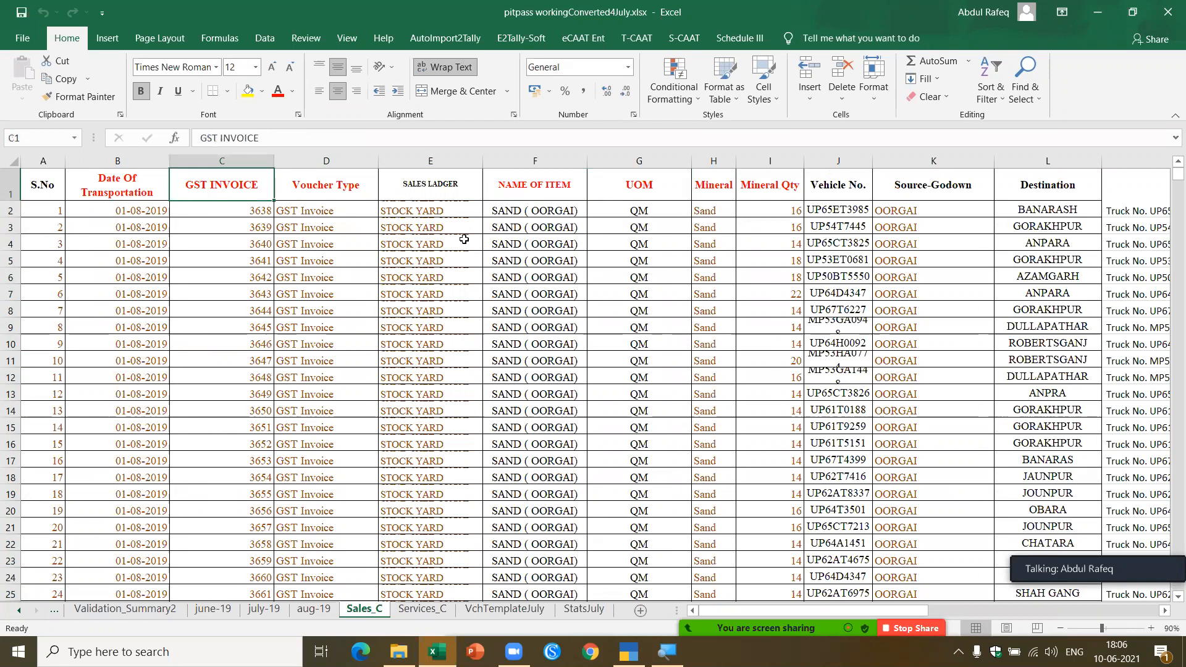
key("Right")
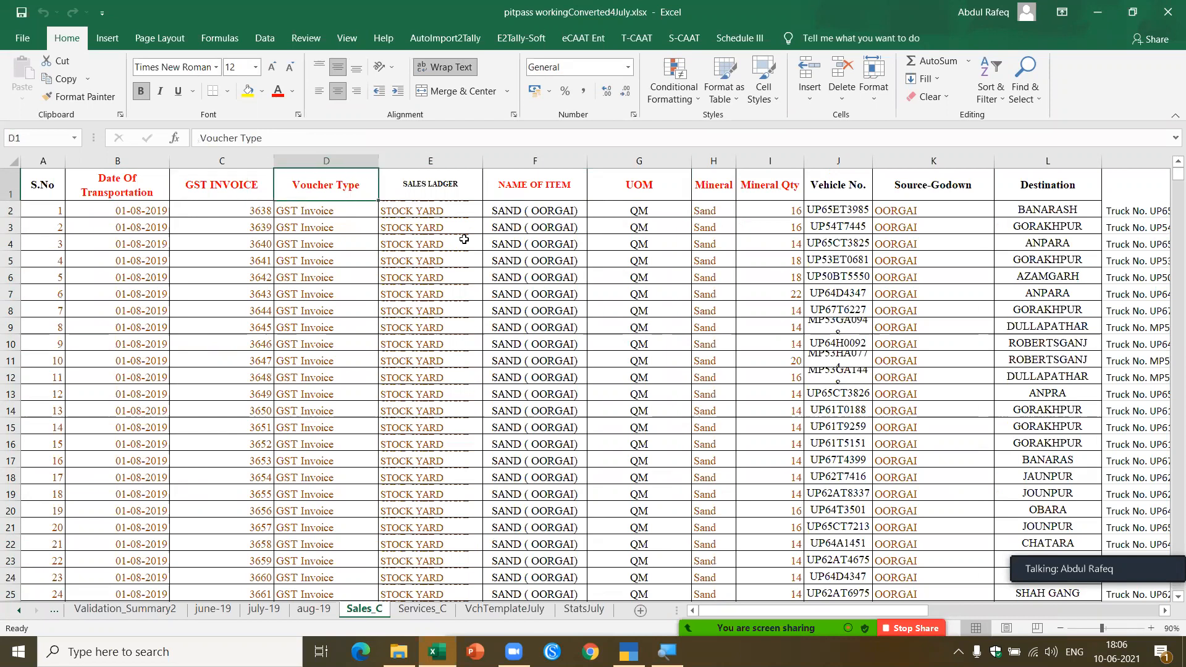
key("Right")
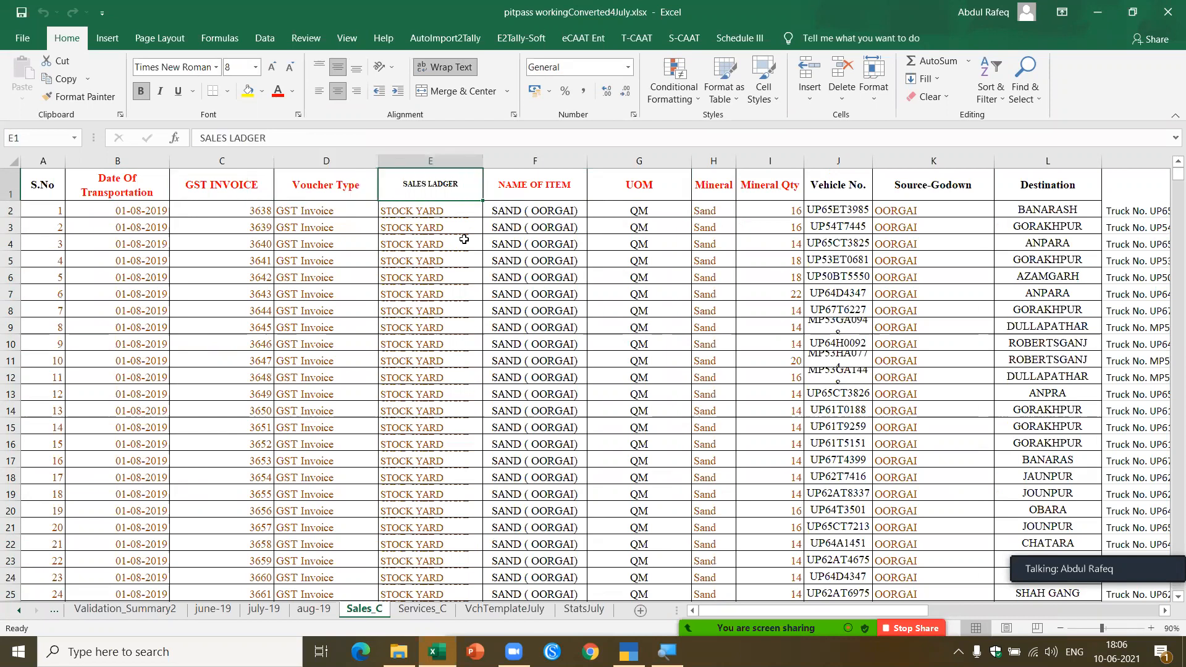
key("Right")
key("Right")
key("Right")
key("Right")
key("Right")
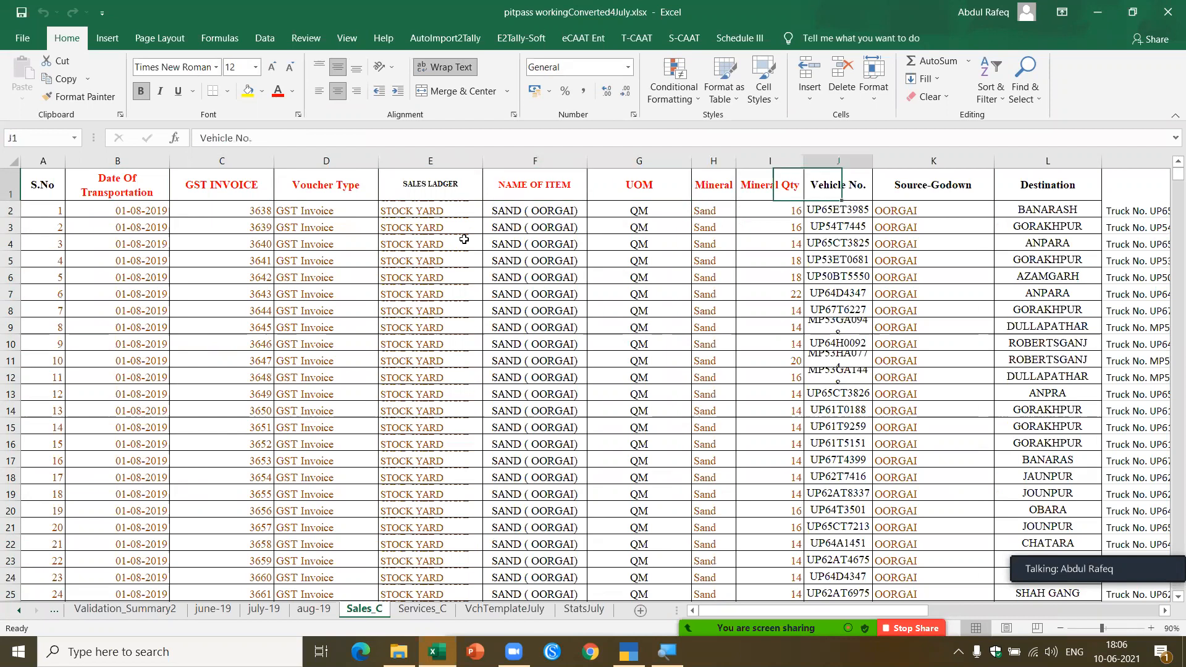
key("Right")
key("Right")
key("Right")
key("Right")
key("Right")
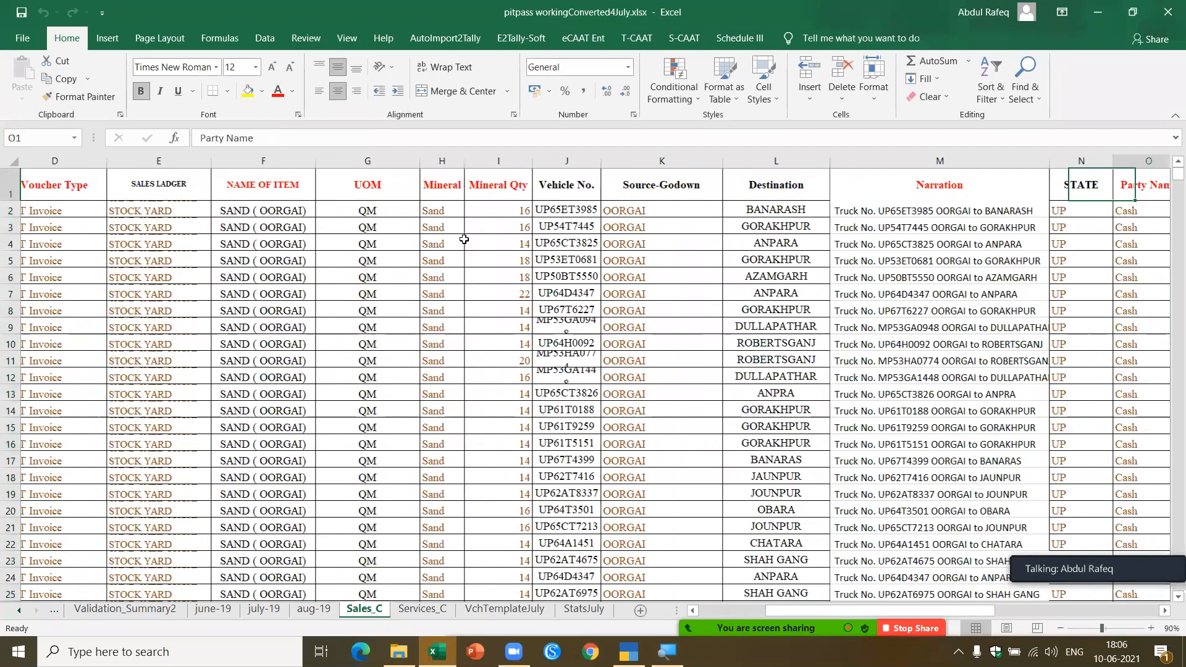
key("Right")
key("Right")
key("Right")
key("Right")
key("Right")
key("Right")
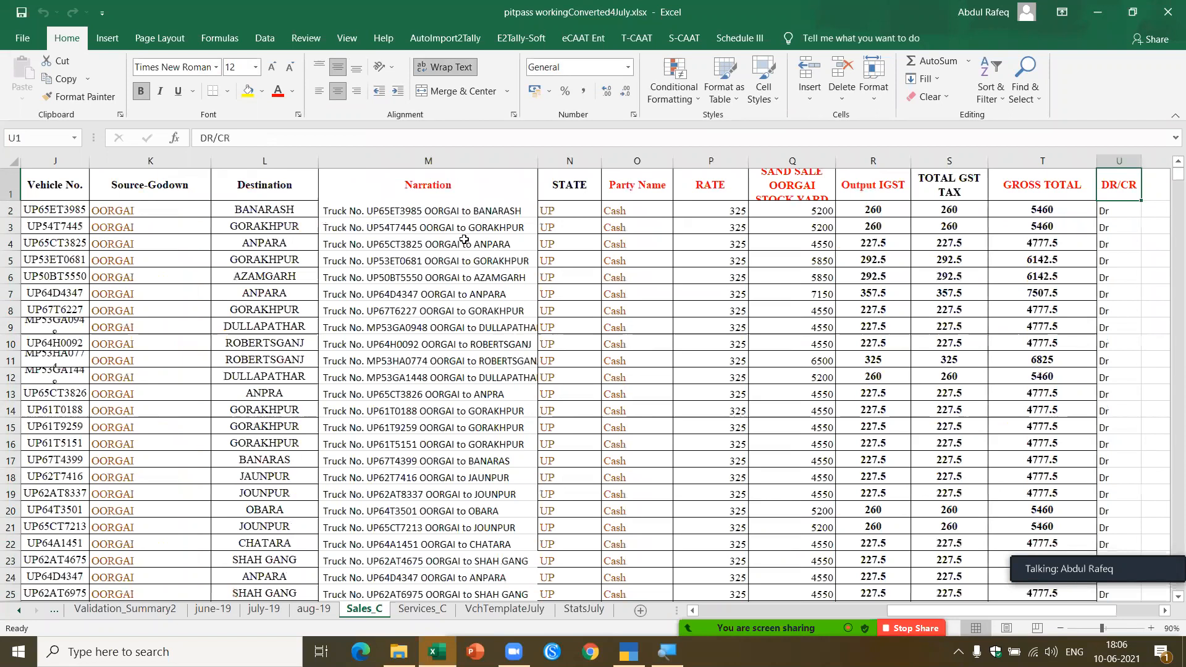
Check the Sales_C party, rate, sales value, IGST and gross total headings, and inspect a Narration cell's formula.
key("Left")
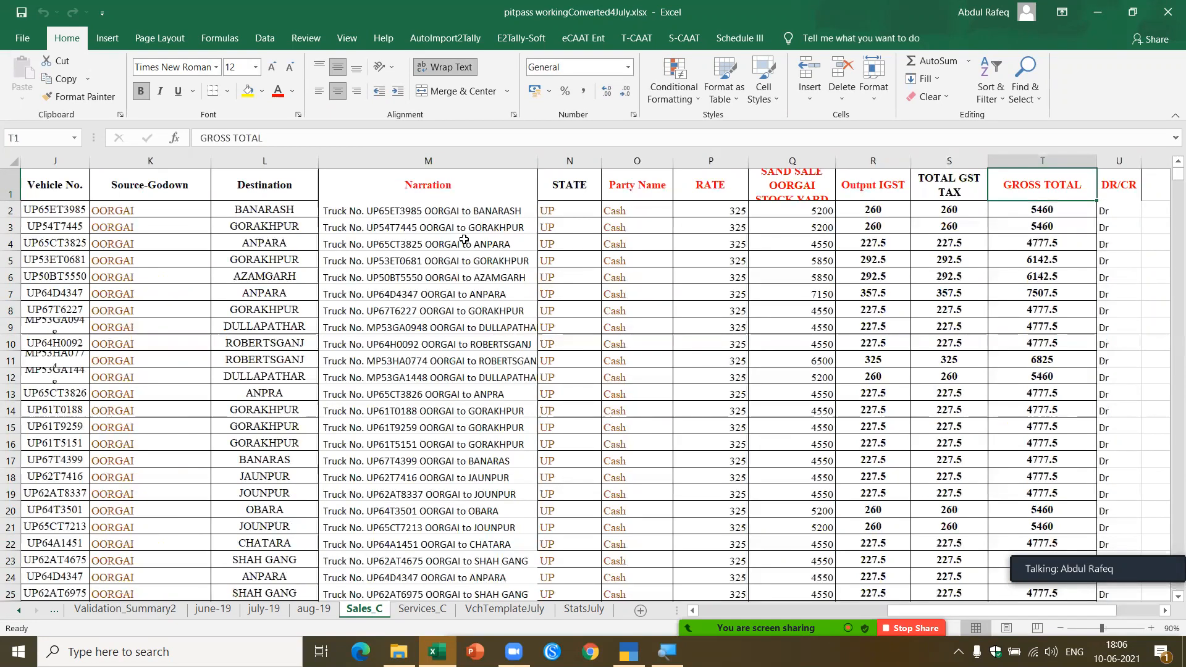
key("Left")
key("Left")
key("Left")
key("Left")
key("Left")
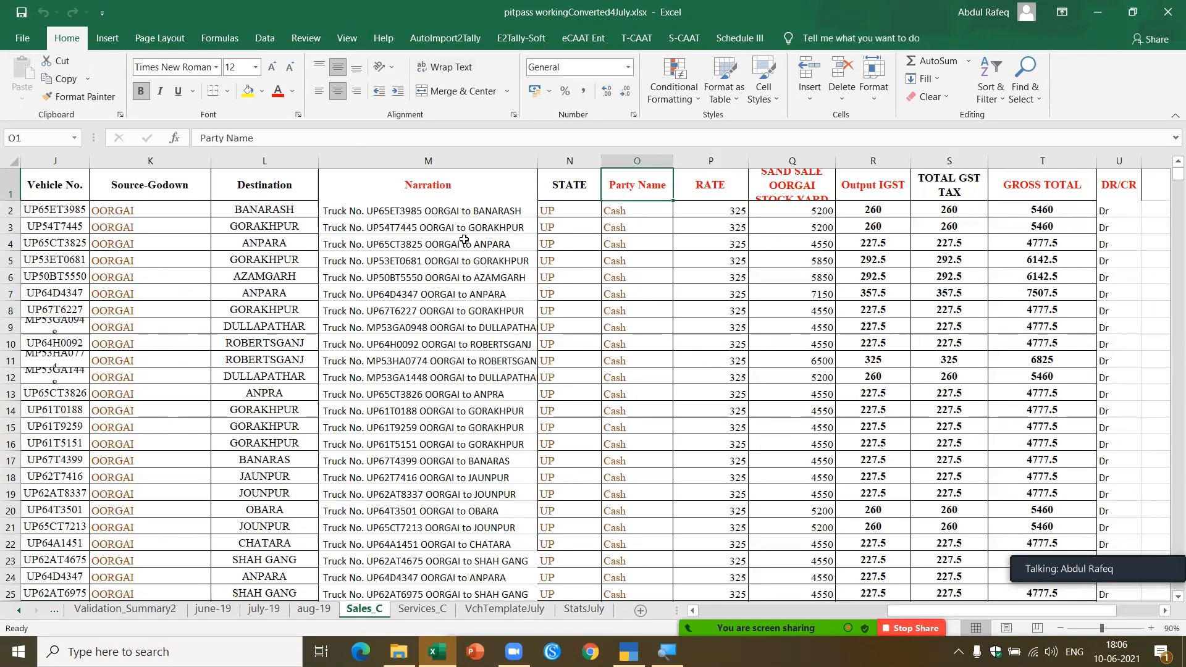
key("Right")
key("Right")
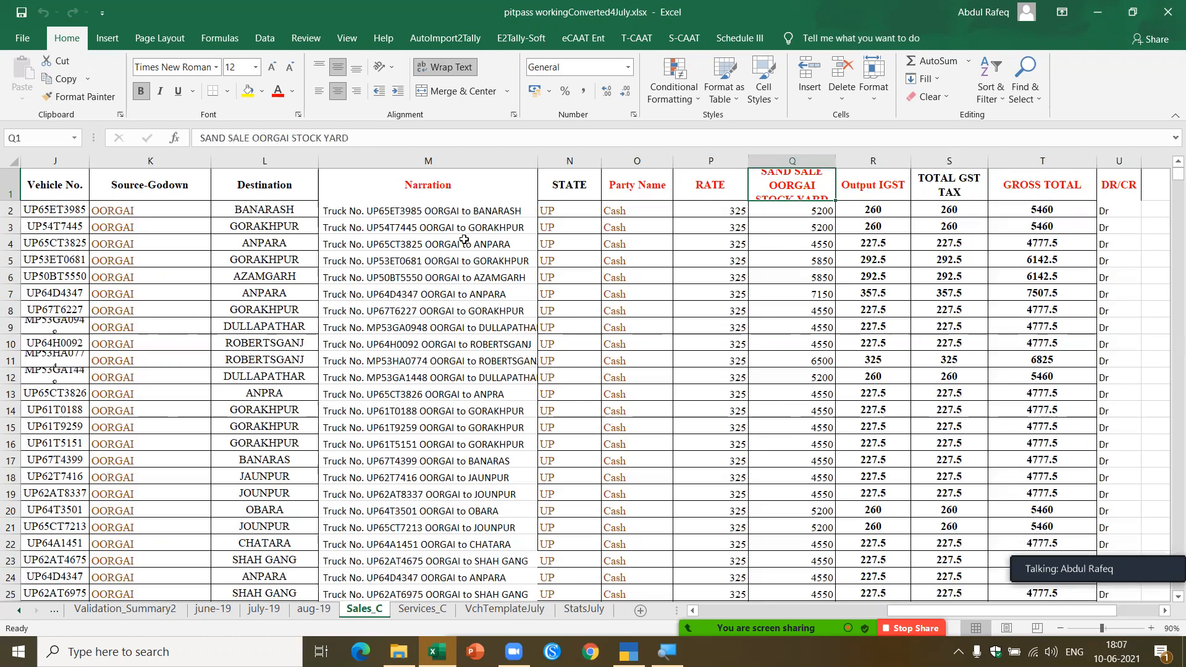
key("Right")
key("Right")
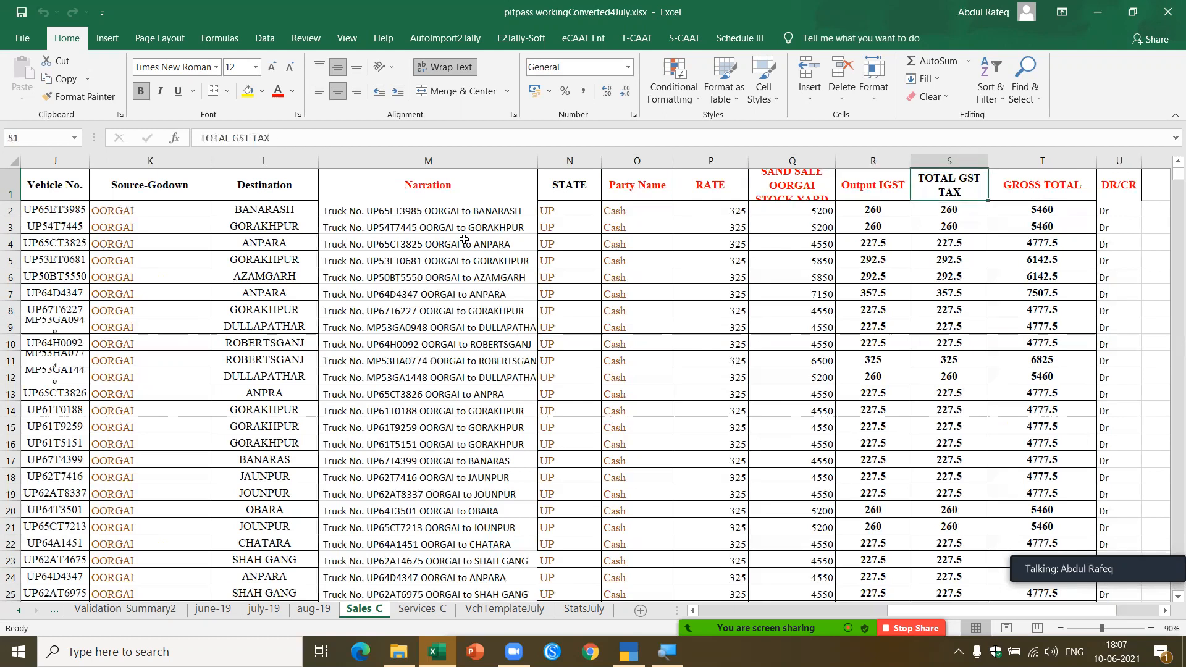
left_click(425, 260)
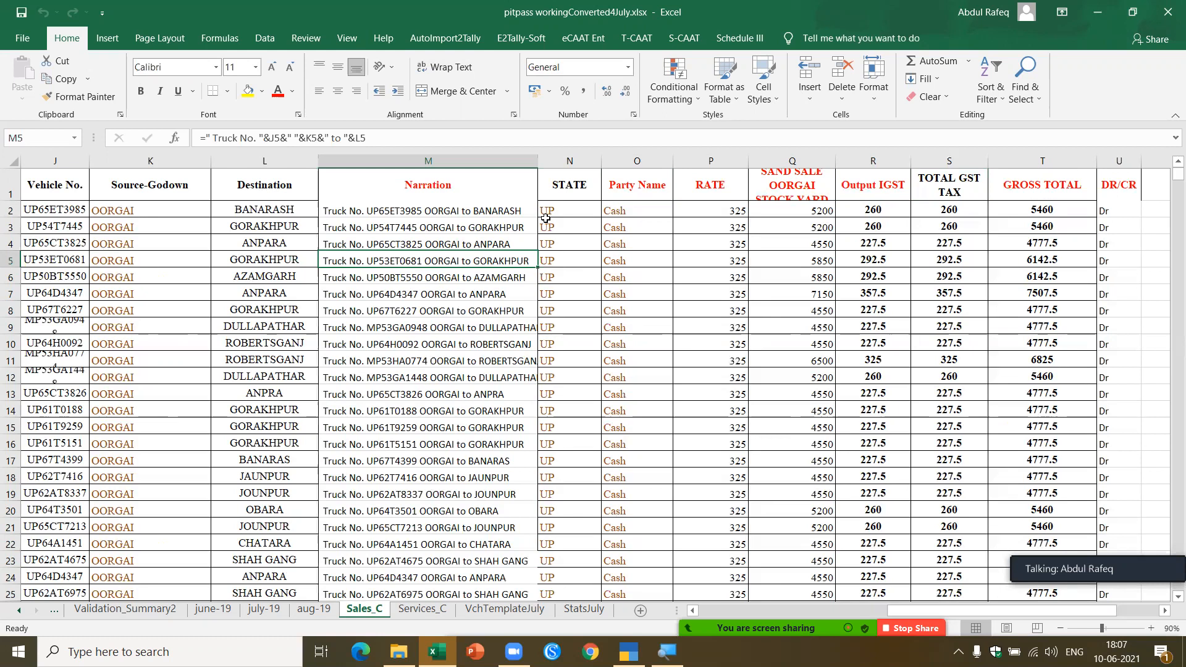
Start a Services / JV(s) voucher conversion for the Sales_C sheet and bring its dialog to the front.
left_click(523, 39)
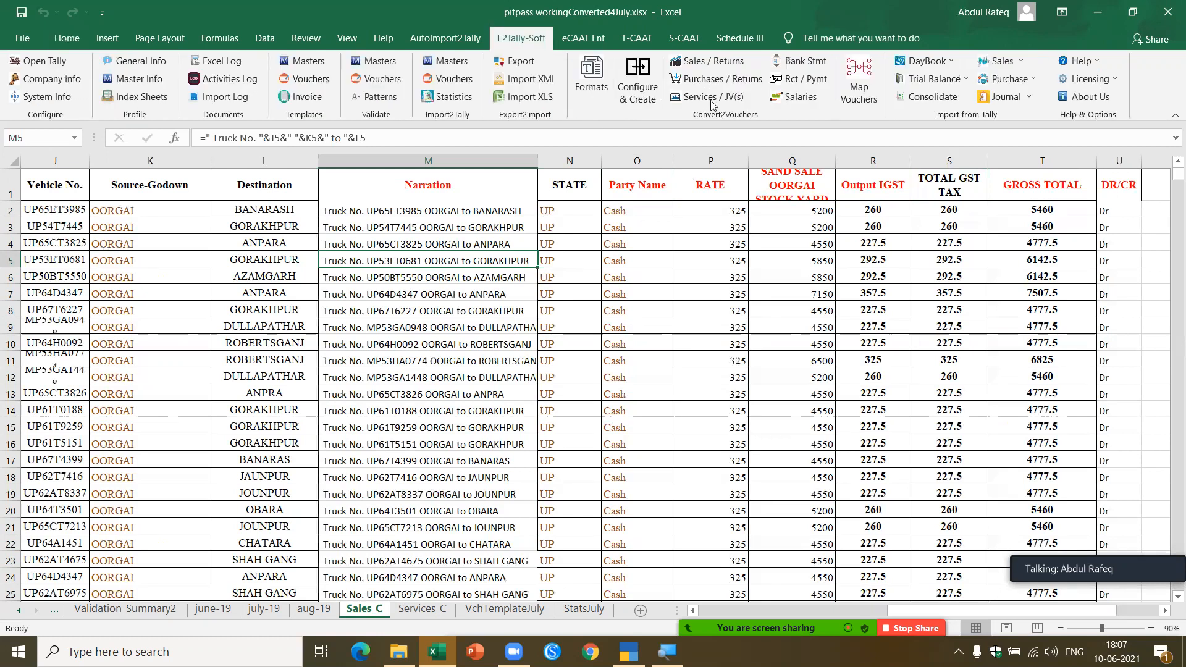
left_click(708, 97)
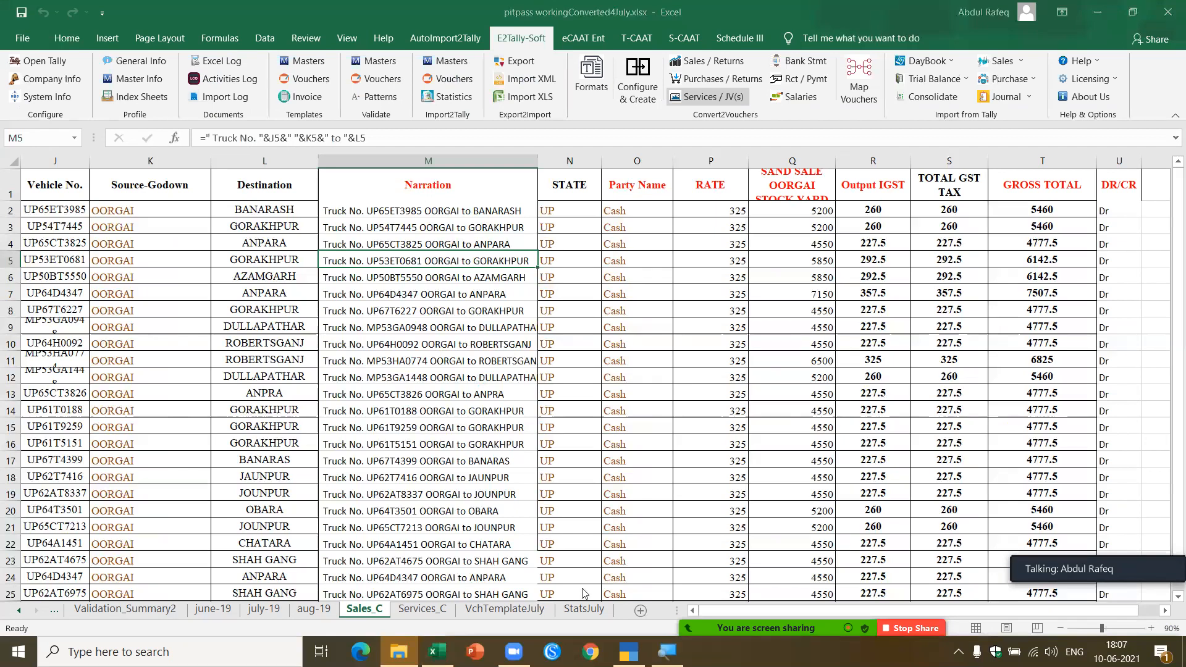
key("alt+Tab")
key("alt+Tab")
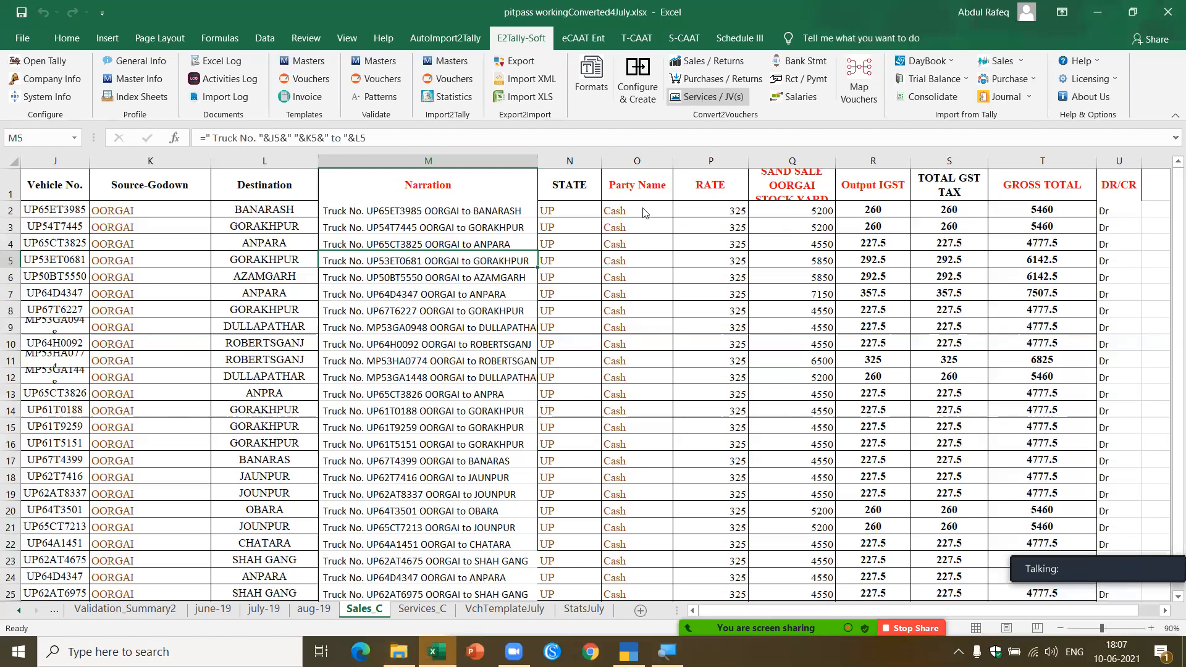
key("alt+Tab")
key("alt+Tab")
key("alt+Tab")
key("alt+Tab")
key("alt+Tab")
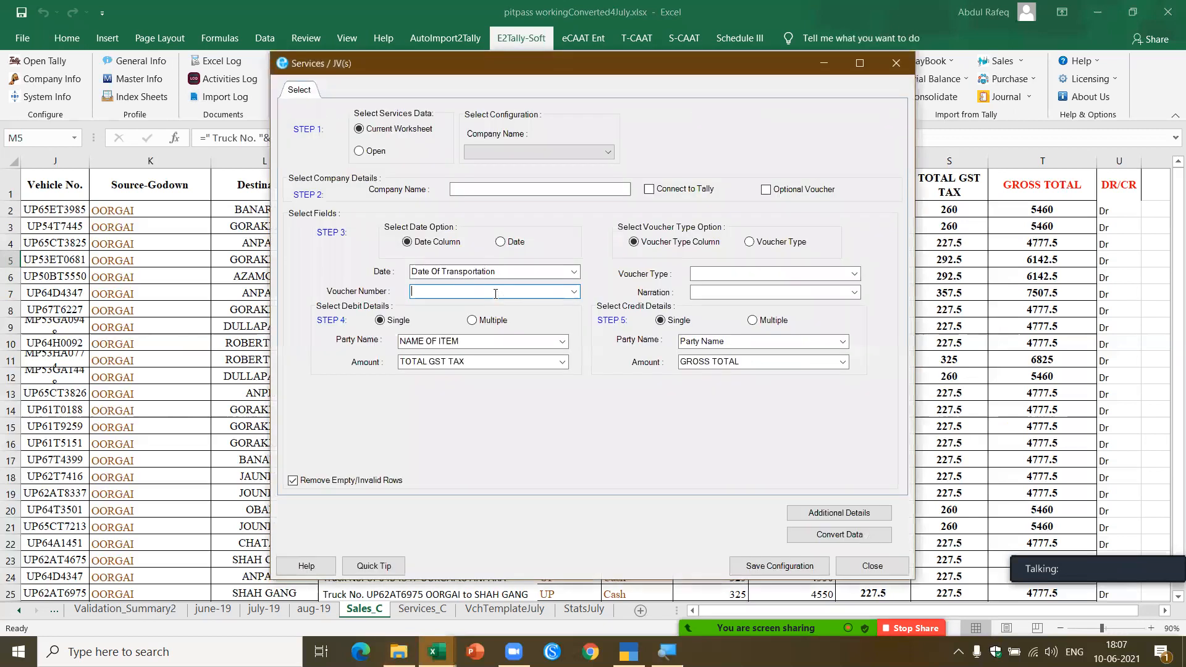
Set the company name to xyz and use GST INVOICE as the voucher number column.
left_click(493, 191)
type("xyz")
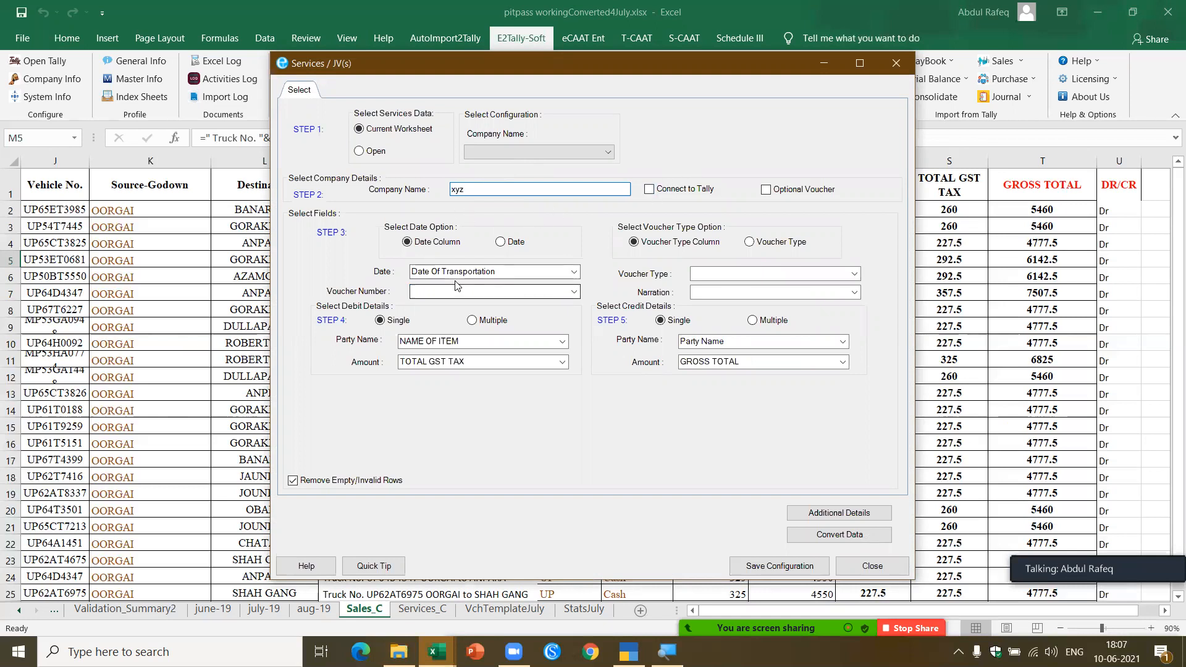
left_click(573, 294)
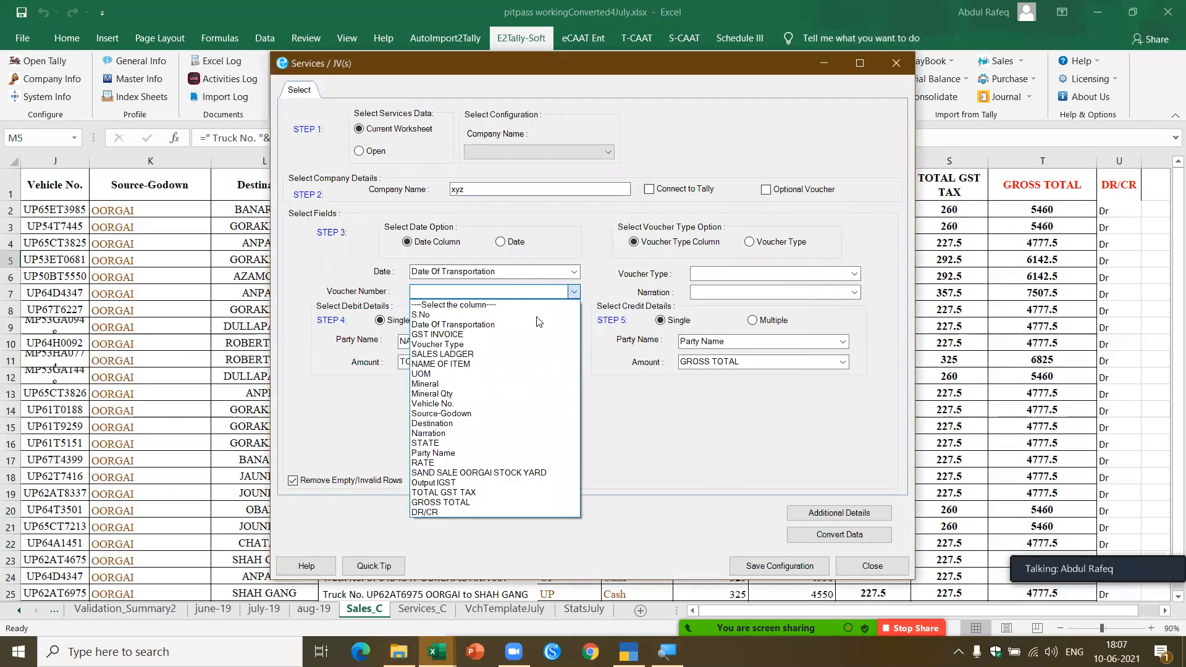
left_click(524, 340)
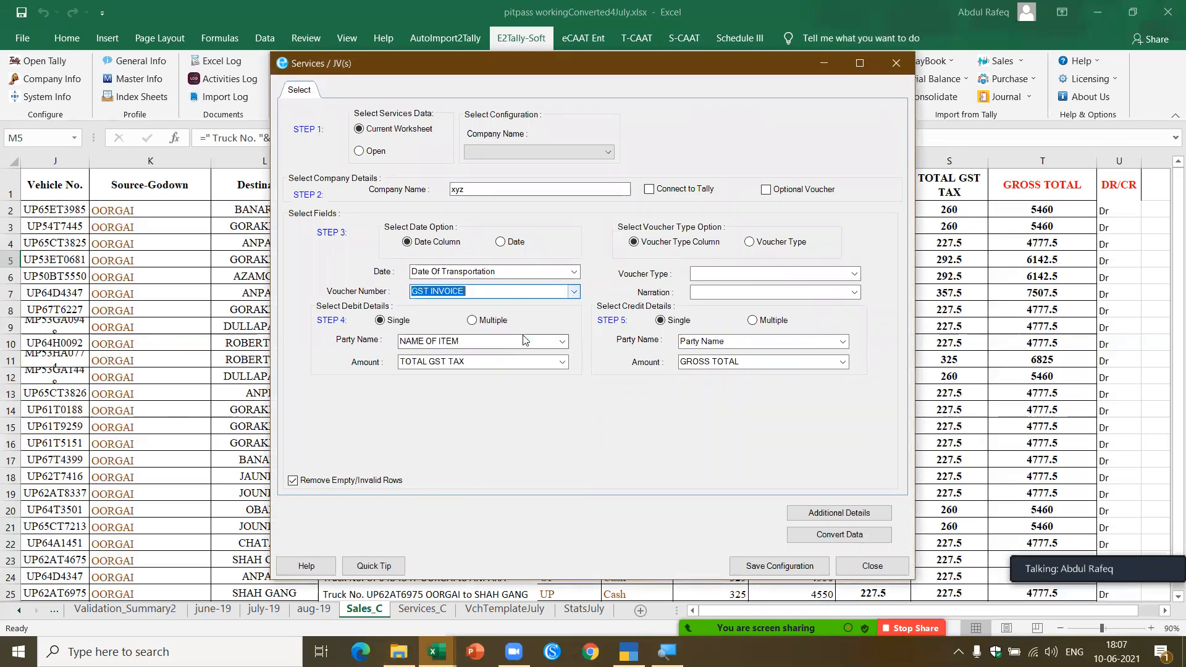
Use the Voucher Type column for the voucher type and the Narration column for the narration.
left_click(855, 275)
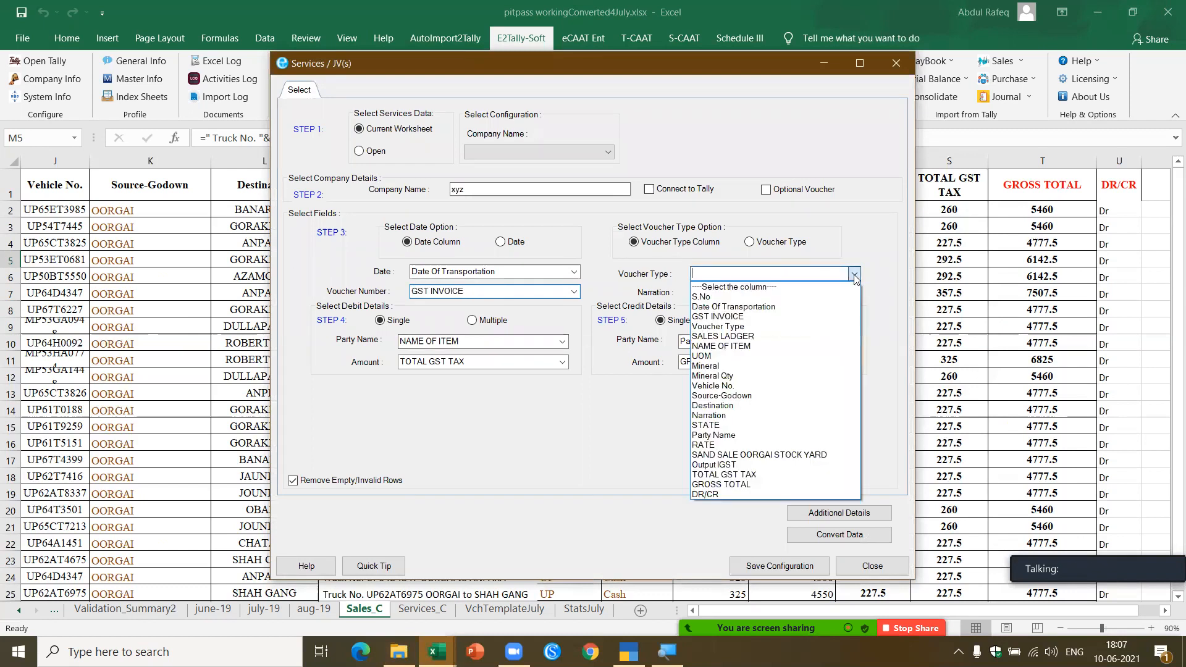
type("vehicle No.")
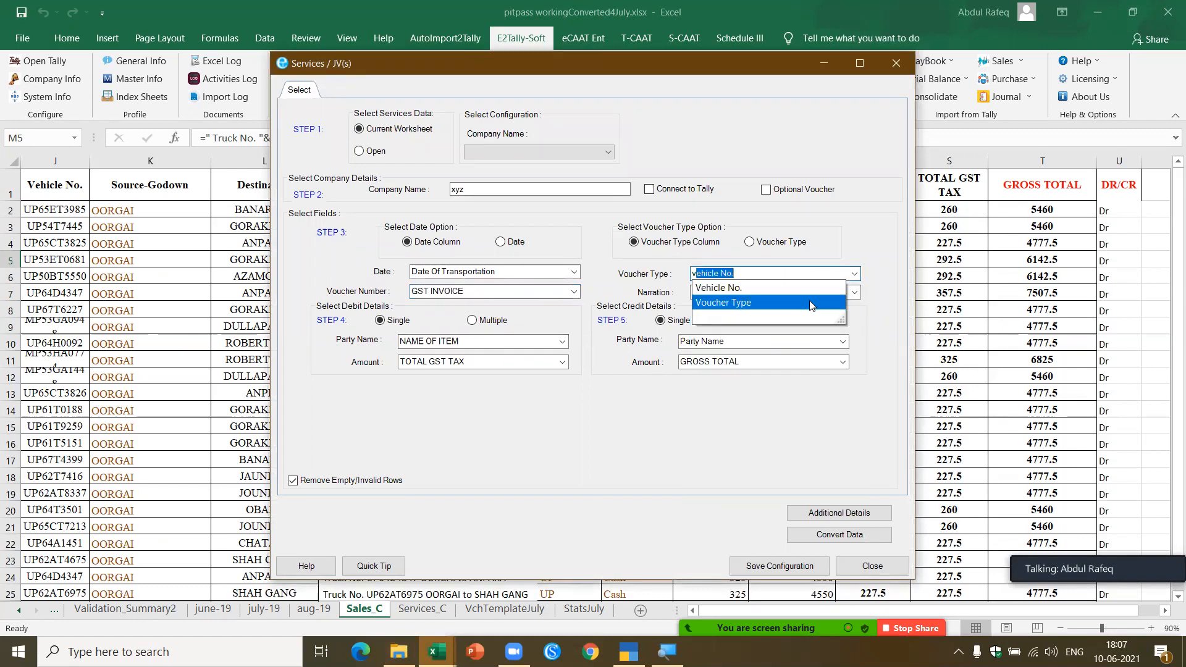
left_click(812, 303)
left_click(817, 294)
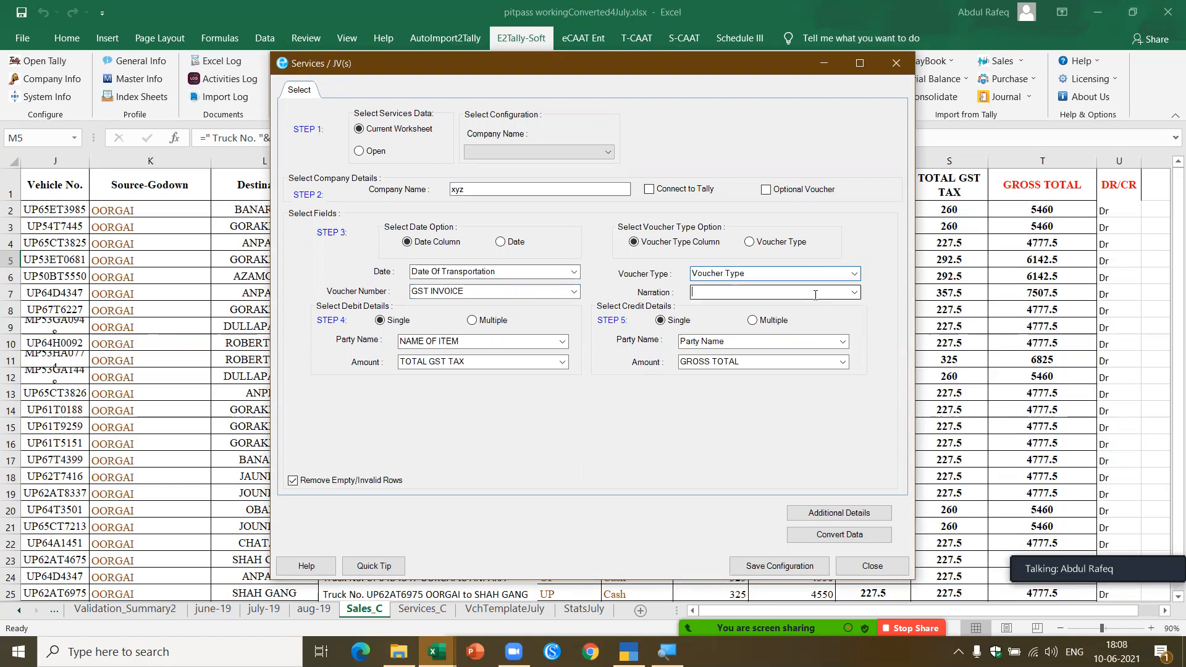
type("nAME OF ITEM")
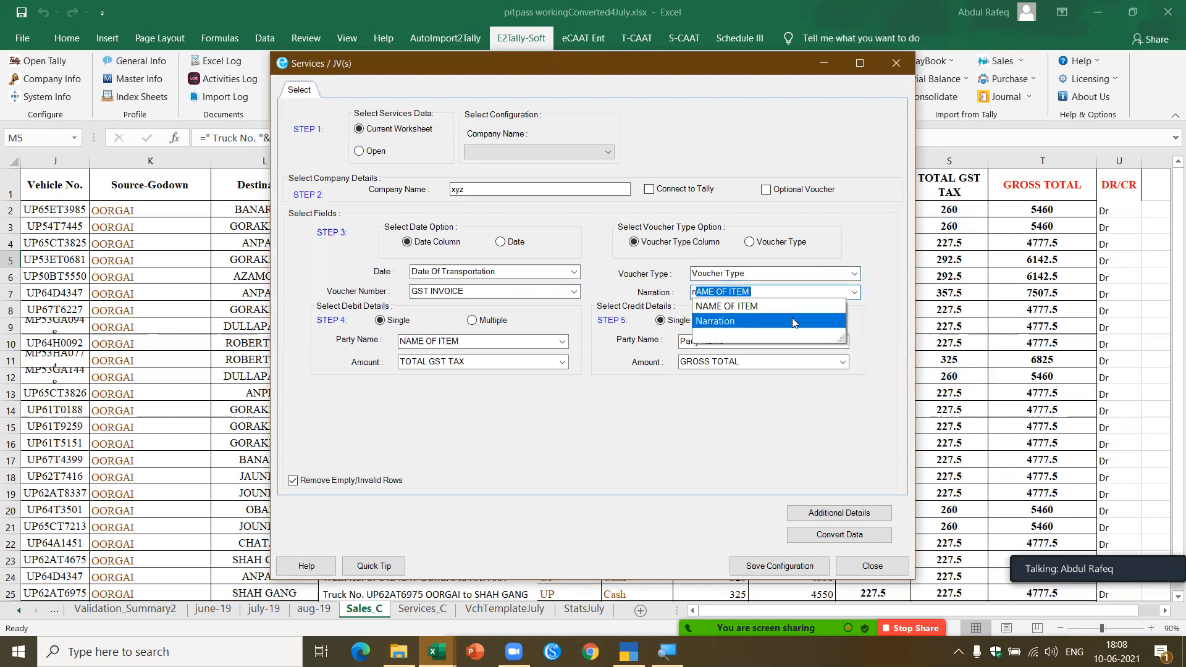
left_click(793, 324)
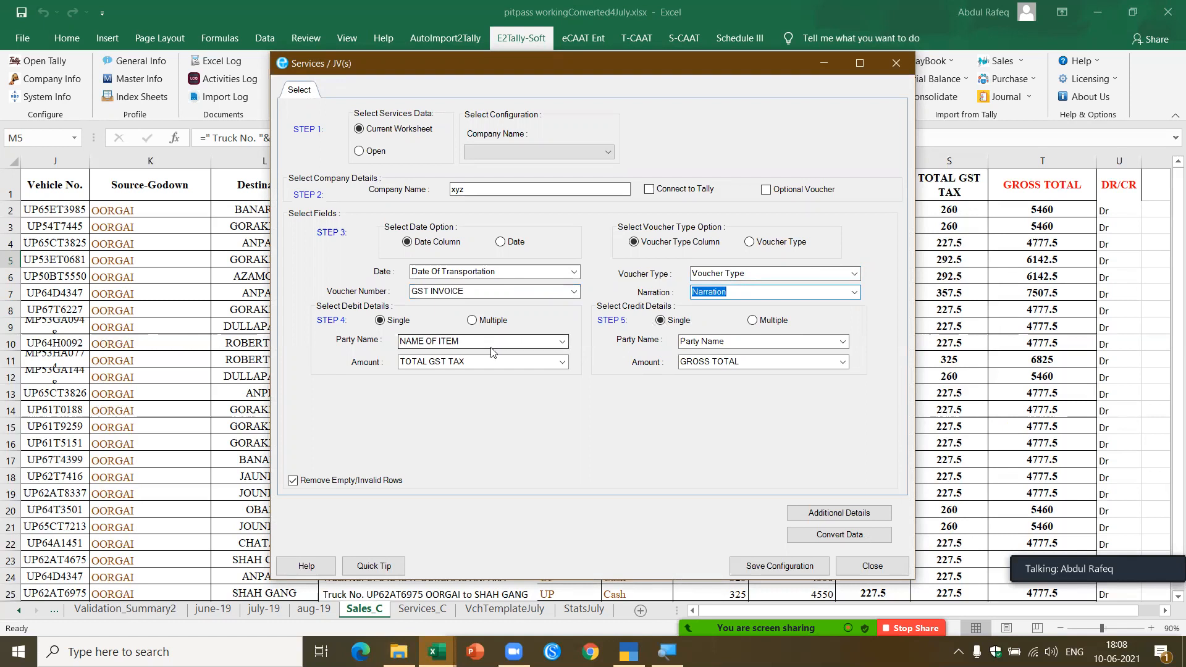
Set the single debit entry to take its party from Party Name and its amount from GROSS TOTAL.
left_click(562, 342)
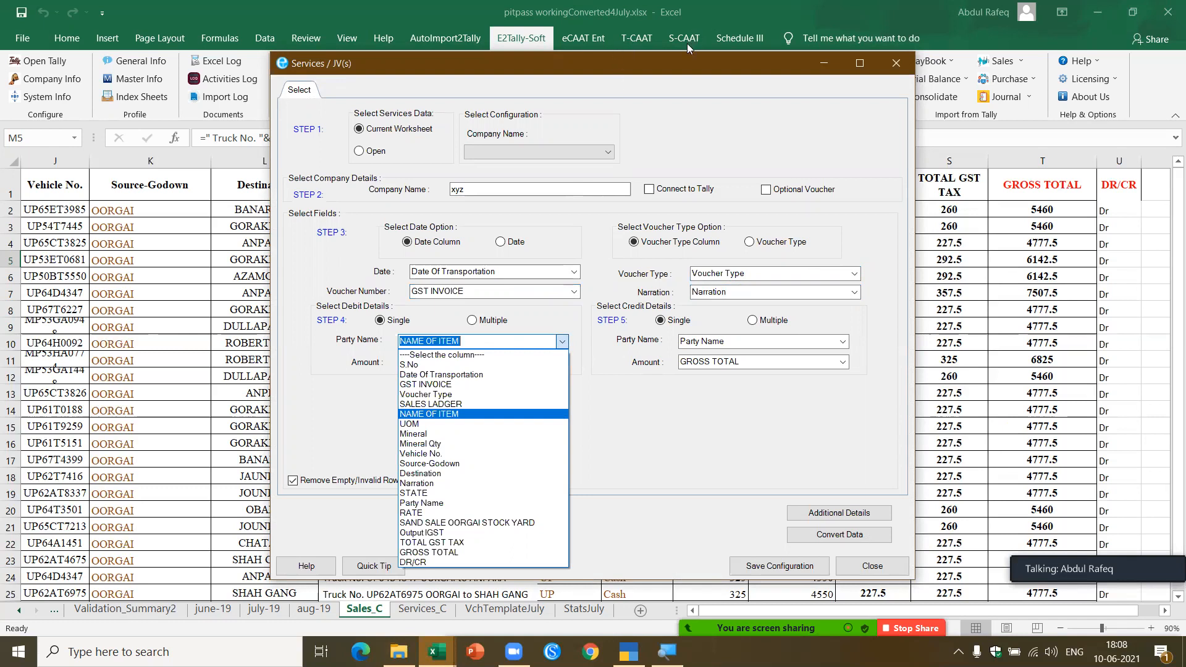
left_click(682, 58)
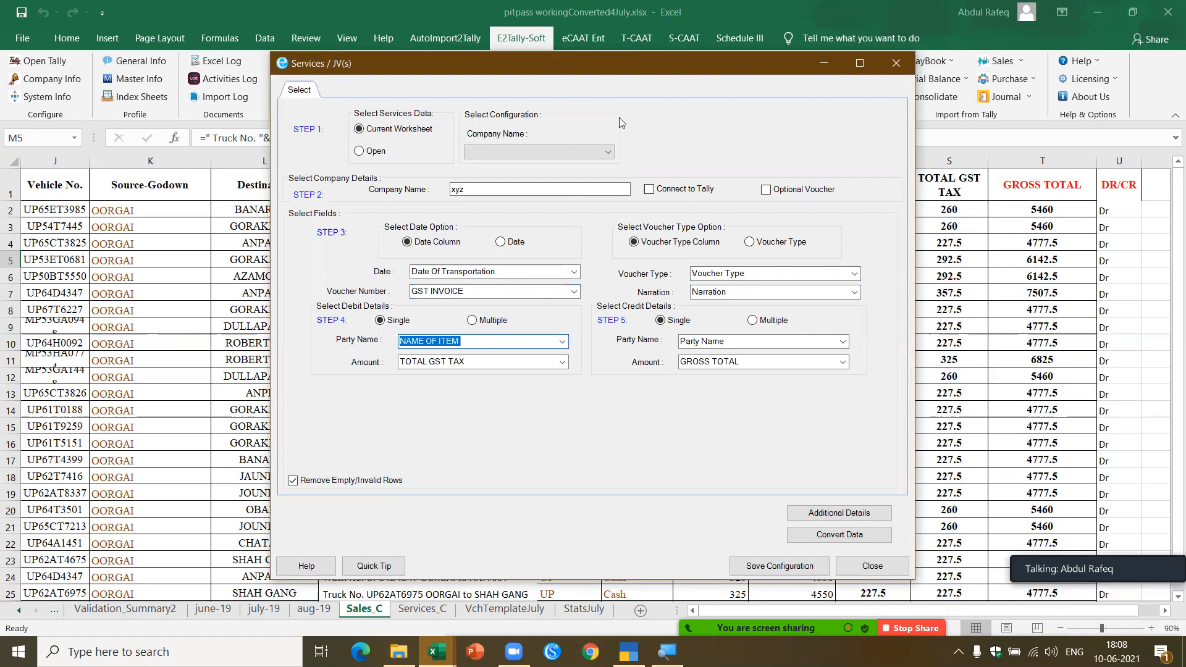
left_click_drag(627, 64, 627, 67)
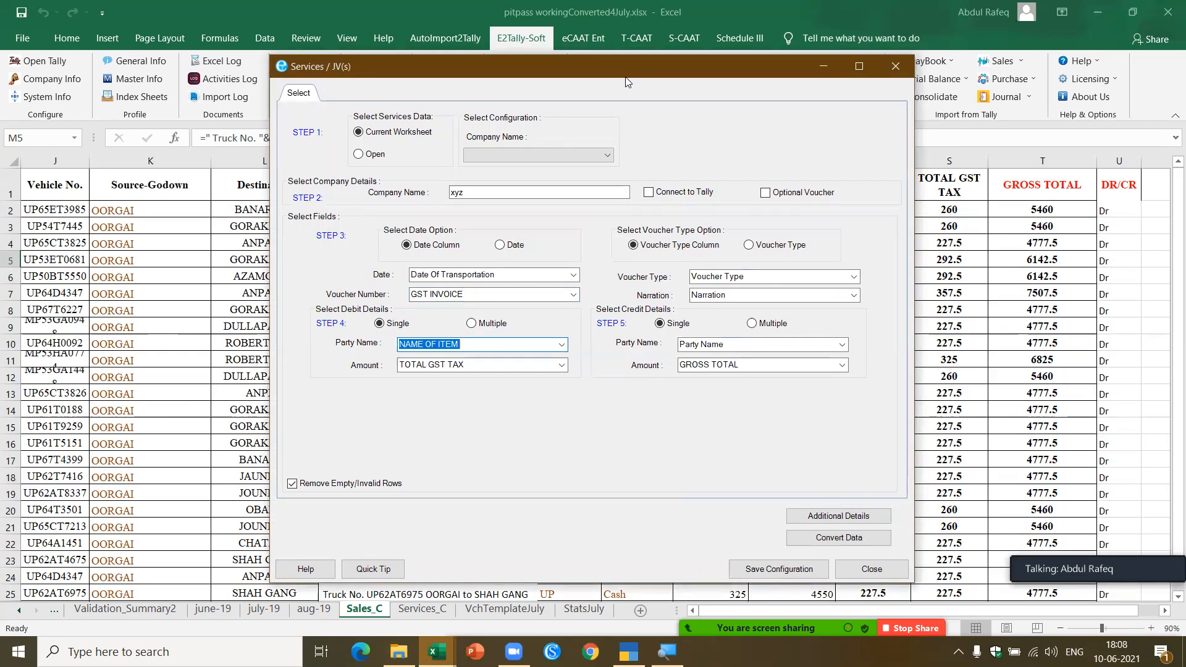
left_click_drag(626, 79, 600, 123)
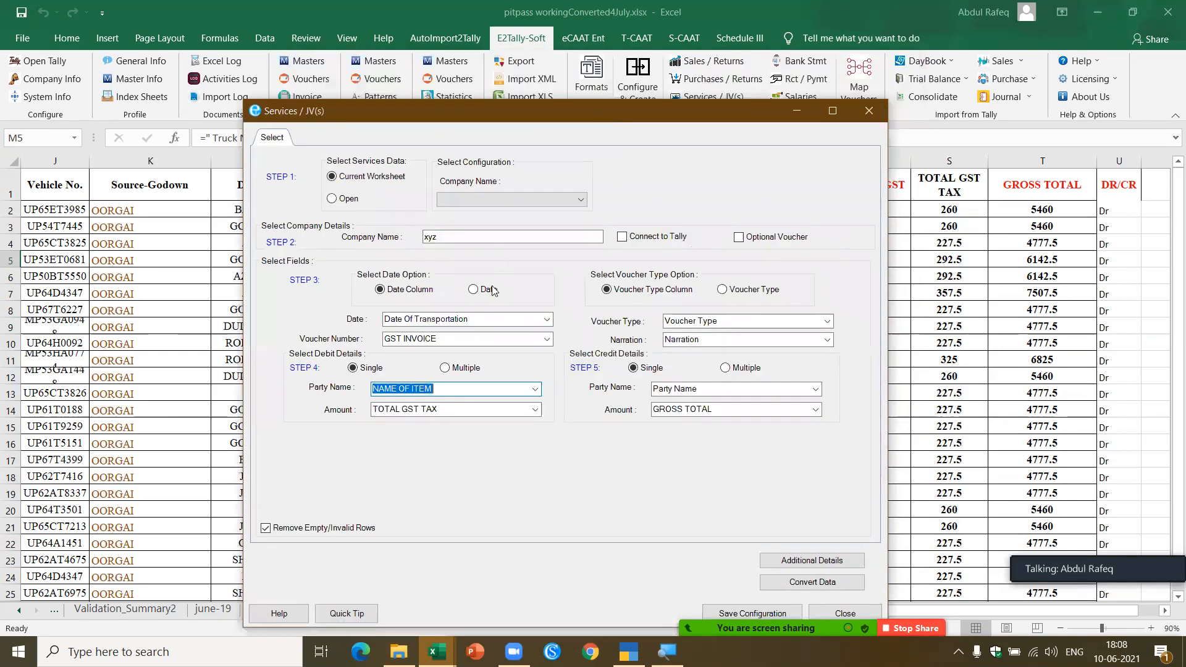
left_click(530, 391)
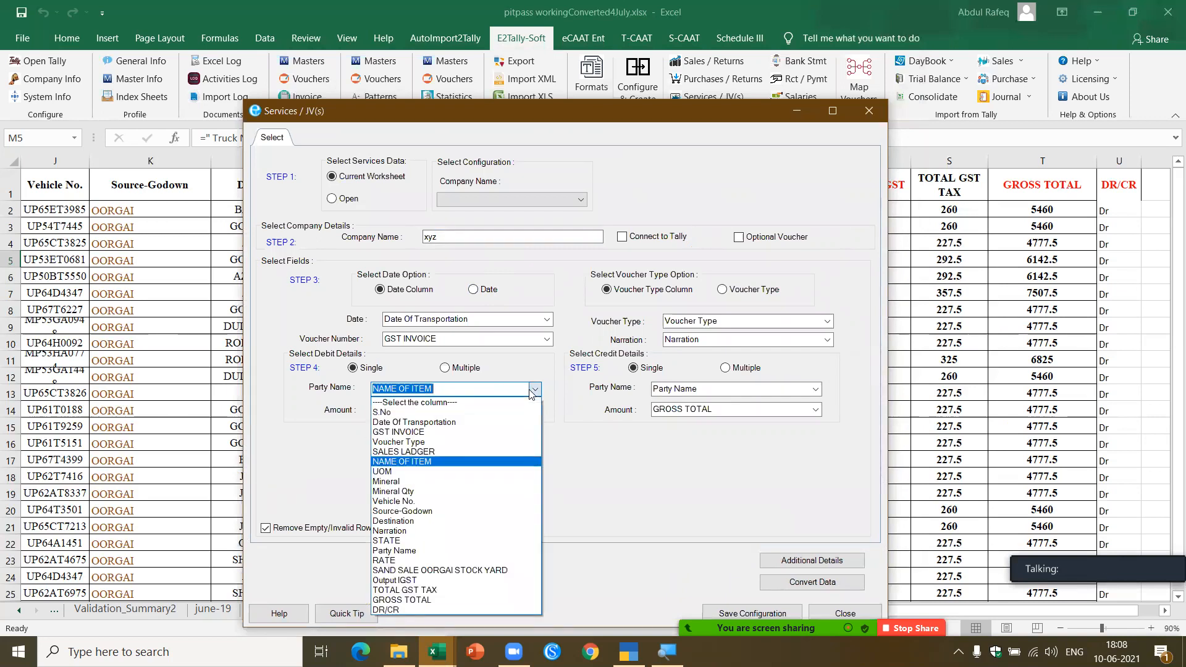
type("party Name")
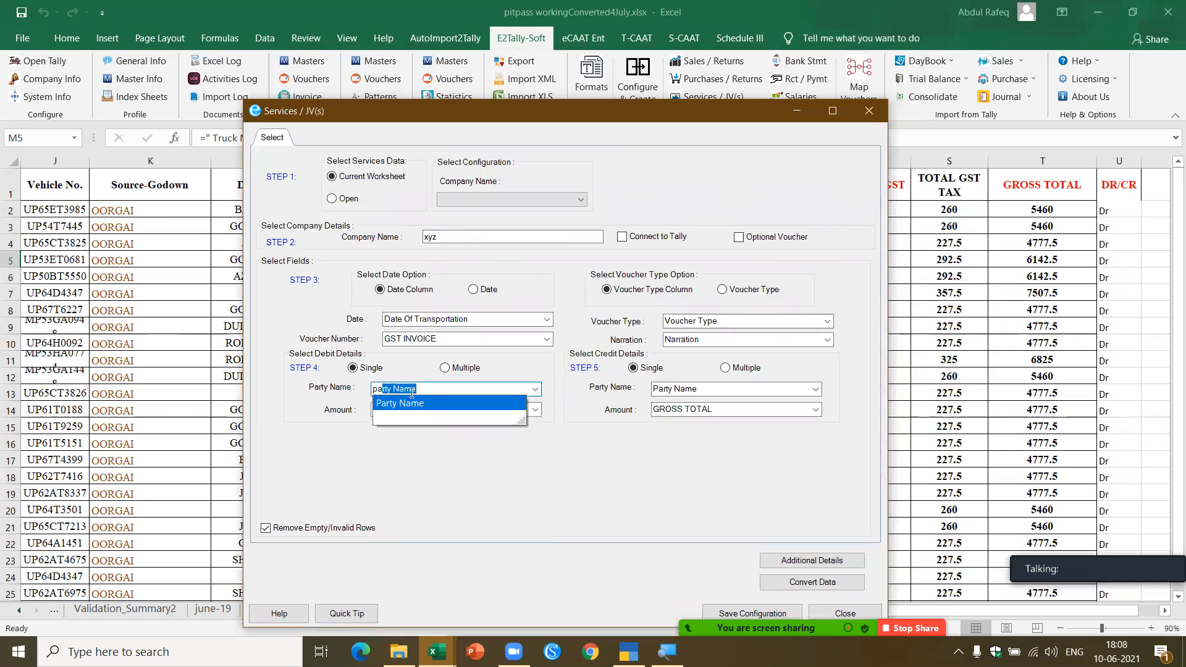
left_click(411, 403)
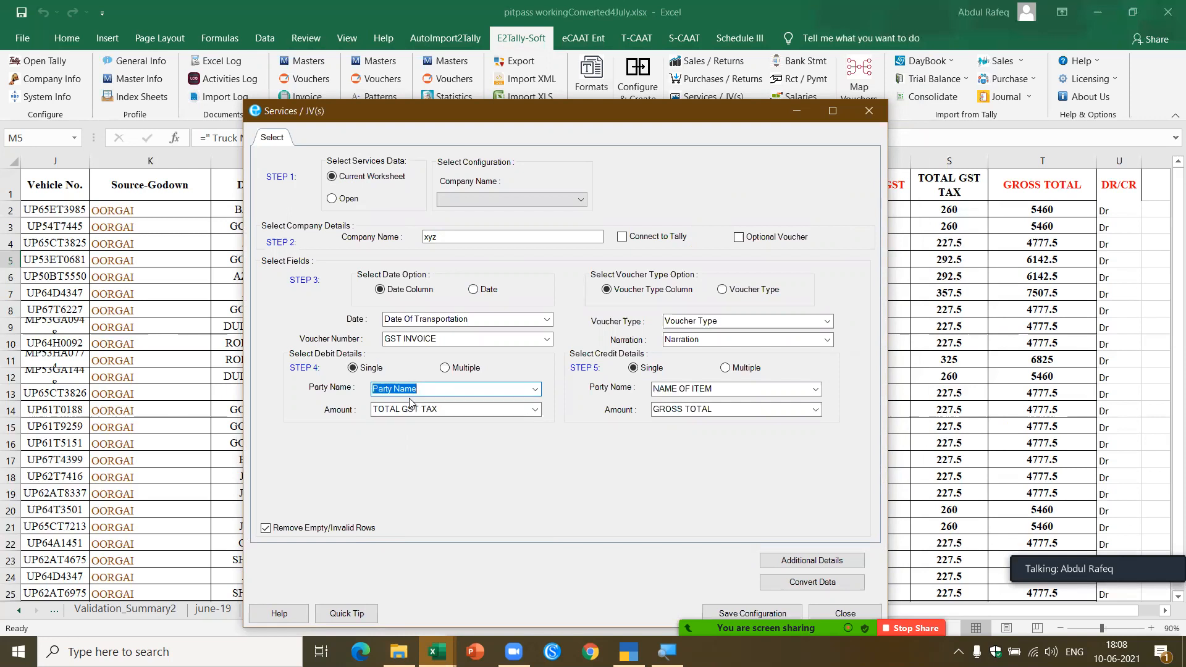
left_click(535, 410)
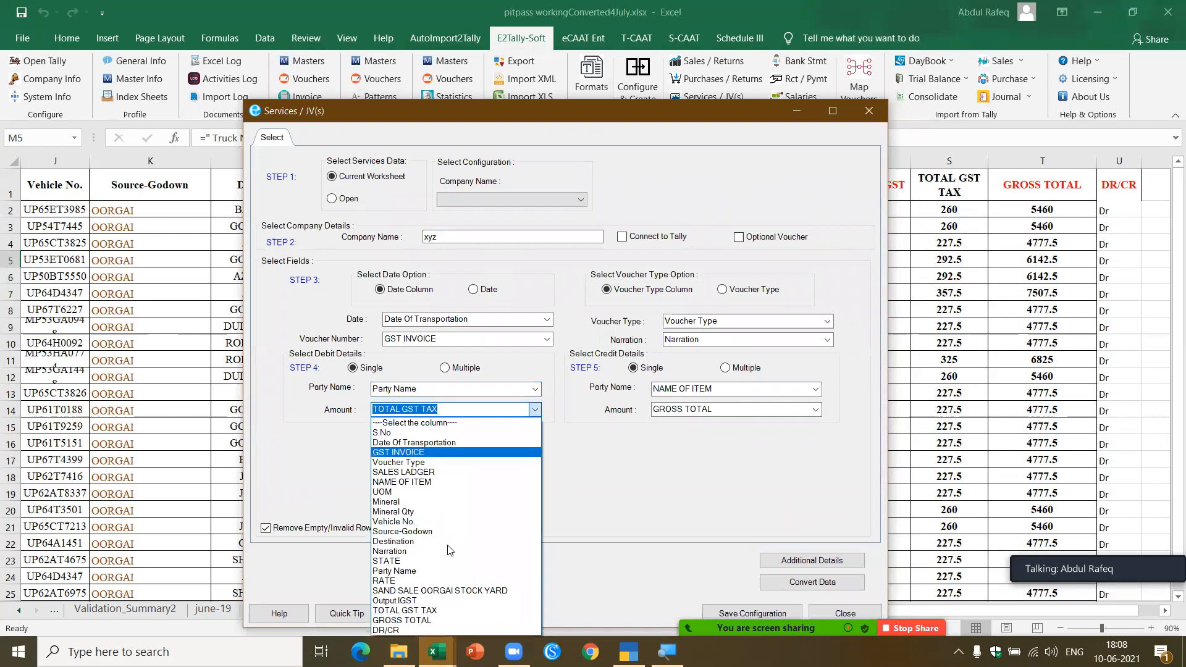
left_click(431, 621)
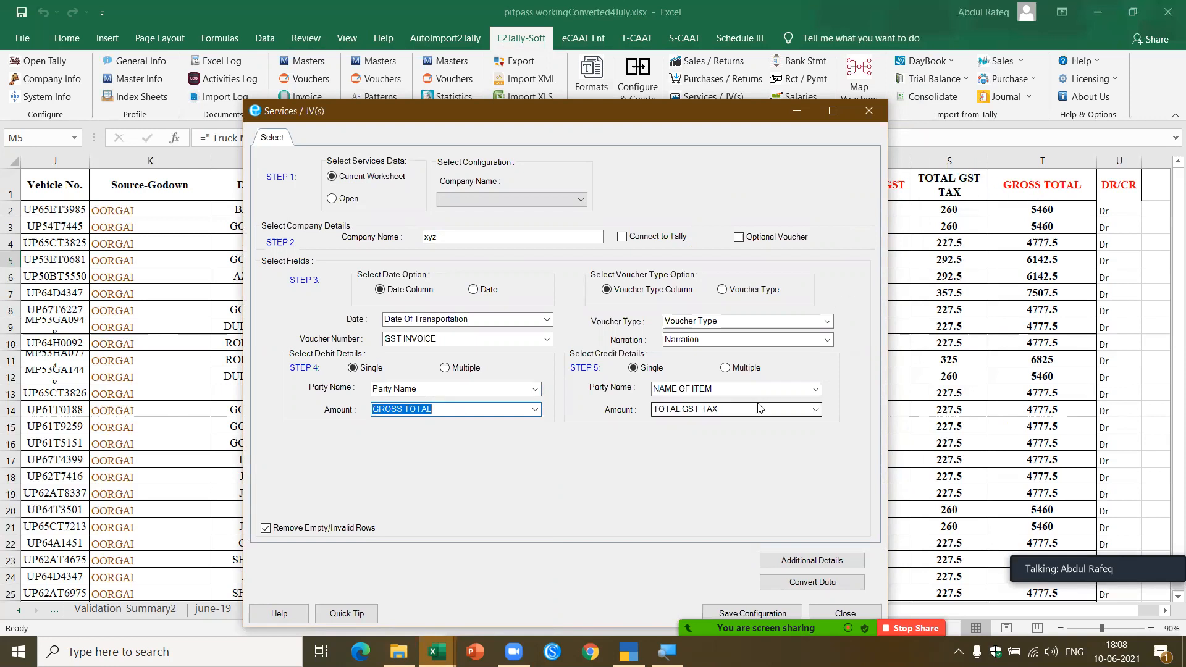
Switch the credit details to multiple and include the SAND SALE OORGAI STOCK YARD and Output IGST columns.
left_click(815, 389)
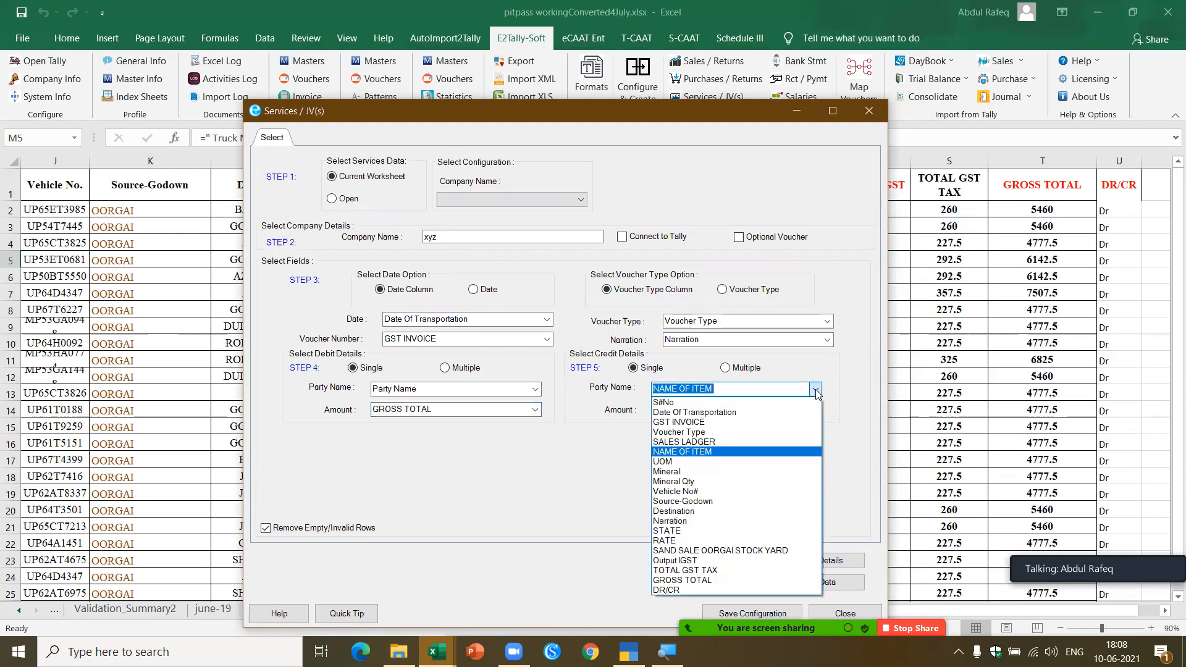
left_click(776, 551)
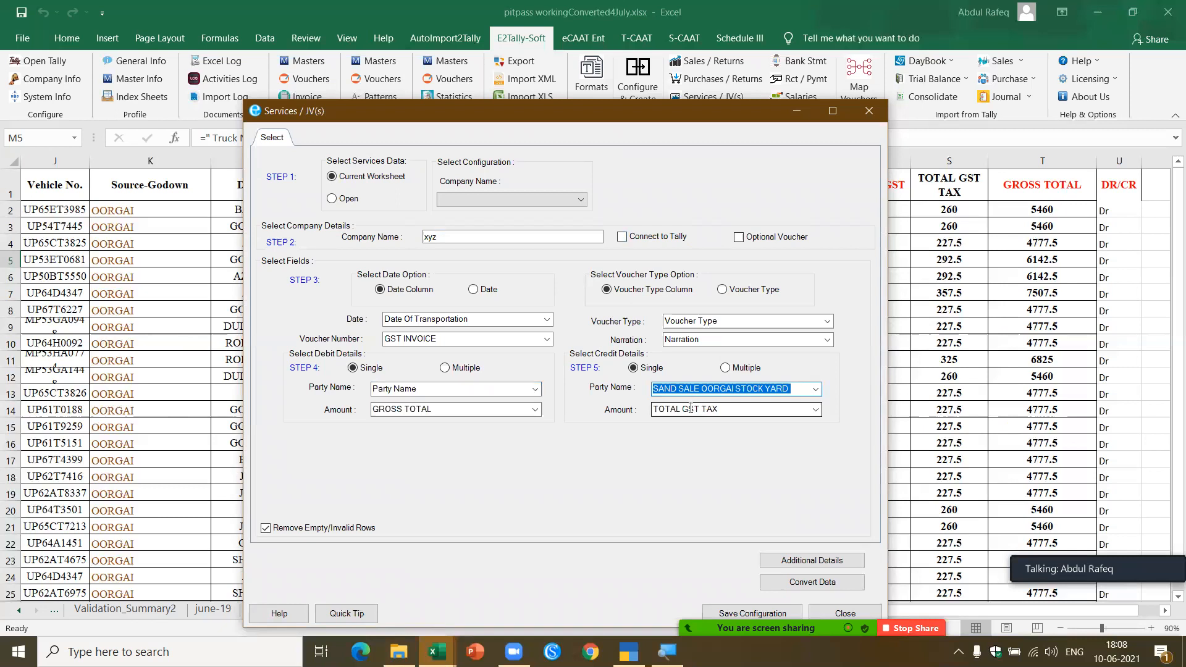
left_click(727, 368)
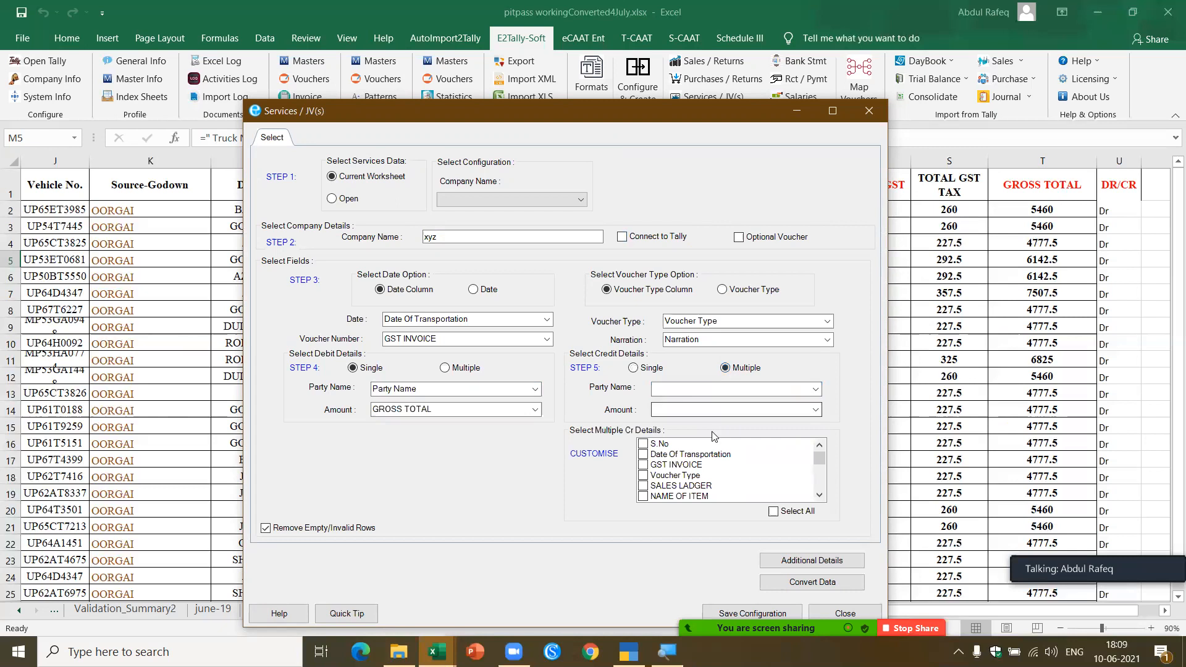
left_click(819, 495)
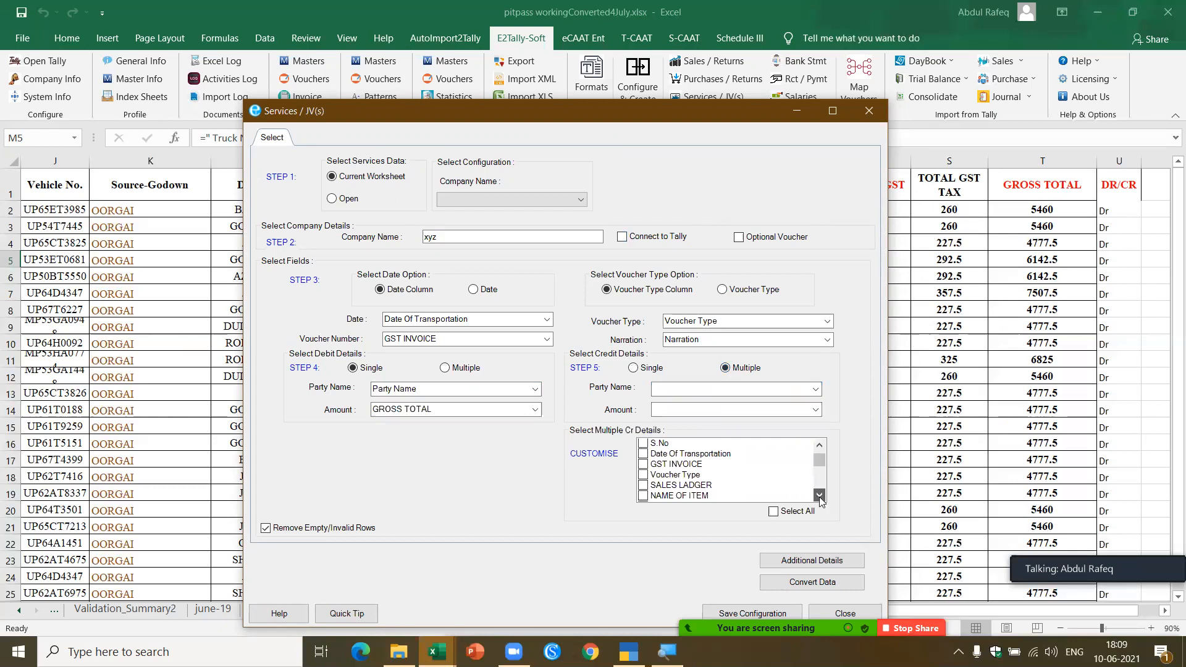
left_click(819, 494)
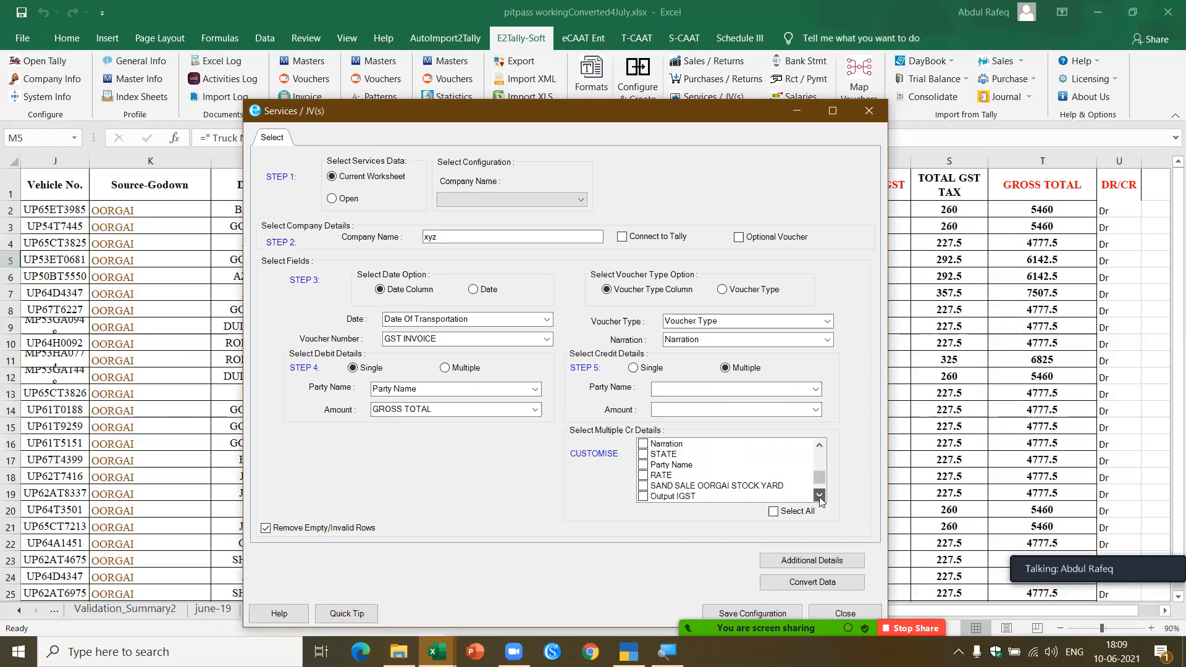
left_click(645, 487)
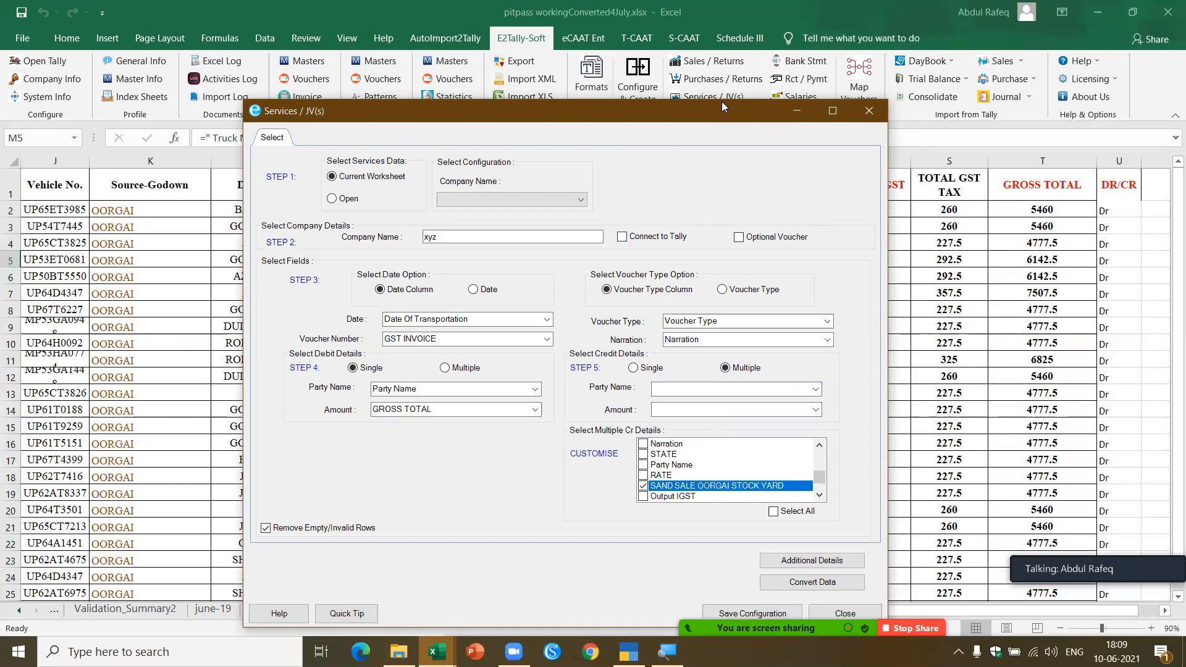
left_click_drag(717, 109, 559, 71)
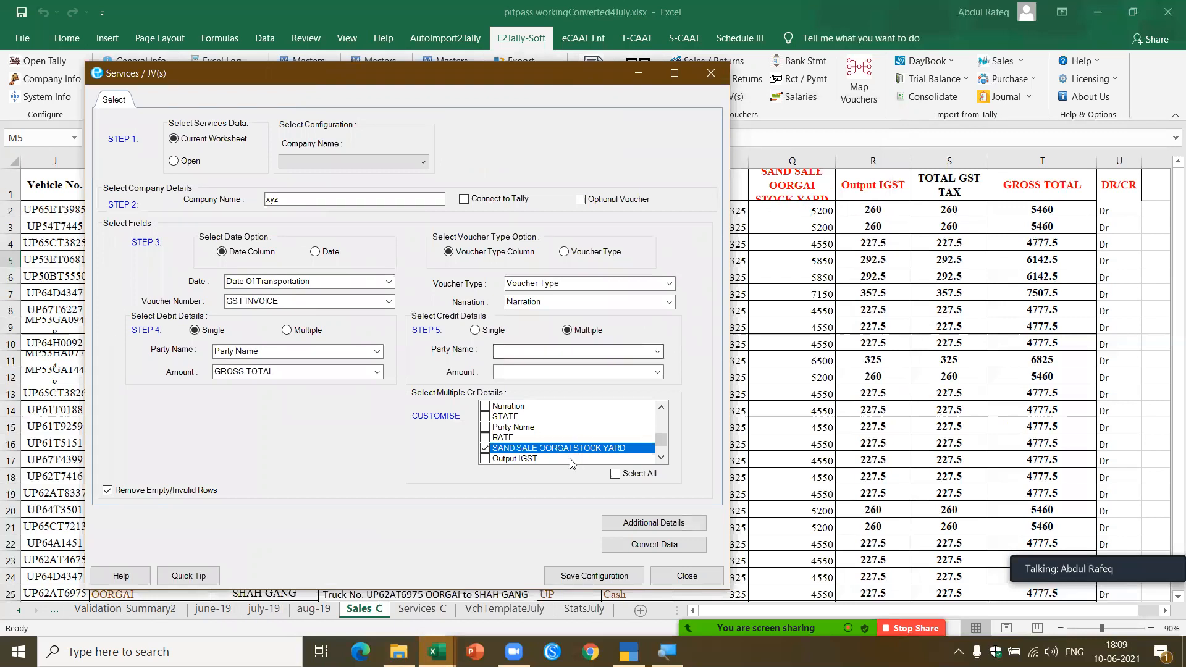
left_click(486, 460)
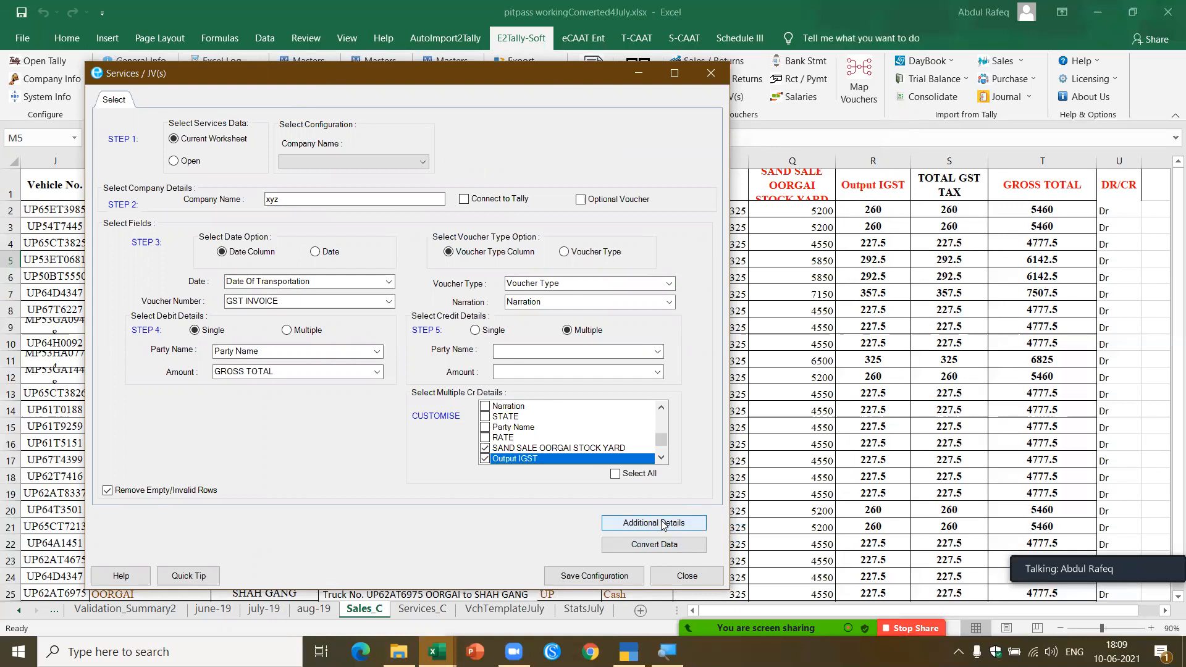
Convert the data into vouchers, check the conversion statistics, and close the Services / JV(s) dialog.
left_click(649, 555)
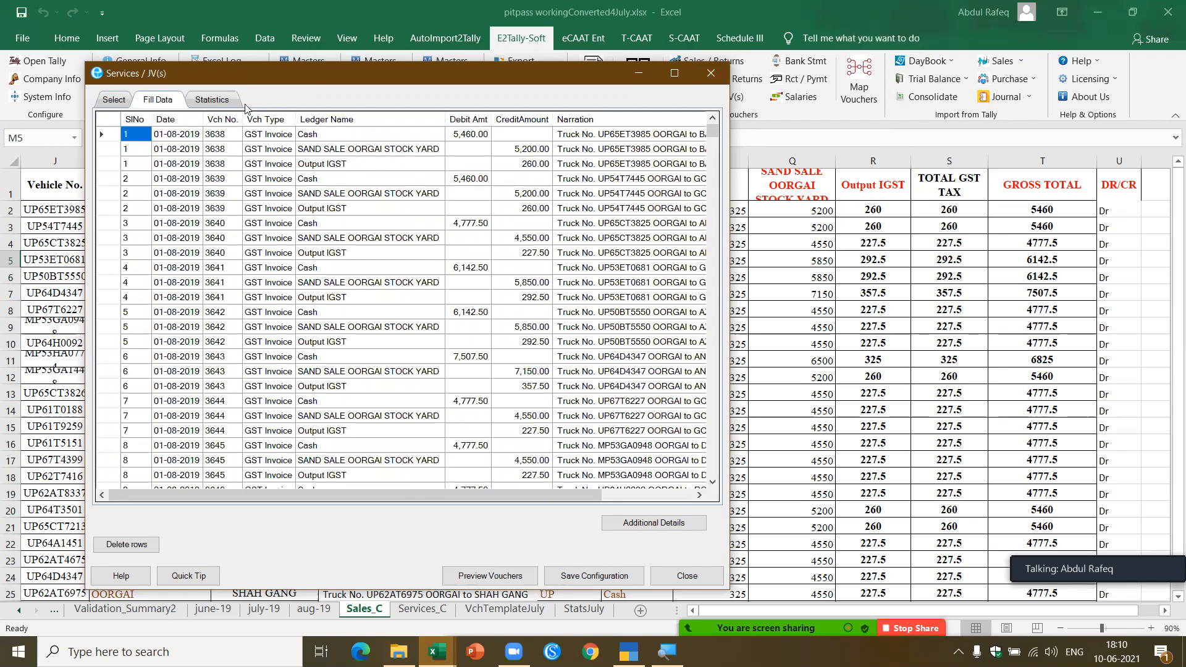
left_click(217, 99)
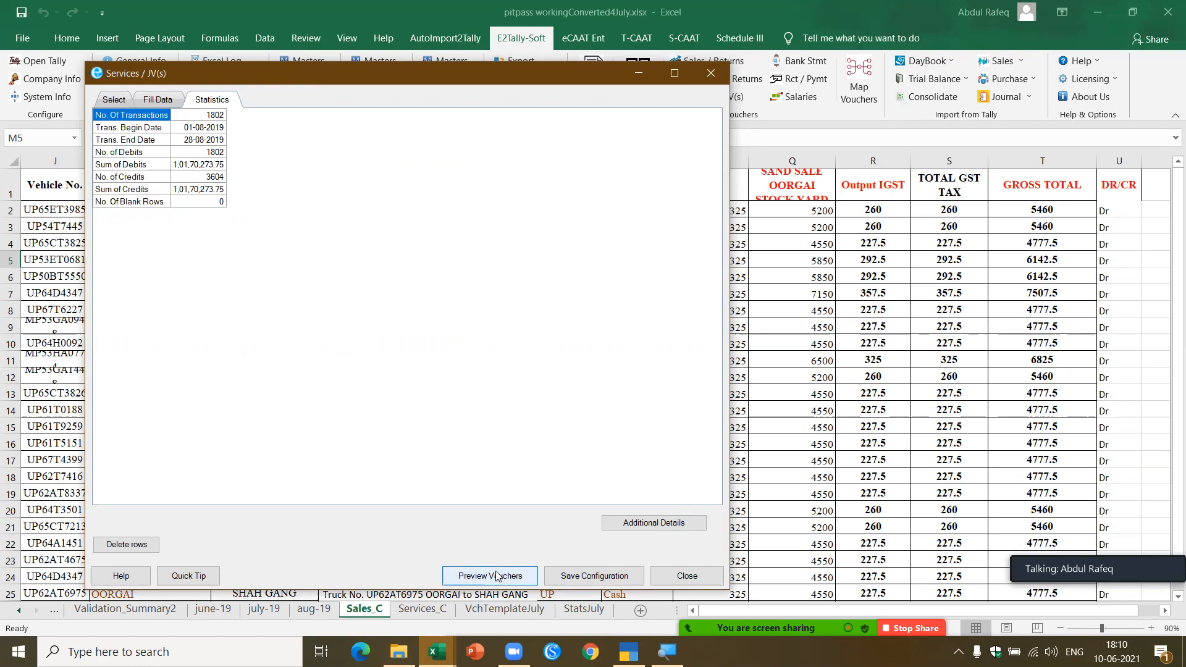
left_click(711, 74)
left_click(558, 249)
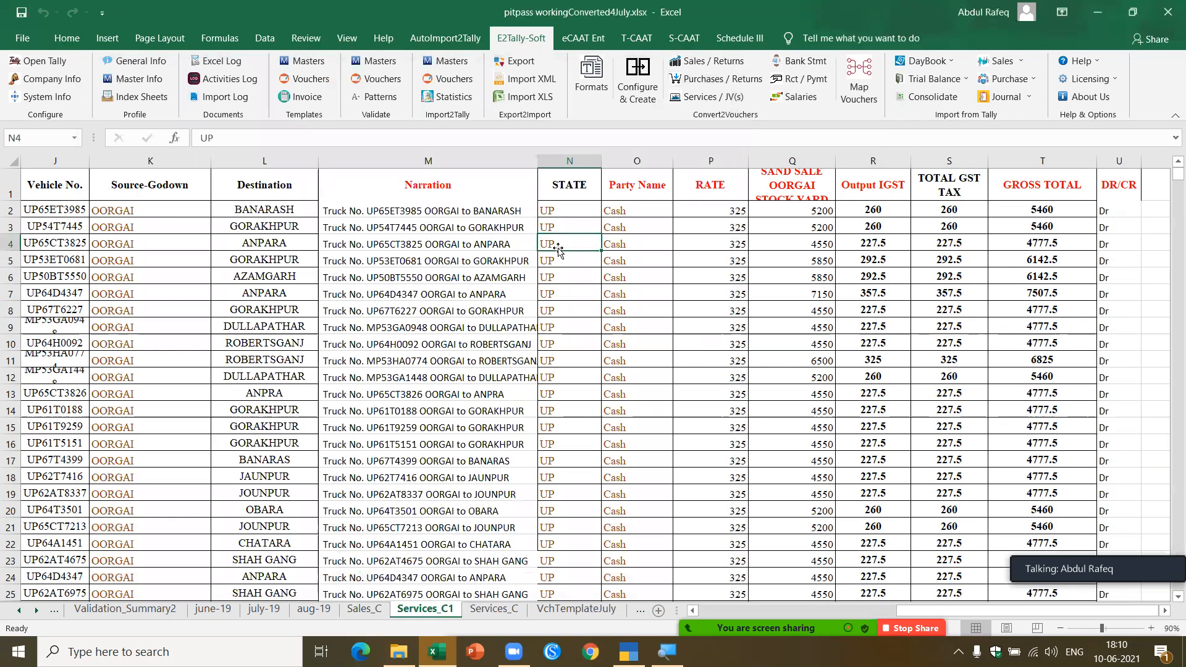
Start a Sales voucher conversion for company ab, using S.No as the voucher number column and Narration as the narration column.
left_click(707, 60)
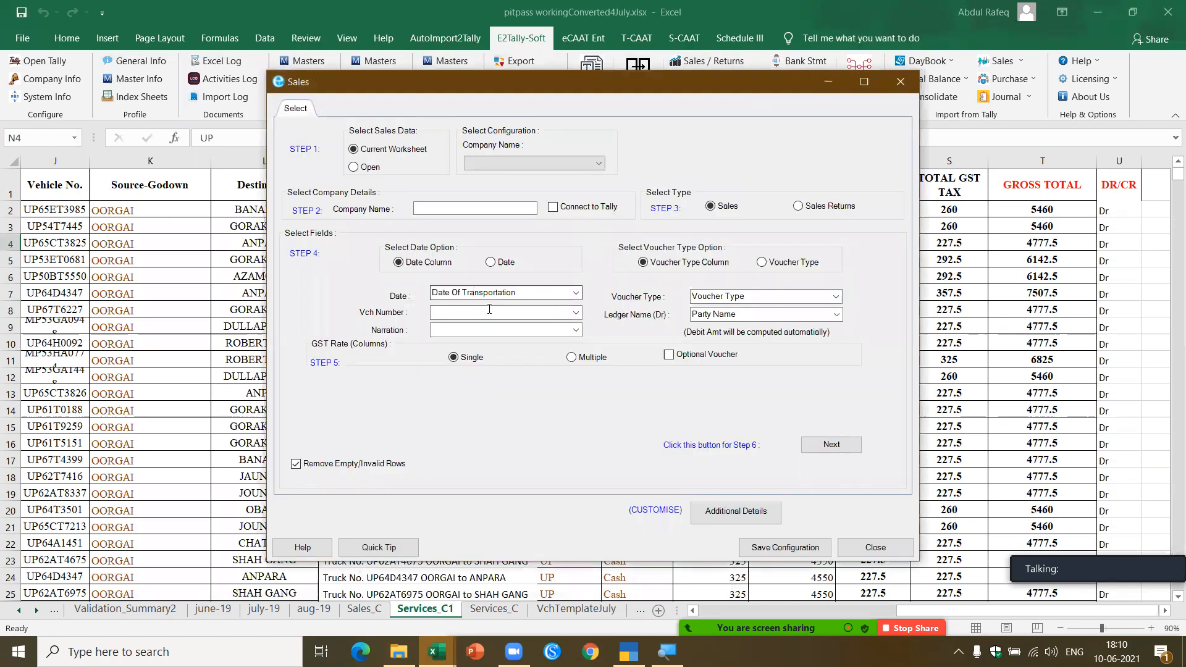
left_click(470, 208)
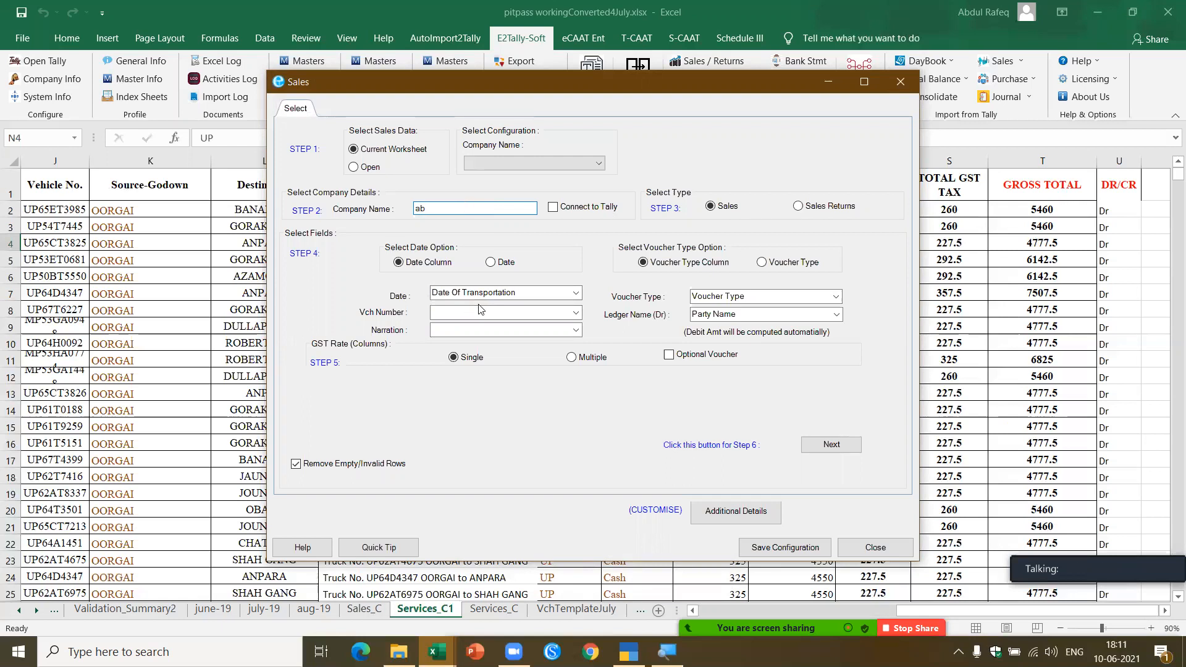
left_click(575, 313)
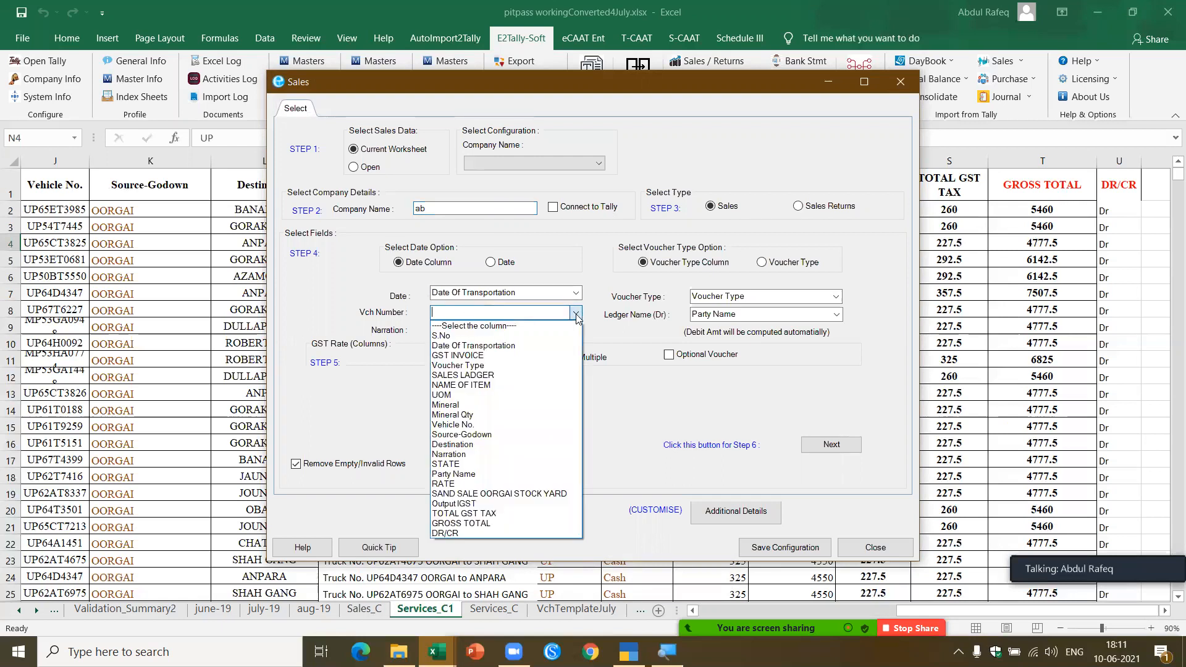
left_click(551, 336)
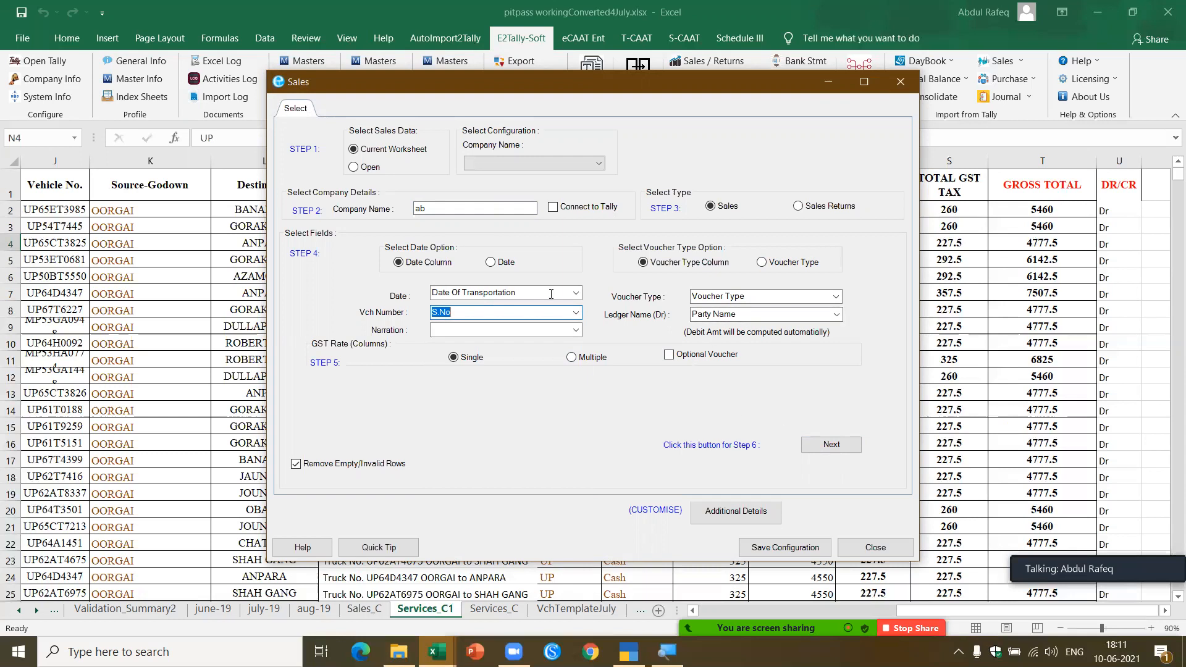
left_click(519, 329)
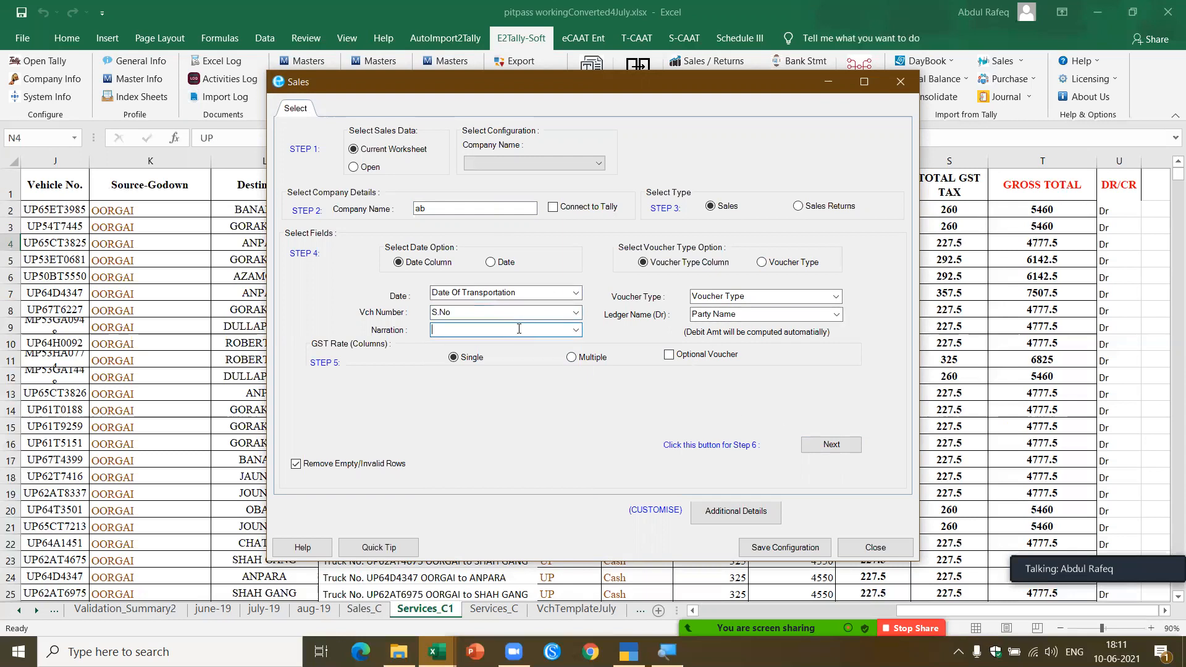
type("n")
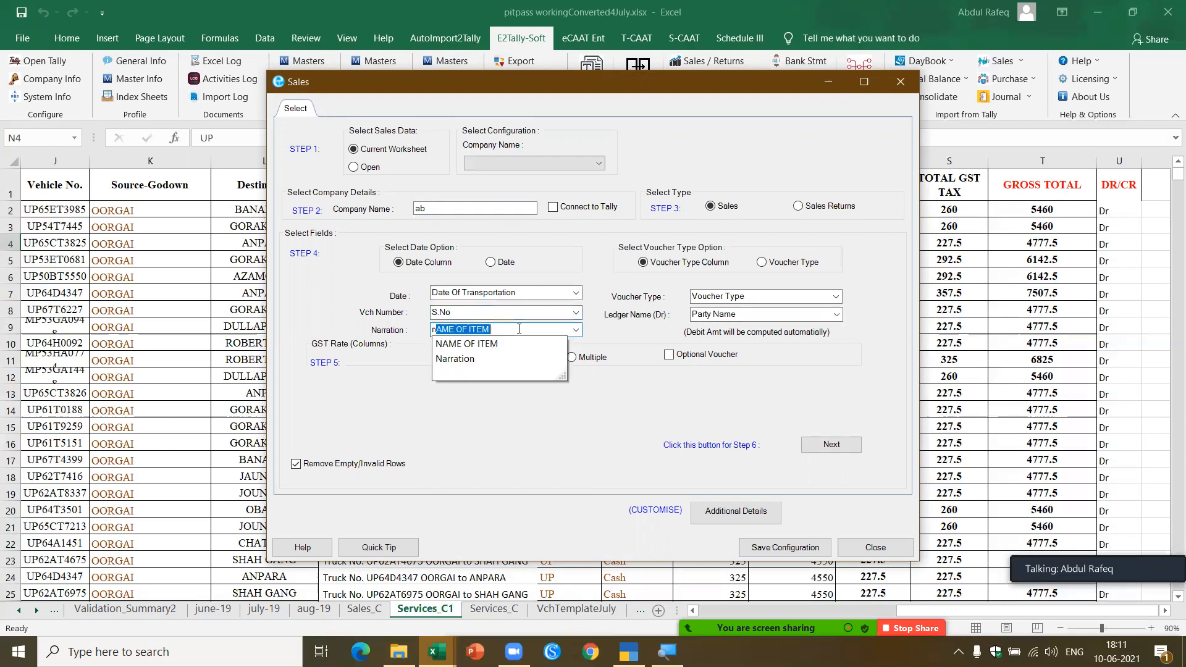
left_click(501, 359)
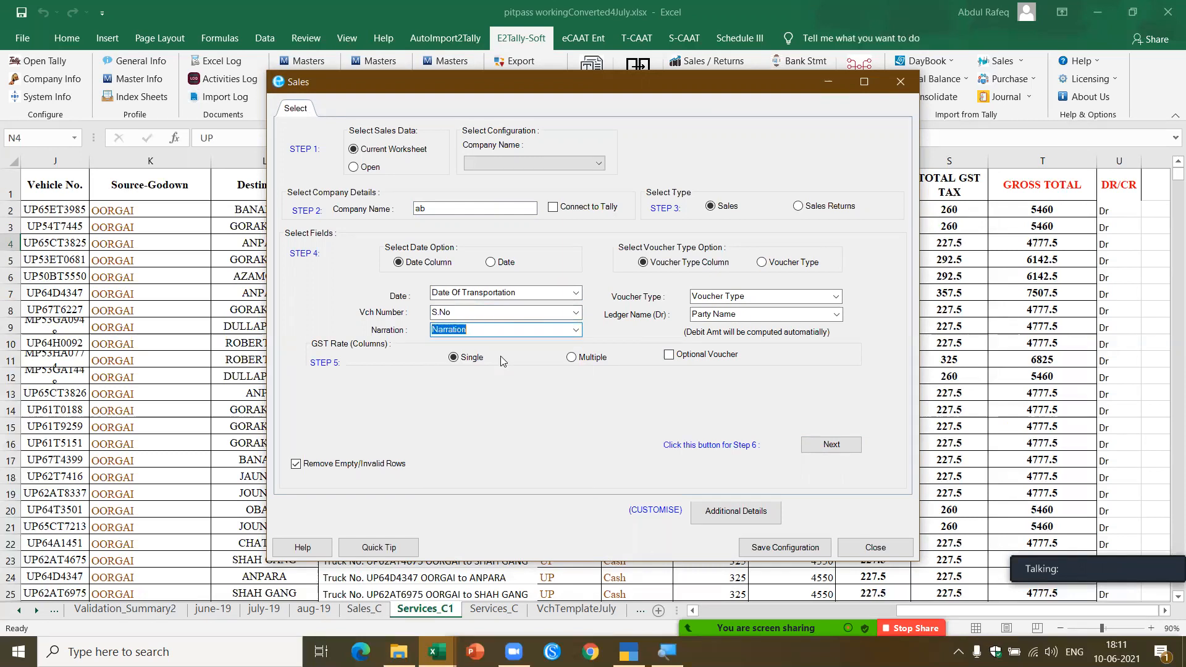
Set the sales credit amount to SAND SALE OORGAI STOCK YARD and the IGST amount to Output IGST, with both headers as ledger names.
left_click(831, 446)
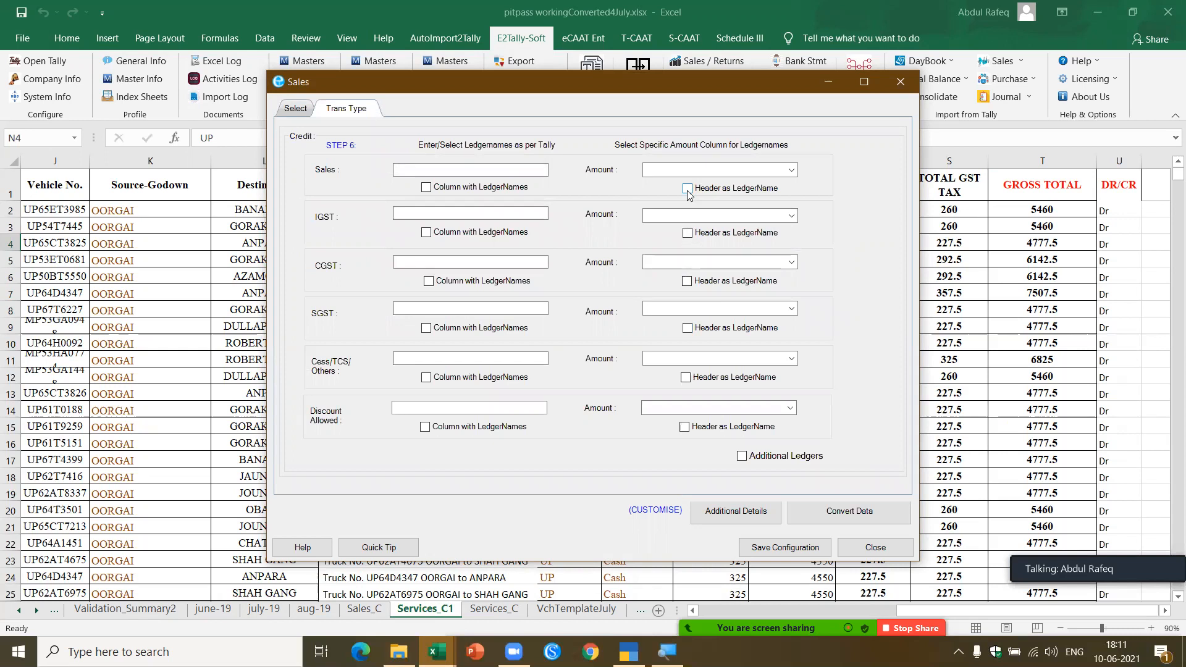
left_click(688, 189)
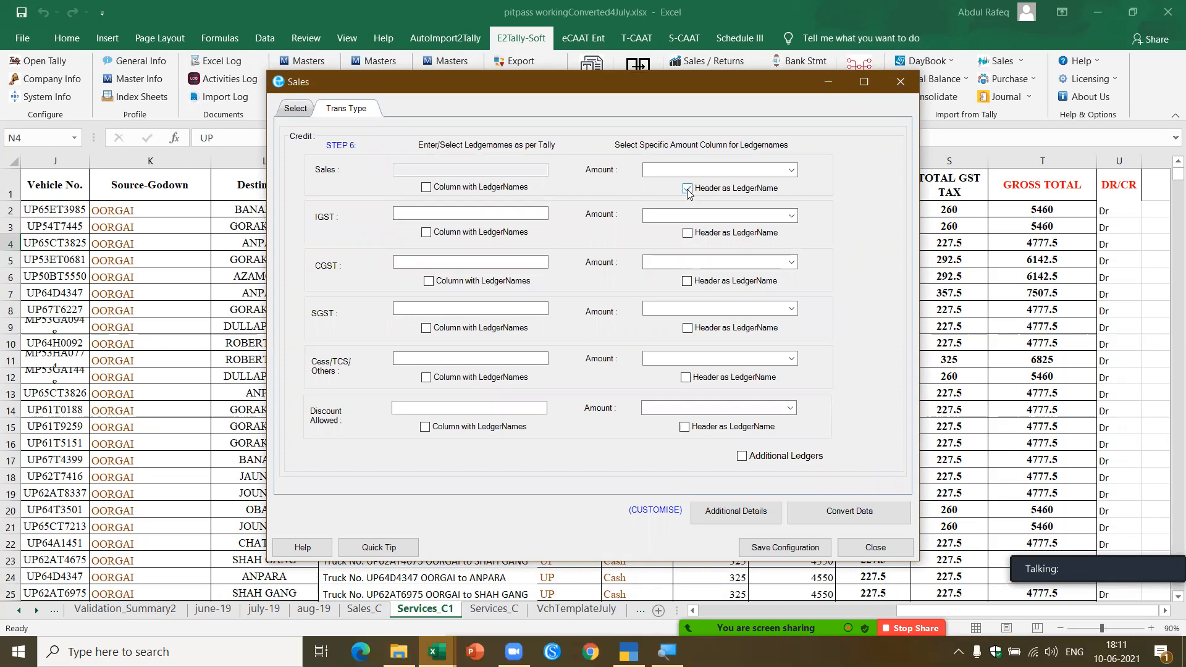
left_click(791, 170)
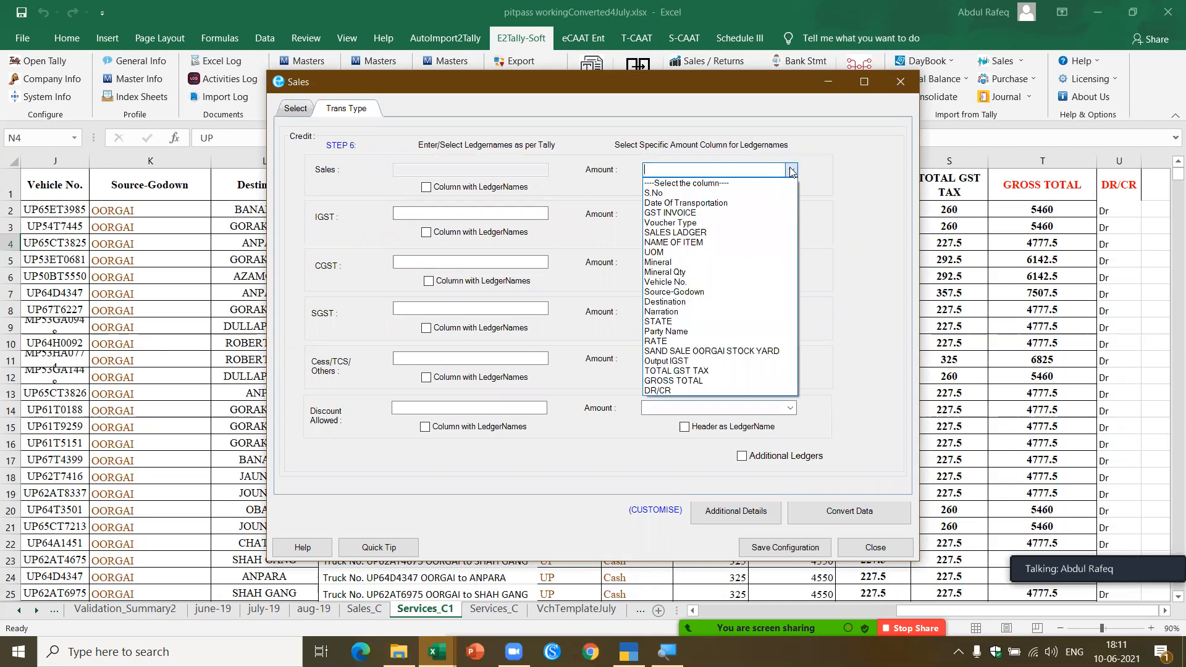
left_click(749, 351)
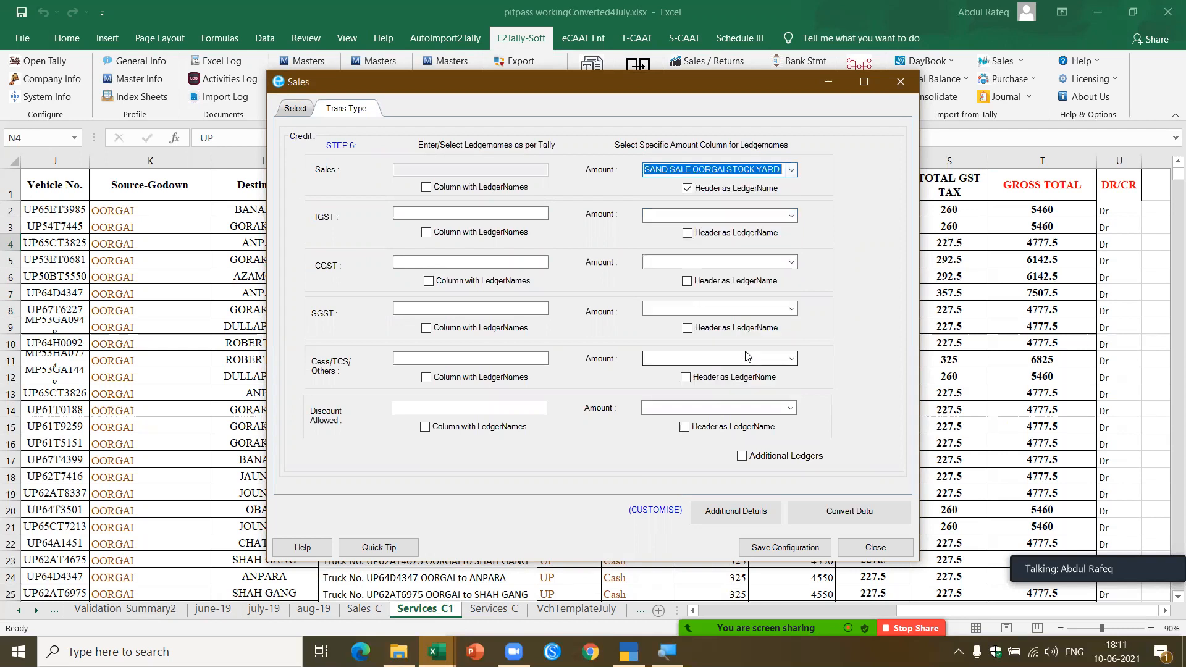
left_click(688, 234)
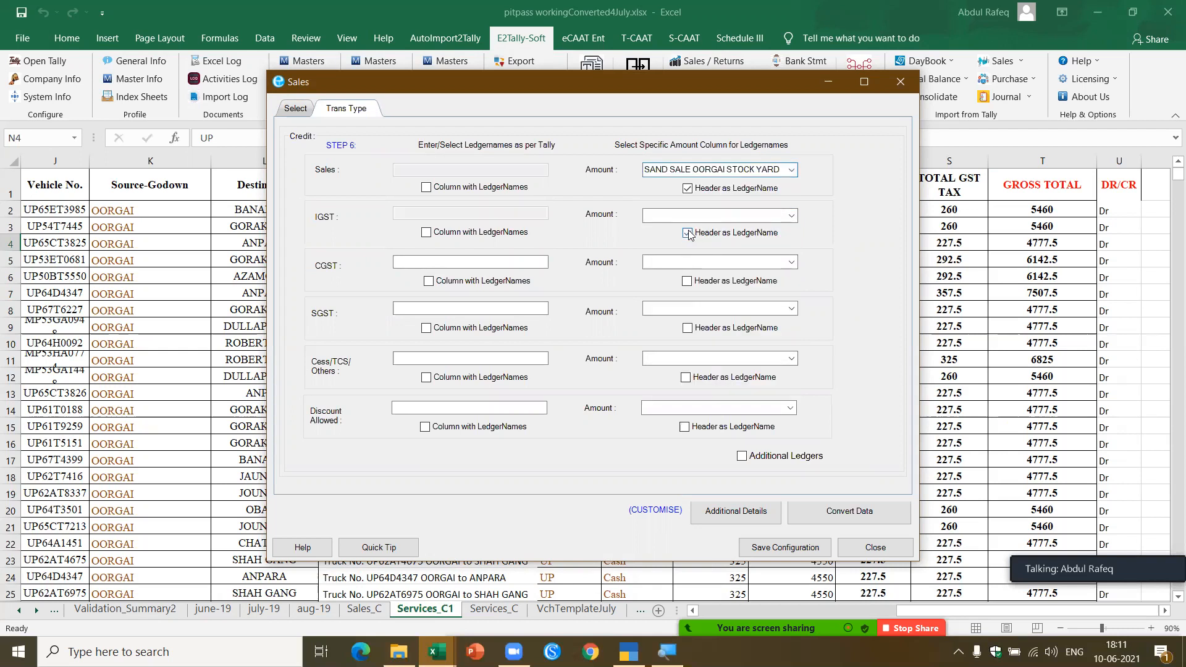
left_click(790, 216)
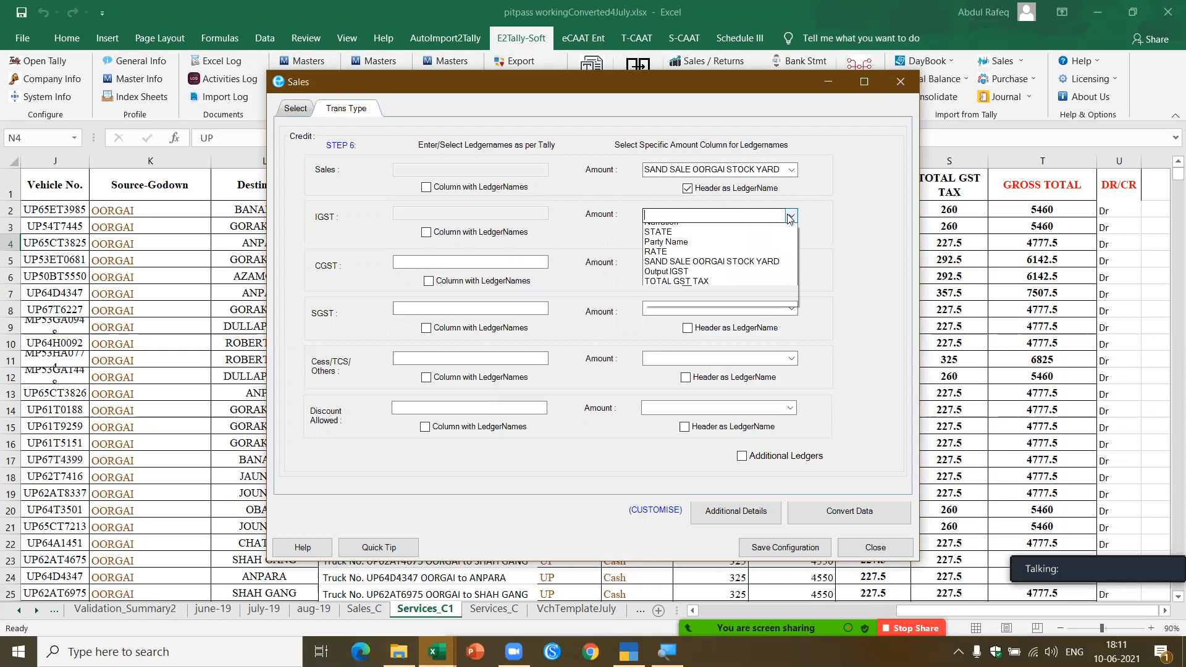
type("output IGST")
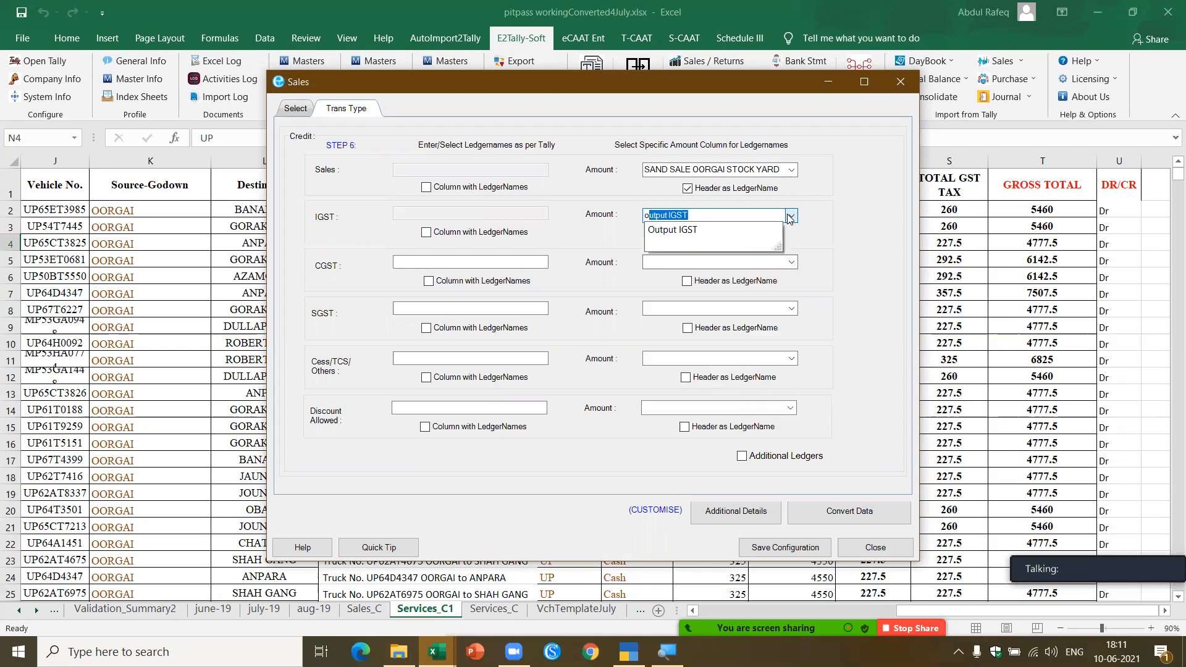
left_click(736, 232)
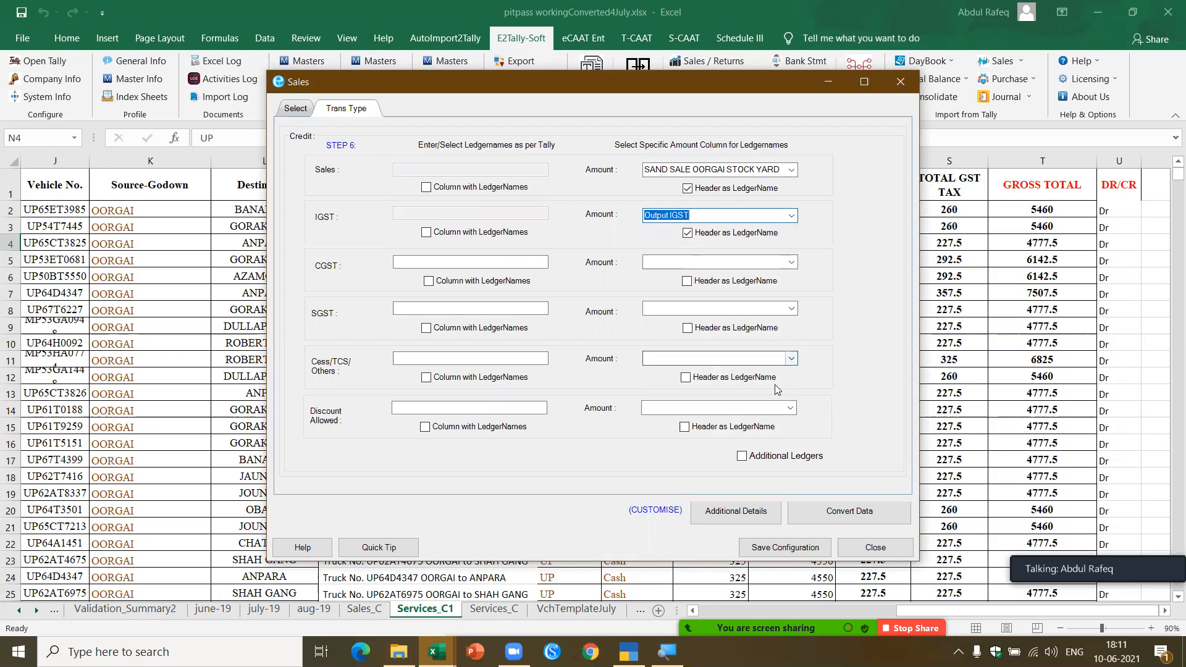
Enable inventory details under the additional details, mapping the item name to NAME OF ITEM and the quantity to Mineral Qty.
left_click(727, 515)
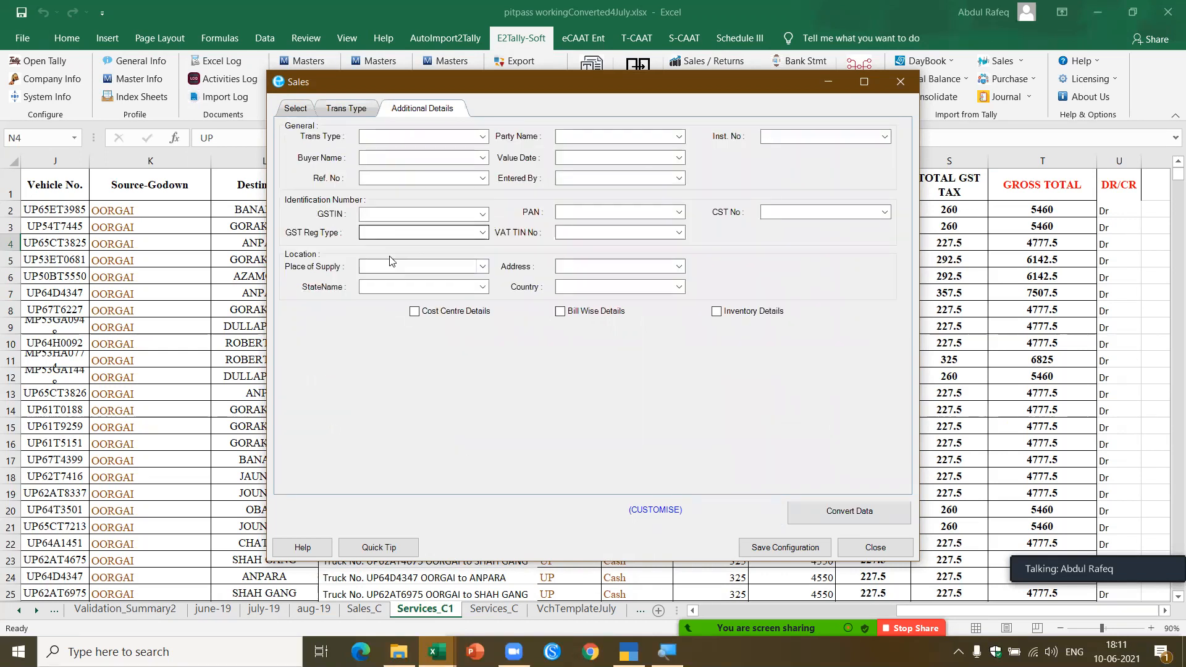
left_click(718, 313)
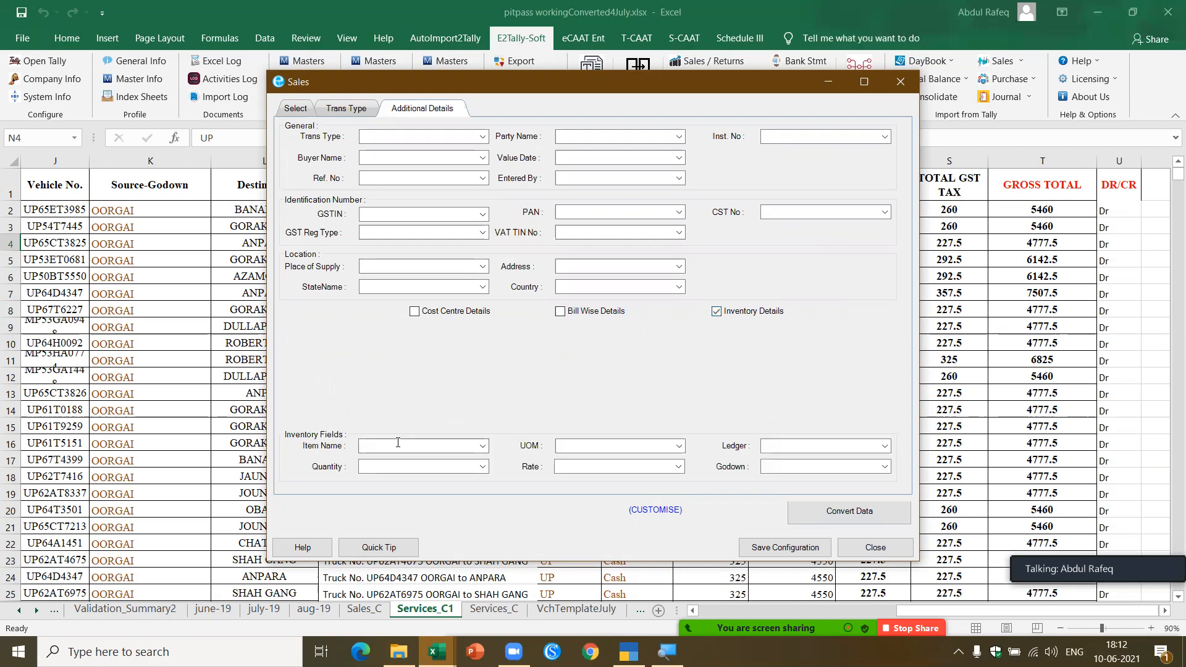
left_click(482, 447)
type("i")
type("naME OF ITEM")
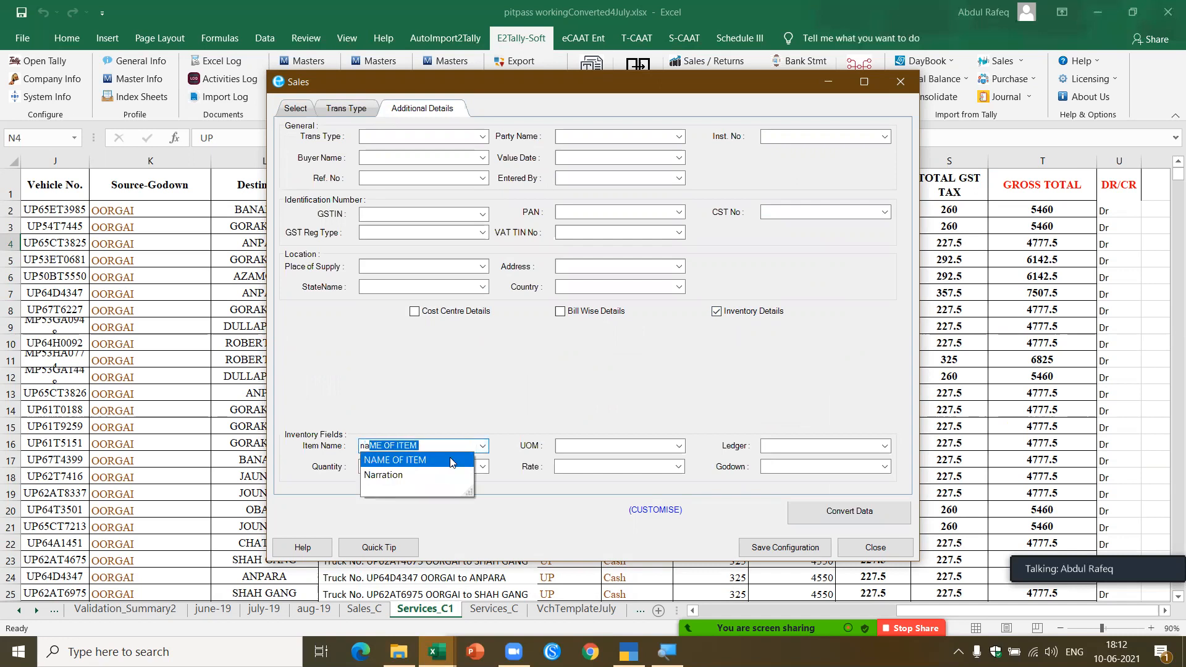
left_click(450, 460)
left_click(483, 468)
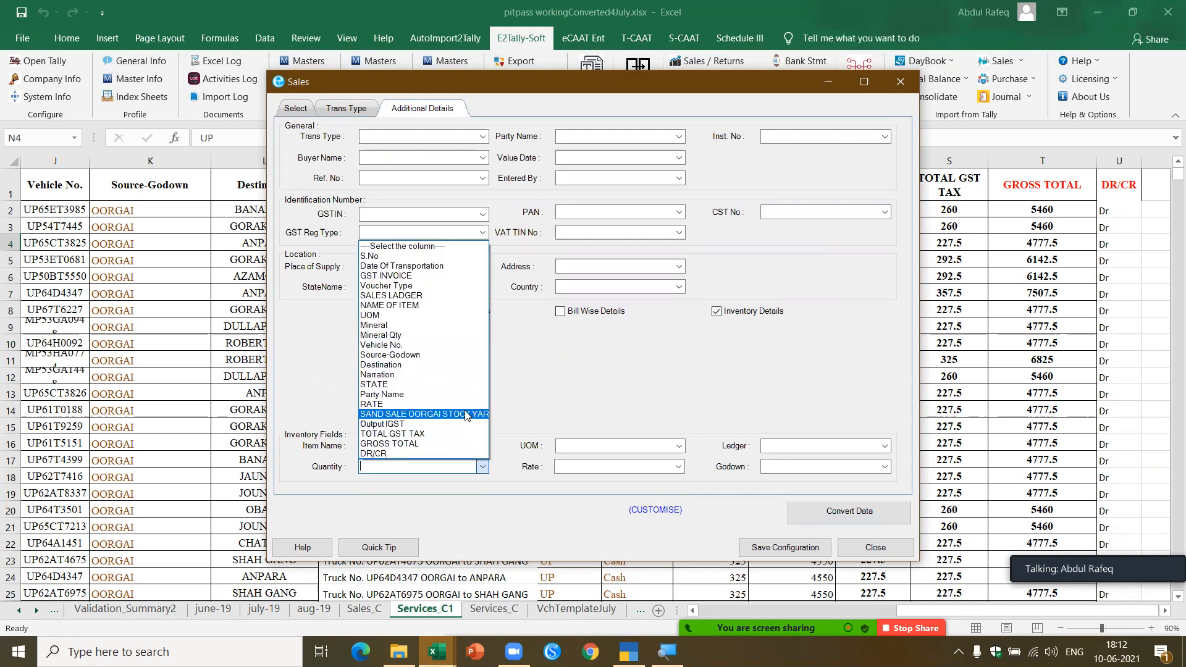
left_click(404, 339)
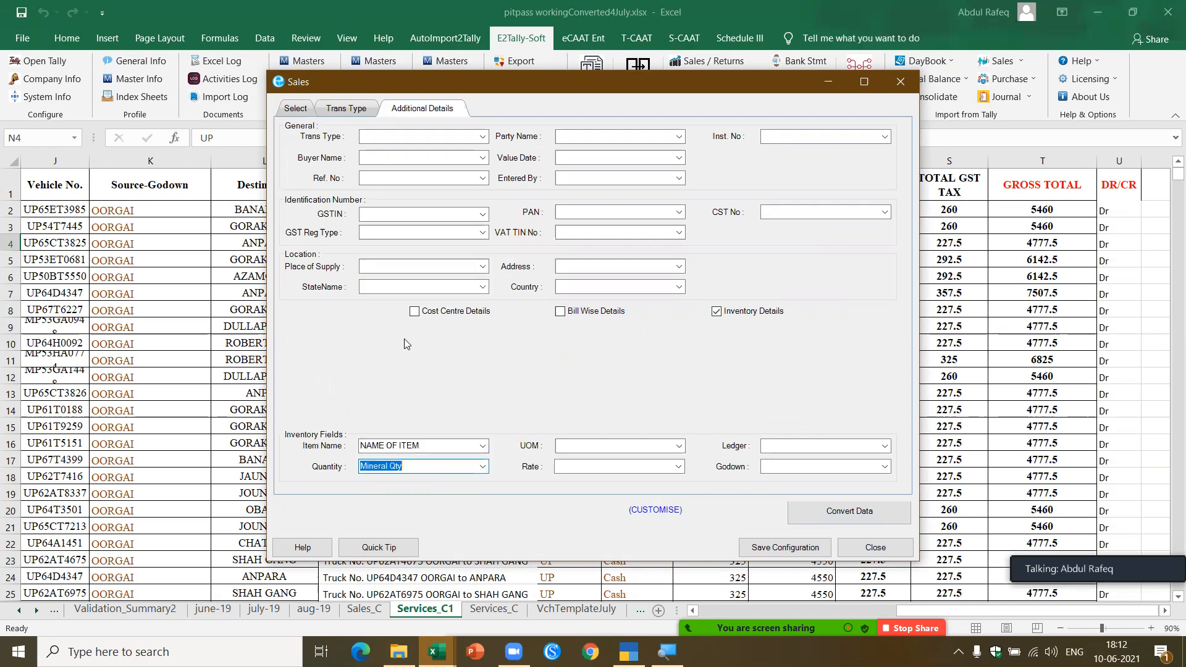
Map the inventory unit of measure to the UOM column and the inventory rate to the RATE column.
left_click(666, 443)
type("uoM")
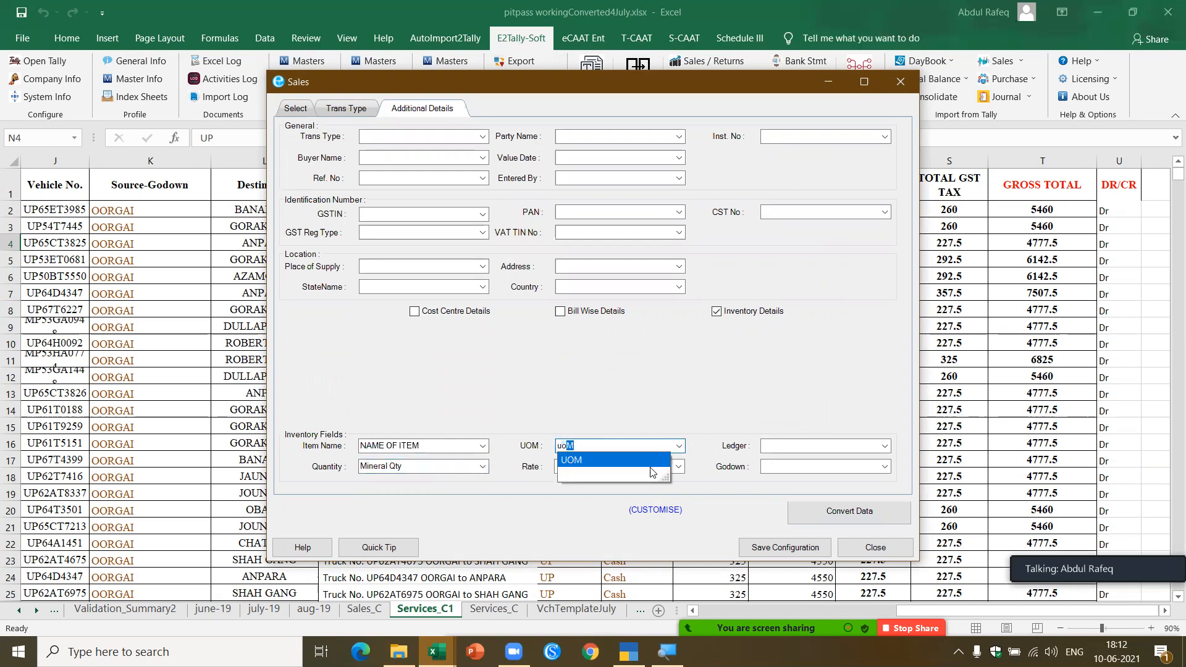
key("Return")
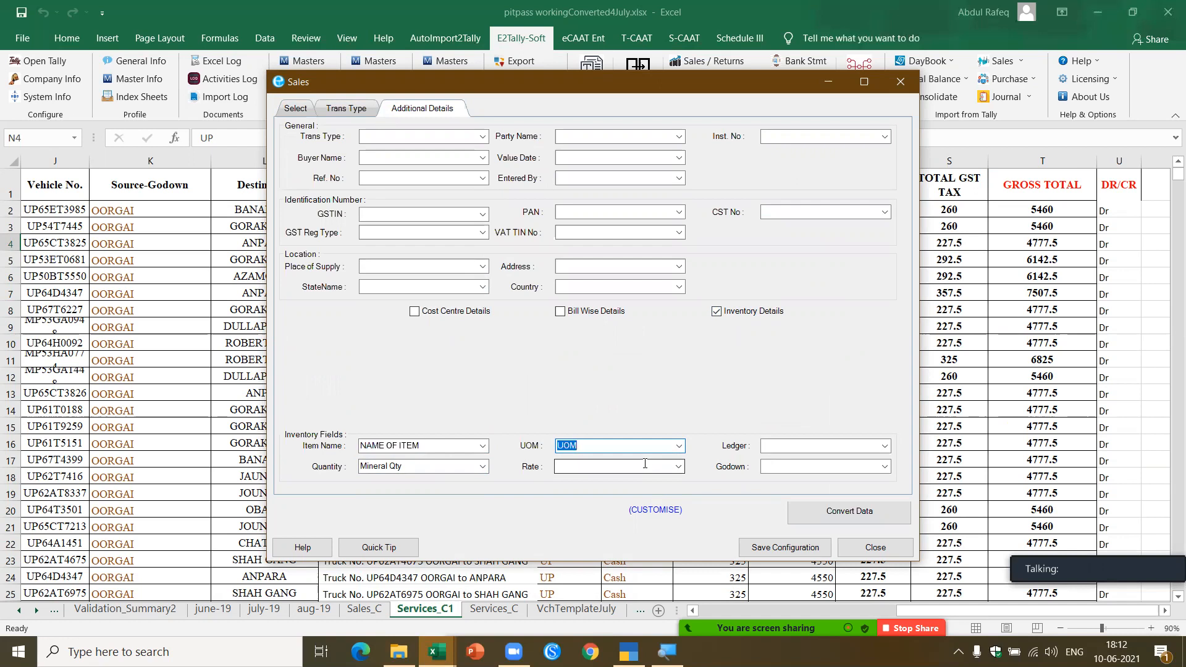
left_click(643, 467)
type("rATE")
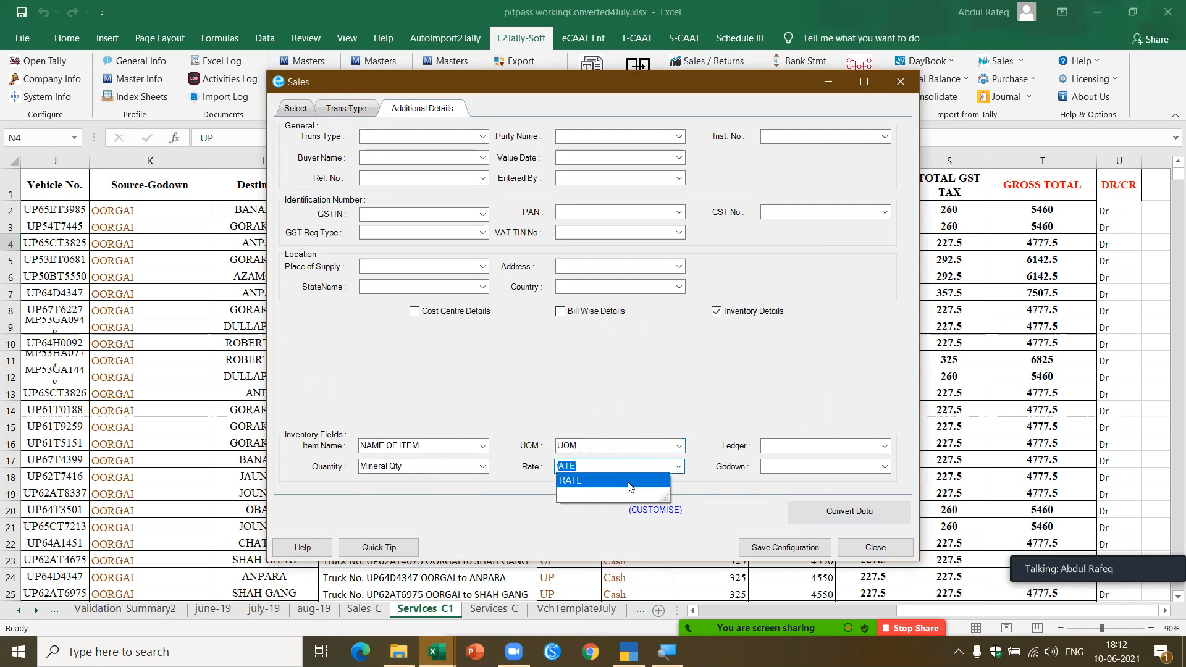
left_click(629, 482)
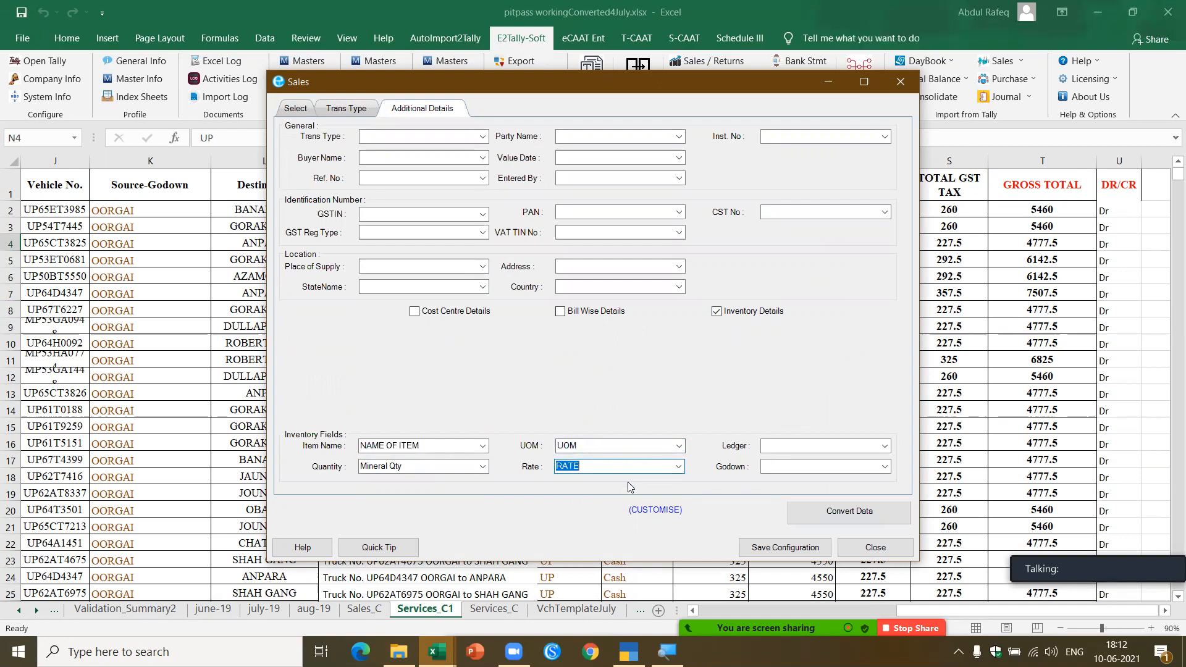
Set the inventory ledger to Sales Ledger and the godown to the Source-Godown column.
left_click(885, 446)
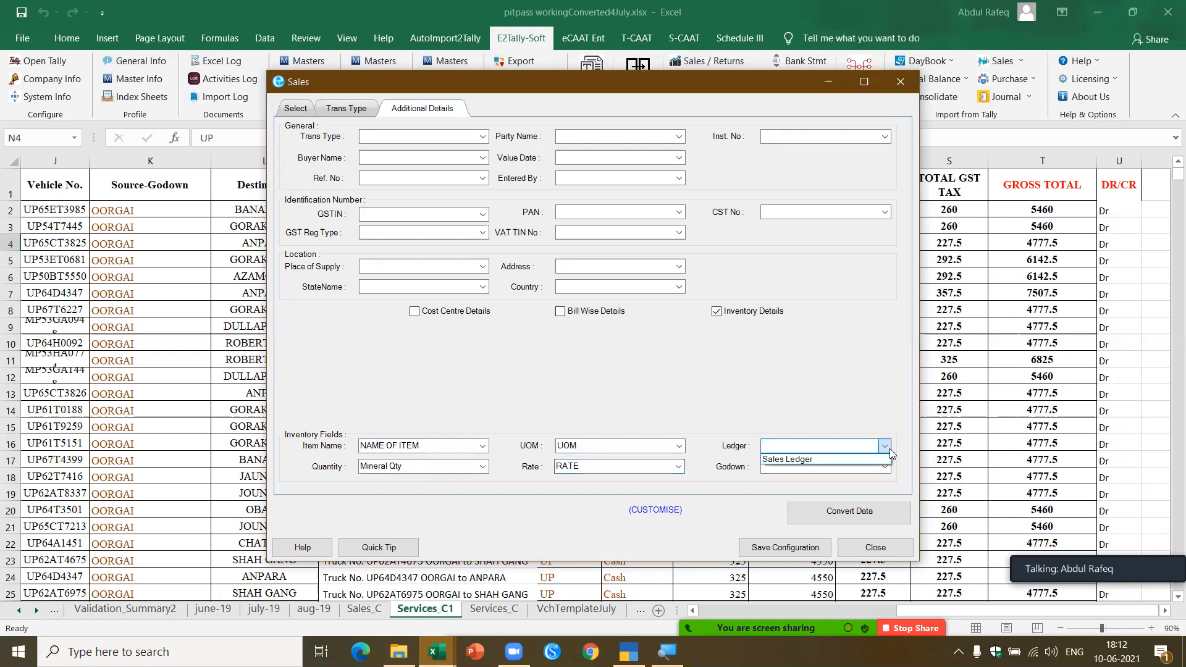
left_click(869, 460)
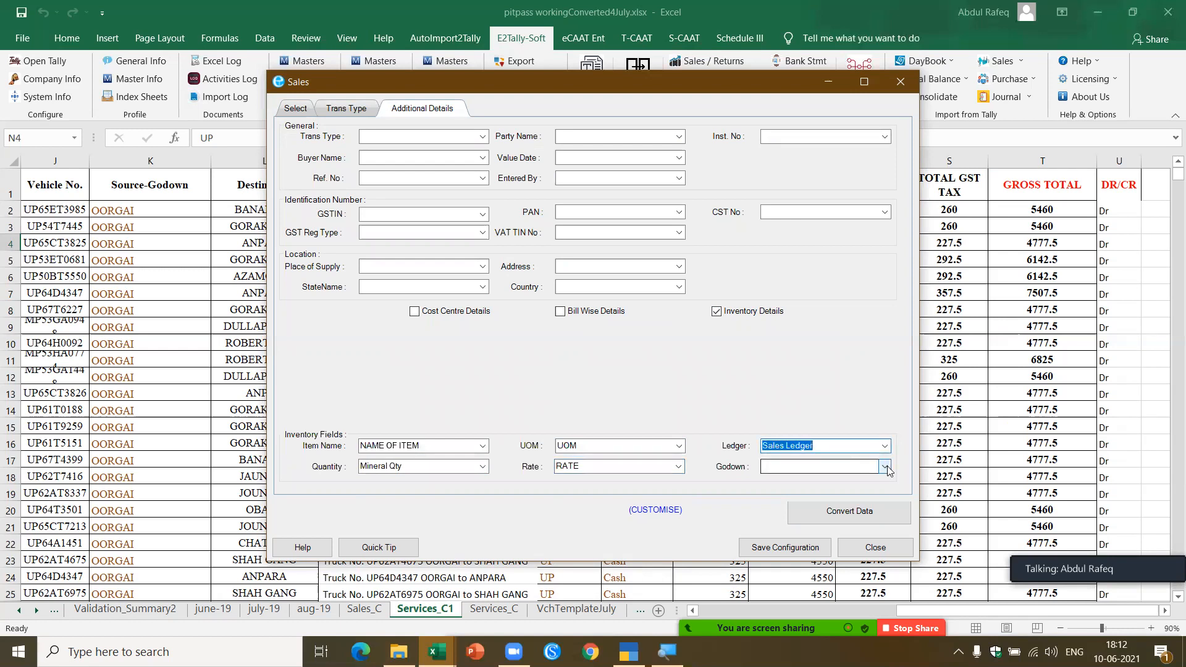
left_click(886, 468)
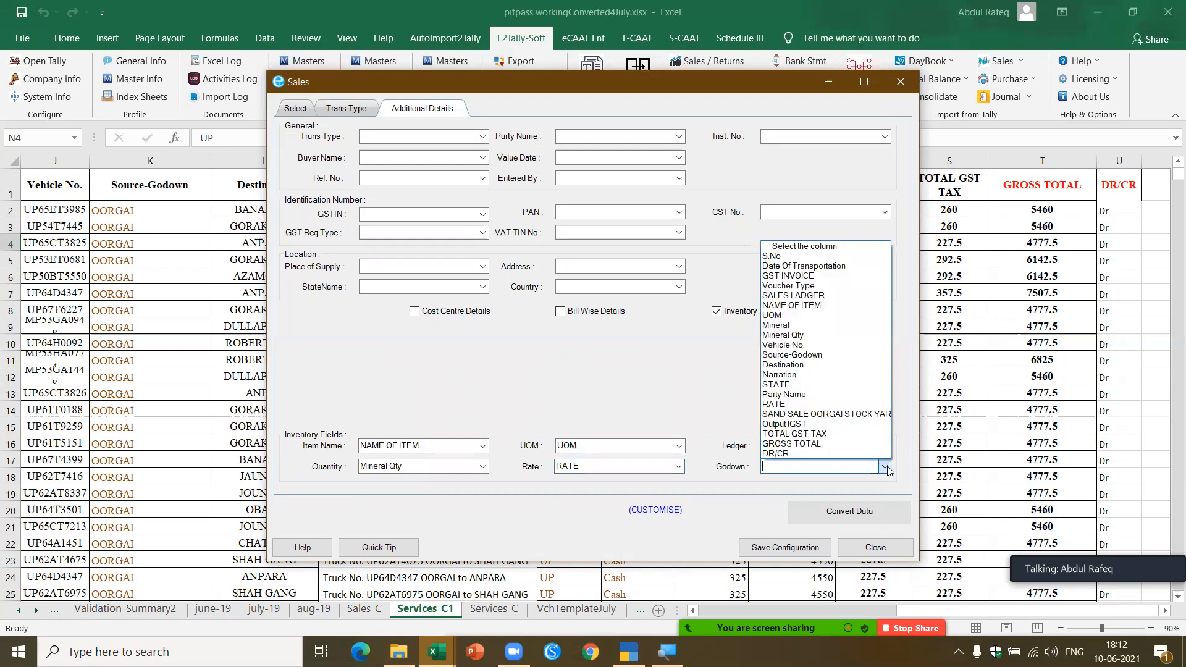
left_click(827, 355)
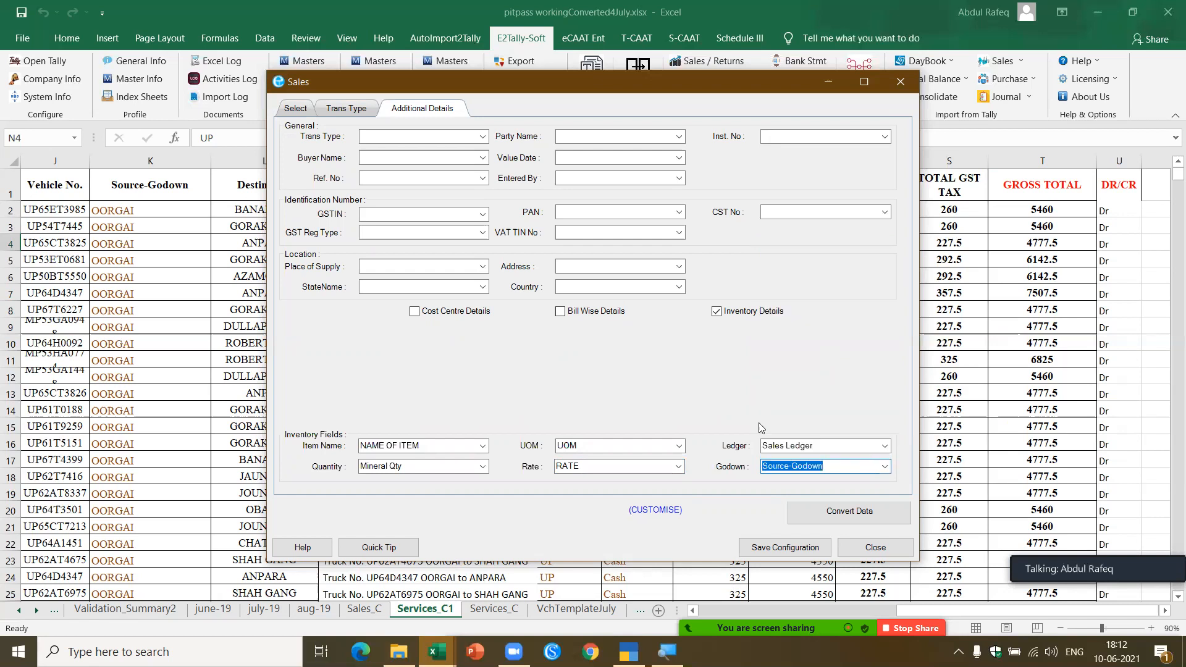
Convert the sales data, then review the converted rows through the Narration column and the conversion statistics.
left_click(839, 517)
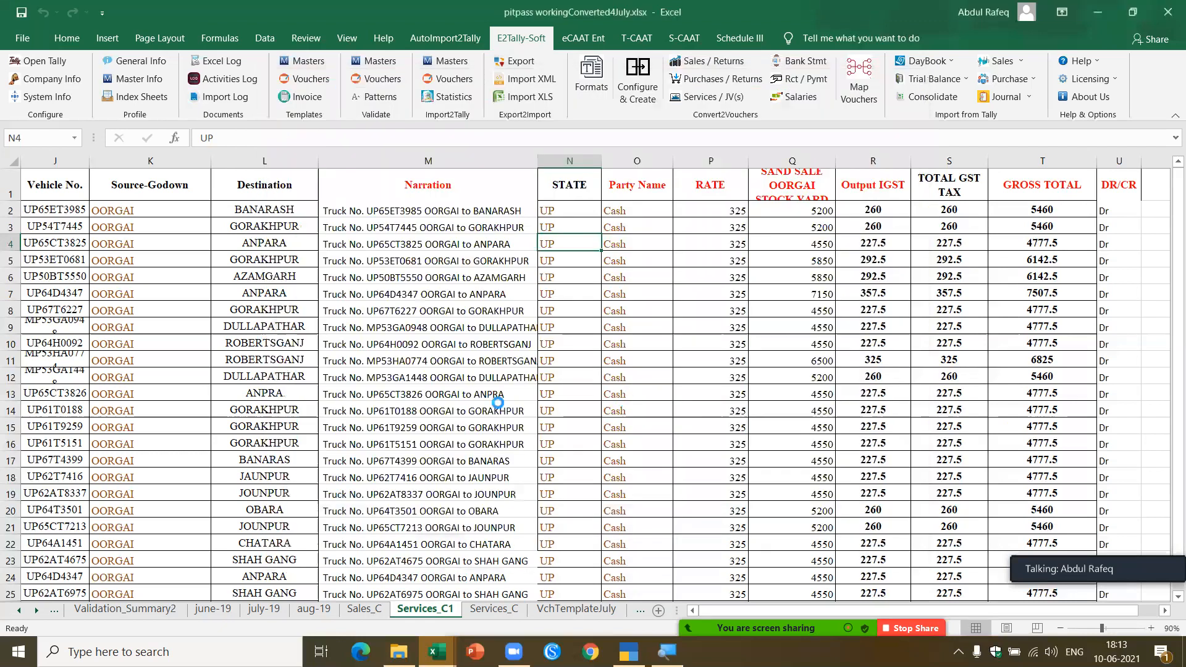
key("alt+Tab")
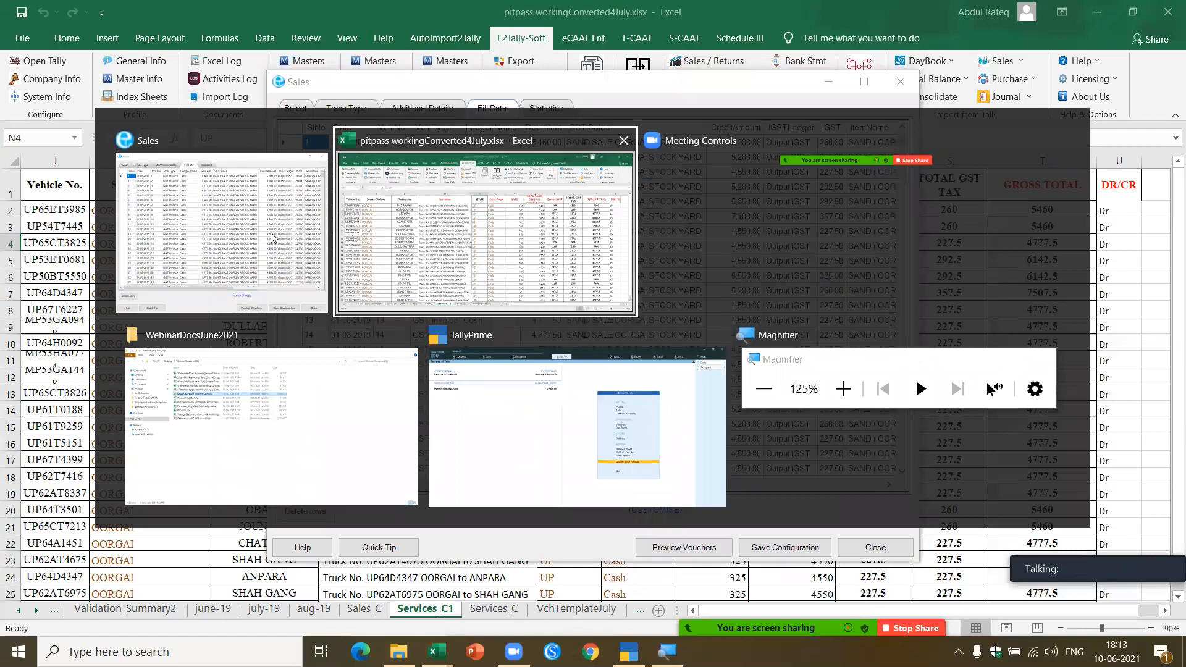
left_click(270, 235)
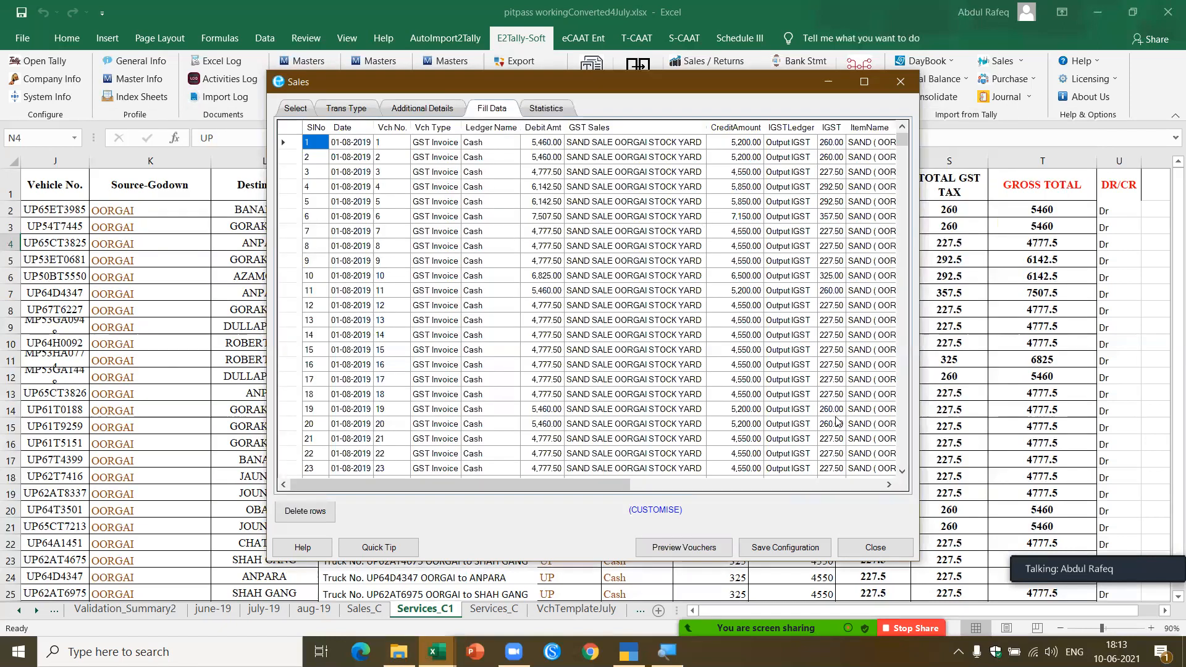
left_click(889, 485)
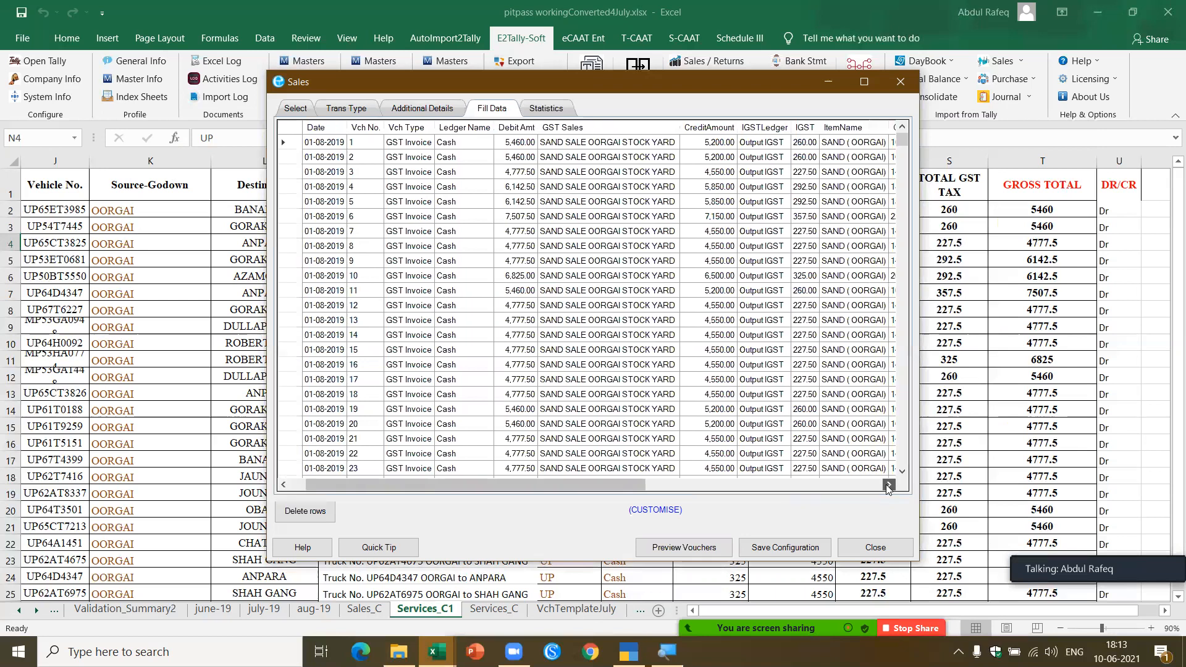
left_click(889, 486)
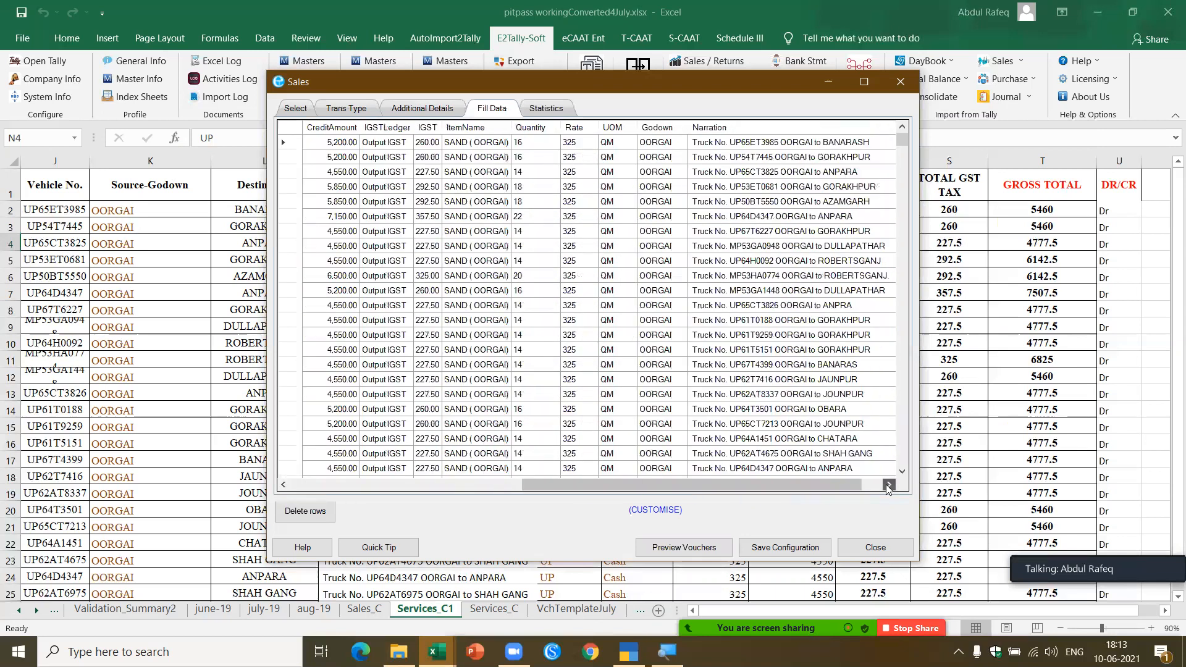
left_click(890, 485)
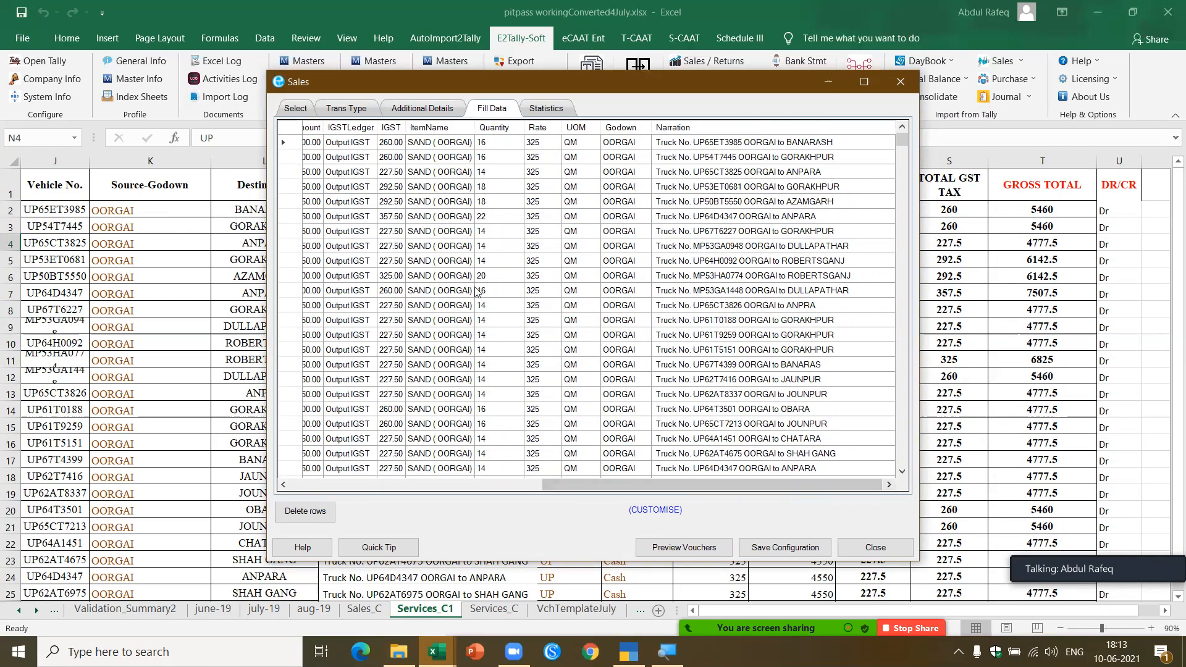
left_click(563, 110)
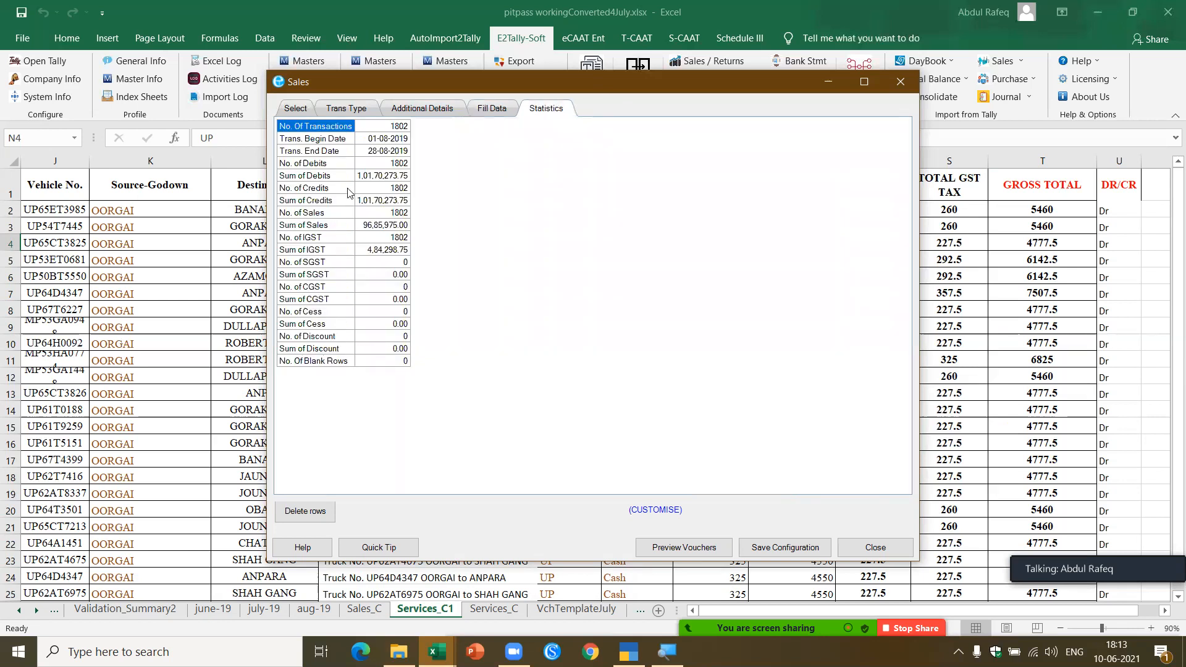
Preview the sales vouchers, save them in the current workbook, and open the exported file.
left_click(698, 551)
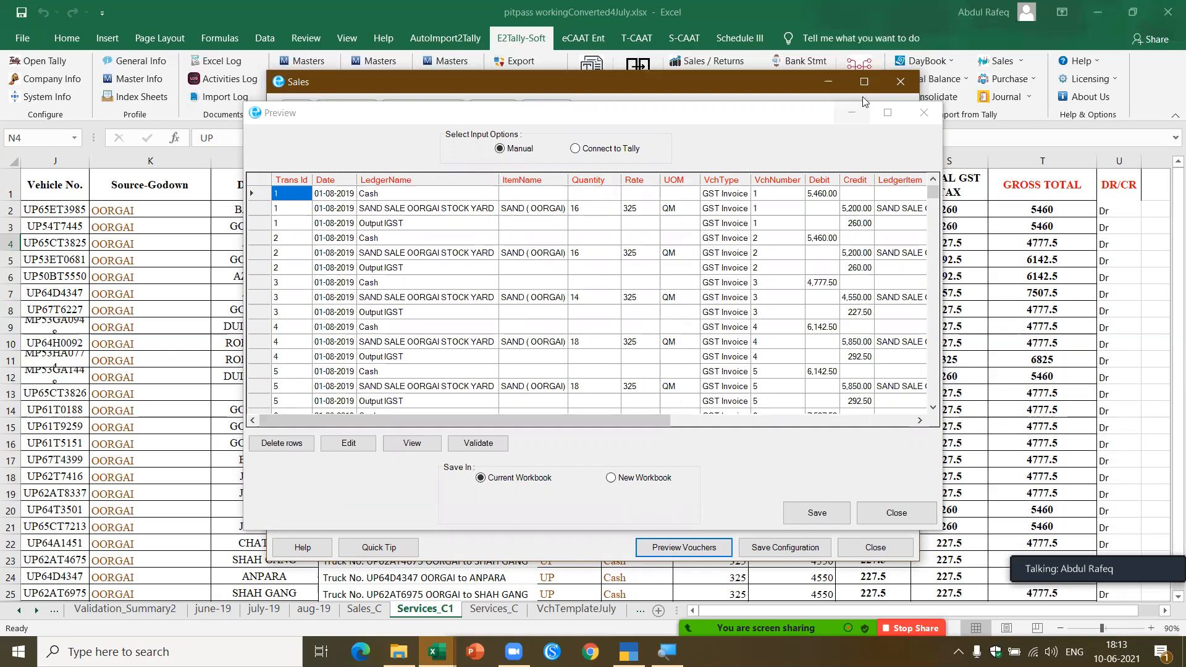
left_click(785, 120)
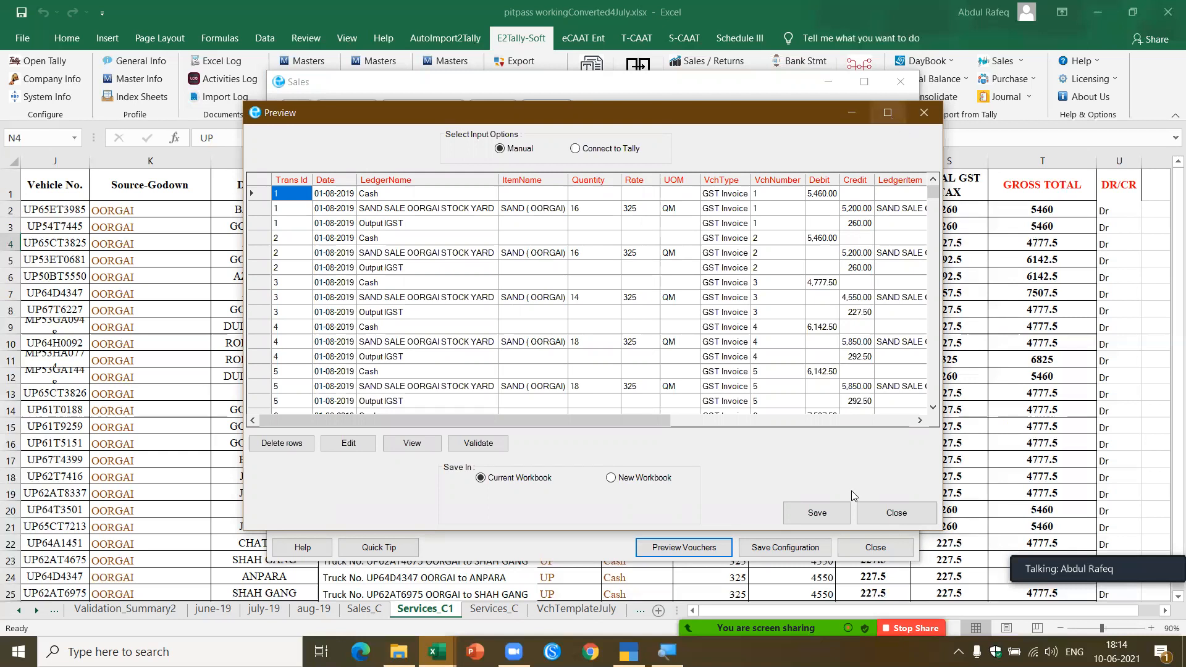
left_click(822, 514)
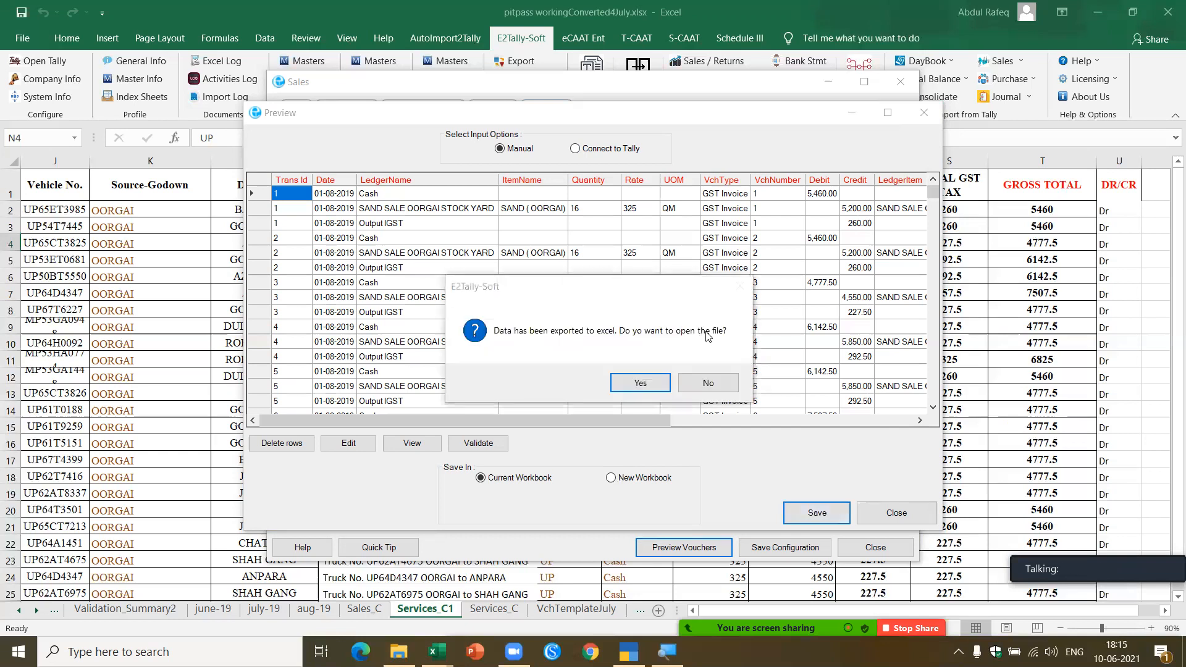
left_click(652, 383)
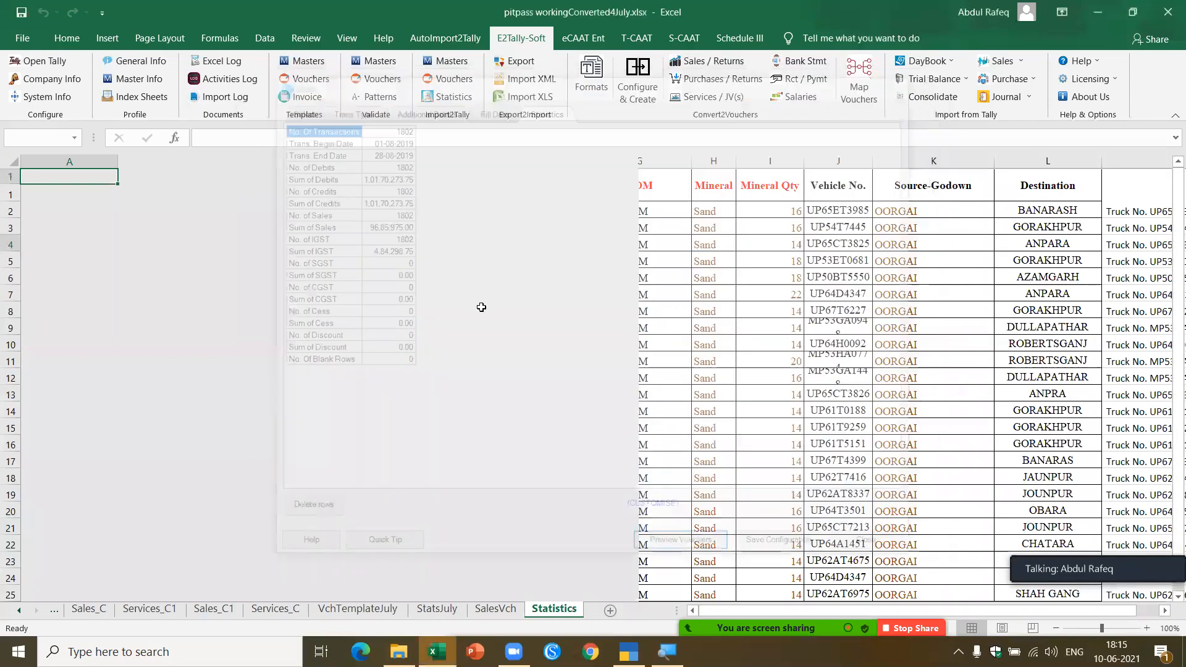
Examine the exported vouchers on the SalesVch sheet down to the end of the LedgerName column.
left_click(493, 610)
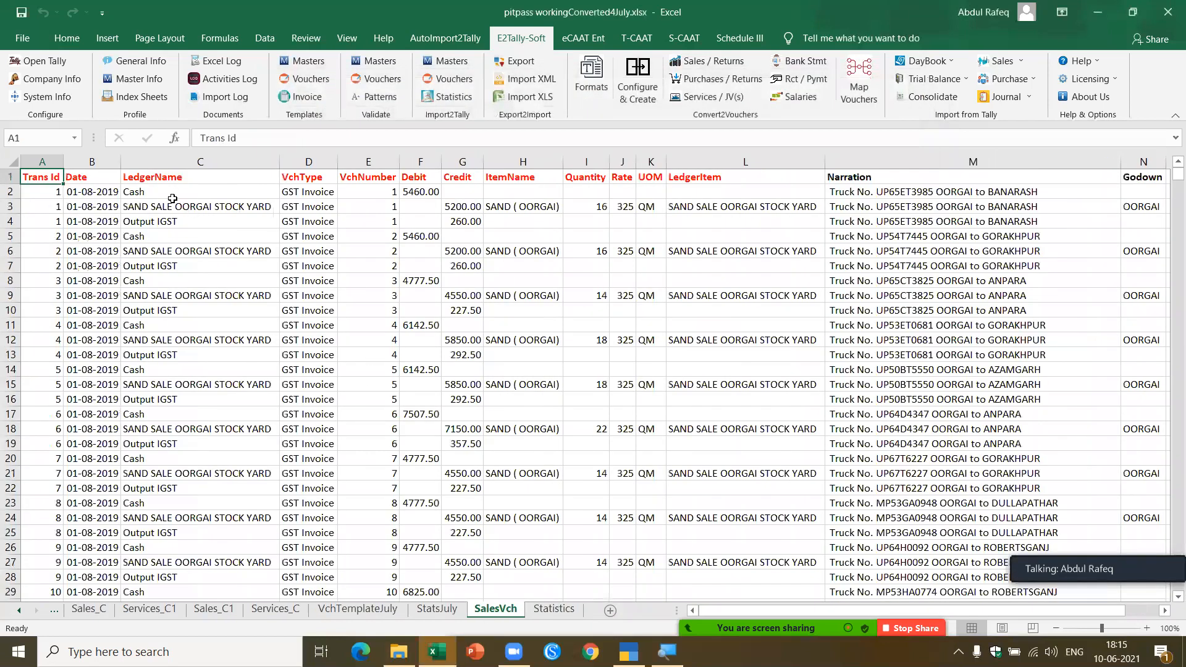
left_click(159, 178)
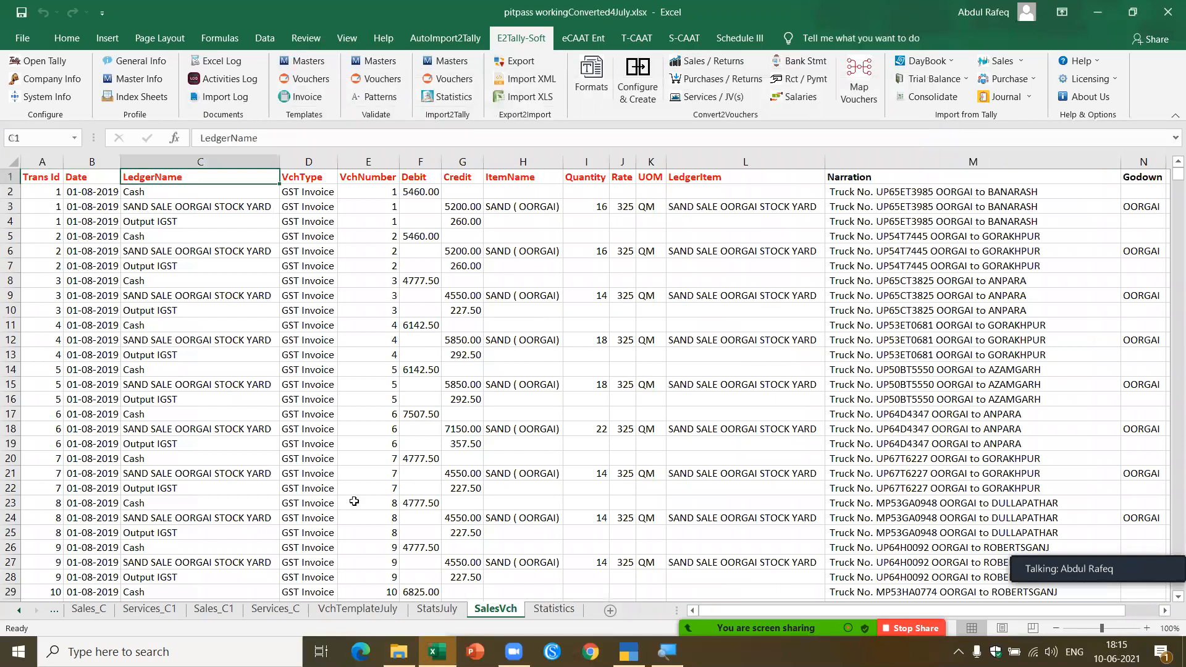
key("ctrl+Down")
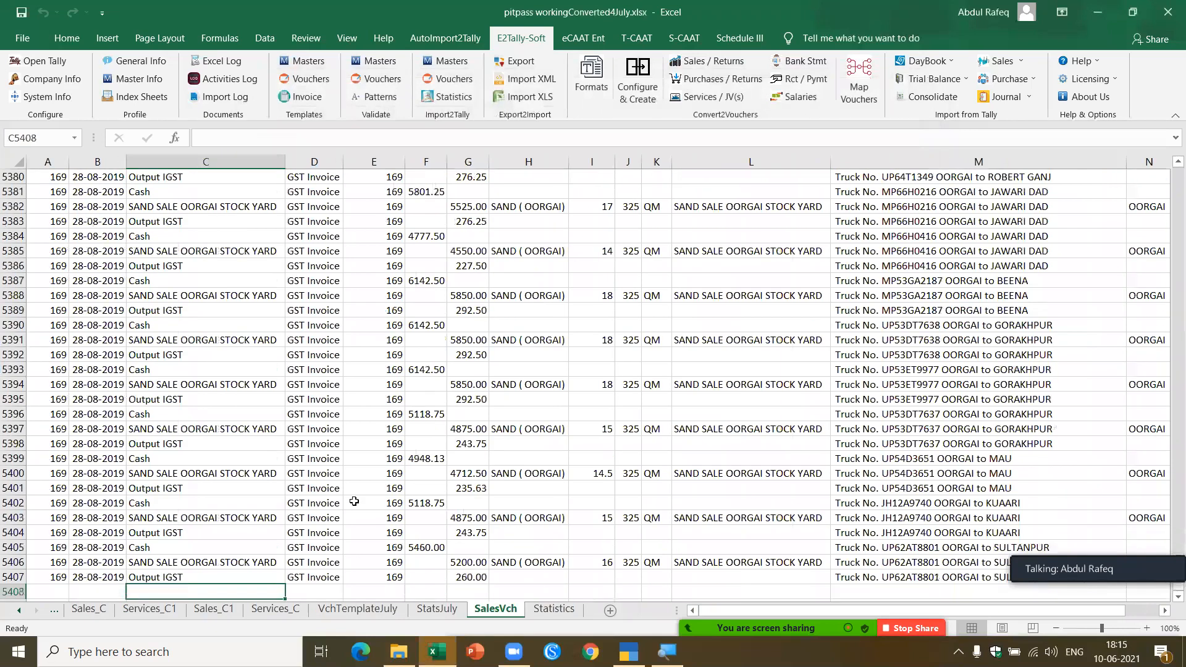
Return to the start of the SalesVch sheet and open the 6Template-Purchase of HireCharges_SampleData.xlsx workbook from the WebinarDocsJune2021 folder.
scroll(354, 501, "down", 1)
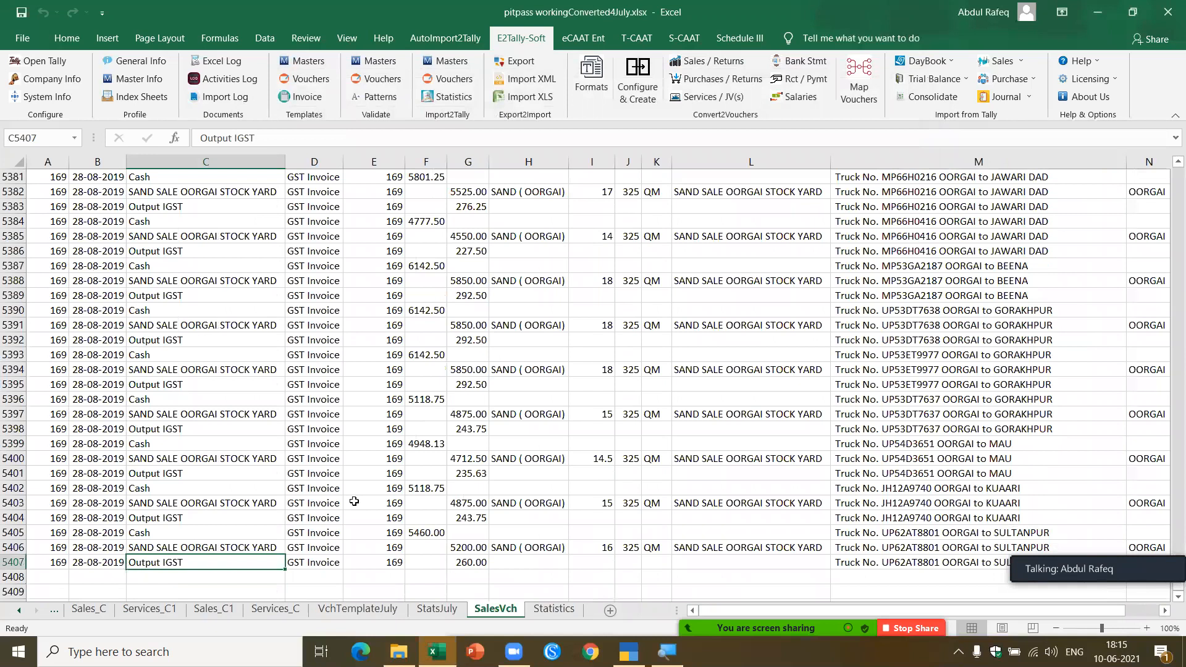
key("ctrl+Home")
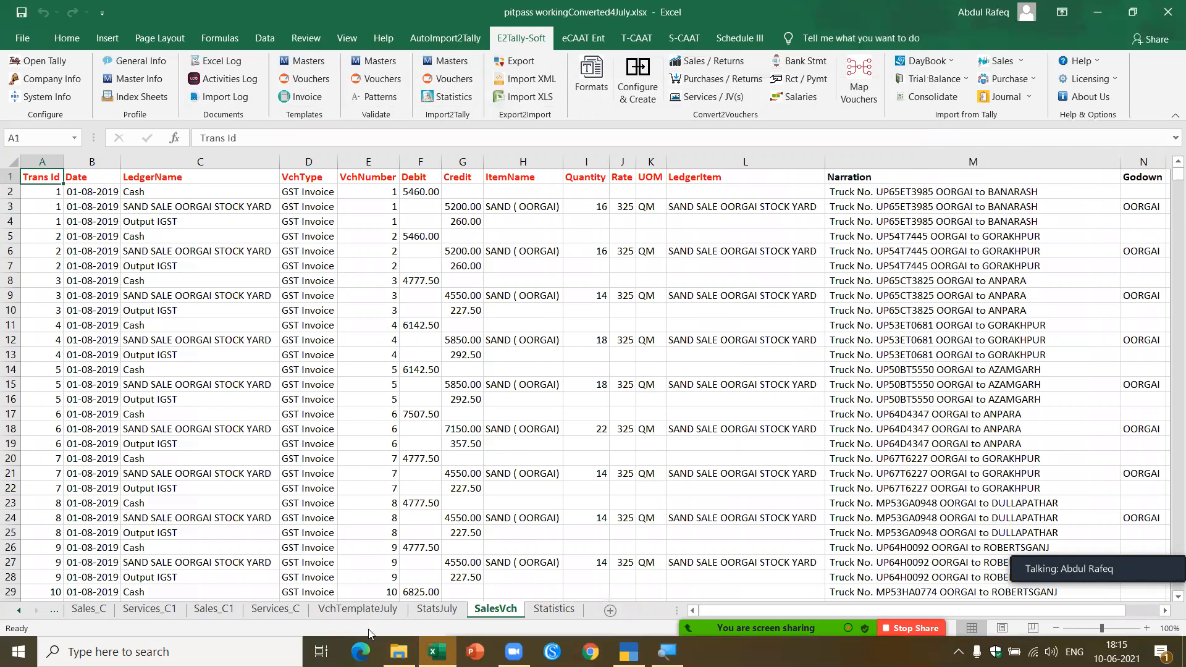
left_click(399, 652)
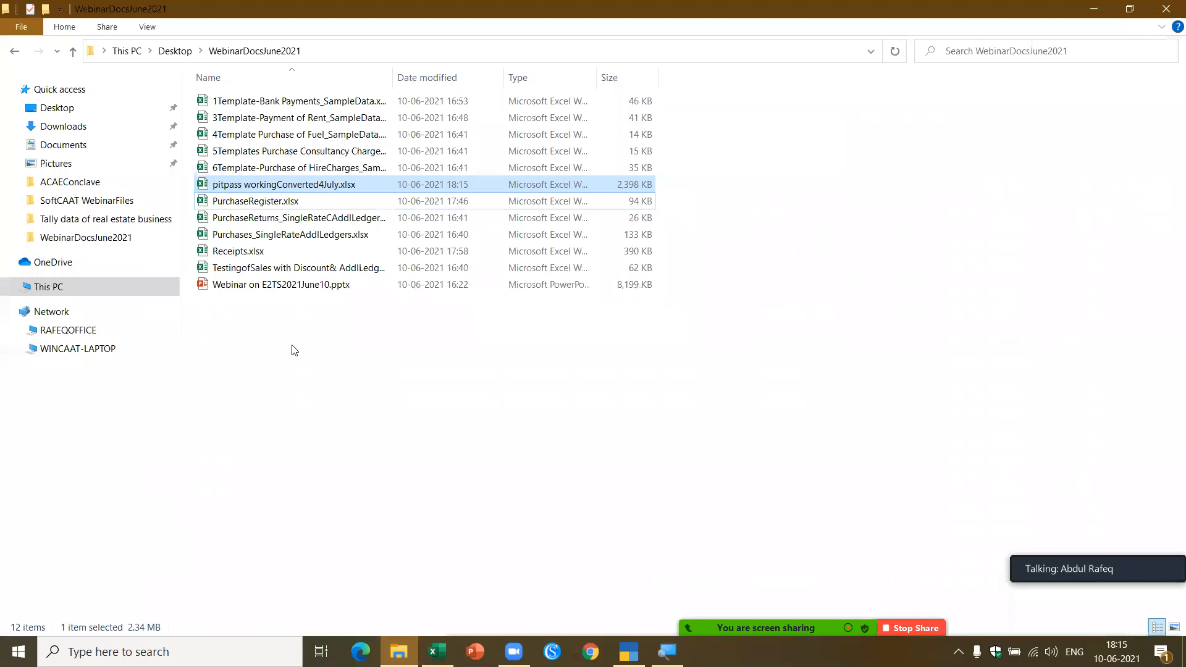
double_click(282, 169)
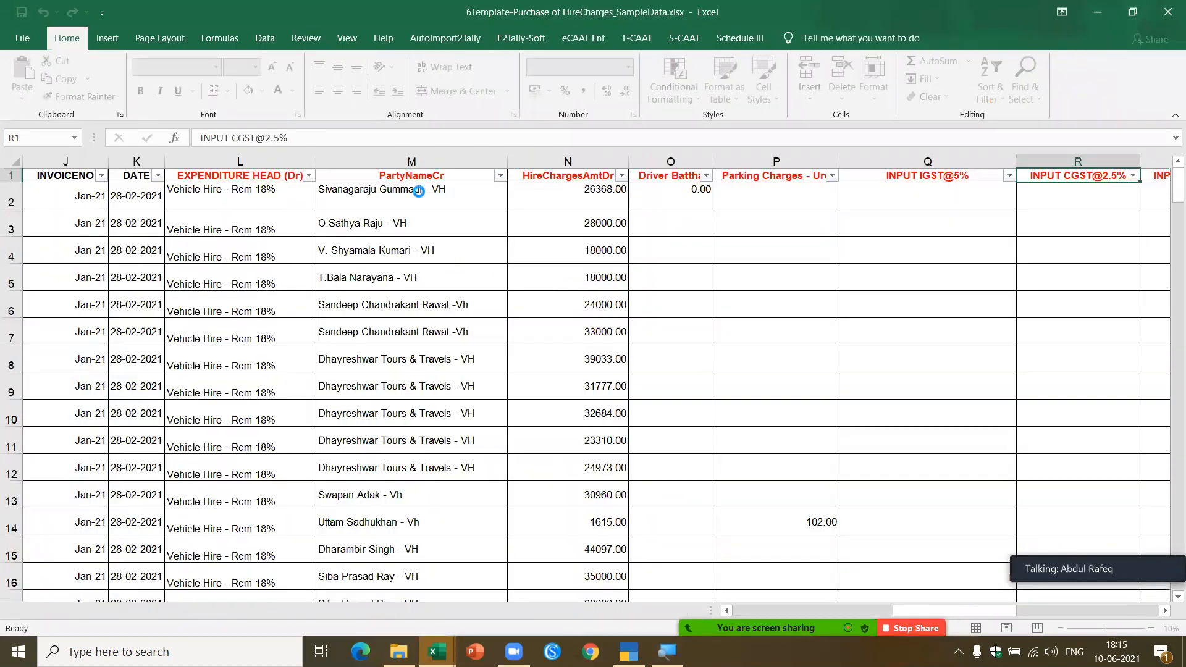
Go back along the VehicleHireCharges2Convert header row from EXPENDITURE HEAD (Dr) to the TransId column.
left_click(229, 173)
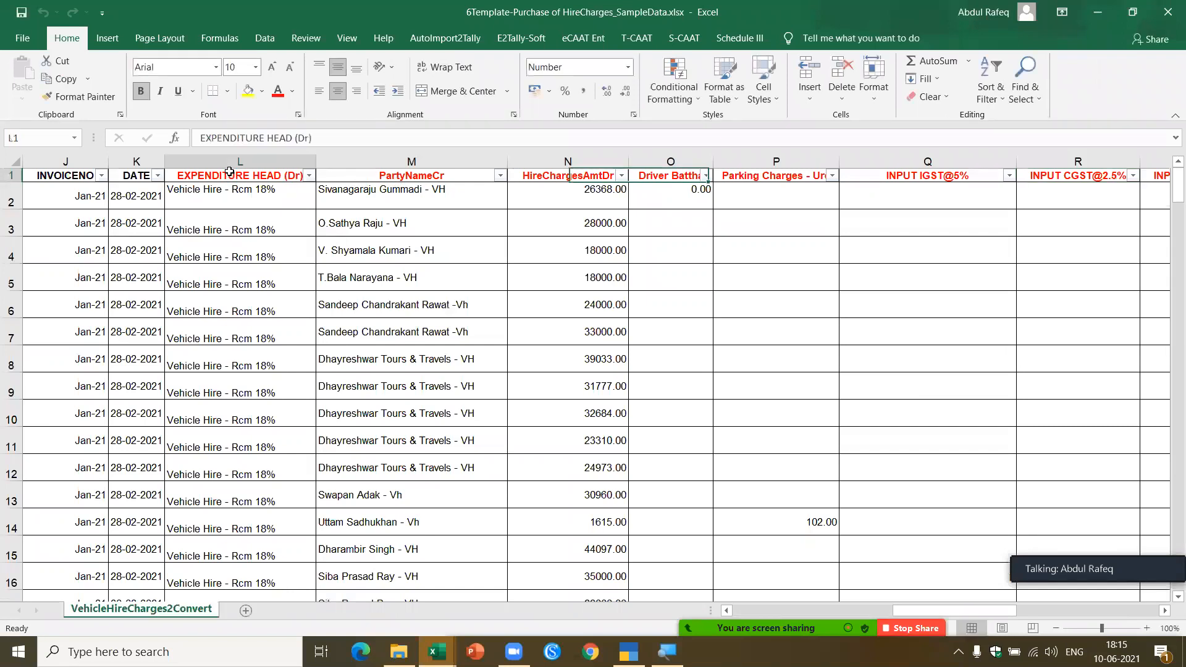
key("Left")
key("Left")
key("Left")
key("Left")
key("Left")
key("Left")
key("Left")
key("Left")
key("Left")
key("Left")
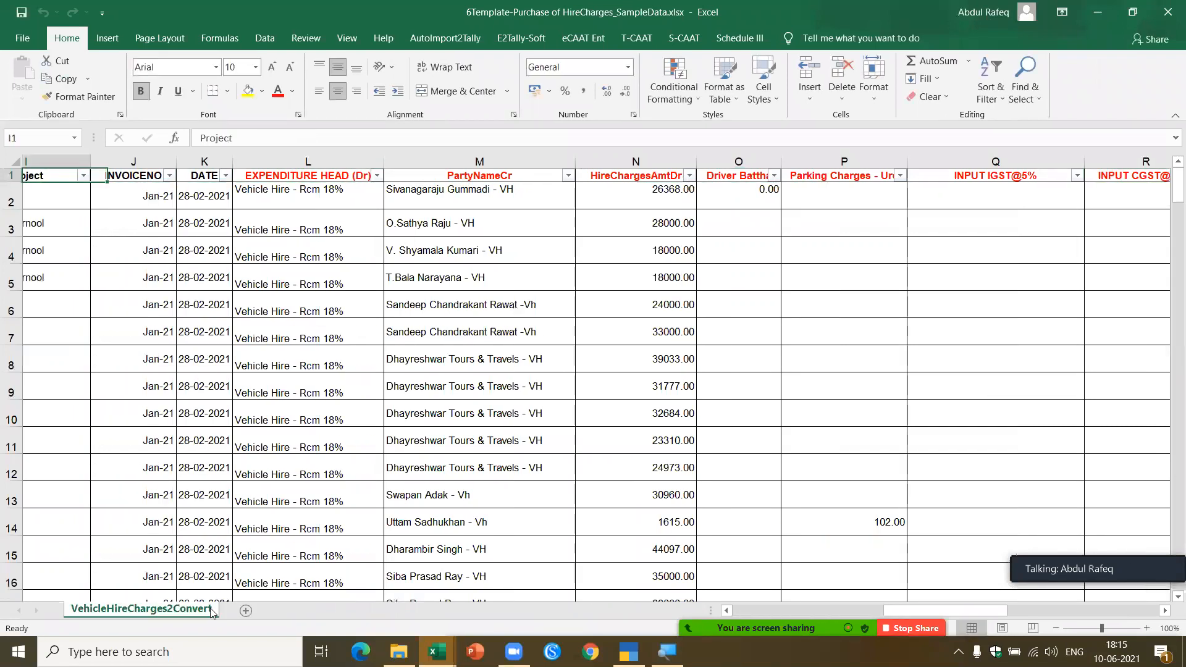
key("Left")
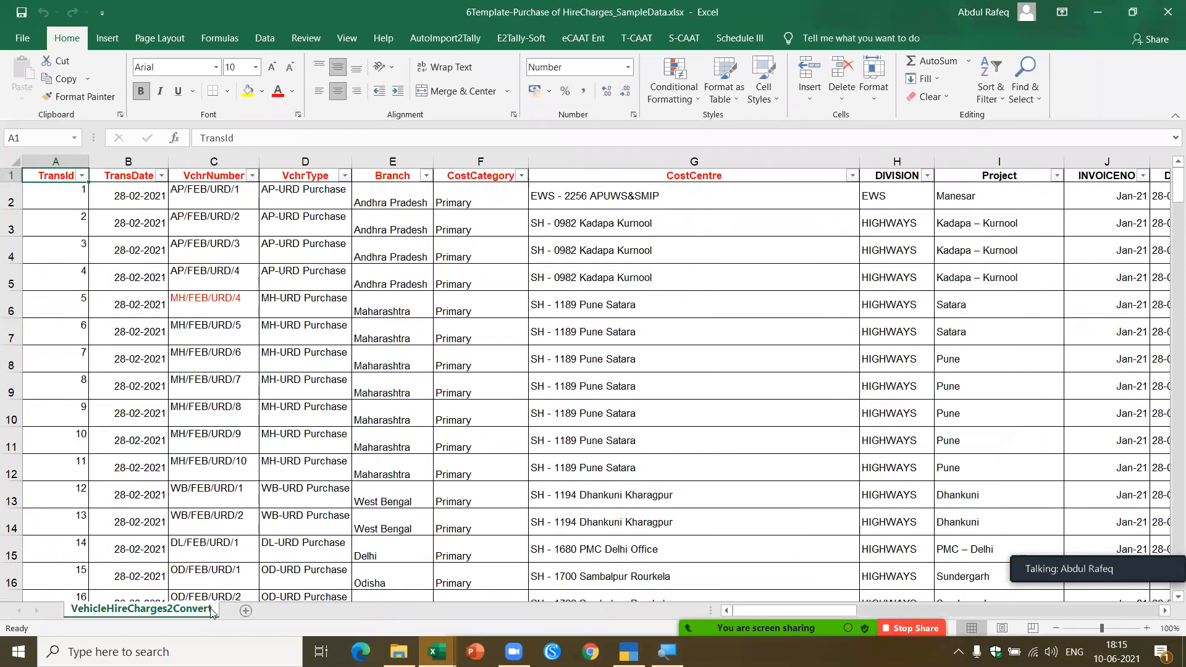
Examine the hire charges headers from TransId through voucher, branch, cost centre, project and invoice columns up to Driver Battha.
key("Right")
key("Right")
key("Right")
key("Right")
key("Right")
key("Right")
key("Right")
key("Left")
key("Left")
key("Right")
key("Right")
key("Right")
key("Right")
key("Right")
key("Right")
key("Right")
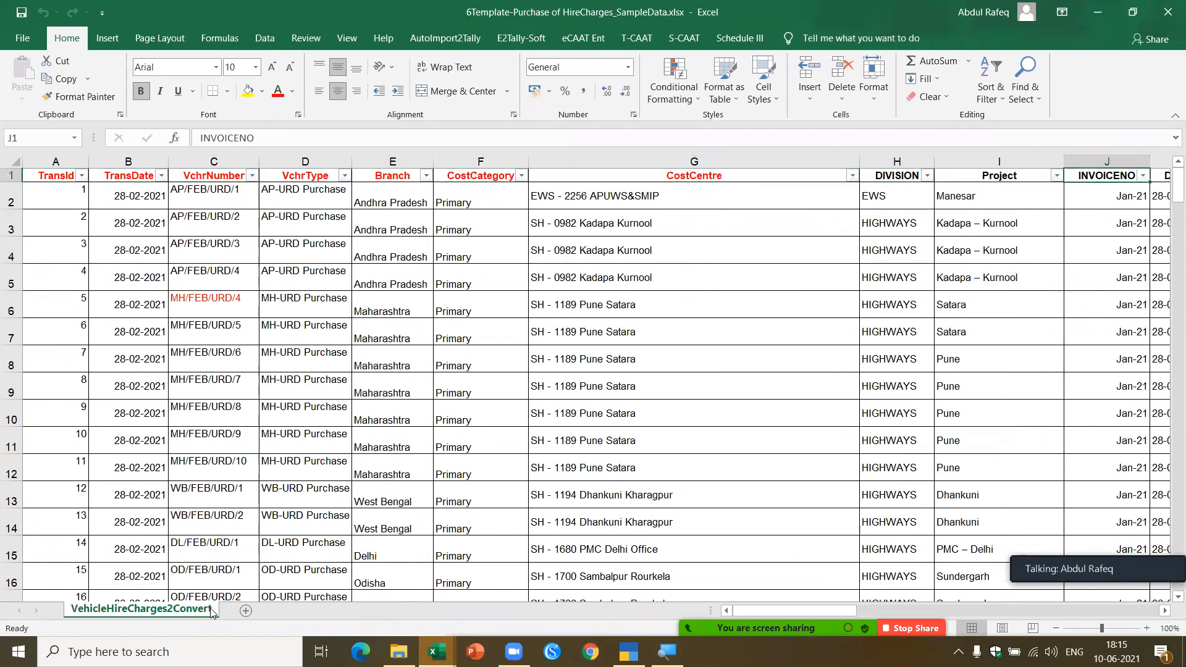
key("Right")
key("Right")
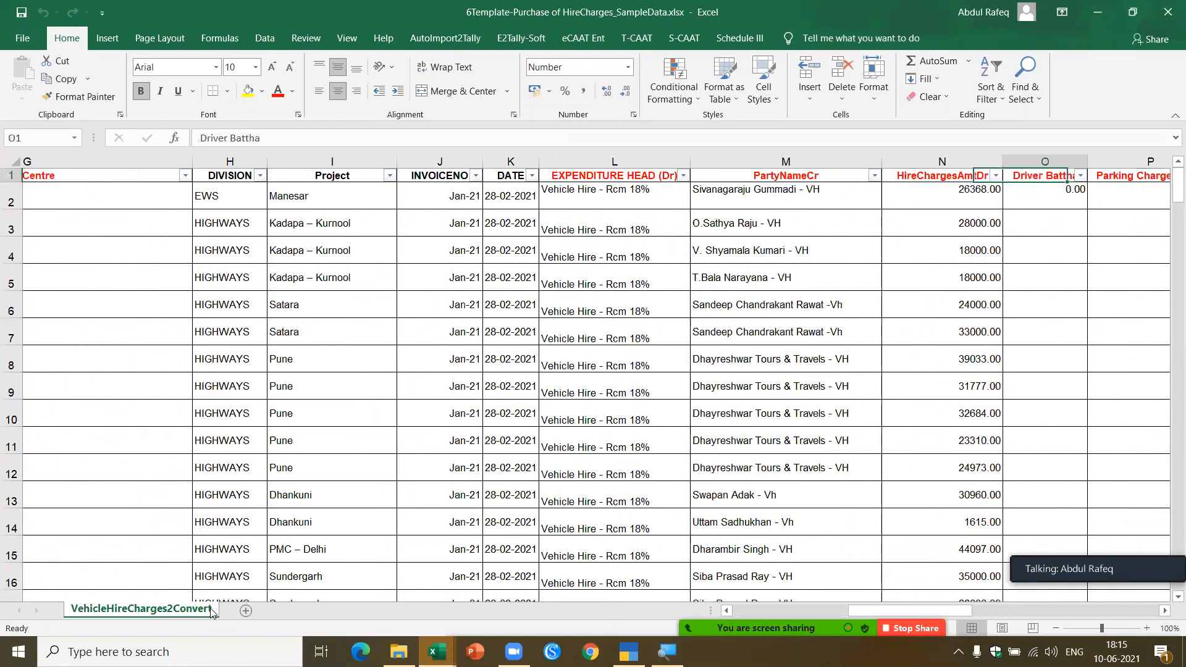
Examine the expenditure head, party, amount, input GST, TDS and narration columns through to the cost centre debit and credit columns.
key("Left")
key("Left")
key("Left")
key("Left")
key("Right")
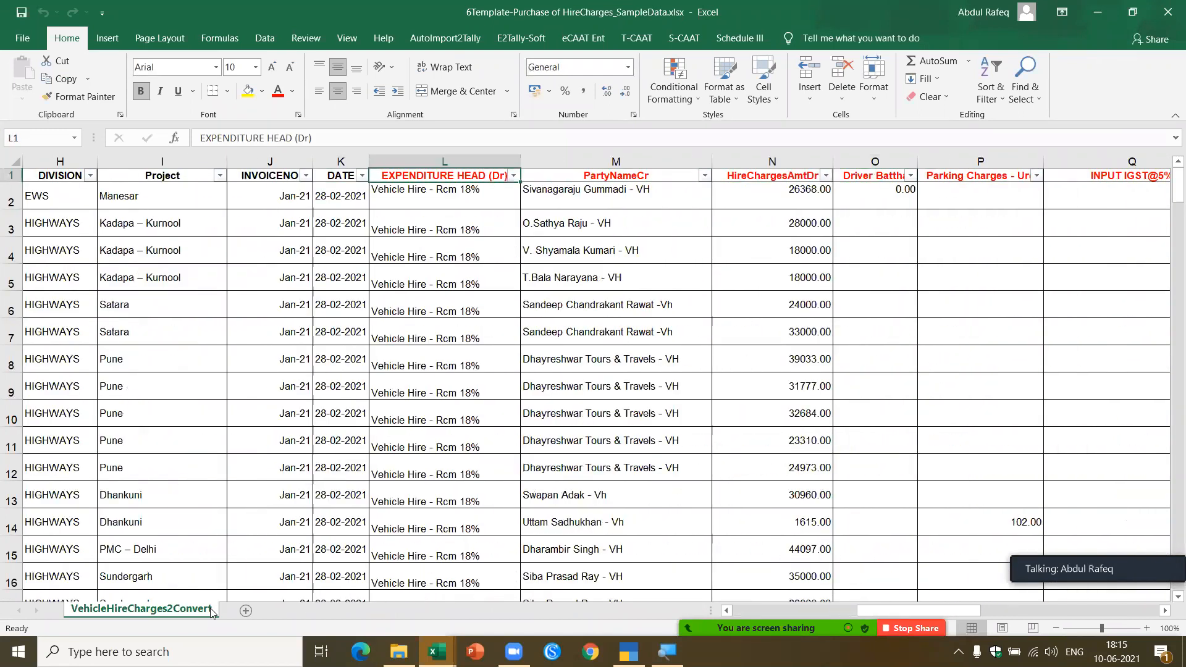
key("Right")
key("Right")
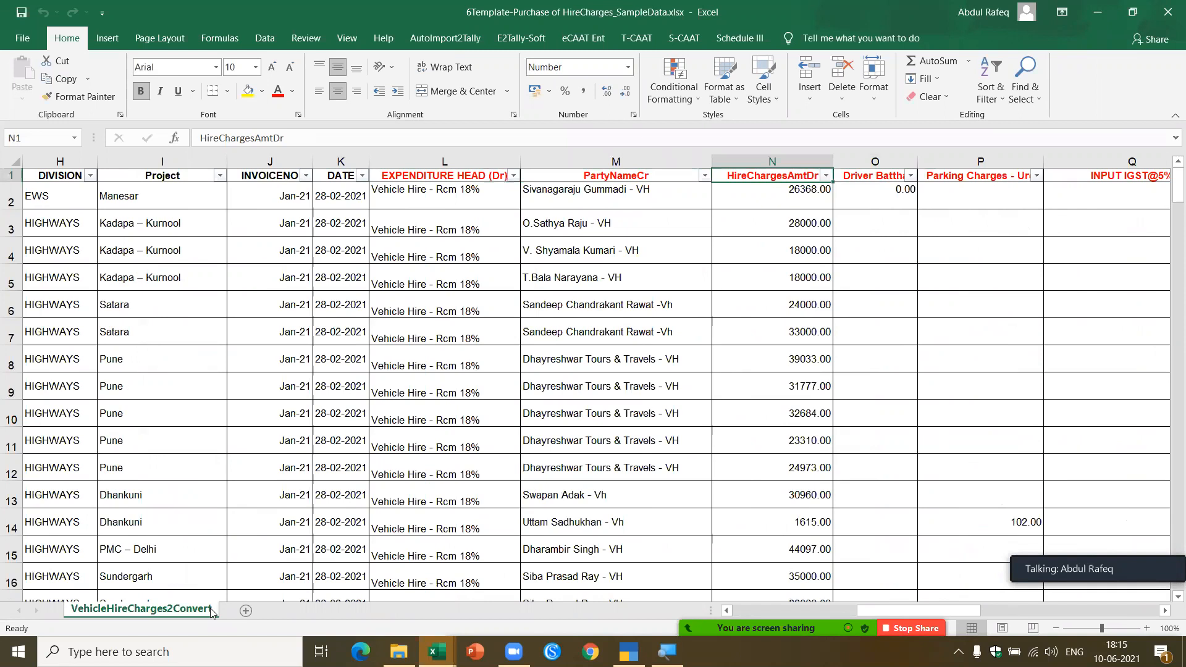
key("Right")
key("Right")
key("Right")
key("Right")
key("Right")
key("Right")
key("Right")
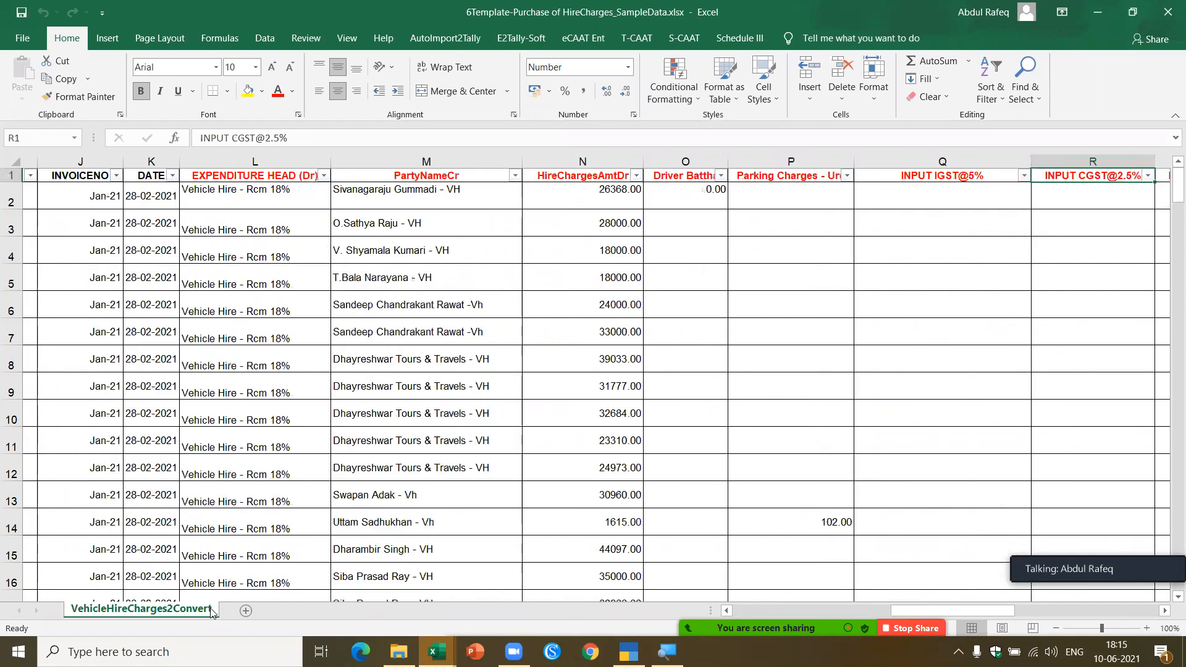
key("Right")
key("Right")
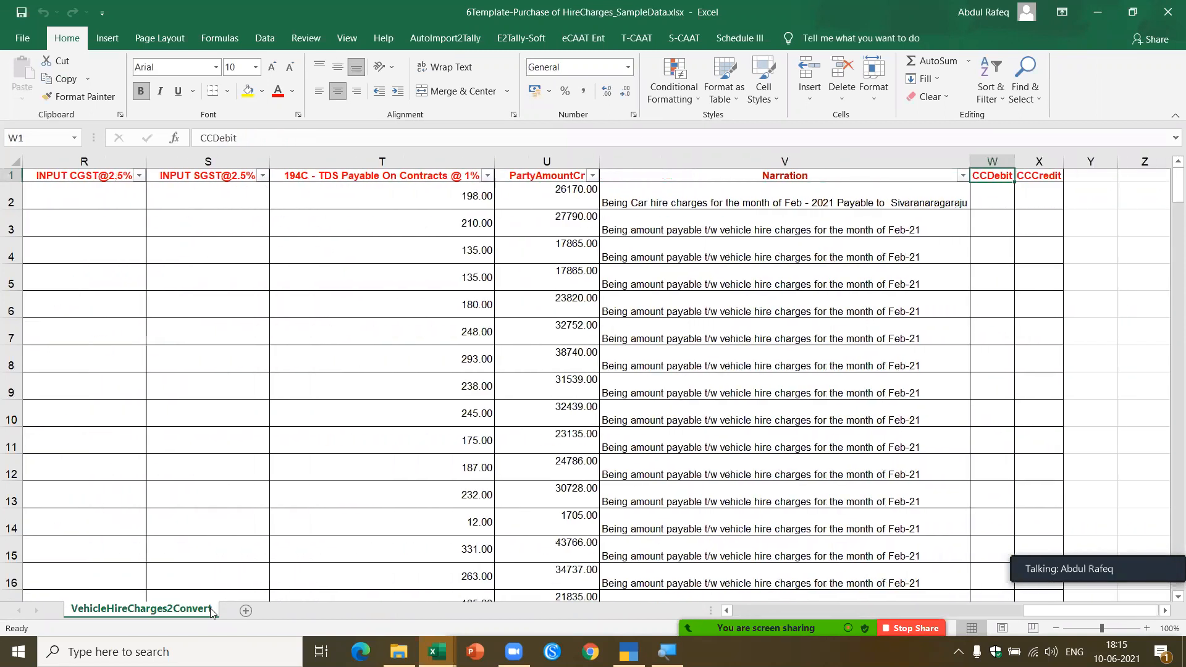
key("Right")
key("Right")
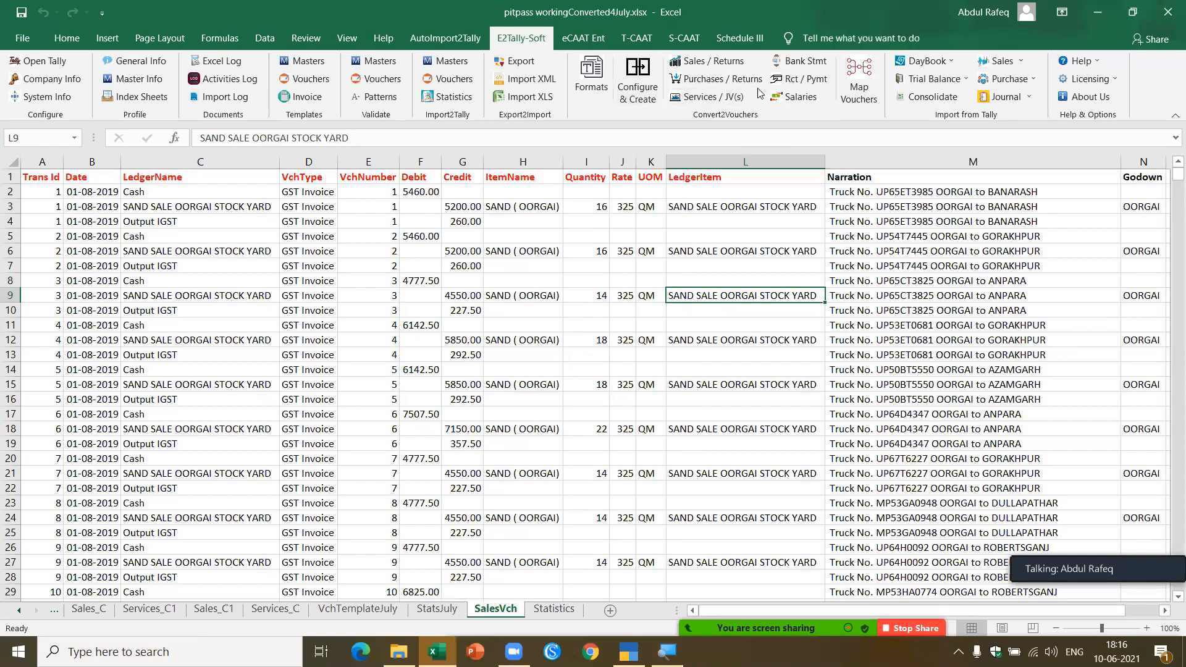
In the pitpass workbook, look over the Configure & Create, Bank Stmt and Formats dialogs, closing each without applying anything.
left_click(625, 95)
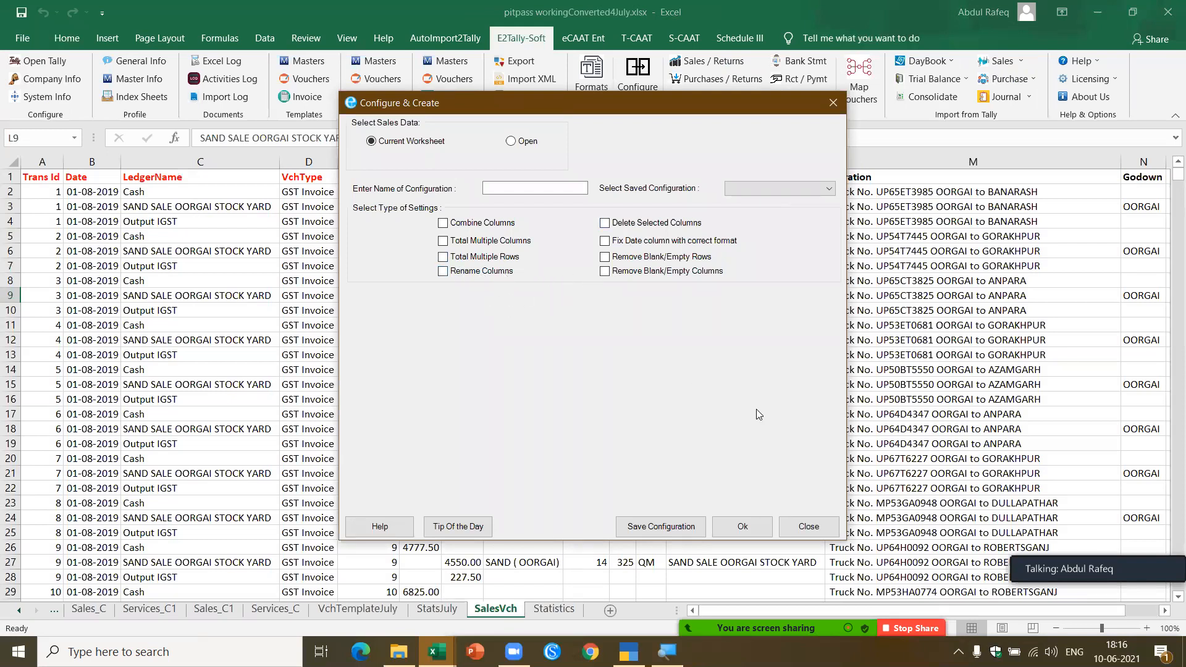
left_click(795, 529)
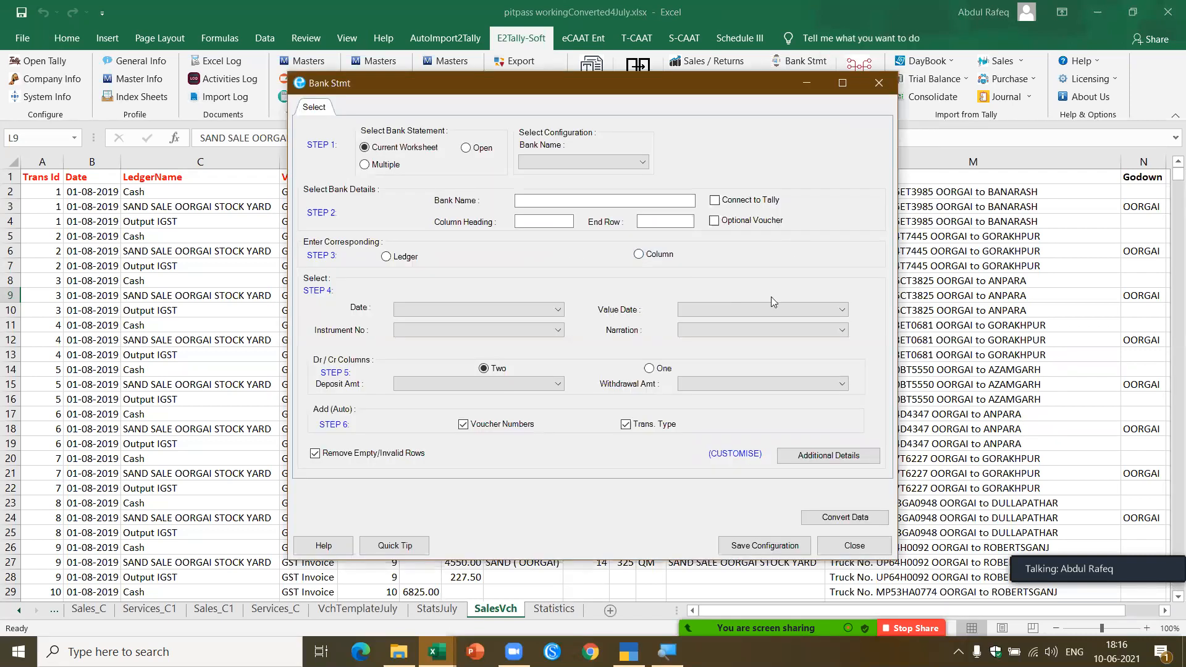
left_click(856, 547)
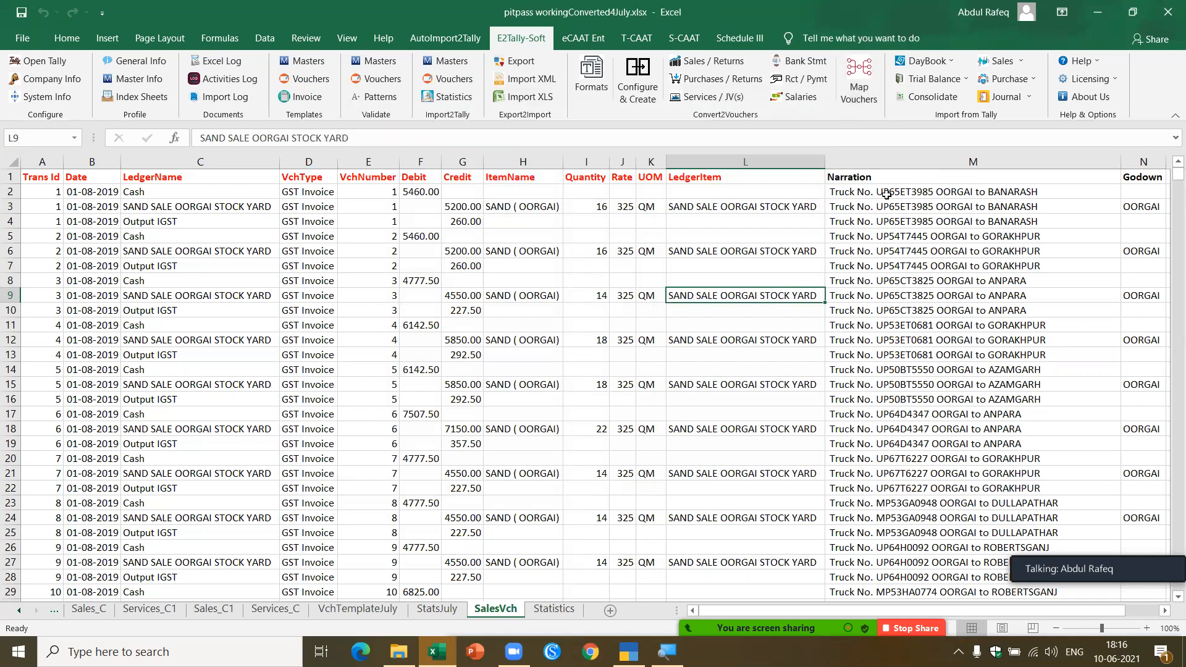
left_click(592, 79)
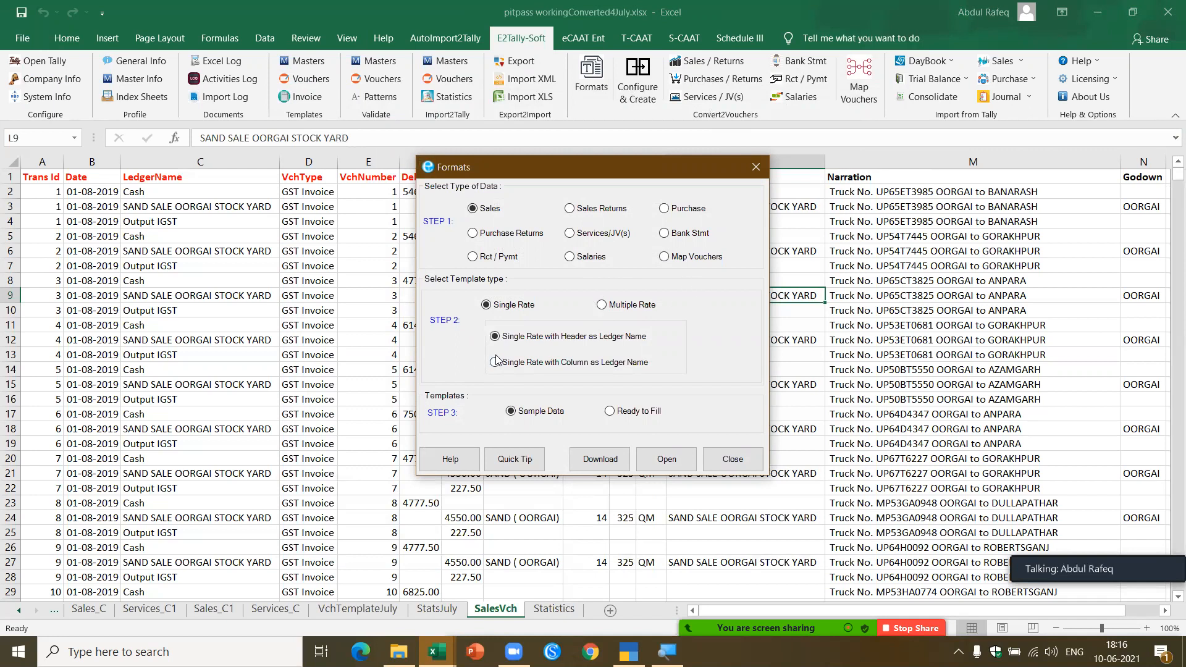
left_click(749, 462)
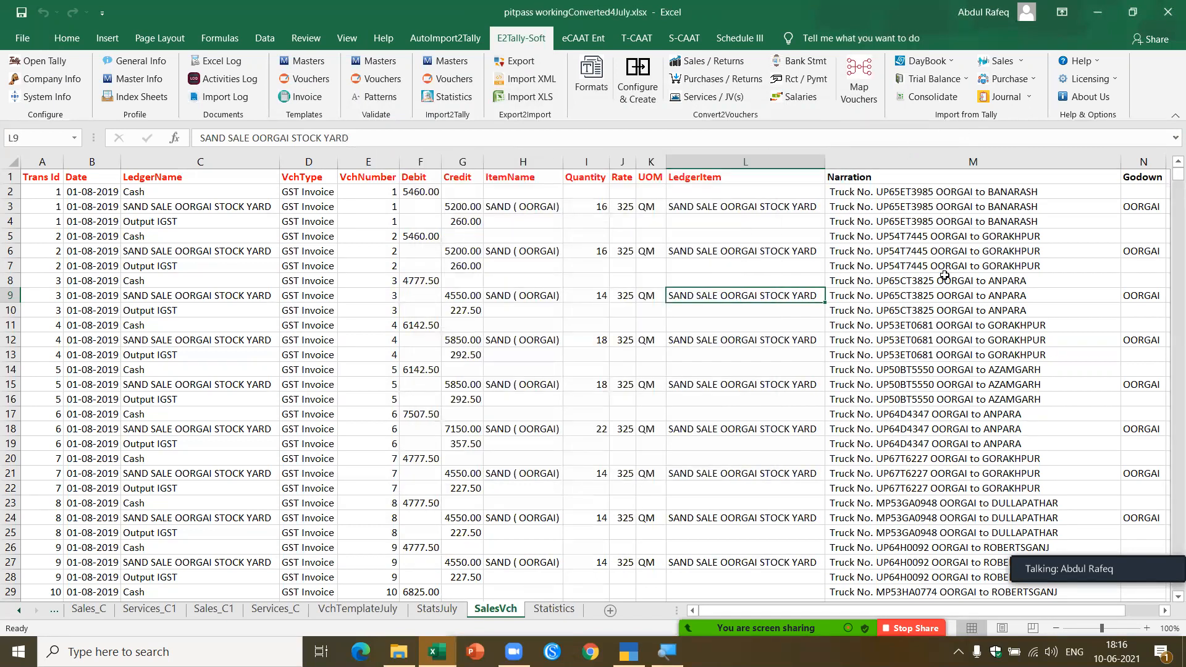
Import the DayBook transactions of all voucher types from Tally for 01-04-2019 to 02-04-2019, leaving out transaction type and narrations.
left_click(943, 65)
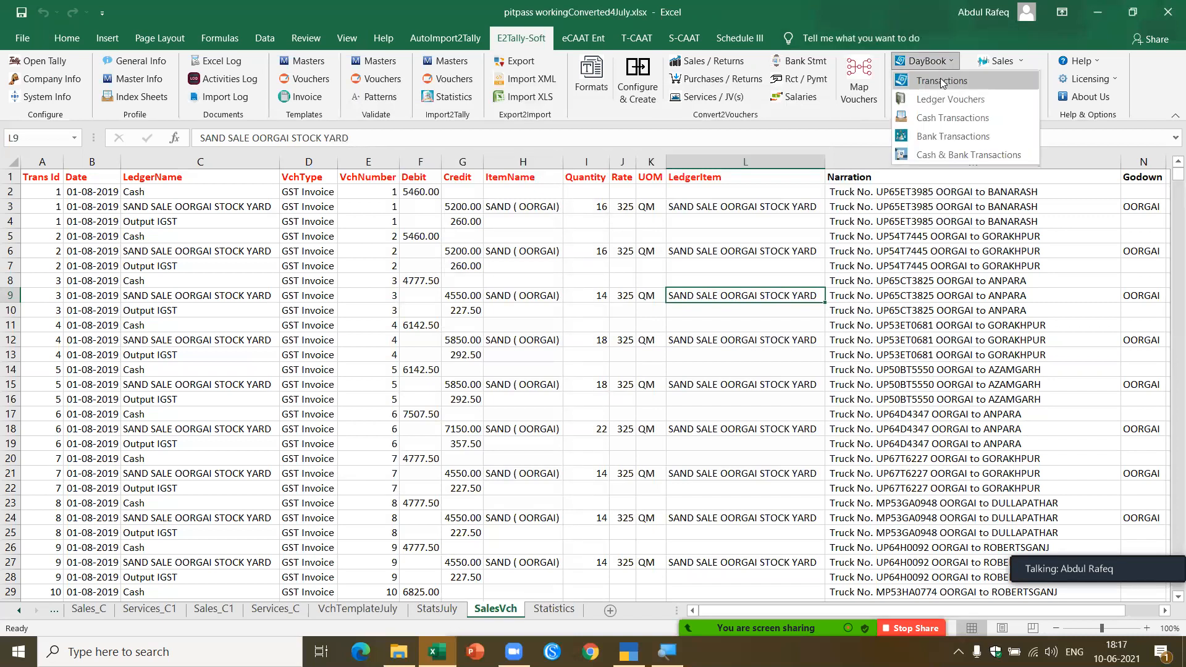
left_click(941, 79)
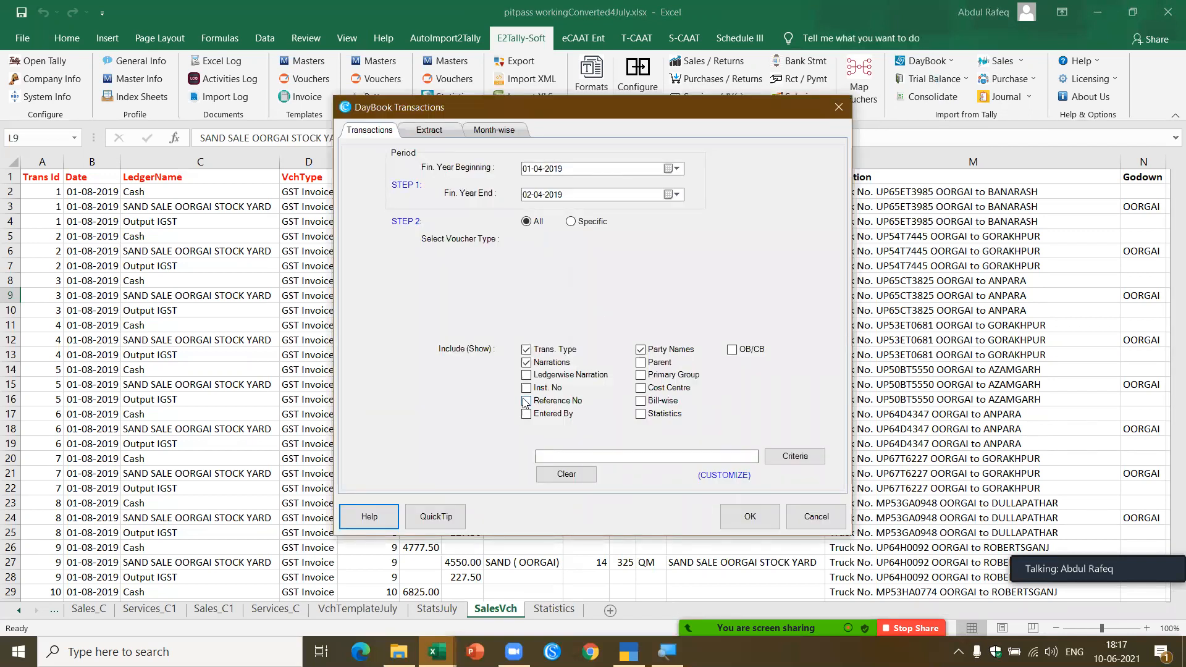
left_click(528, 361)
left_click(527, 350)
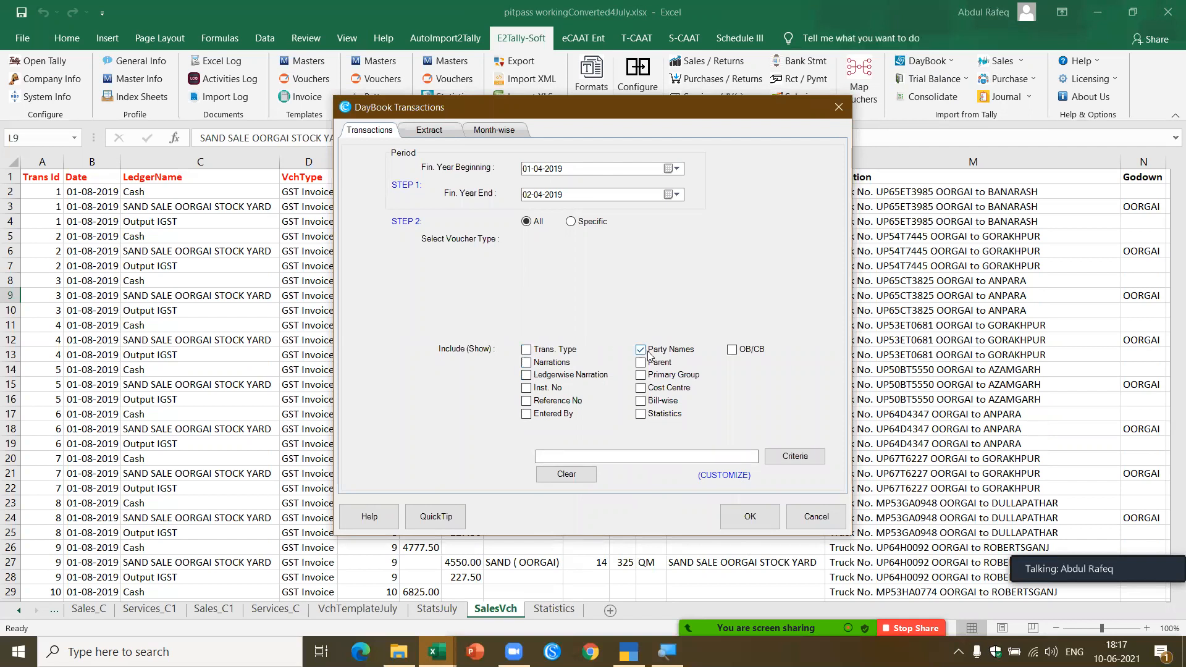
left_click(746, 513)
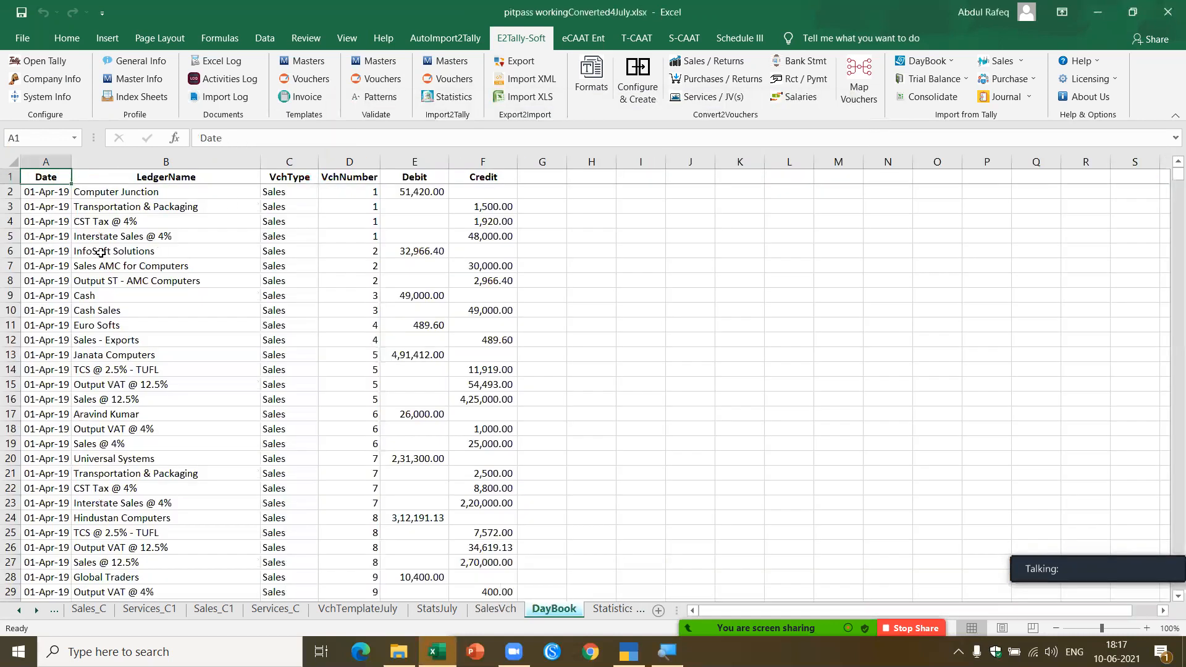
Examine the imported DayBook sheet down to the end of the LedgerName column and return to its first entries.
left_click(101, 252)
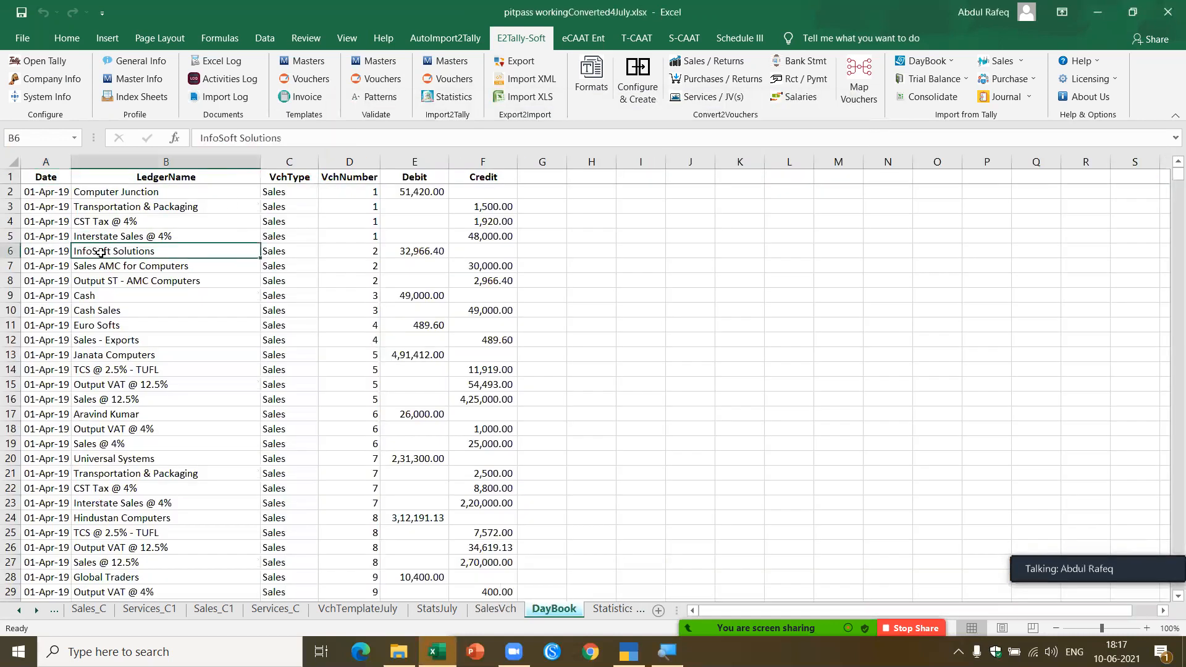
key("ctrl+Down")
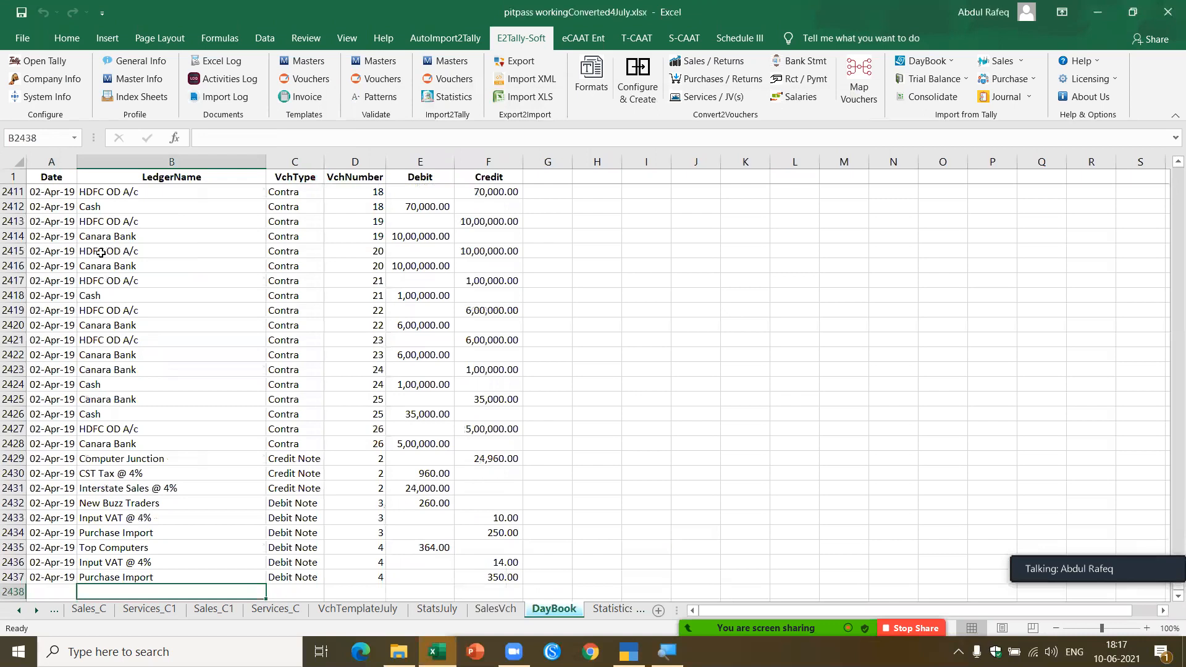
key("ctrl+Home")
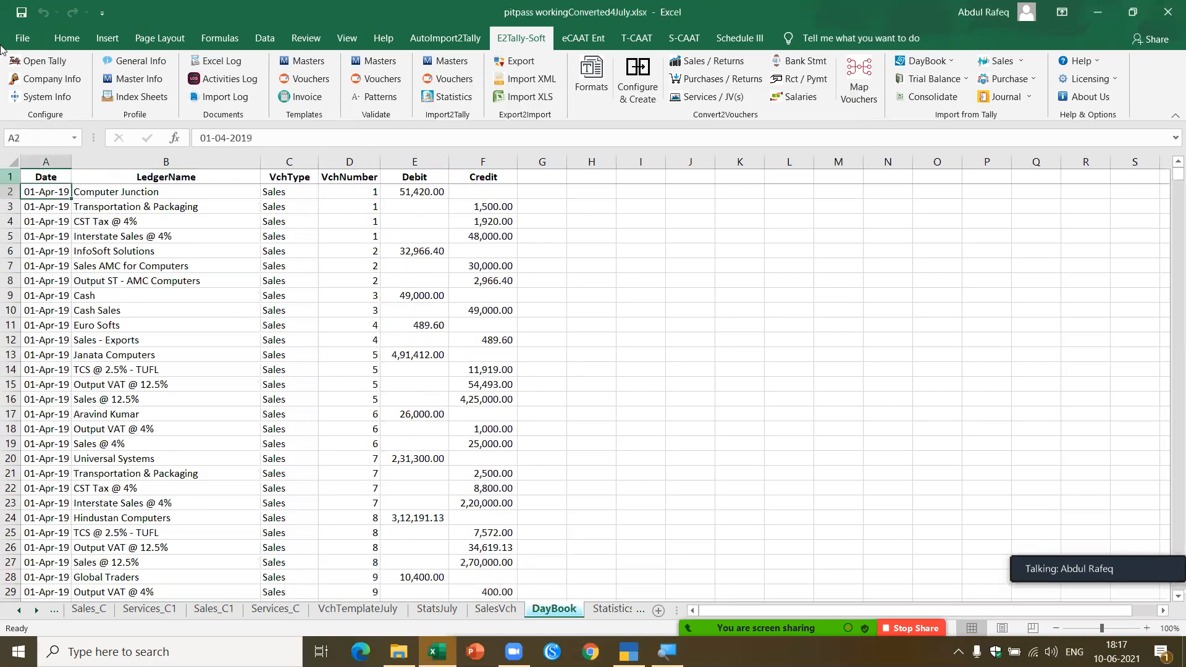
Close the pitpass workbook without saving its changes.
left_click(114, 183)
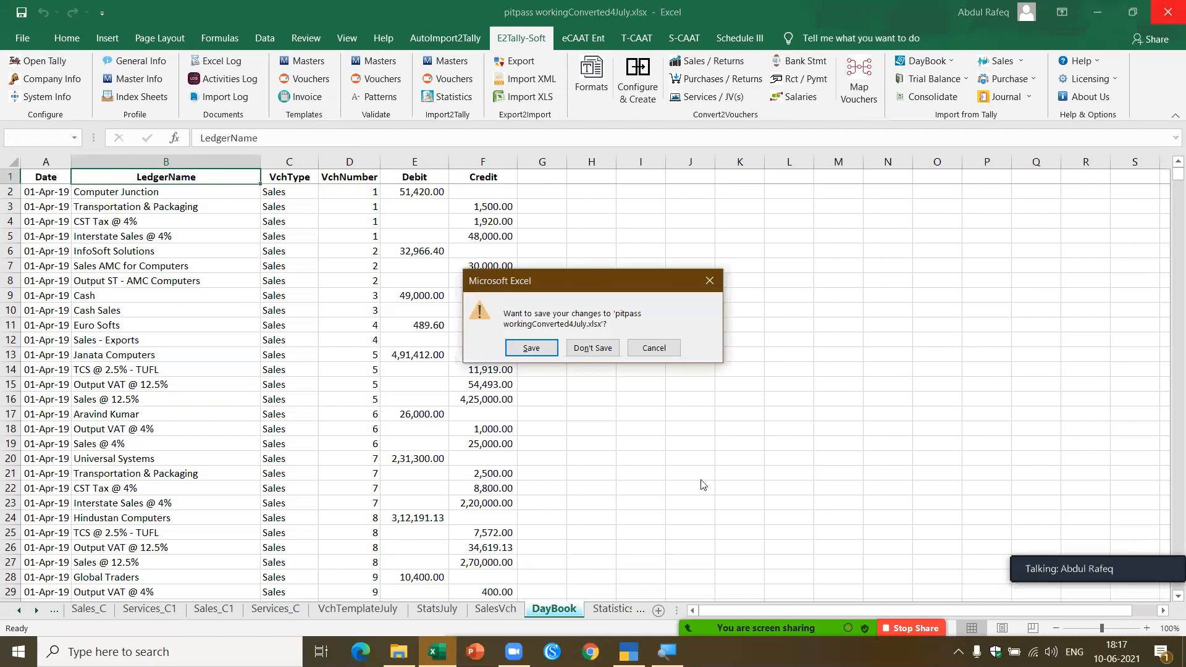
left_click(606, 348)
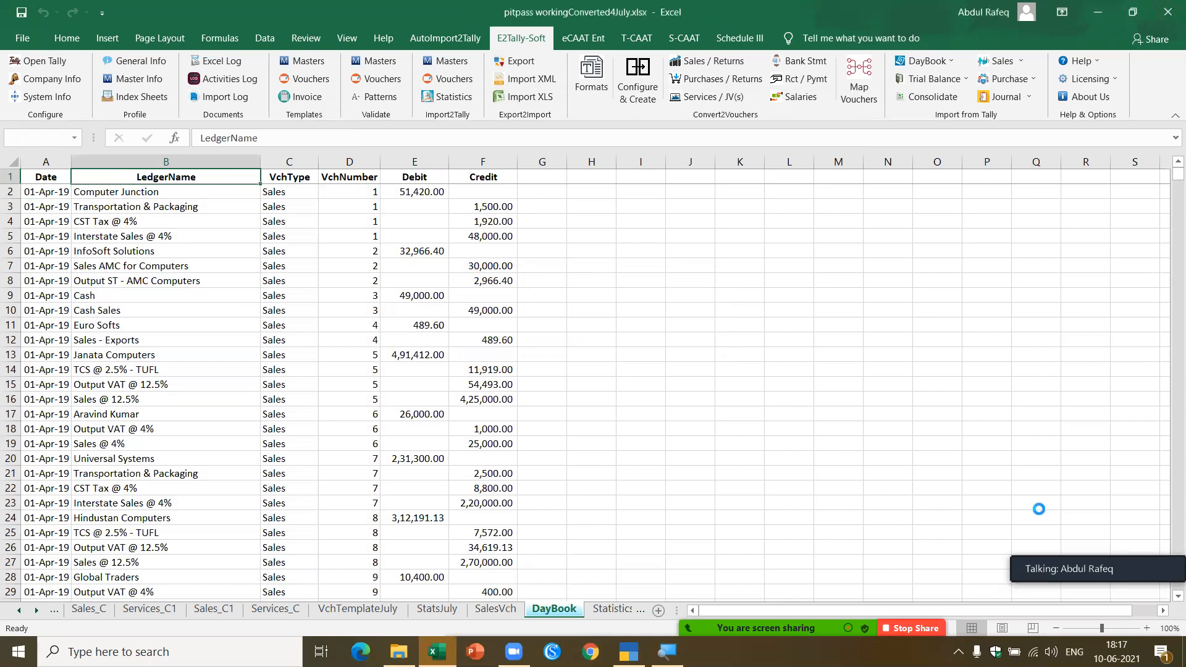